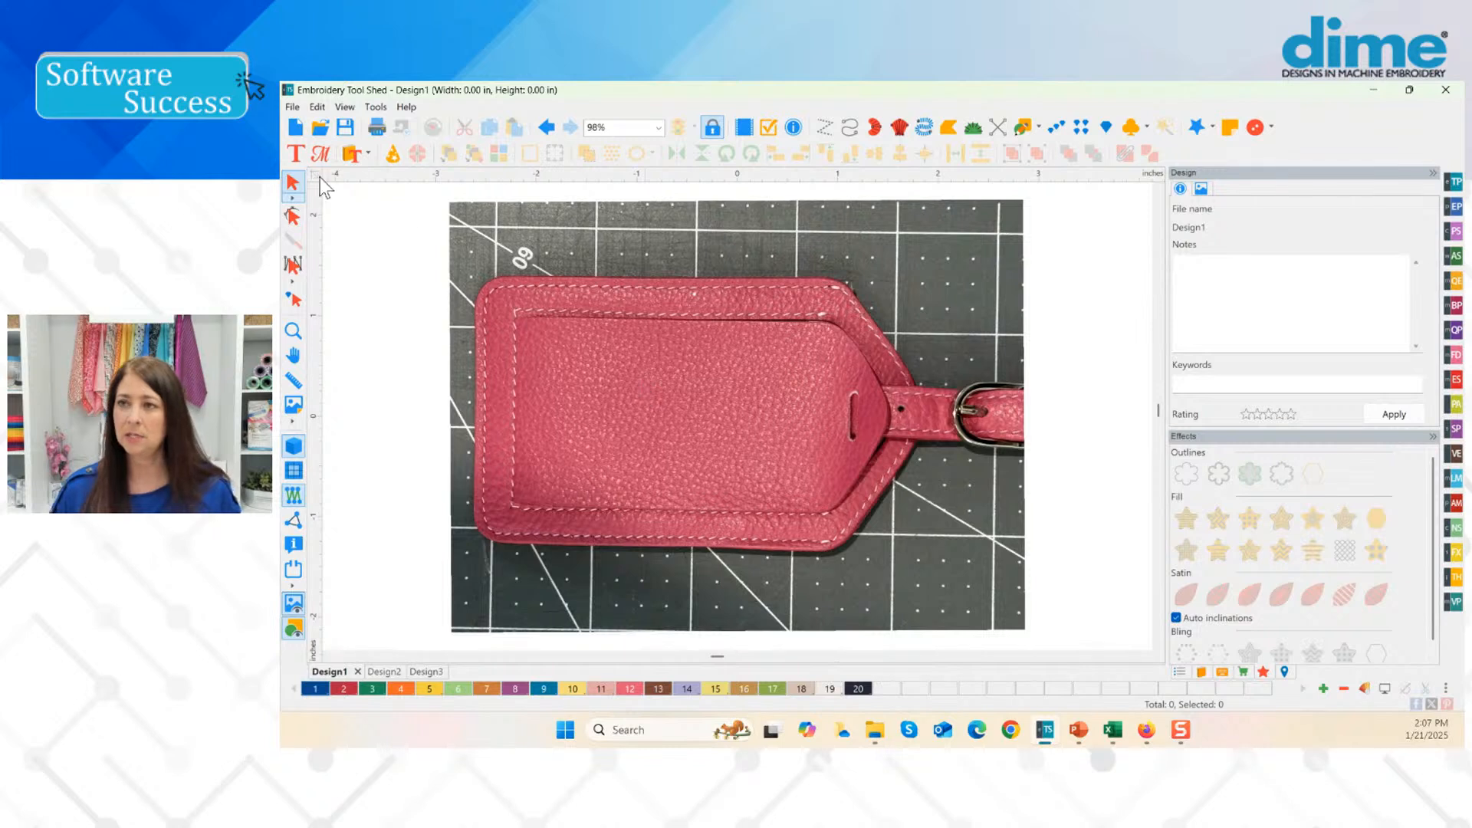
Step: Create a new design and load Luggage tag.jpg from My Backdrops as its backdrop
click(296, 130)
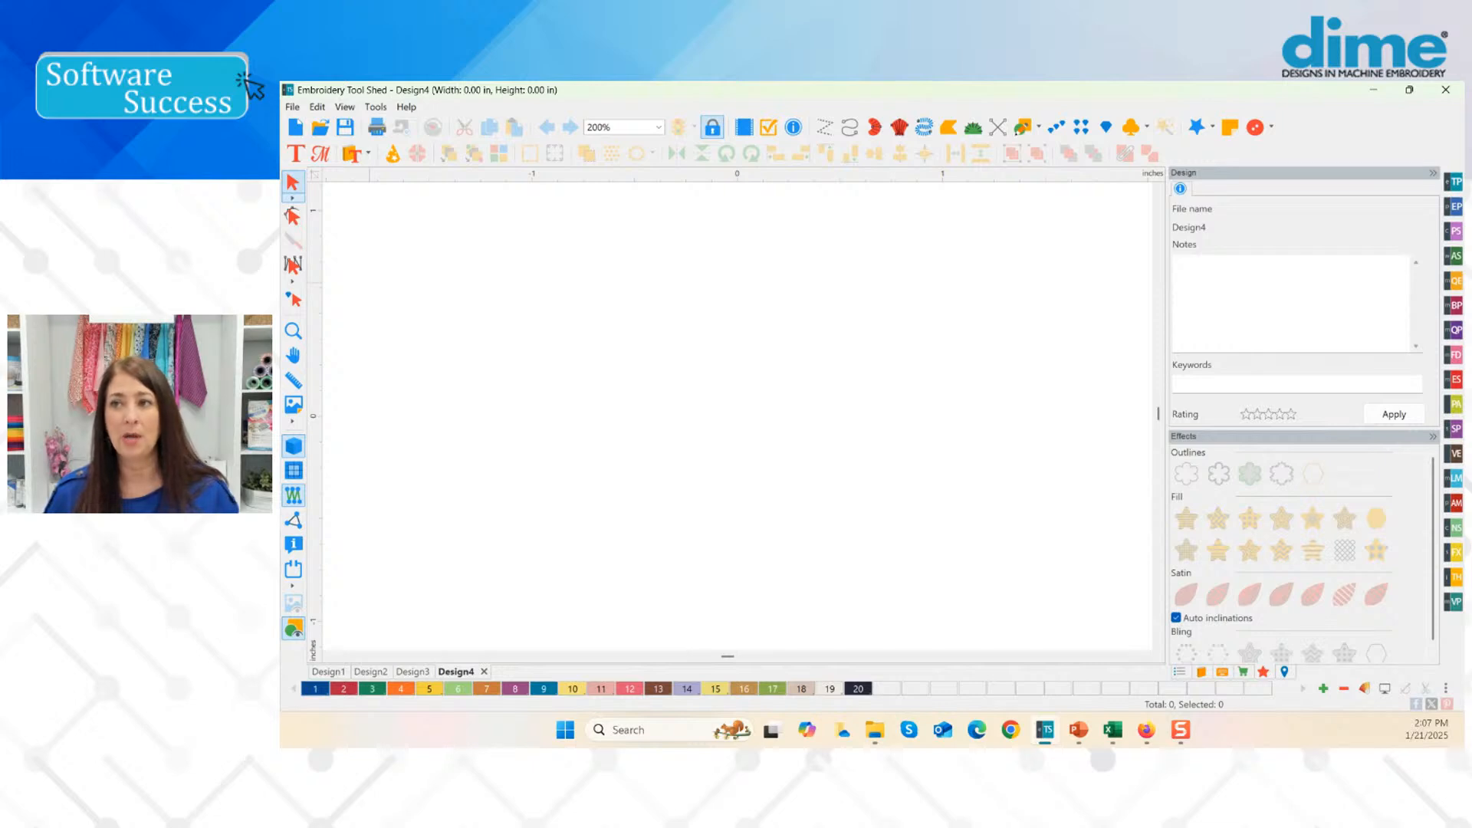
click(292, 107)
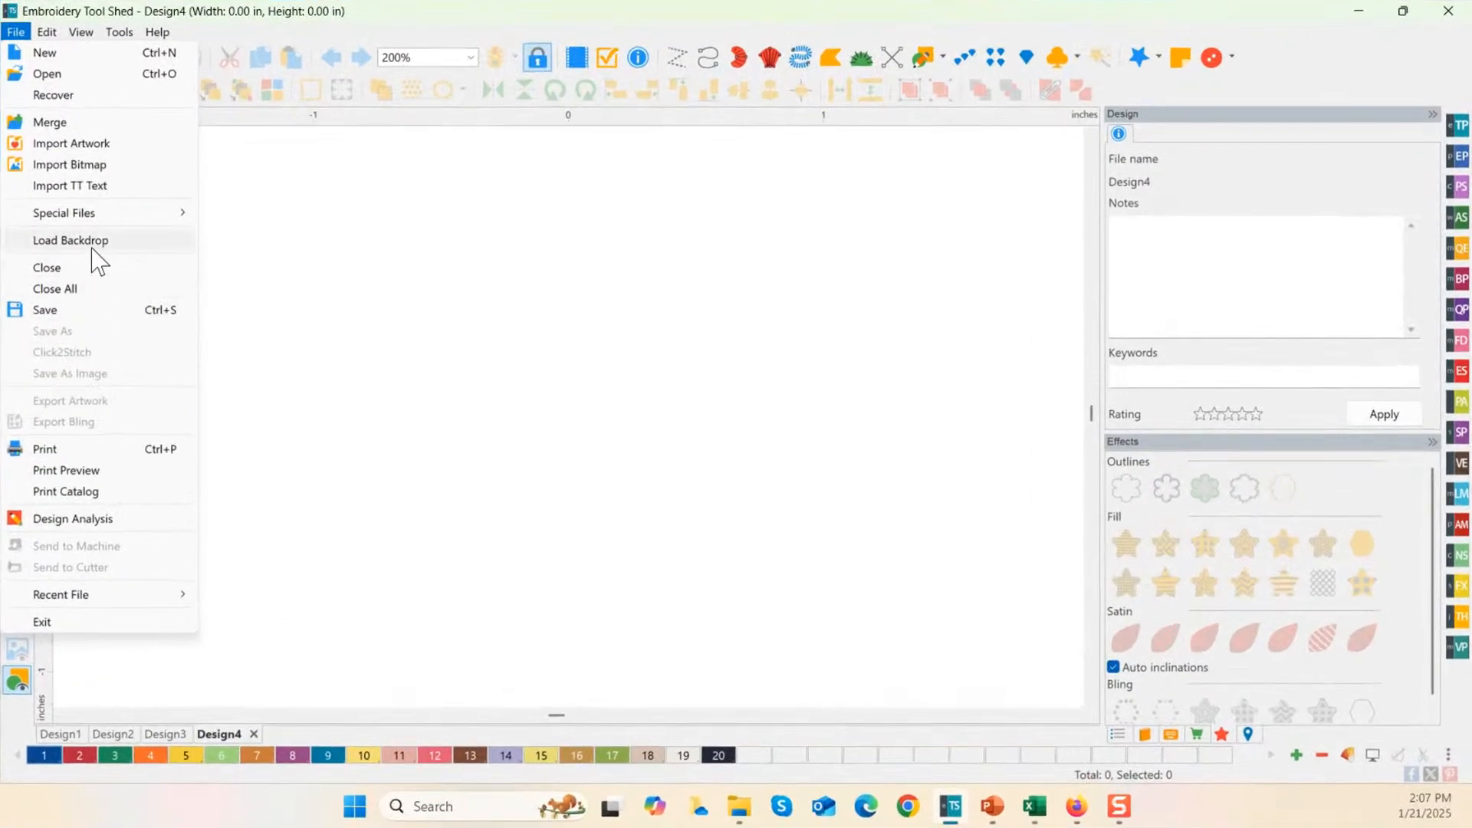
click(353, 275)
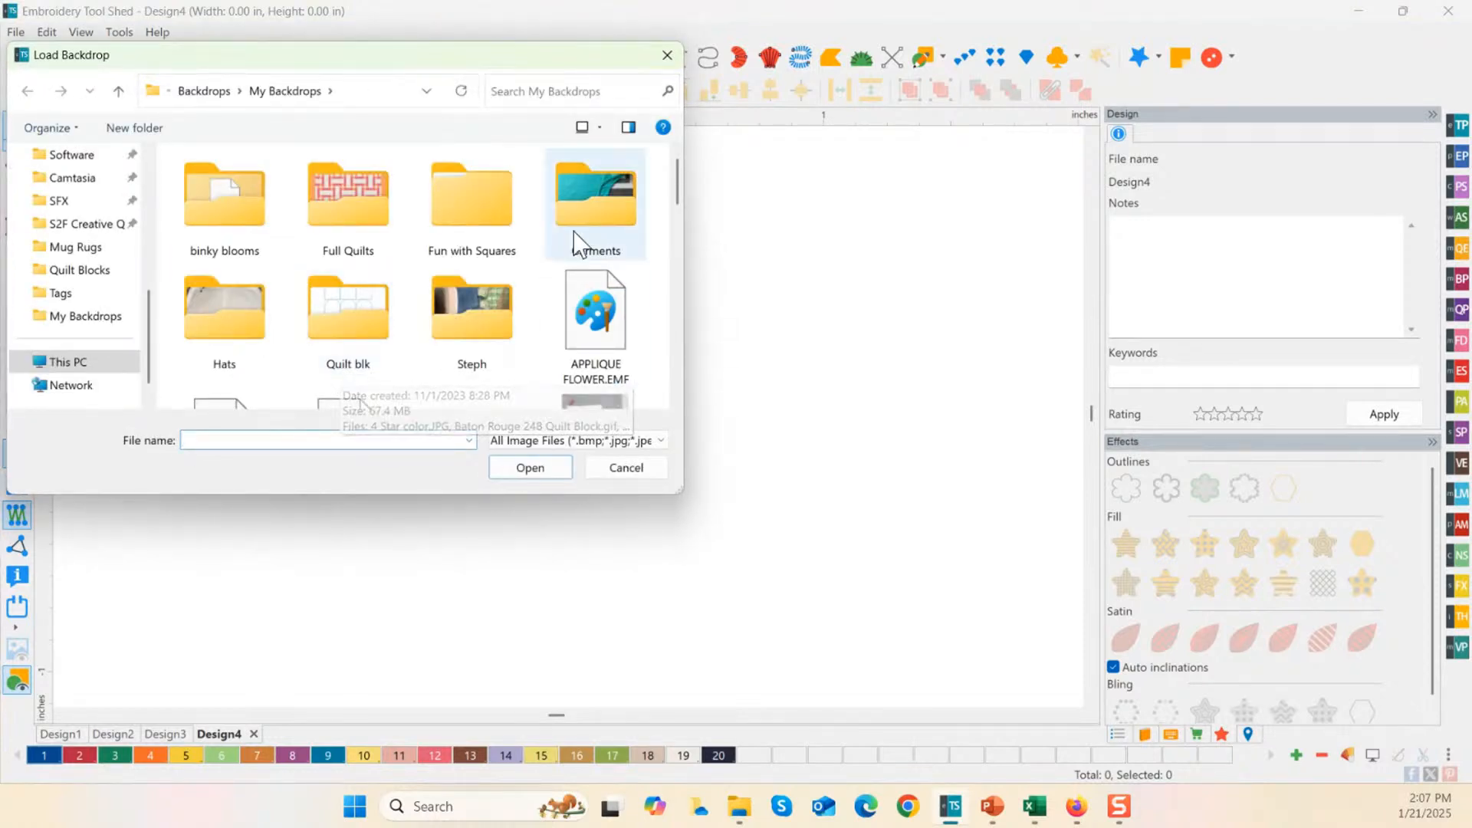
drag(678, 163, 676, 306)
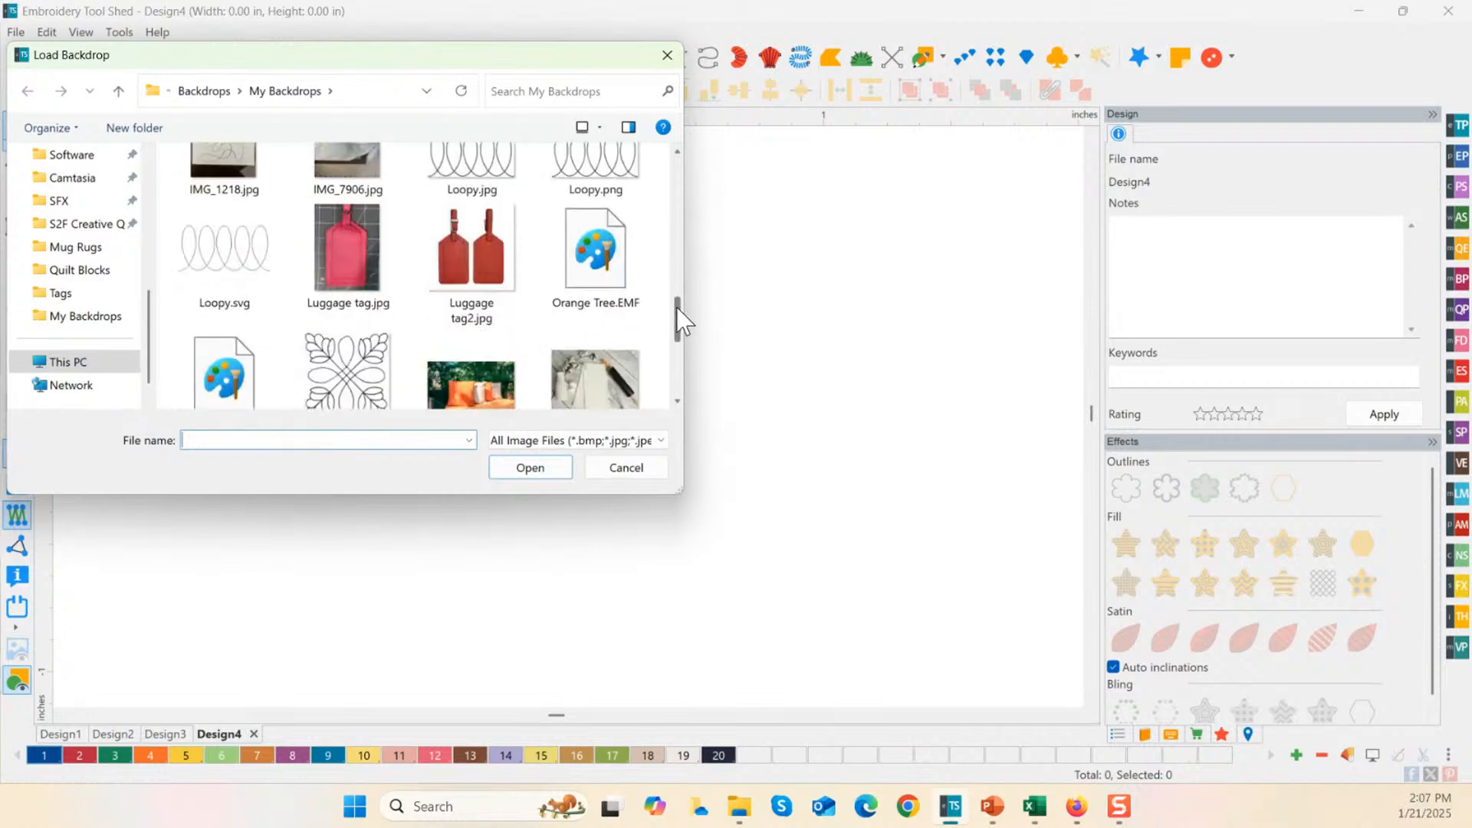
click(354, 296)
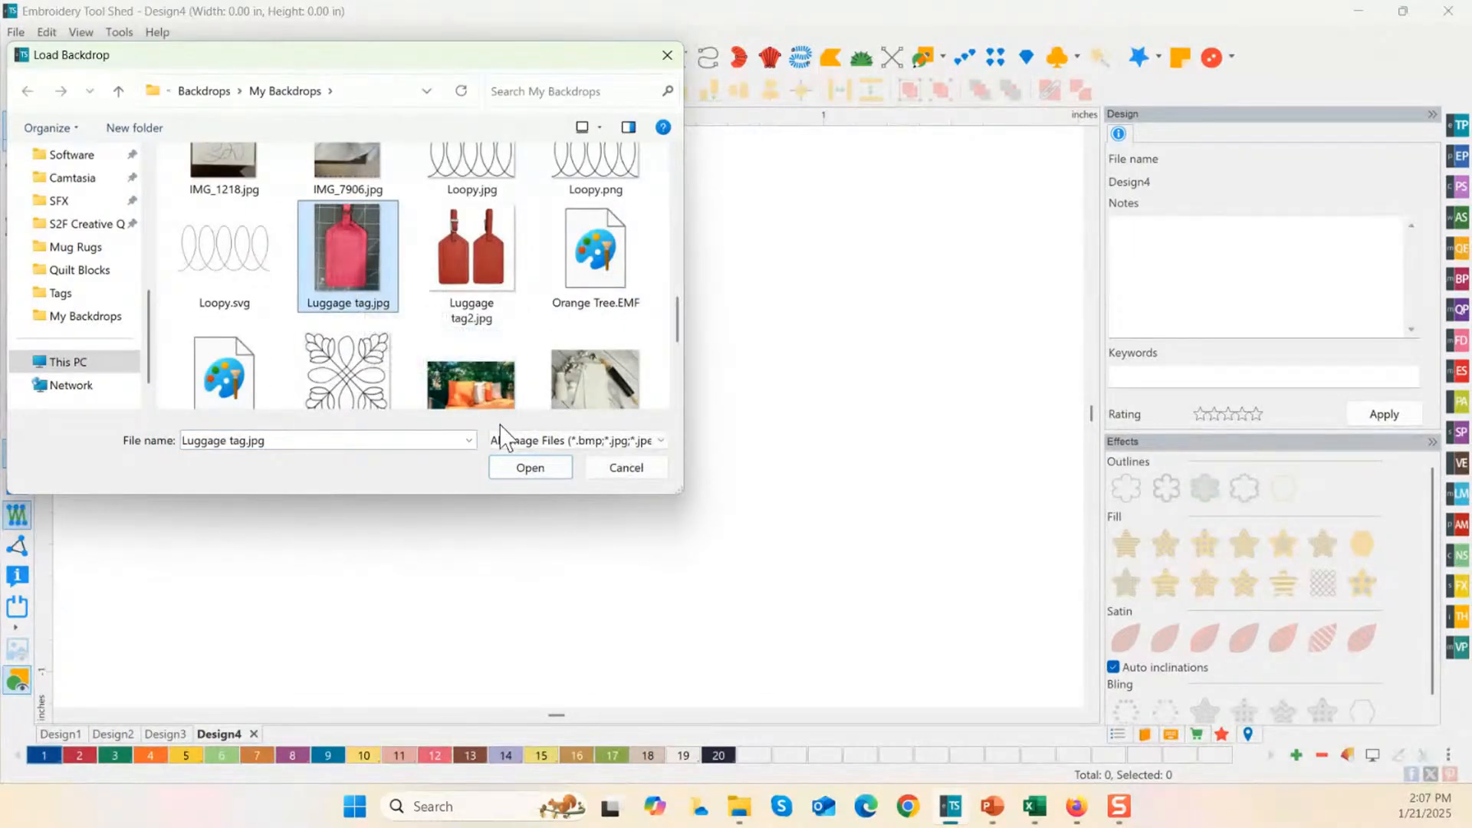
click(528, 470)
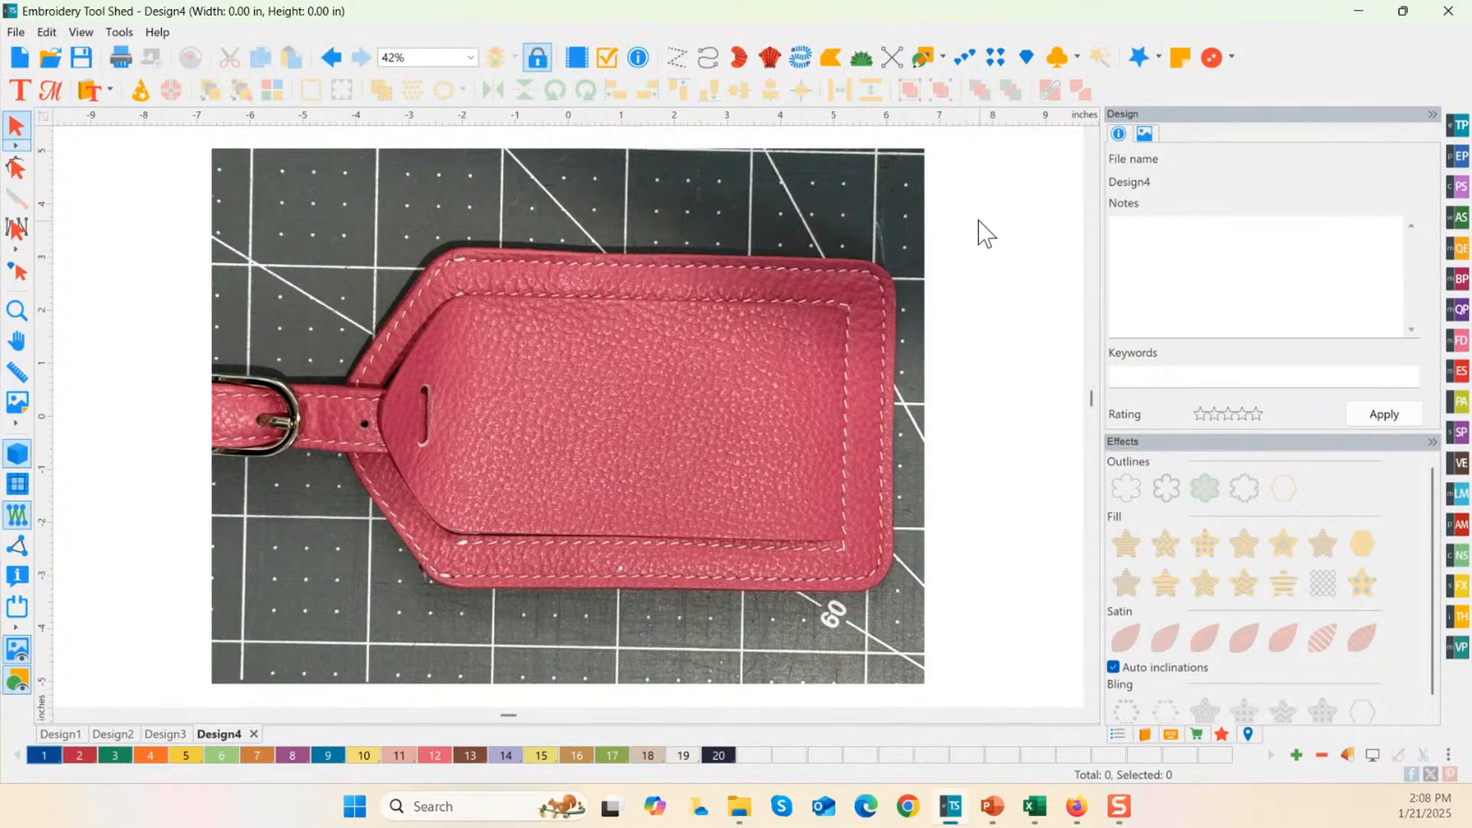
Step: Rotate the luggage tag backdrop by 180 degrees and turn it back to its original orientation
click(1145, 136)
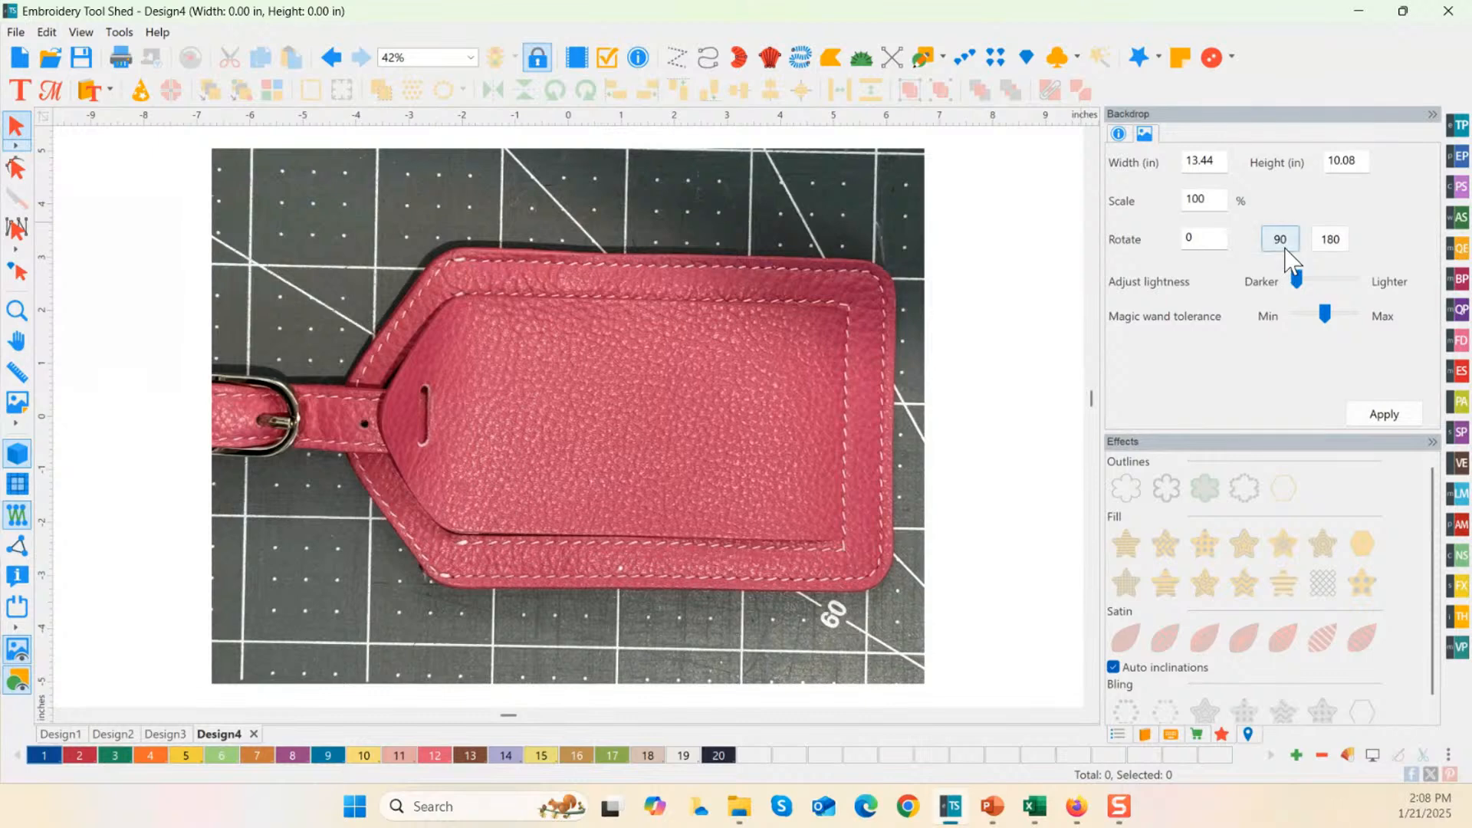
click(1320, 247)
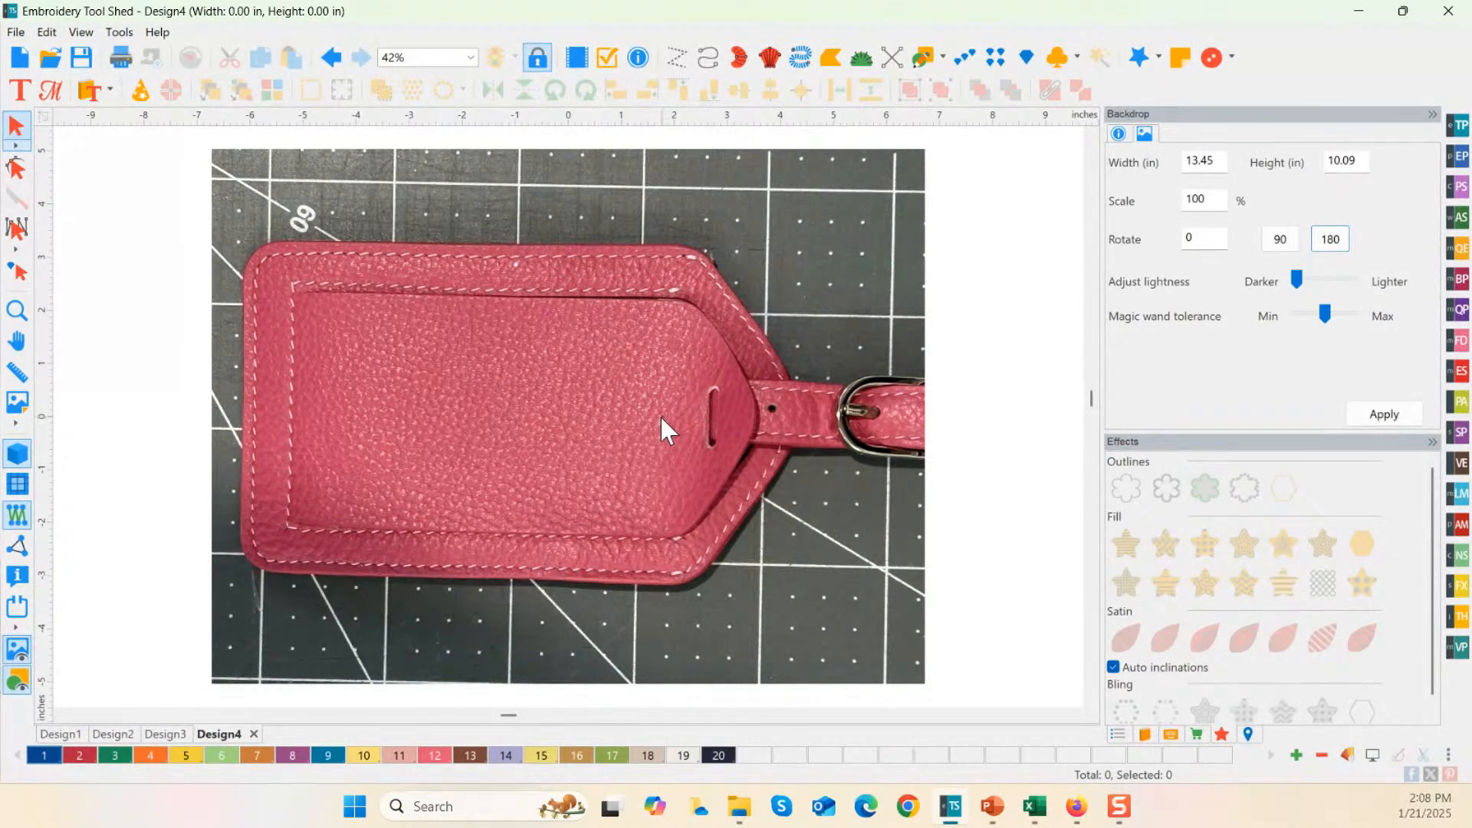
click(1330, 239)
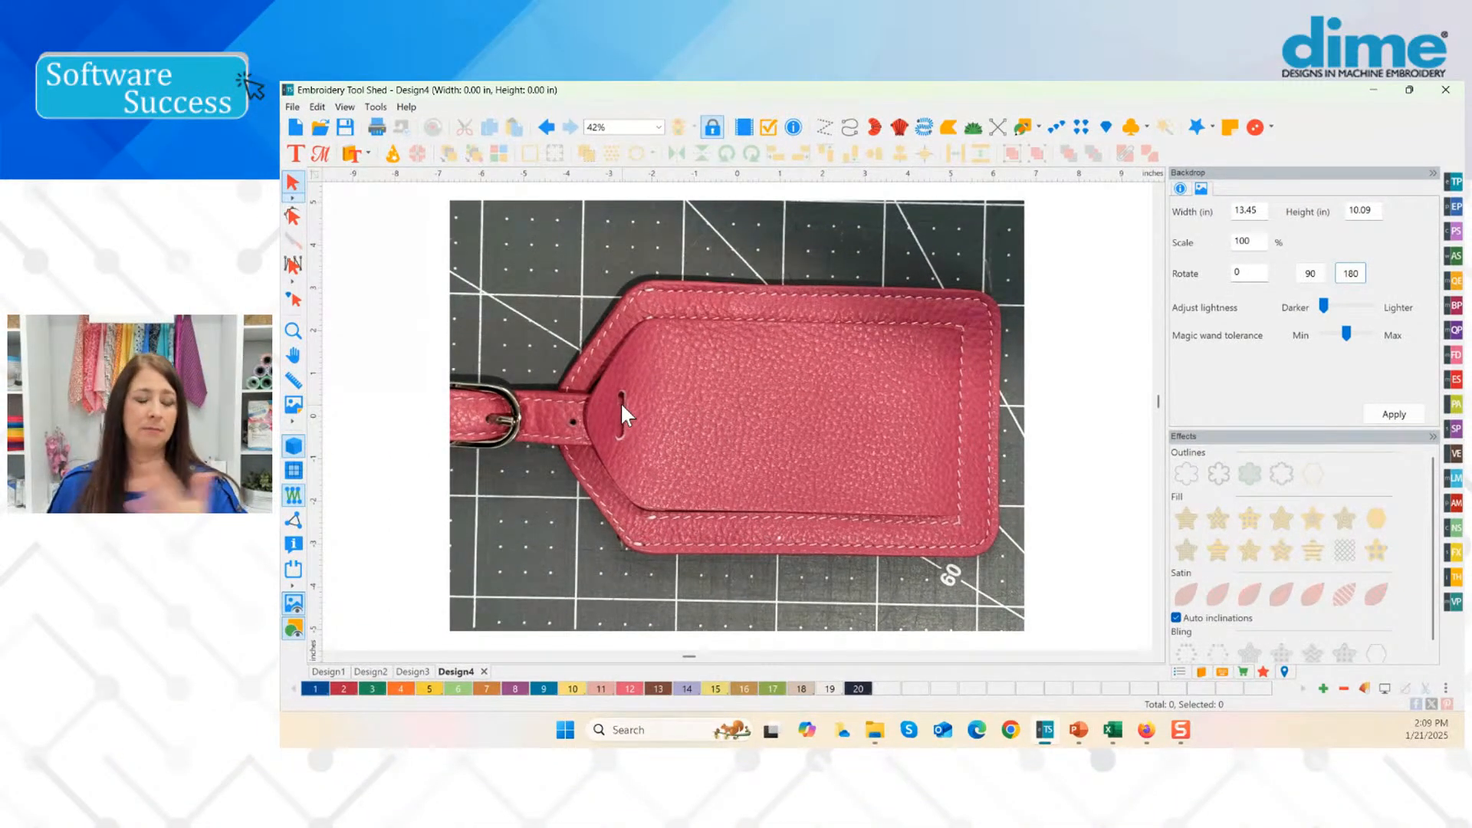
click(651, 397)
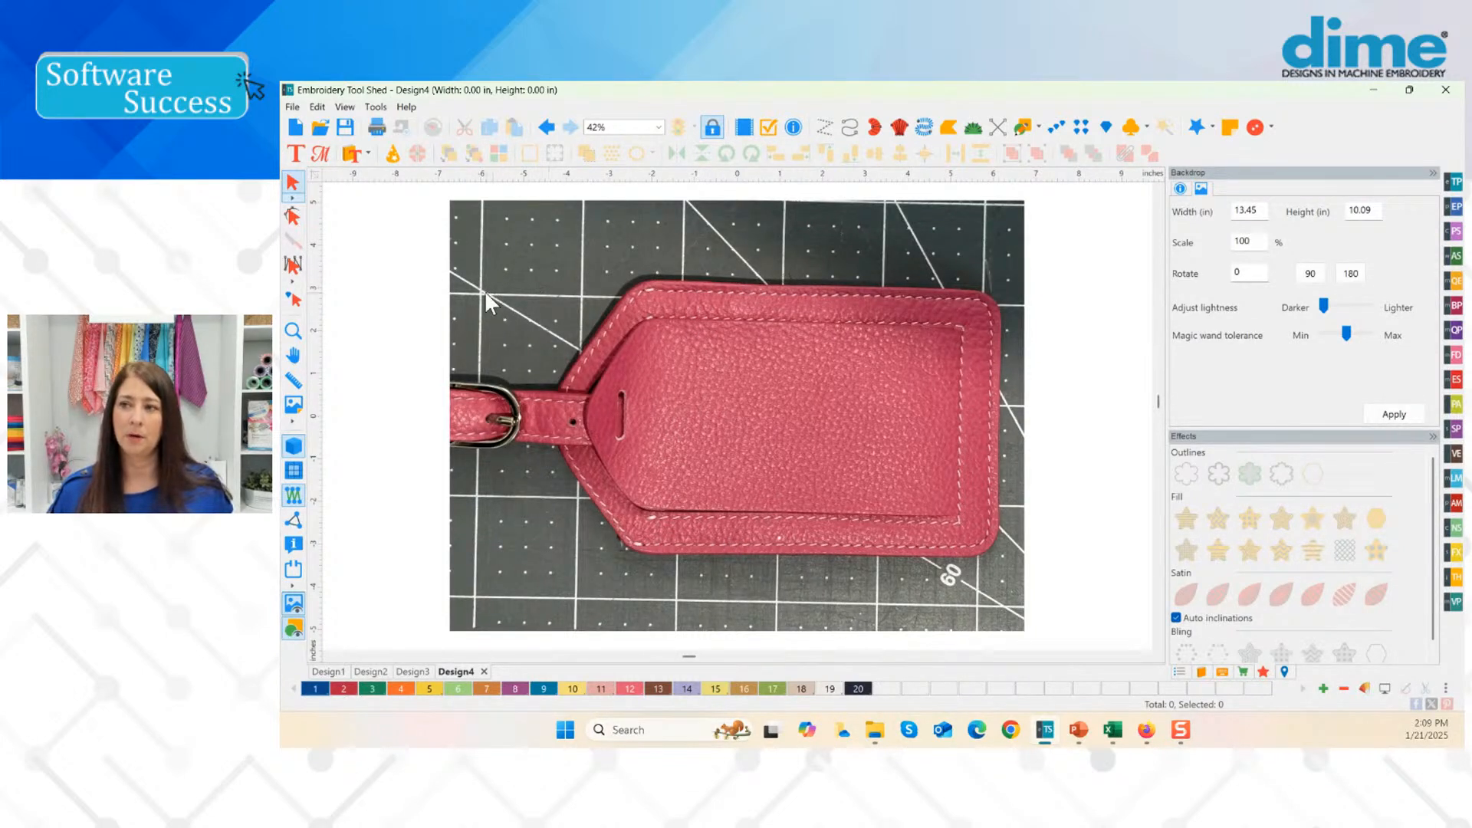
Step: Straighten the backdrop with Define Horizon, using two points along the tag's upper outer stitching line
click(301, 418)
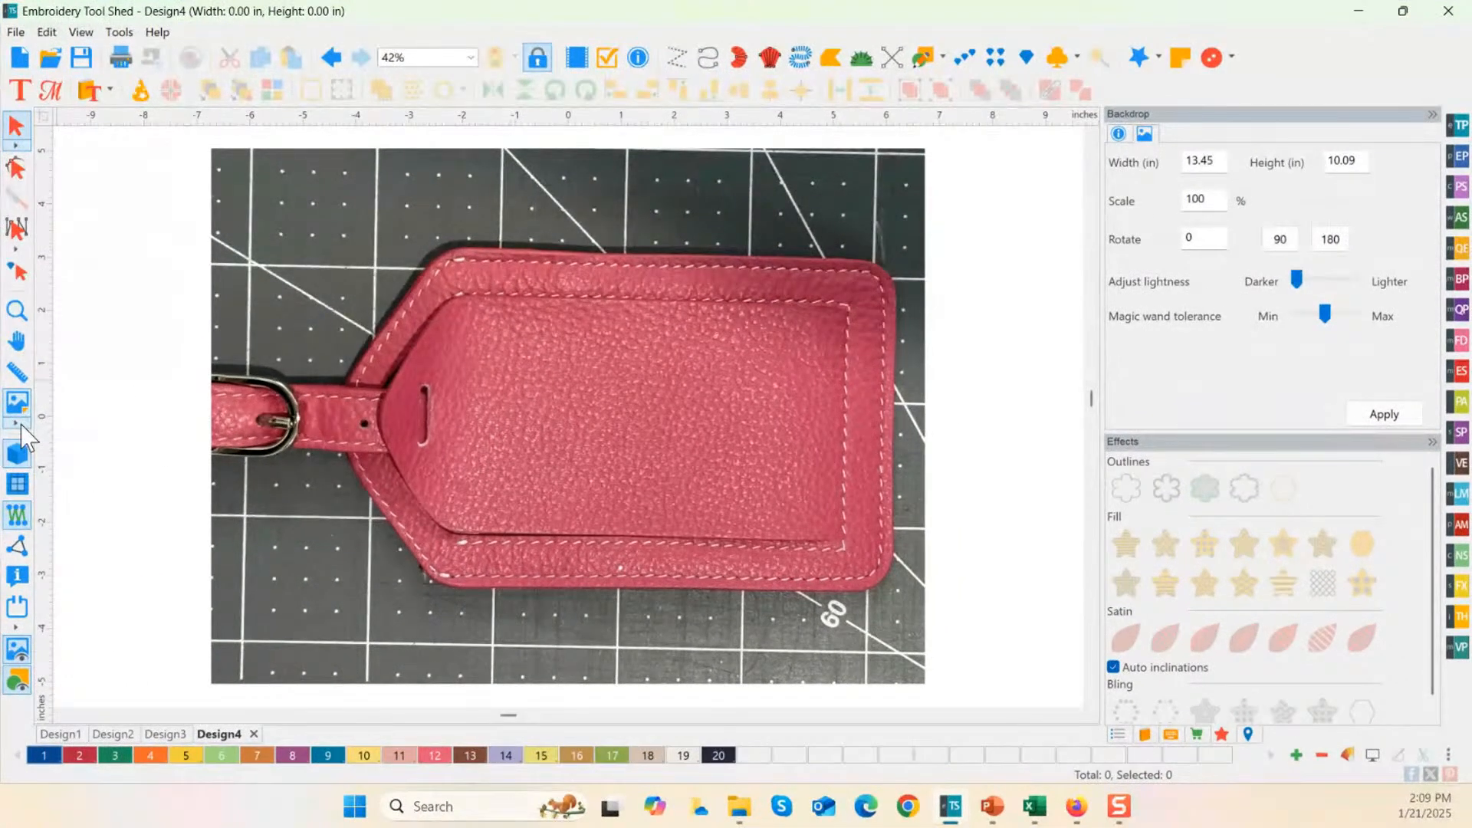
click(21, 426)
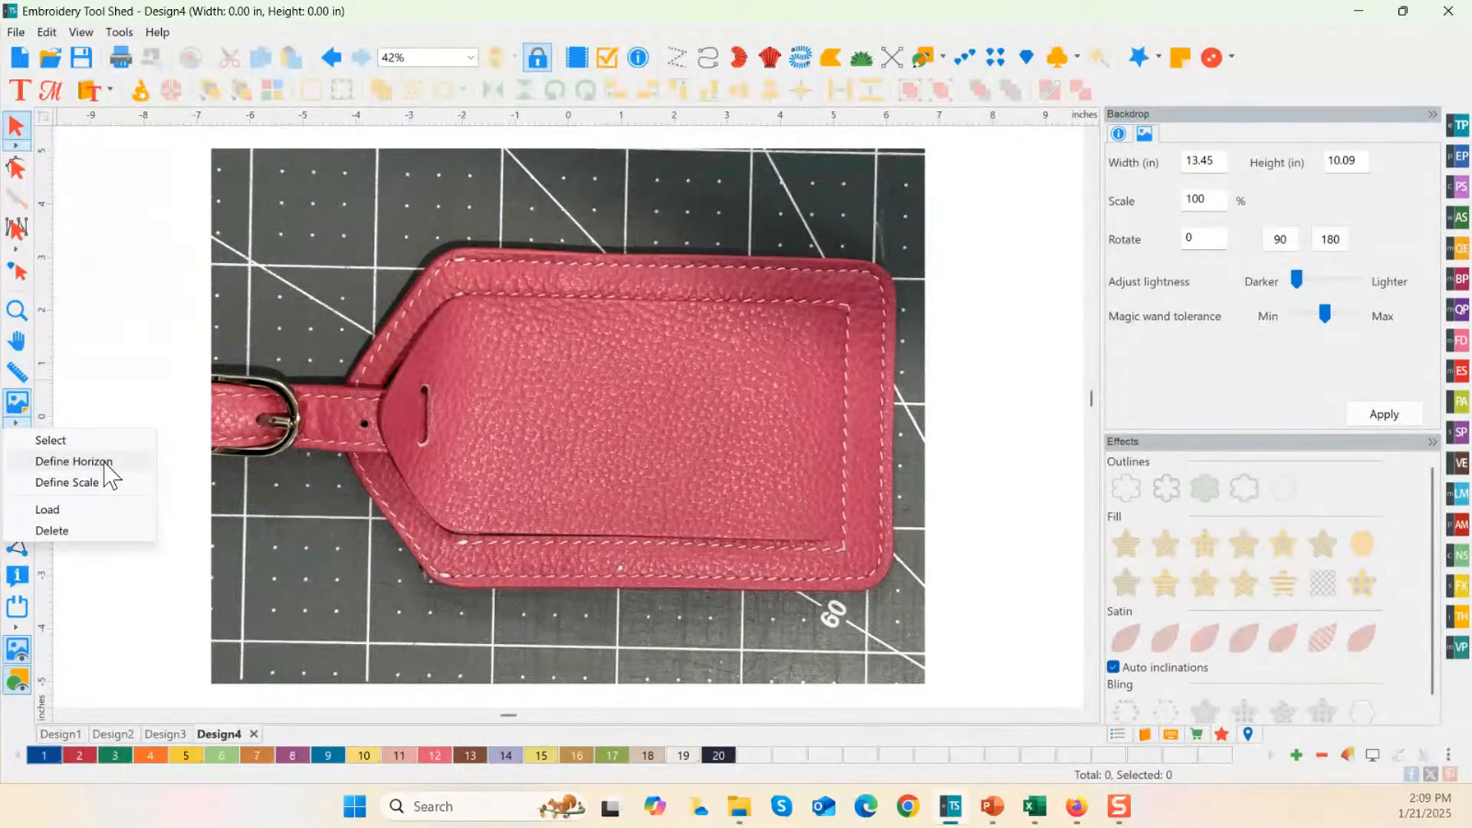
click(880, 154)
click(74, 465)
click(76, 463)
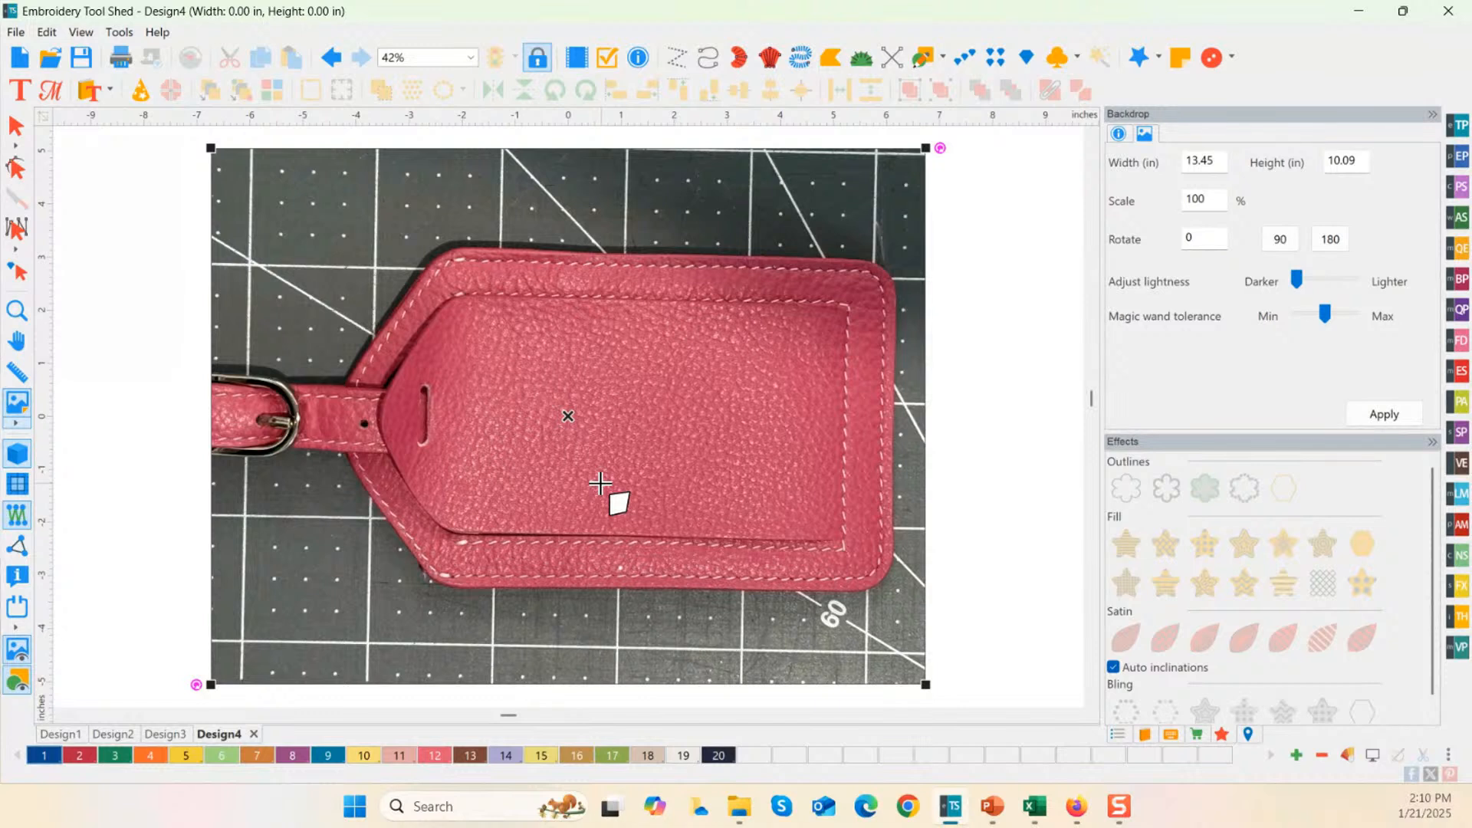
key(ctrl)
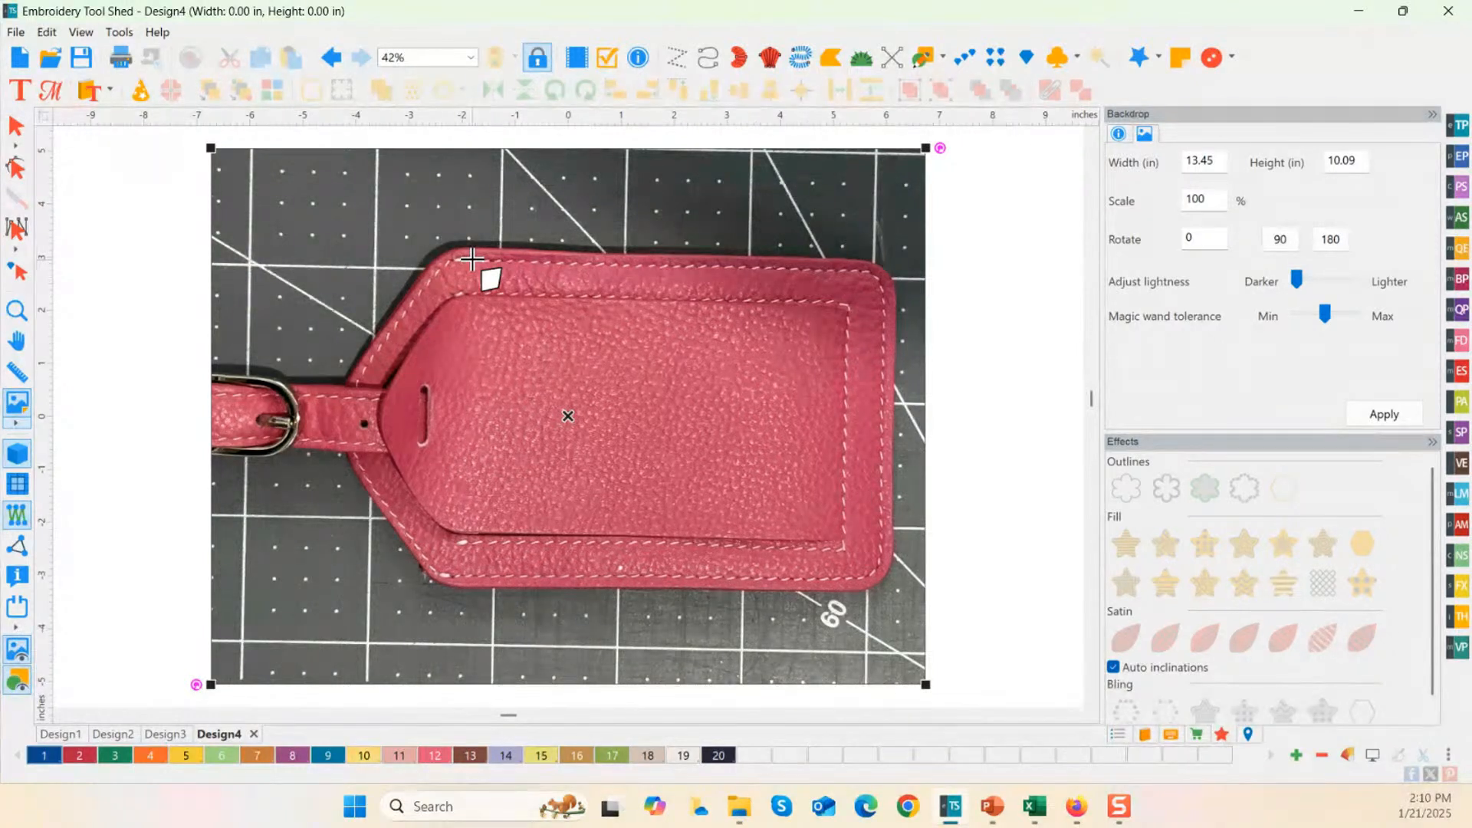
click(472, 259)
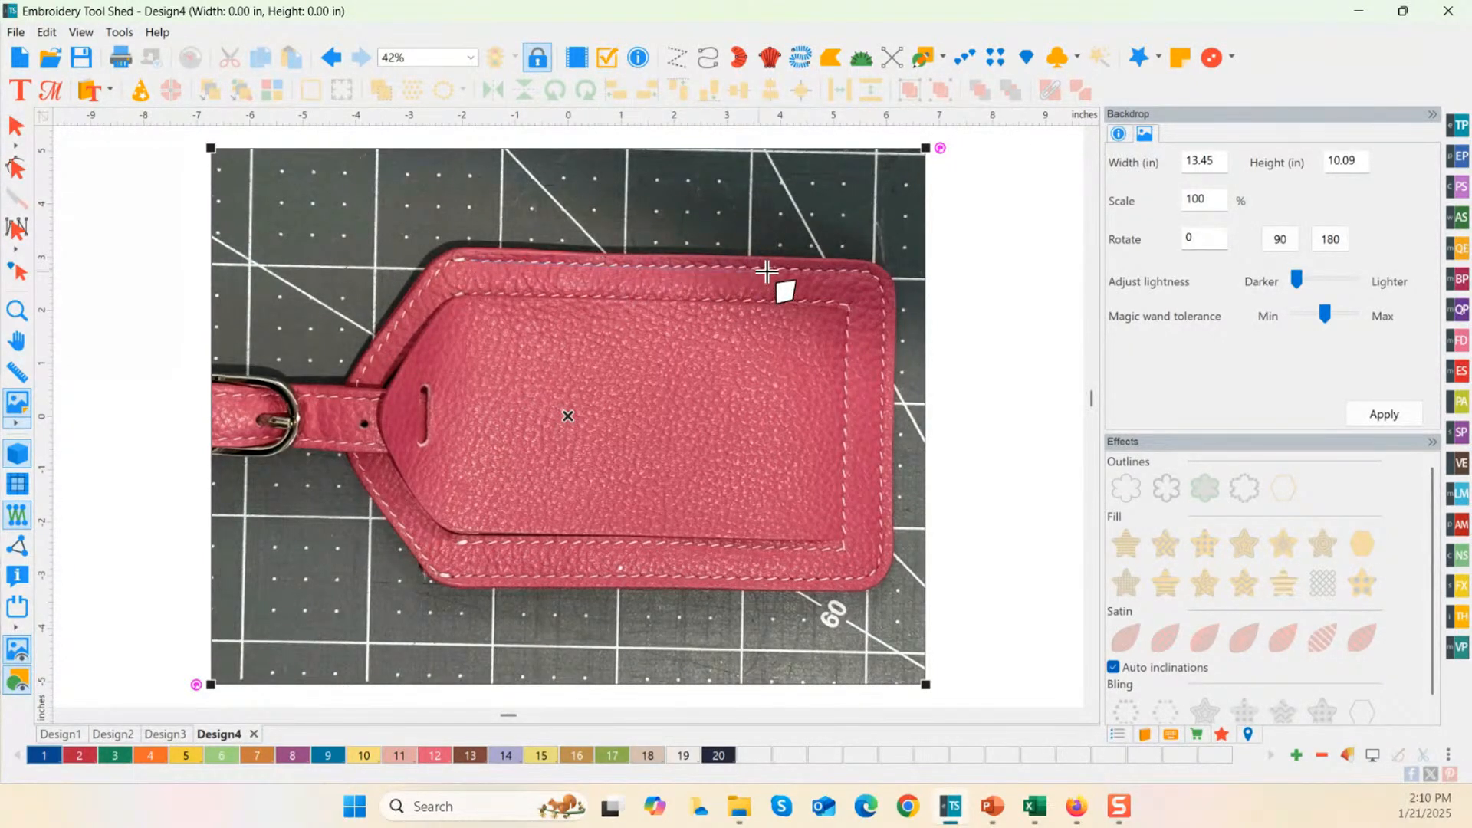
click(830, 271)
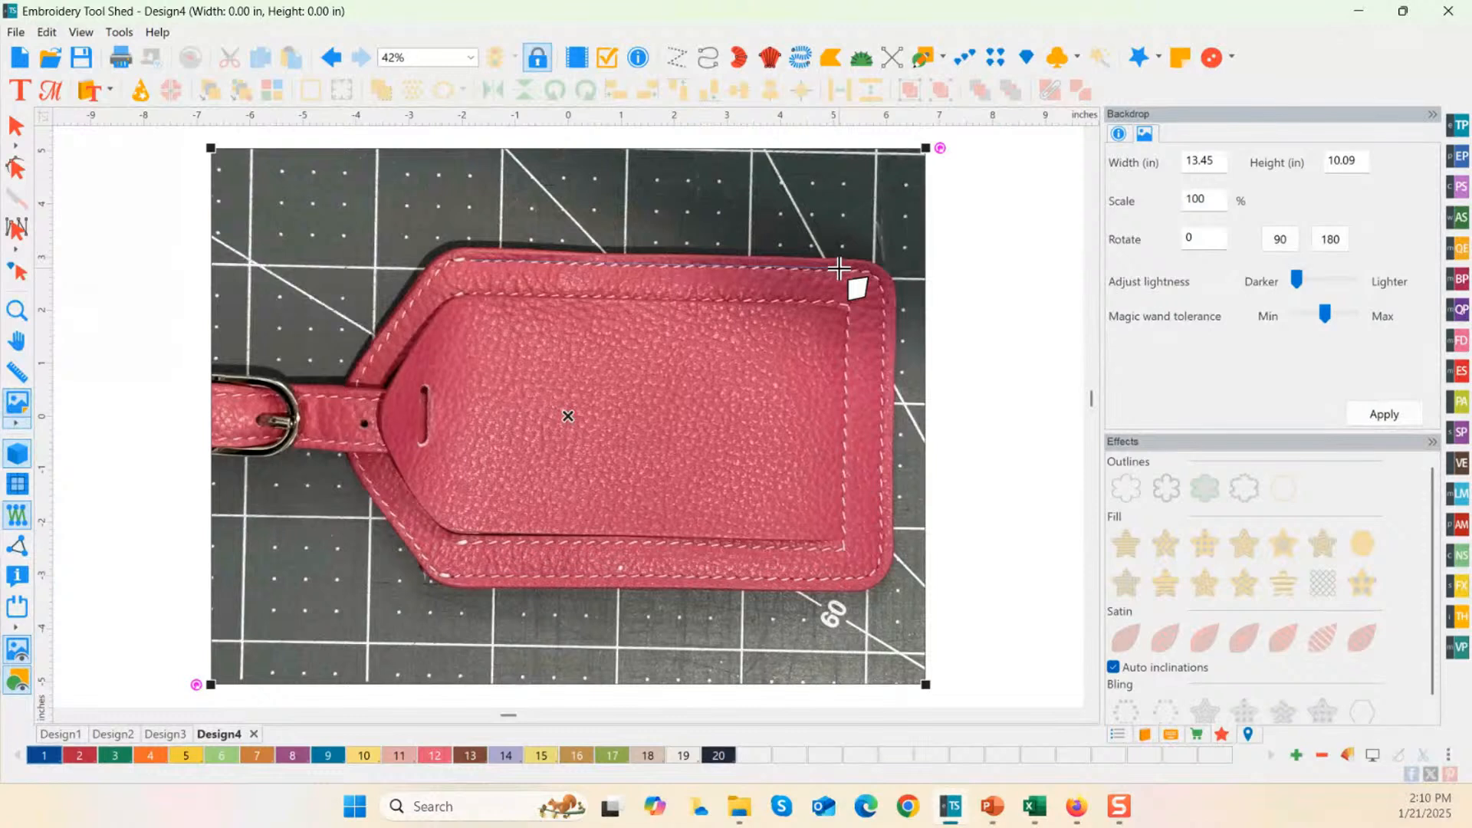
click(838, 268)
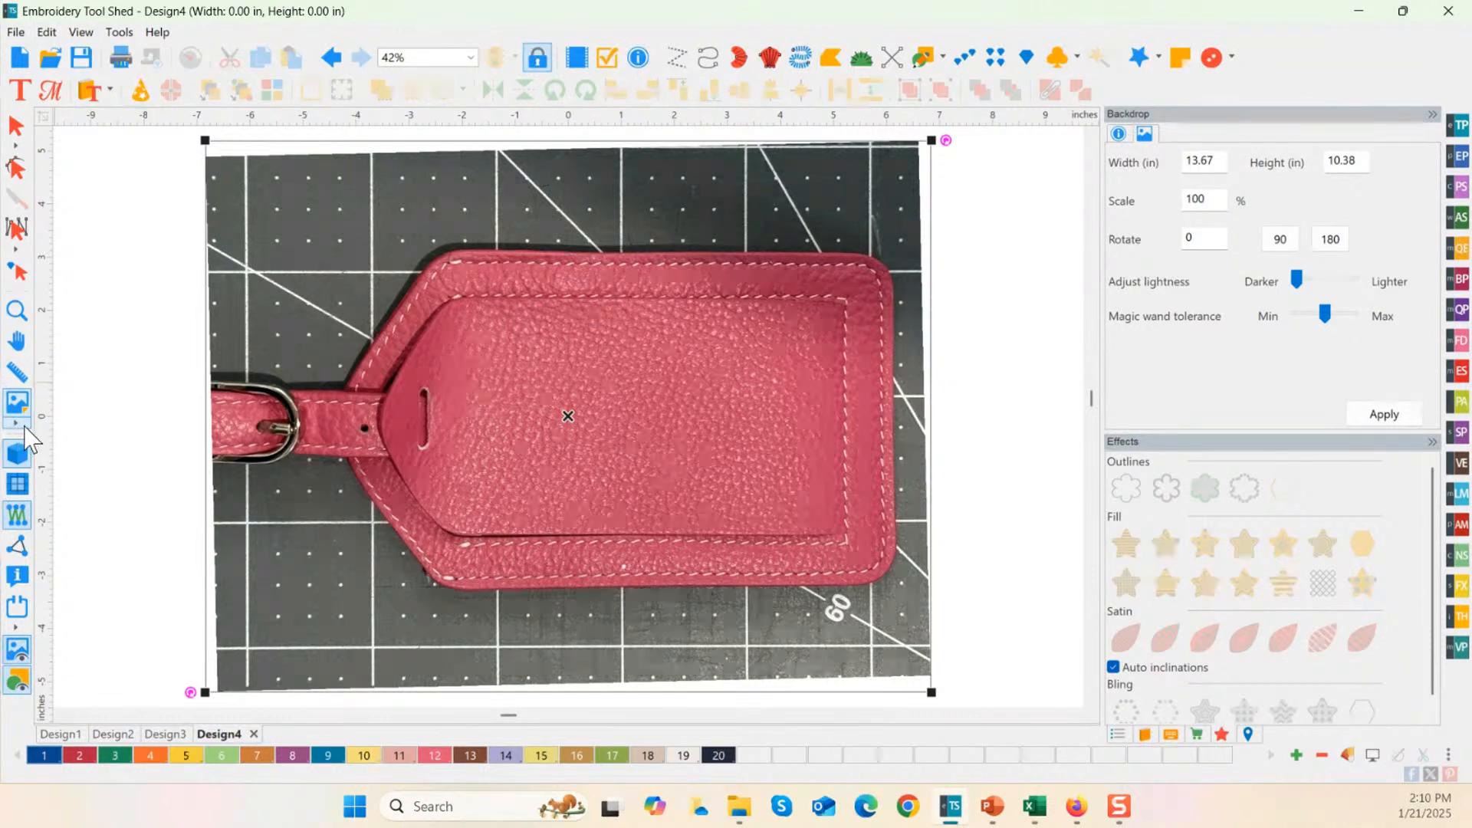
Step: Define the backdrop's scale by setting the distance between two adjacent vertical mat grid lines to 1 in
click(21, 424)
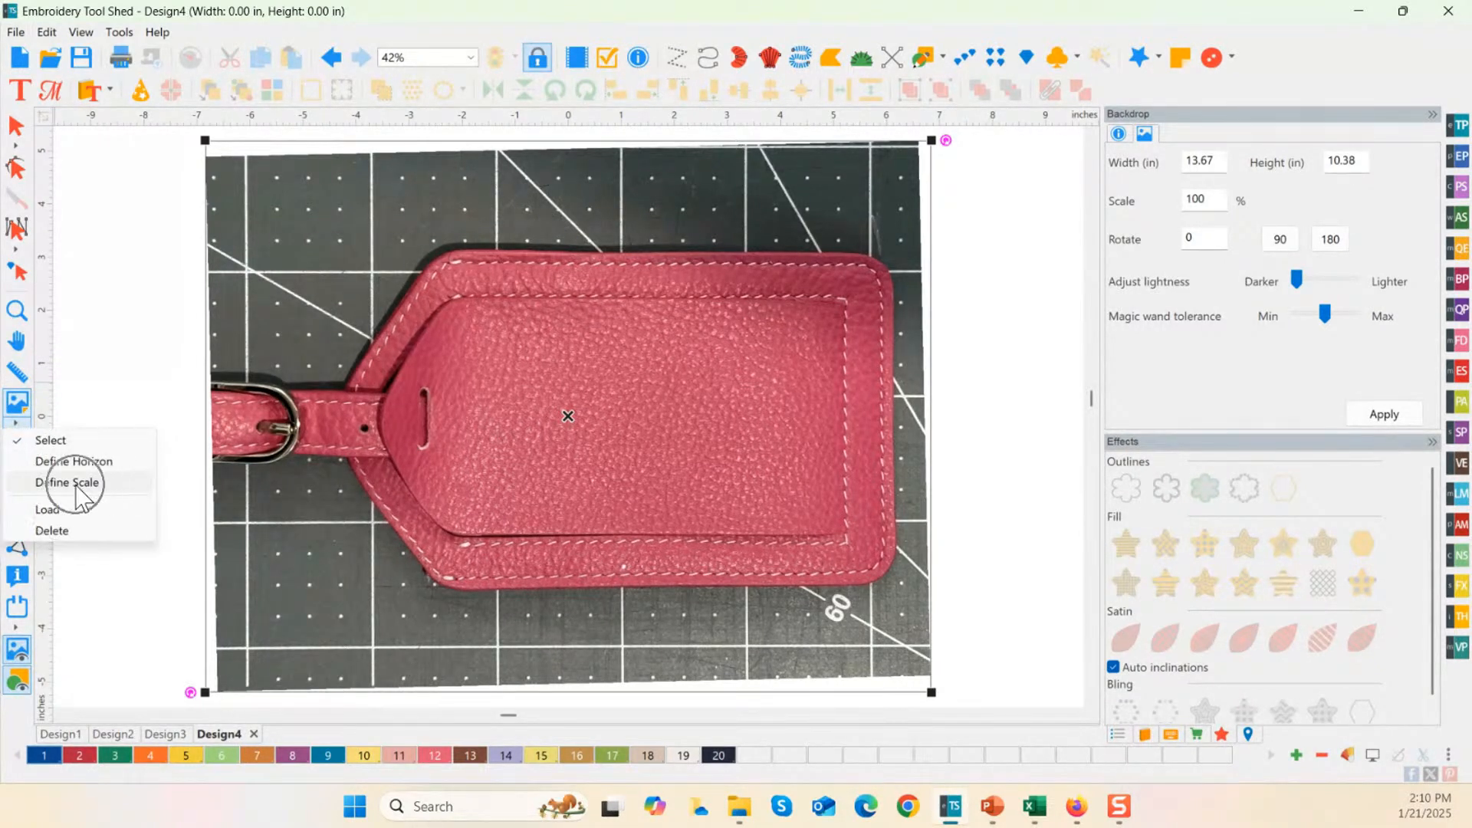
key(ctrl)
click(78, 486)
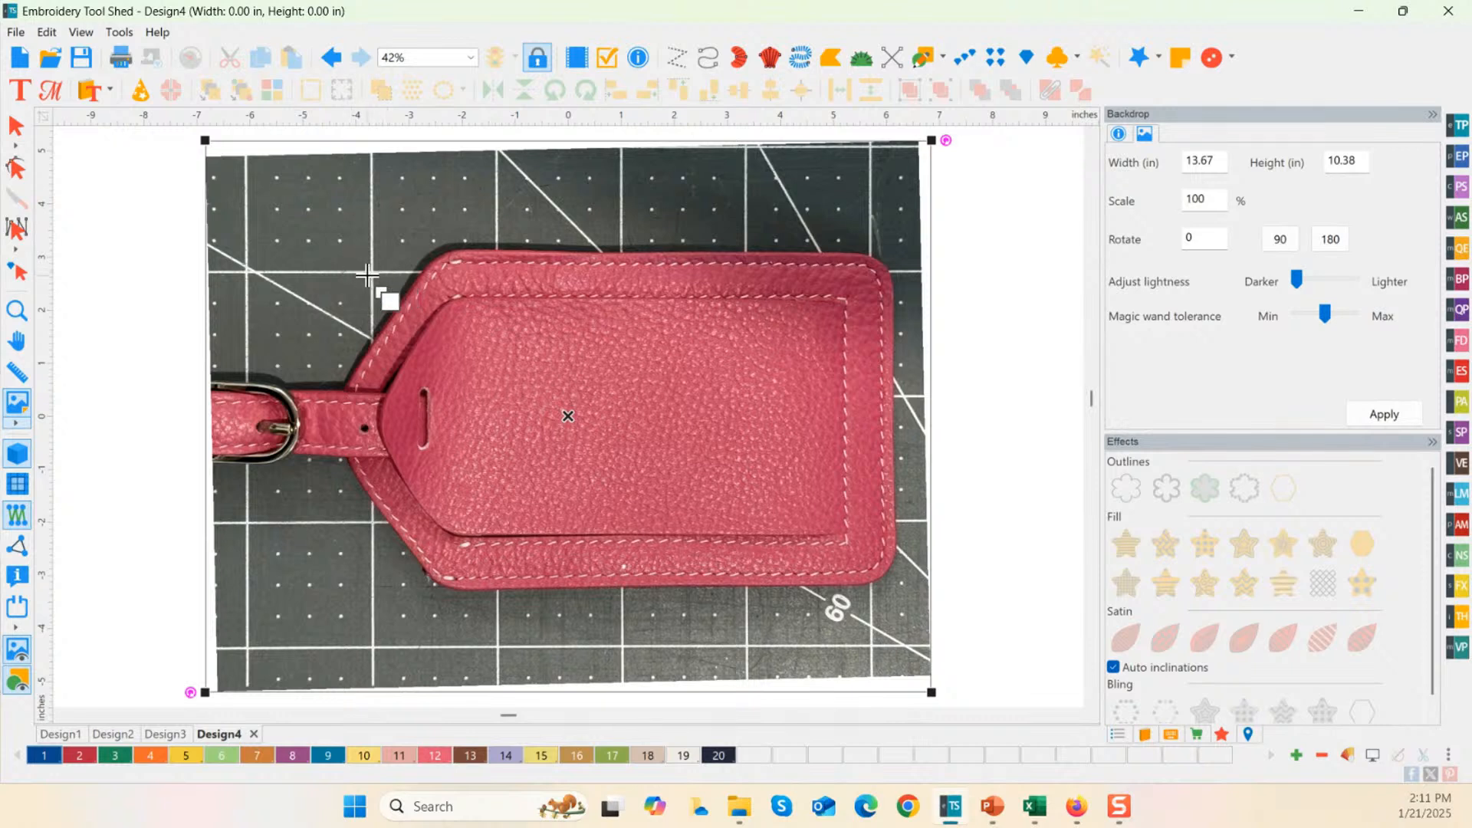
click(246, 272)
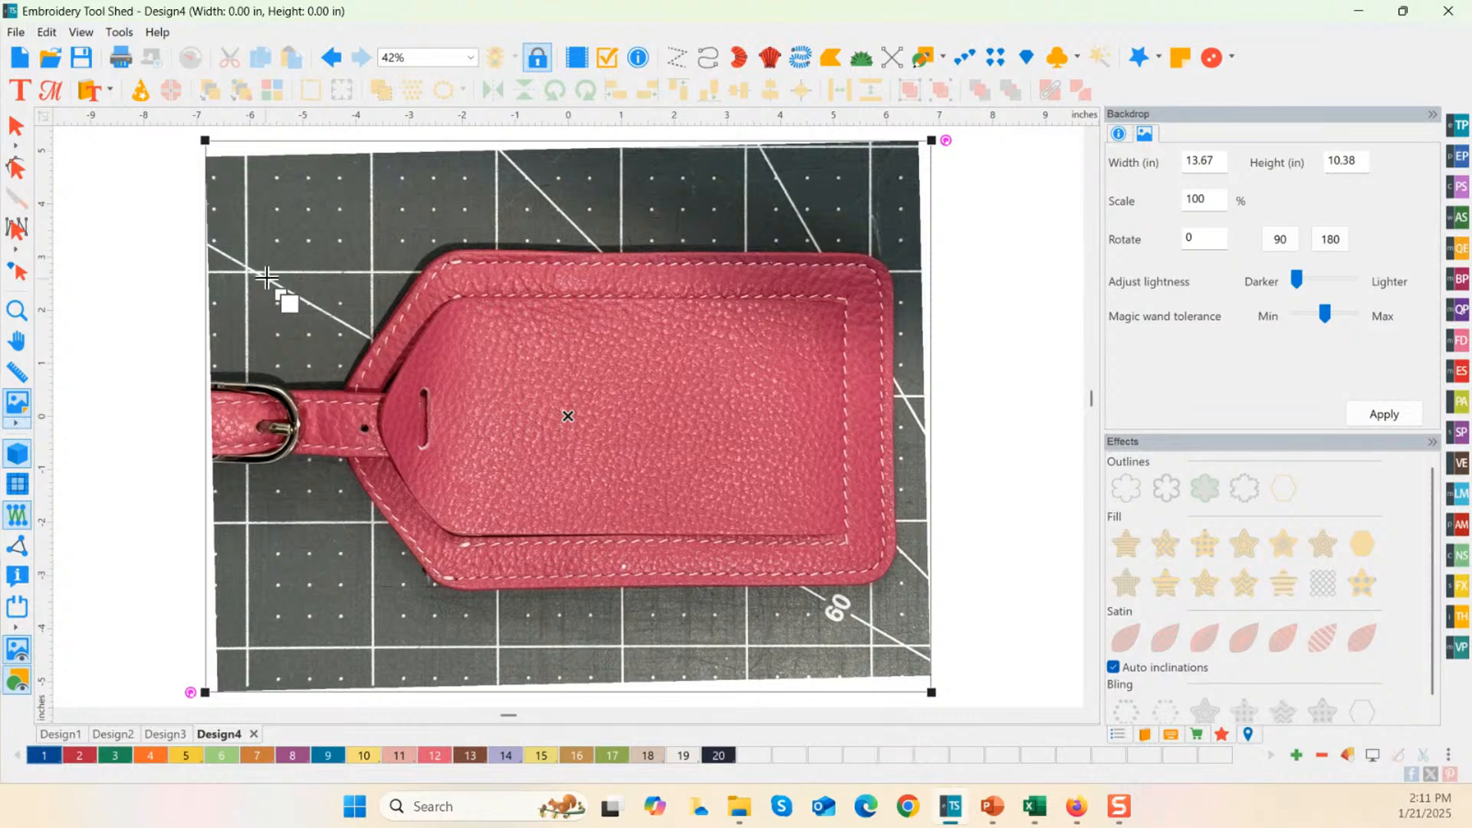
click(371, 271)
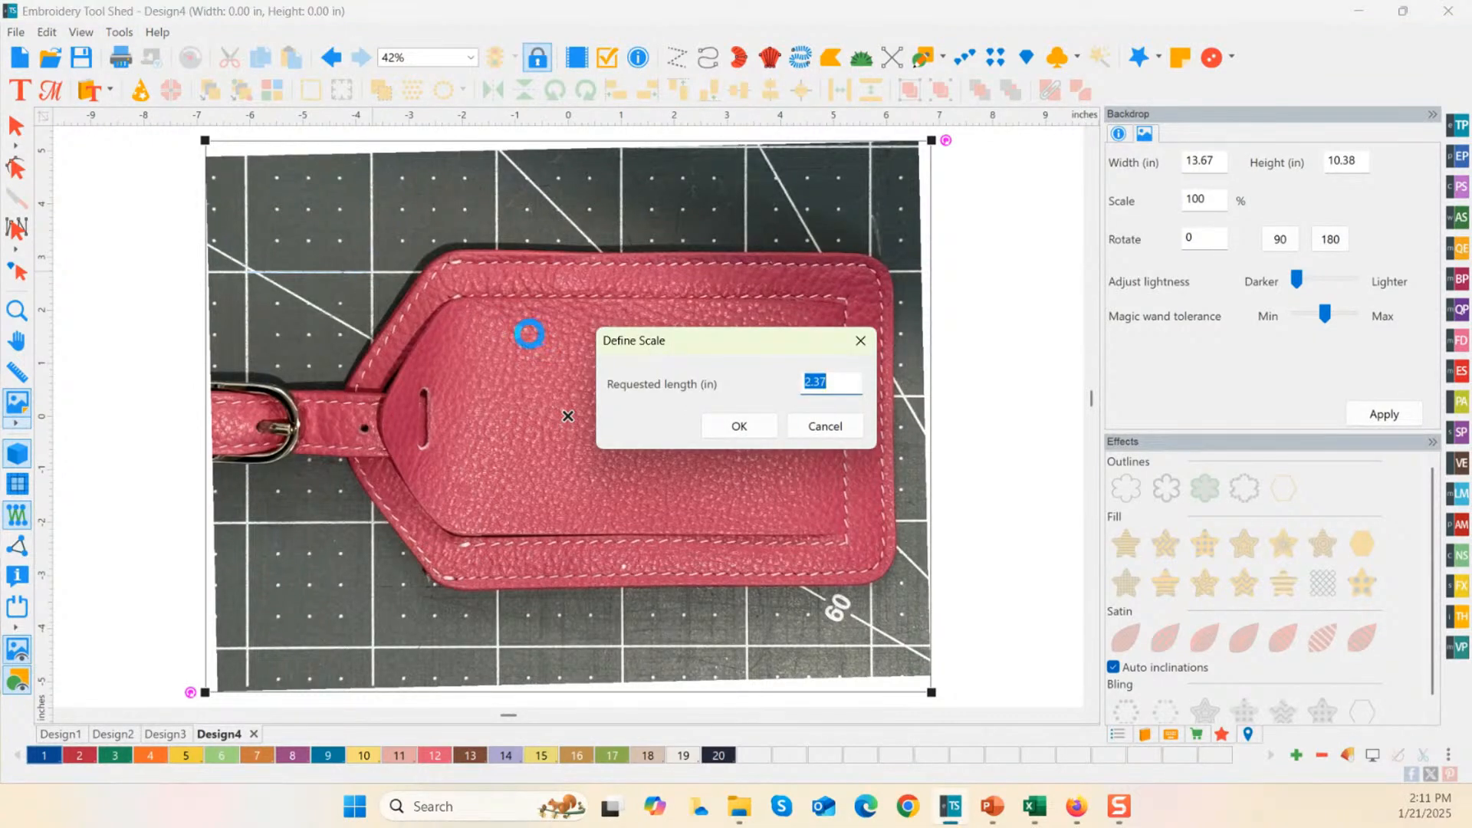
text(1)
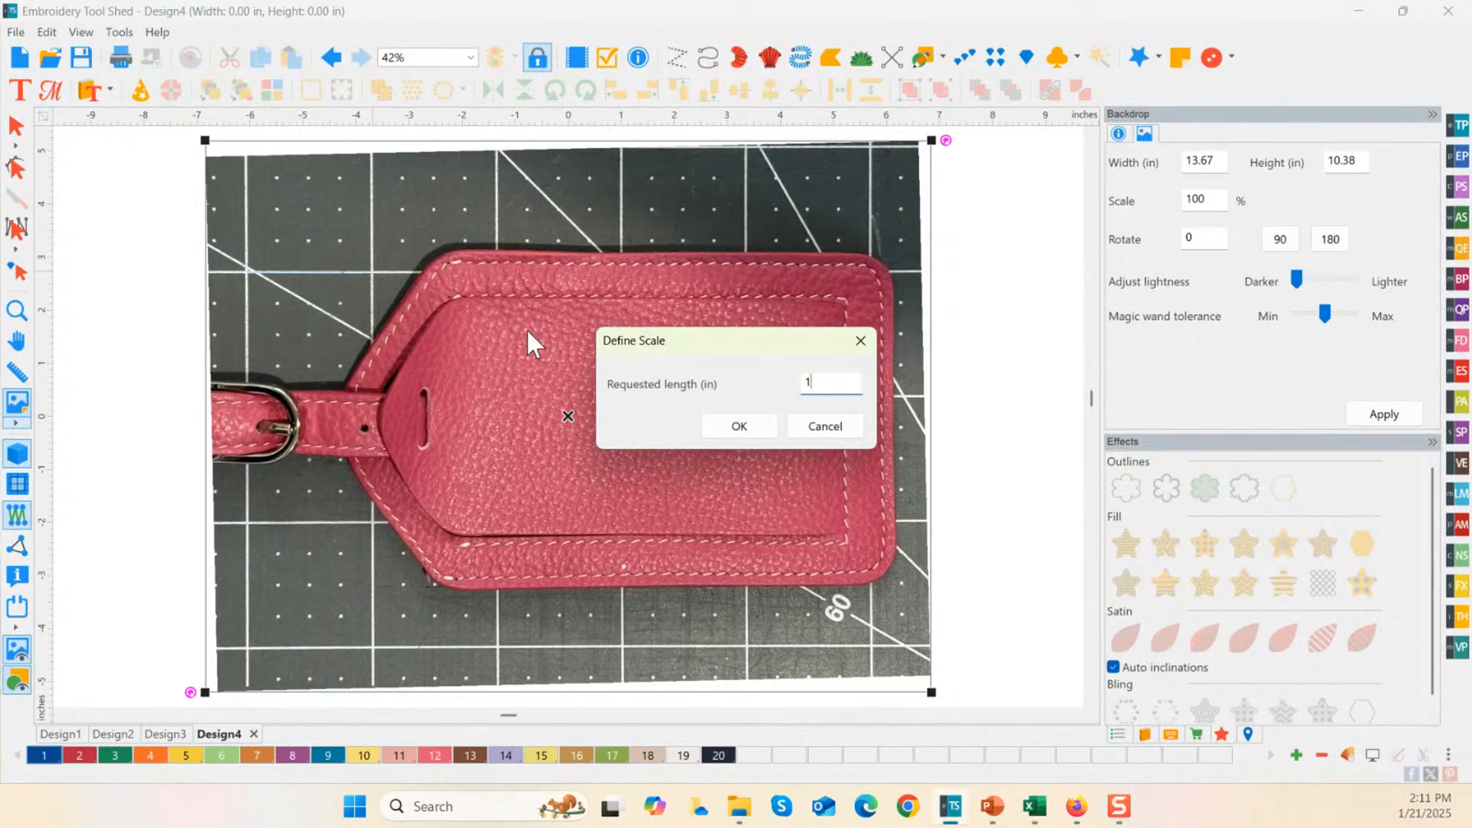
click(752, 430)
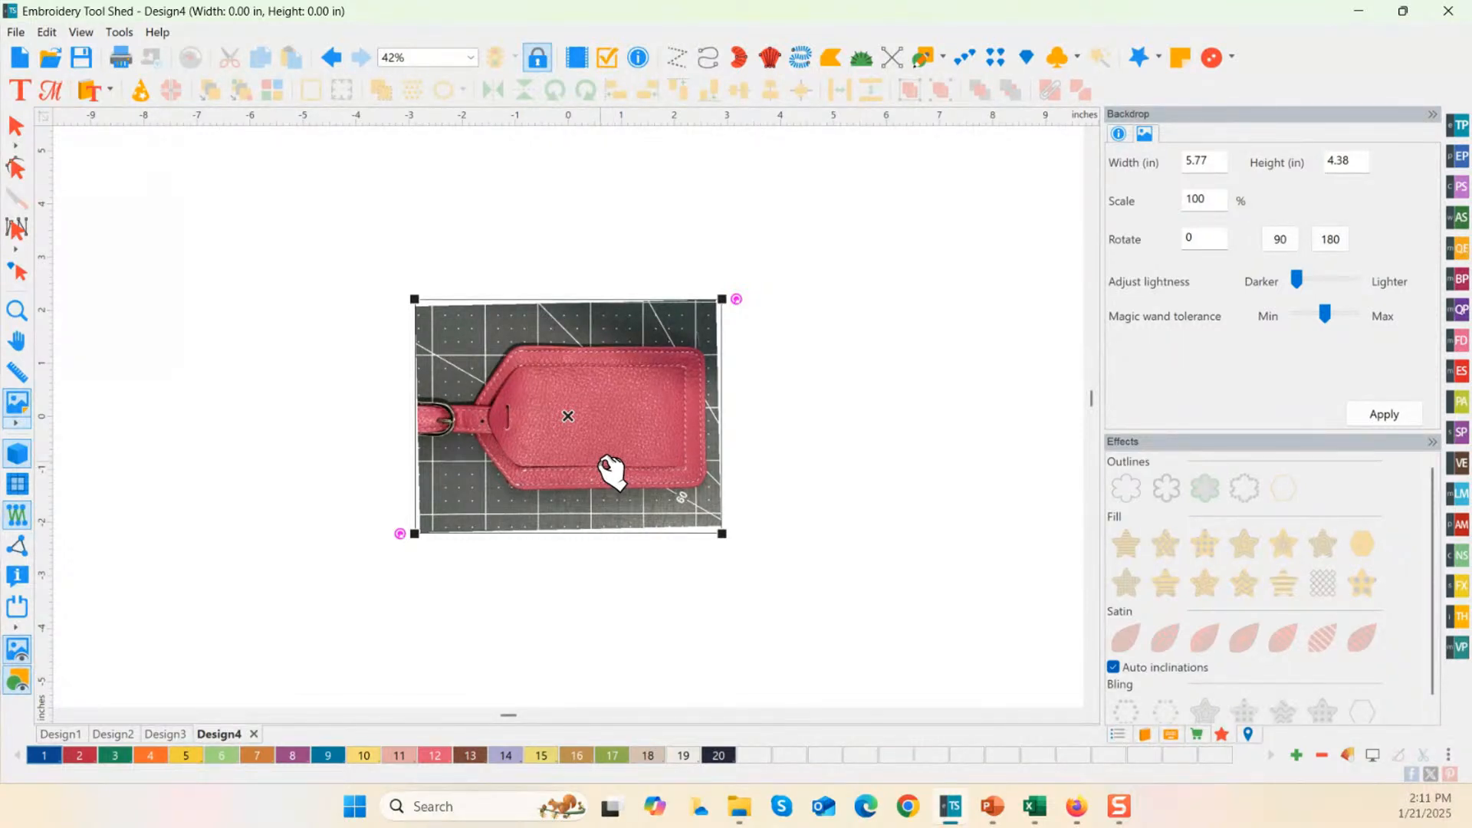
Step: Measure the width of one cutting mat grid square to check the backdrop's scale
click(13, 315)
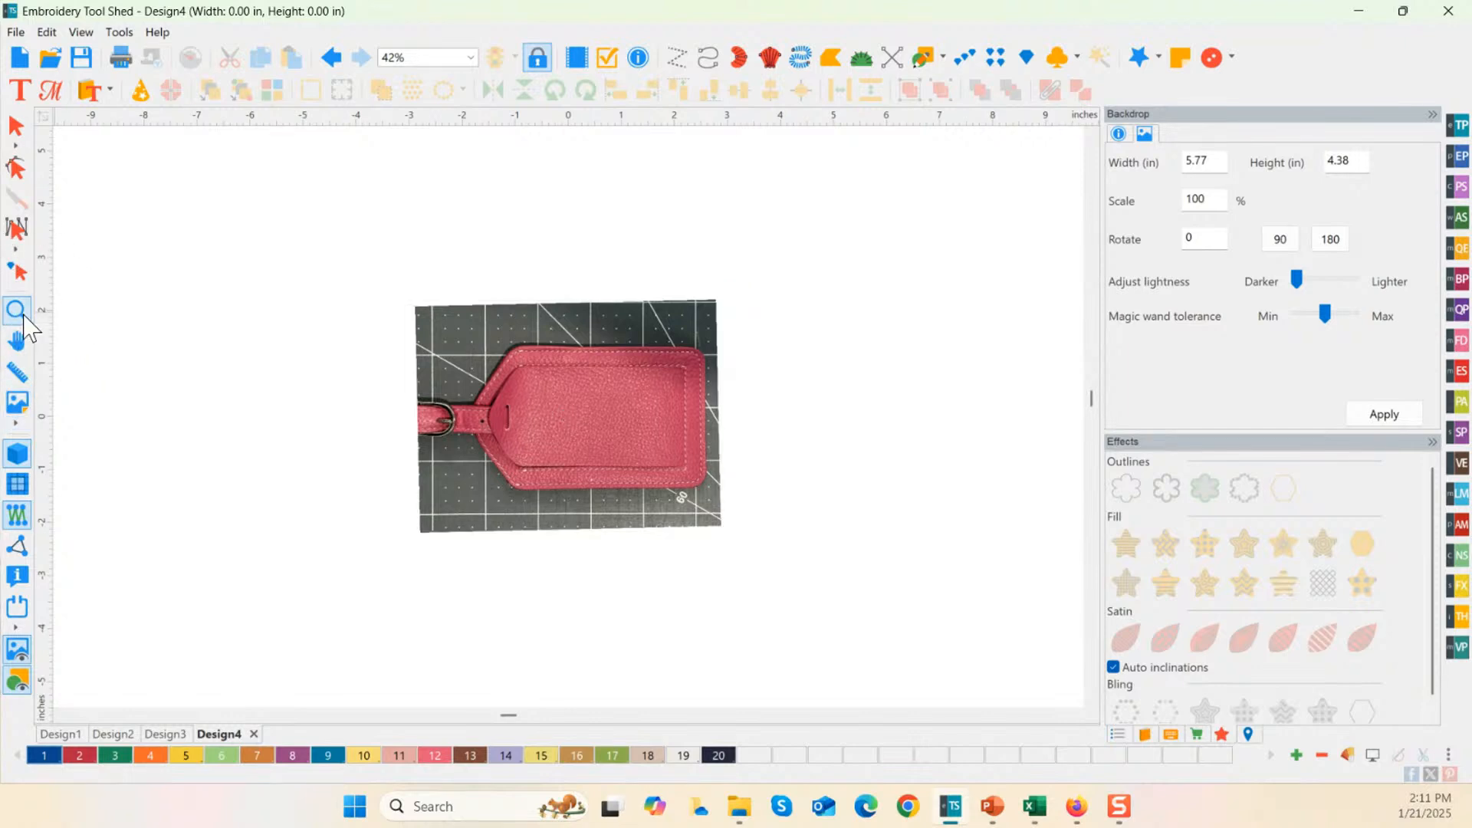
click(247, 386)
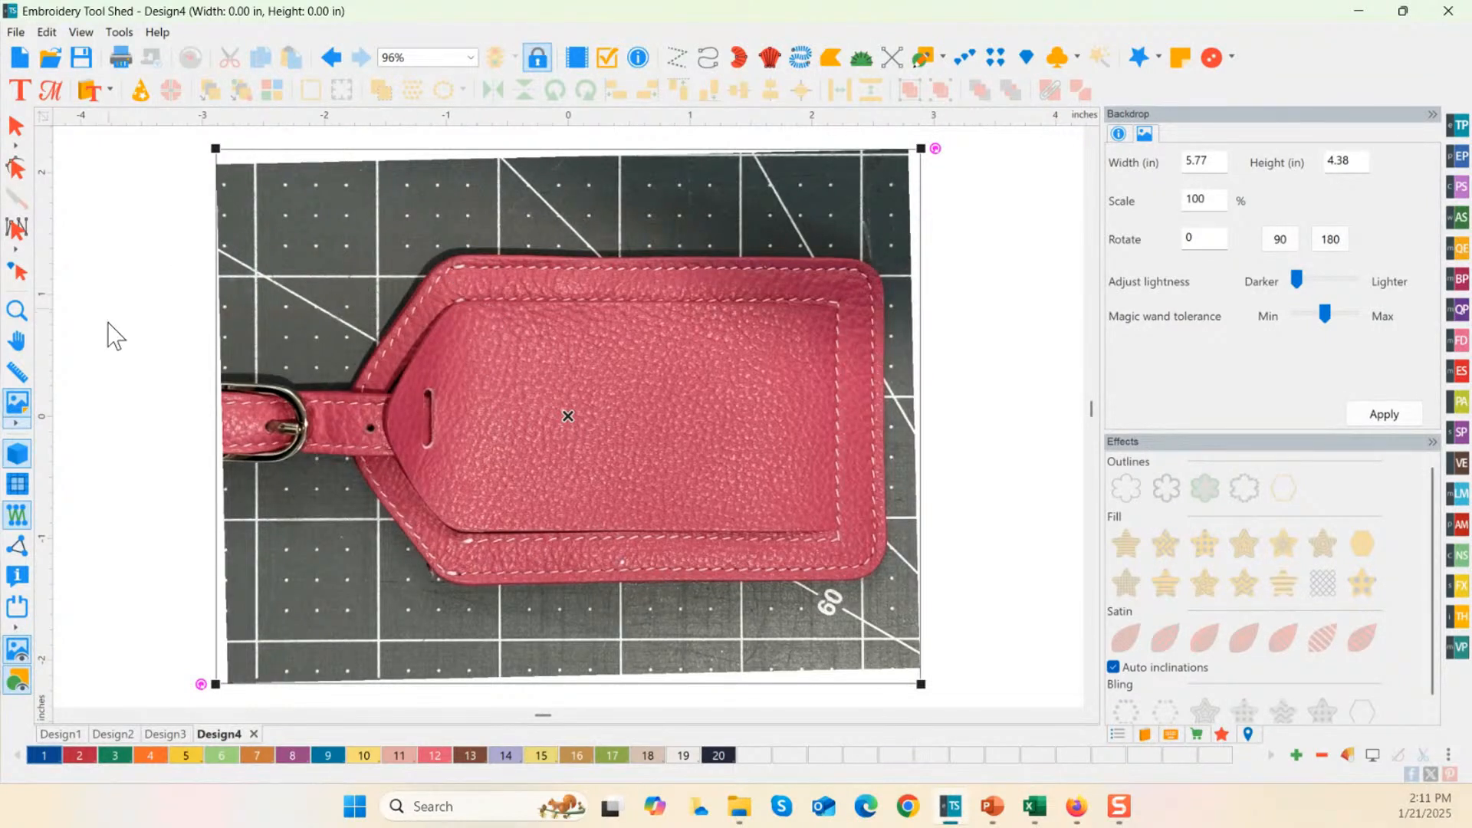
click(23, 377)
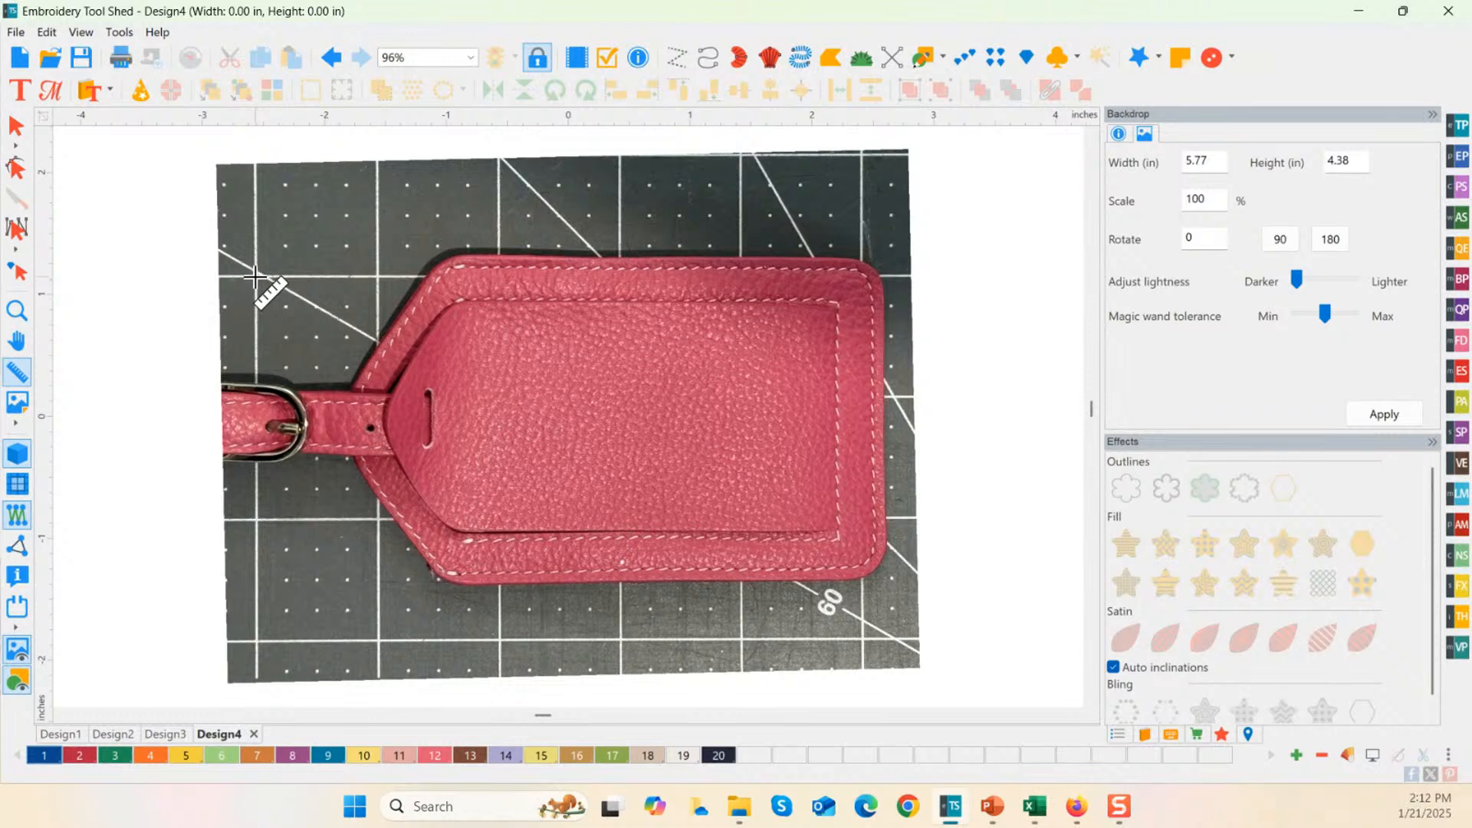
drag(255, 276, 375, 277)
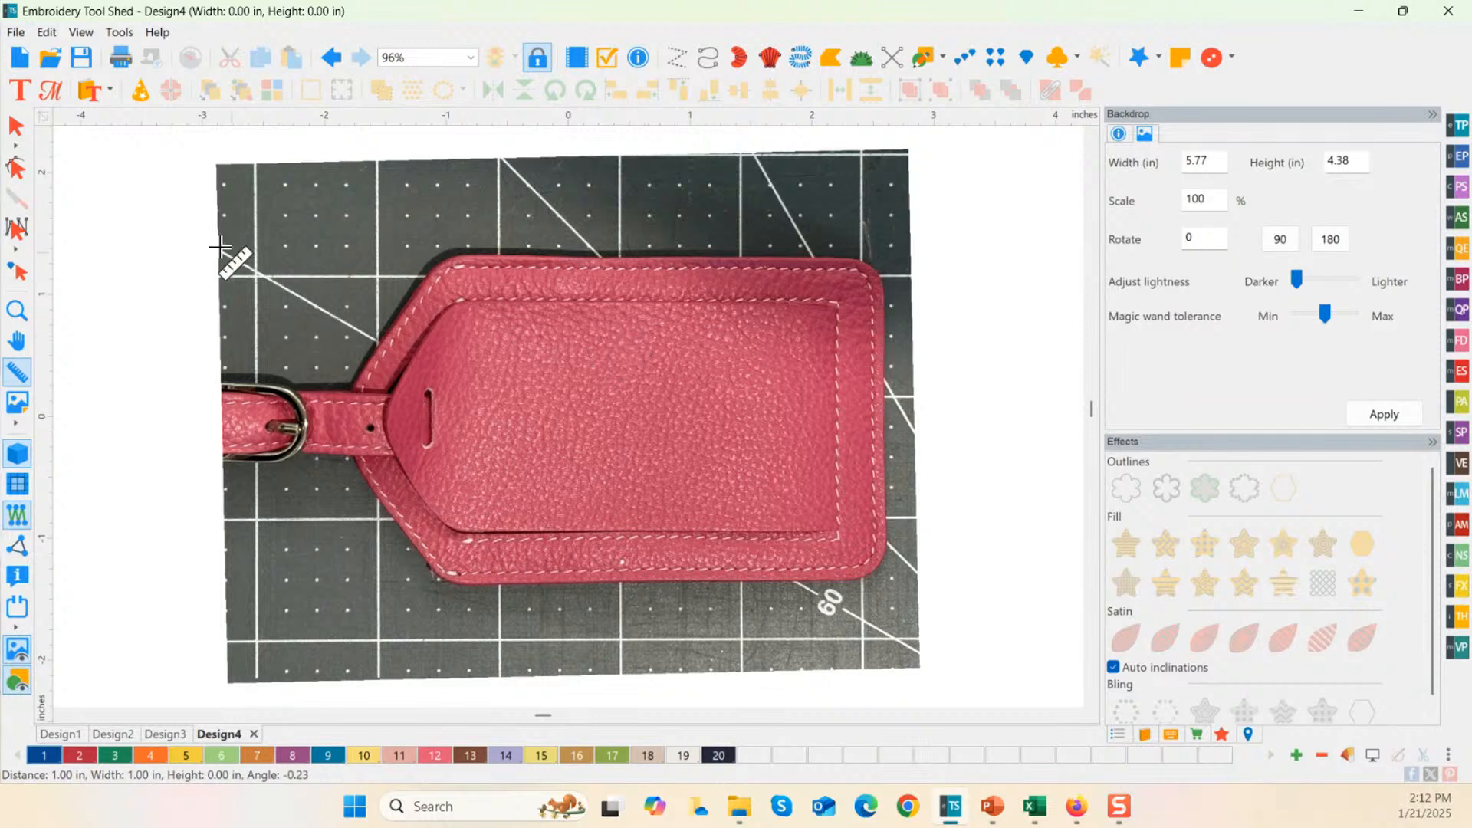
Step: Place a text object on the tag's inner panel and change its lettering to the person's first name
click(21, 94)
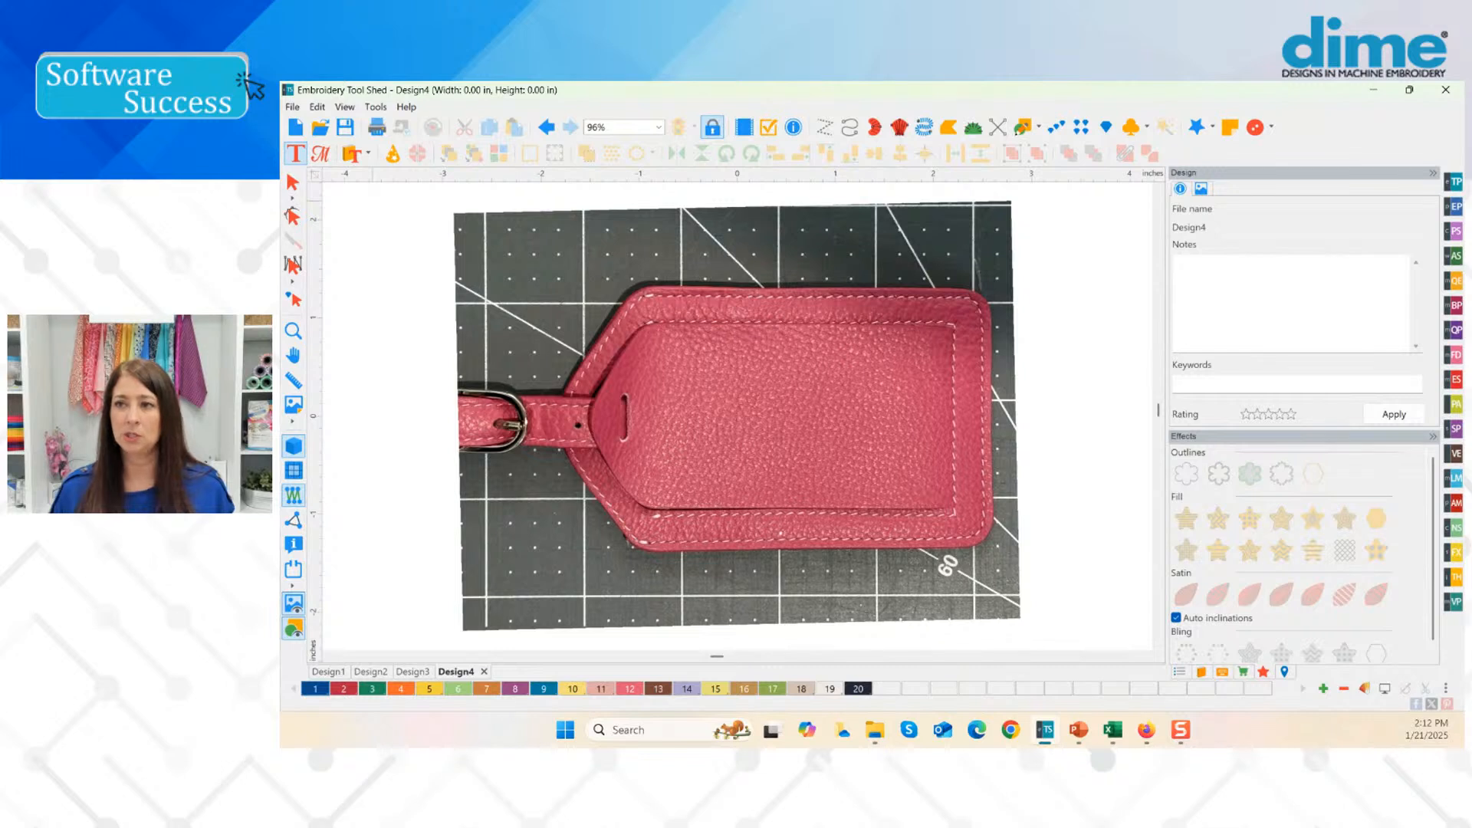
click(780, 425)
text(A)
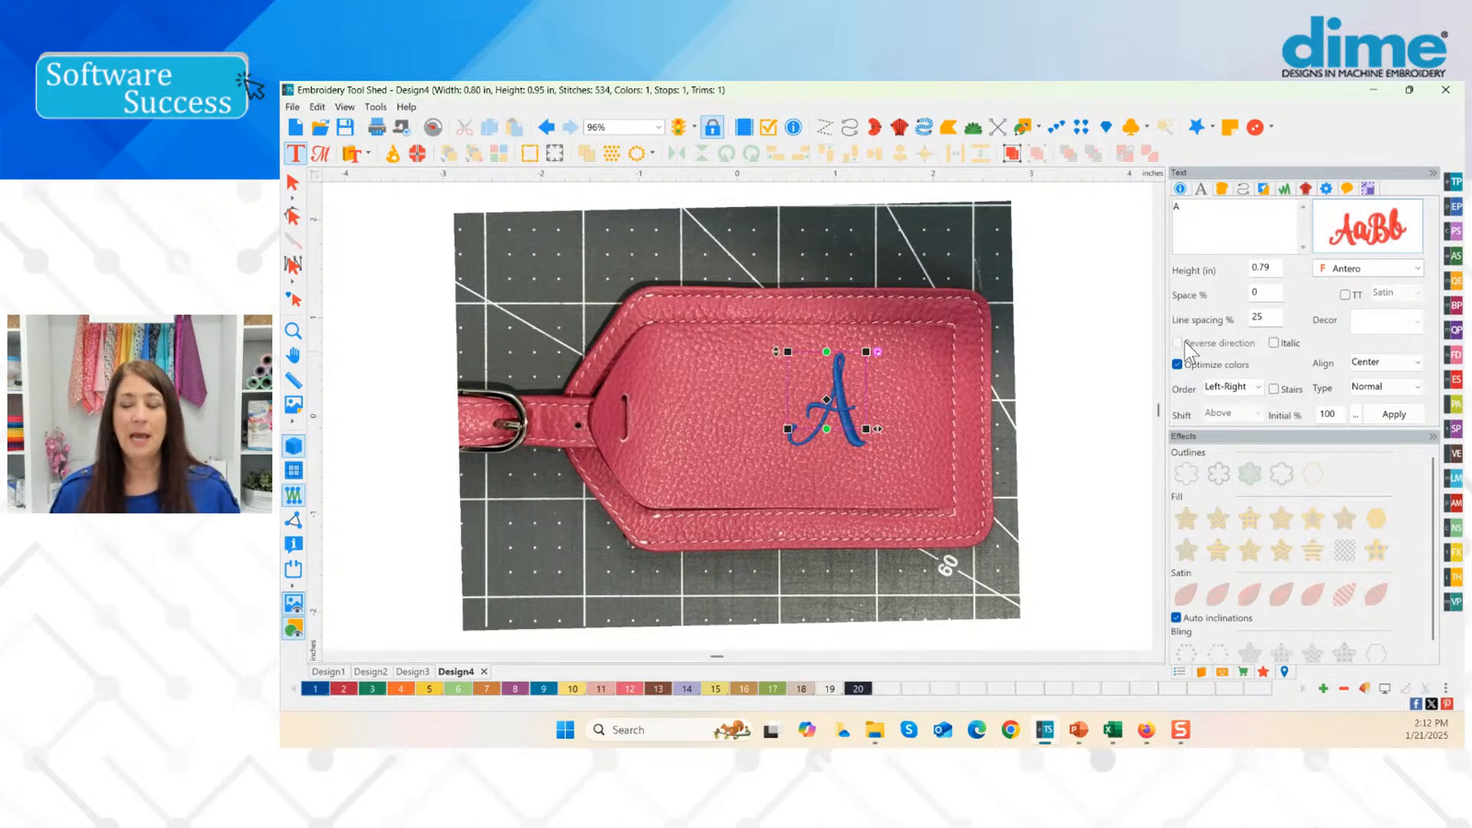
drag(1263, 214, 1125, 222)
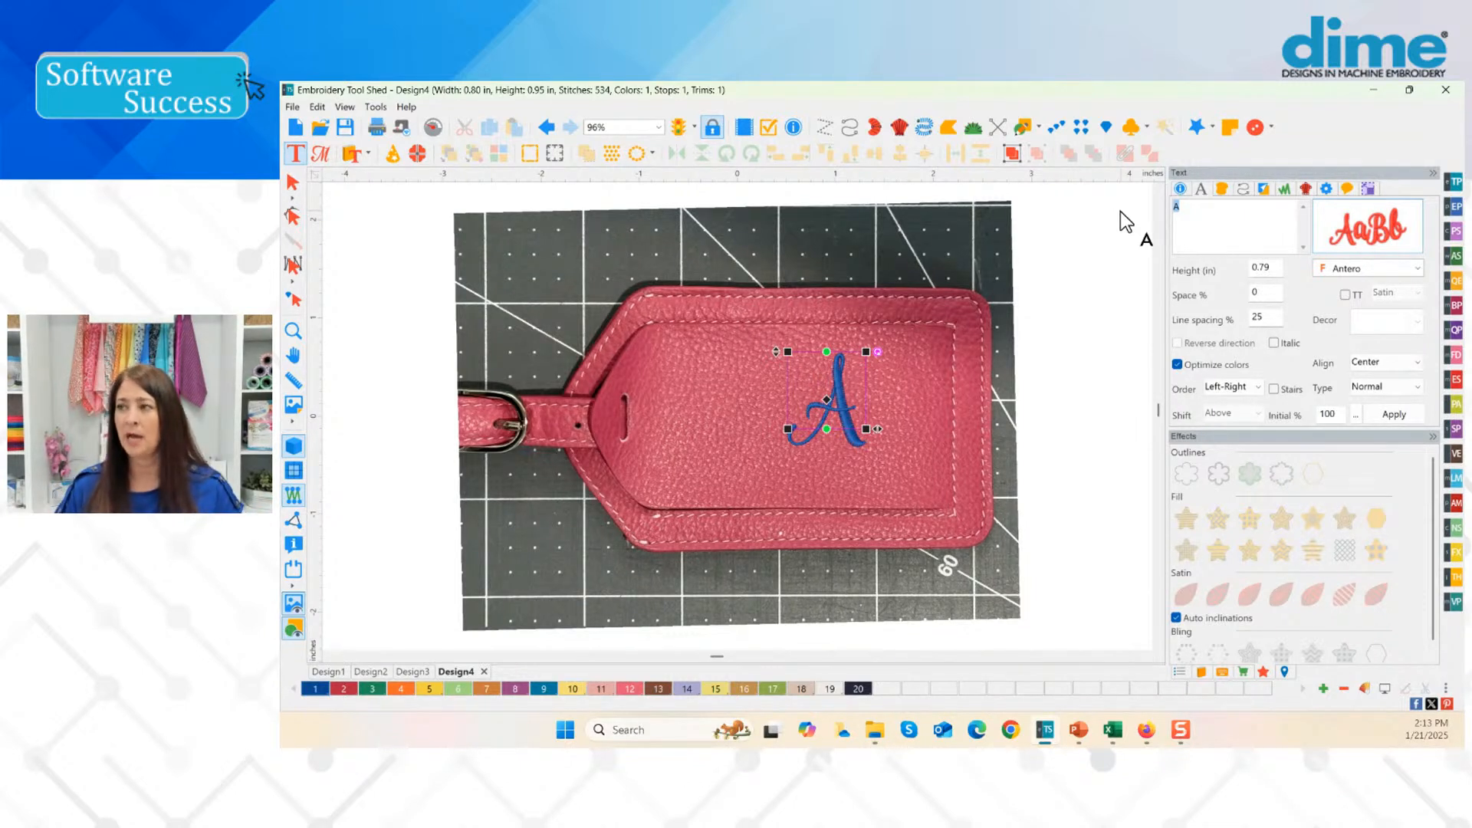
text(Ch)
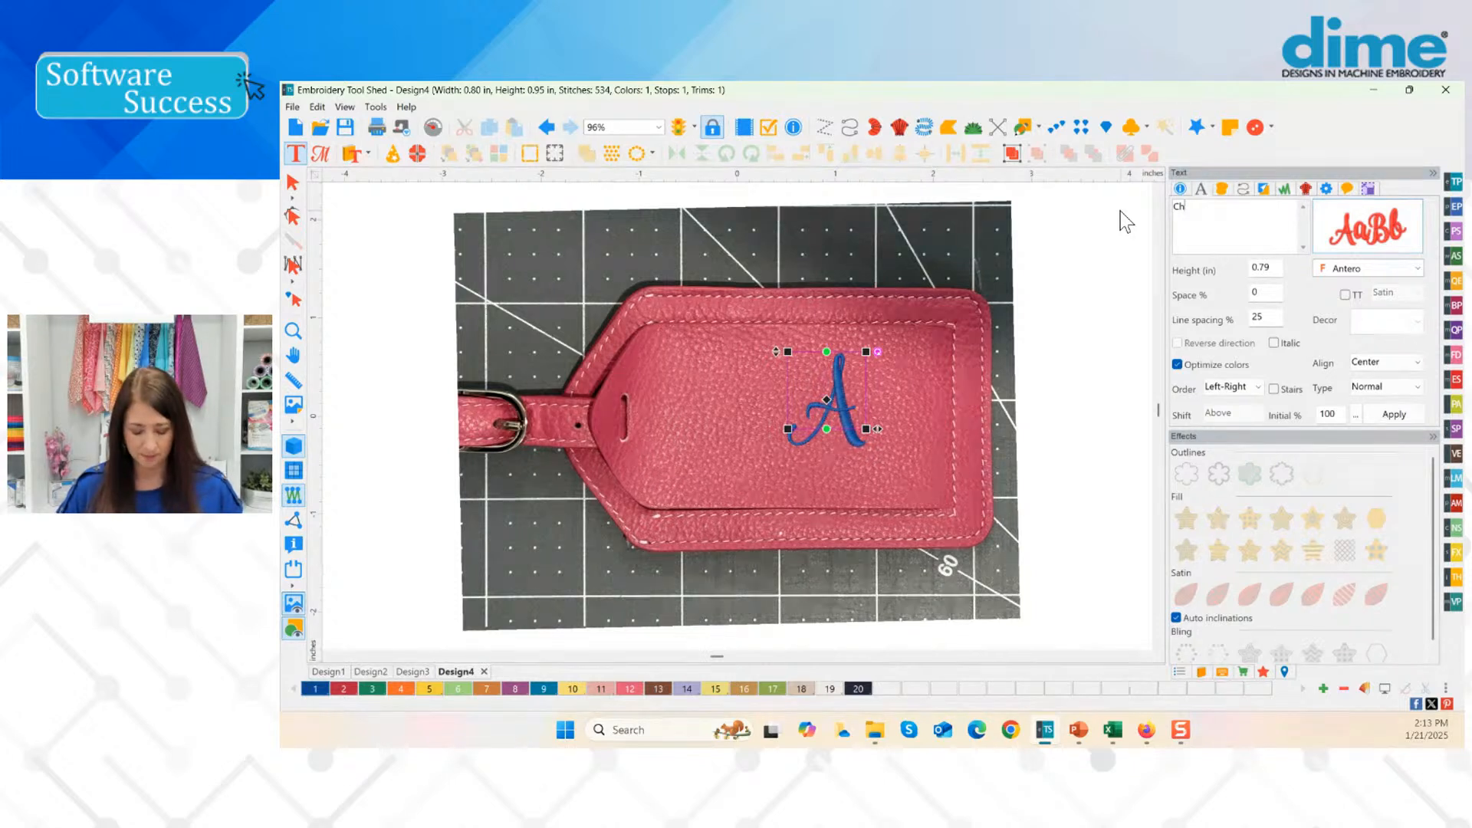
text(ristina)
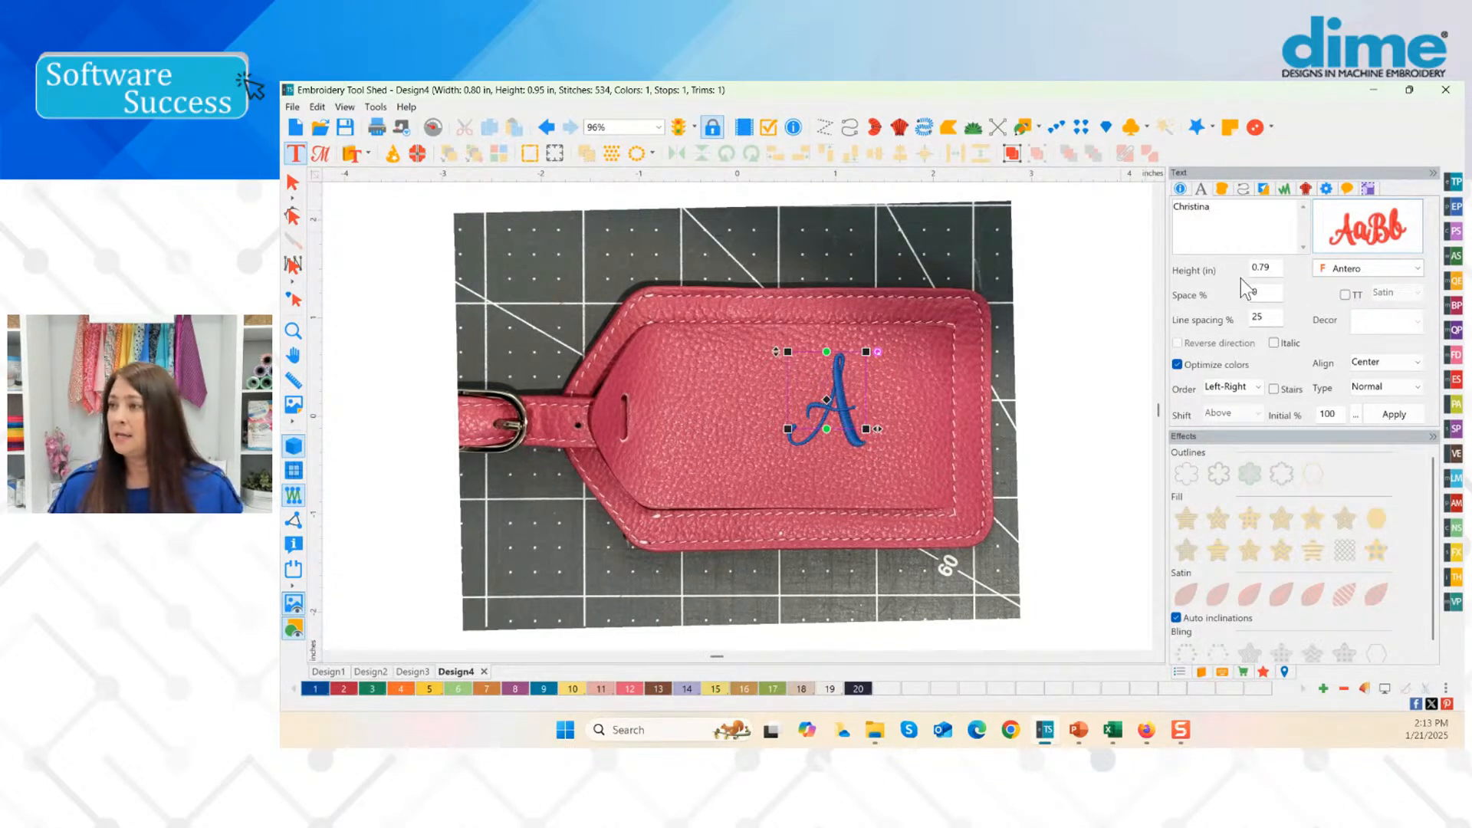
click(1394, 414)
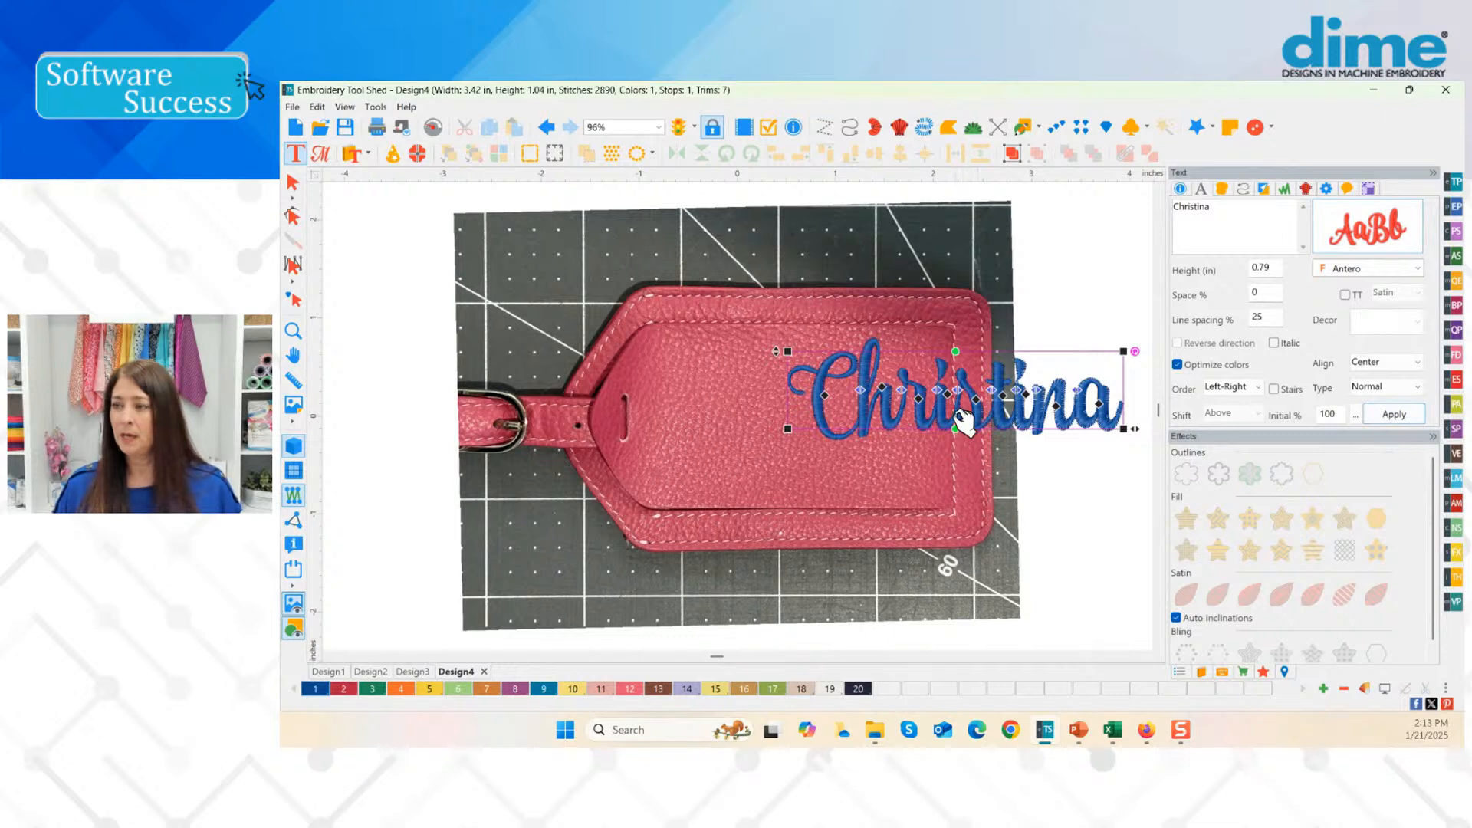
Step: Narrow the name lettering to about 3.02 in wide and centre it on the tag's inner panel
drag(982, 375, 818, 397)
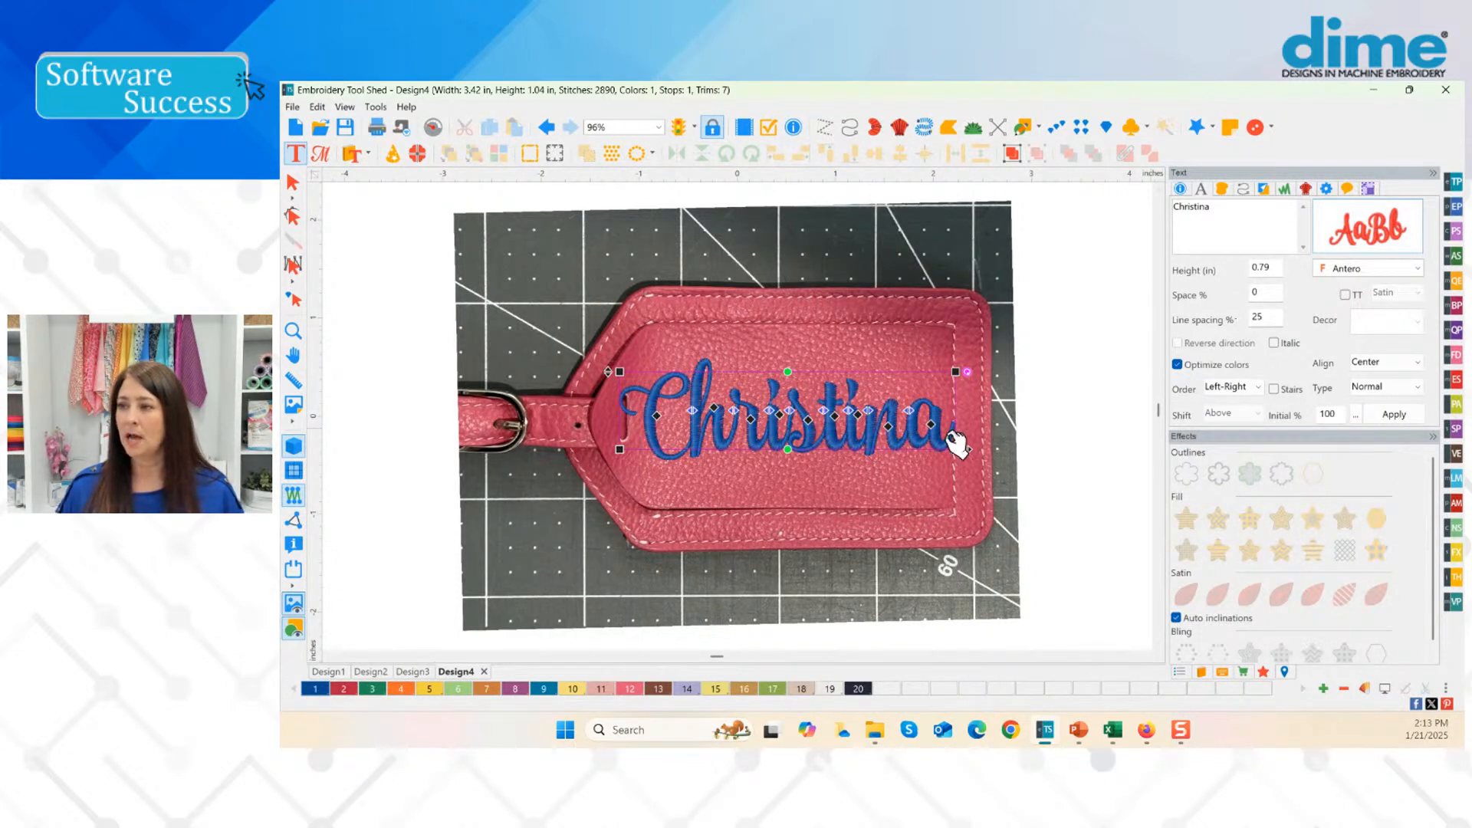
drag(955, 448, 917, 450)
drag(743, 442, 767, 444)
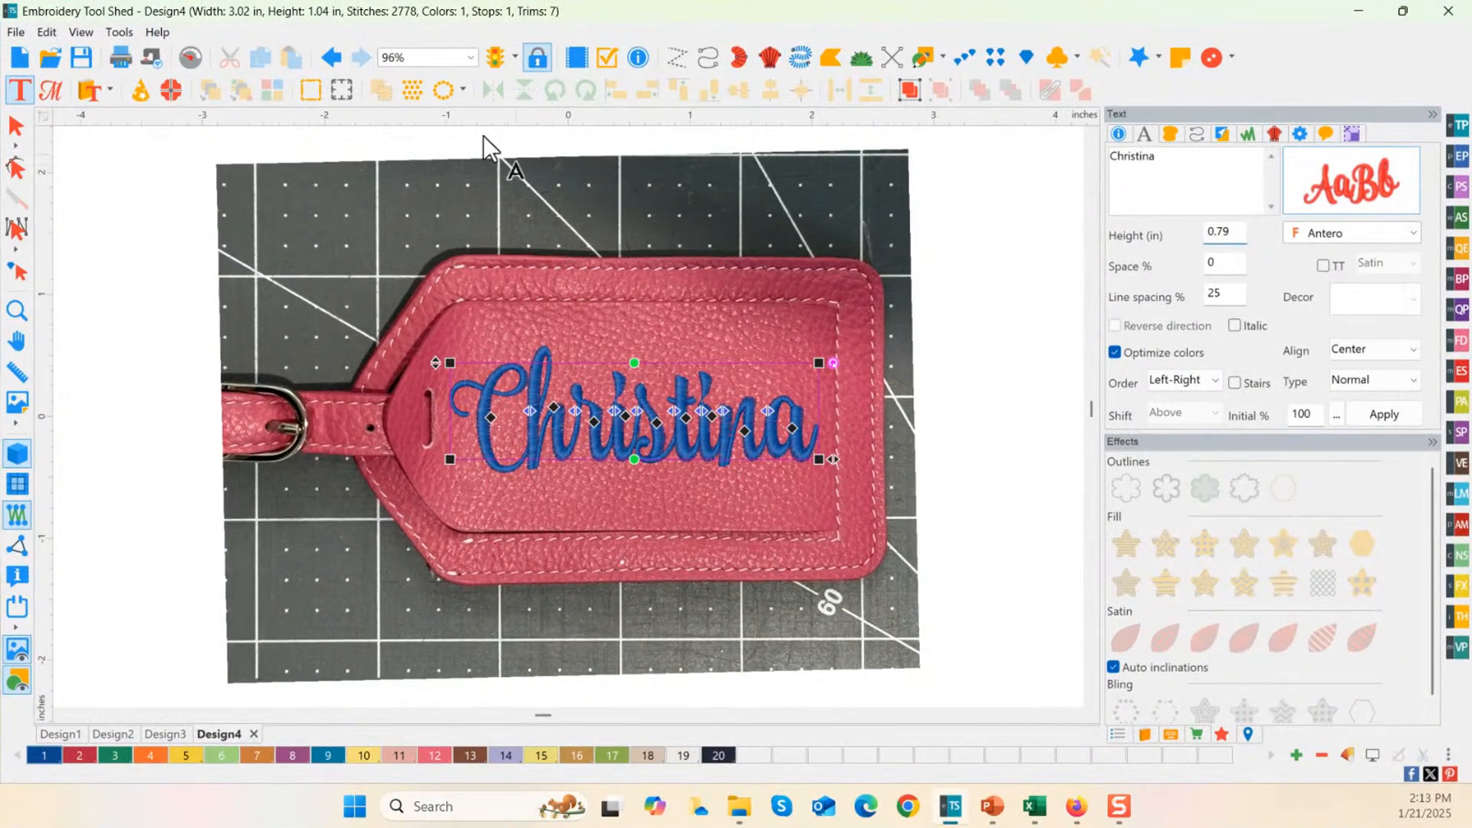
Step: Undo the last move and the narrowing of the name lettering
click(329, 58)
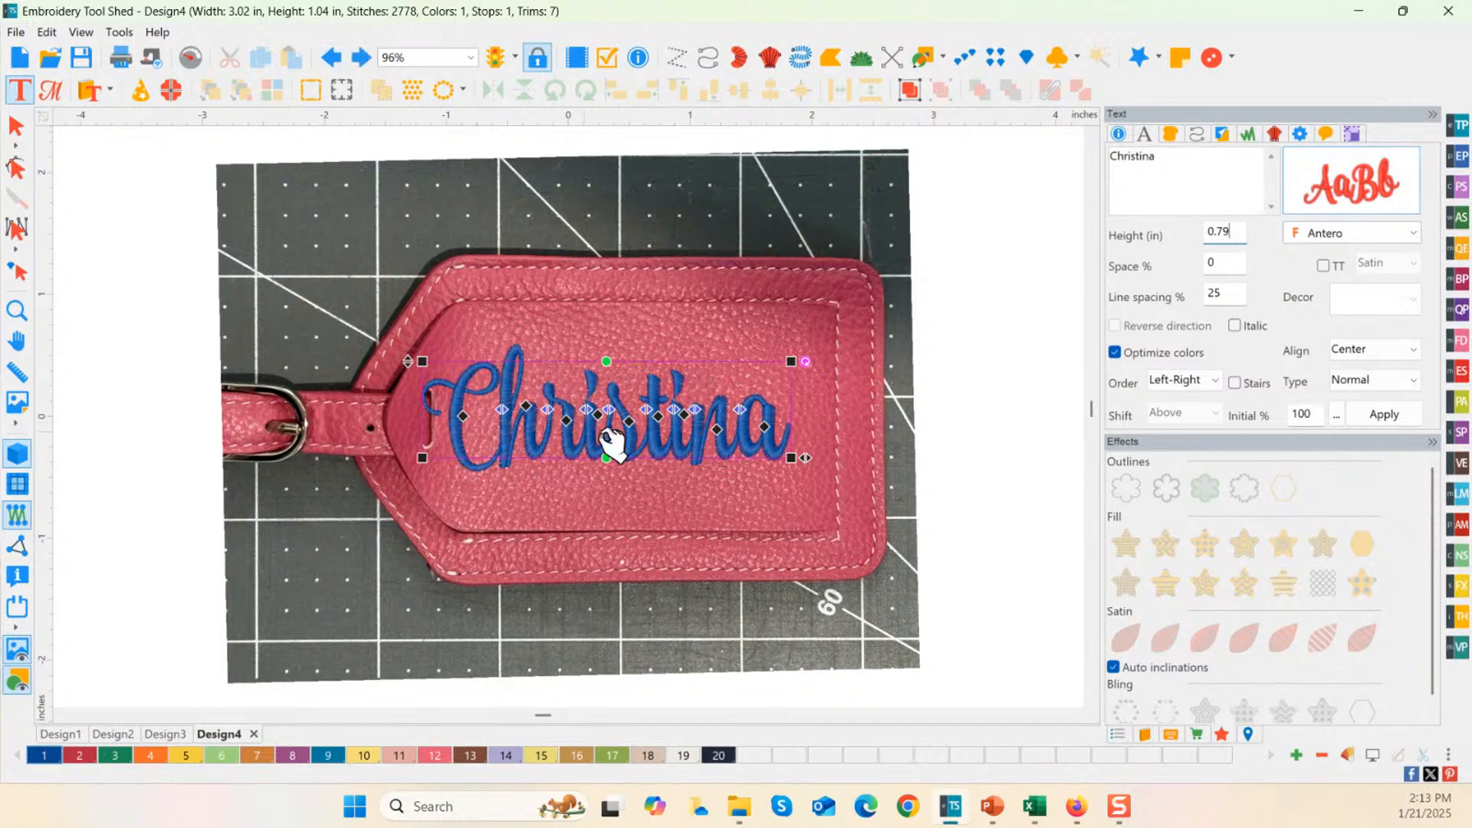
click(329, 58)
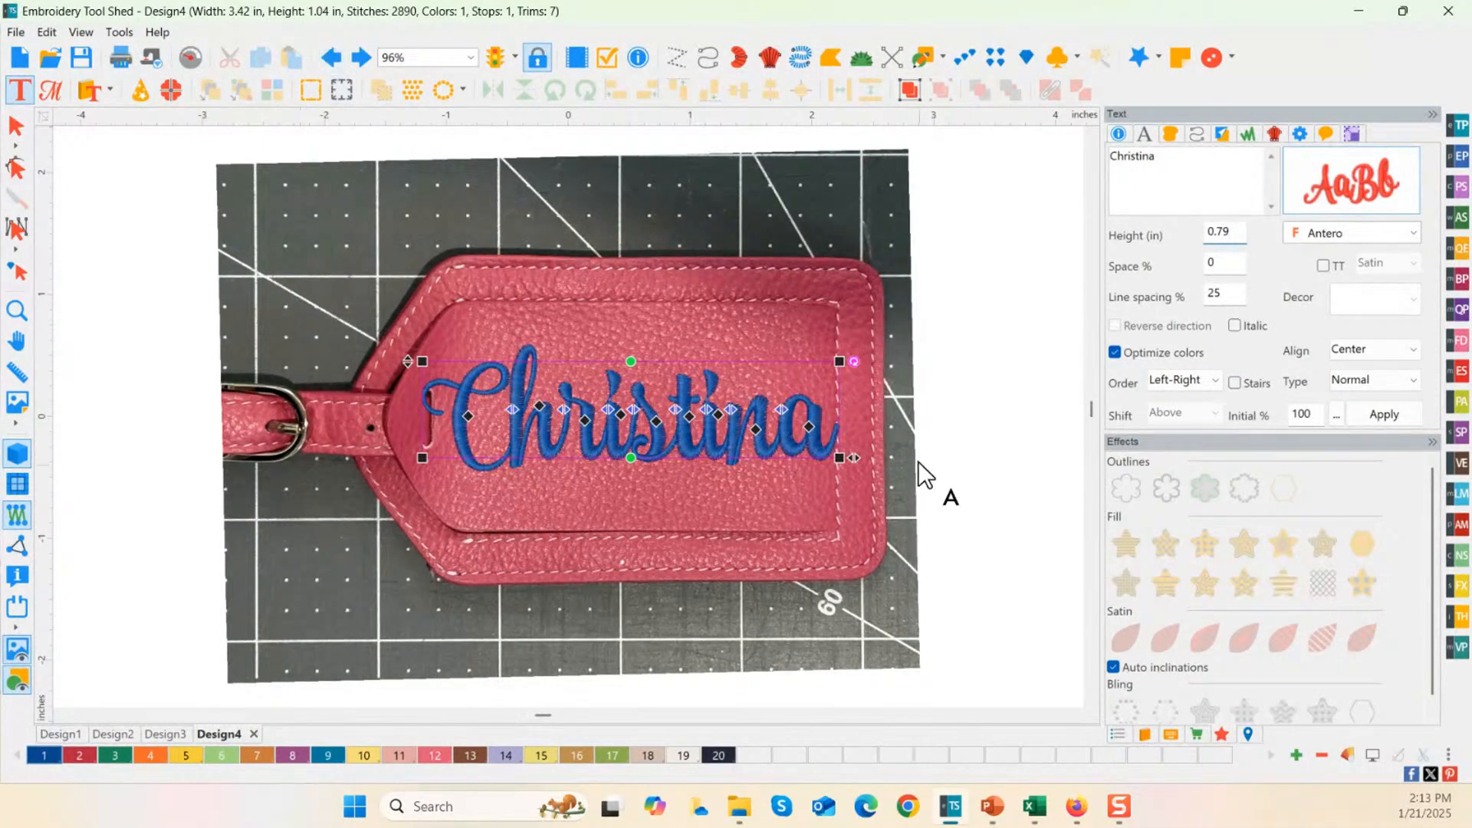
Step: Set the name lettering's height to 0.70 in and recentre it on the tag's inner panel
click(1237, 236)
key(BackSpace)
key(BackSpace)
text(7)
click(1378, 420)
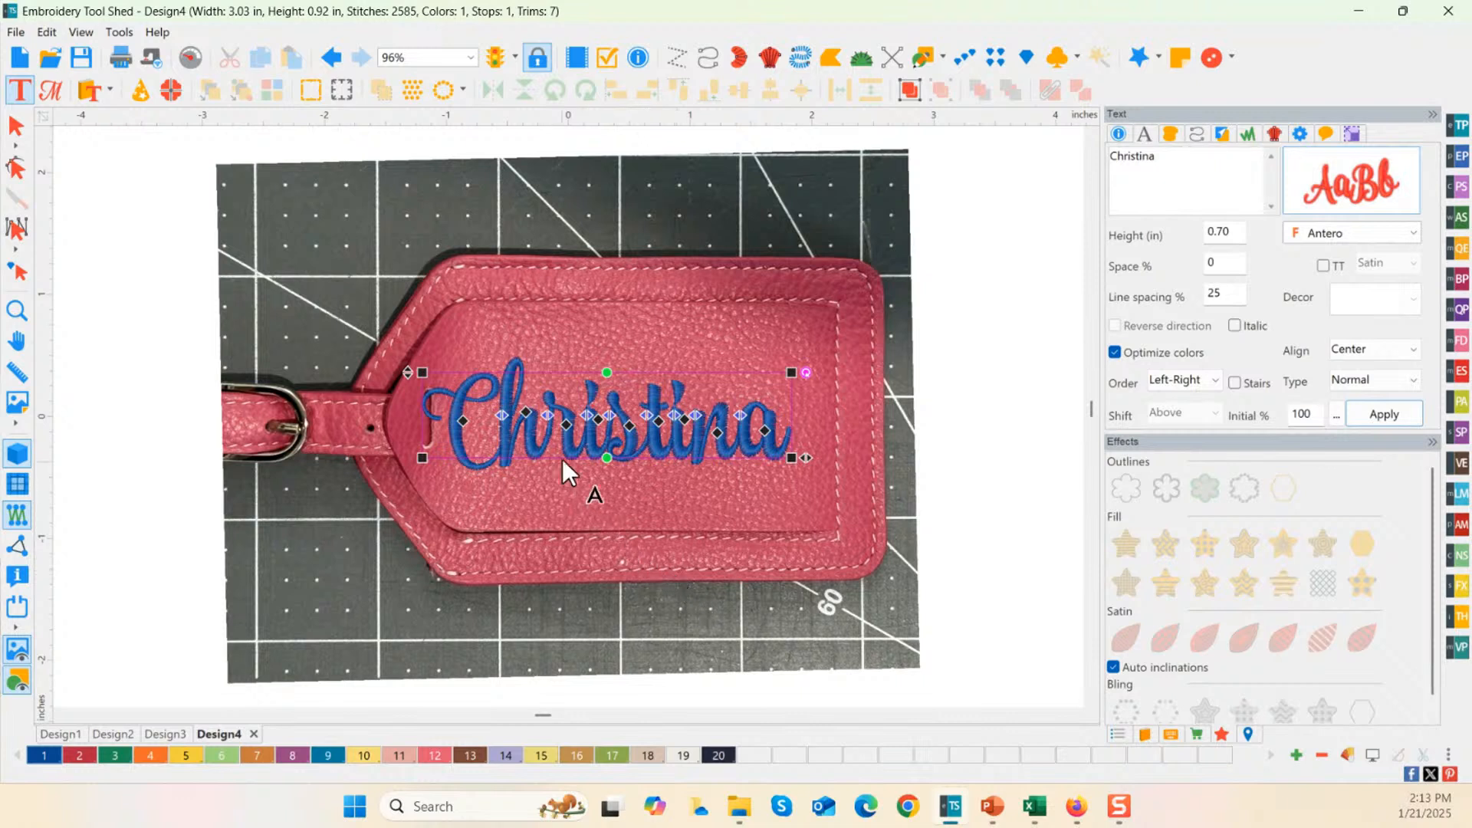
drag(564, 448, 594, 449)
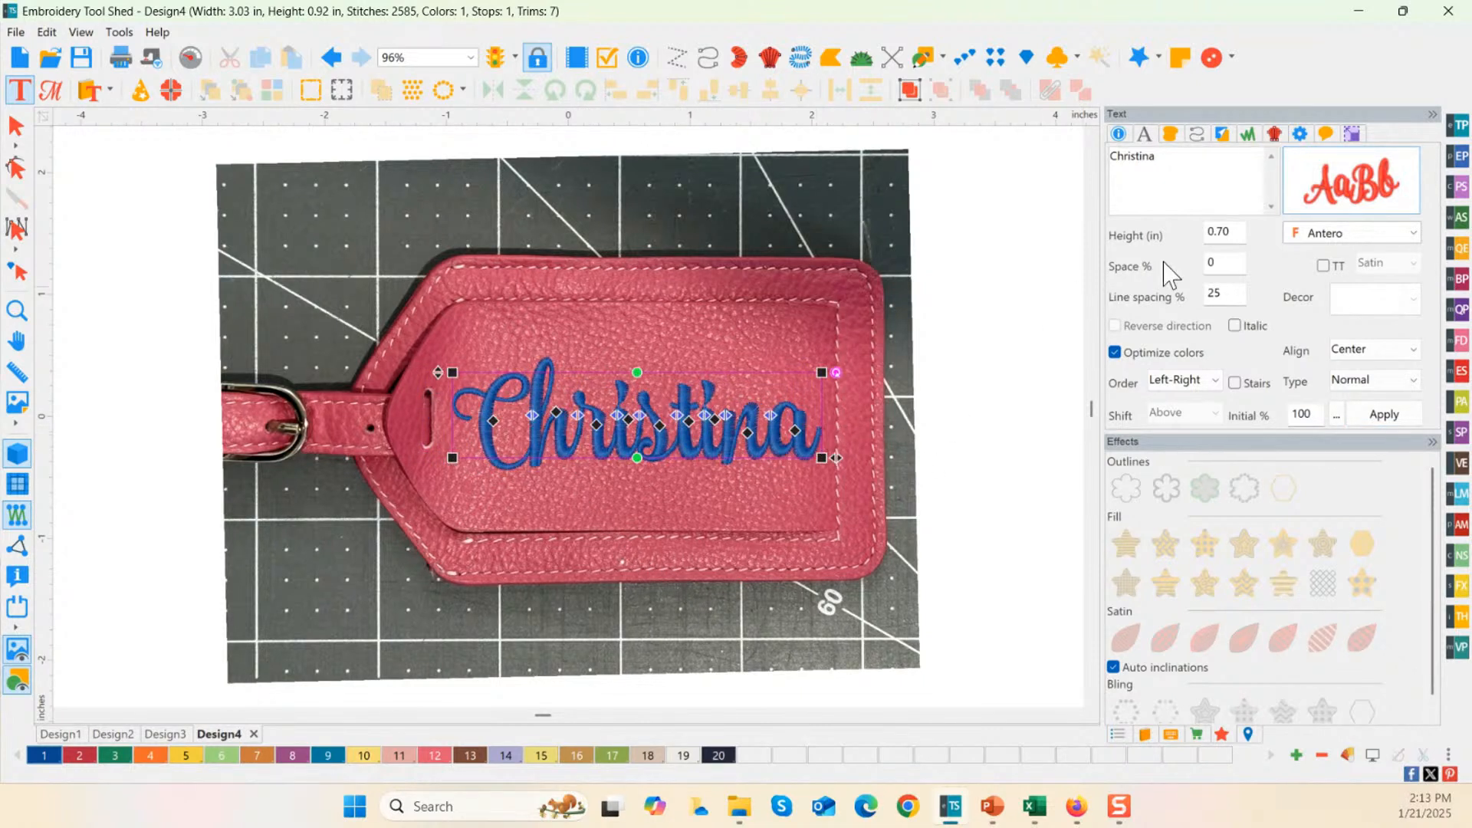
Step: Reduce the name lettering's height to 0.65 in and centre it on the tag's inner panel
click(1235, 240)
text(65)
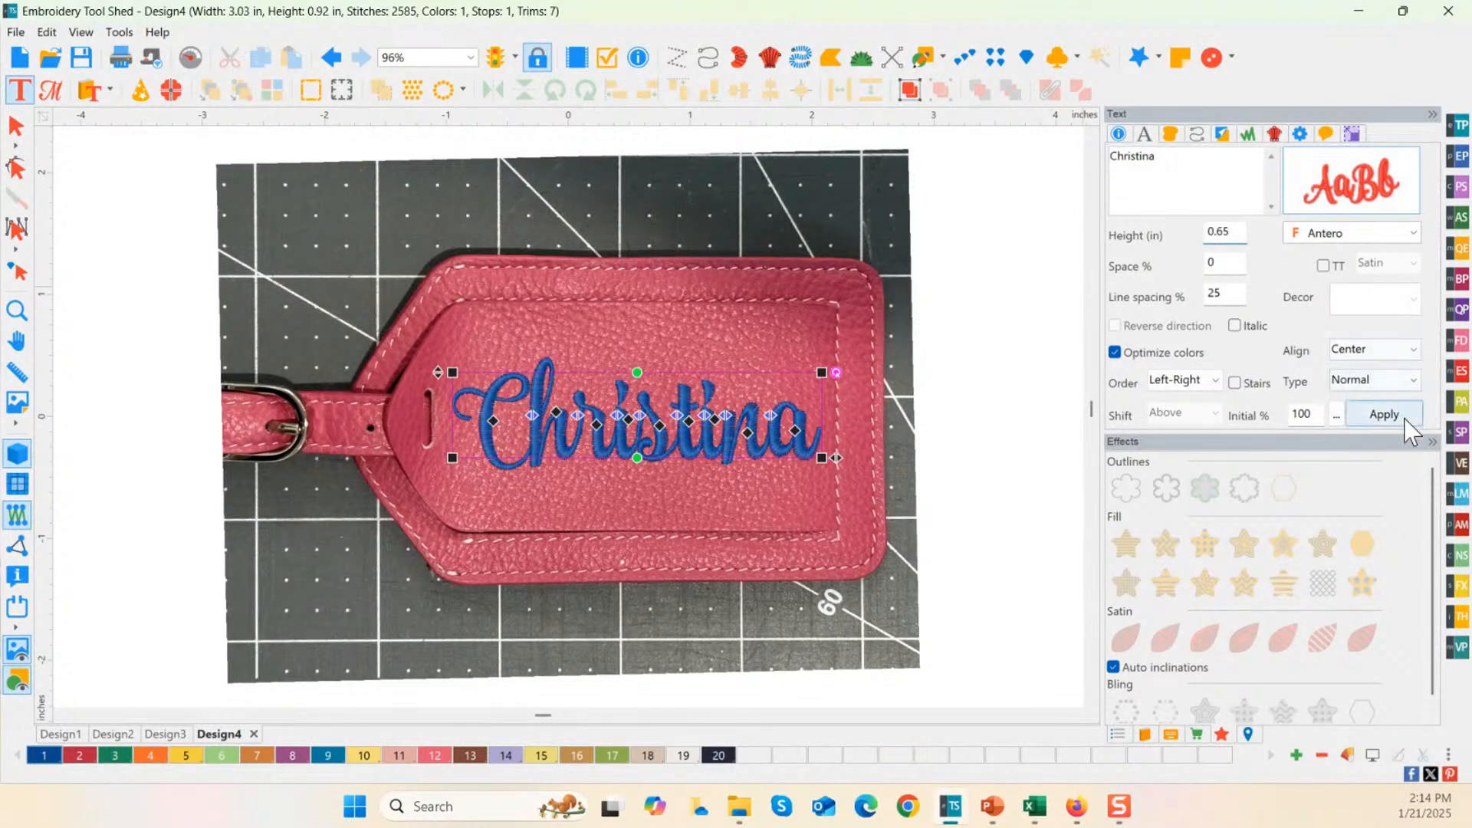
click(1403, 417)
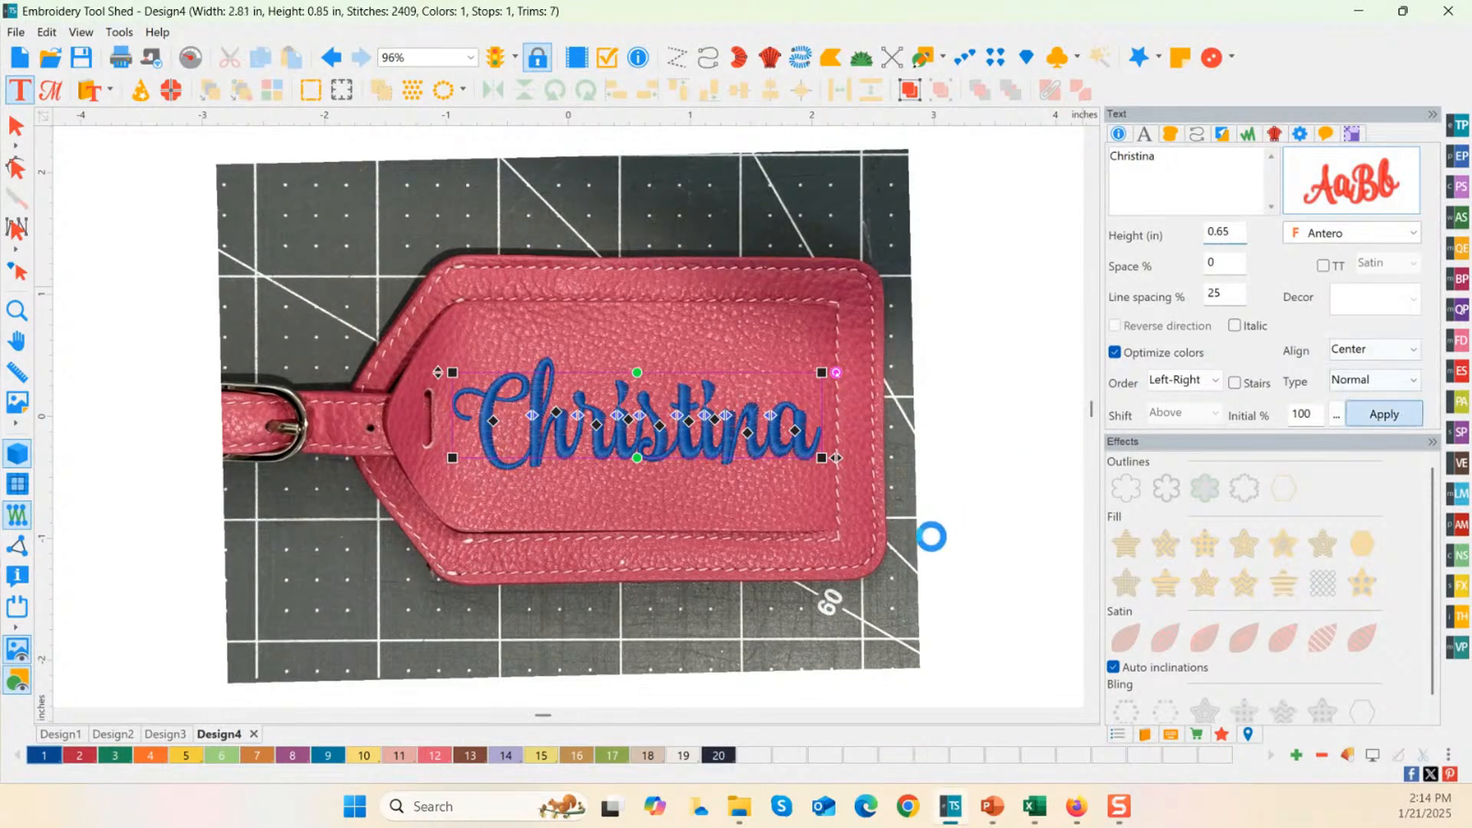
click(608, 463)
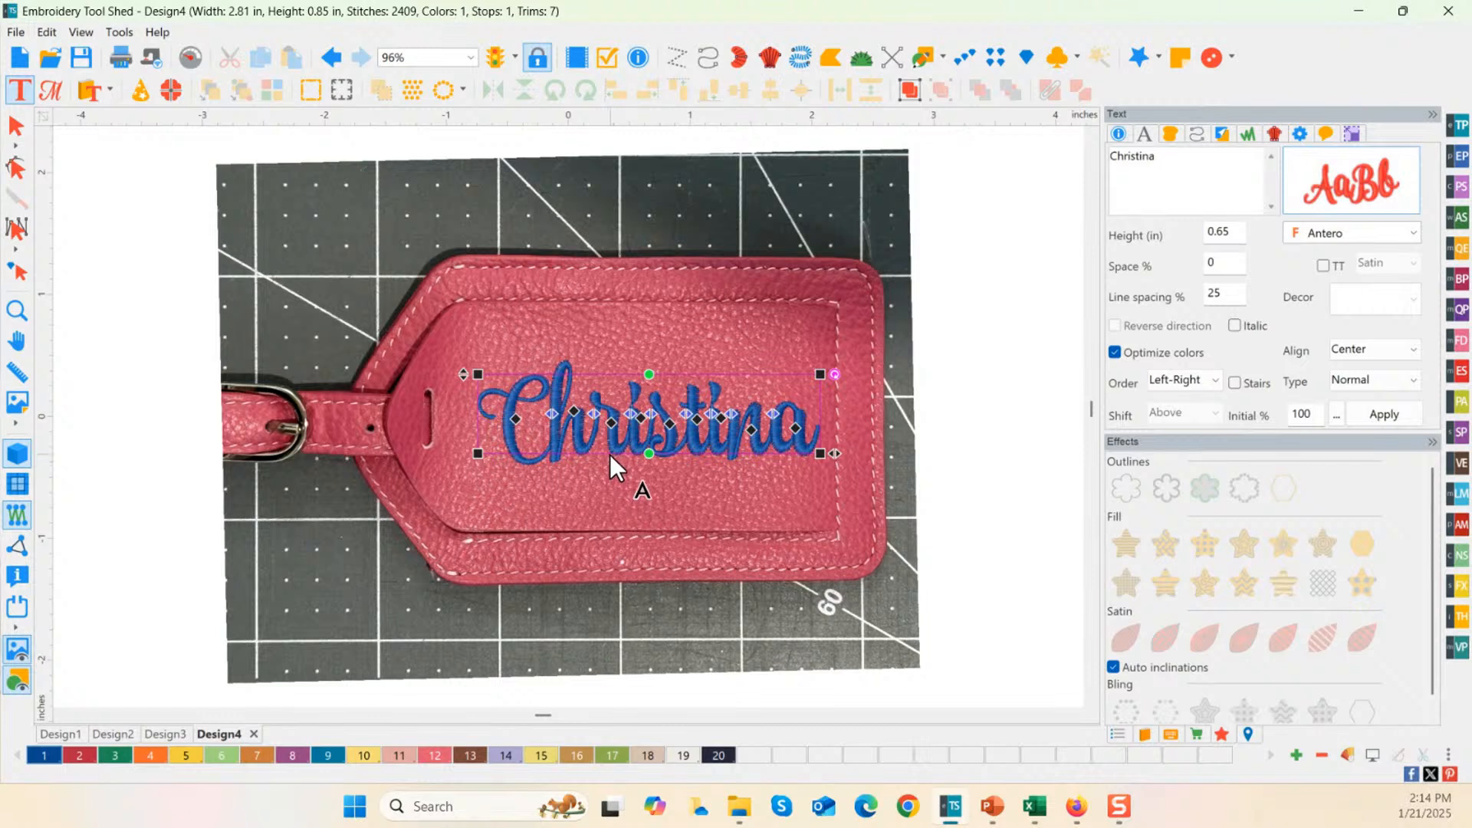
drag(597, 452, 587, 450)
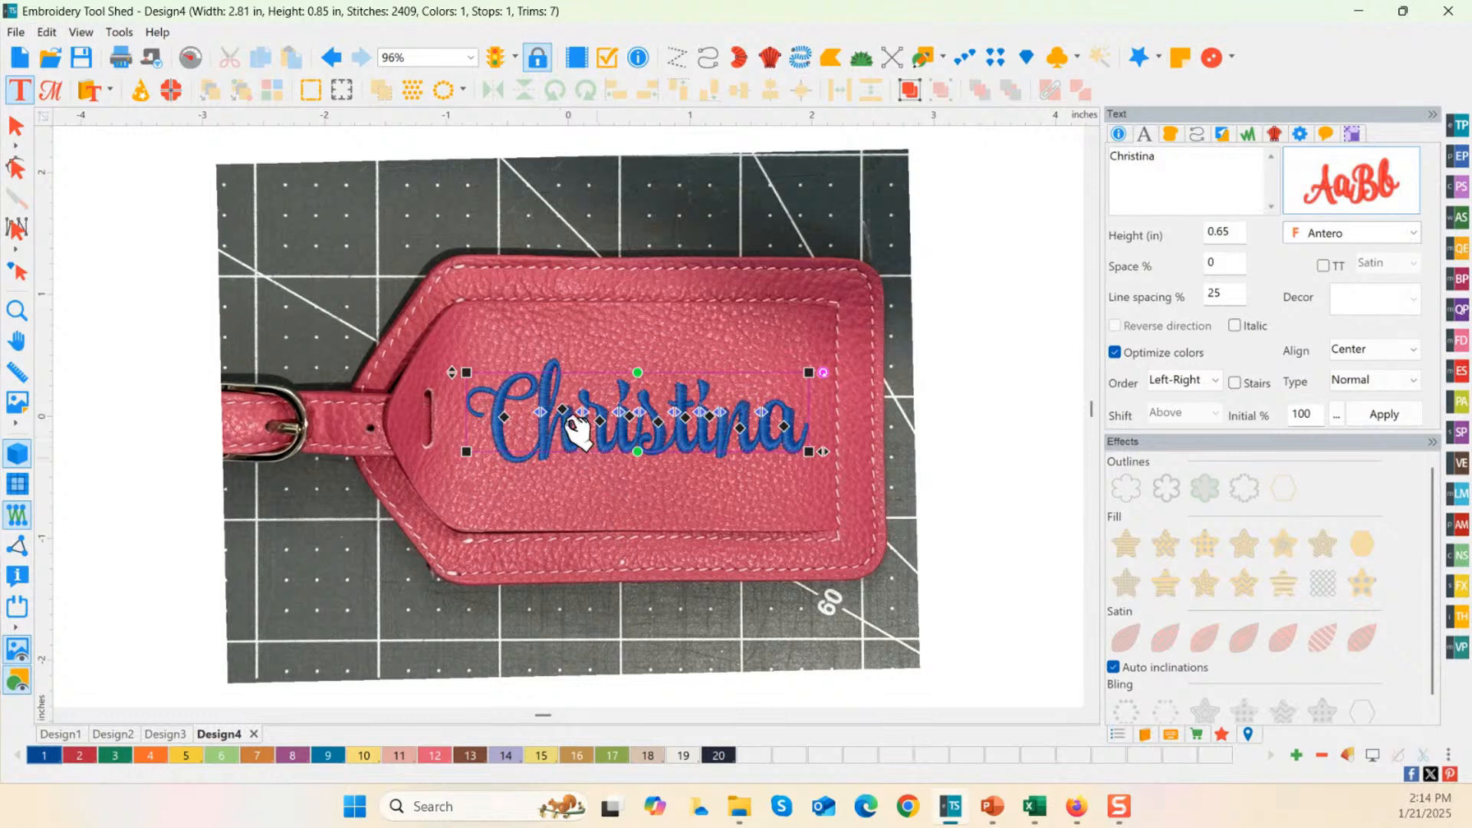
Step: Open Name Drops with the name lettering selected and delete all the listed names
click(16, 126)
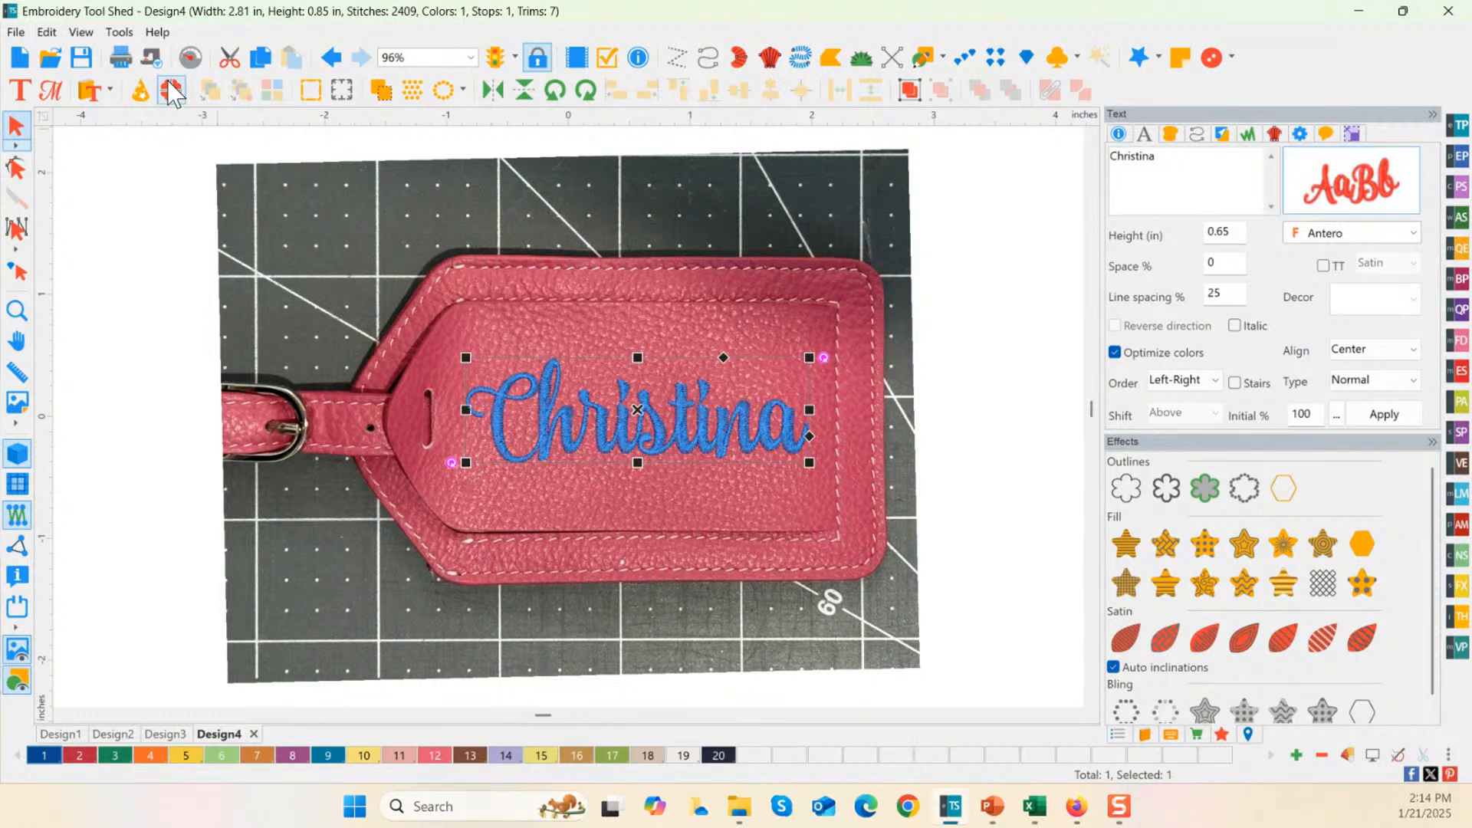
click(122, 34)
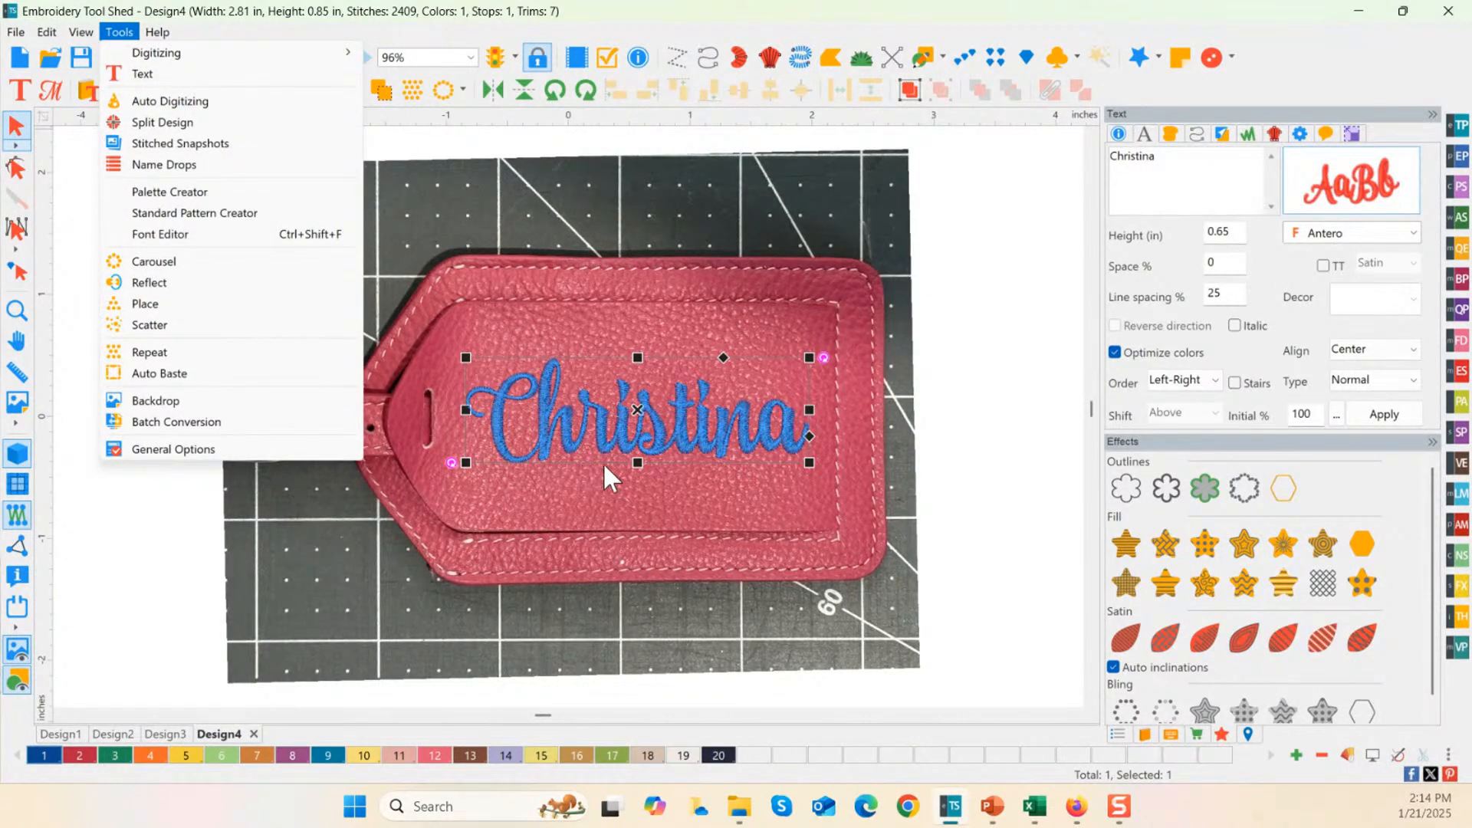
click(181, 165)
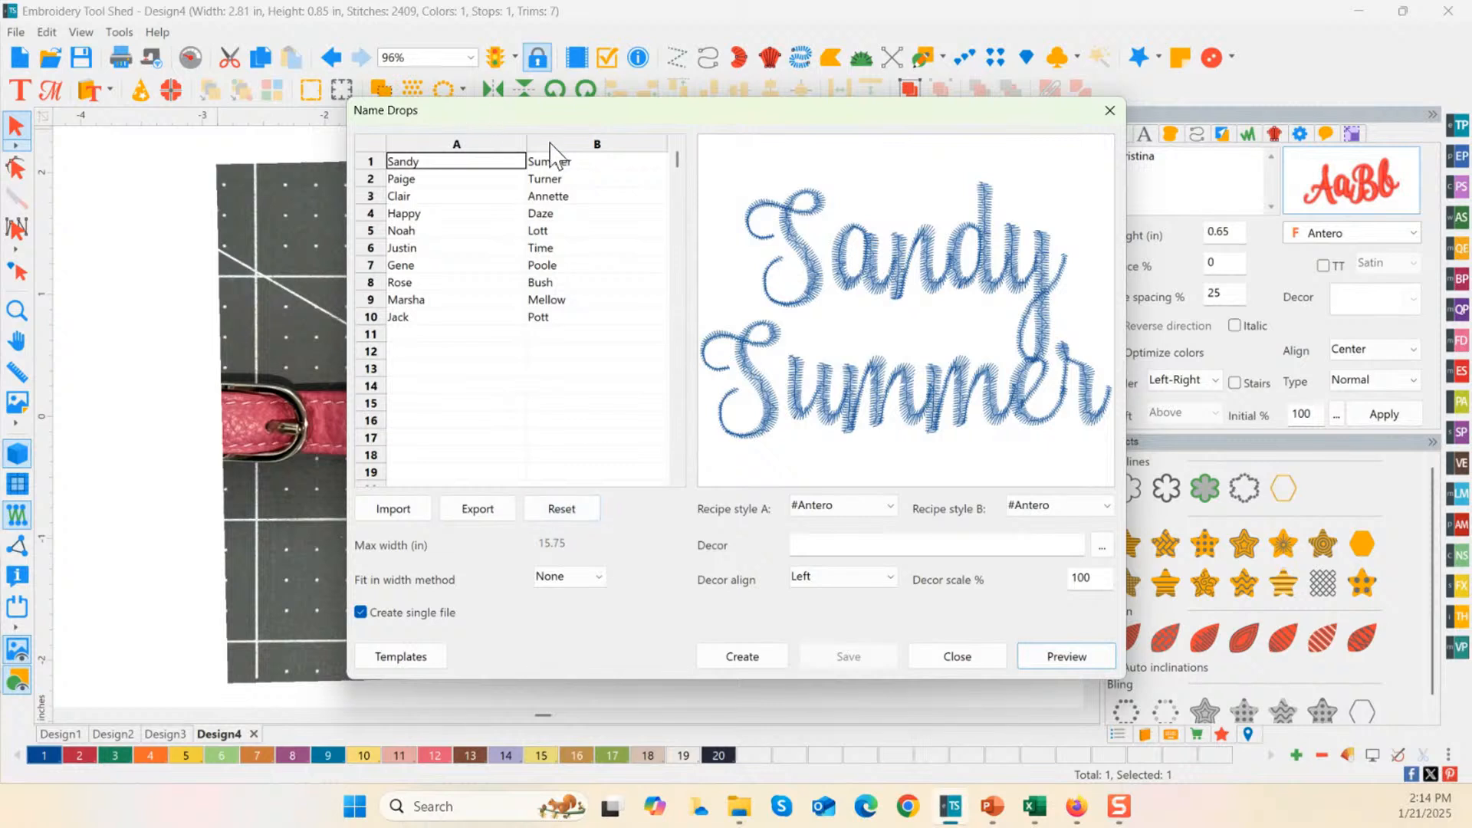
click(570, 521)
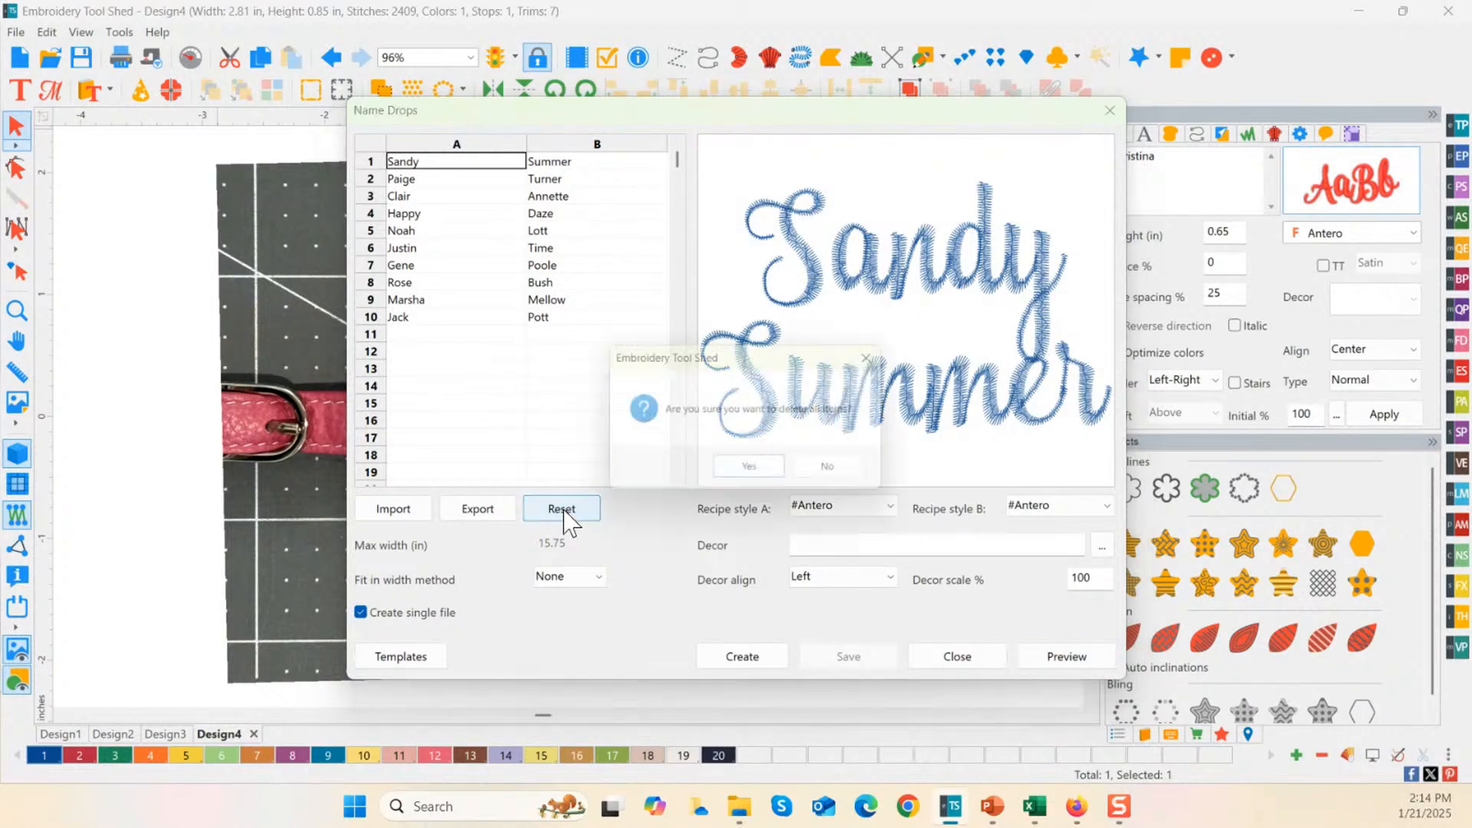
click(756, 464)
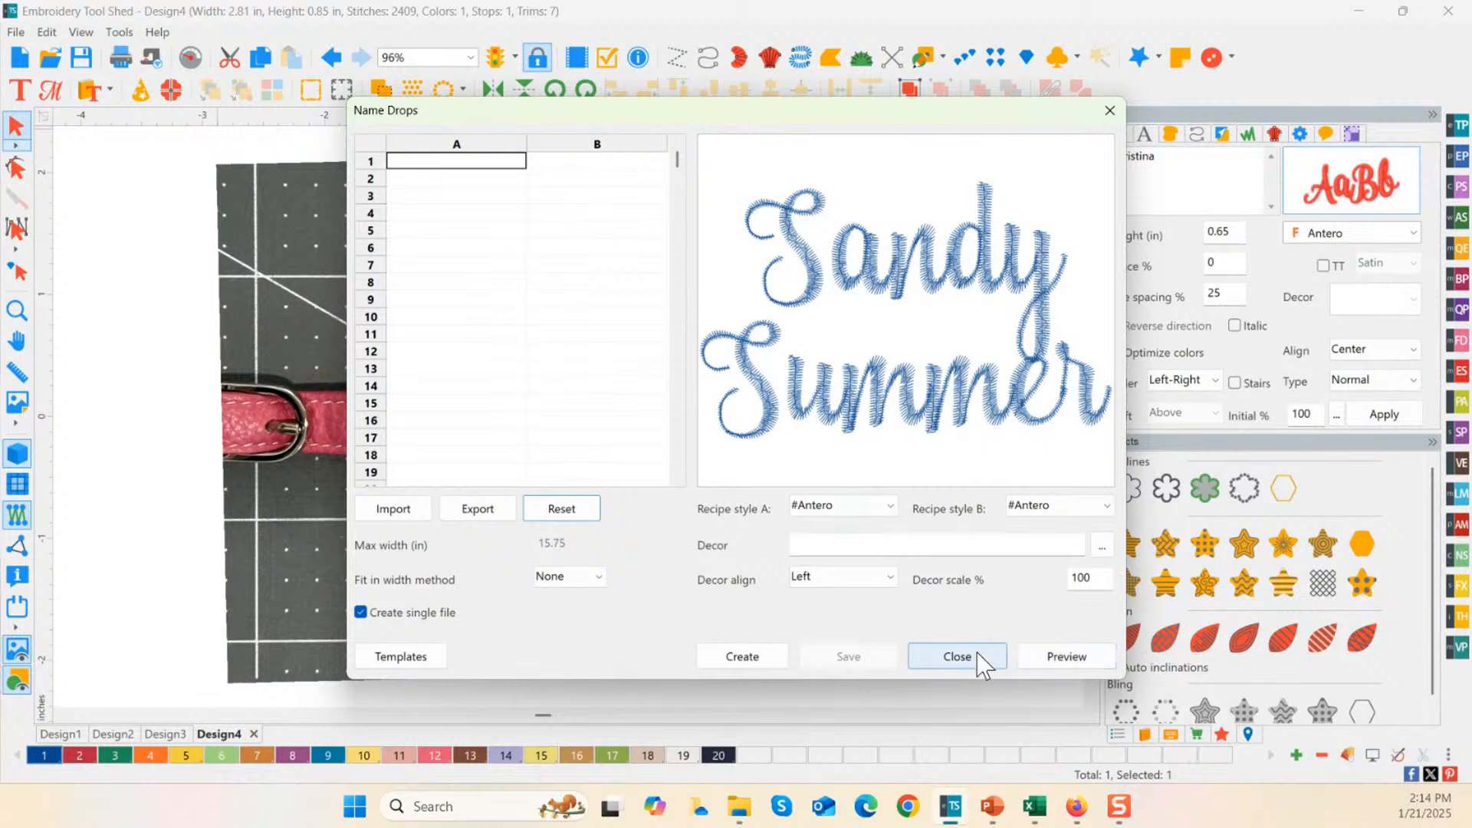
Step: Enter the person's first name in row 1 of column A, preview it in the Antero style and close Name Drops
double_click(475, 163)
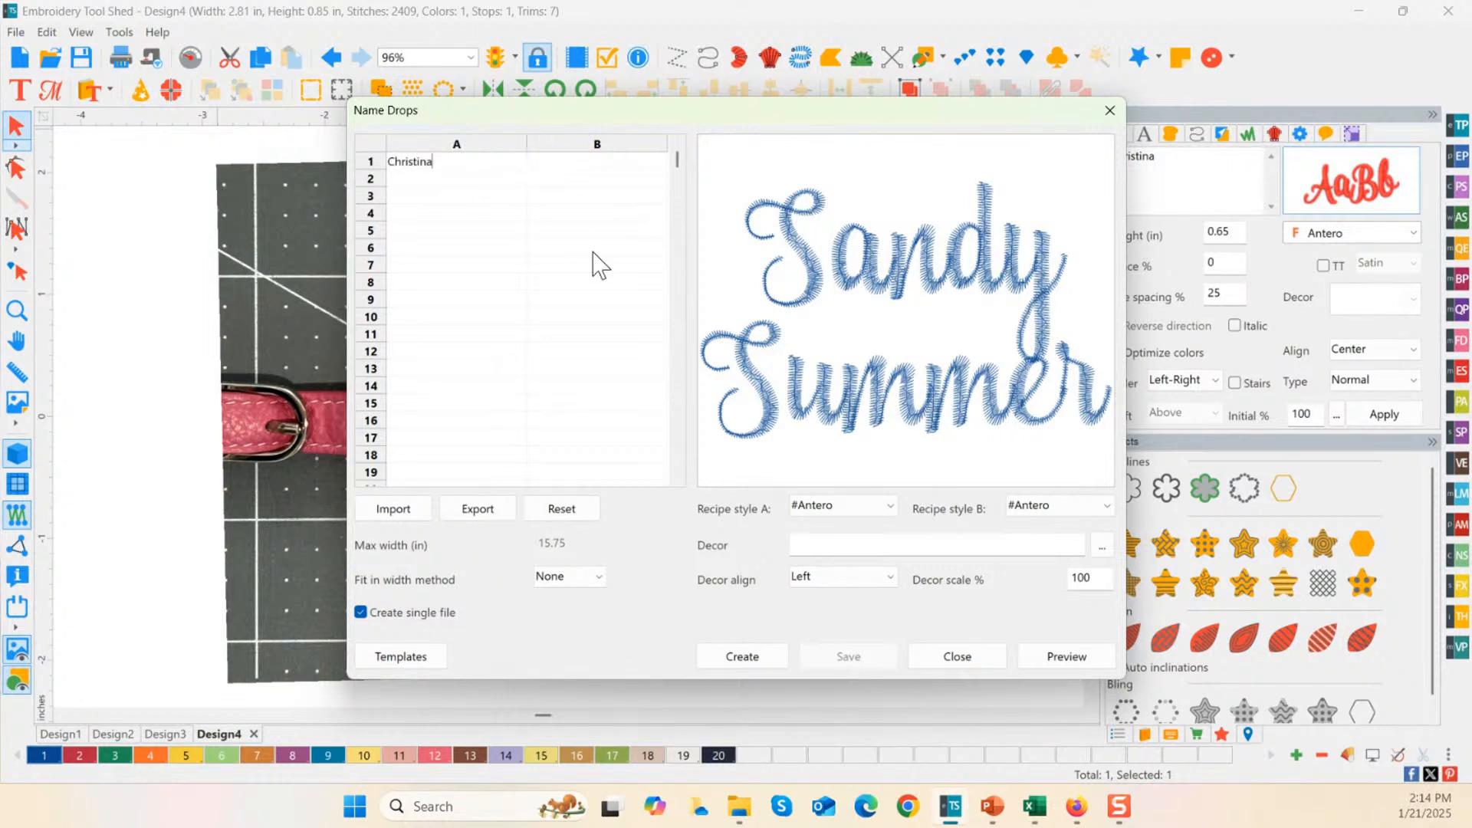
click(1049, 656)
click(496, 163)
click(1063, 654)
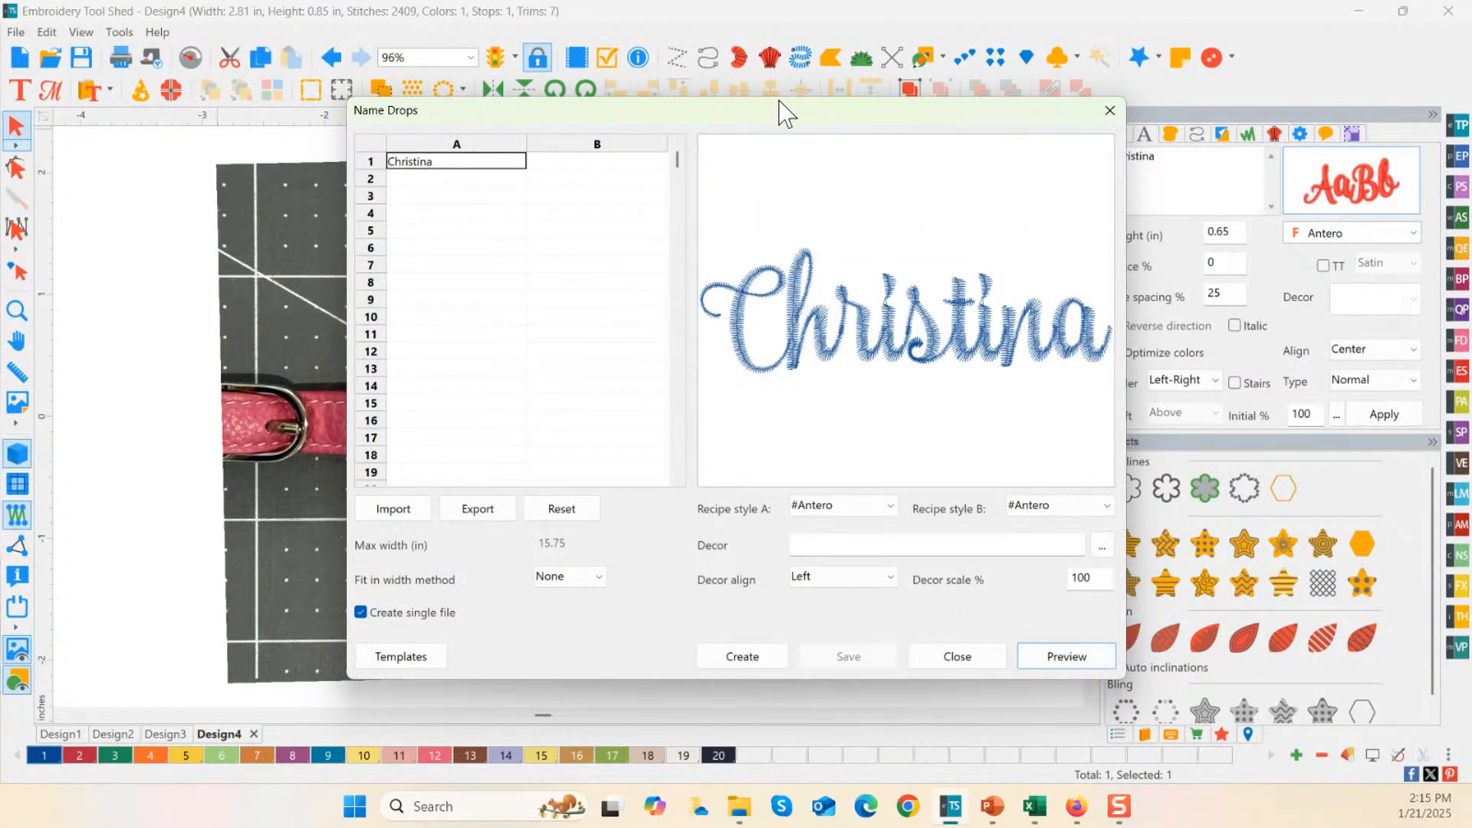
drag(774, 119, 699, 126)
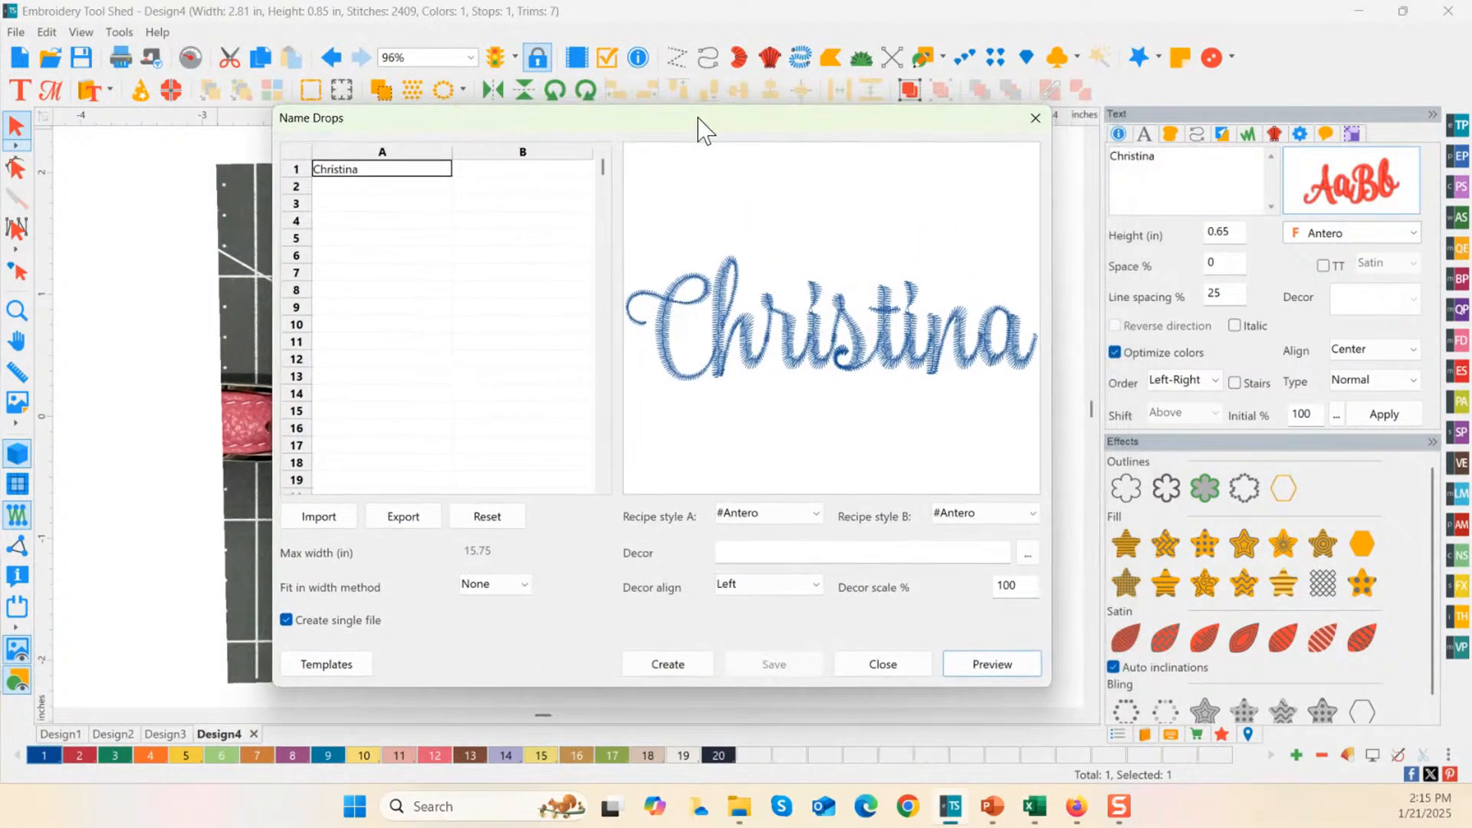
click(1034, 117)
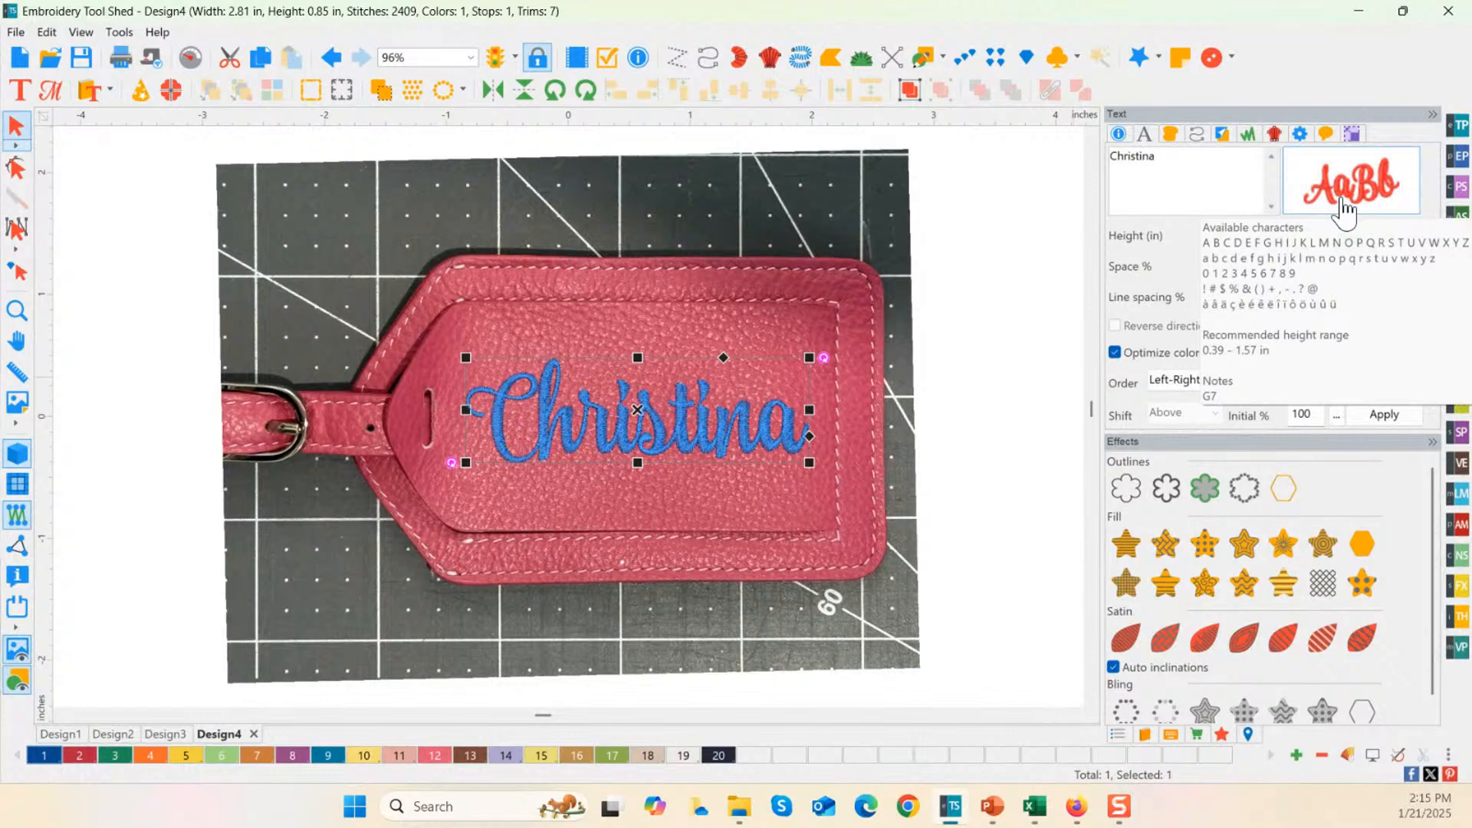
Step: Change the name lettering's font to Blackboard from the font catalog
click(1345, 208)
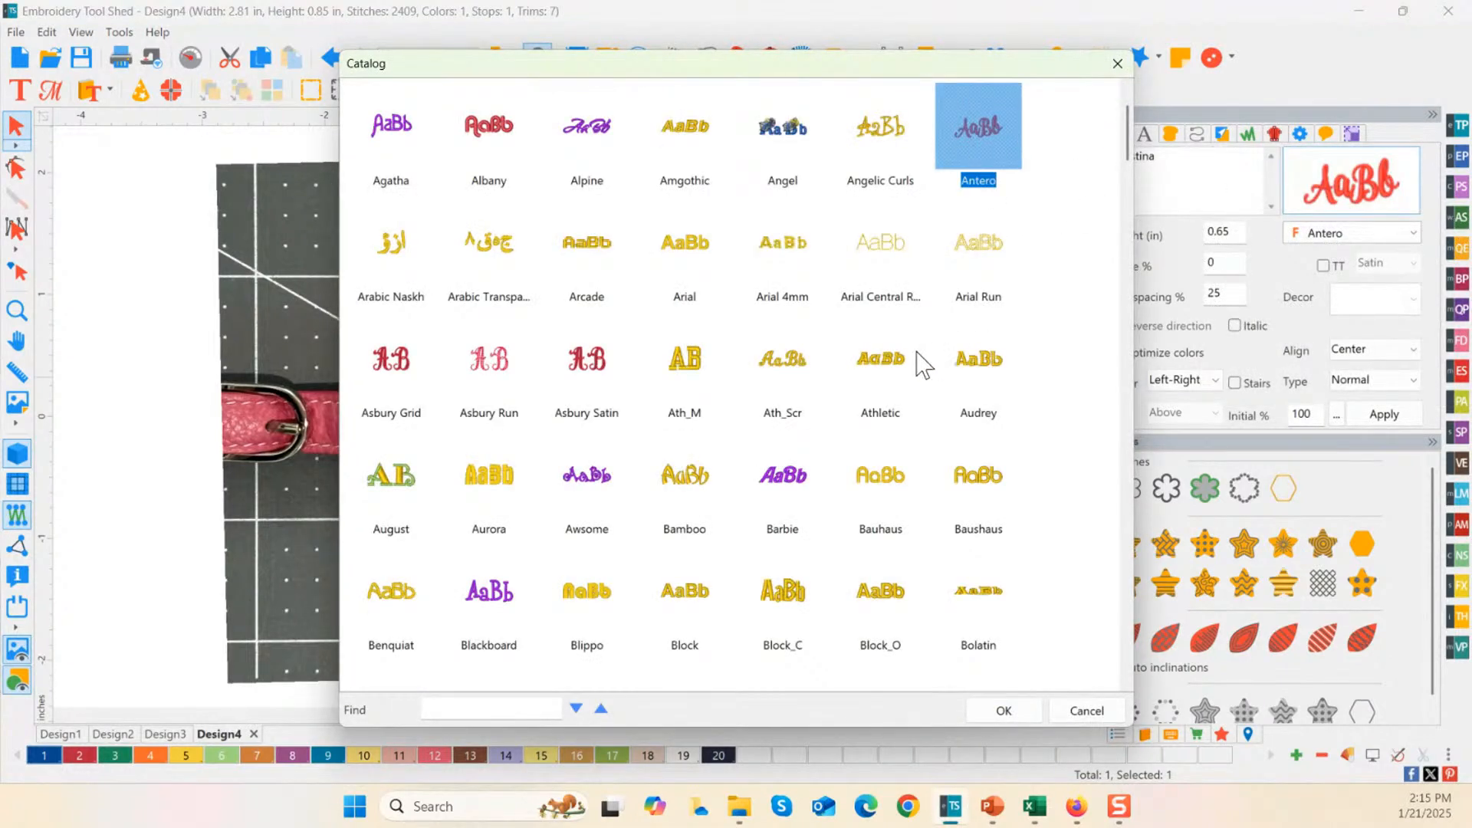
click(792, 490)
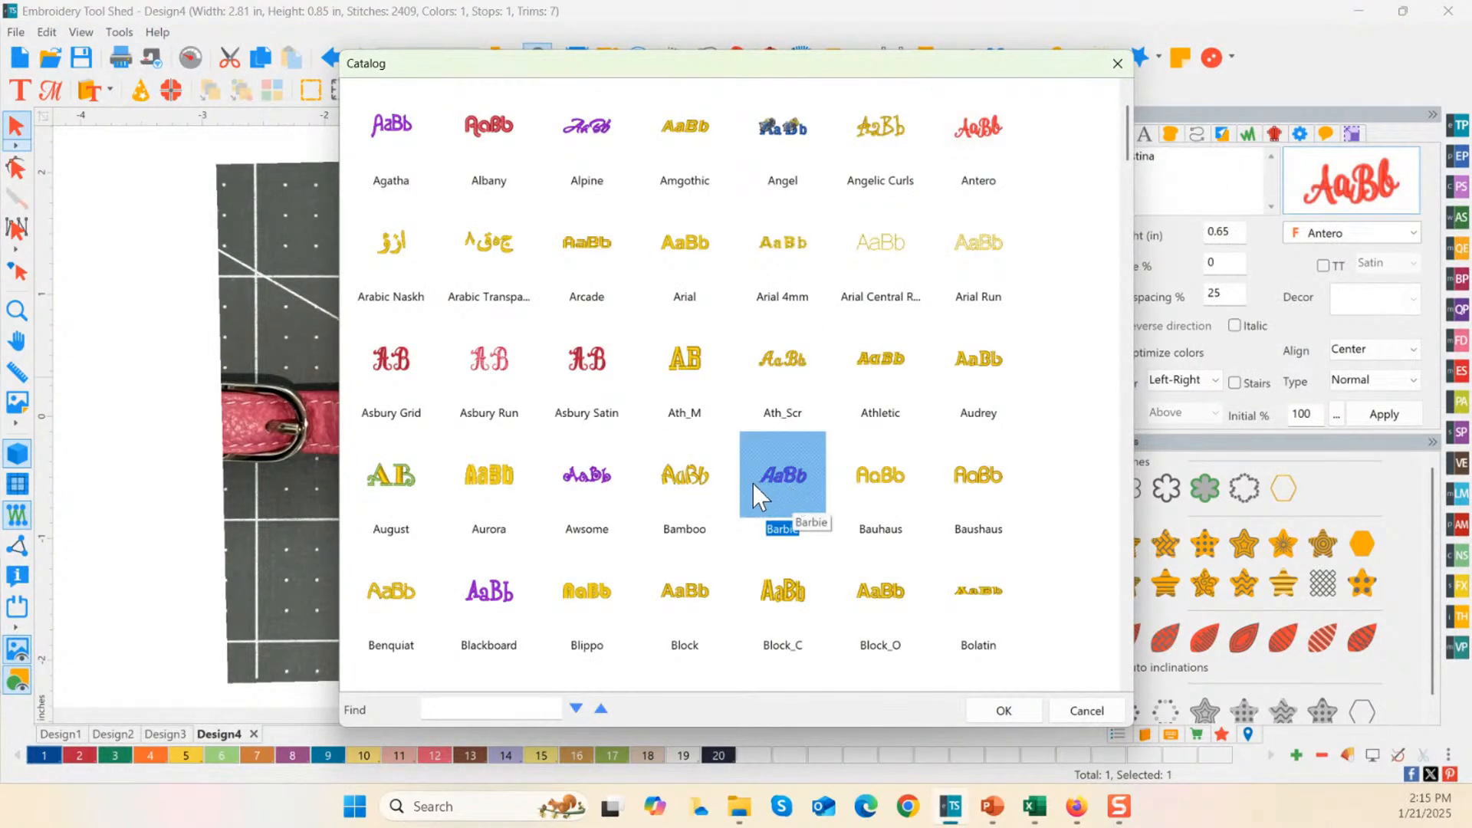
double_click(466, 598)
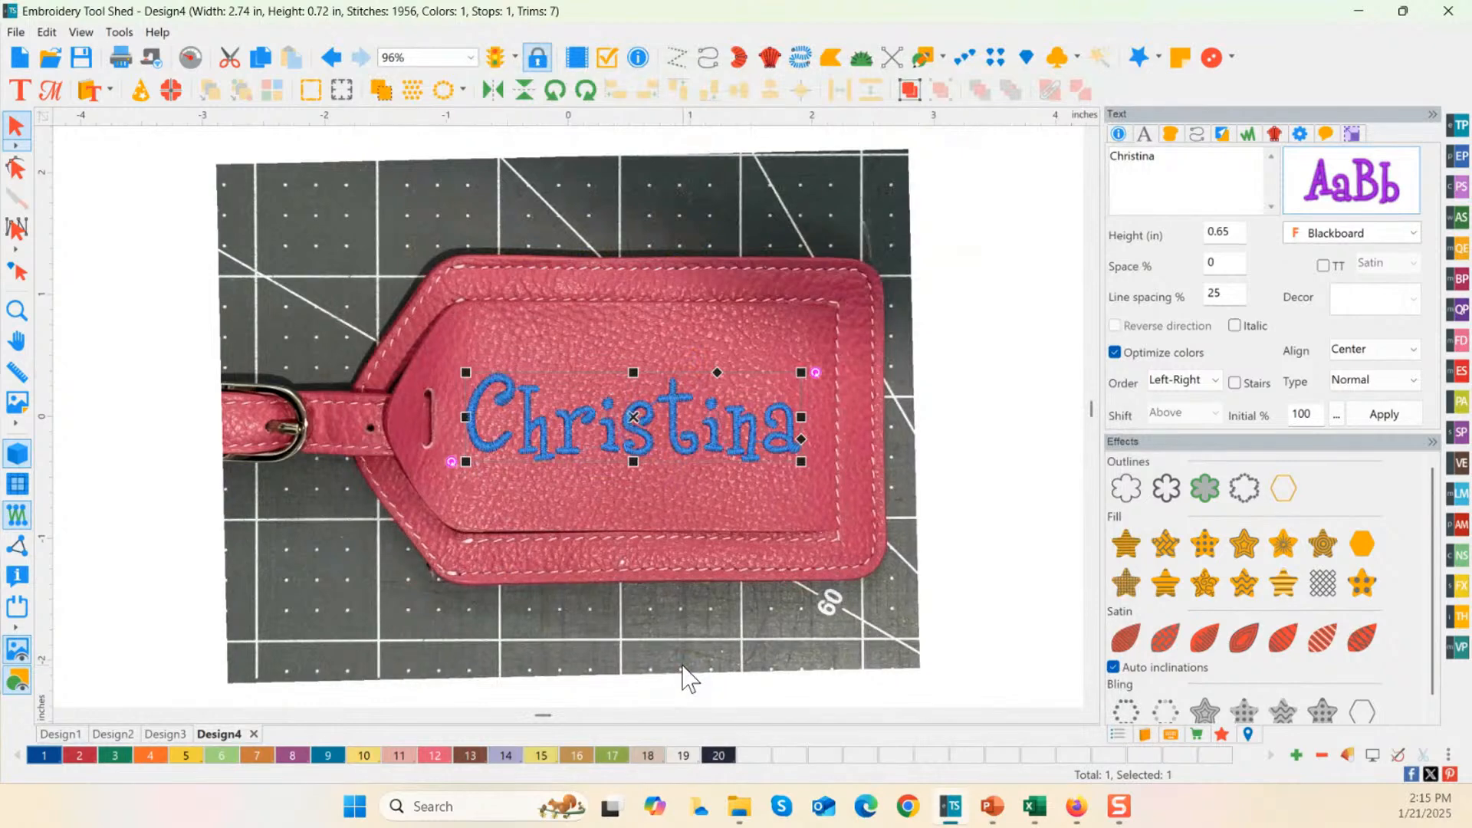
Step: Reopen Name Drops, replace LINEA with a first name and LINEB with nothing, and preview the row
click(110, 37)
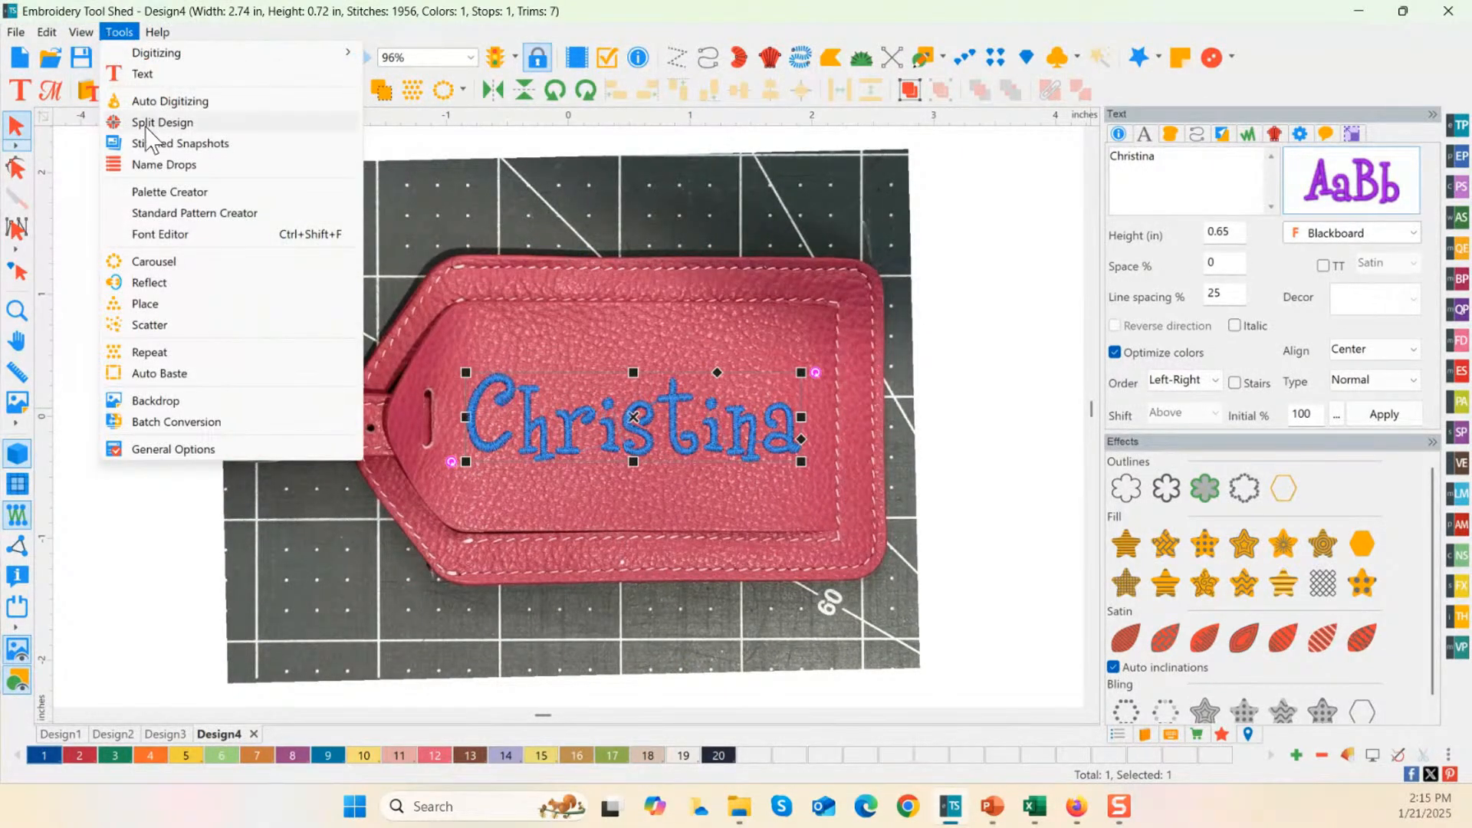
click(149, 176)
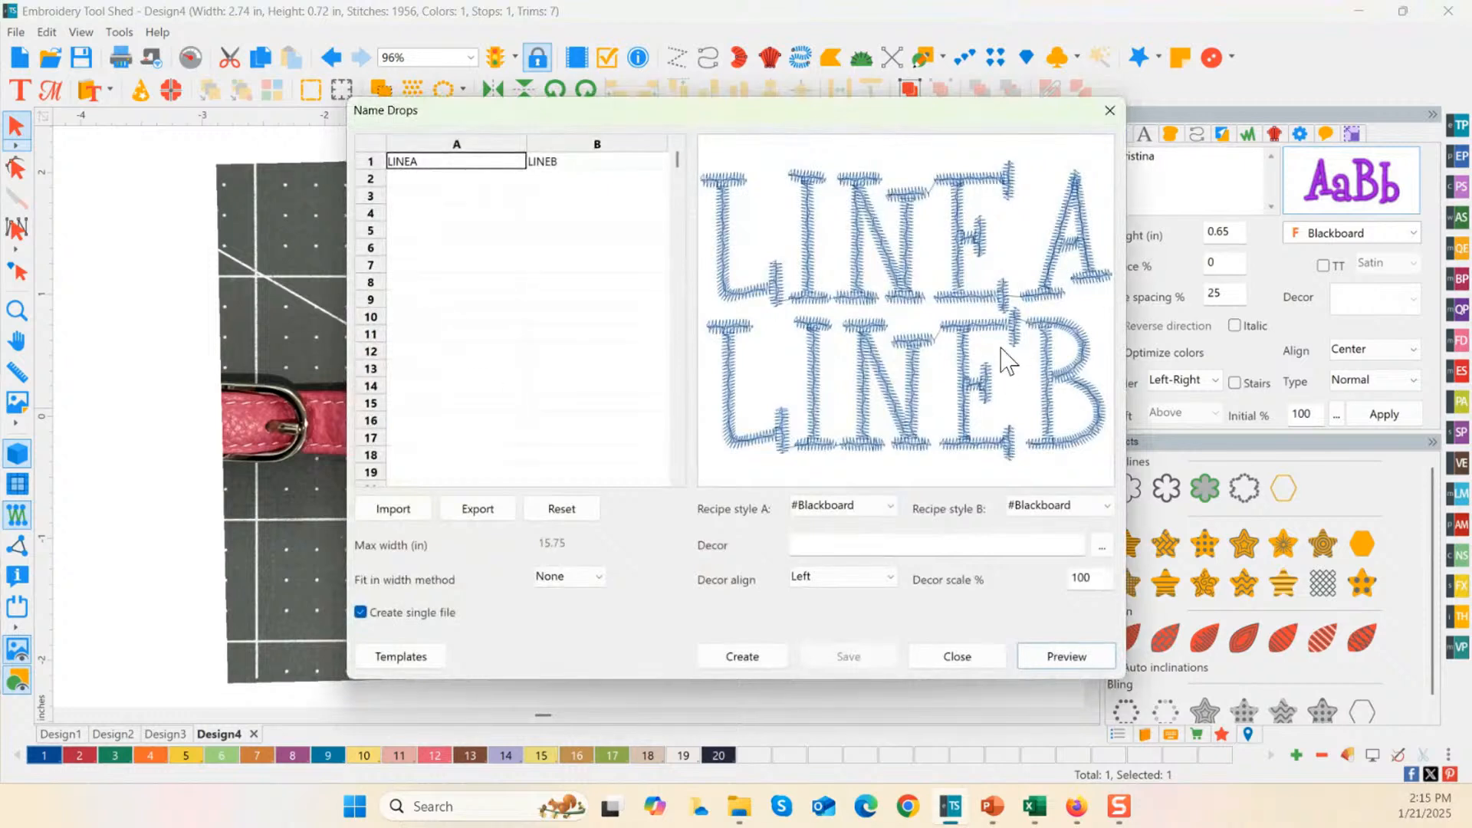
key(ctrl)
key(ctrl)
key(ctrl)
key(ctrl)
double_click(451, 162)
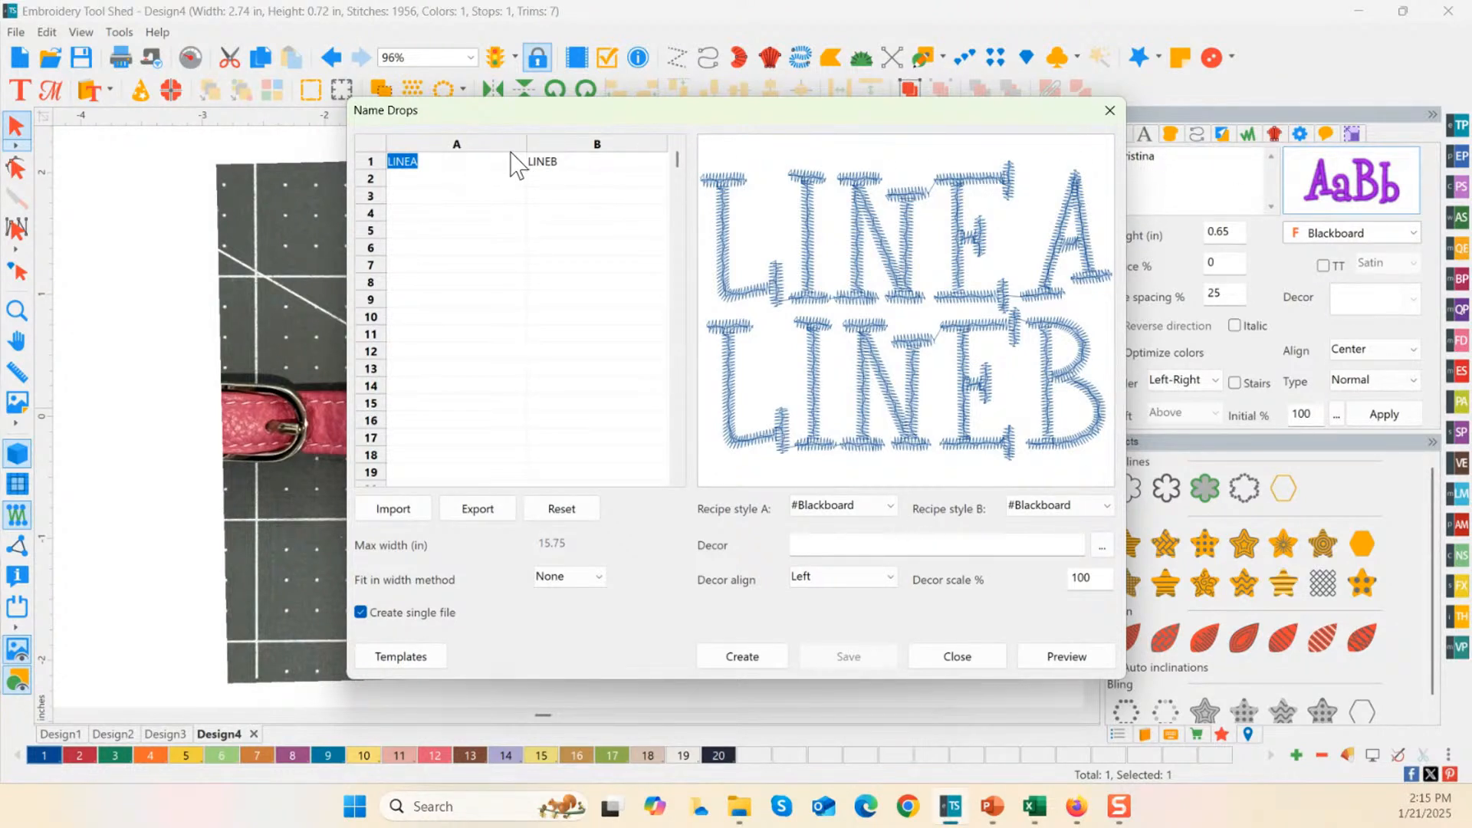
text(Christna)
click(592, 173)
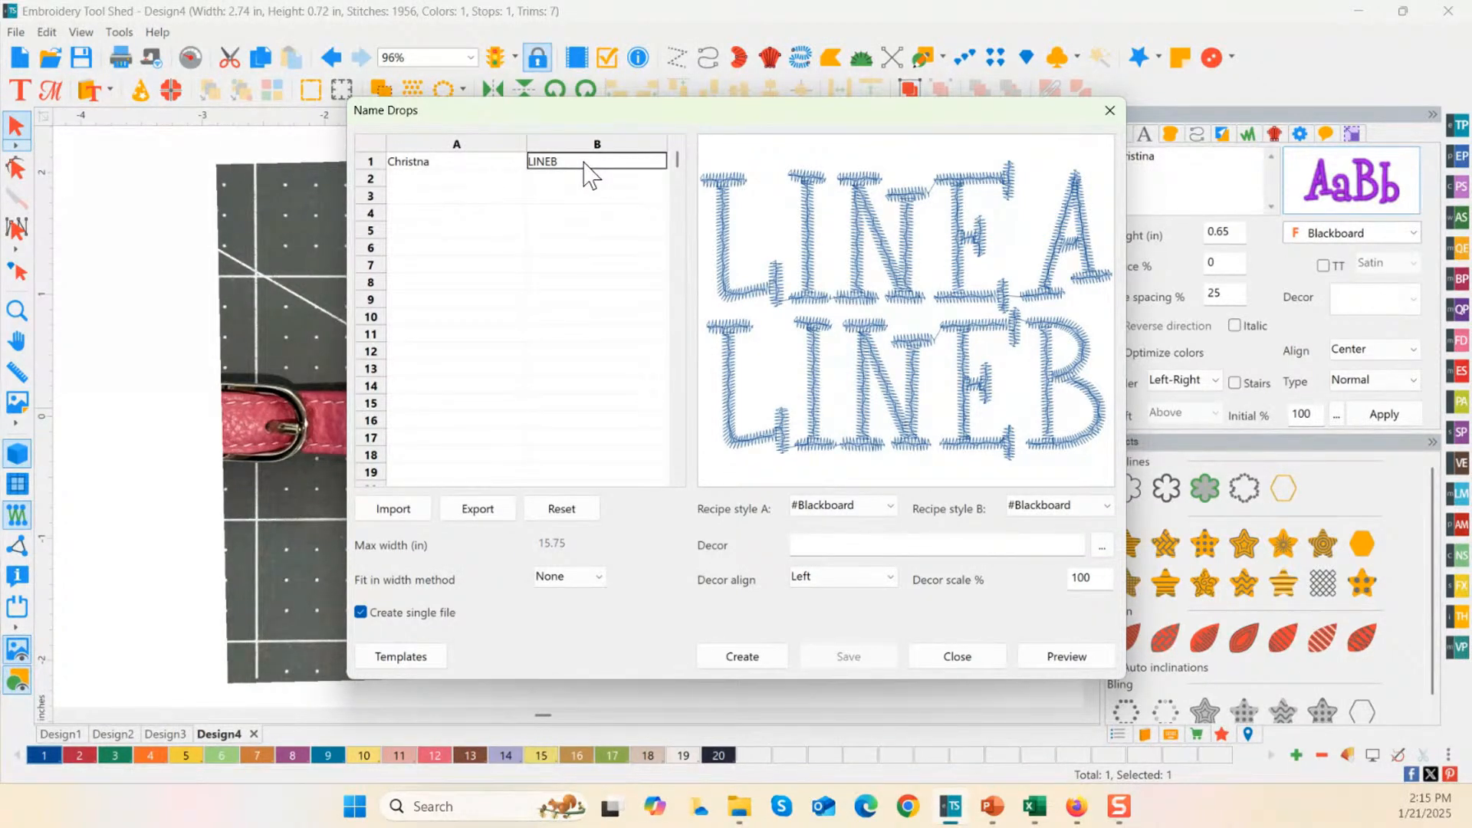
click(1062, 657)
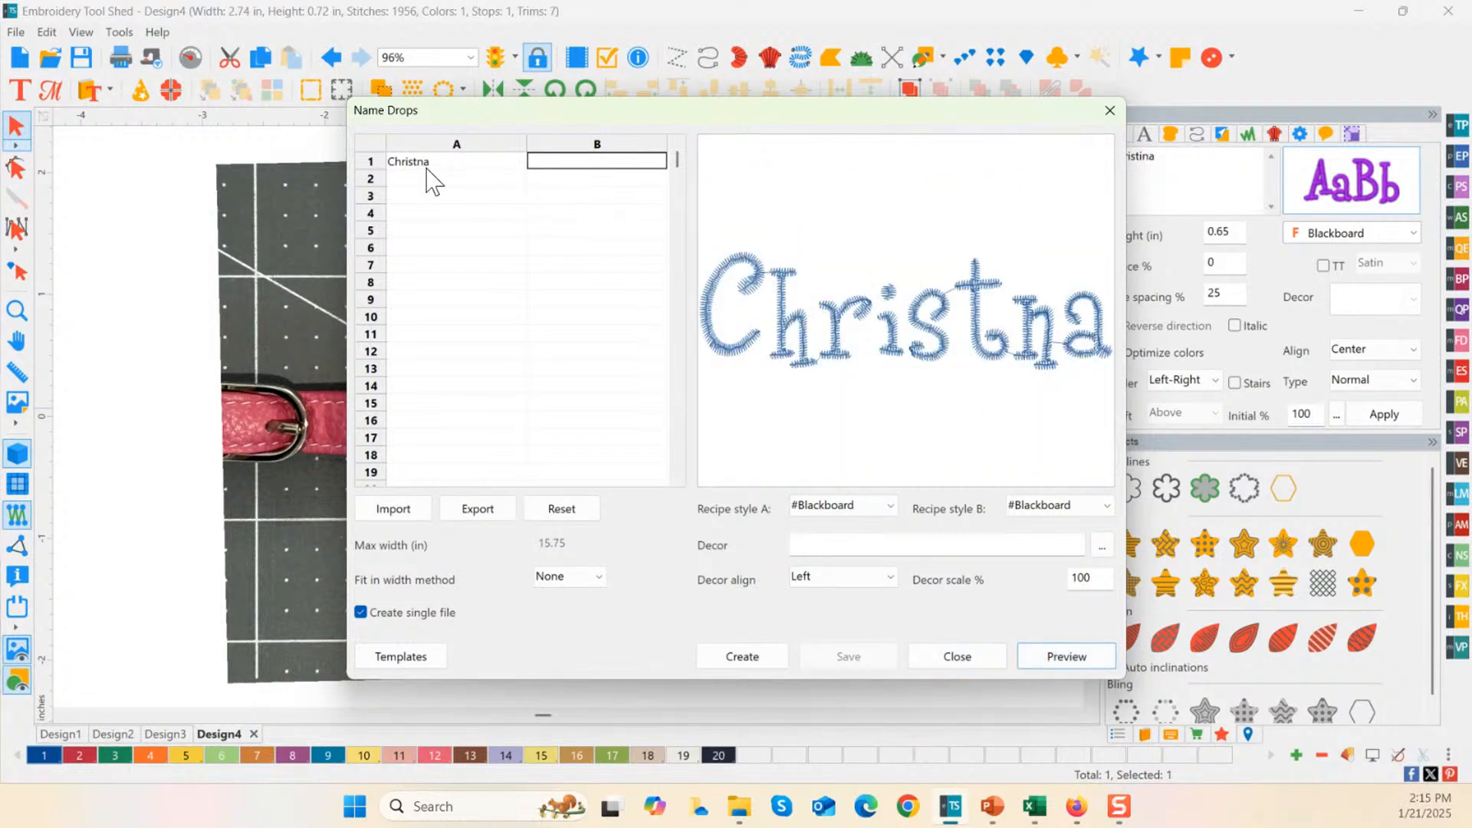
Step: Add three more first names to rows 2 to 4 of column A
click(424, 183)
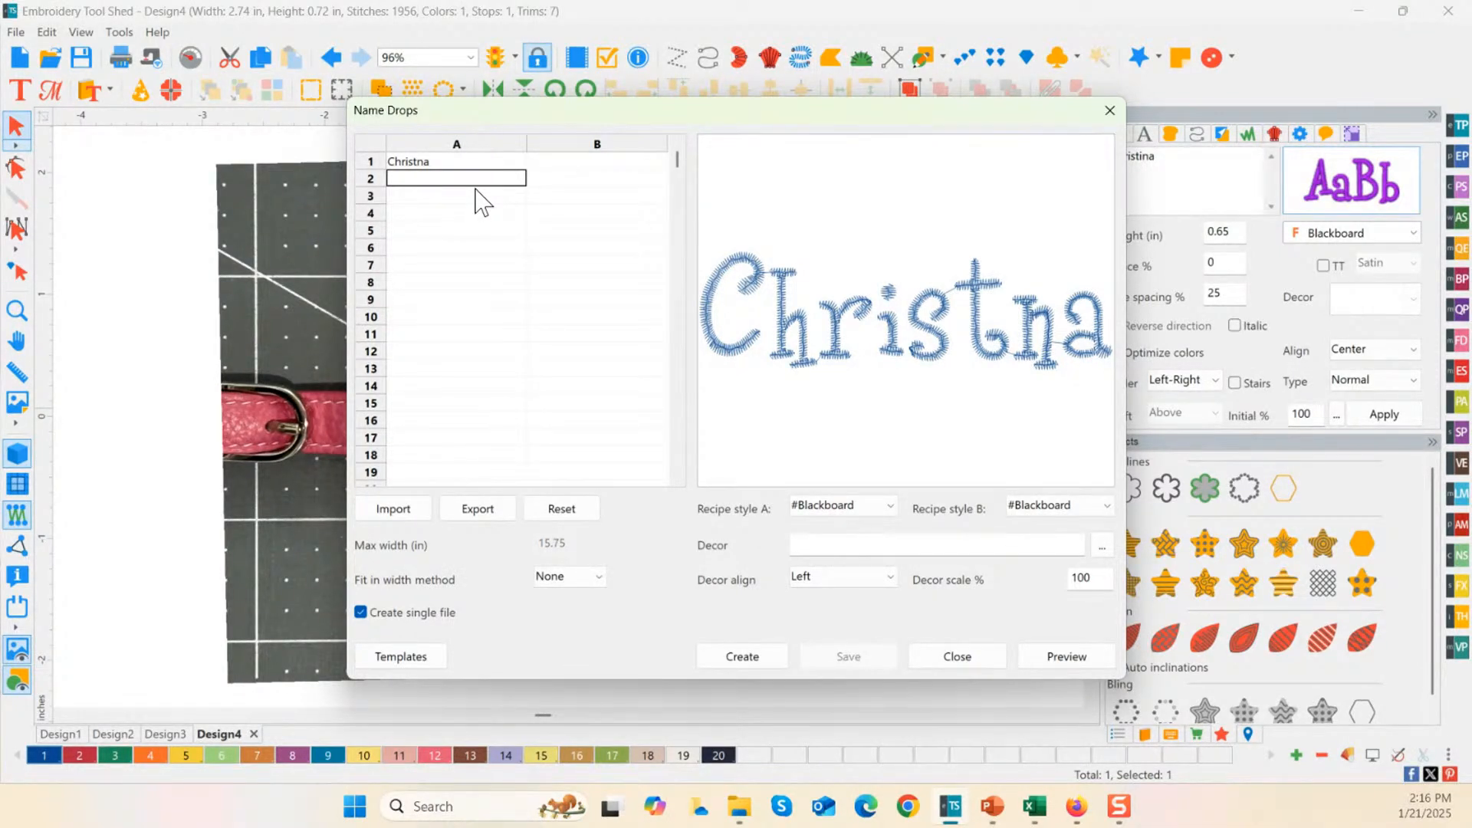
double_click(407, 183)
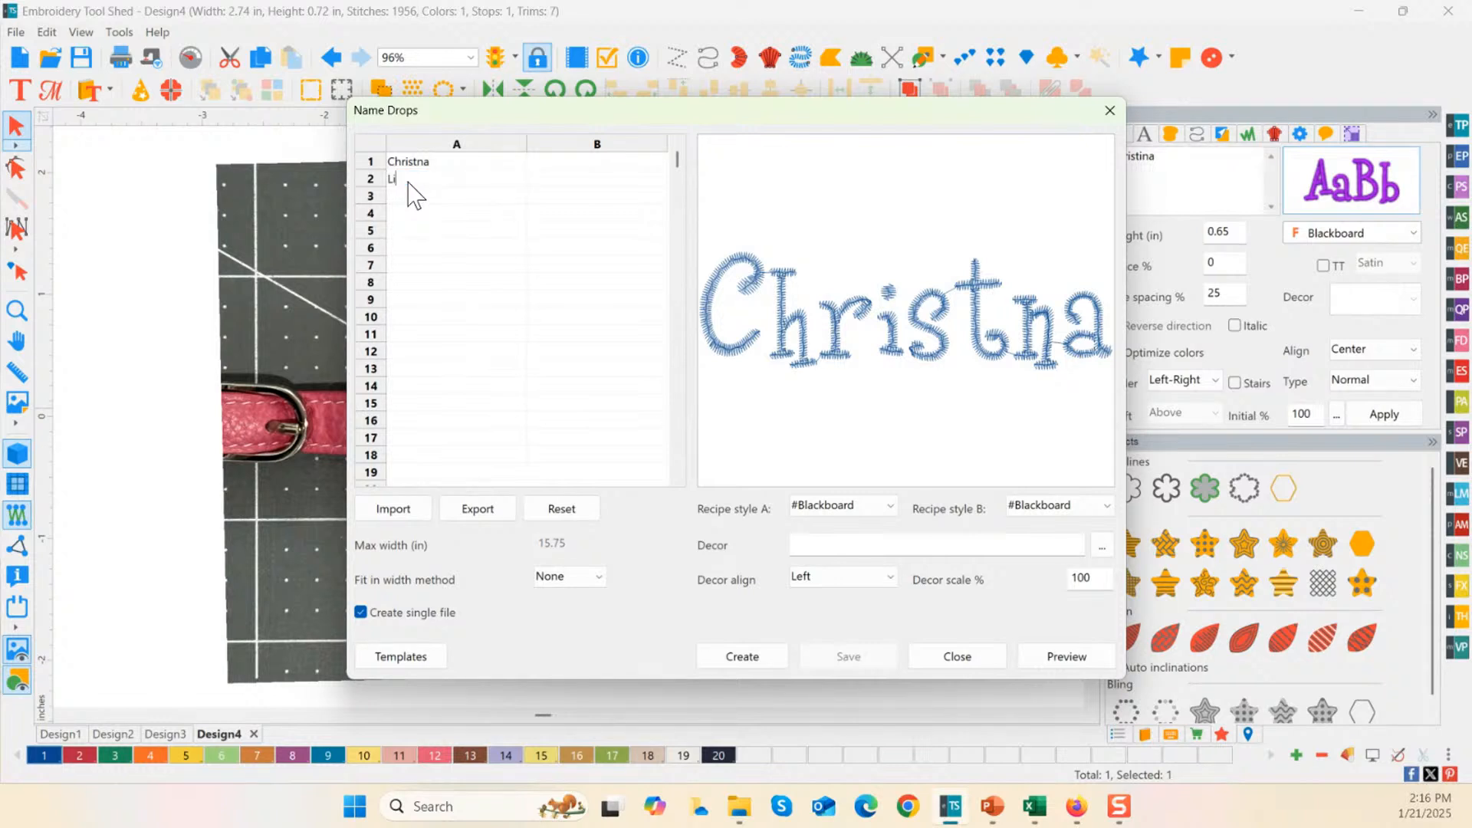
click(443, 198)
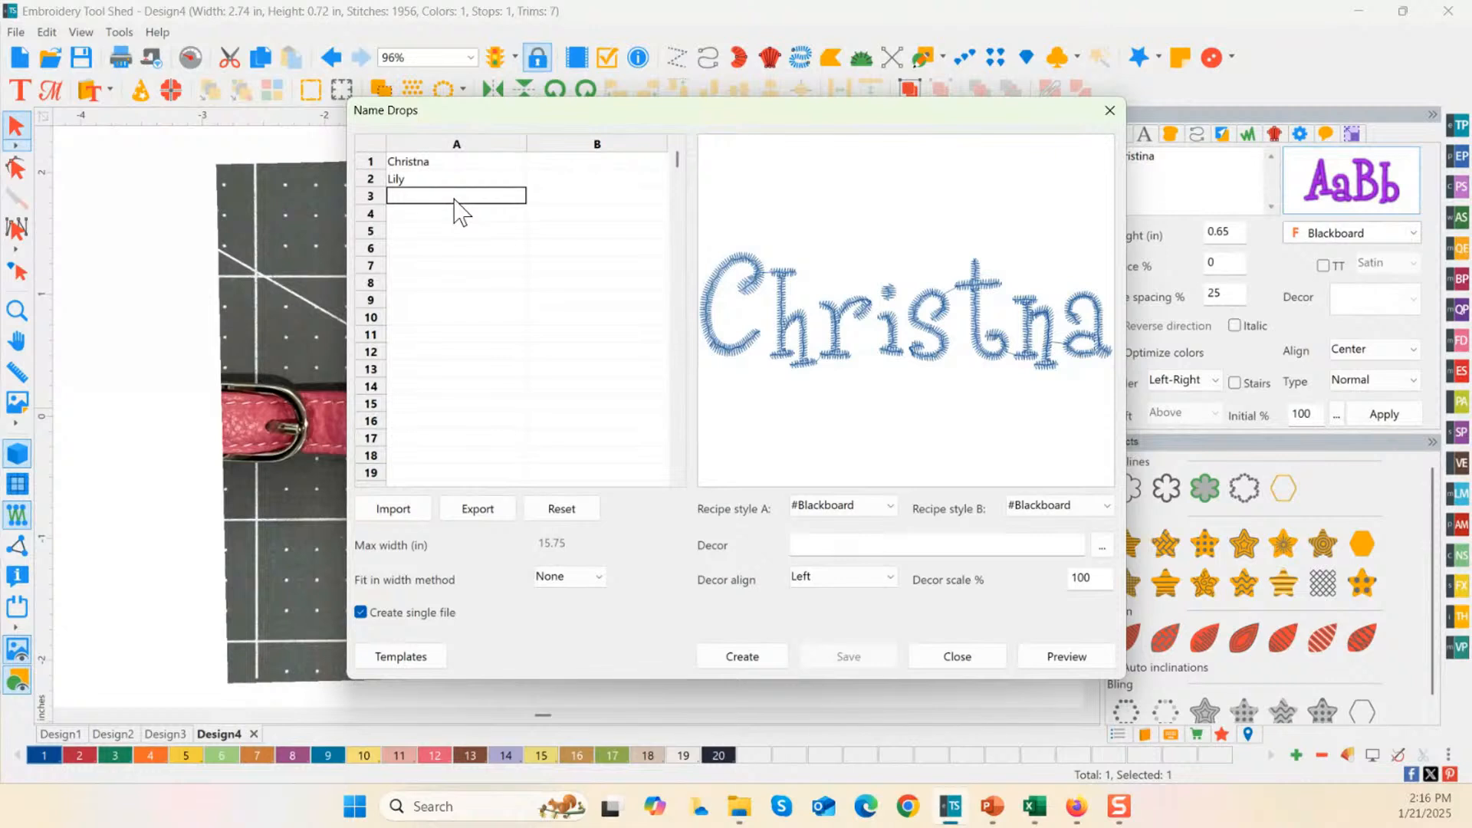
text(Gloria)
click(419, 218)
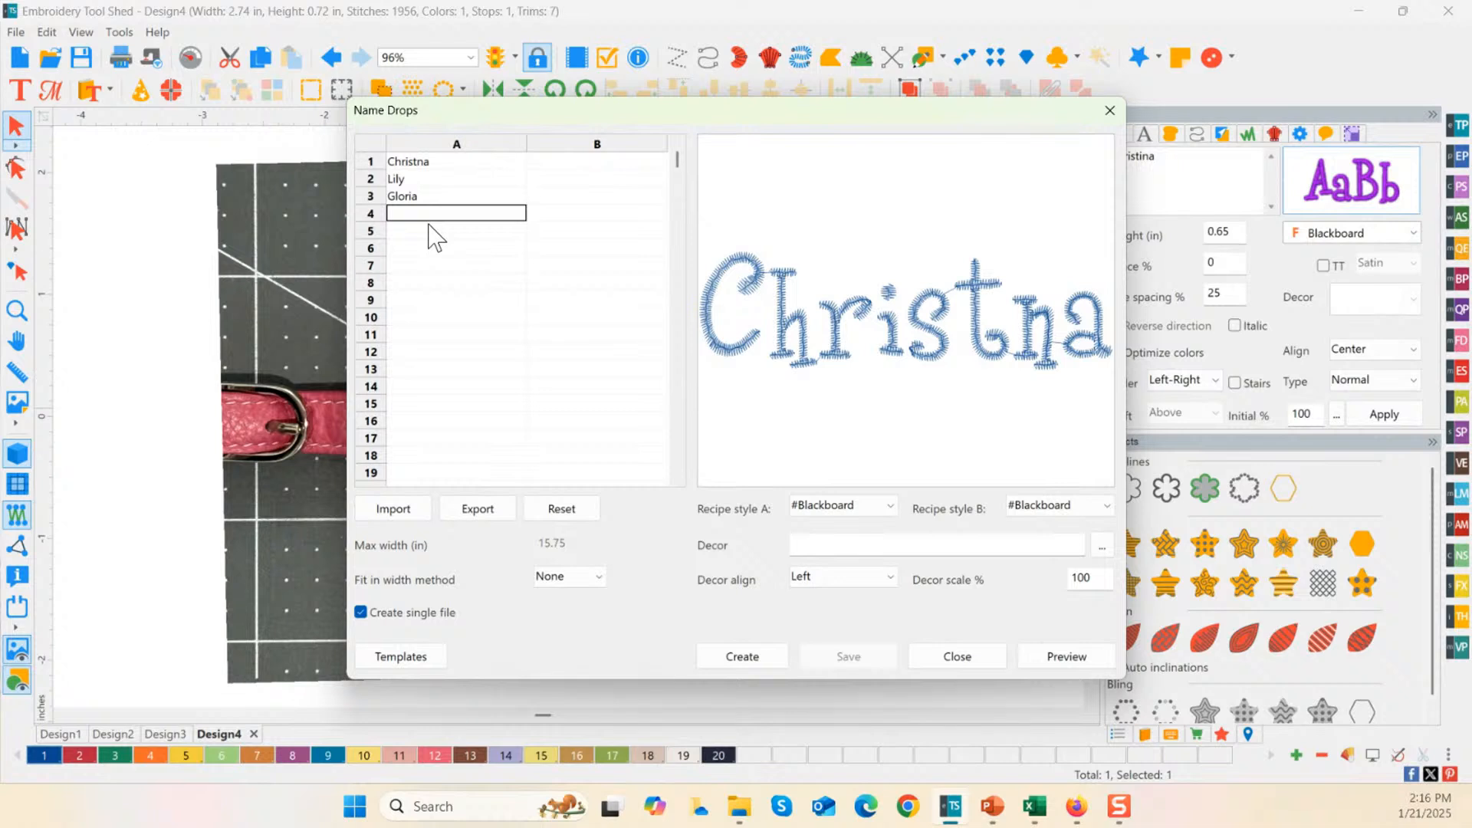
text(Shelly)
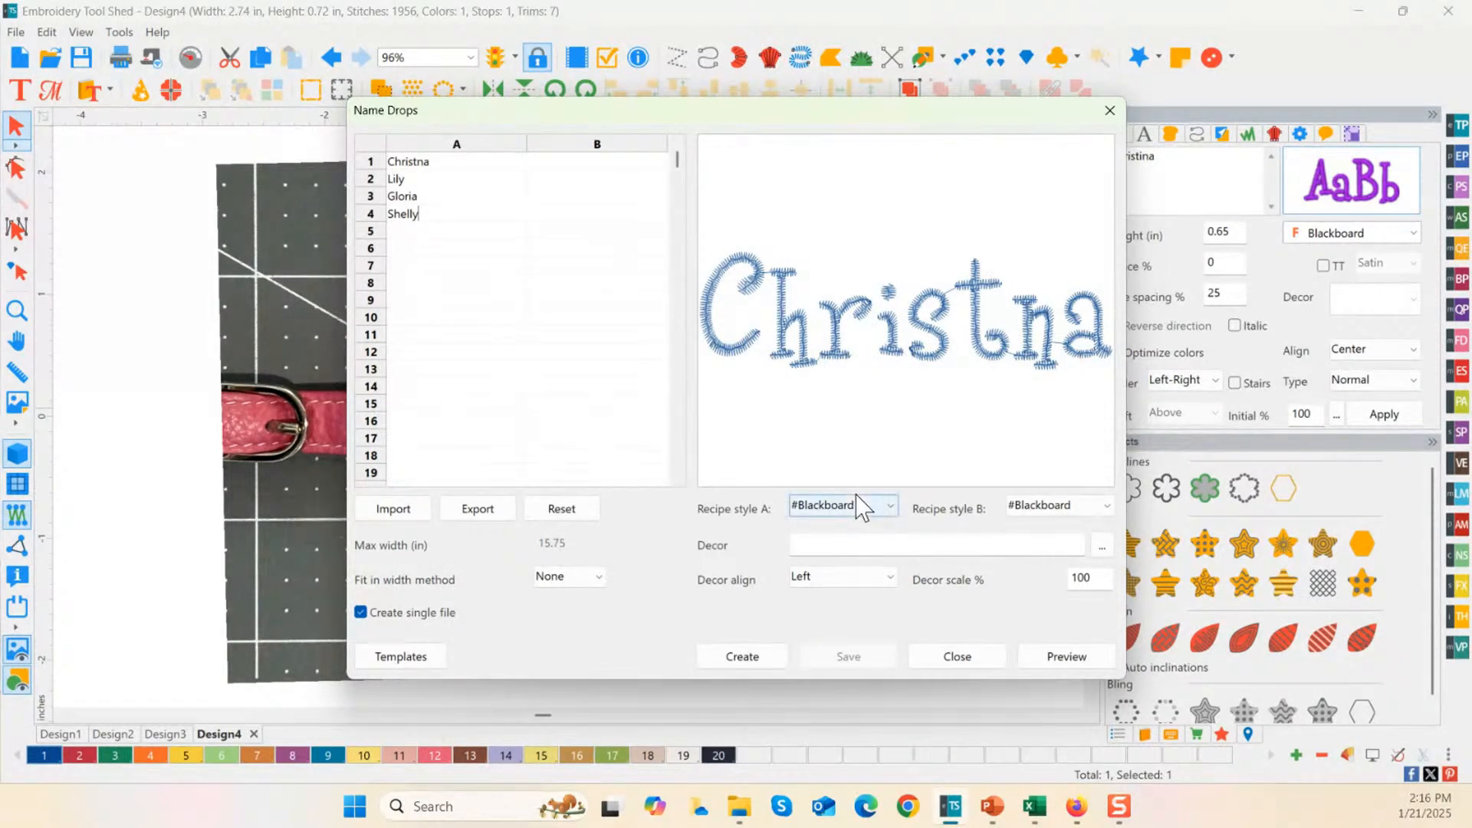
Step: Preview the names in rows 2, 3 and 4 one after another in the Blackboard style
click(424, 181)
click(1066, 657)
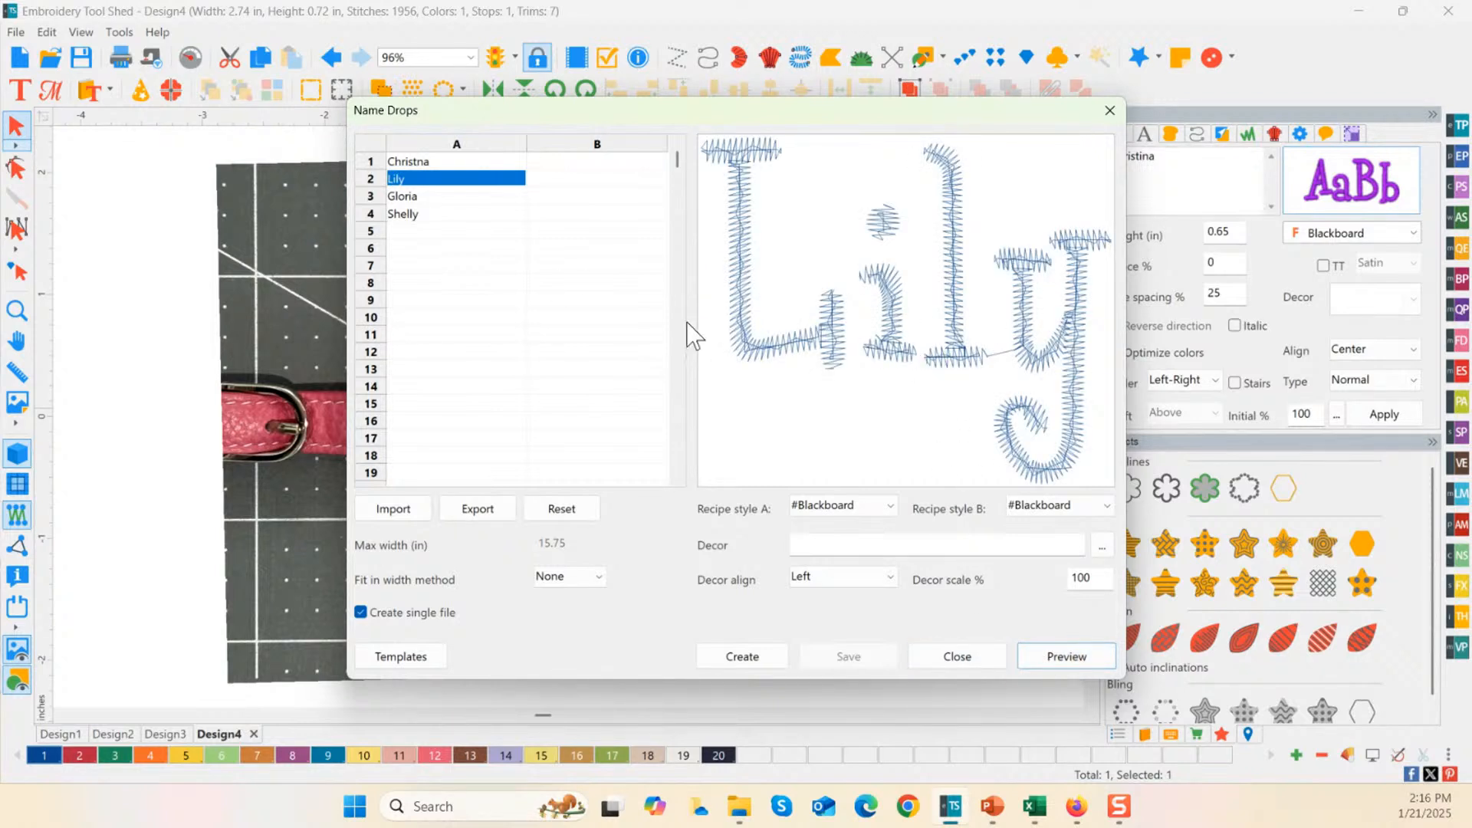
click(404, 196)
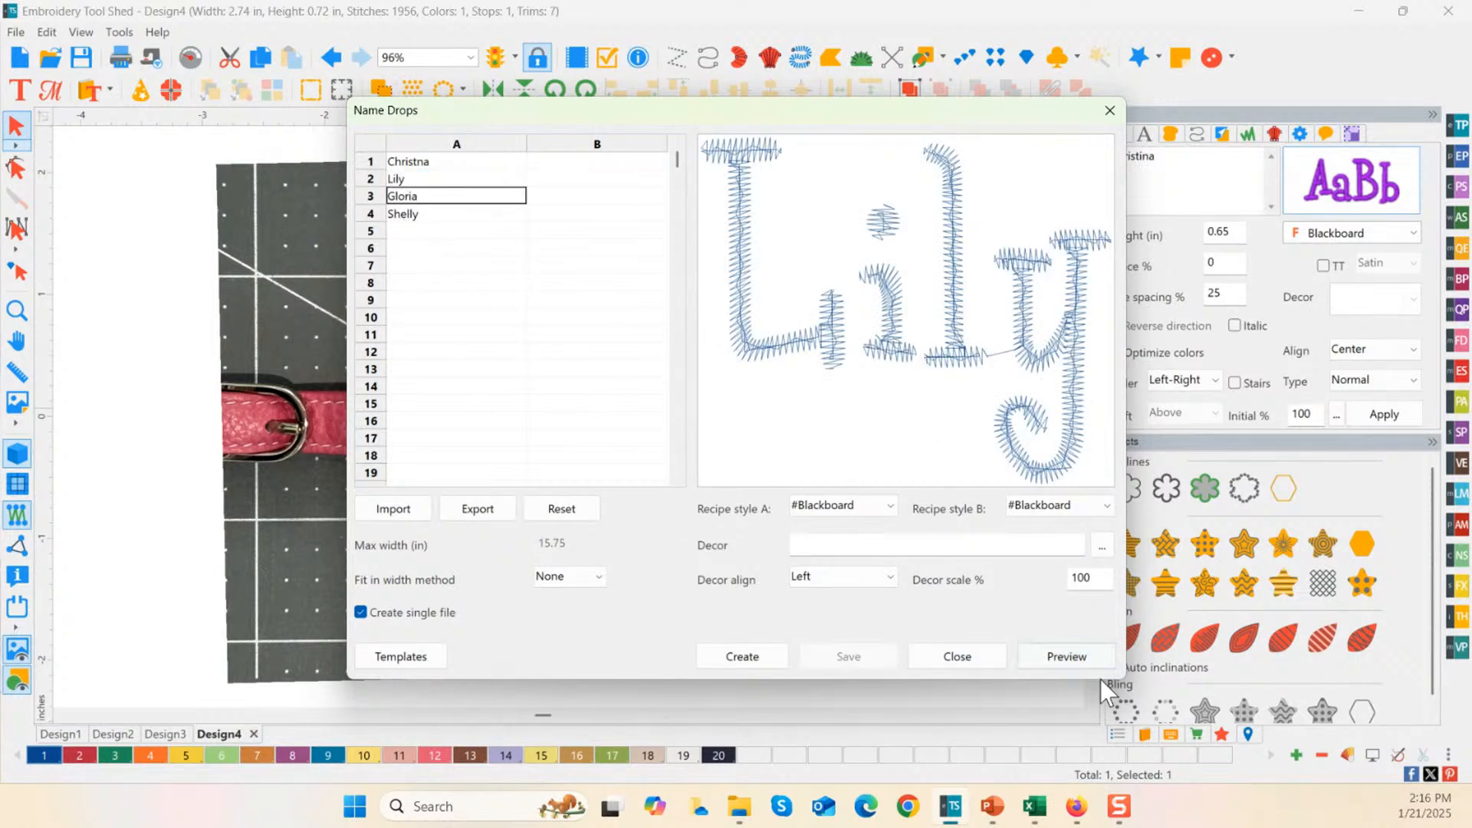
click(1065, 657)
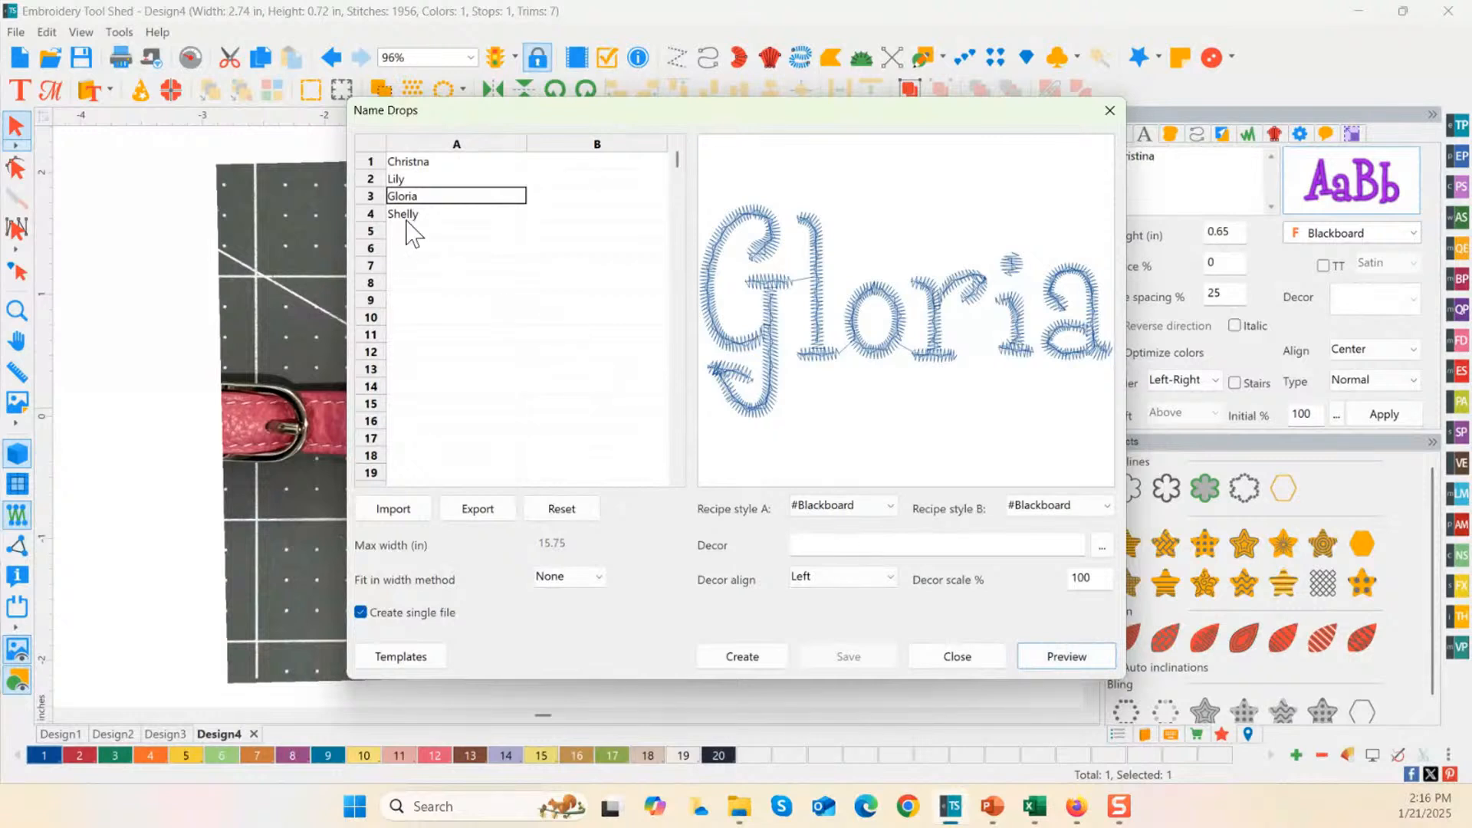
click(407, 214)
click(1081, 667)
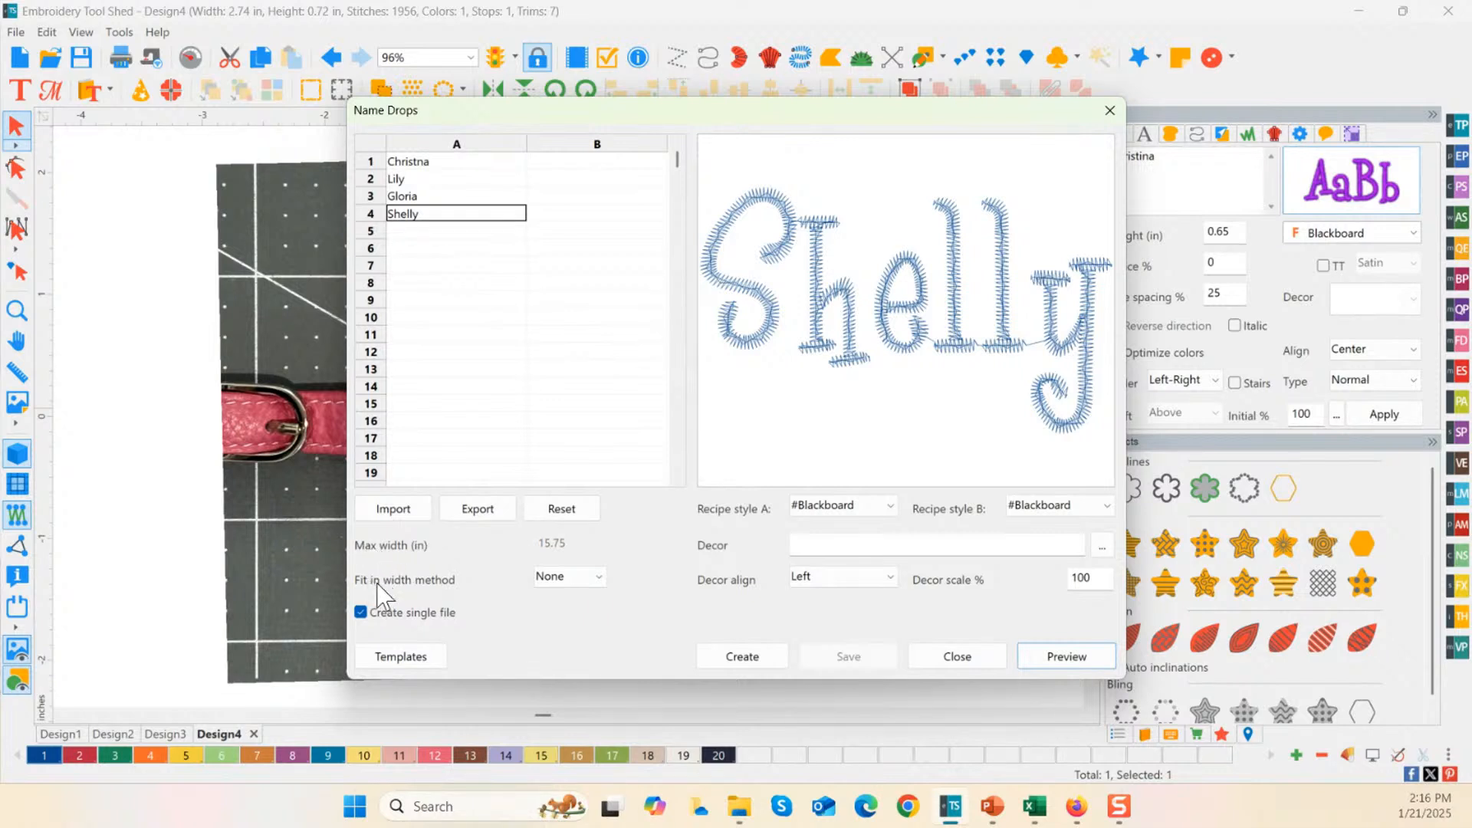
Step: Set the fit in width method to Shrink and the maximum width to 2.75 in
click(592, 581)
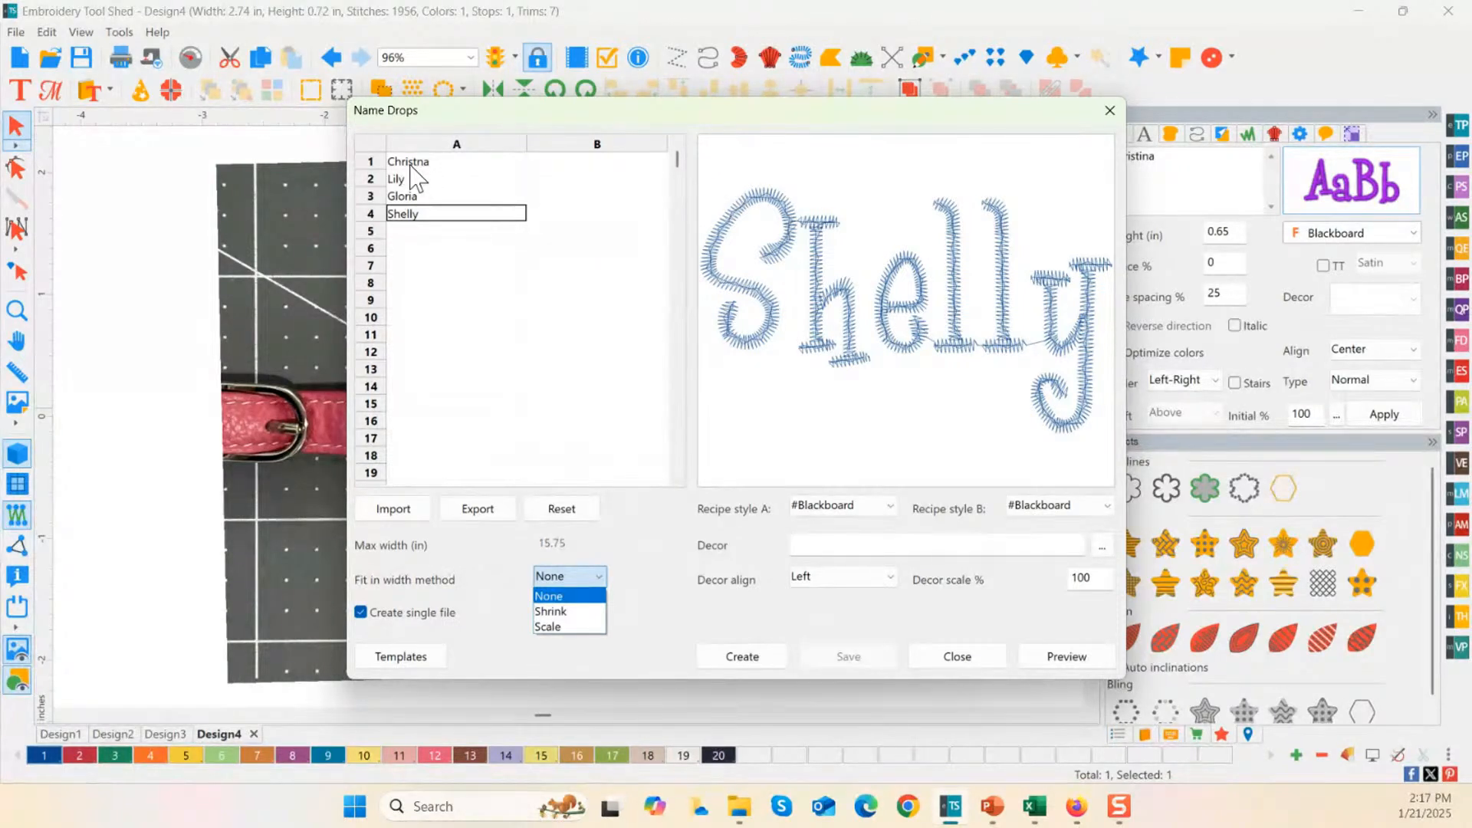
click(552, 611)
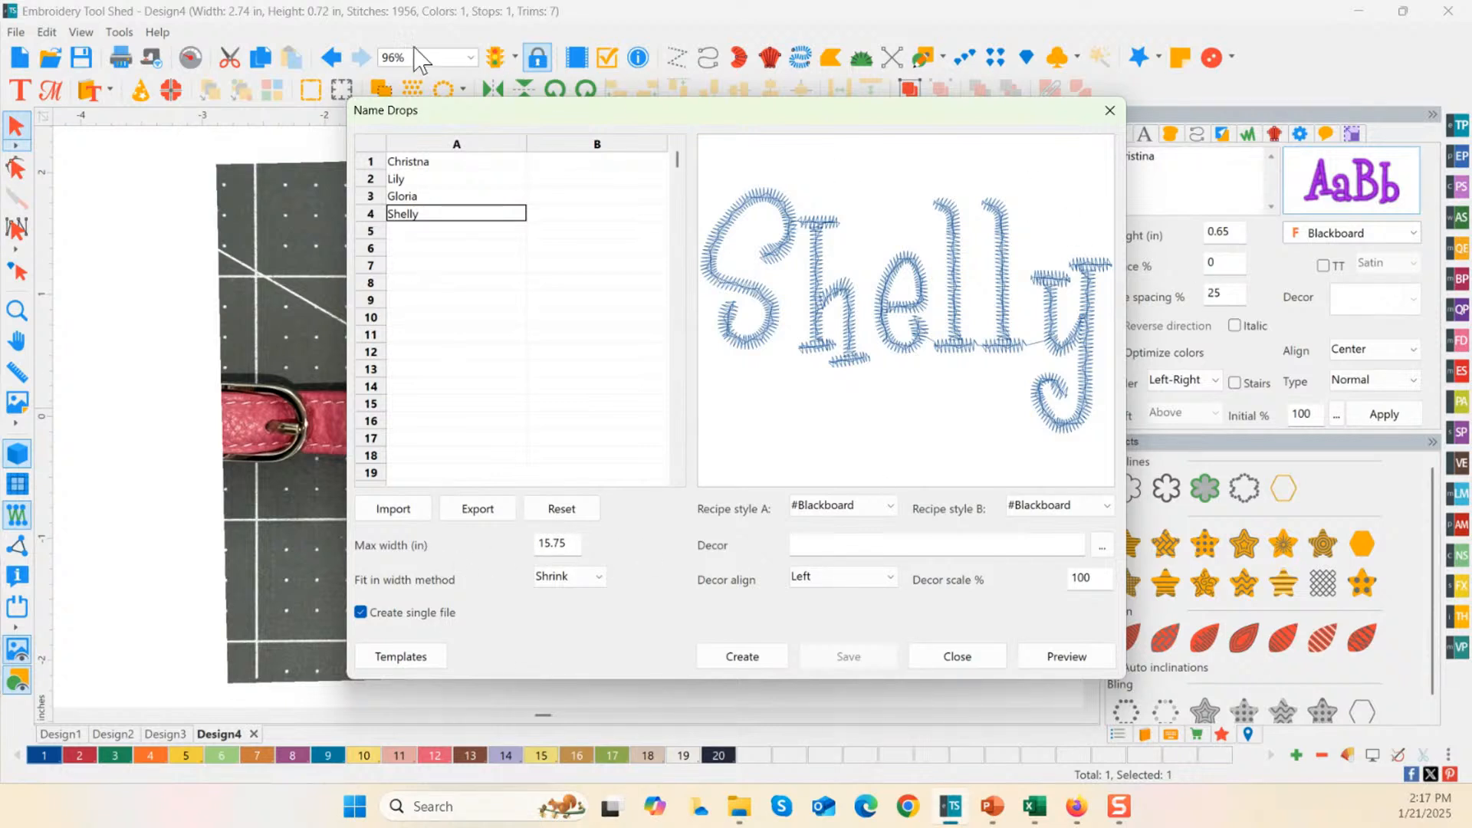
key(ctrl)
click(565, 544)
text(2.75)
Step: Preview the names in rows 1 to 4 one after another with the Shrink fit applied
click(1064, 664)
click(394, 193)
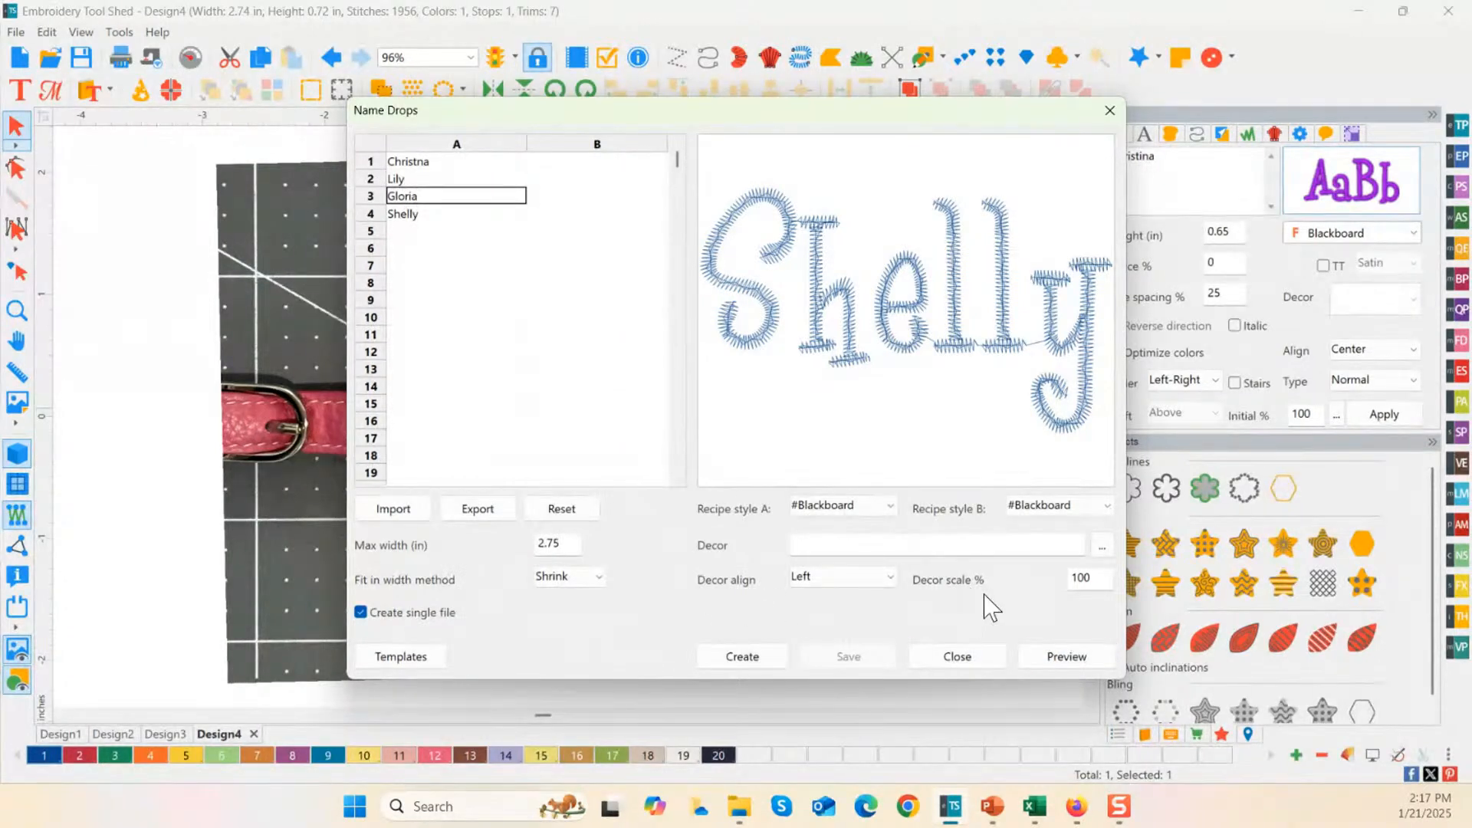
click(436, 165)
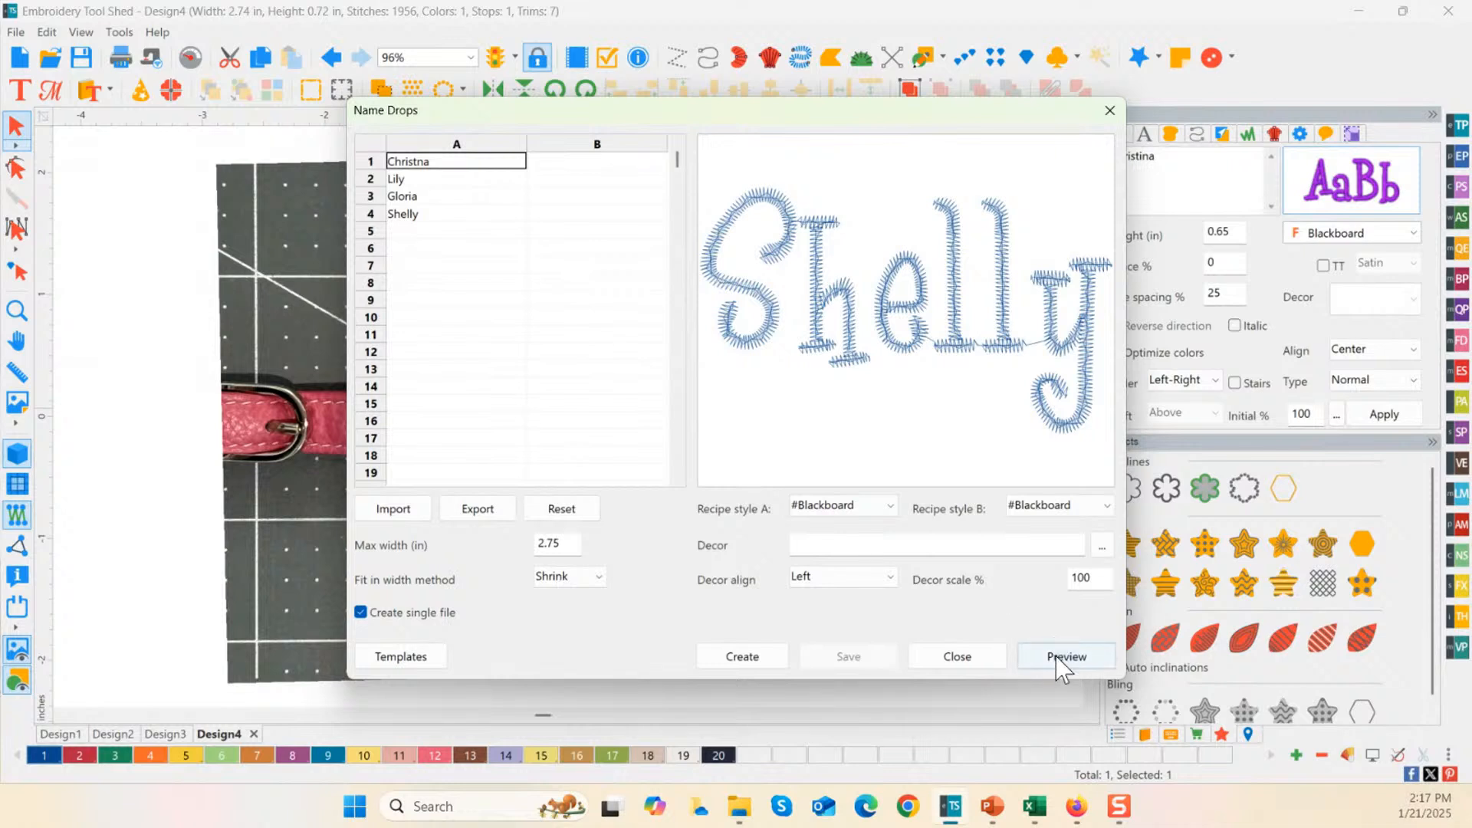
click(1104, 653)
click(397, 180)
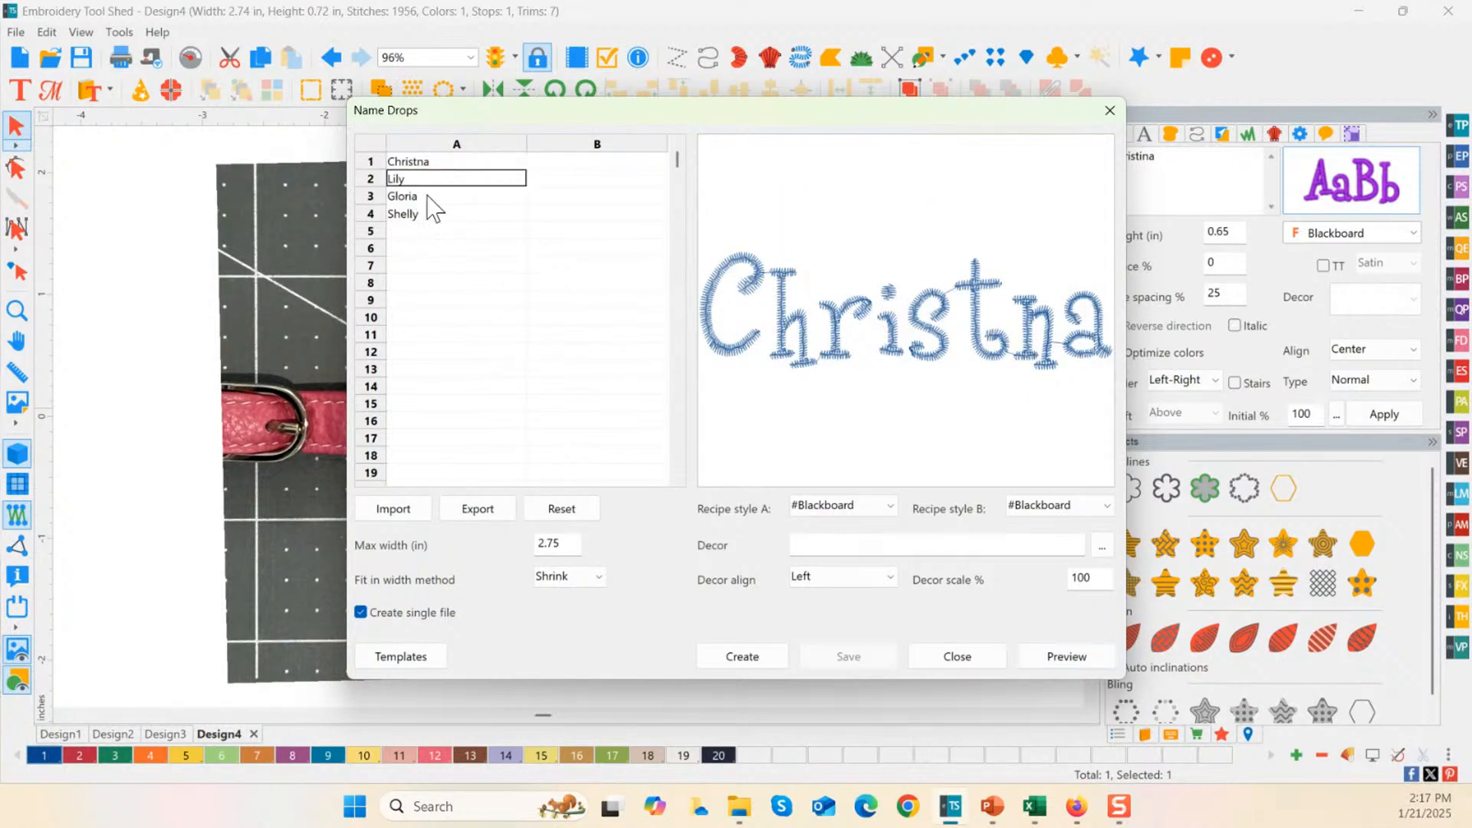
click(1050, 657)
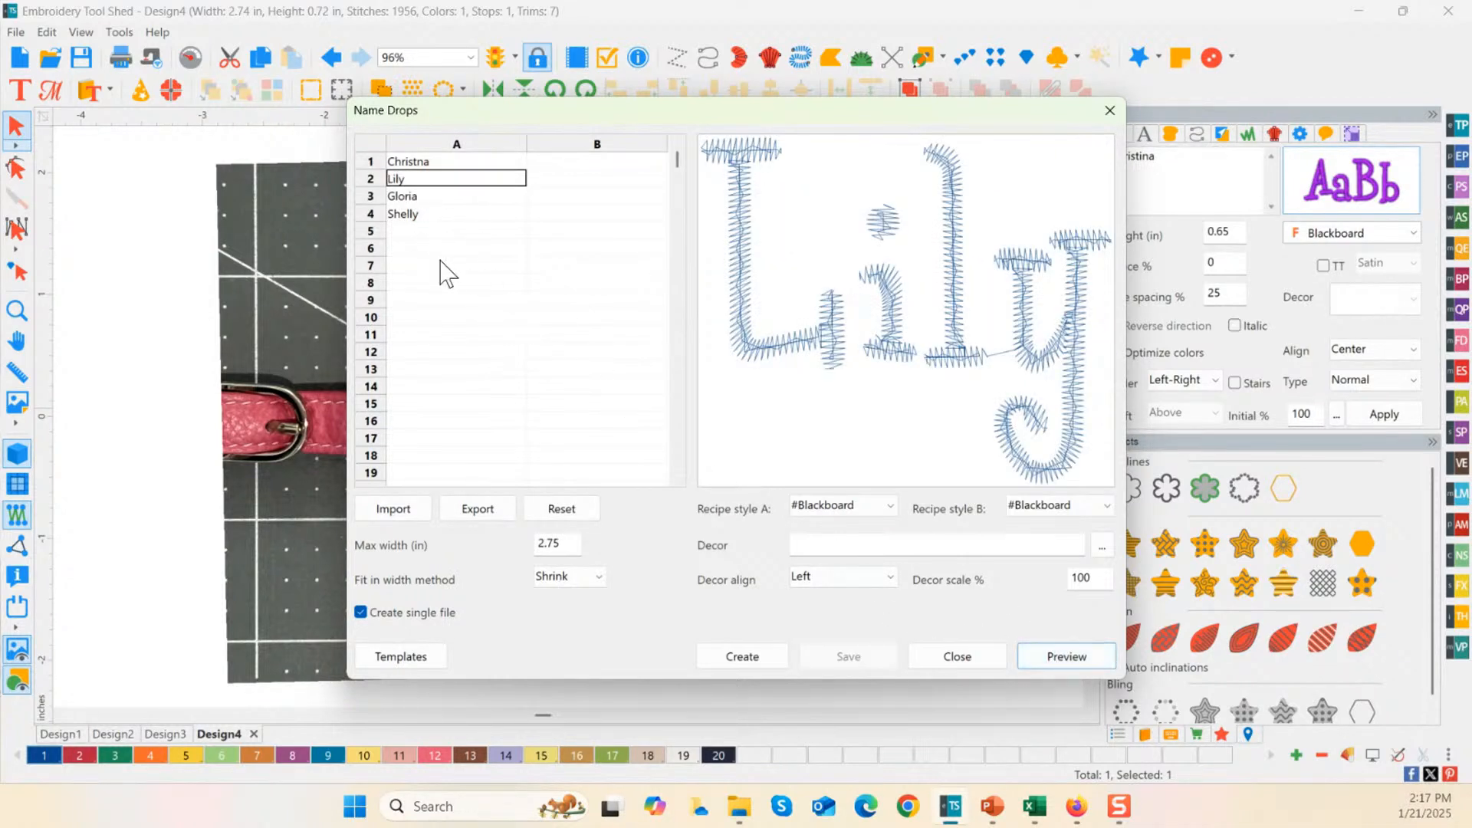
click(414, 198)
click(1059, 656)
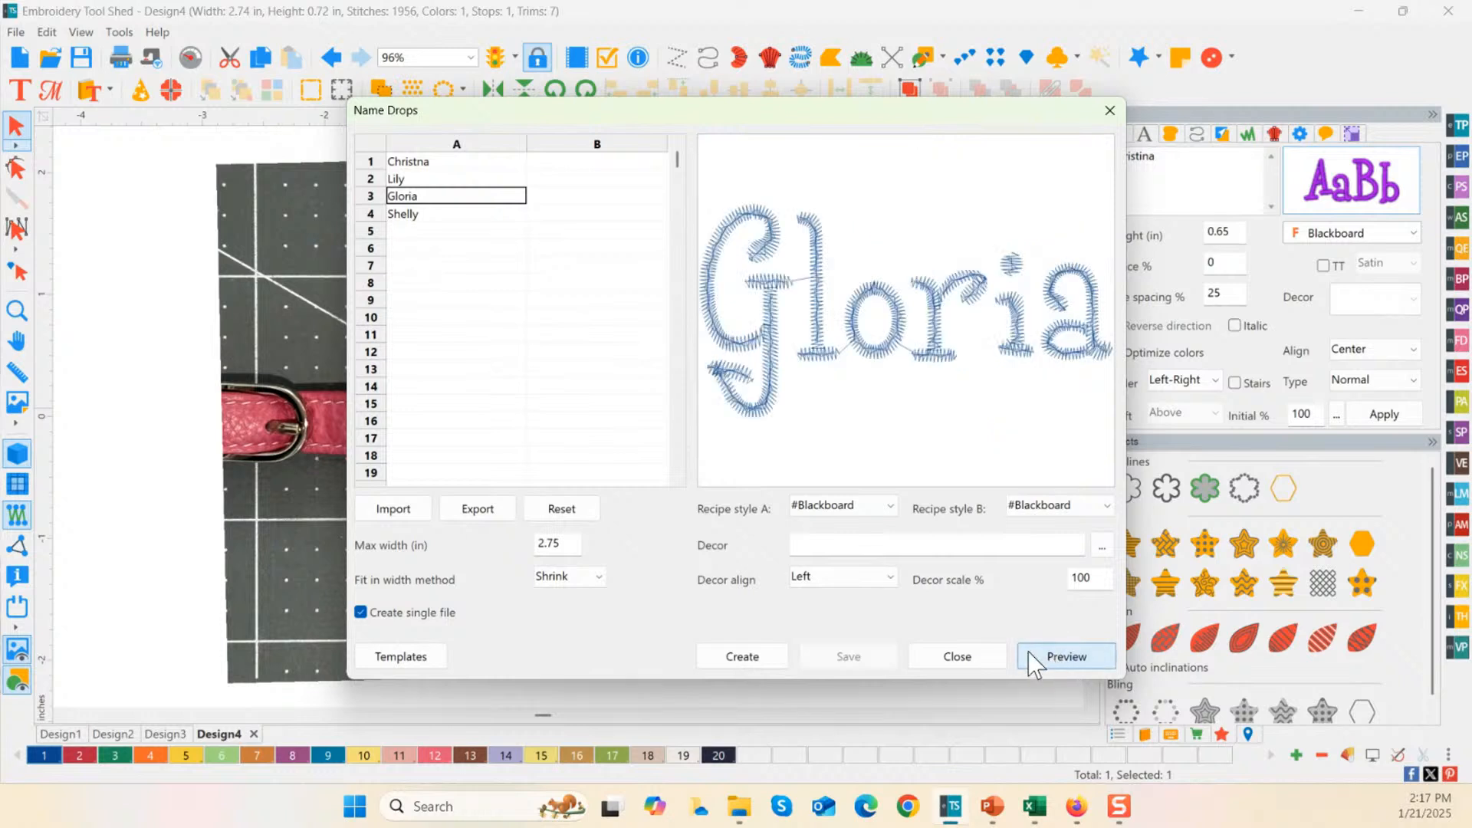
click(402, 215)
click(1046, 660)
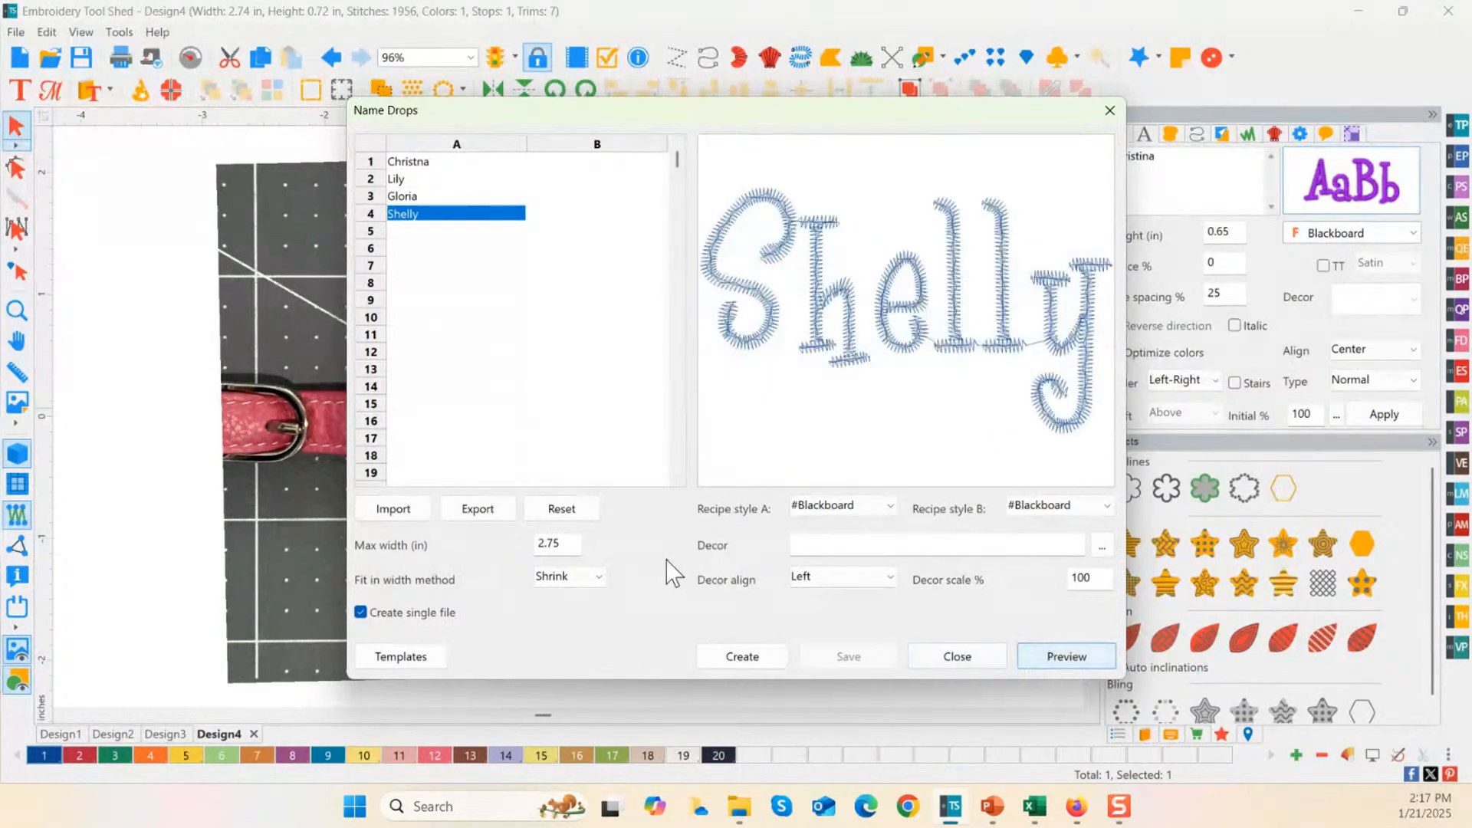
Step: Set the fit in width method to Scale and preview the names in rows 4, 3 and 2
click(571, 576)
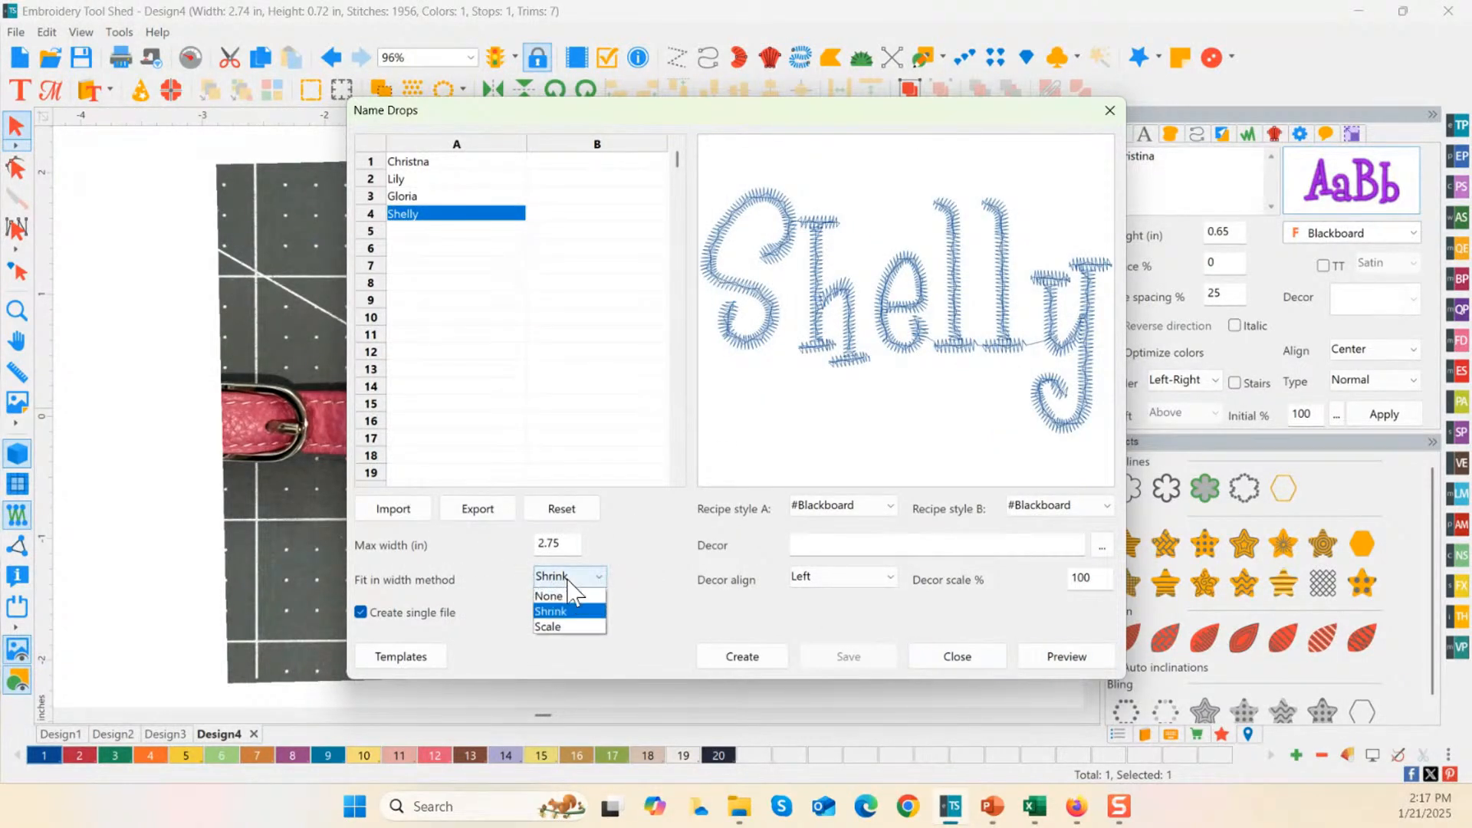
click(558, 626)
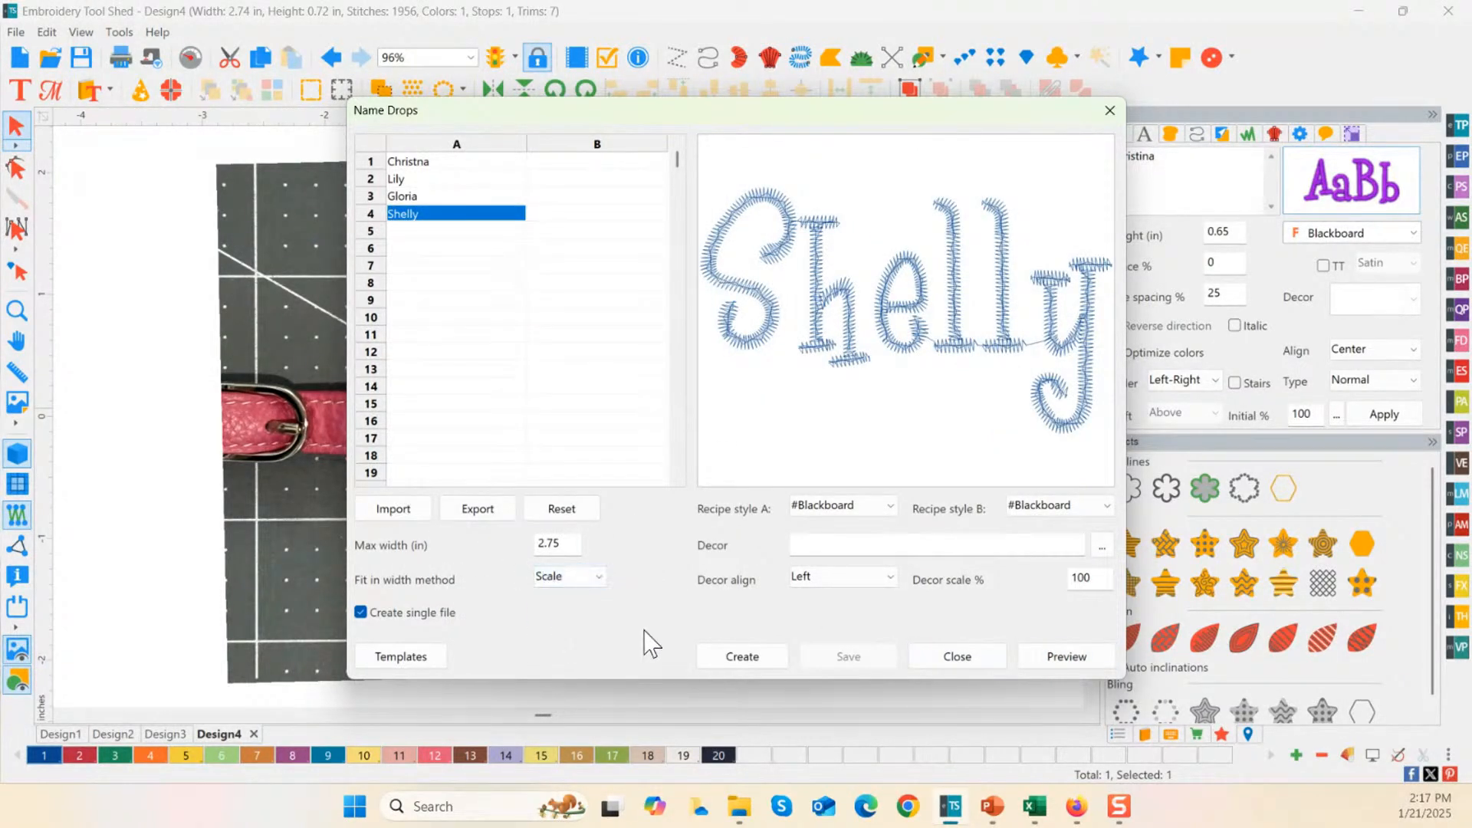
click(1041, 656)
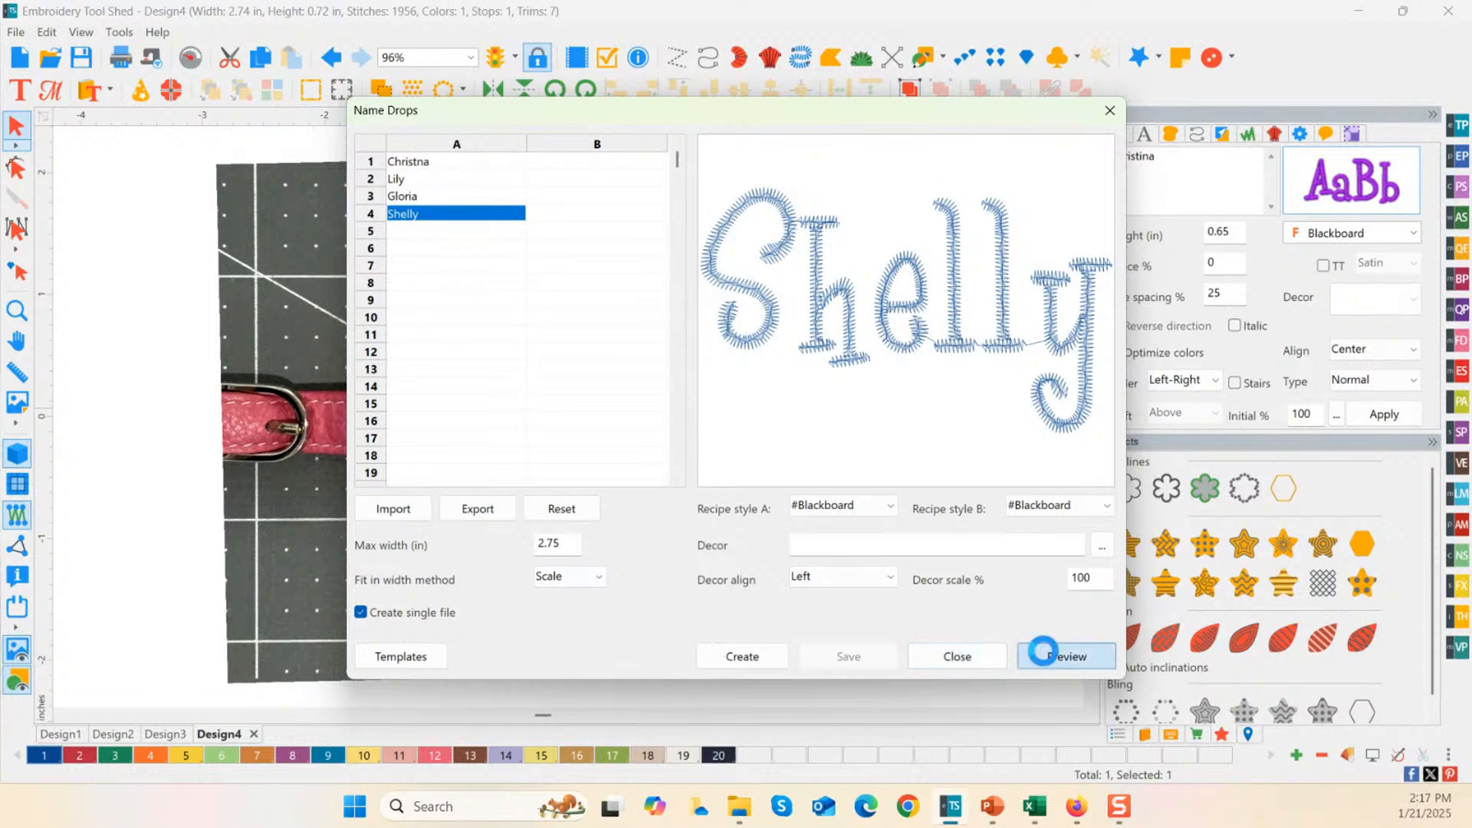
click(414, 196)
click(1031, 658)
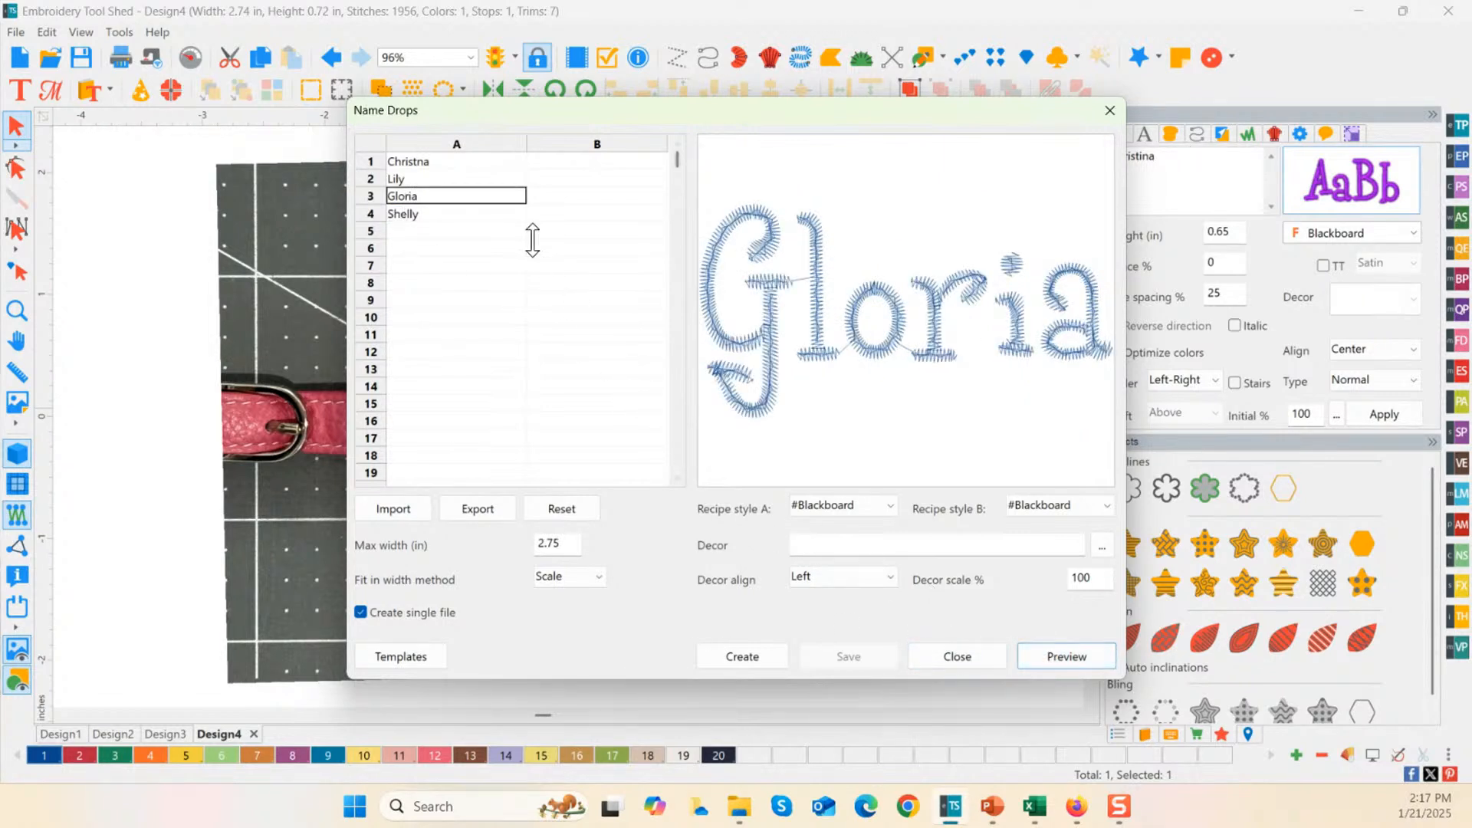
click(423, 180)
click(1073, 657)
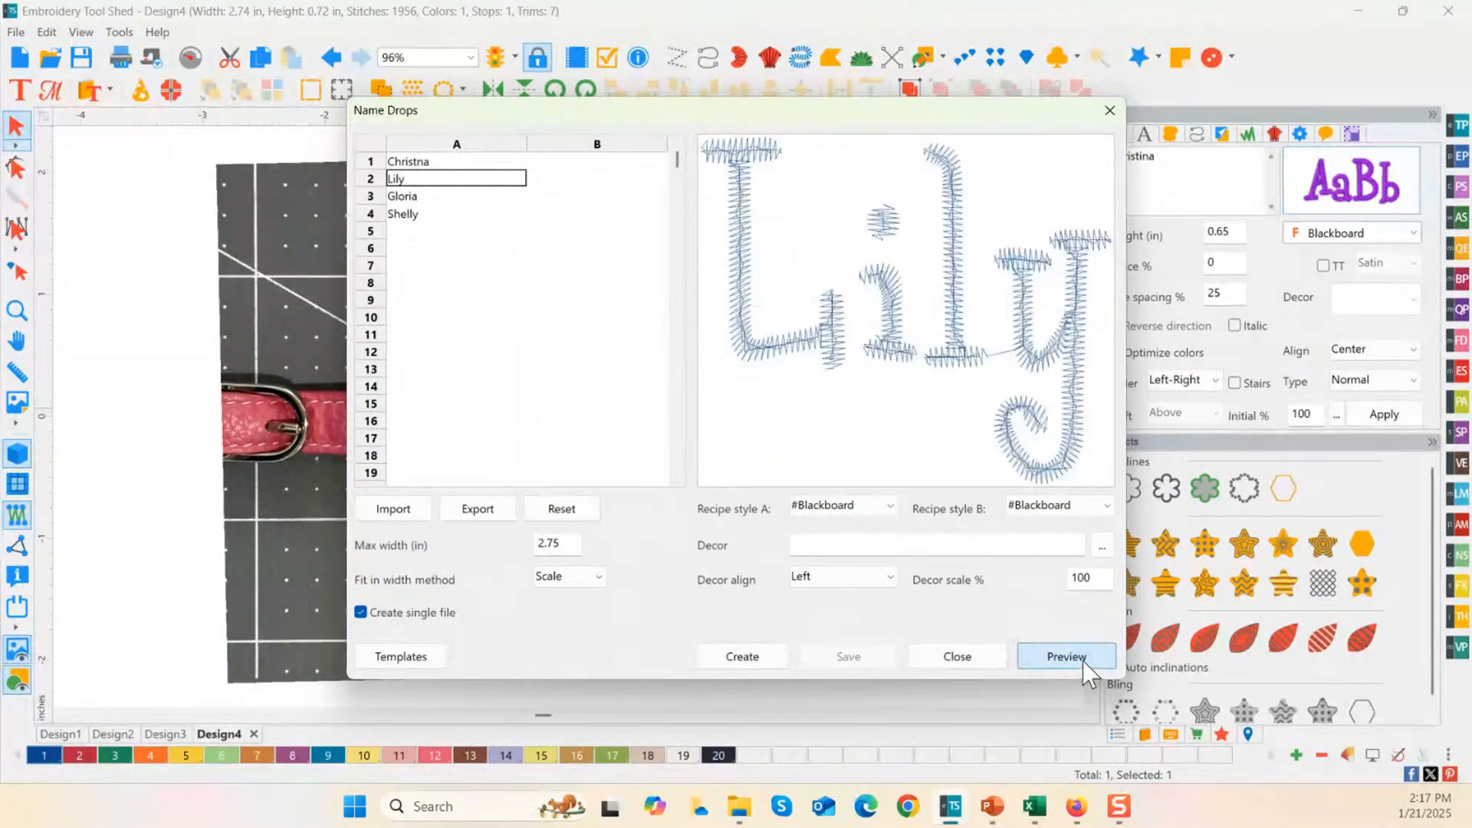
click(420, 162)
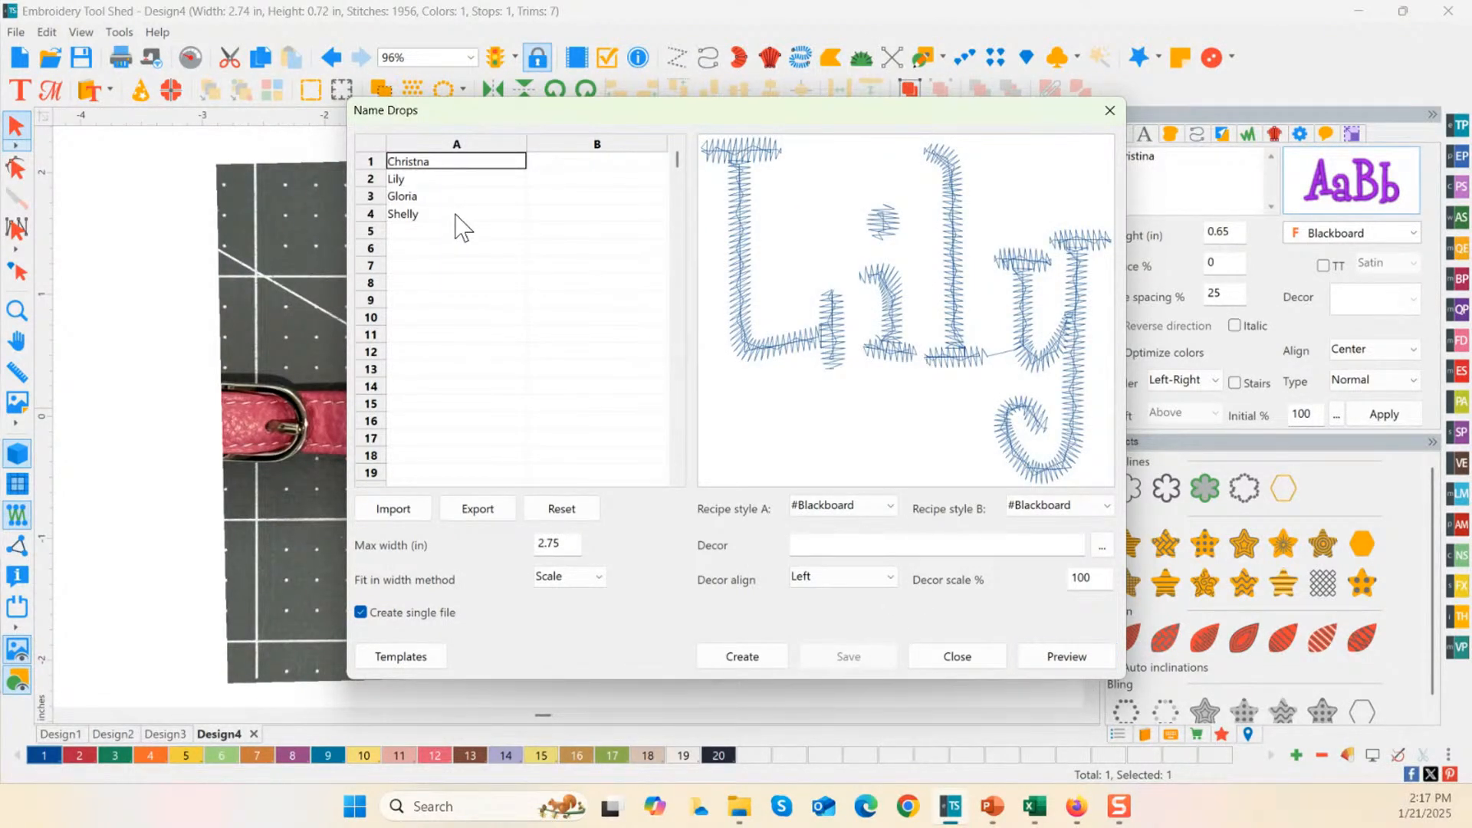
click(414, 181)
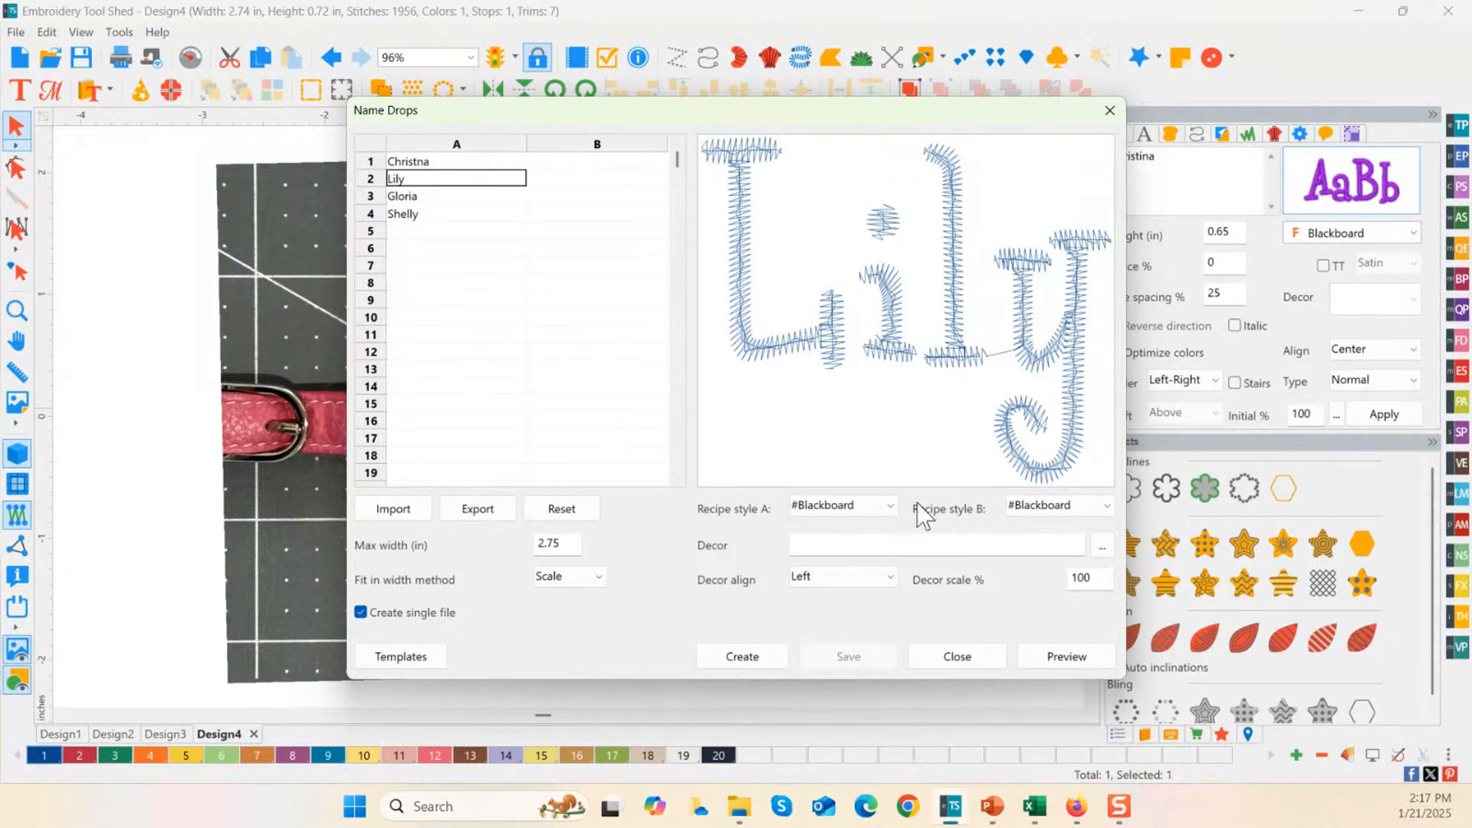
click(424, 162)
click(422, 181)
click(418, 215)
click(563, 577)
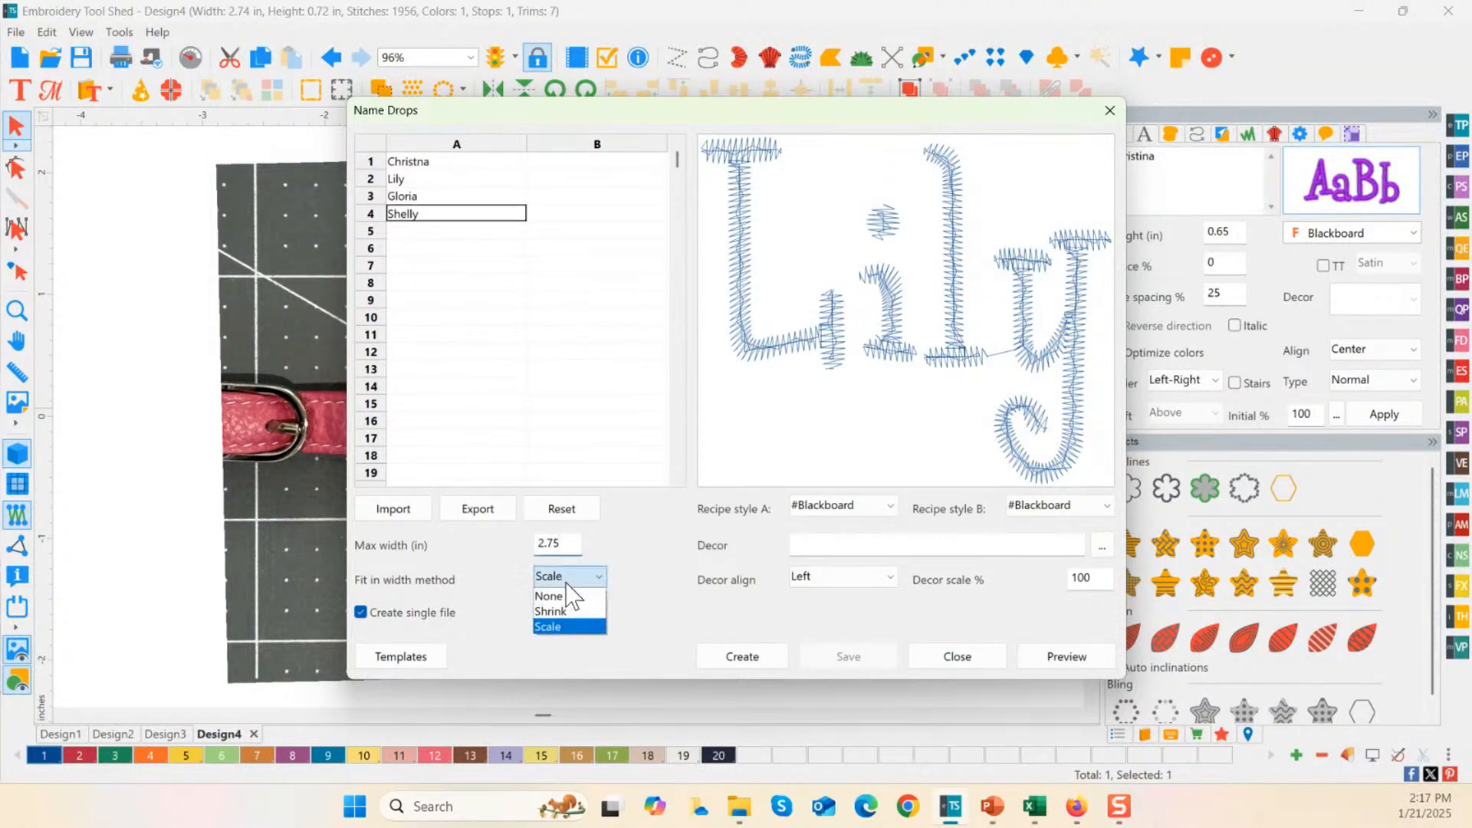
click(565, 548)
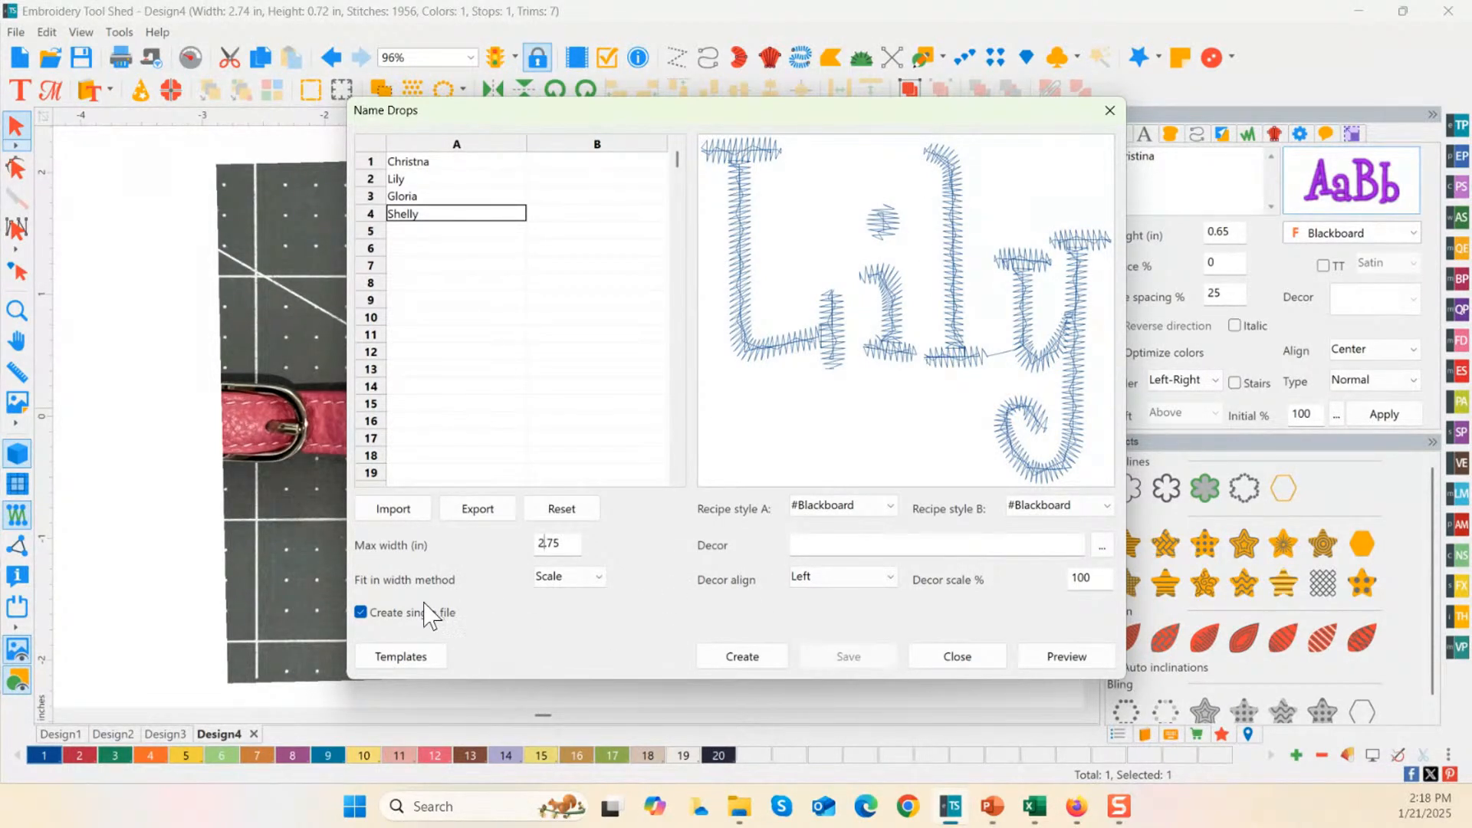
Step: Create the lettering for all four names together in a single file
click(385, 613)
click(431, 618)
click(434, 619)
click(856, 547)
click(448, 613)
click(445, 613)
click(739, 660)
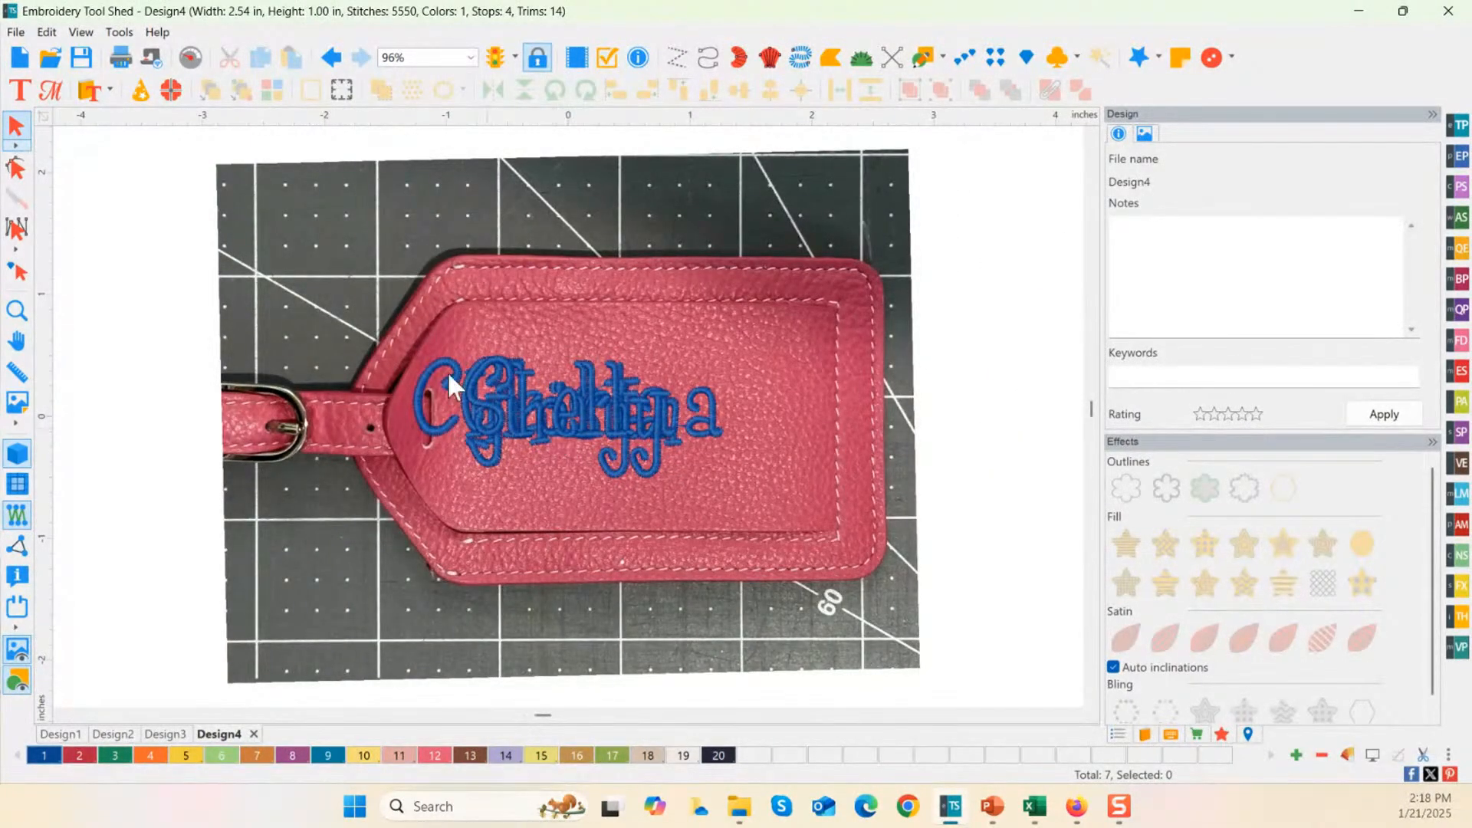
Step: Select the stacked names, clear the selection and hide the luggage tag backdrop image
drag(365, 322, 727, 516)
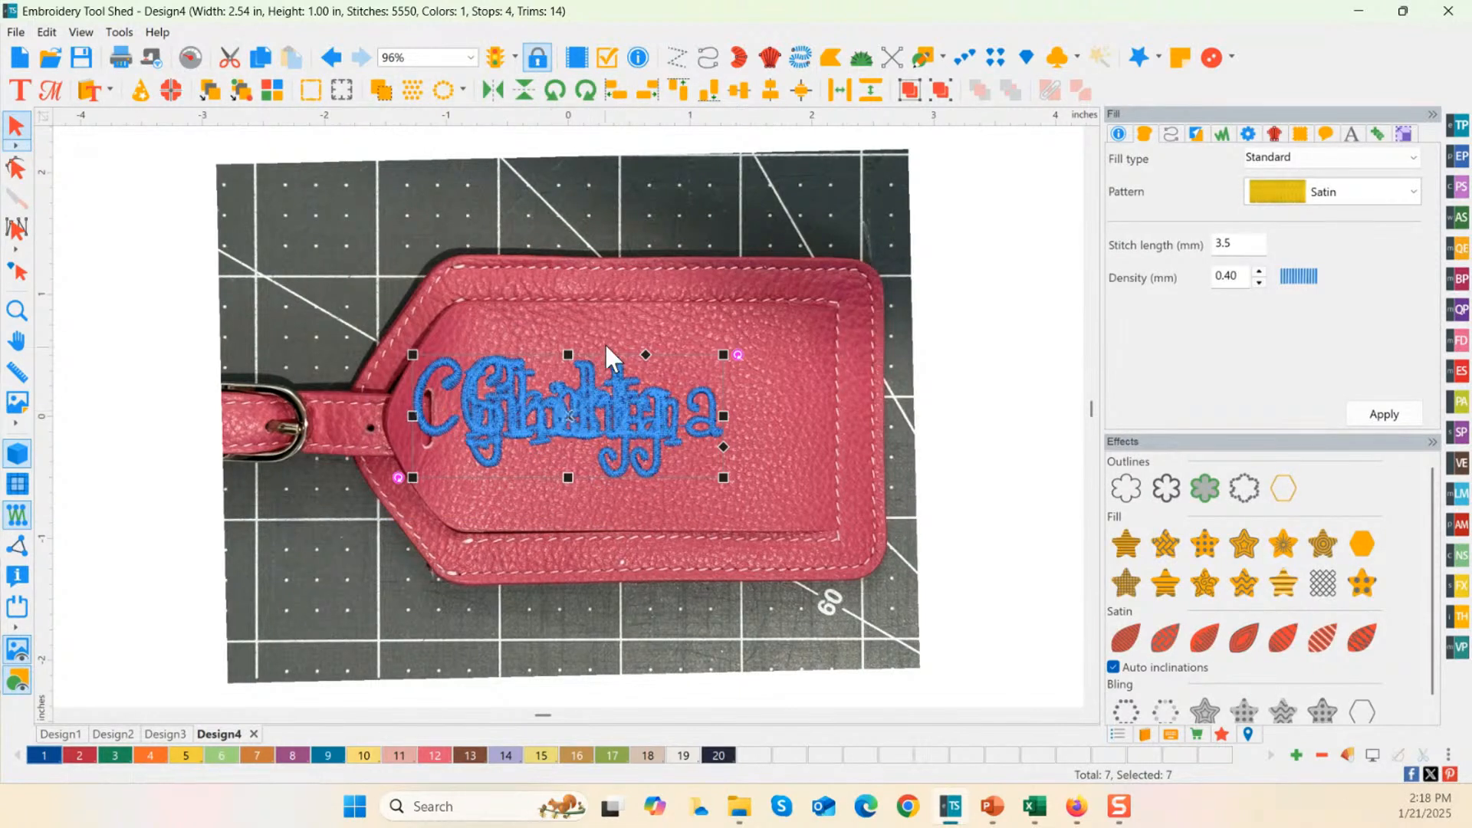
click(618, 328)
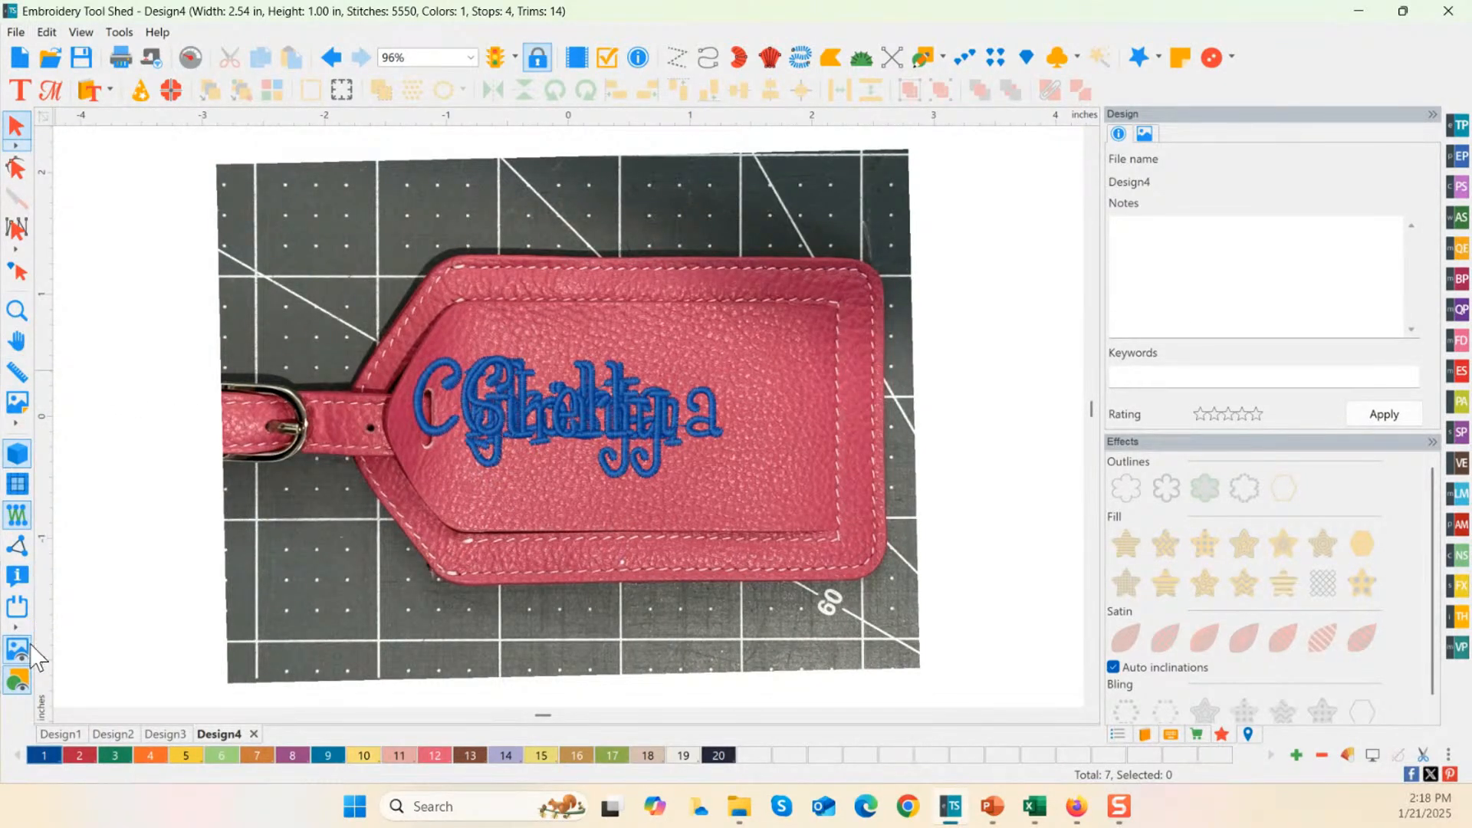
click(18, 678)
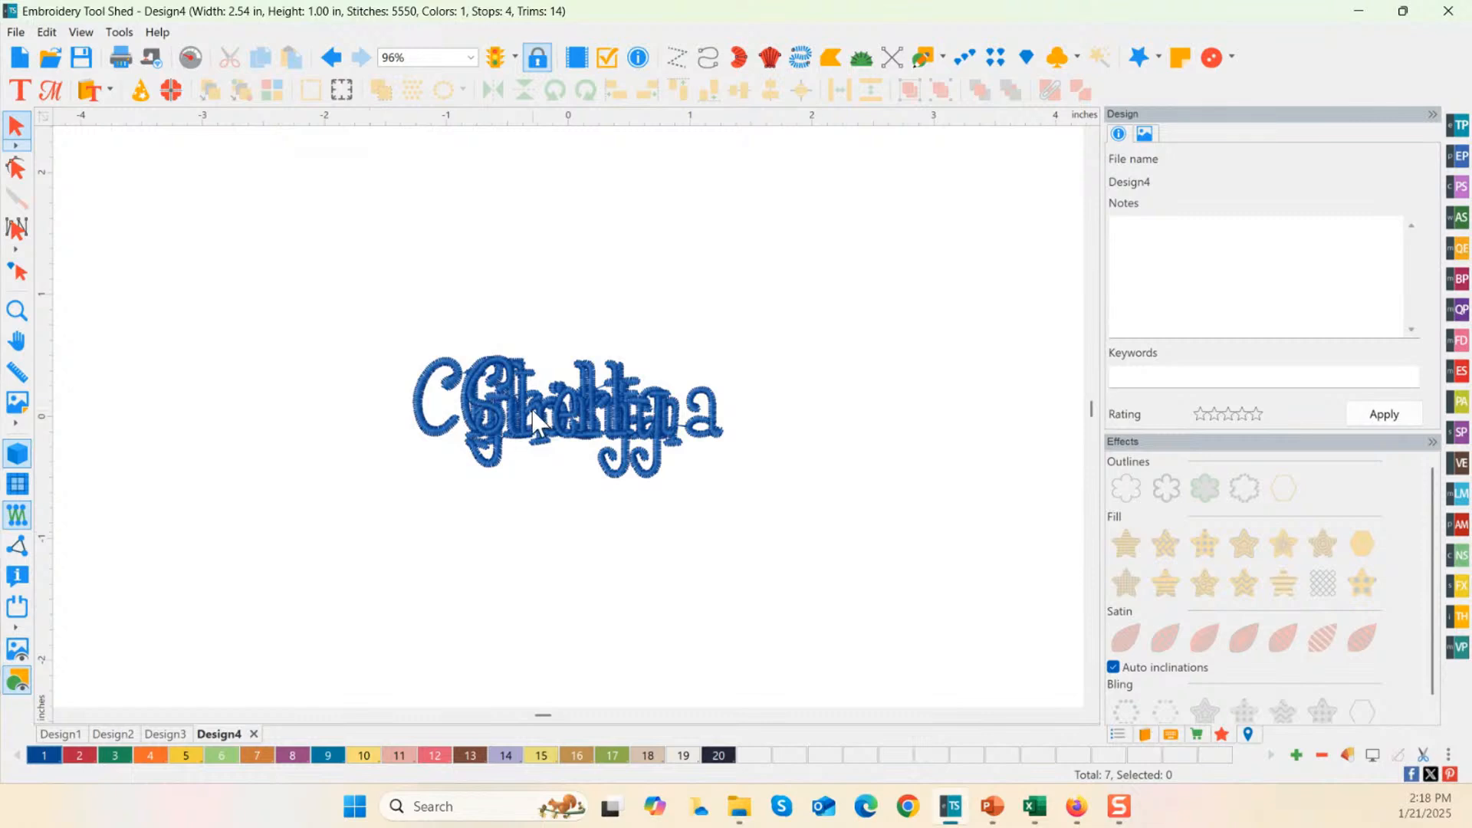
Step: Open the design's sequence list and select each of the four name groups in turn
click(1117, 734)
click(1187, 476)
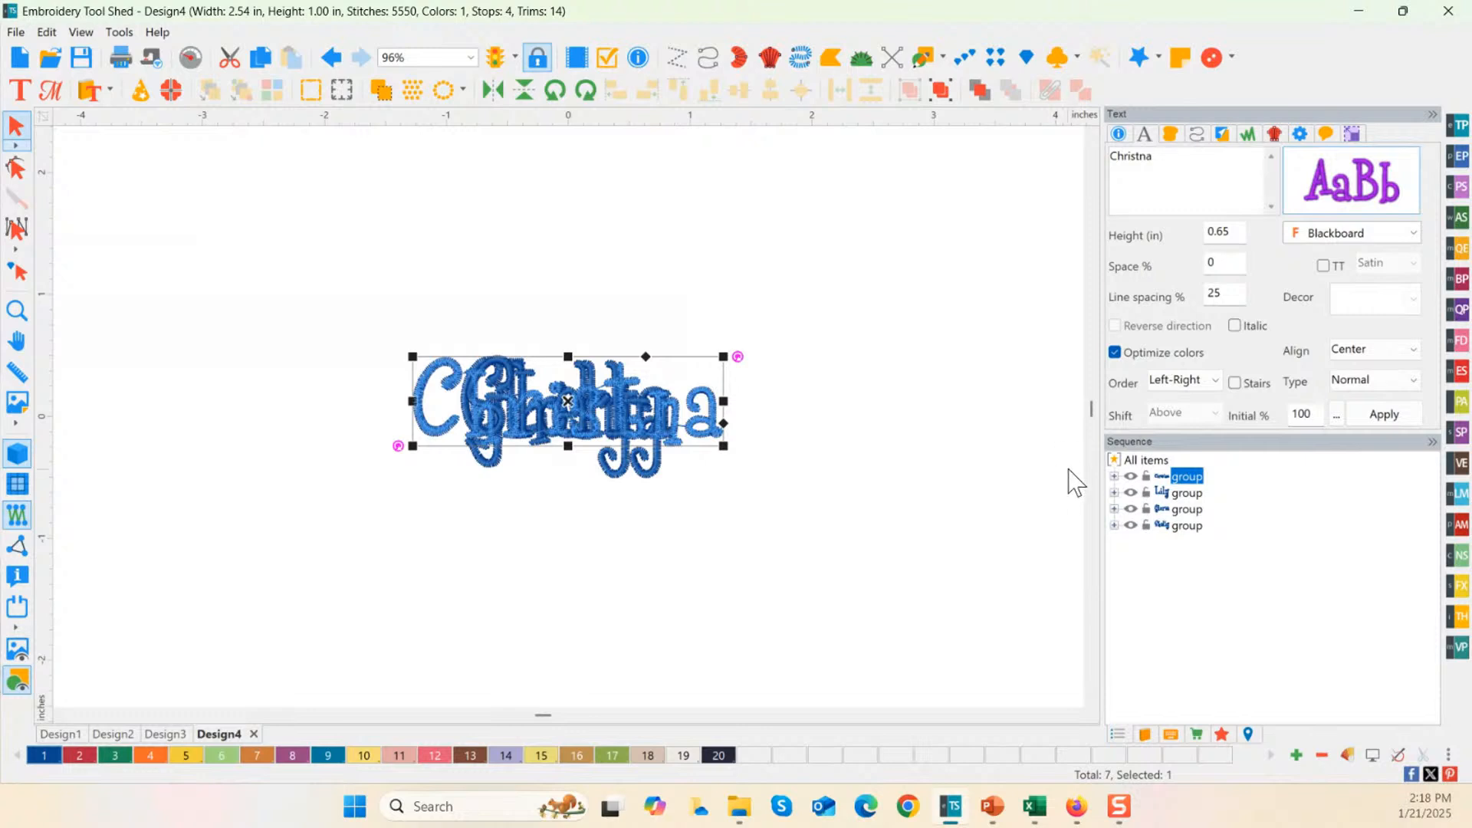
click(1187, 494)
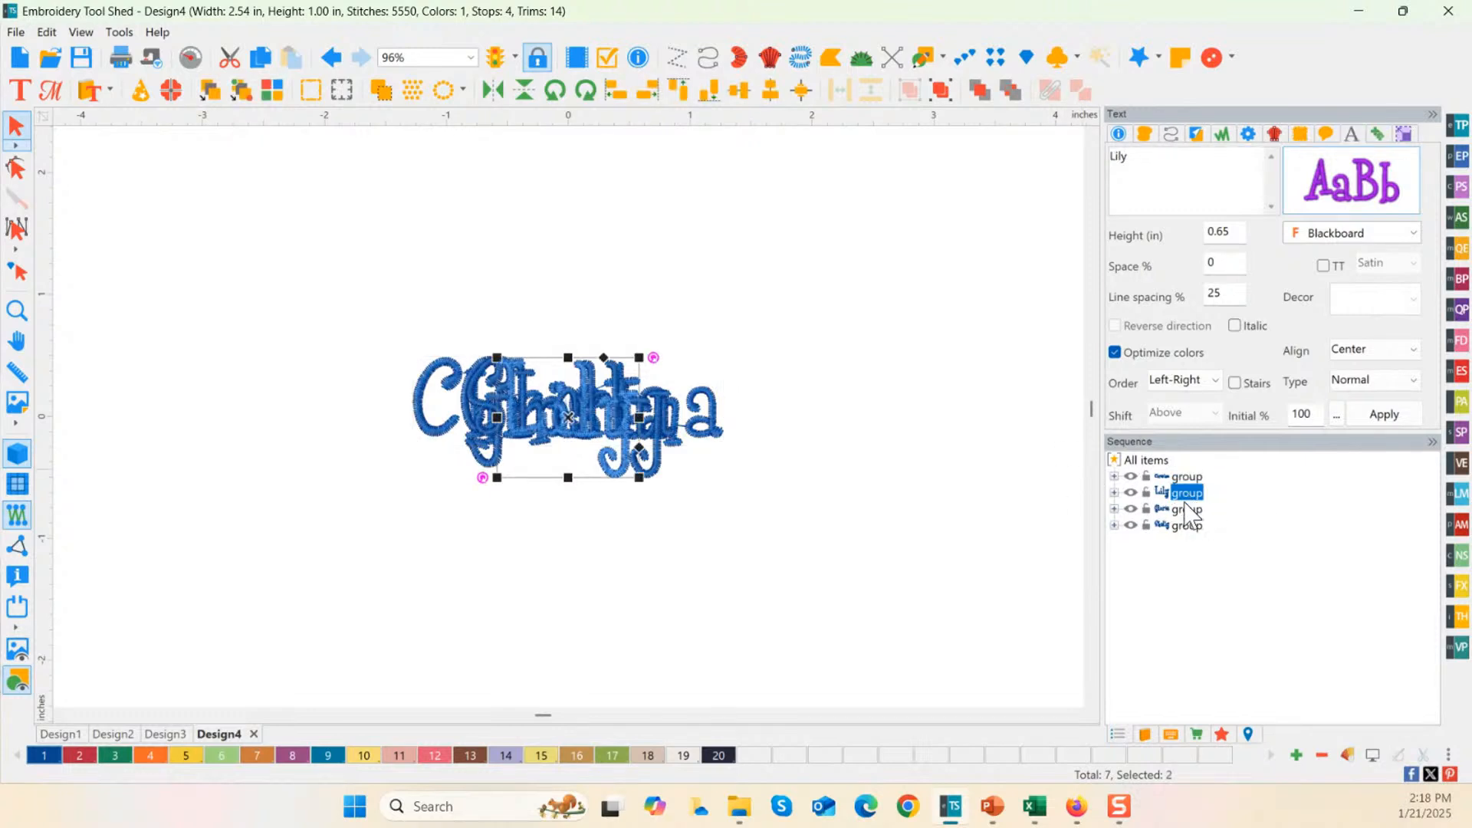
click(1186, 510)
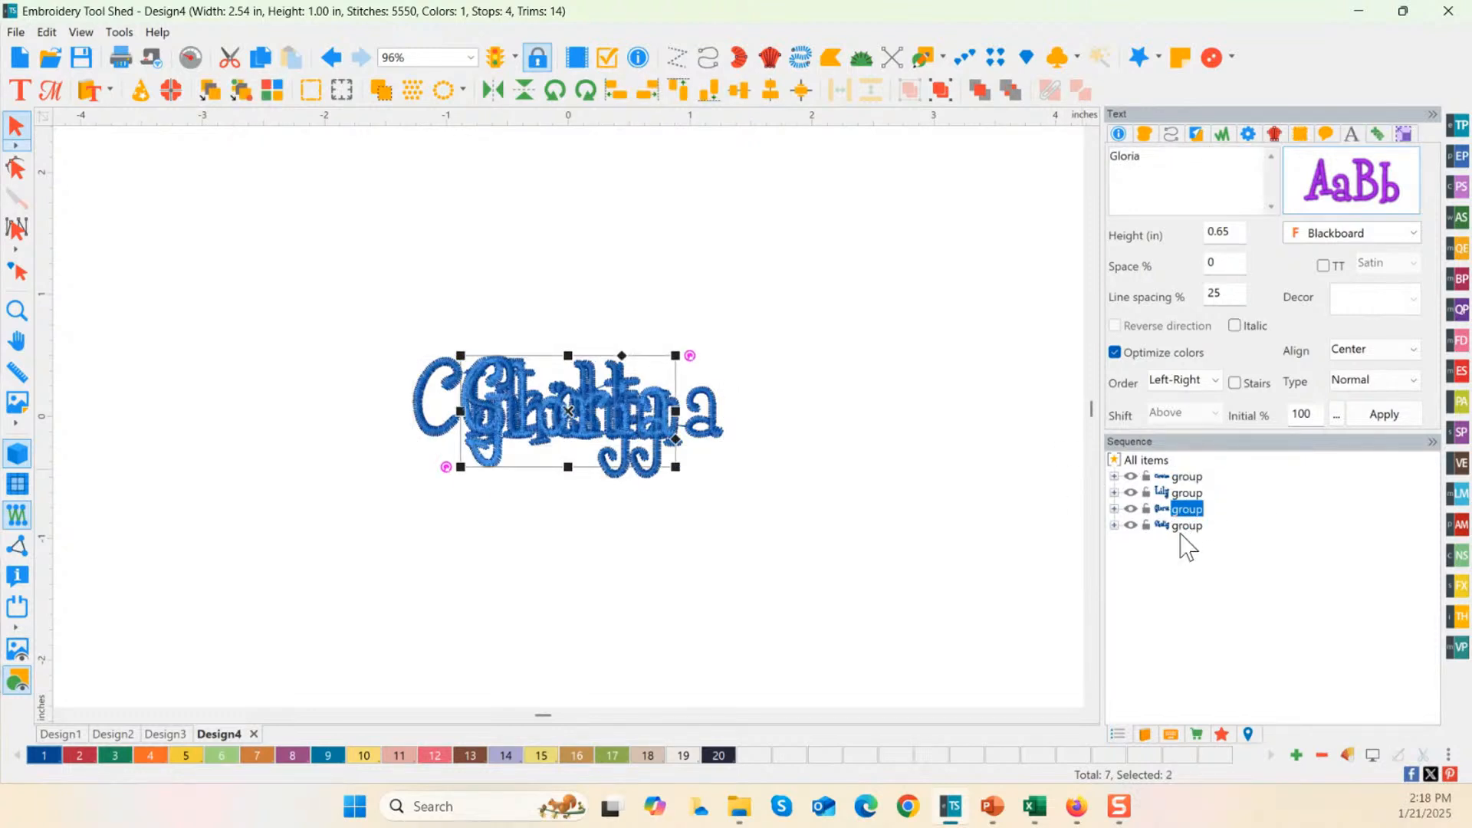
click(1186, 526)
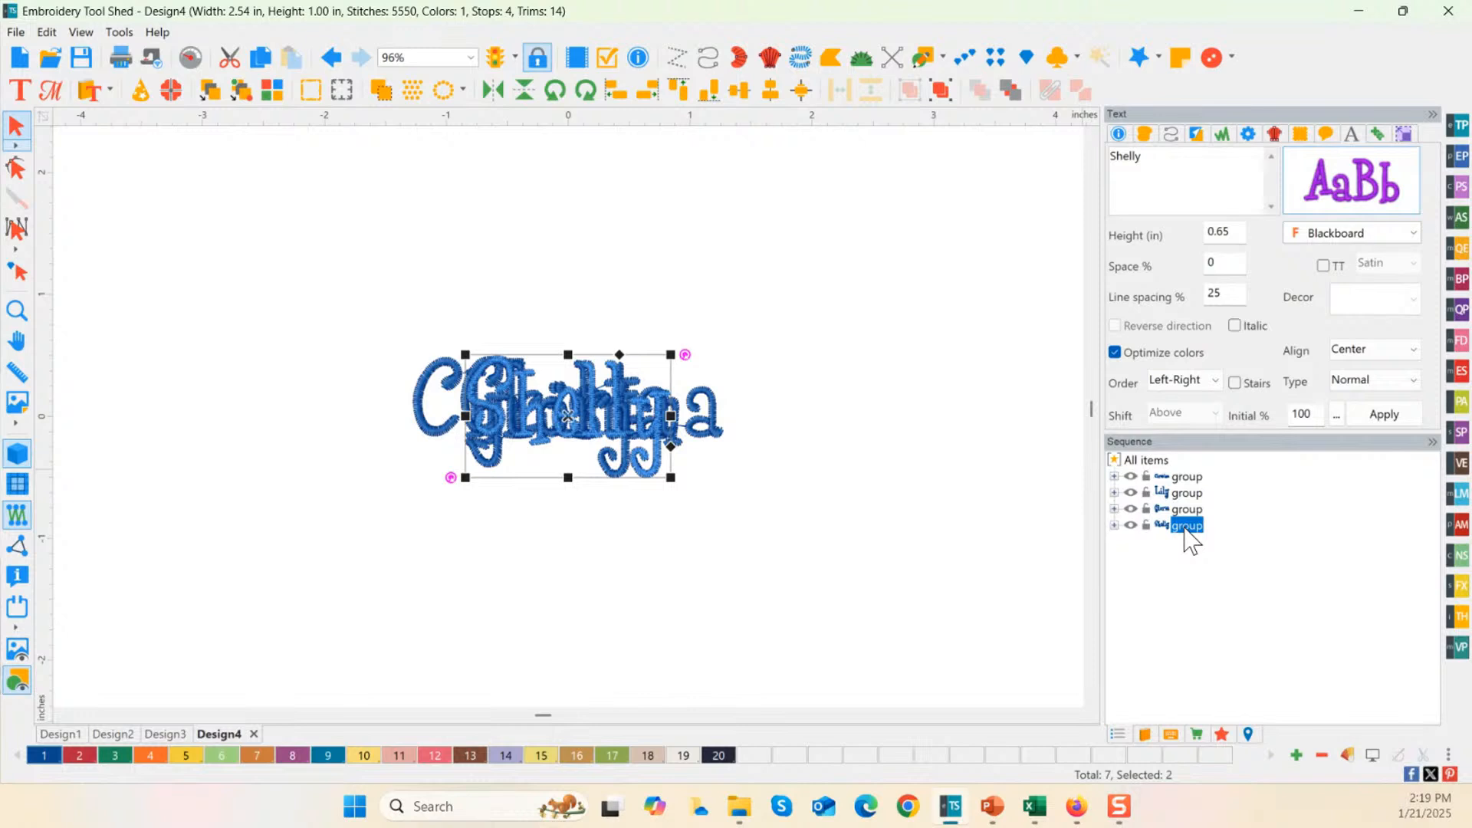
Step: Hide the first three name groups to view the fourth name alone, and hide the fourth as well
click(1132, 476)
click(1132, 492)
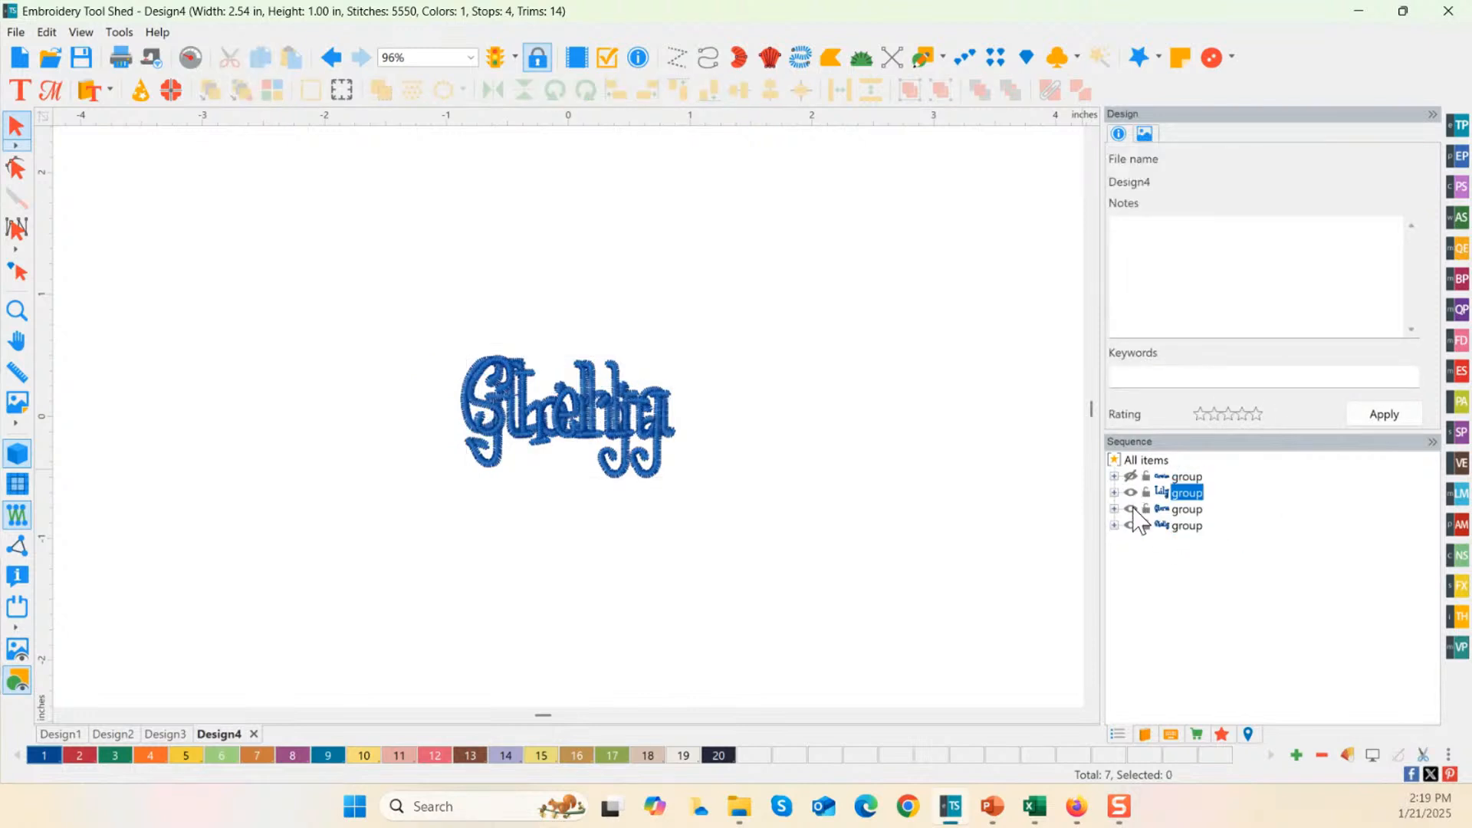
click(1132, 509)
click(1136, 527)
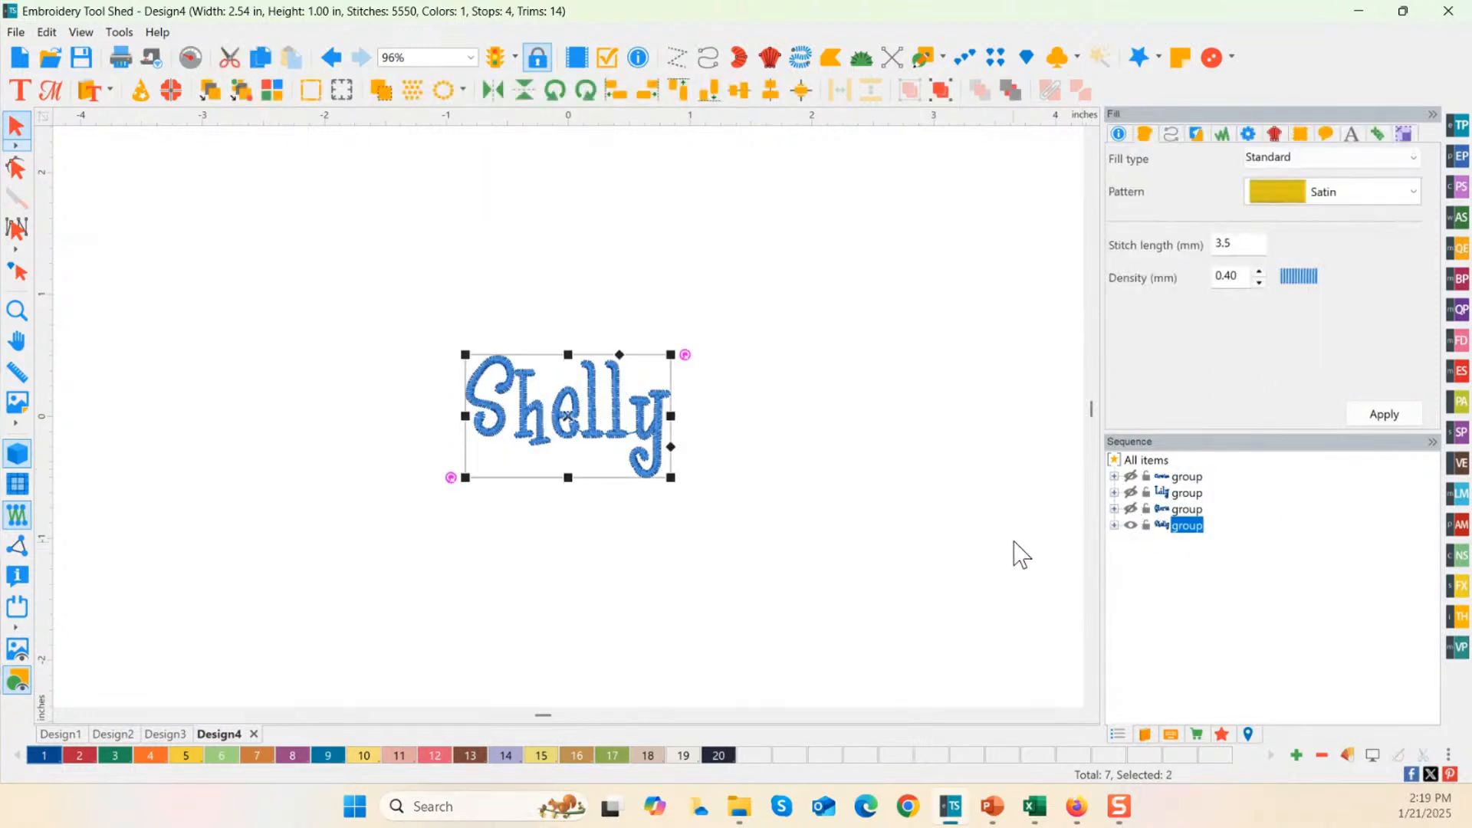
click(1131, 524)
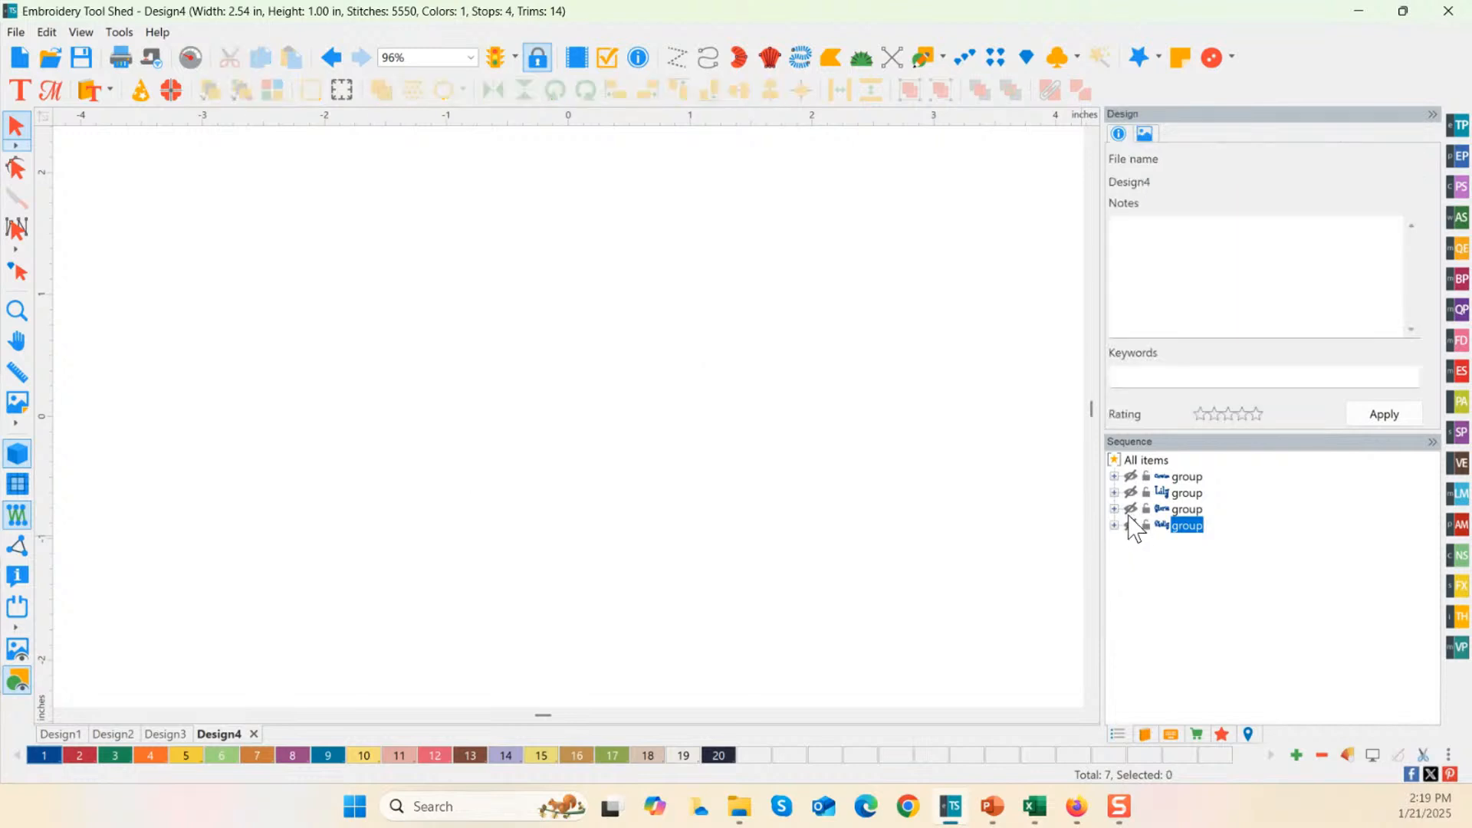
Step: Show and hide the third and second name groups in turn to view each name by itself
click(1131, 509)
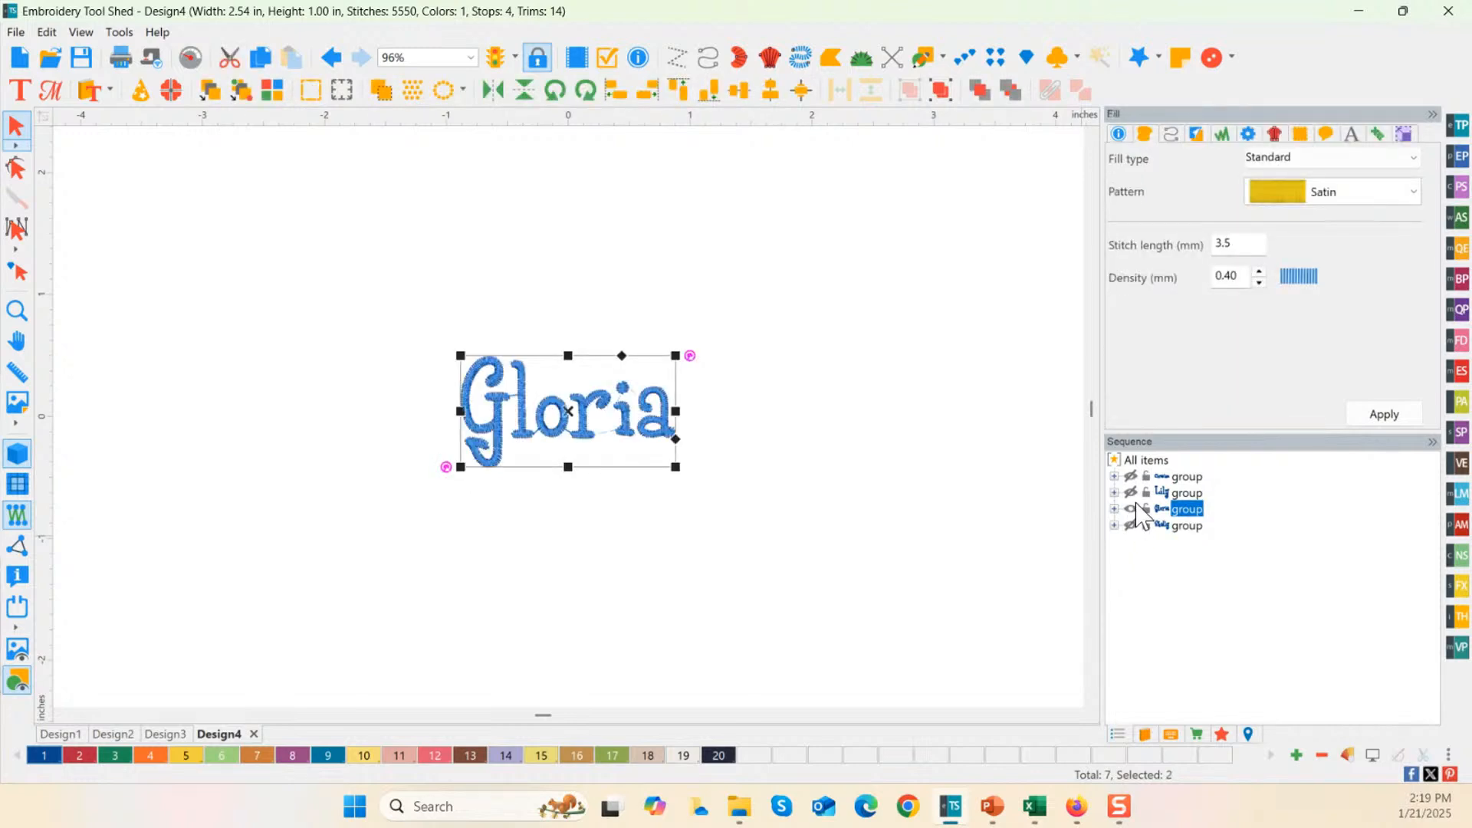
click(1132, 509)
click(1132, 492)
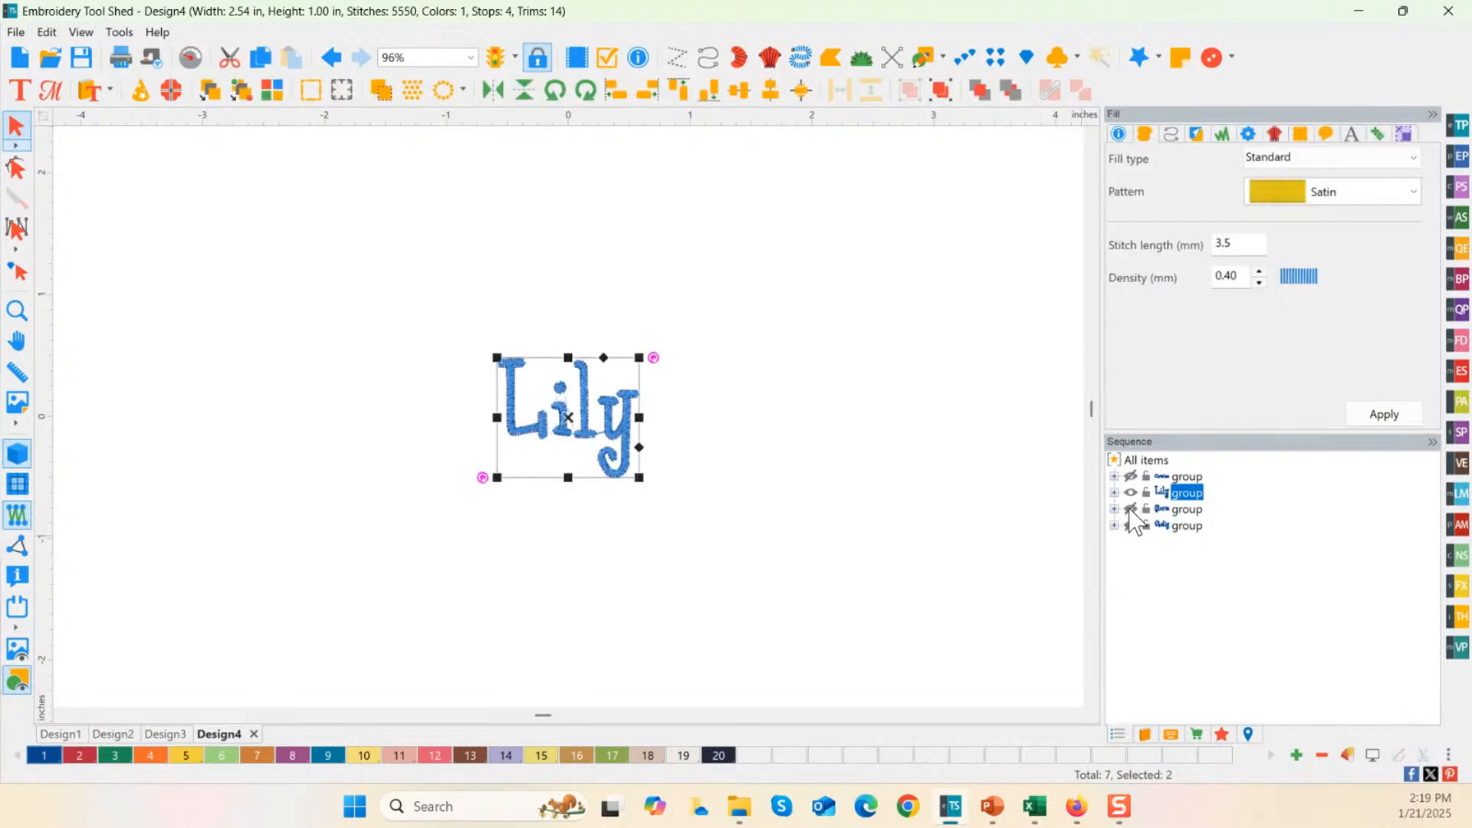
click(1131, 509)
click(1131, 492)
click(1129, 509)
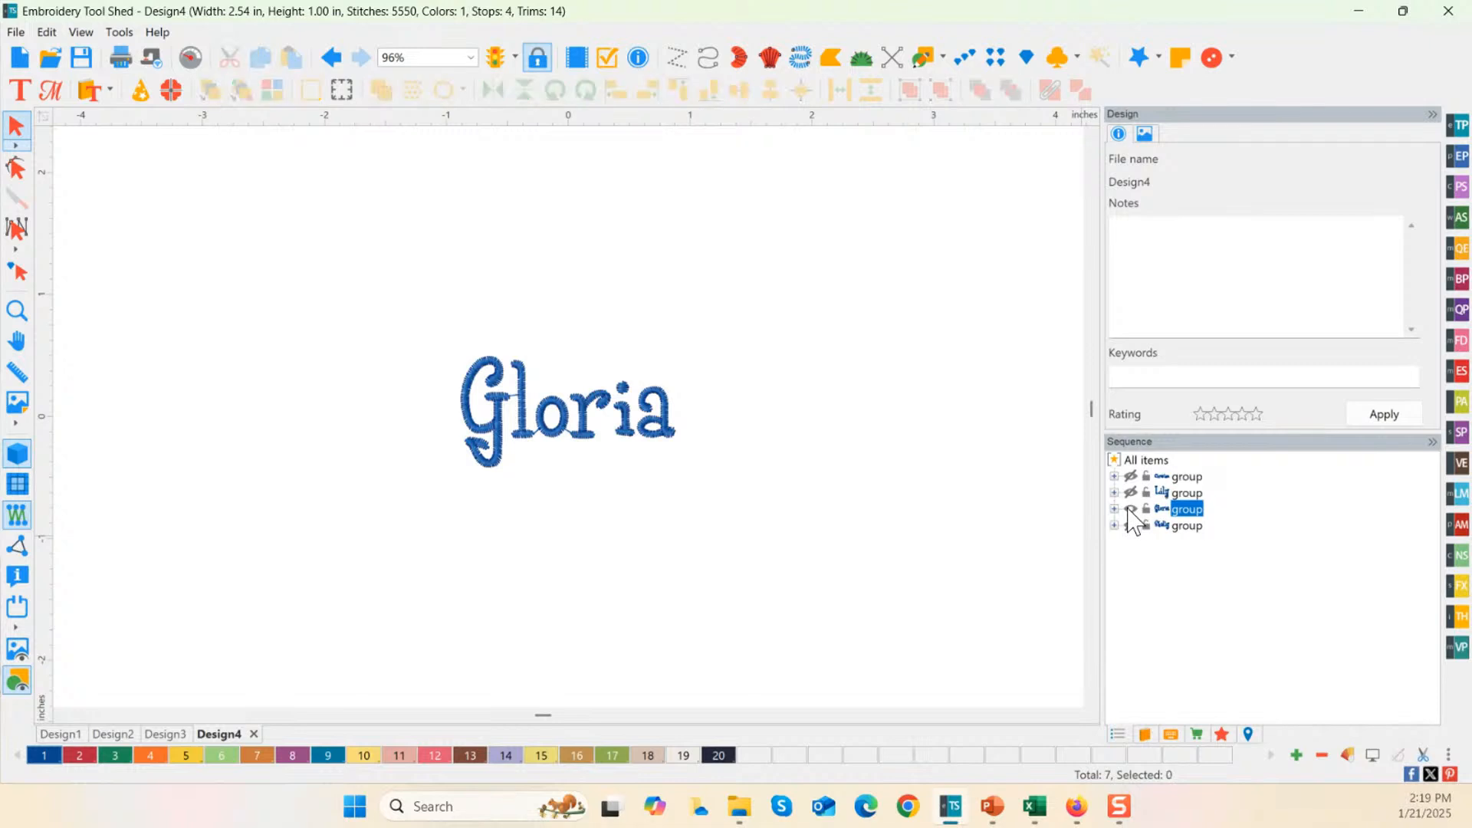
click(1129, 509)
Step: Show the first name group on its own and make the other three name groups visible again
click(1132, 476)
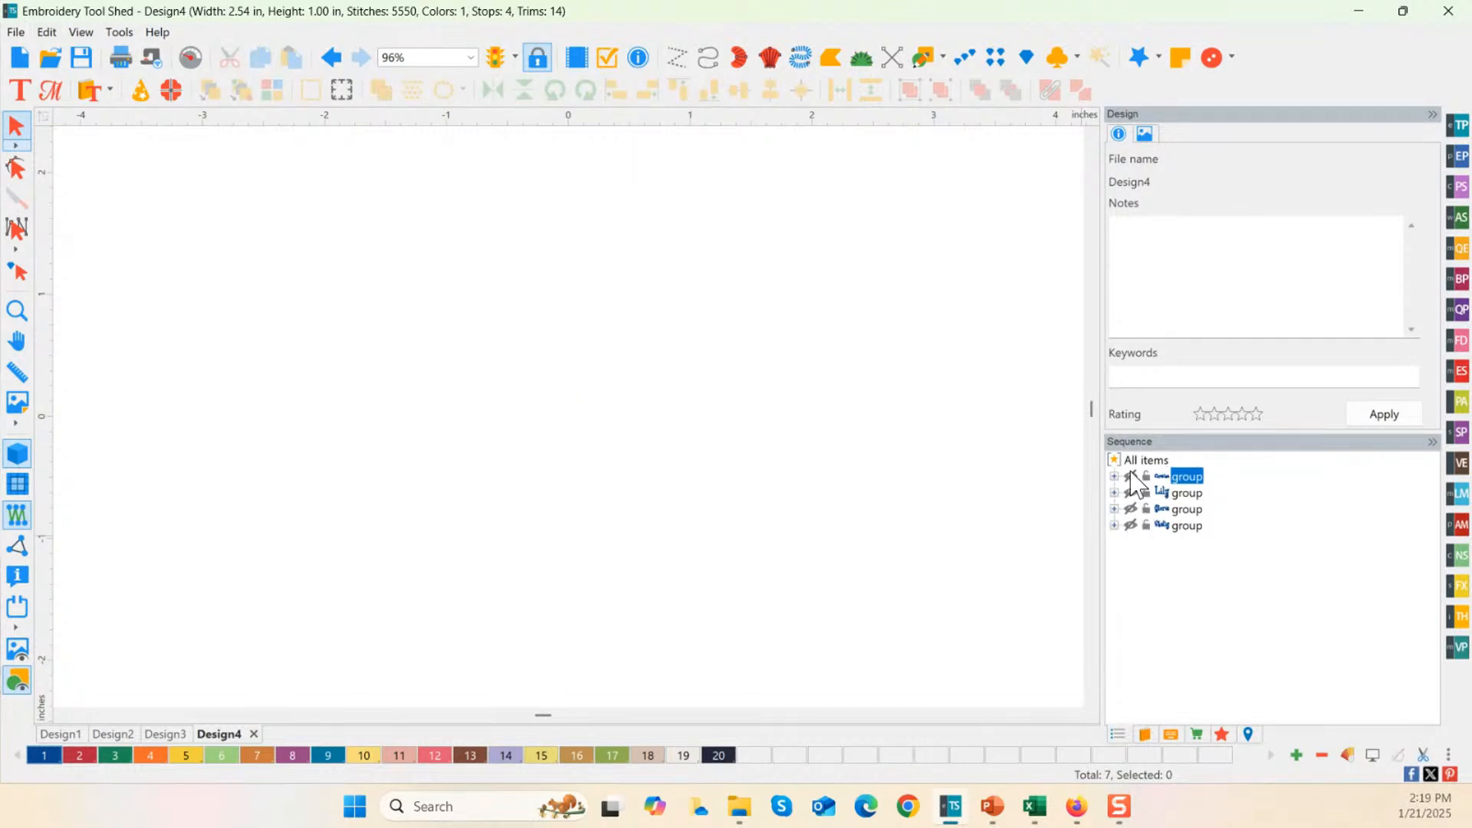
click(1131, 476)
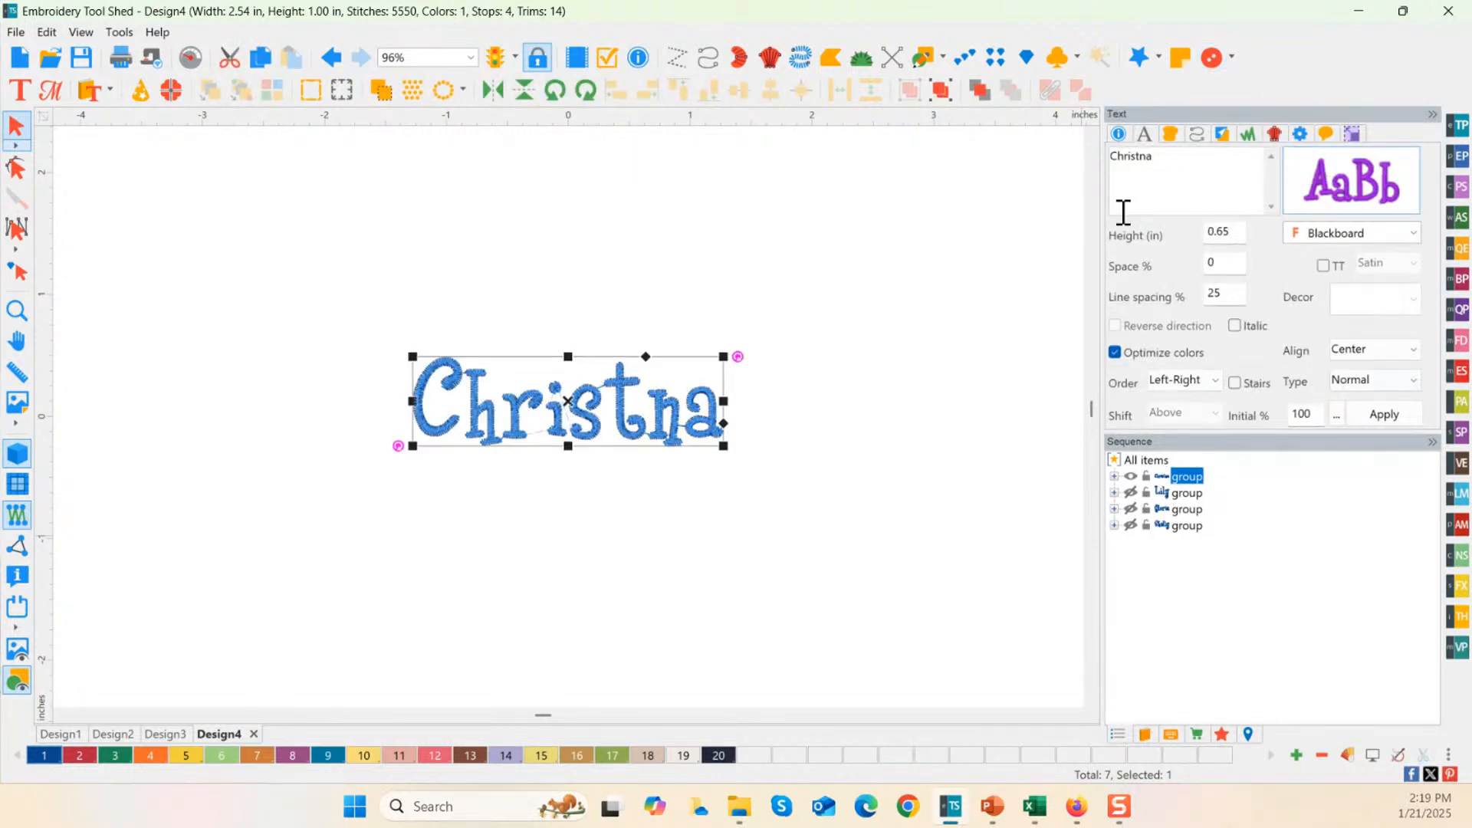
click(1132, 509)
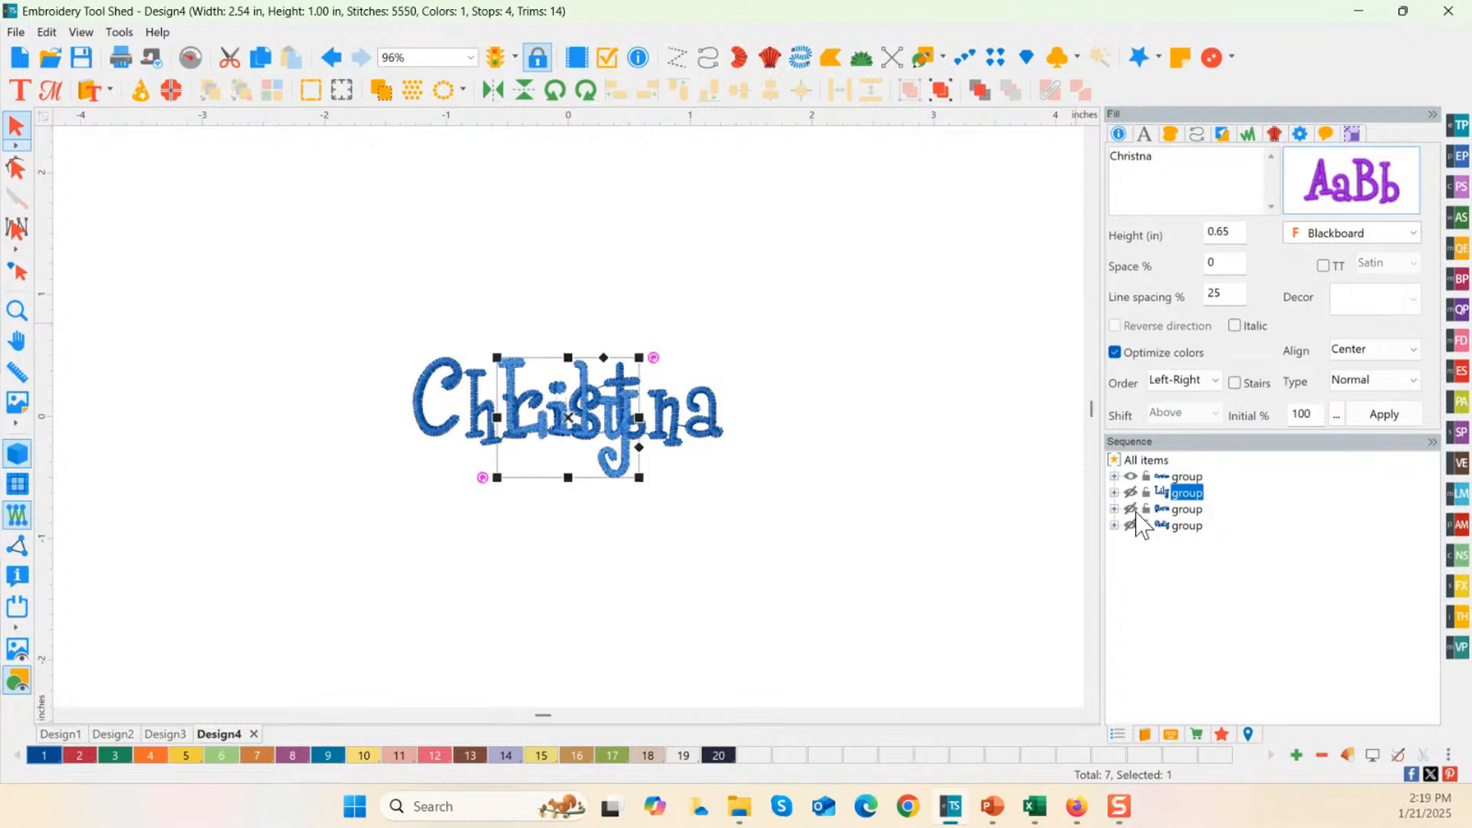
click(1131, 525)
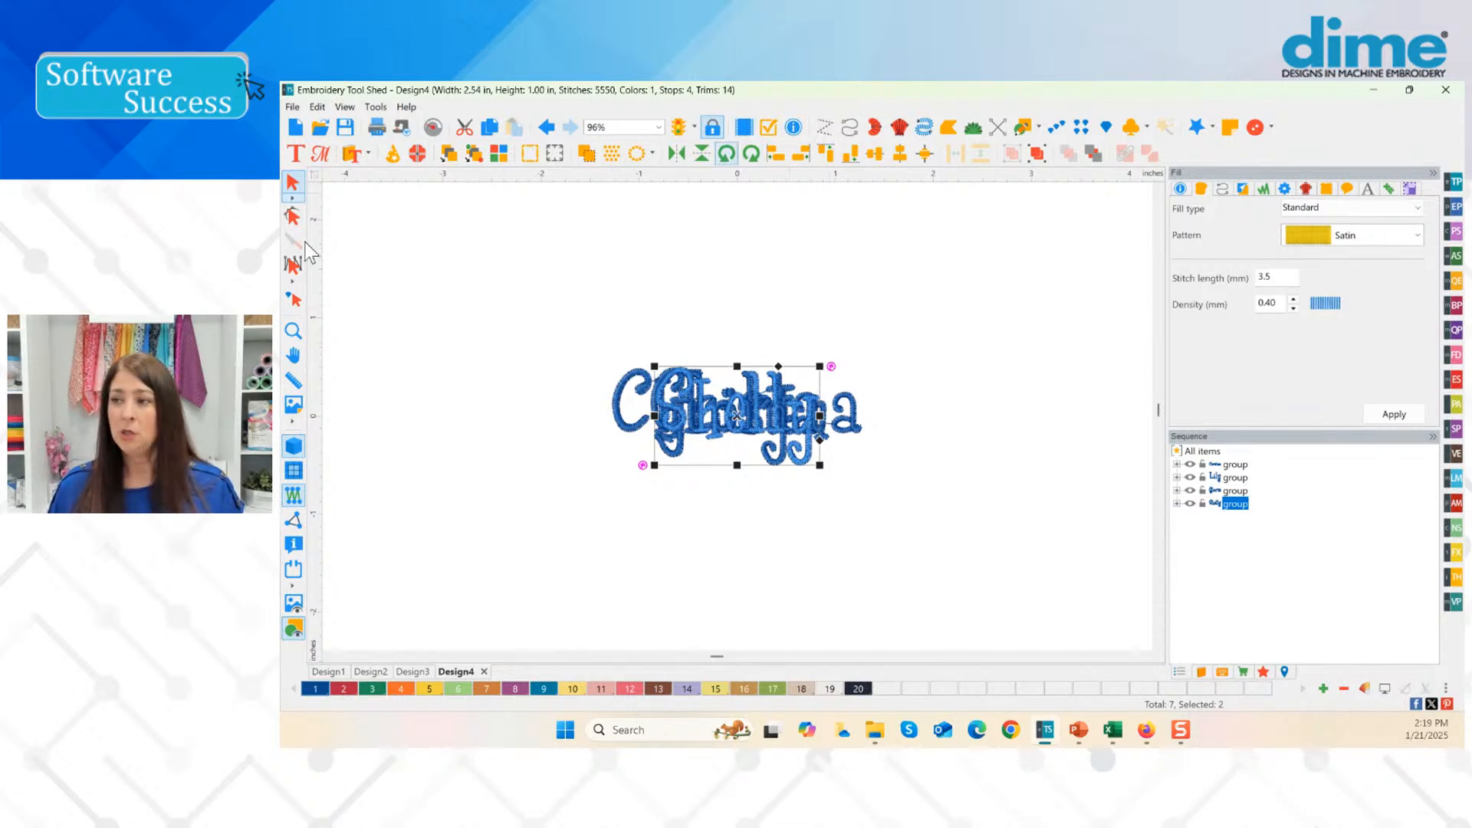
Step: Recolor the second and fourth name groups in the sequence with the Cranberry thread, palette color 2
click(1236, 465)
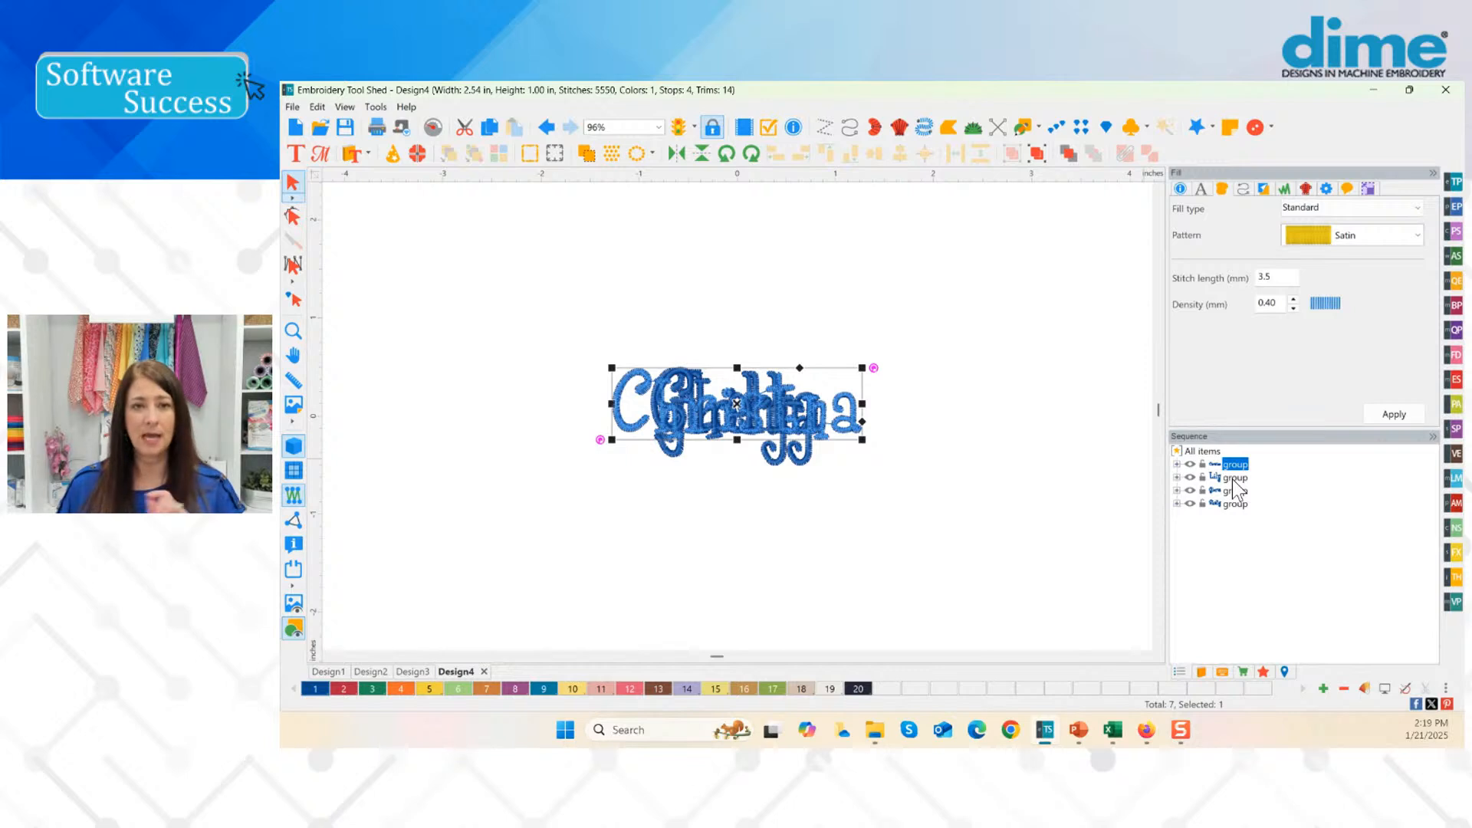
click(1235, 477)
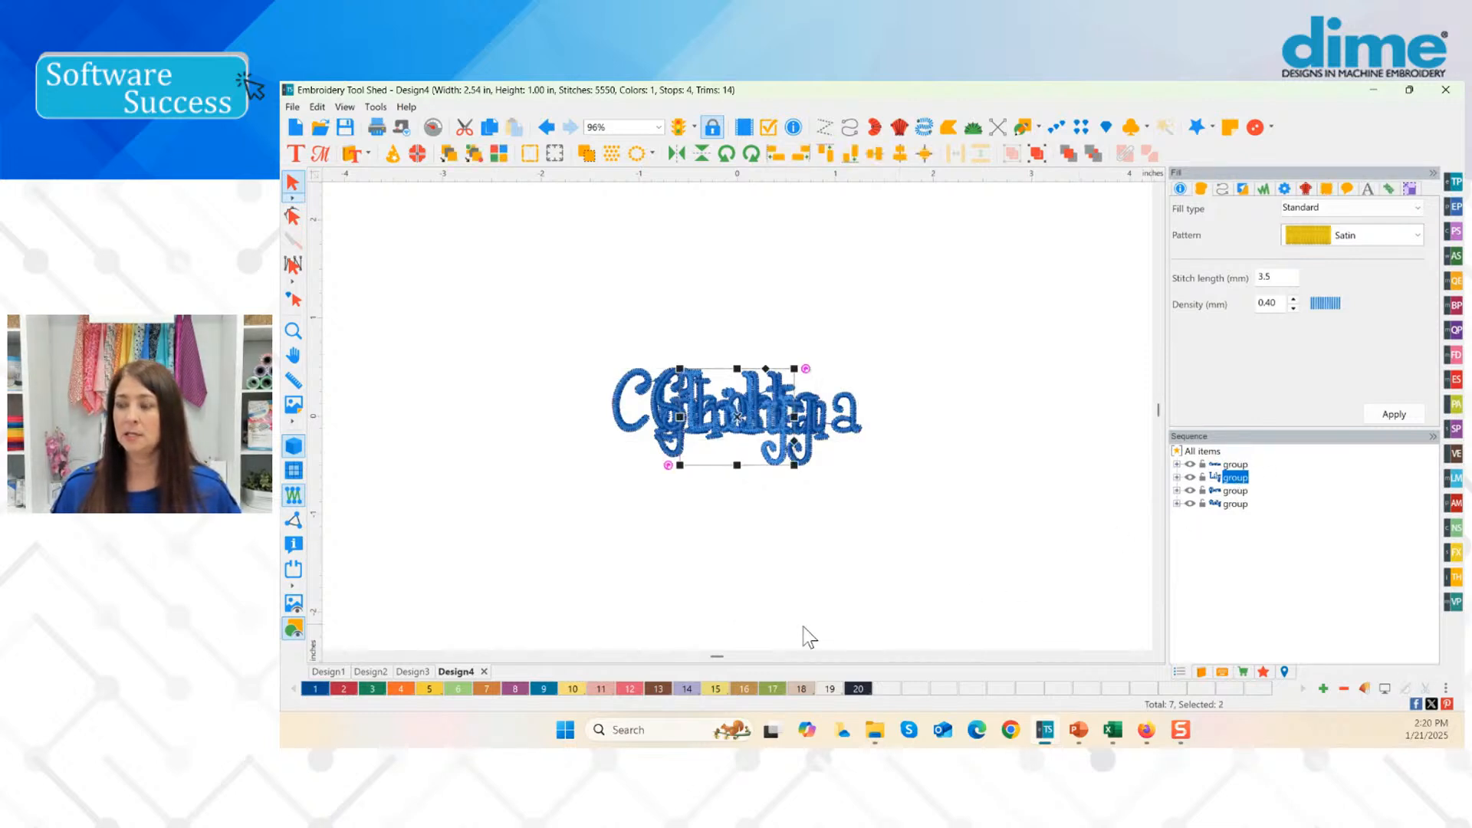
click(342, 690)
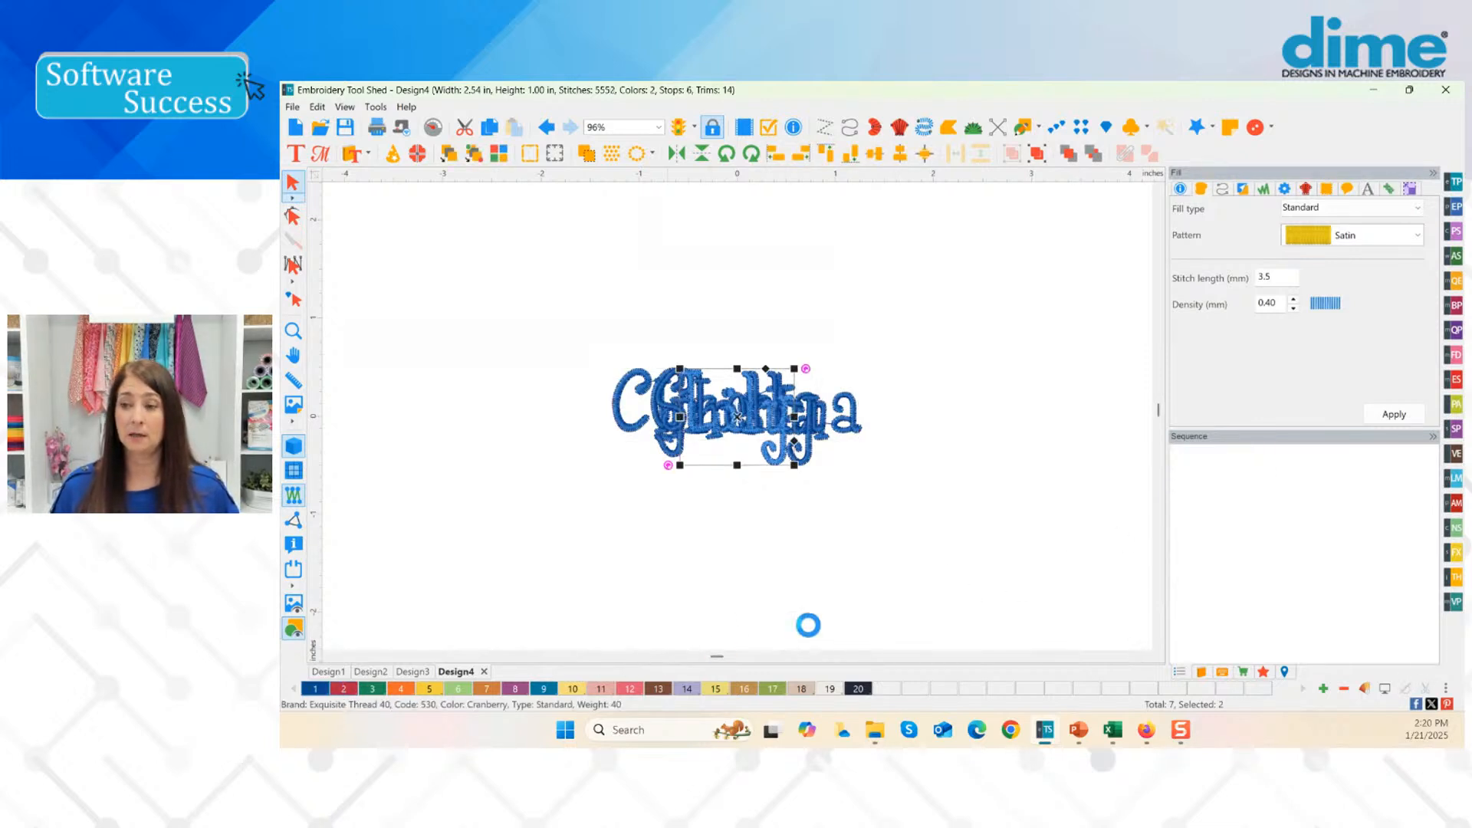
click(1235, 504)
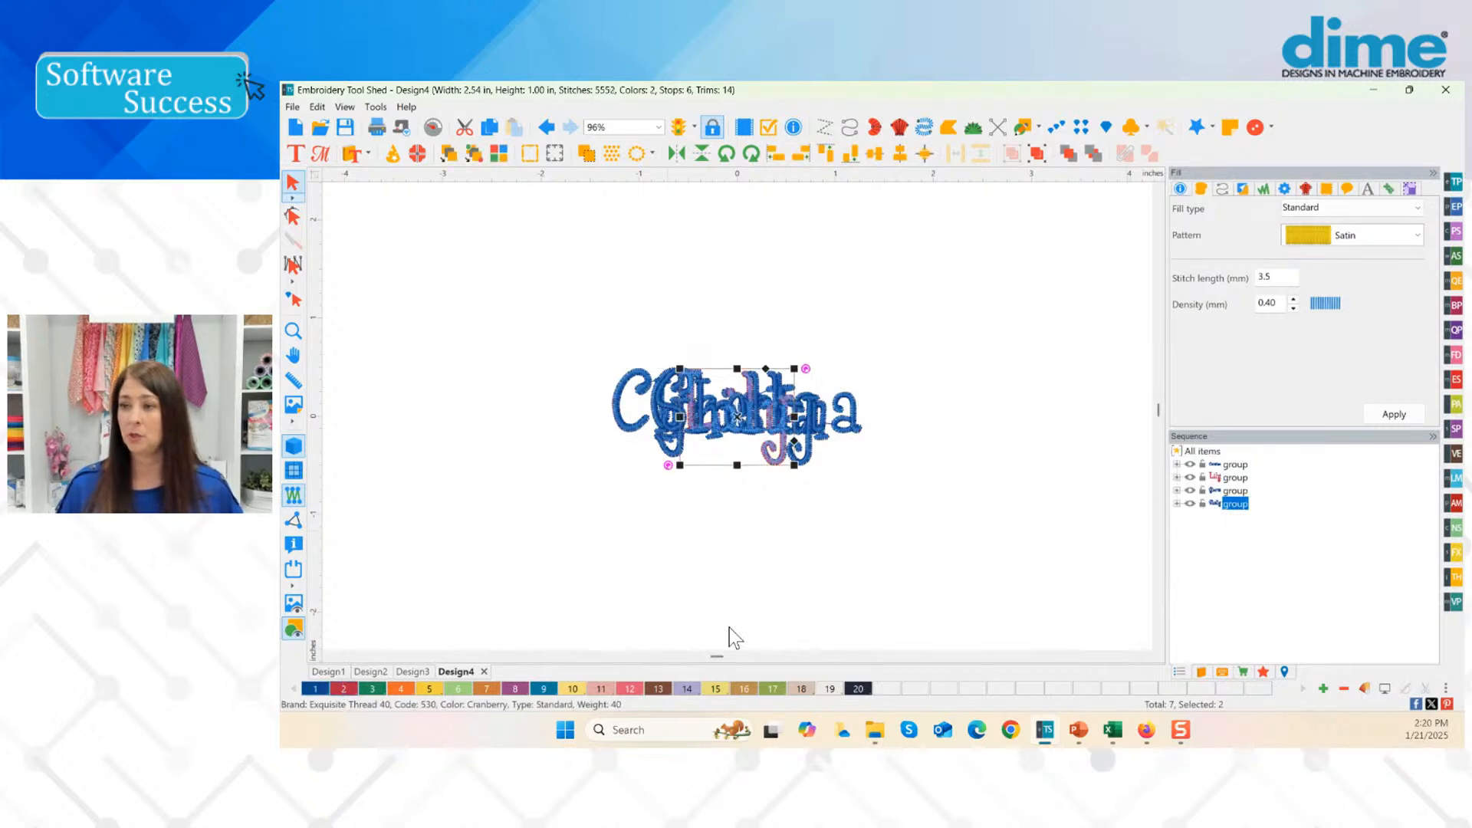
click(336, 689)
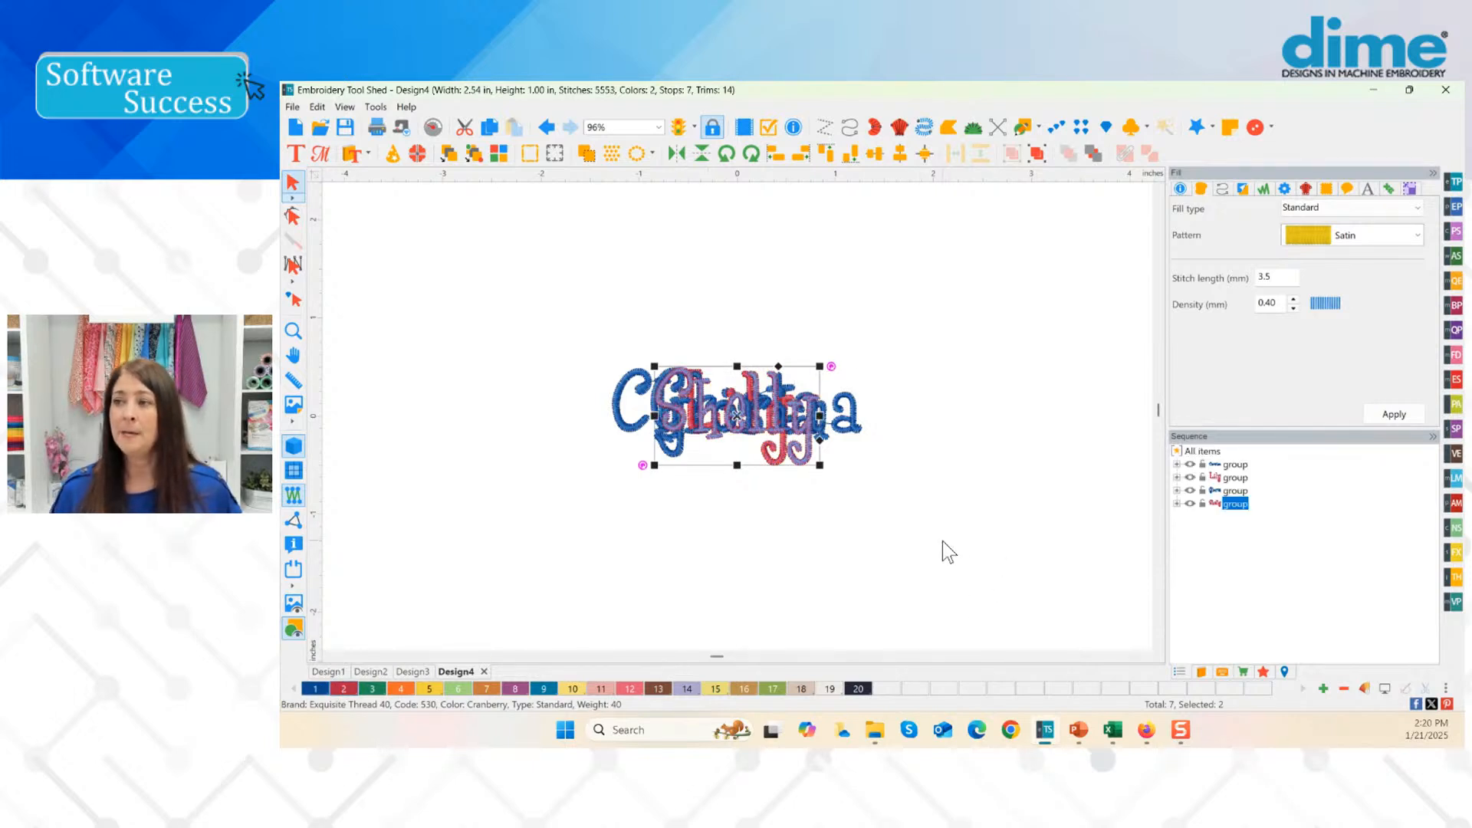
Step: Hide the second, third and fourth name groups to view the first name by itself
click(1192, 480)
click(1190, 477)
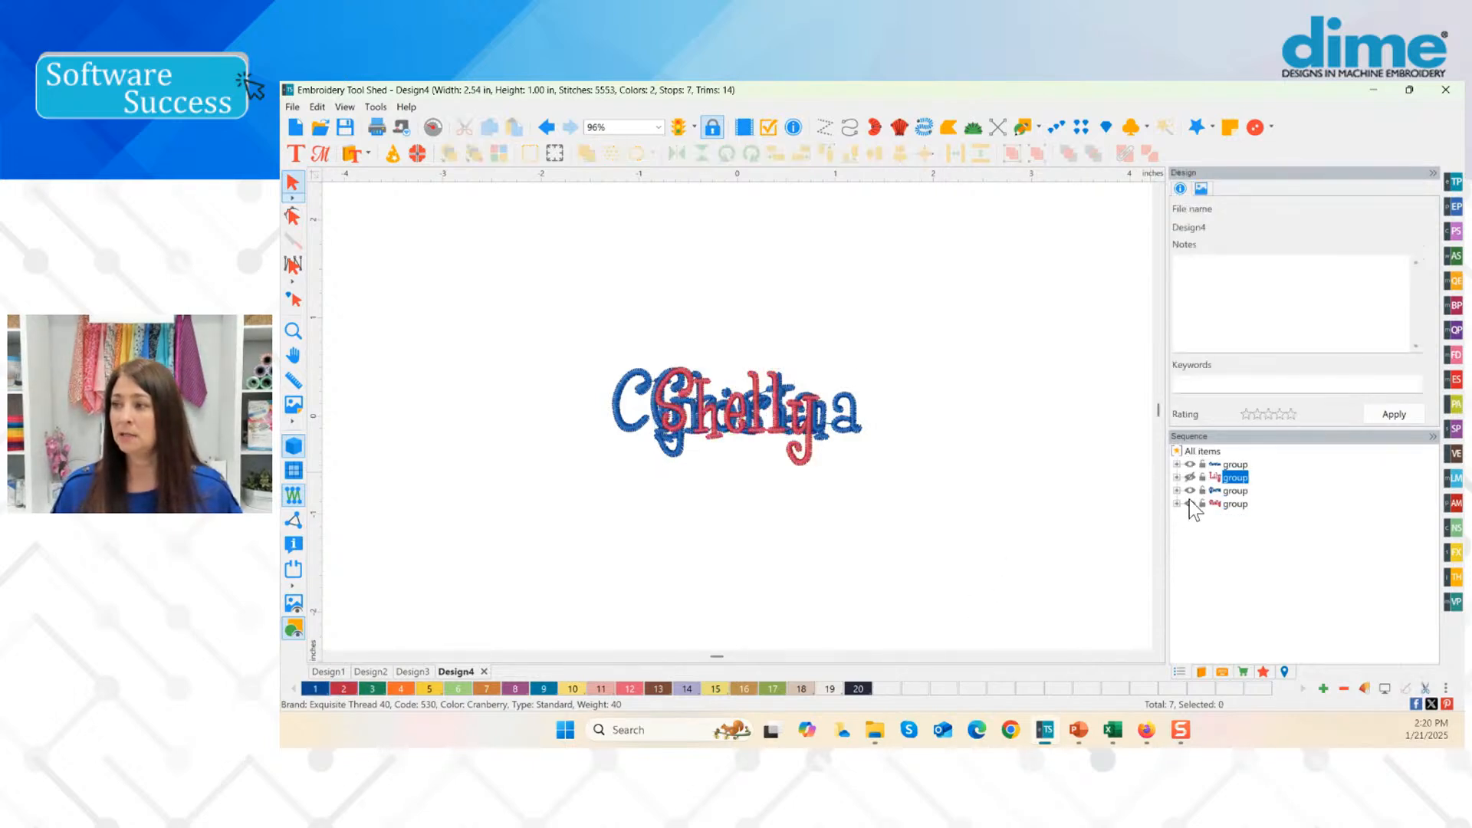
click(1189, 490)
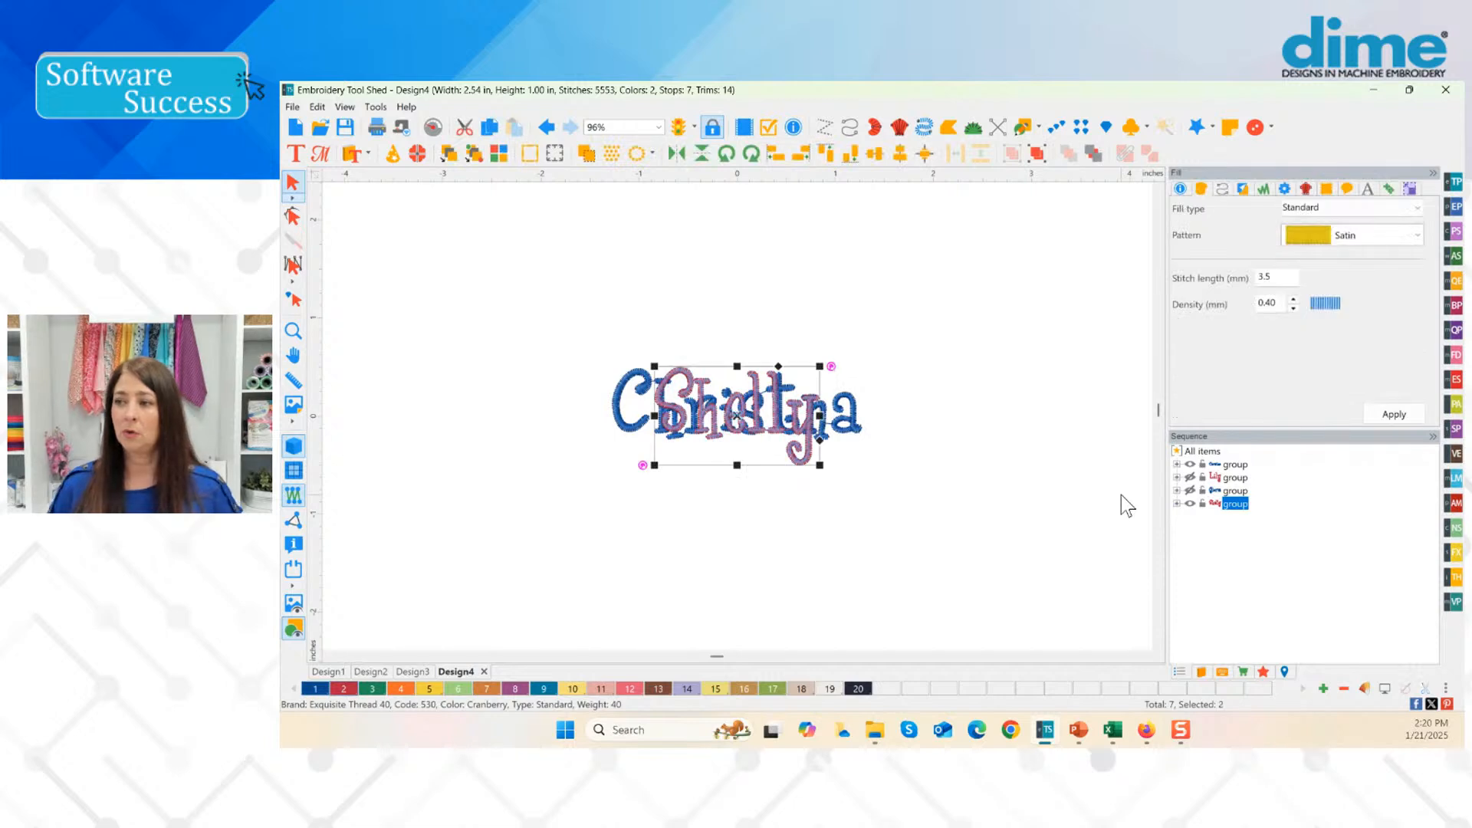
click(1190, 504)
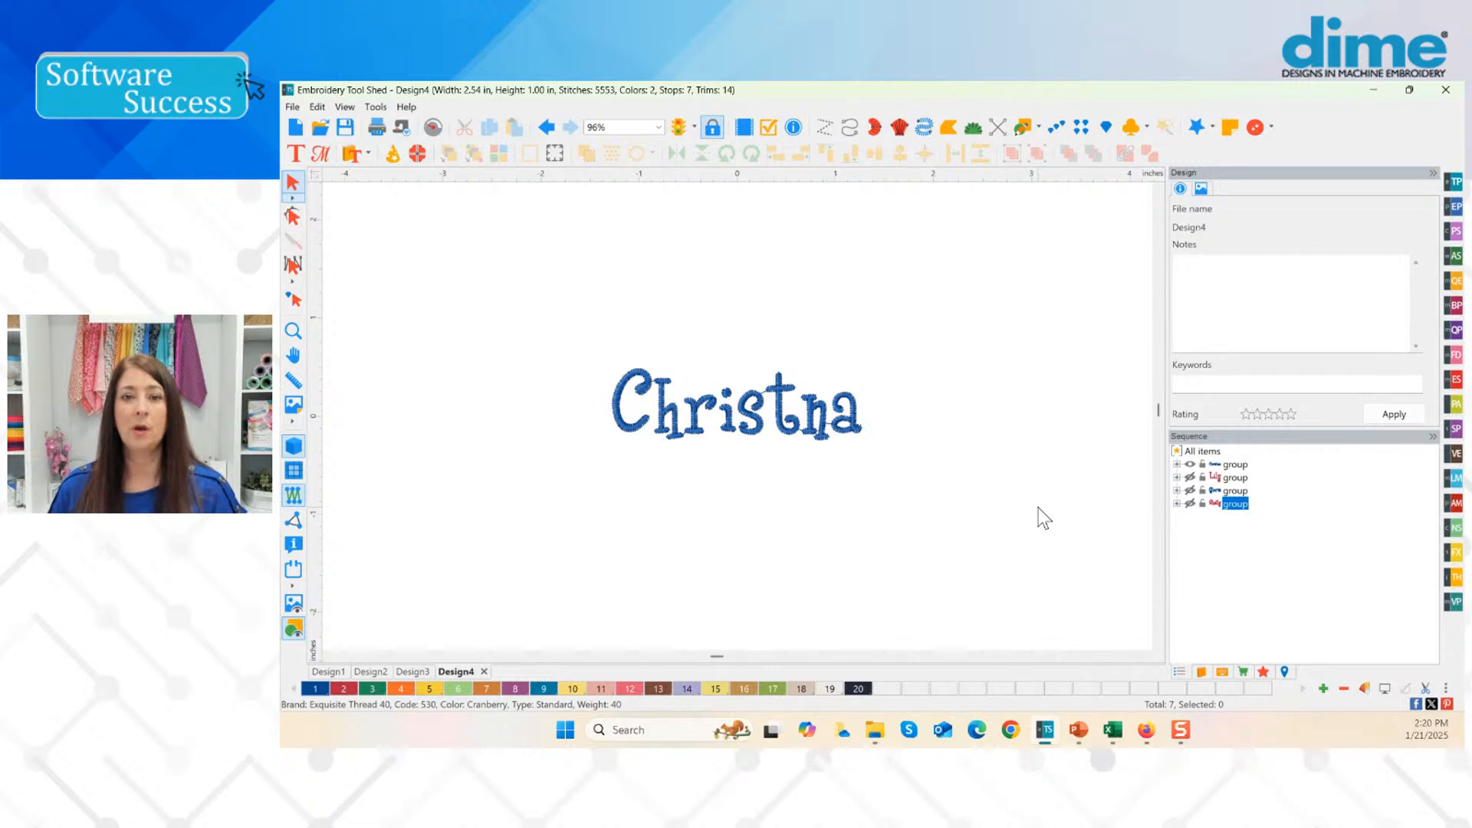
Step: Show the second name group over the first, select it in the design, and make the third and fourth groups visible again
click(1190, 477)
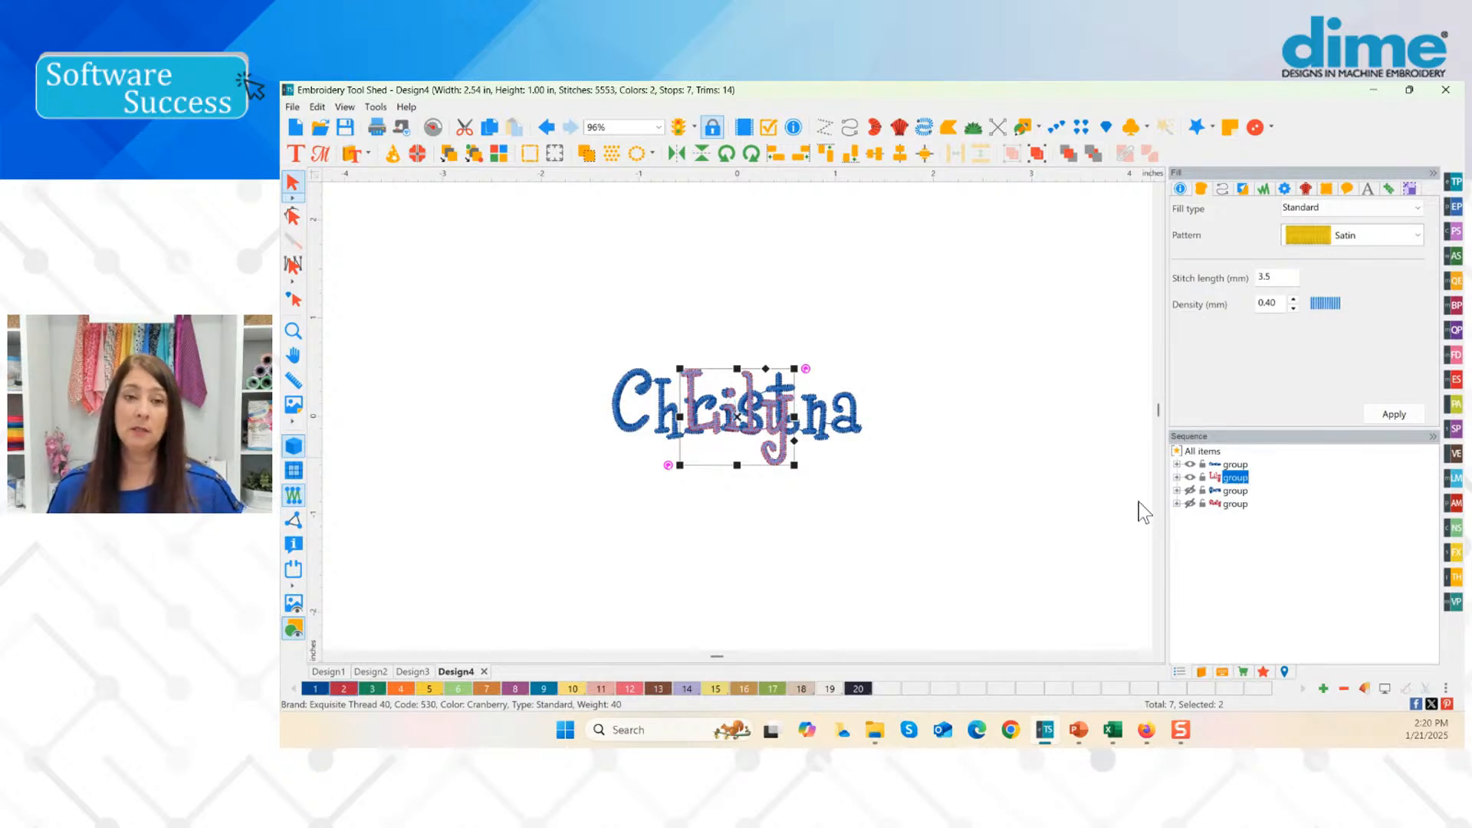
click(1064, 508)
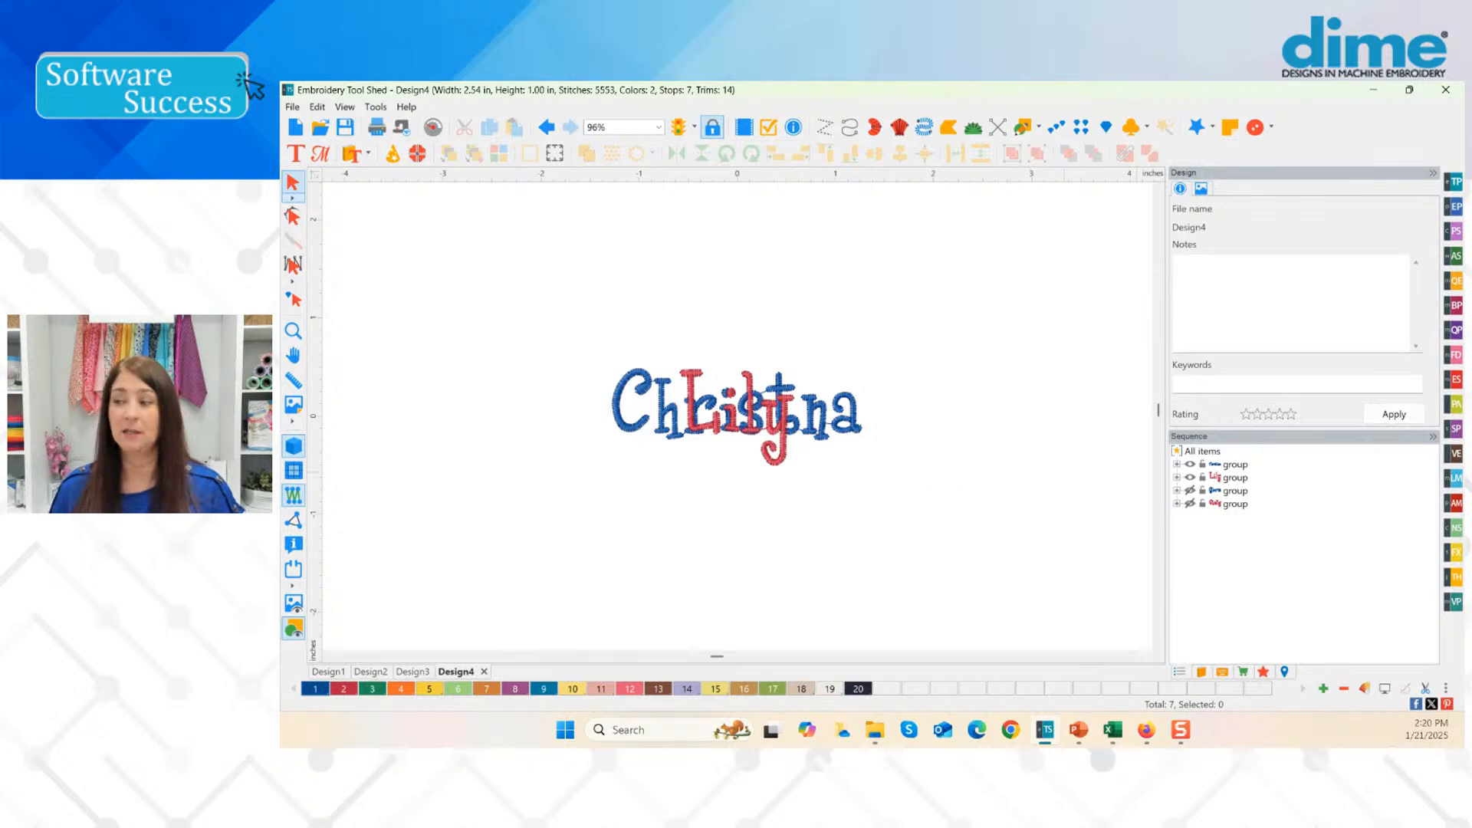
click(740, 409)
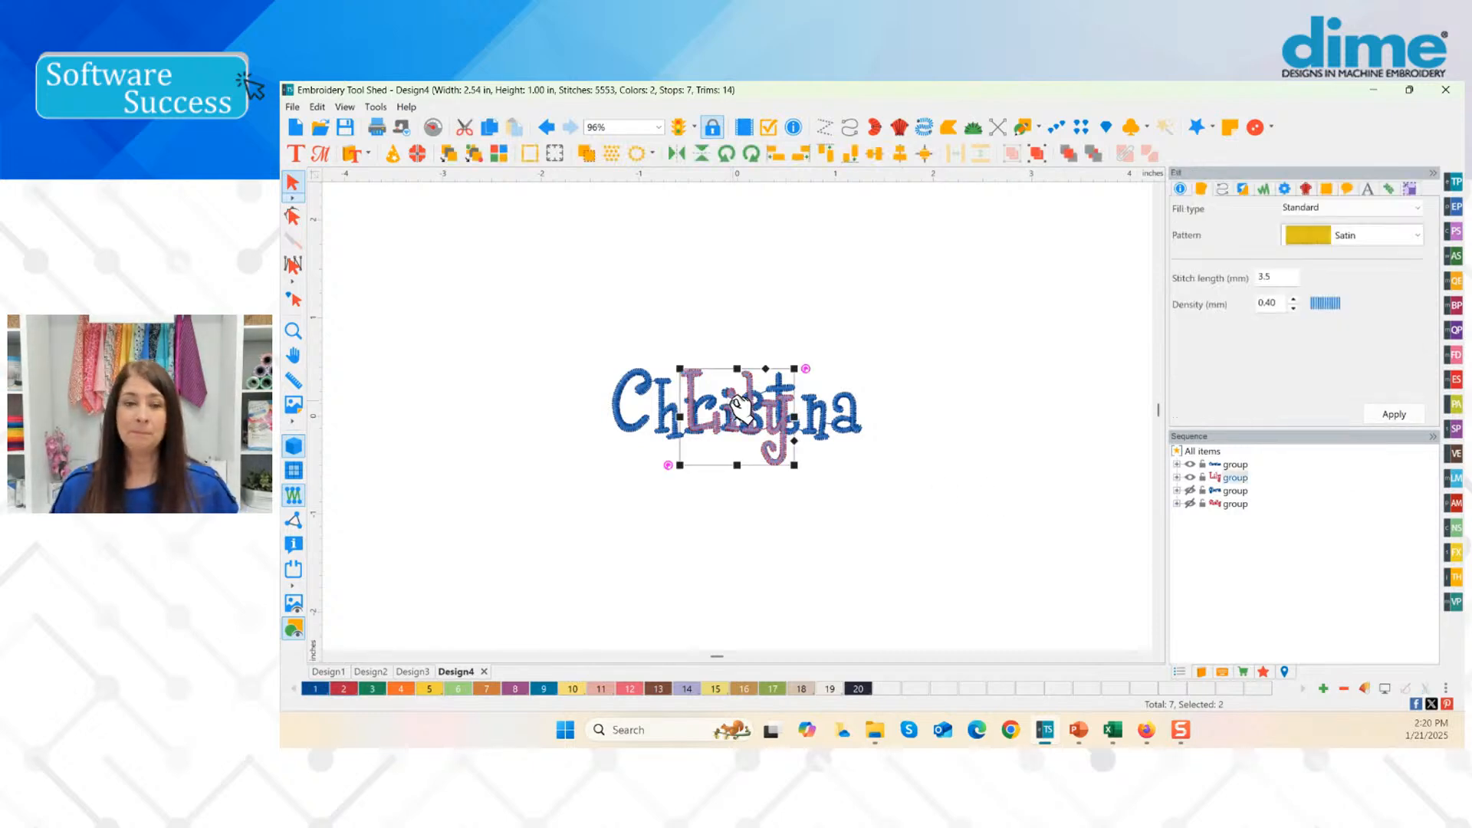
click(1189, 491)
click(1188, 503)
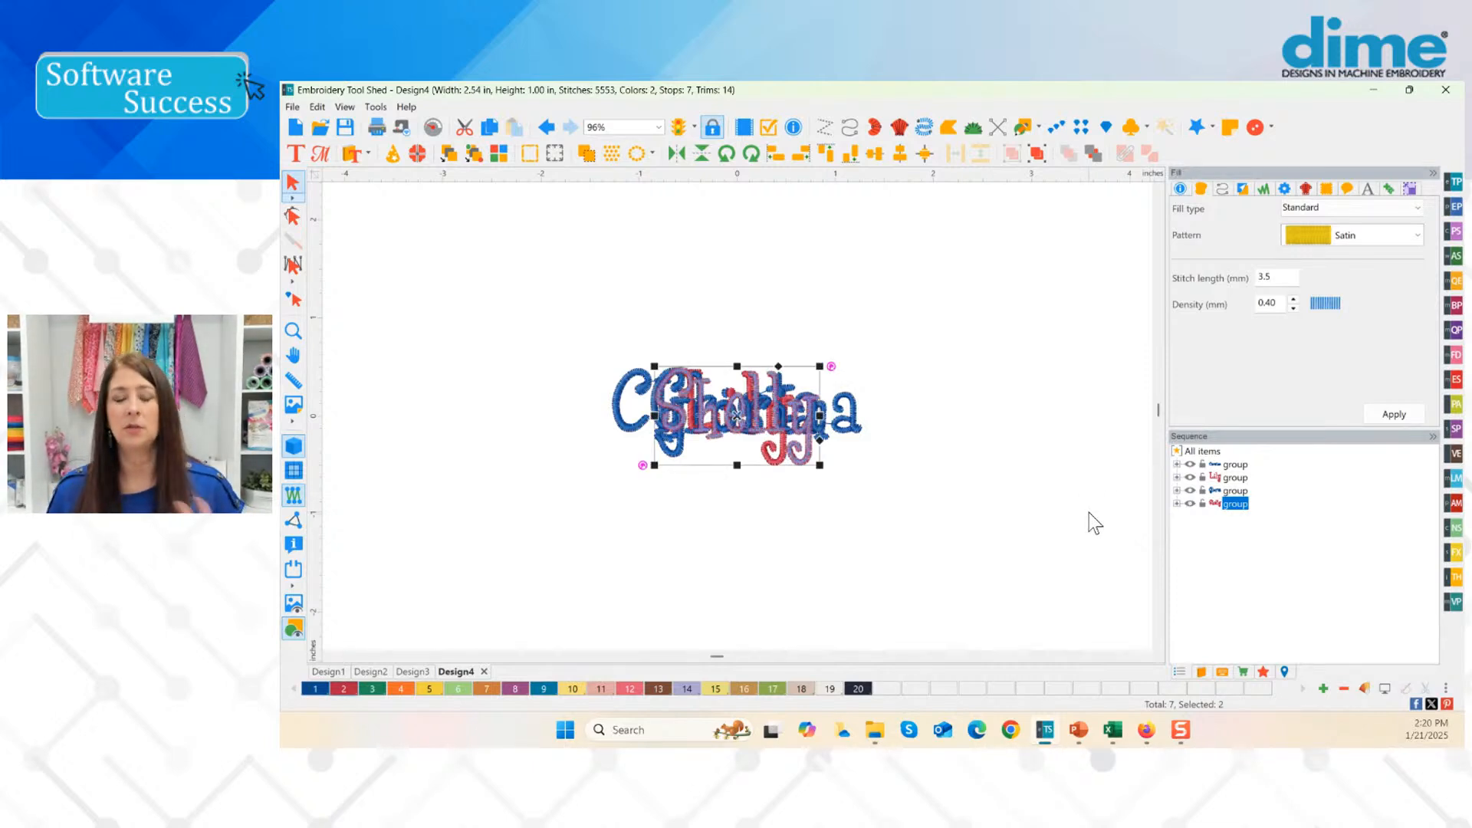
Step: Undo the thread recoloring and the generated name groups, going back to the original single name text
mouse_move(1108, 738)
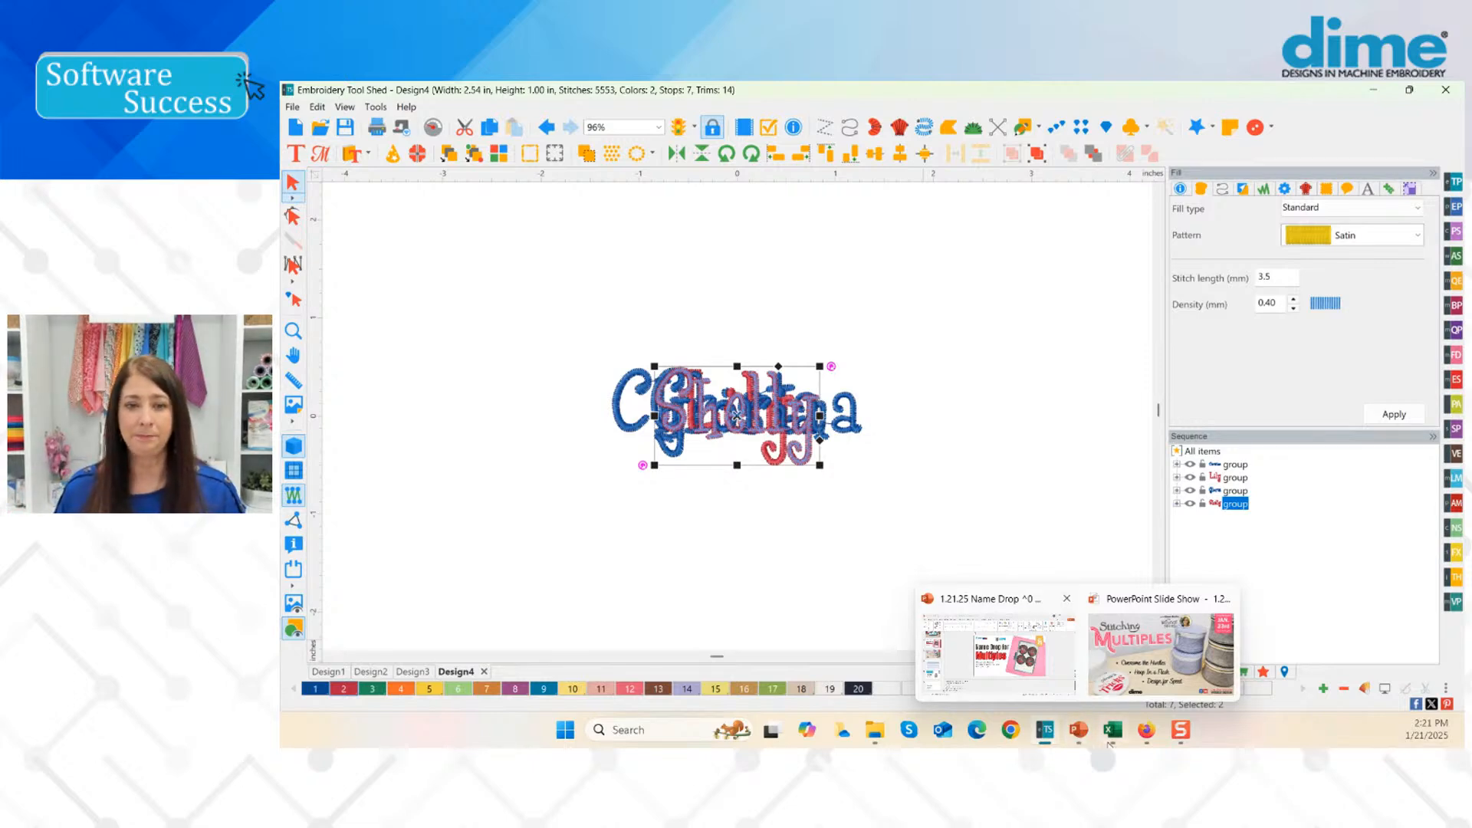
mouse_move(1076, 685)
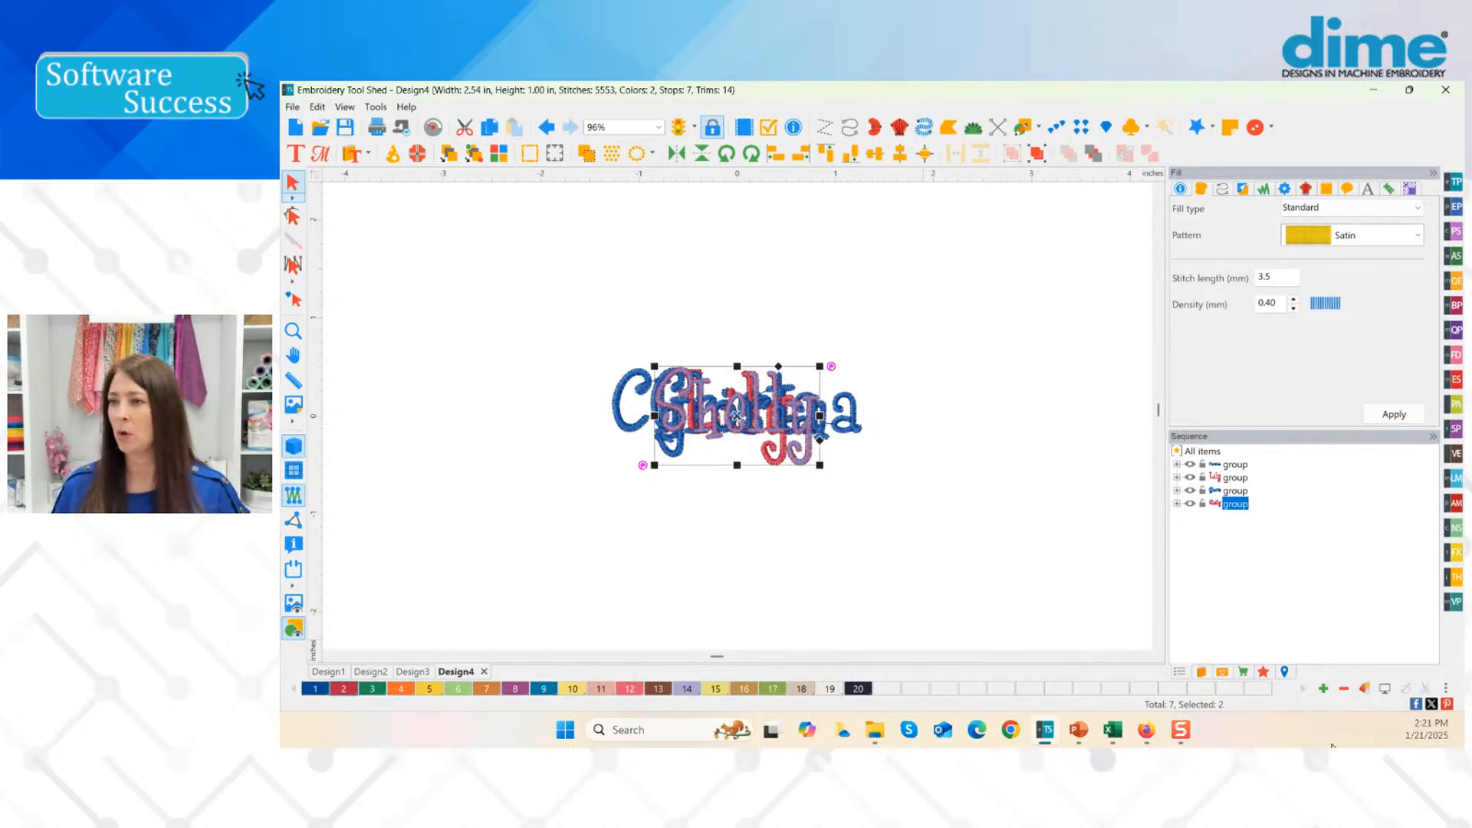
click(1044, 538)
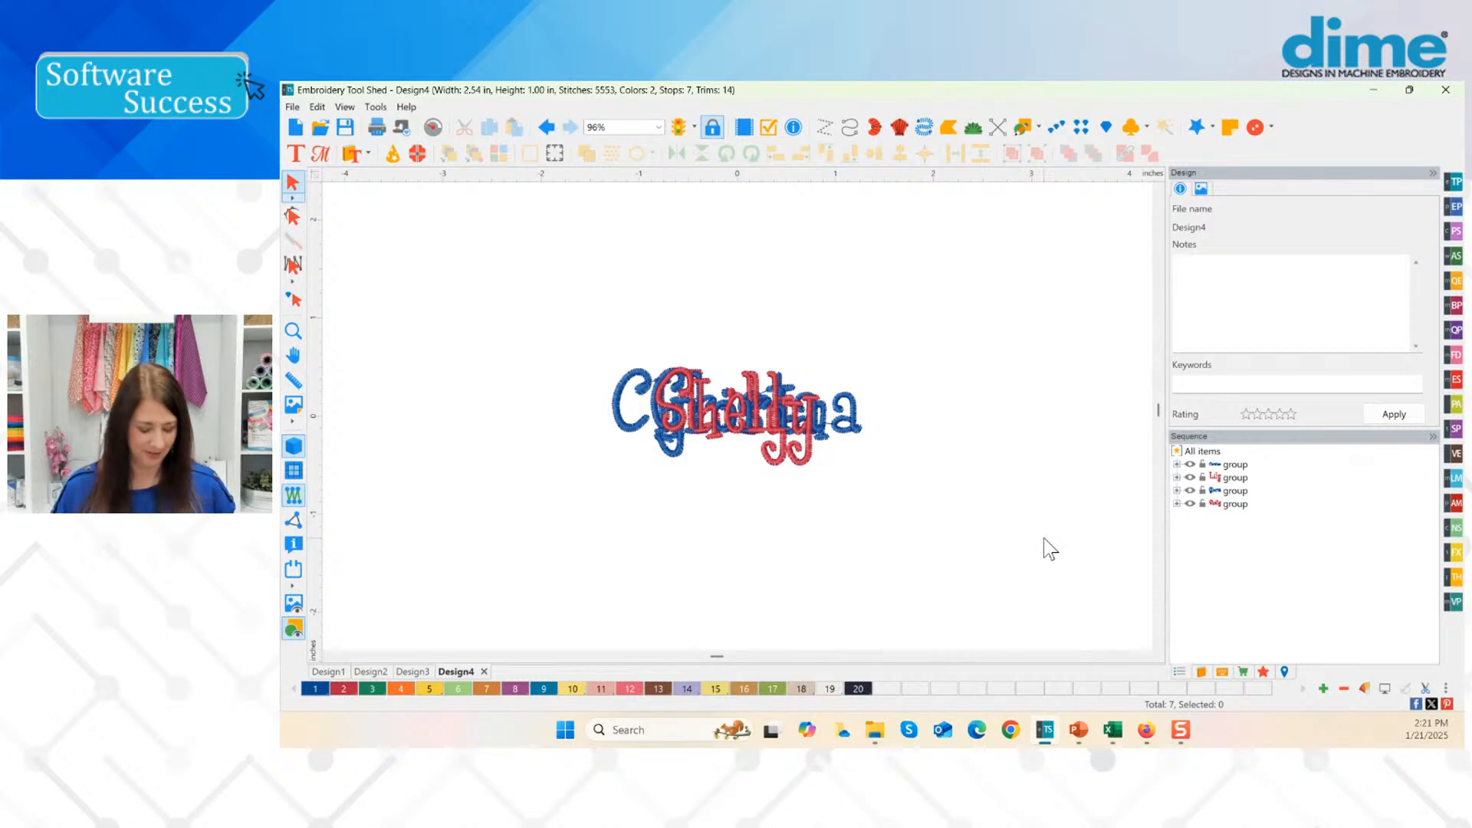
key(ctrl+z)
key(ctrl+z)
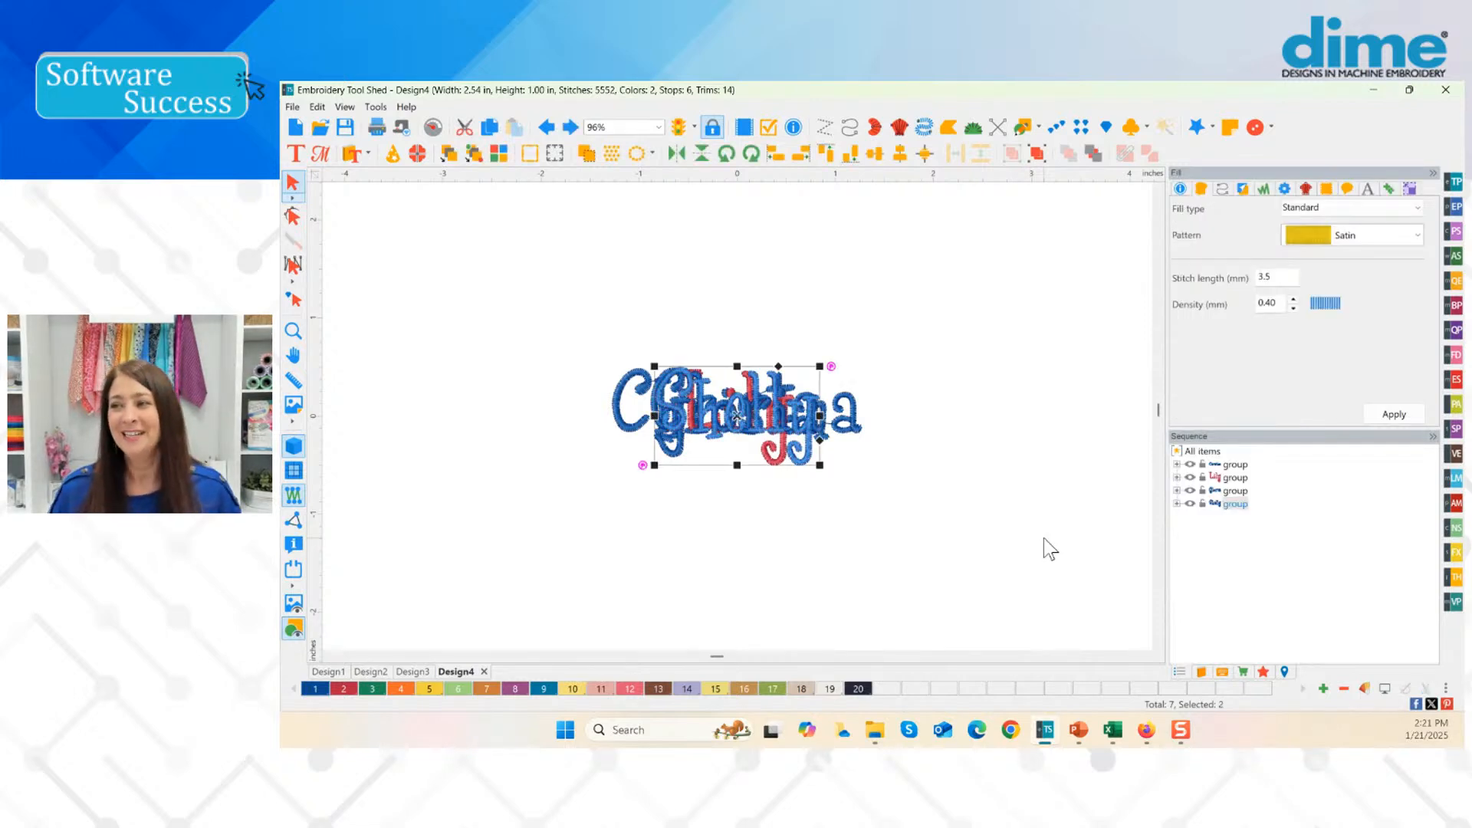
key(ctrl+z)
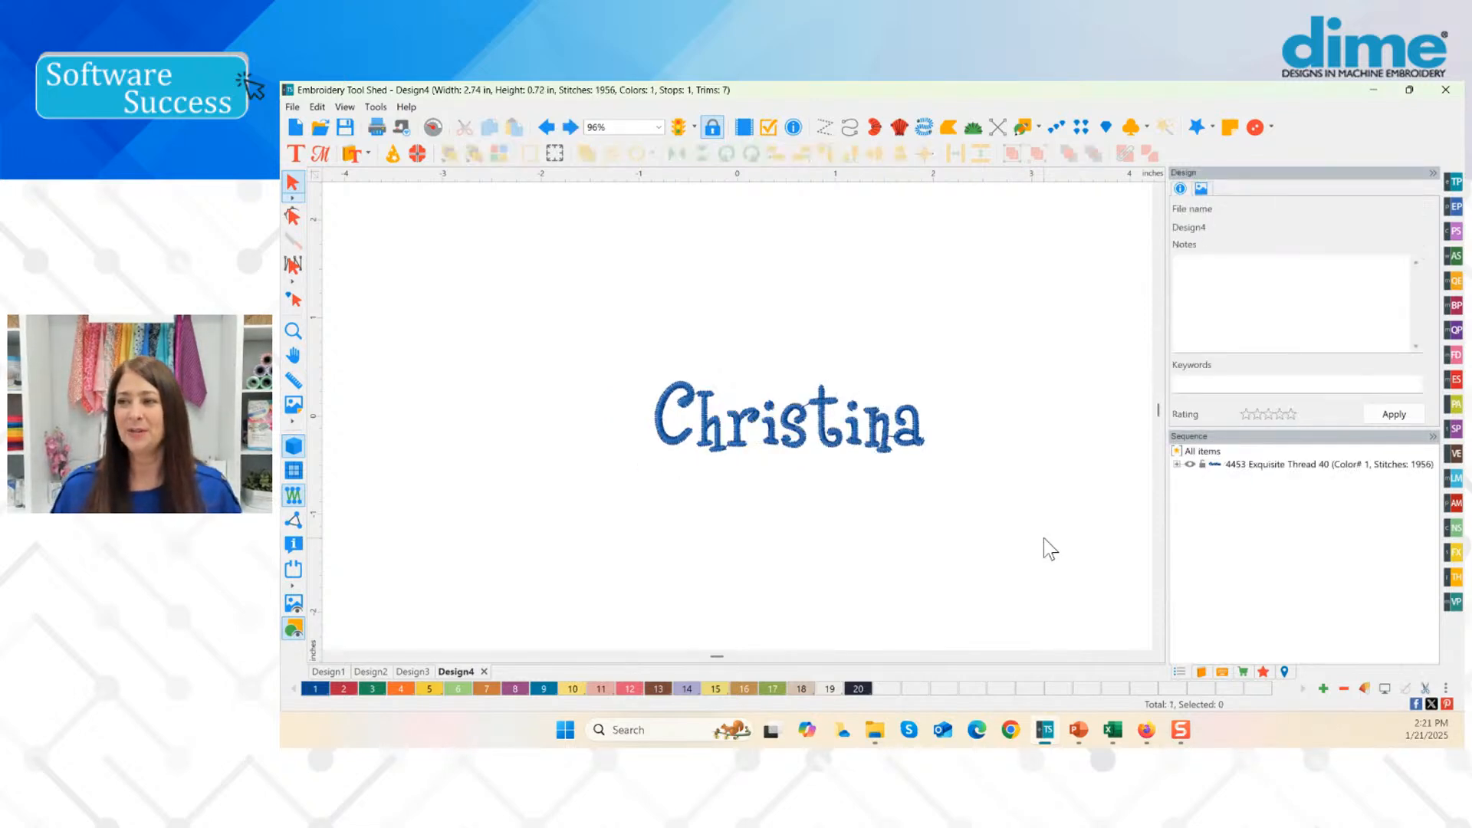
Step: Open Name Drops for the original name text, turn off creating a single file, and look at the fit-in-width methods
click(753, 438)
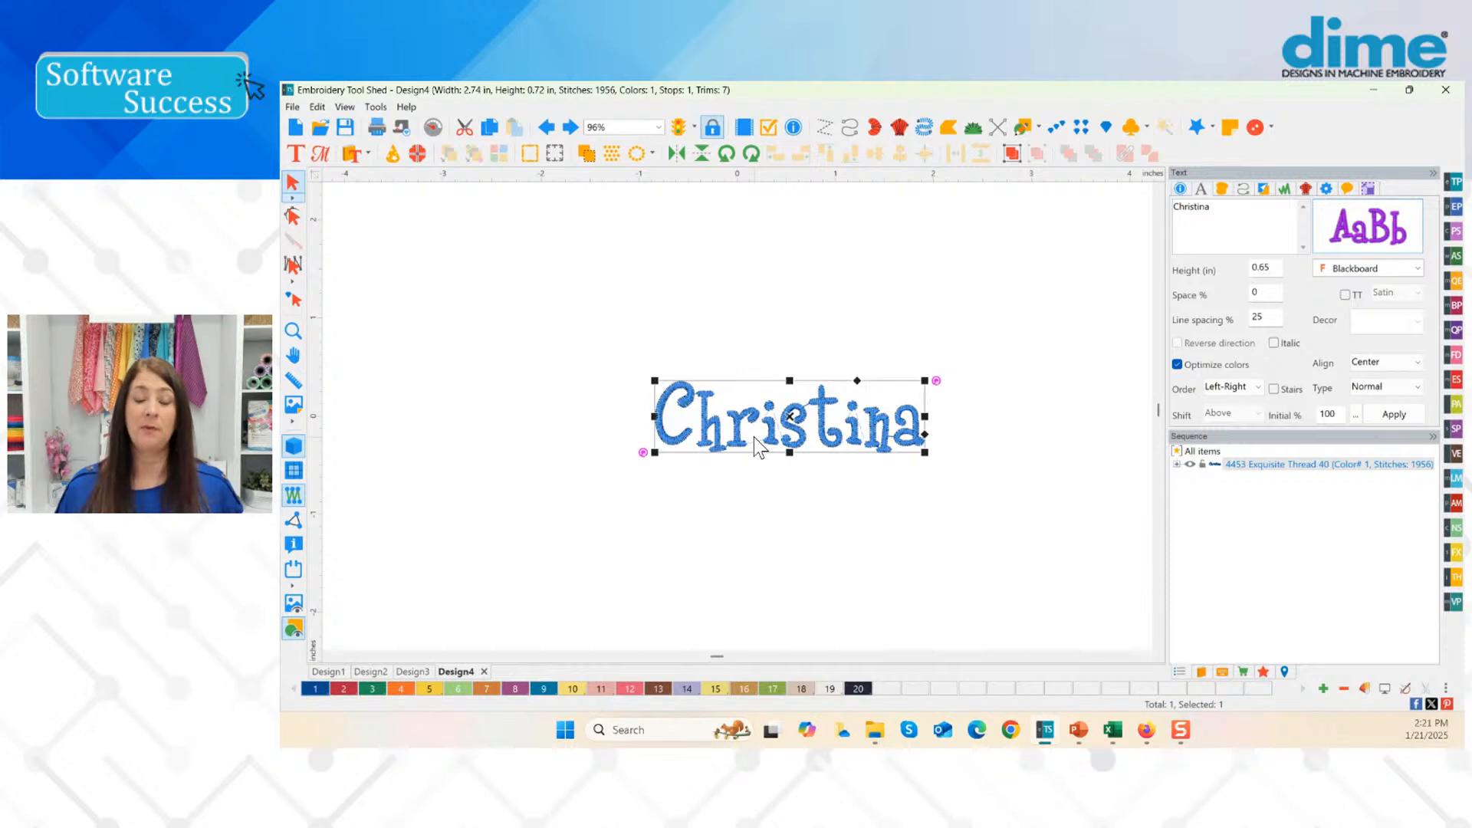
click(380, 108)
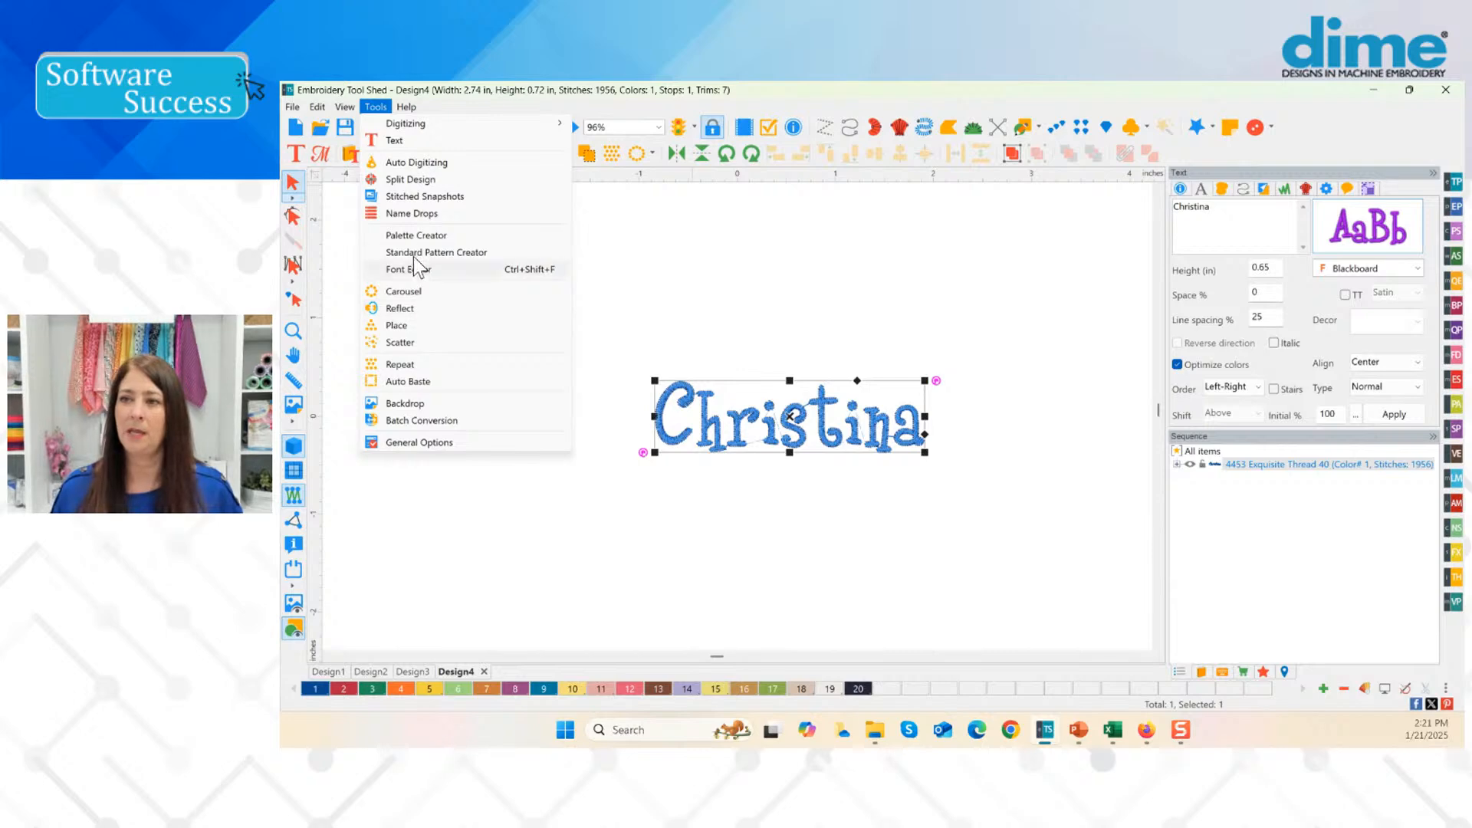
click(409, 216)
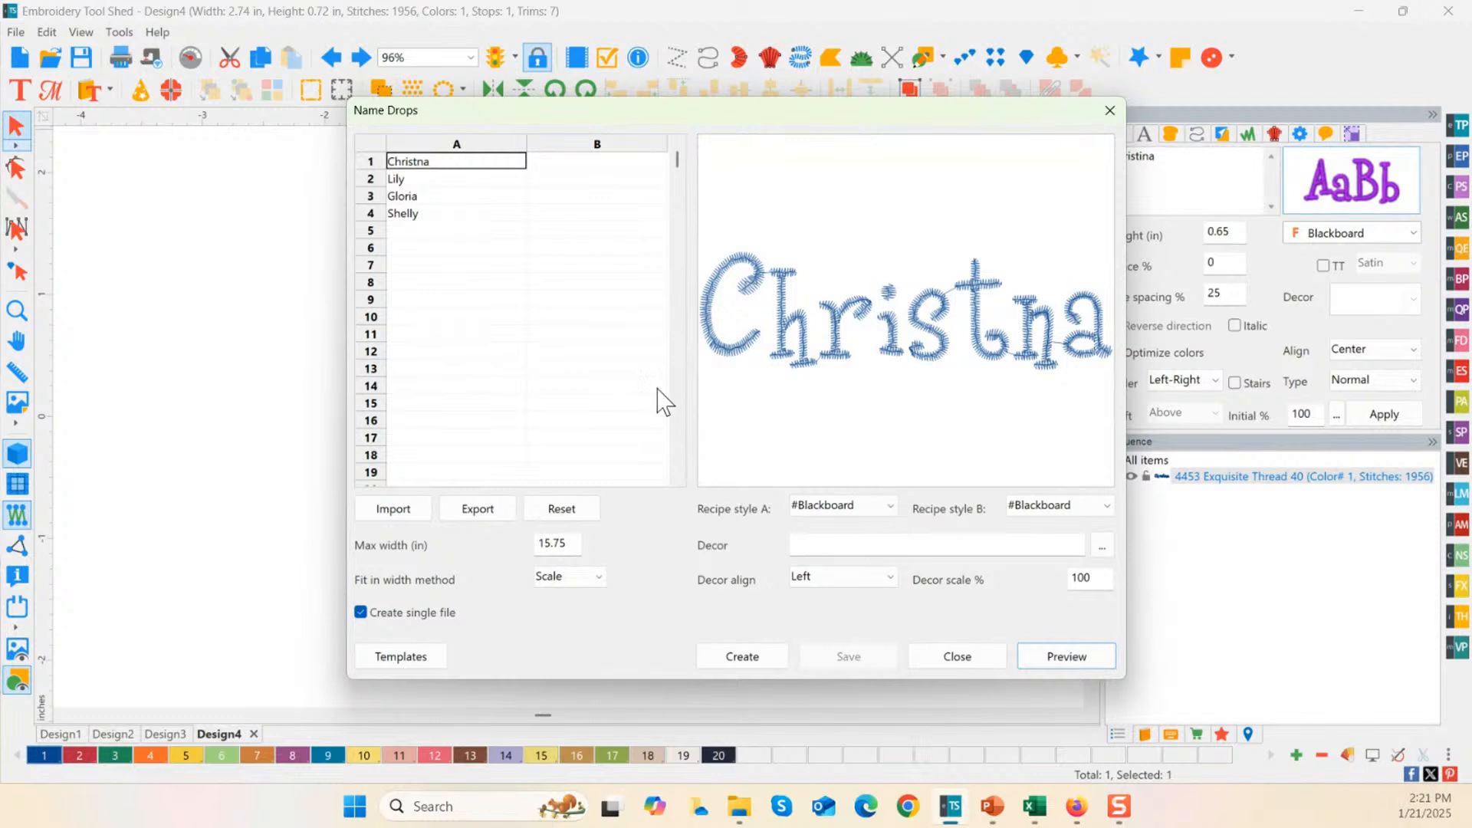
click(407, 612)
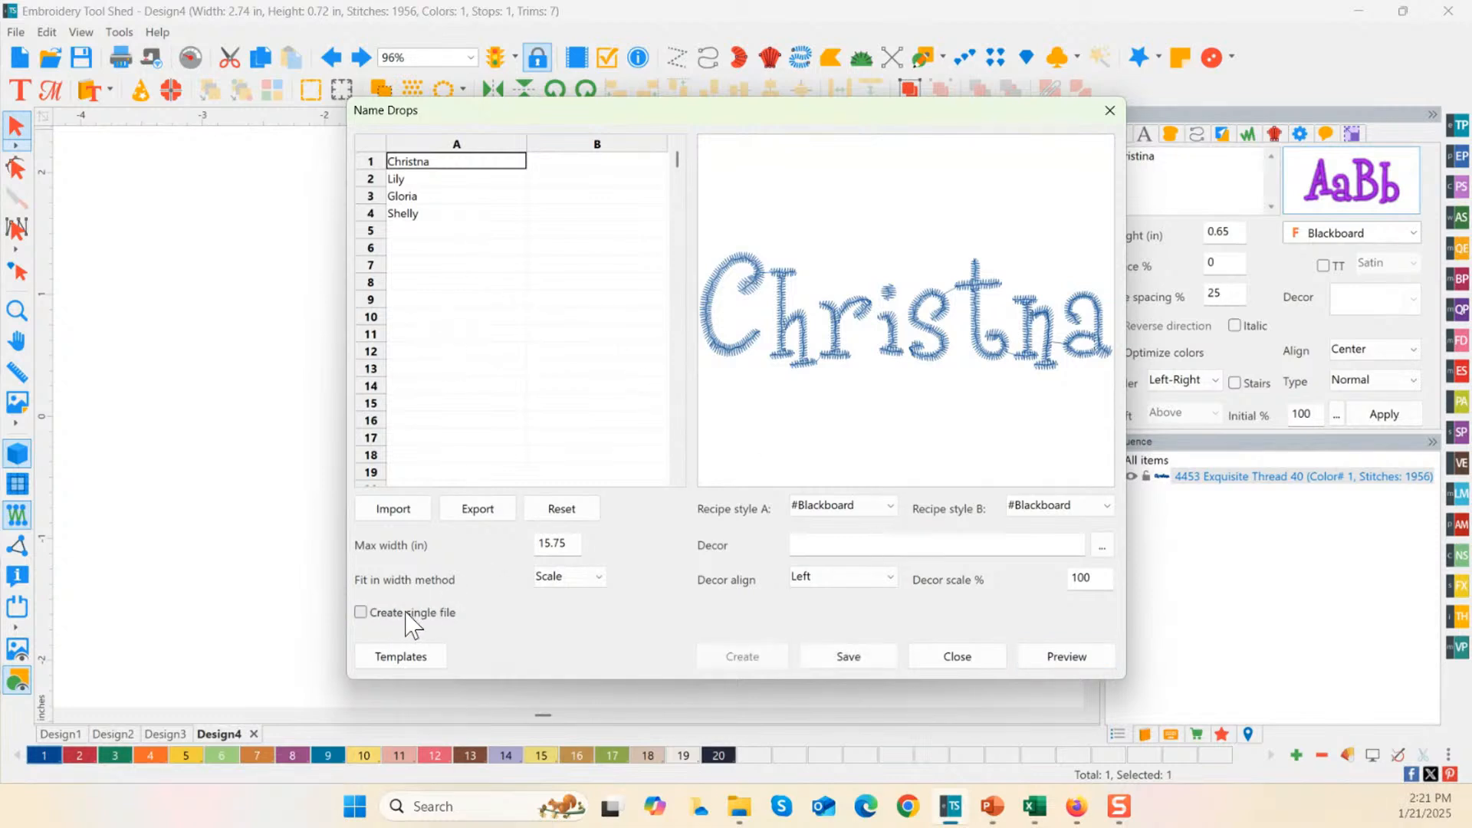
click(570, 582)
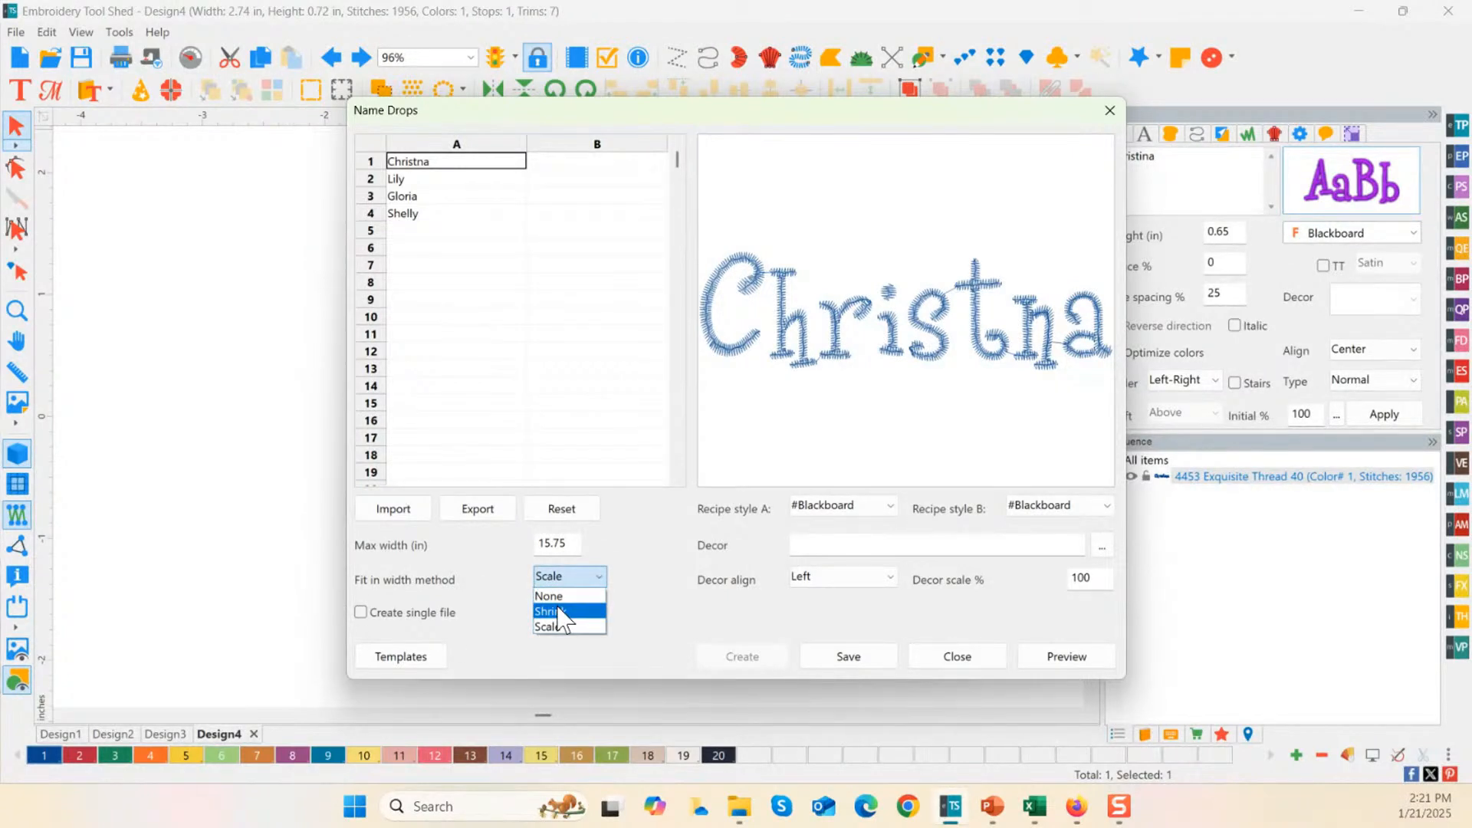
click(412, 602)
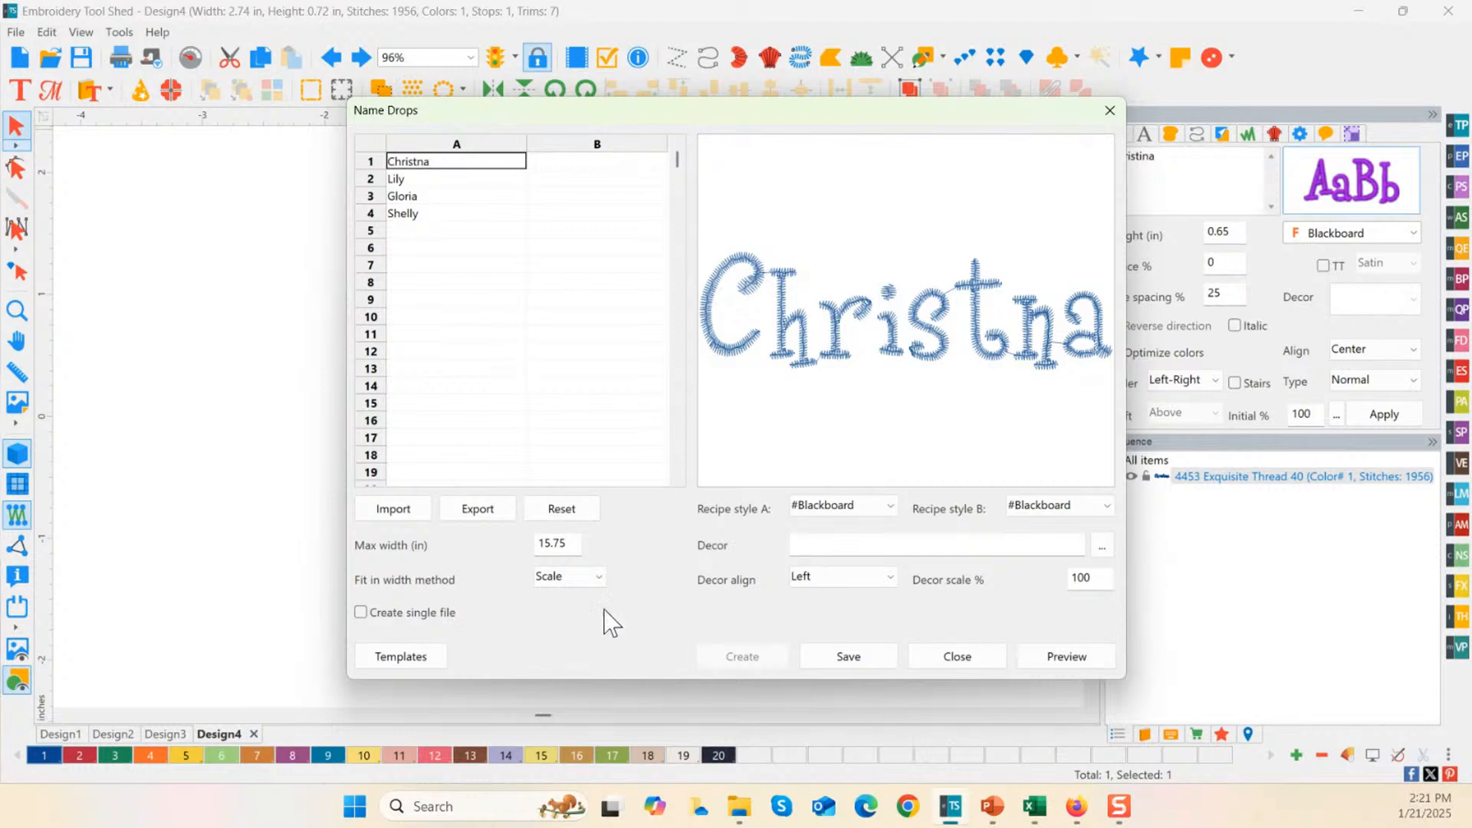
Step: Start saving the names from Name Drops and browse to the dime folder as the save location
click(873, 669)
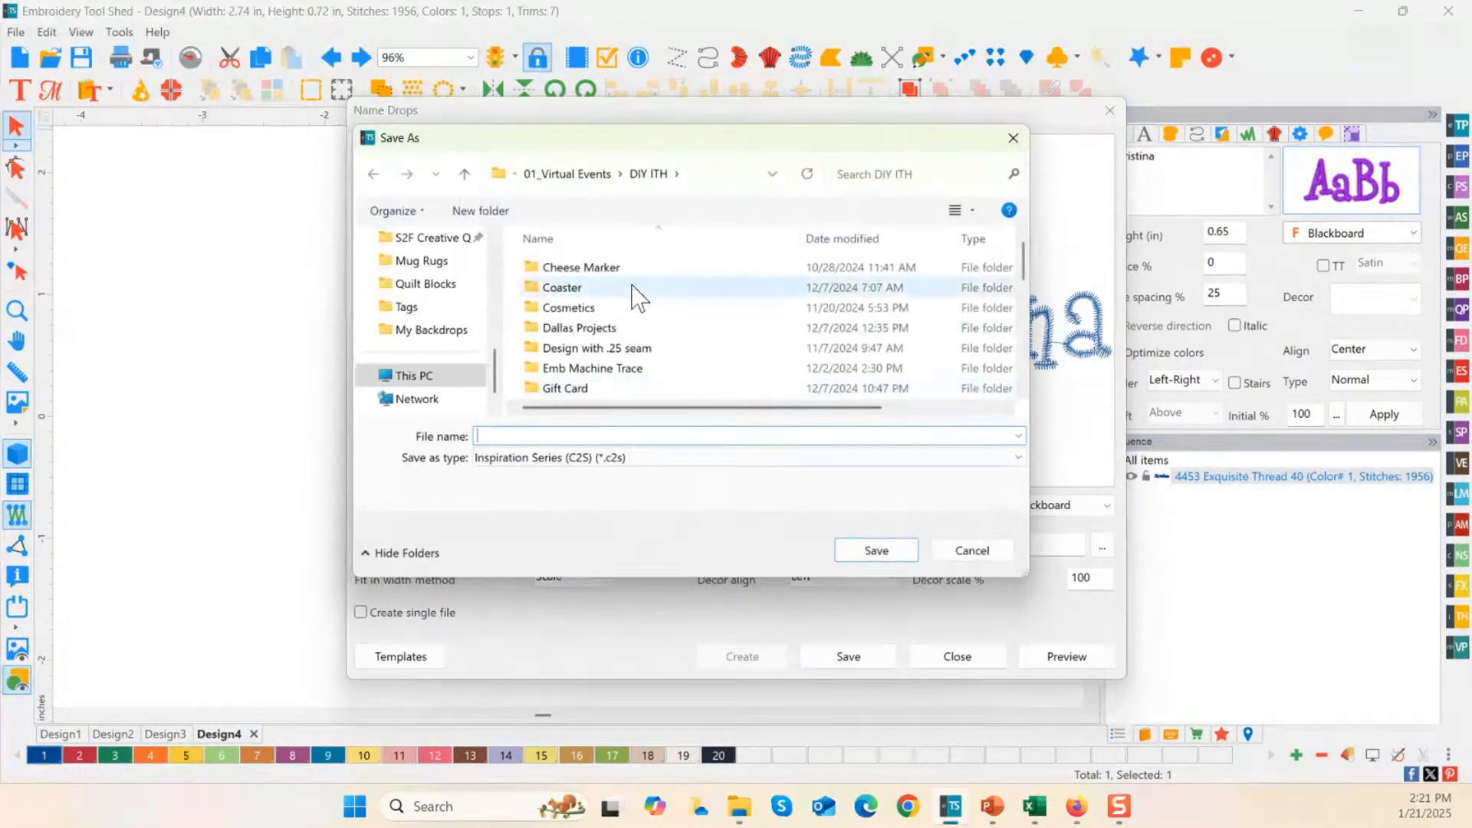
scroll(426, 352, up, 5)
click(436, 338)
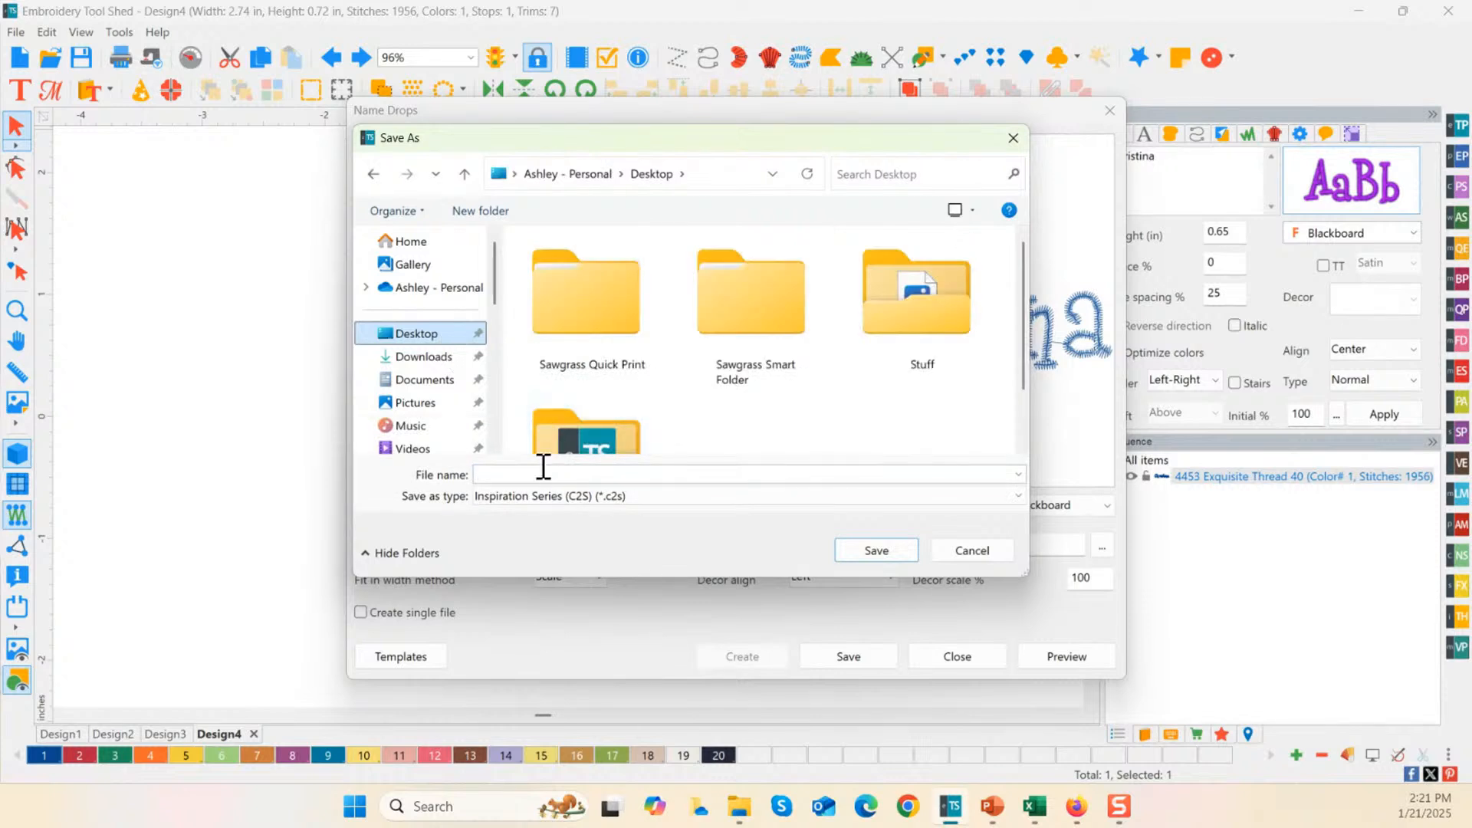
scroll(445, 433, down, 1)
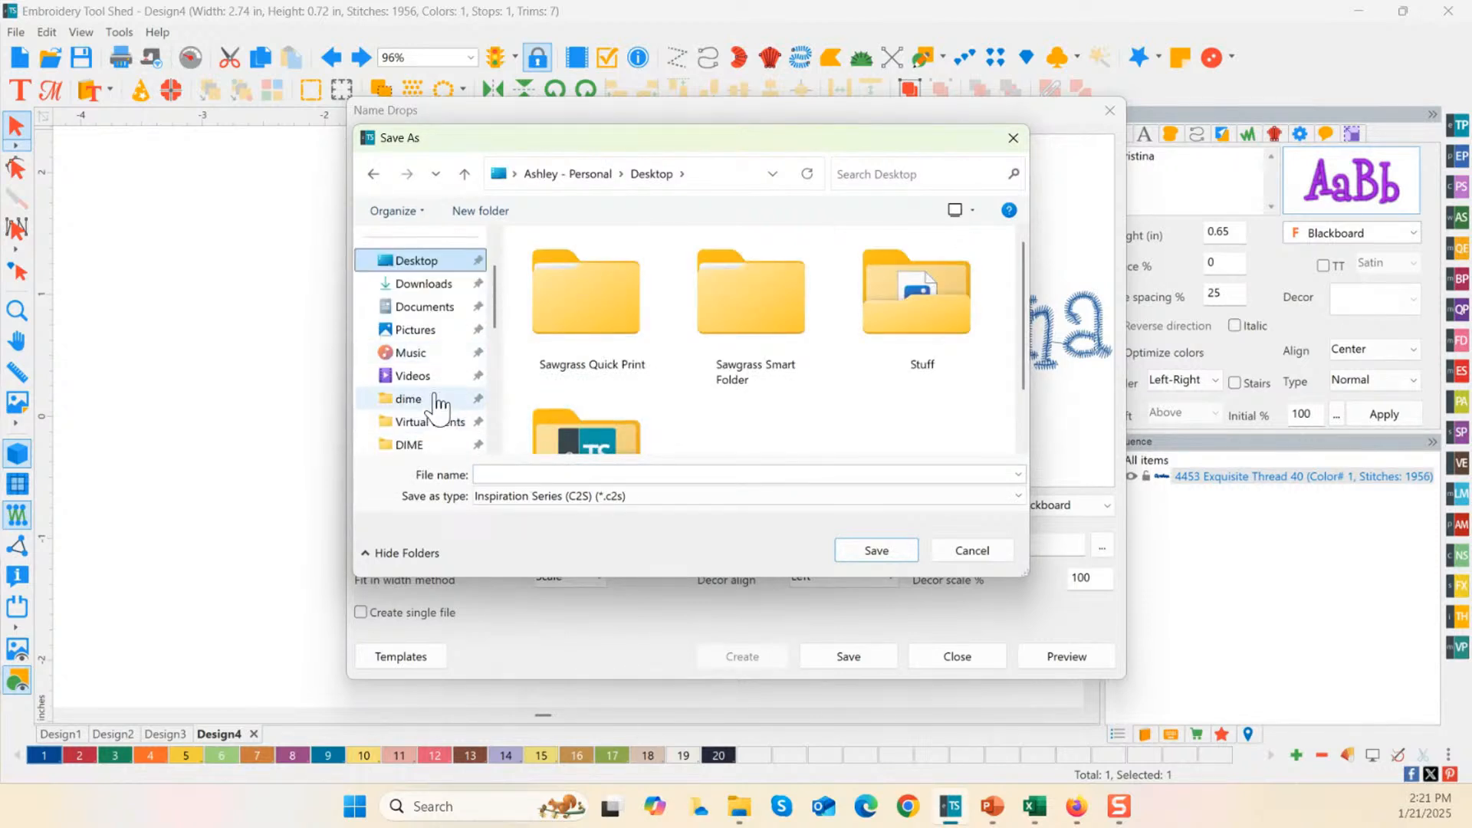
click(421, 400)
click(550, 472)
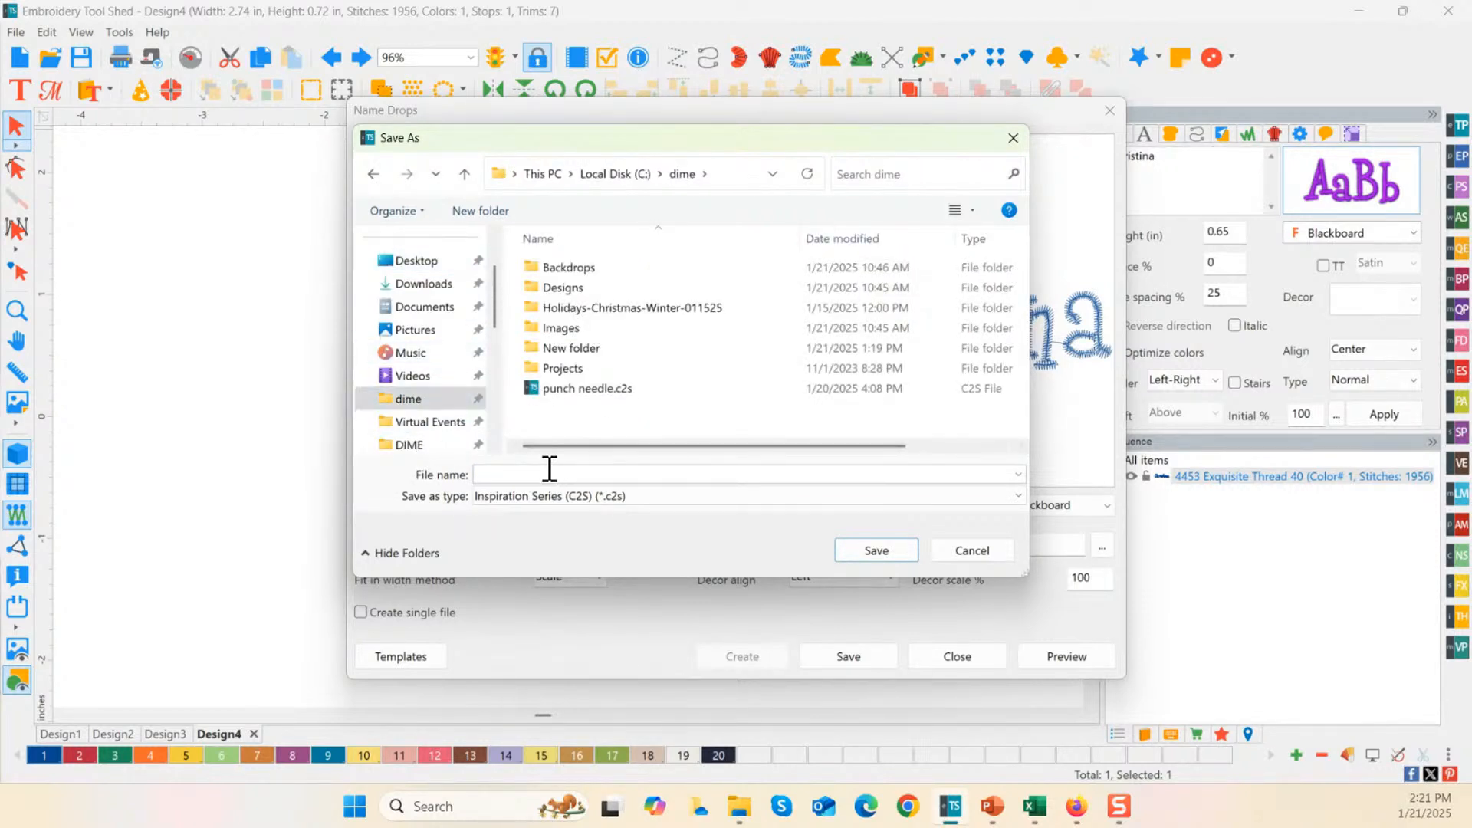
Step: Create a folder called Name Drop inside the dime folder and open it
click(474, 210)
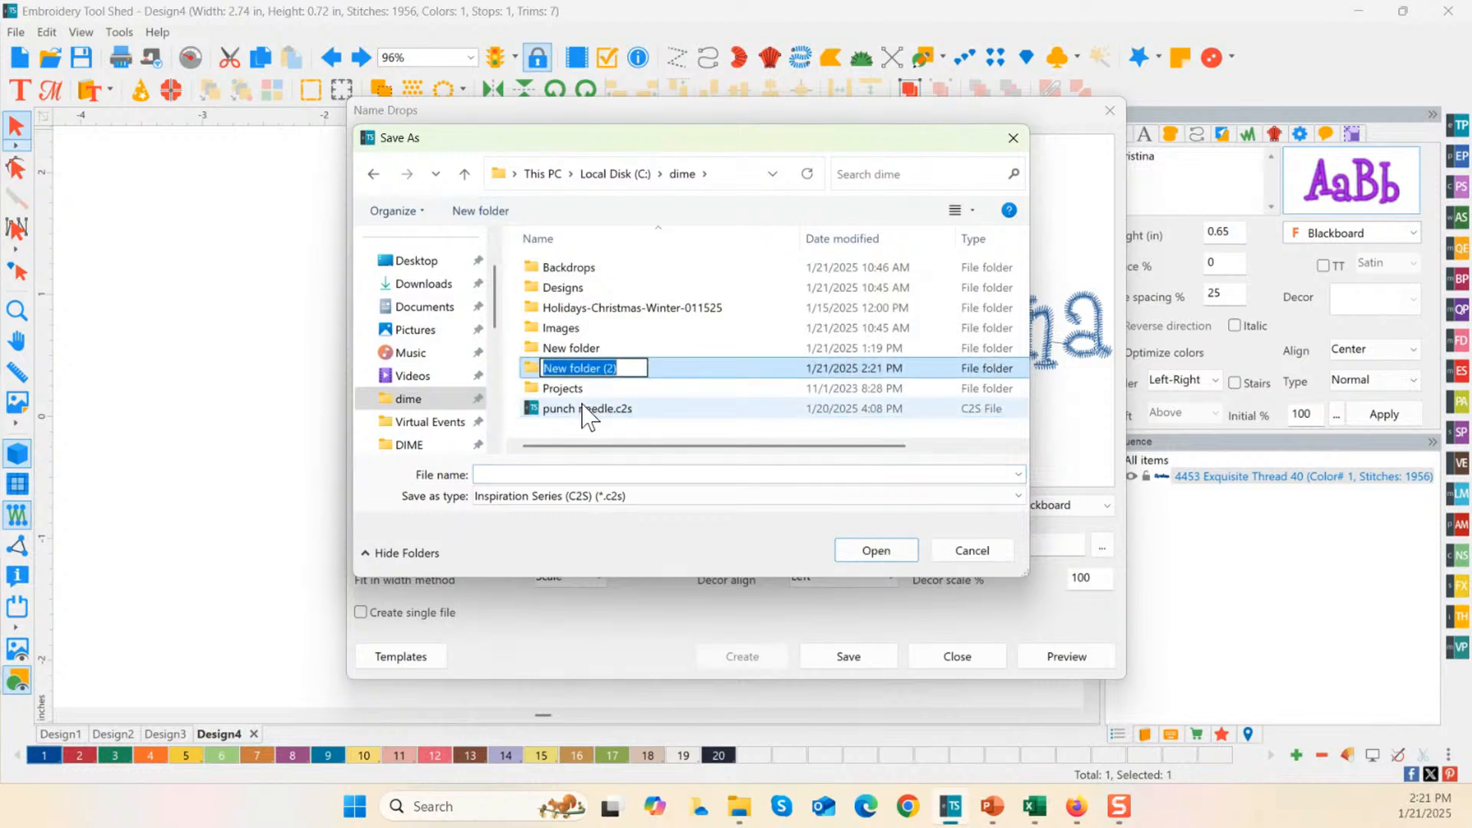
text(Namm)
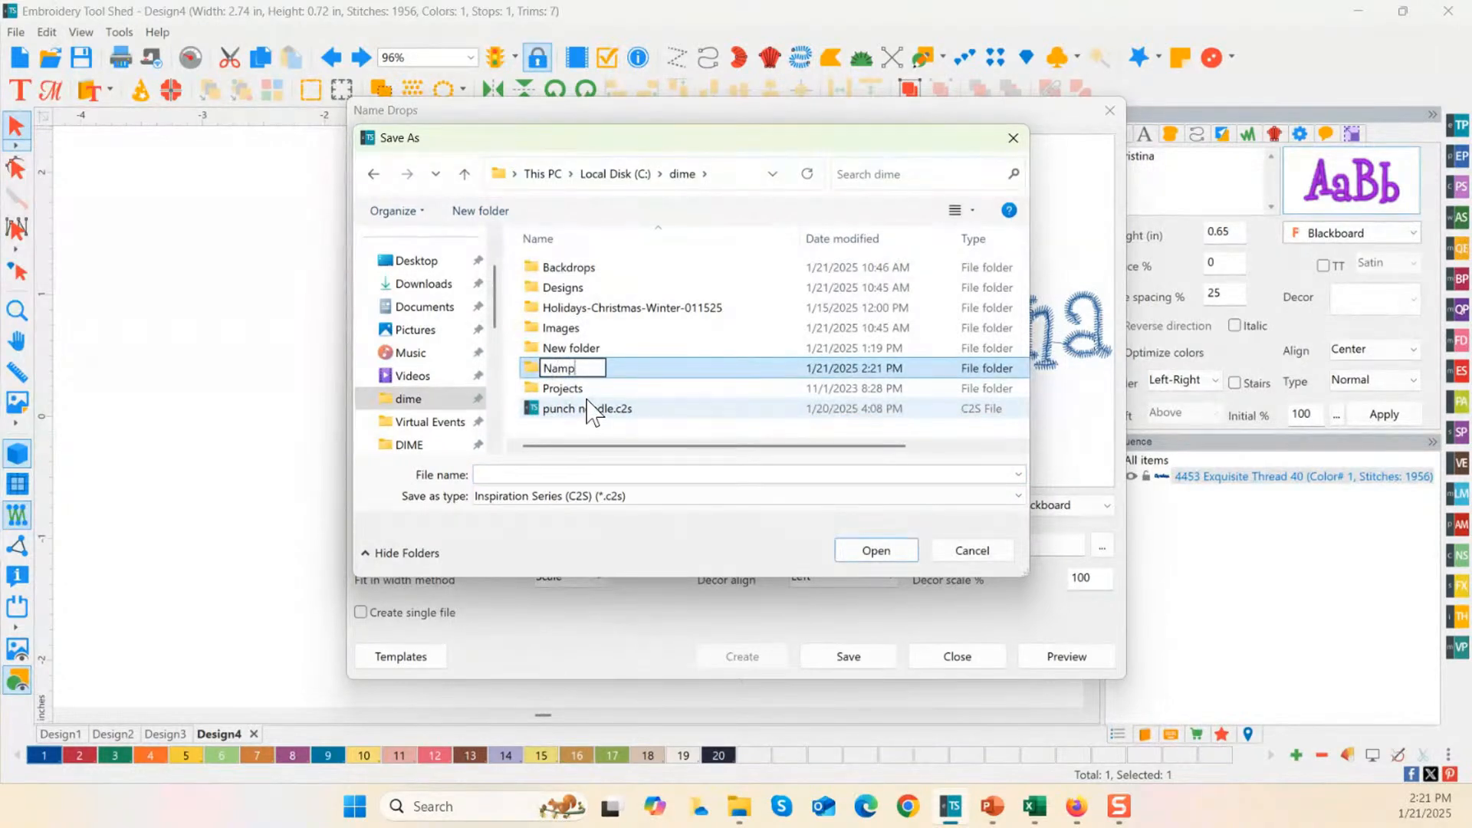
text(e)
key(BackSpace)
key(BackSpace)
text(e Drop)
key(Return)
key(Return)
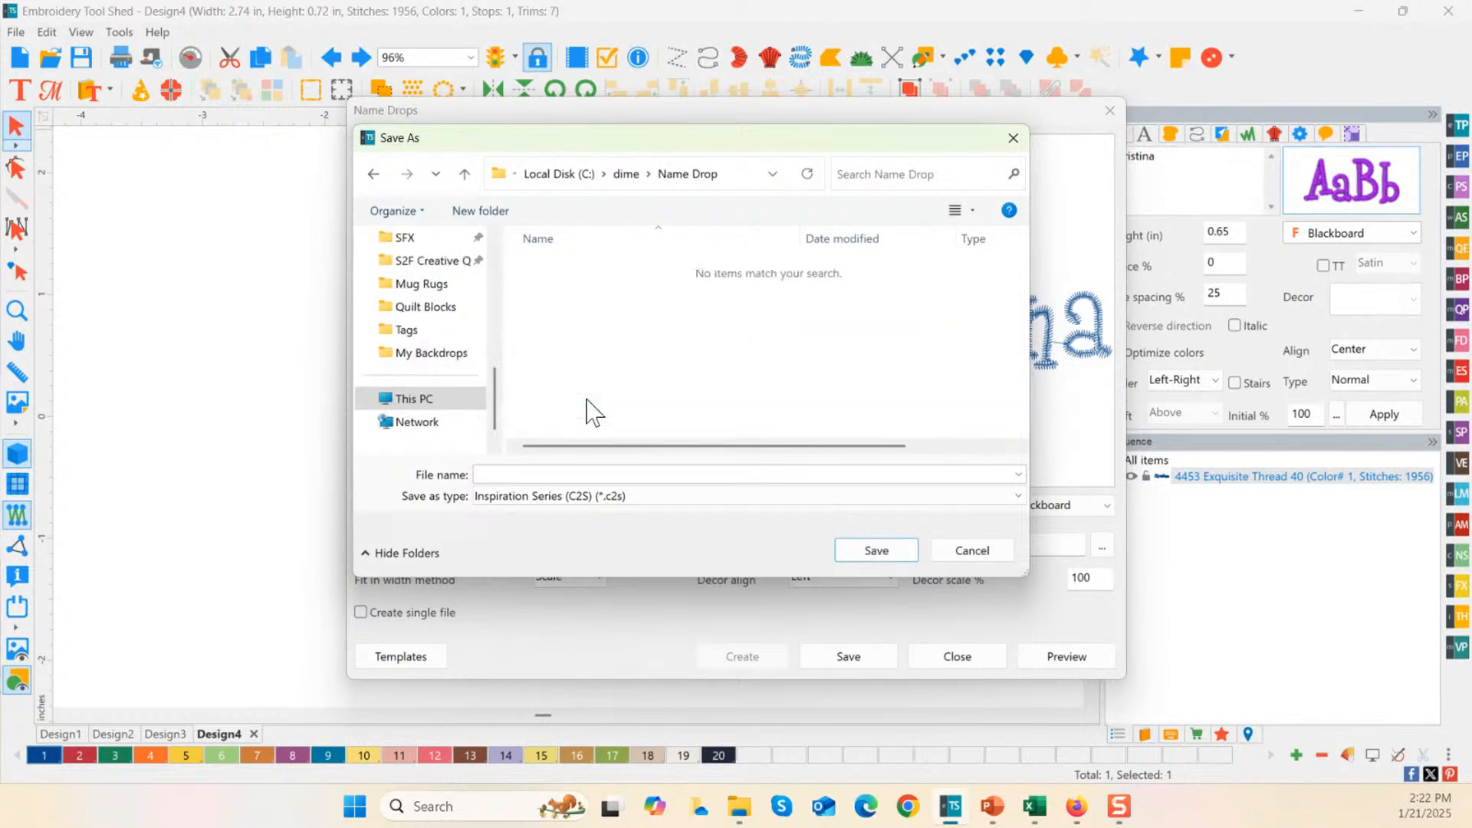
Step: Save the names as Team Names in the Baby Lock/Brother/Bernina (PES v9) format and display the saved files as large thumbnails
click(519, 476)
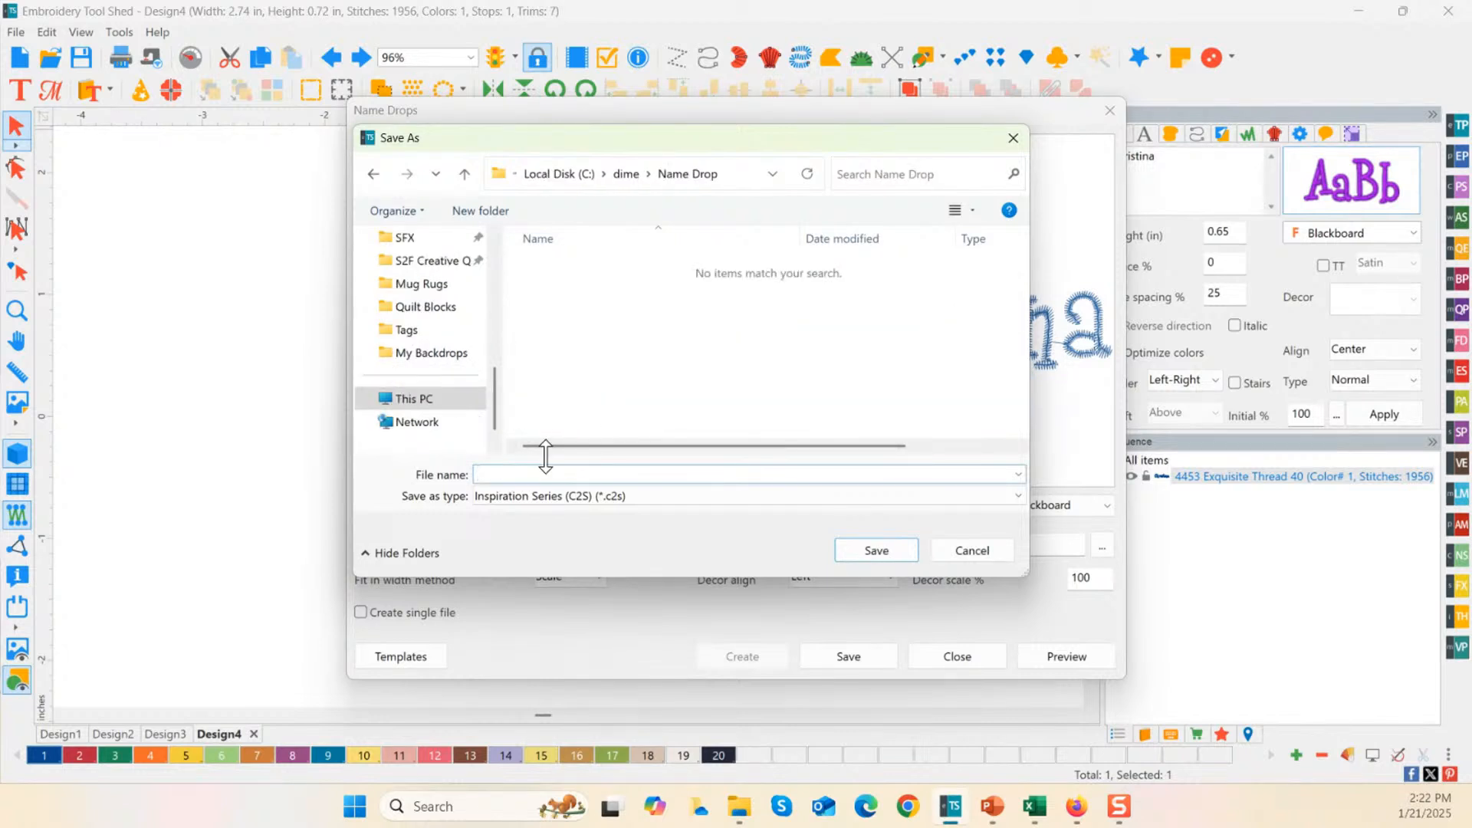
text(Team Names)
click(581, 496)
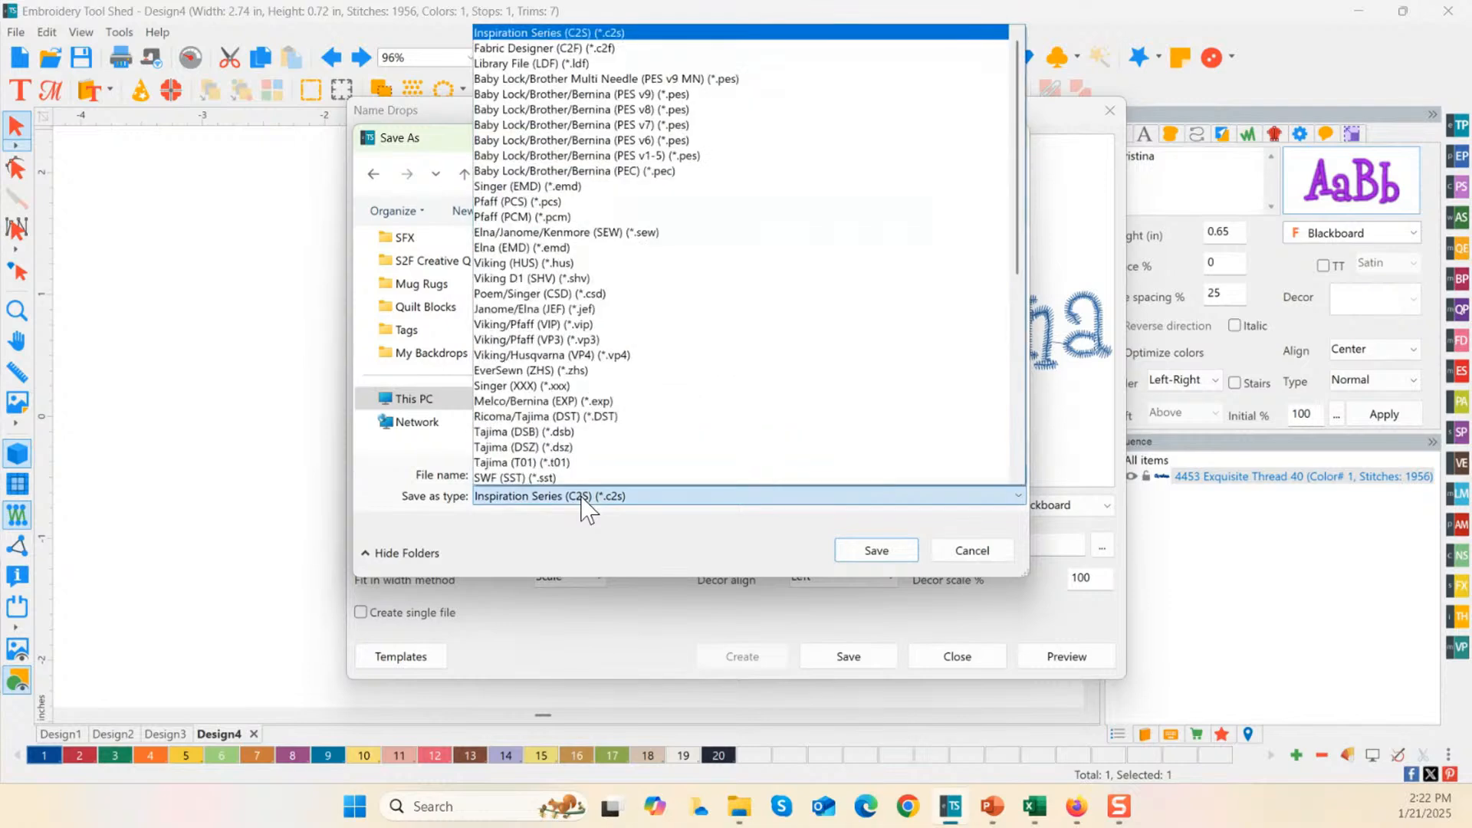
click(671, 95)
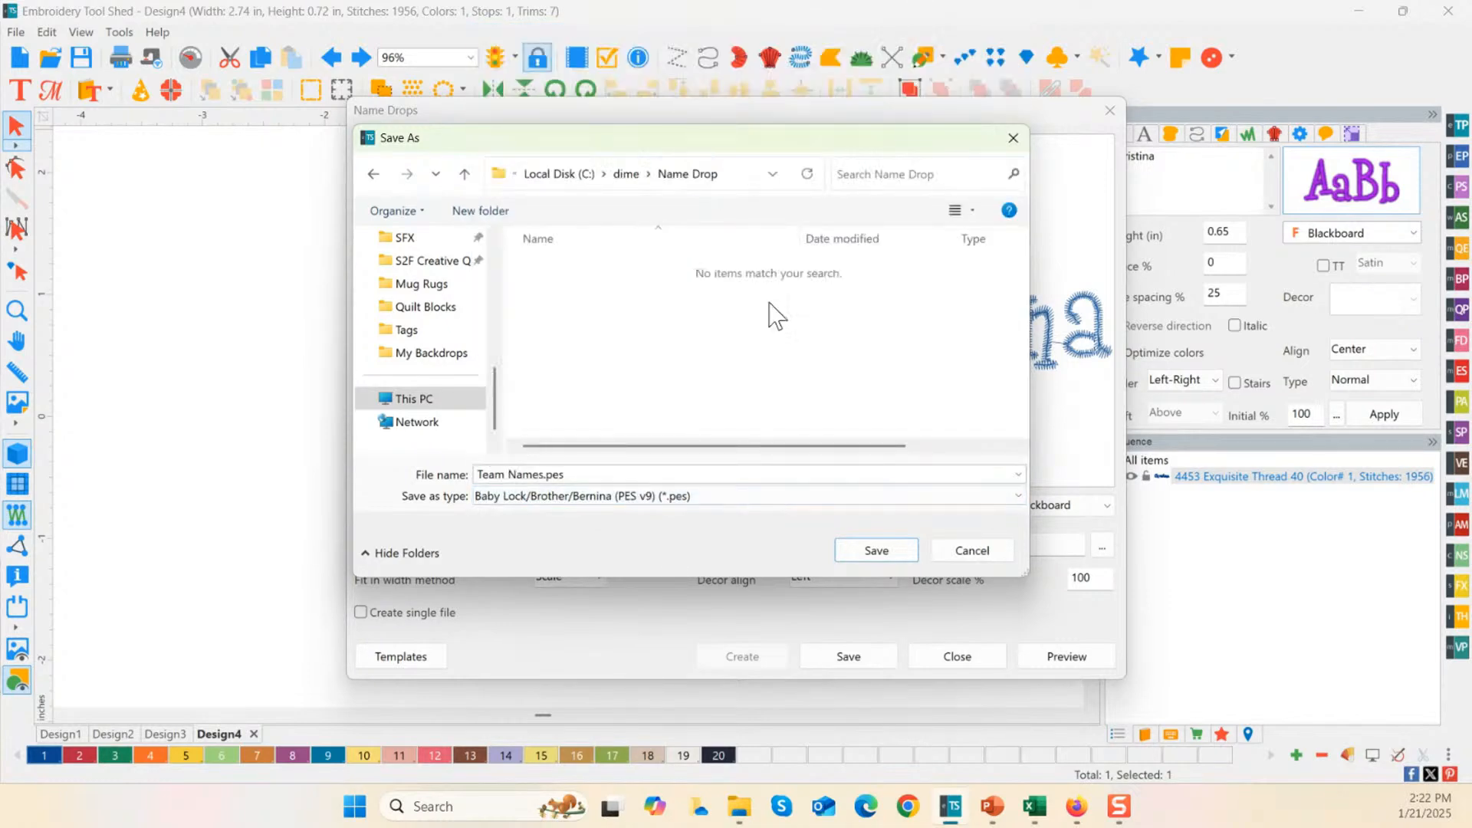
click(876, 550)
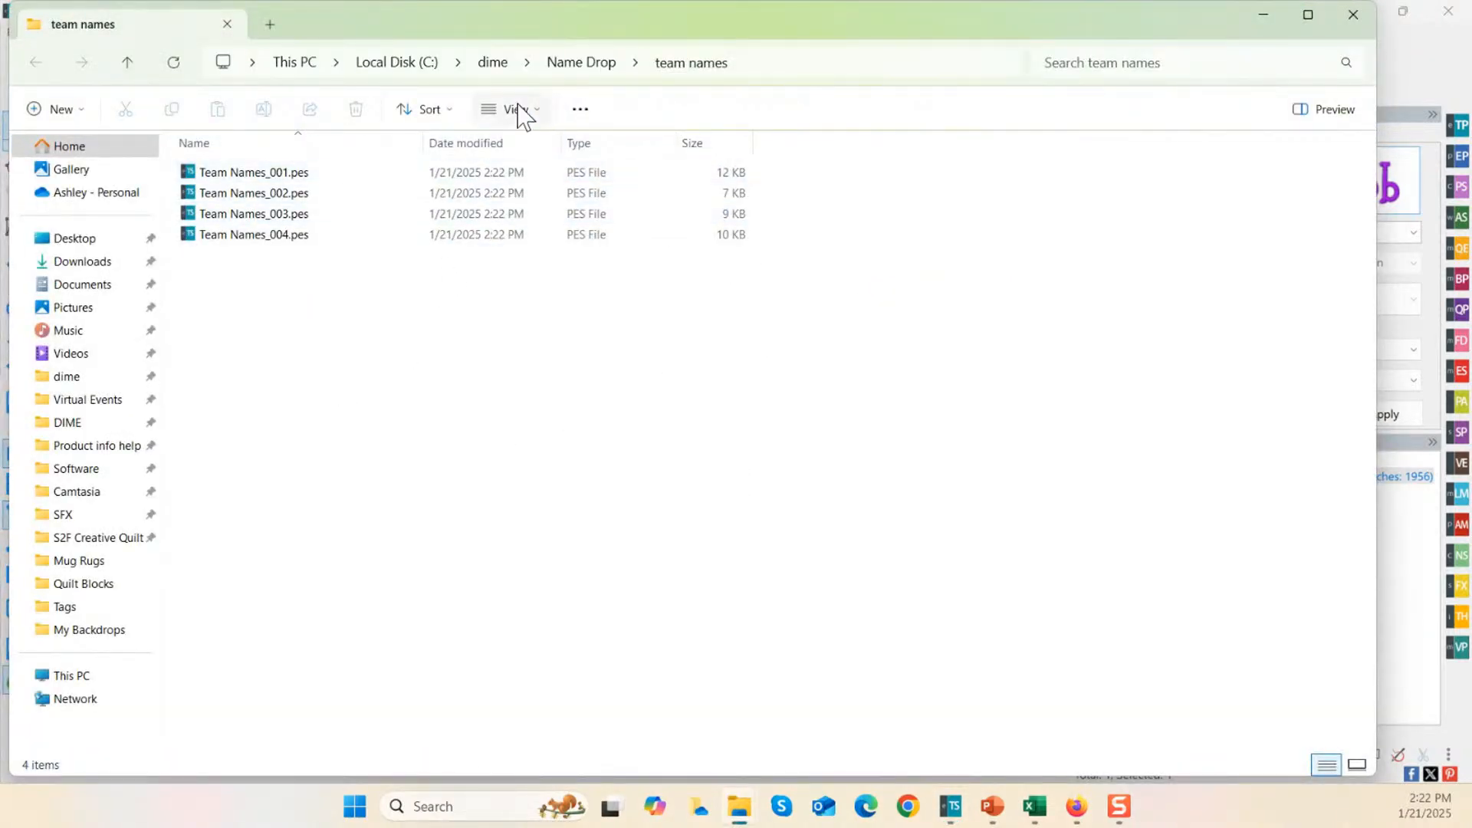
click(517, 111)
click(508, 156)
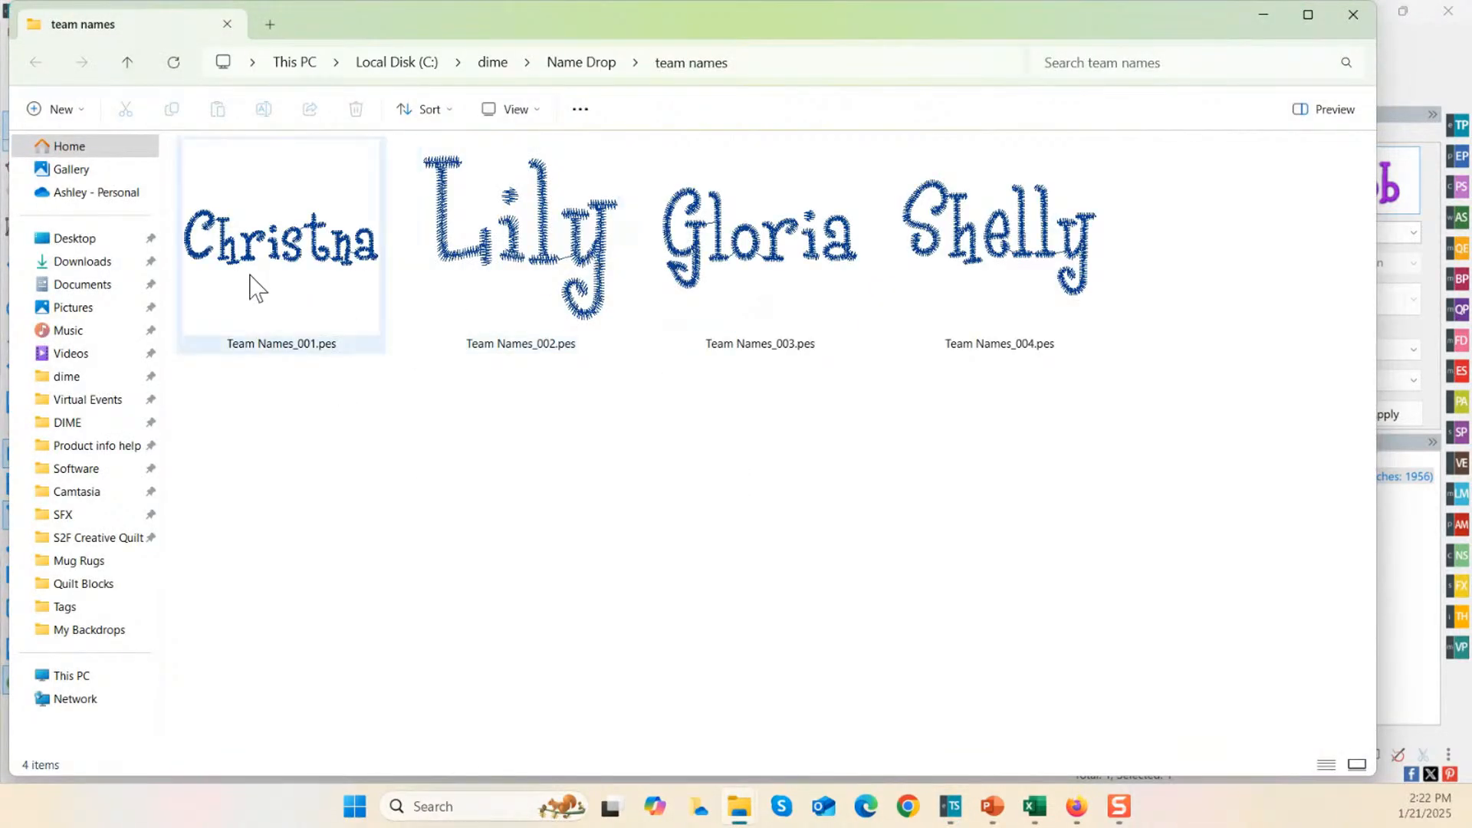
Step: Examine the thumbnails of the saved PES name files in the team names folder, and close the folder window
click(253, 289)
click(588, 286)
click(806, 258)
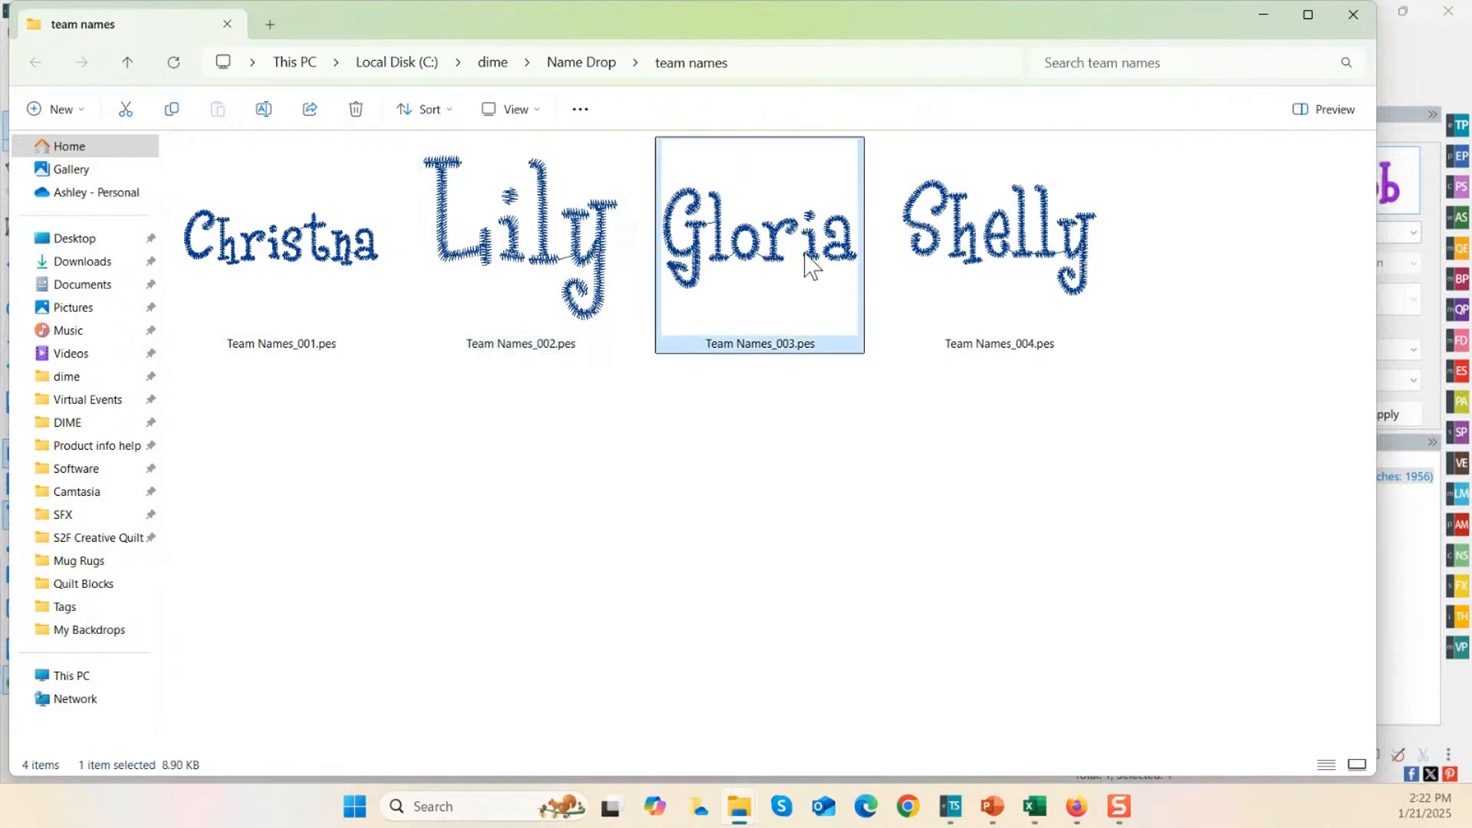
click(1069, 238)
click(345, 261)
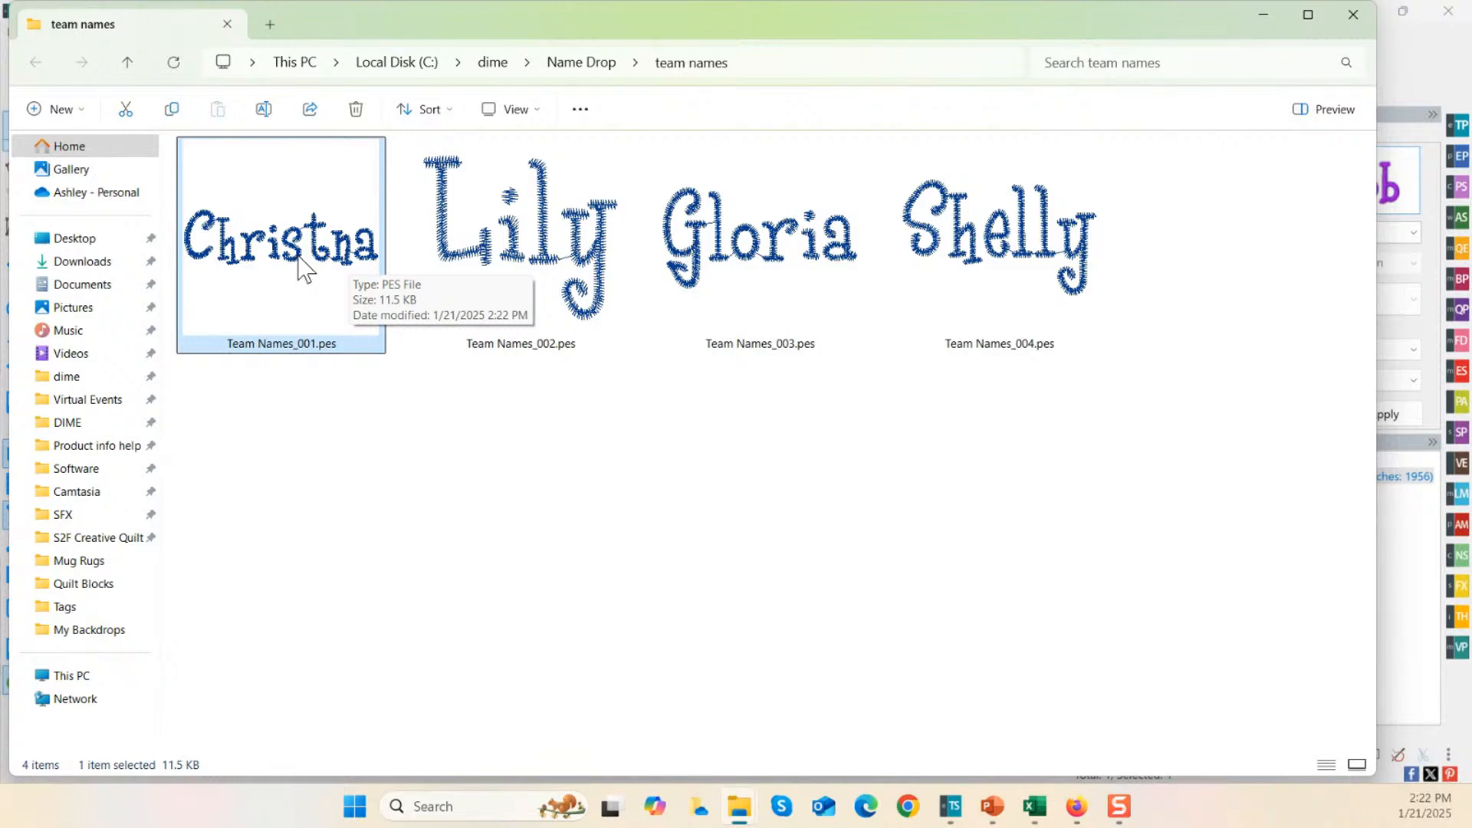
click(544, 246)
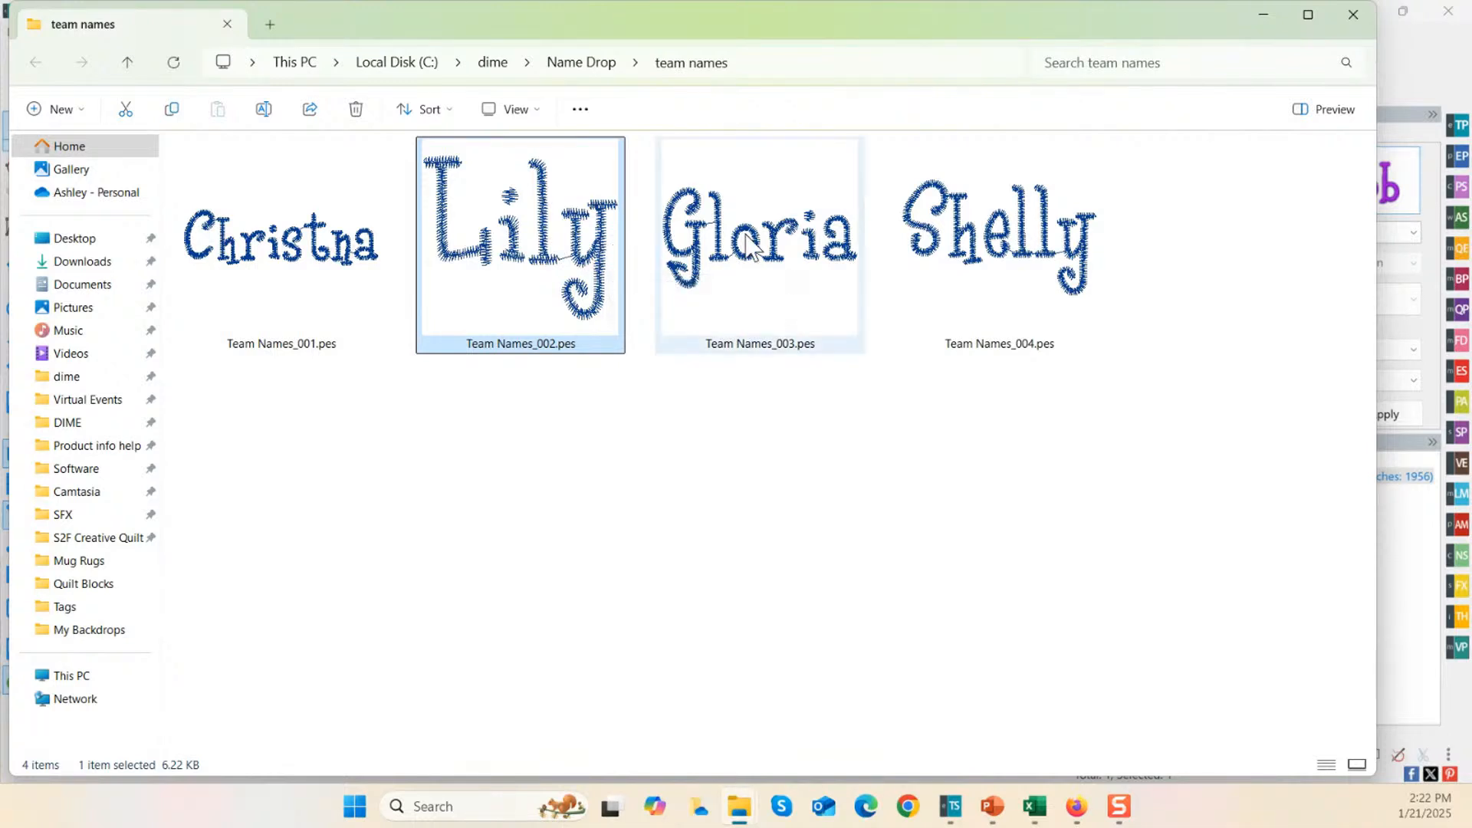
click(682, 257)
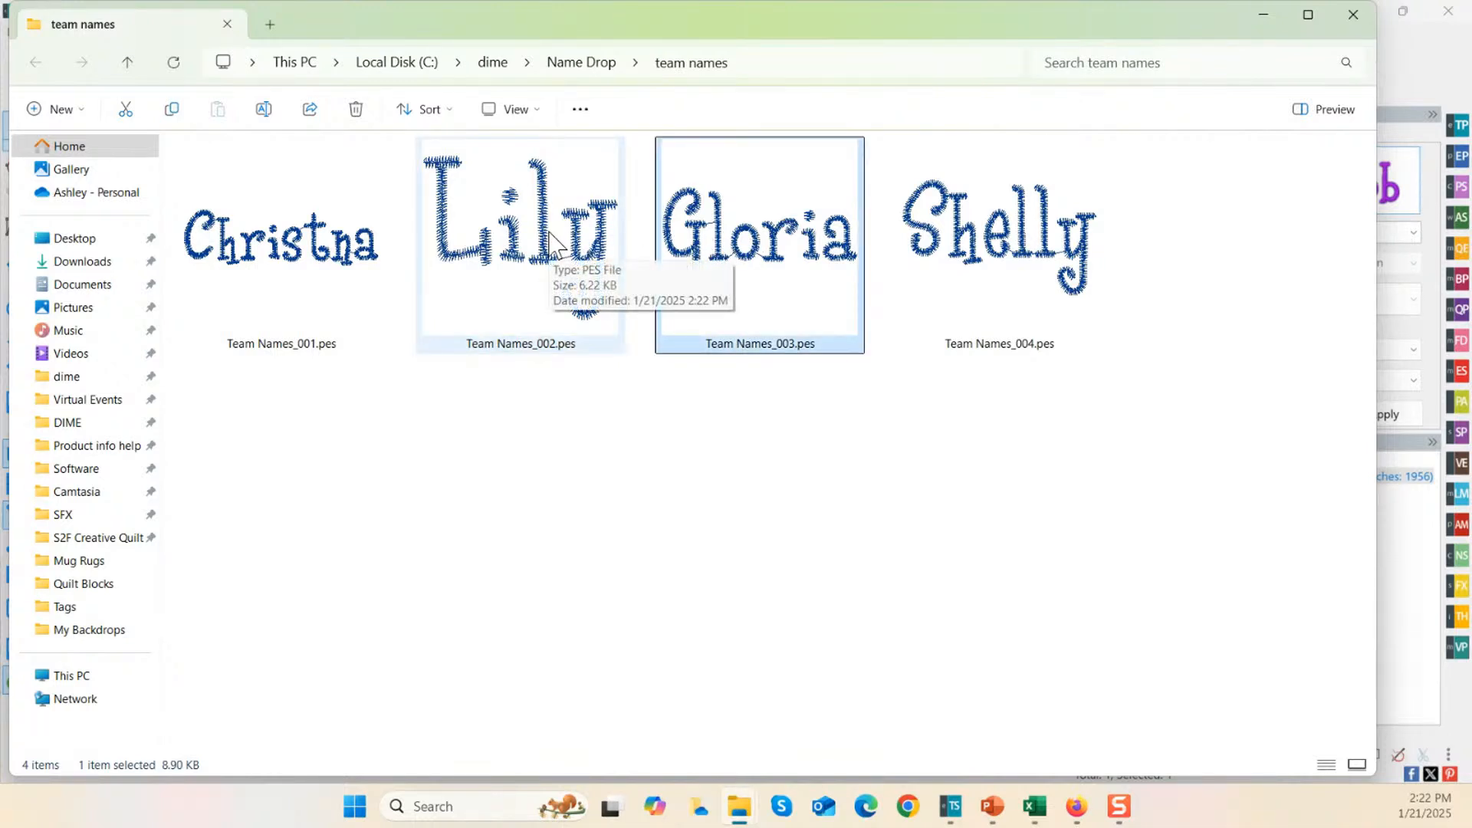
click(541, 226)
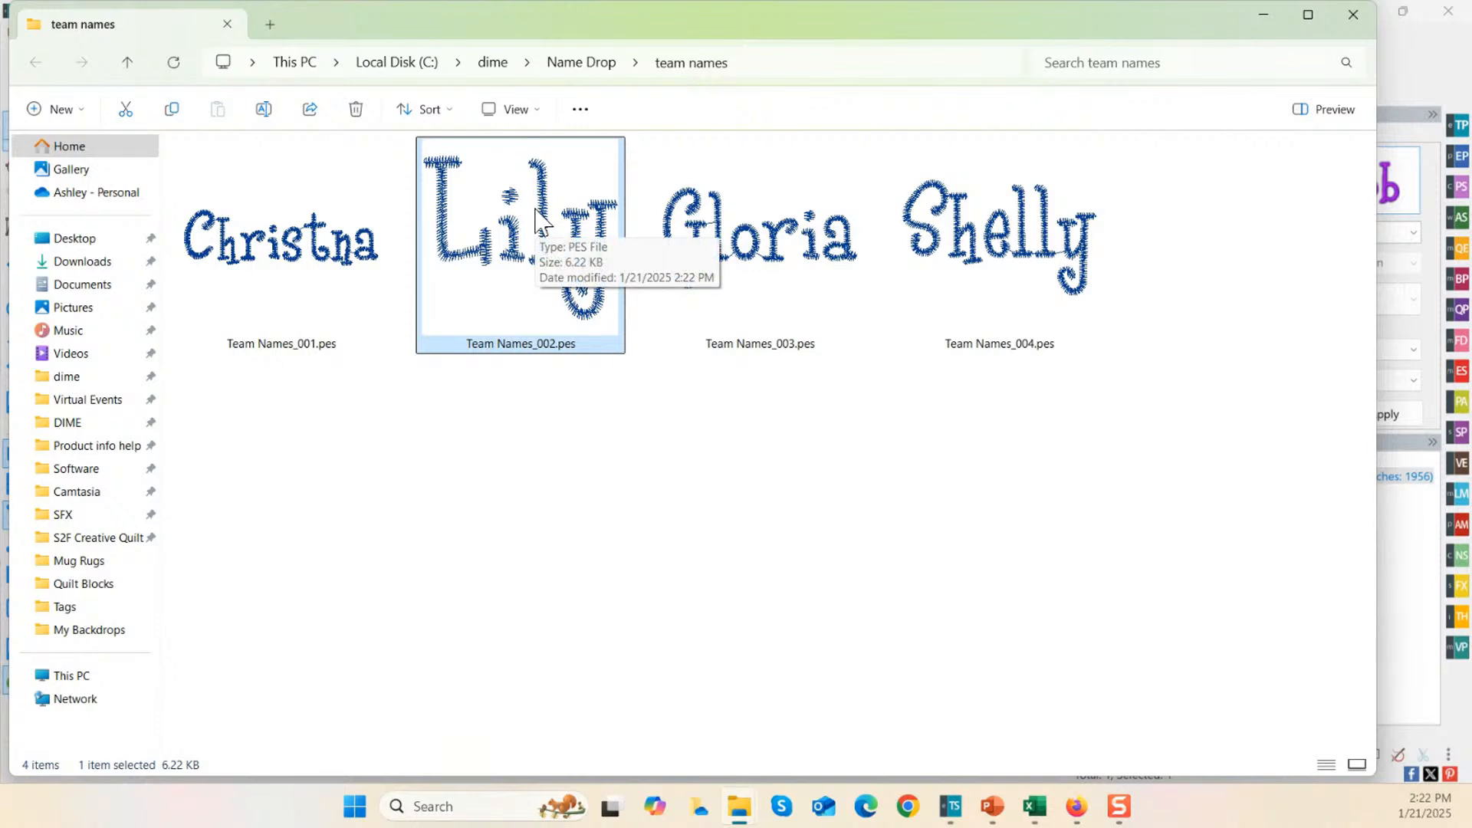
click(613, 475)
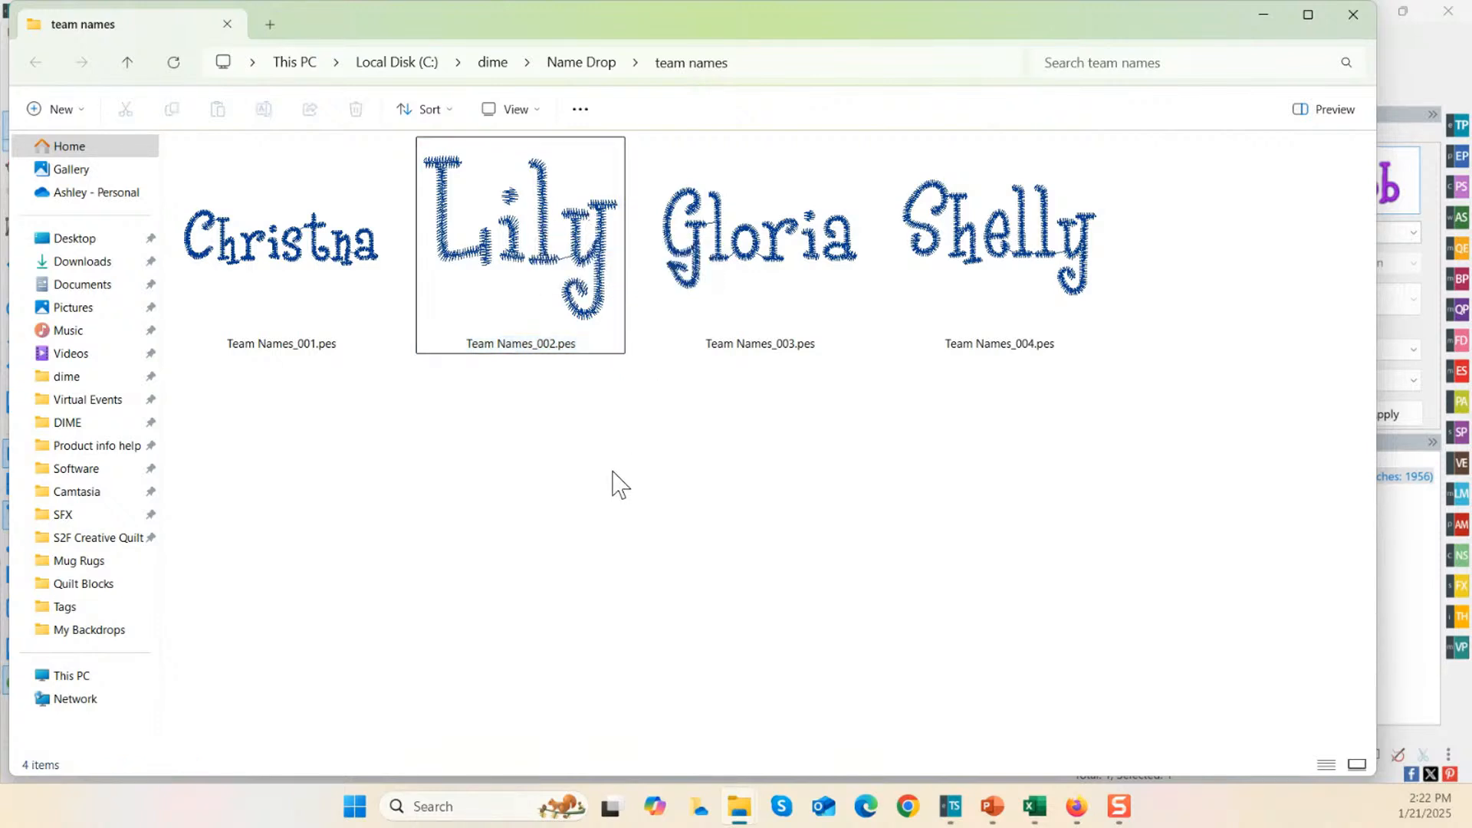
click(1352, 23)
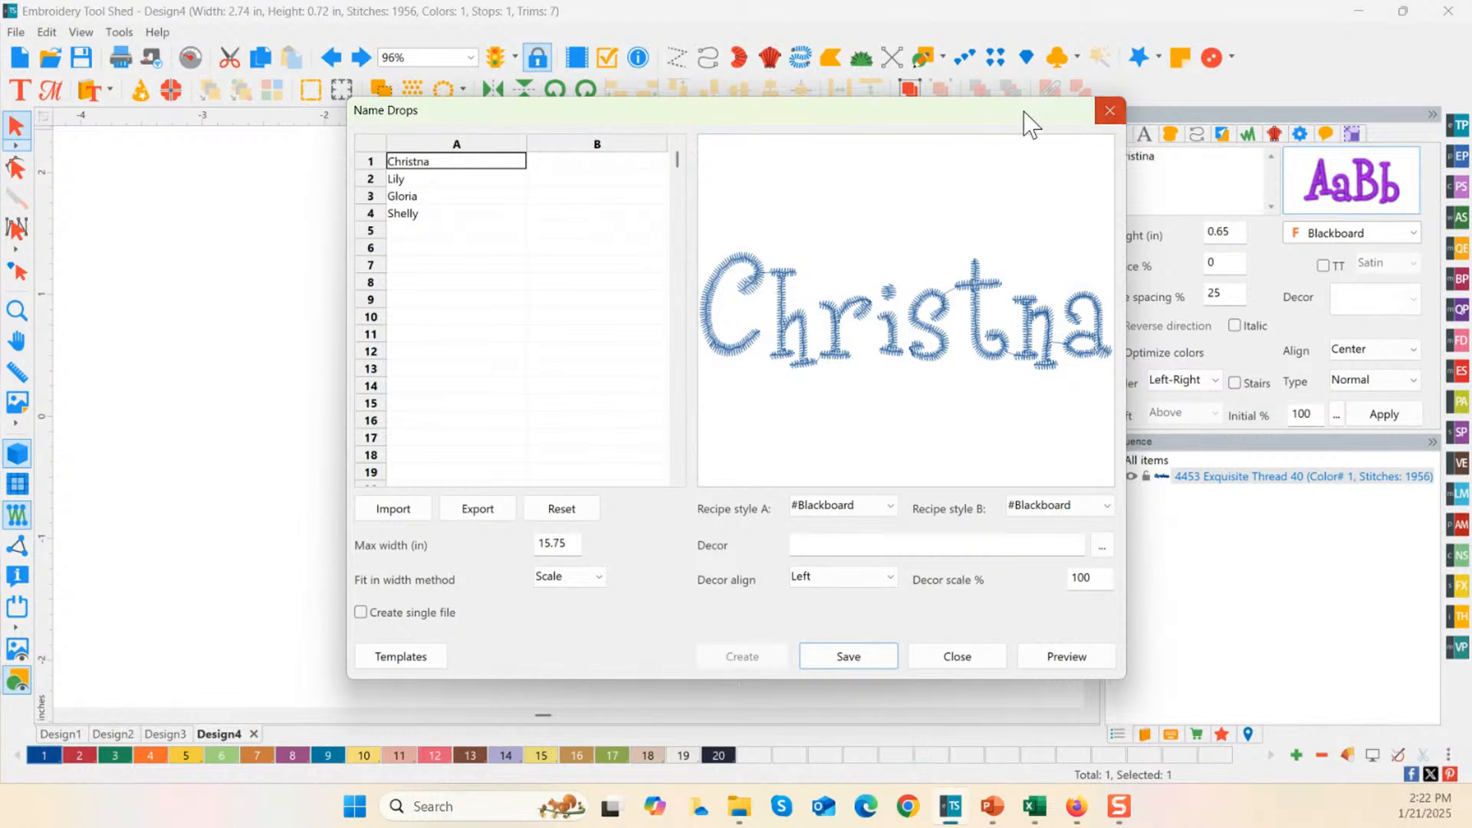
Step: Close the Name Drops dialog and return to the original name text in Design4
drag(1028, 121, 922, 121)
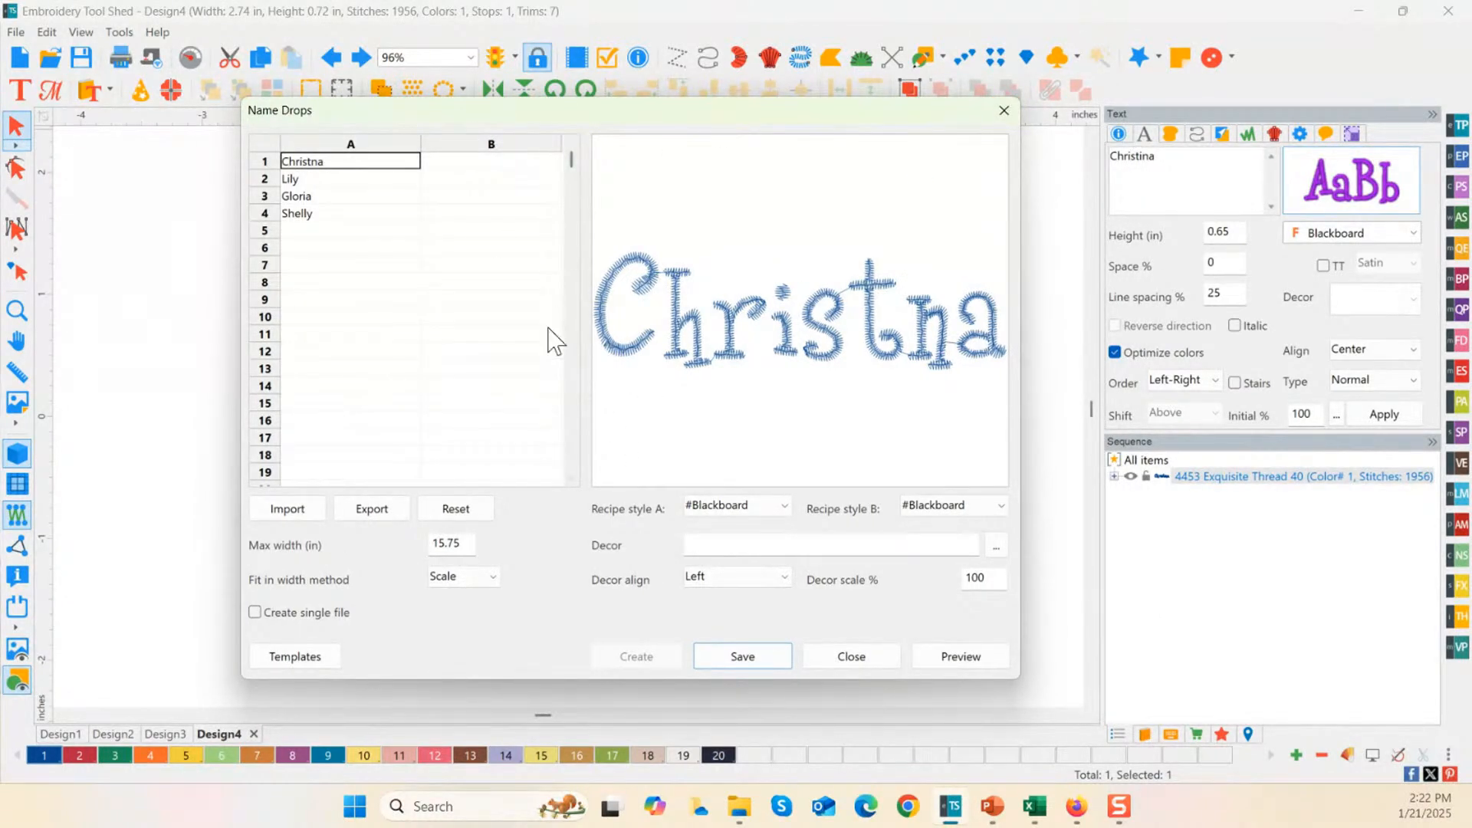
click(1003, 112)
click(814, 286)
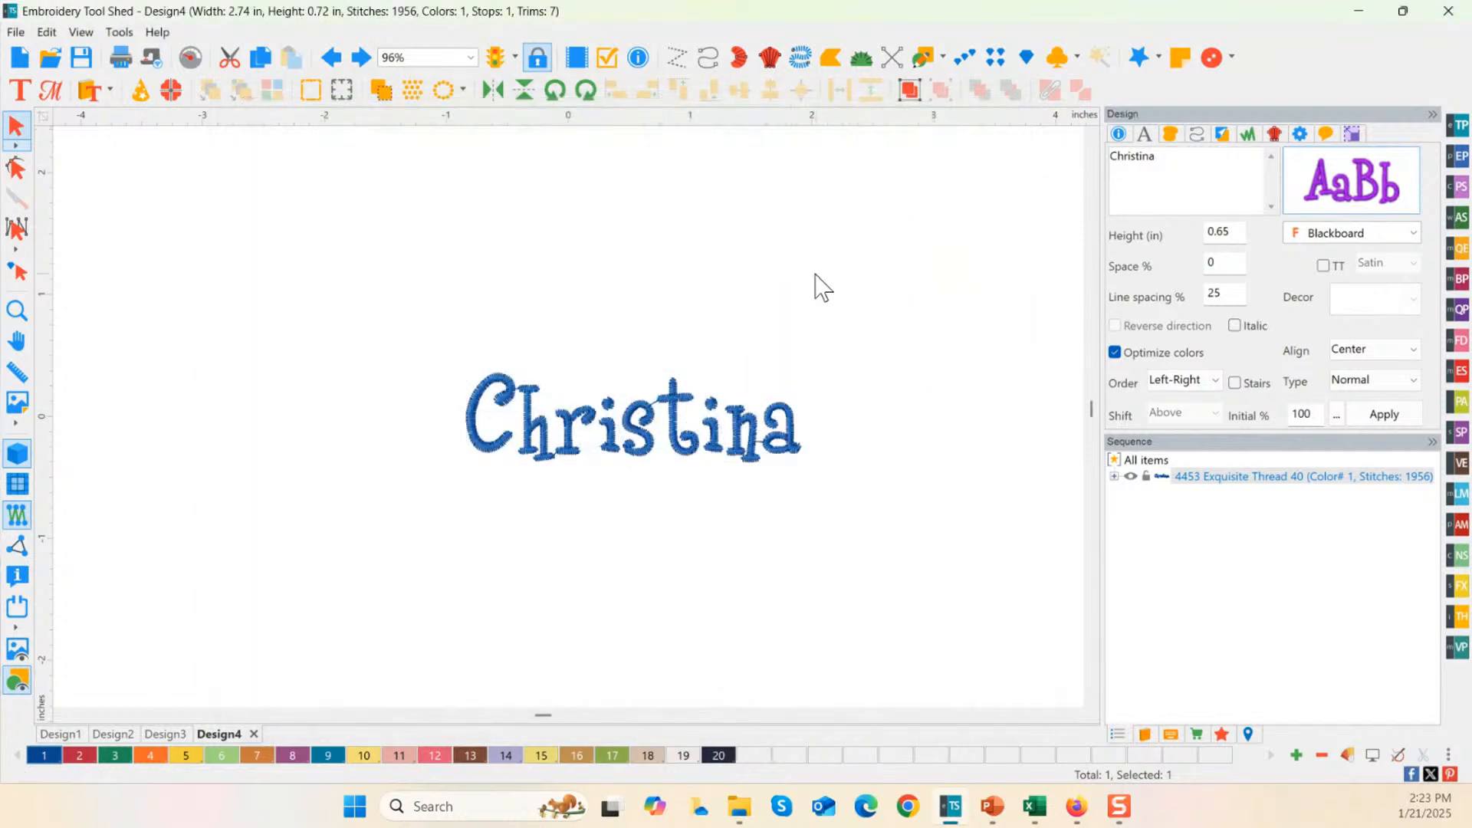
click(631, 443)
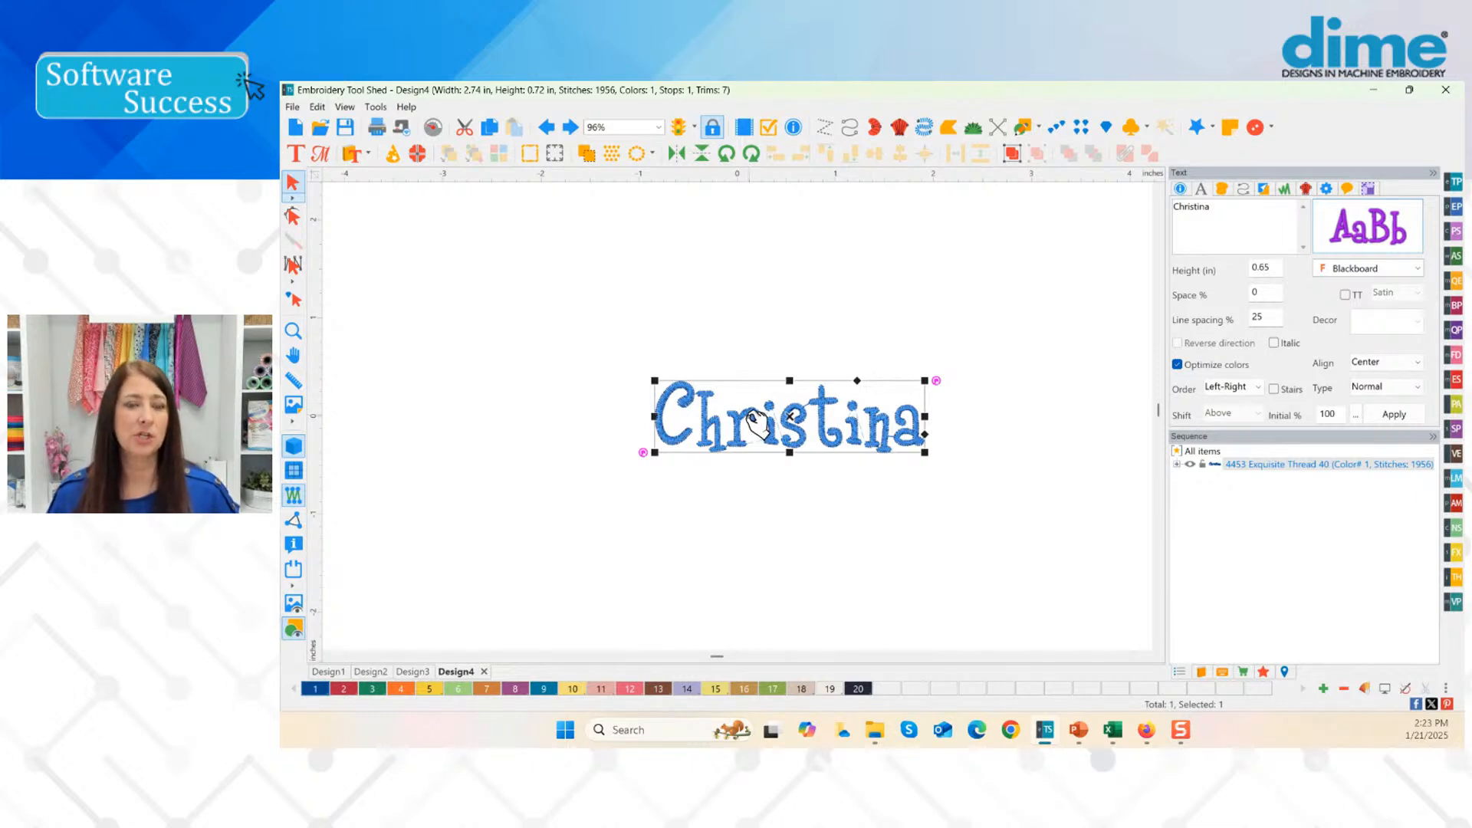
click(292, 109)
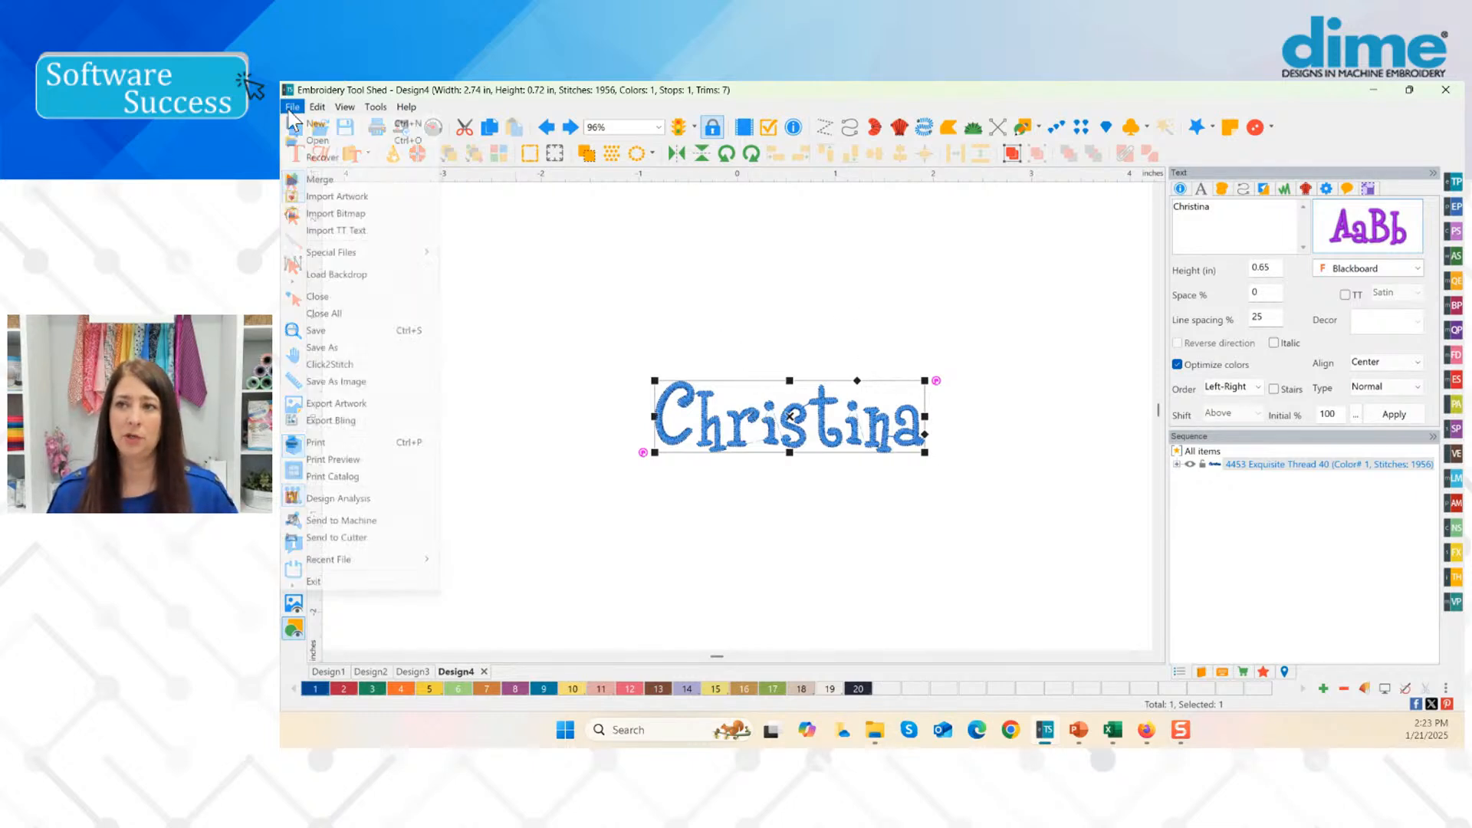
click(331, 351)
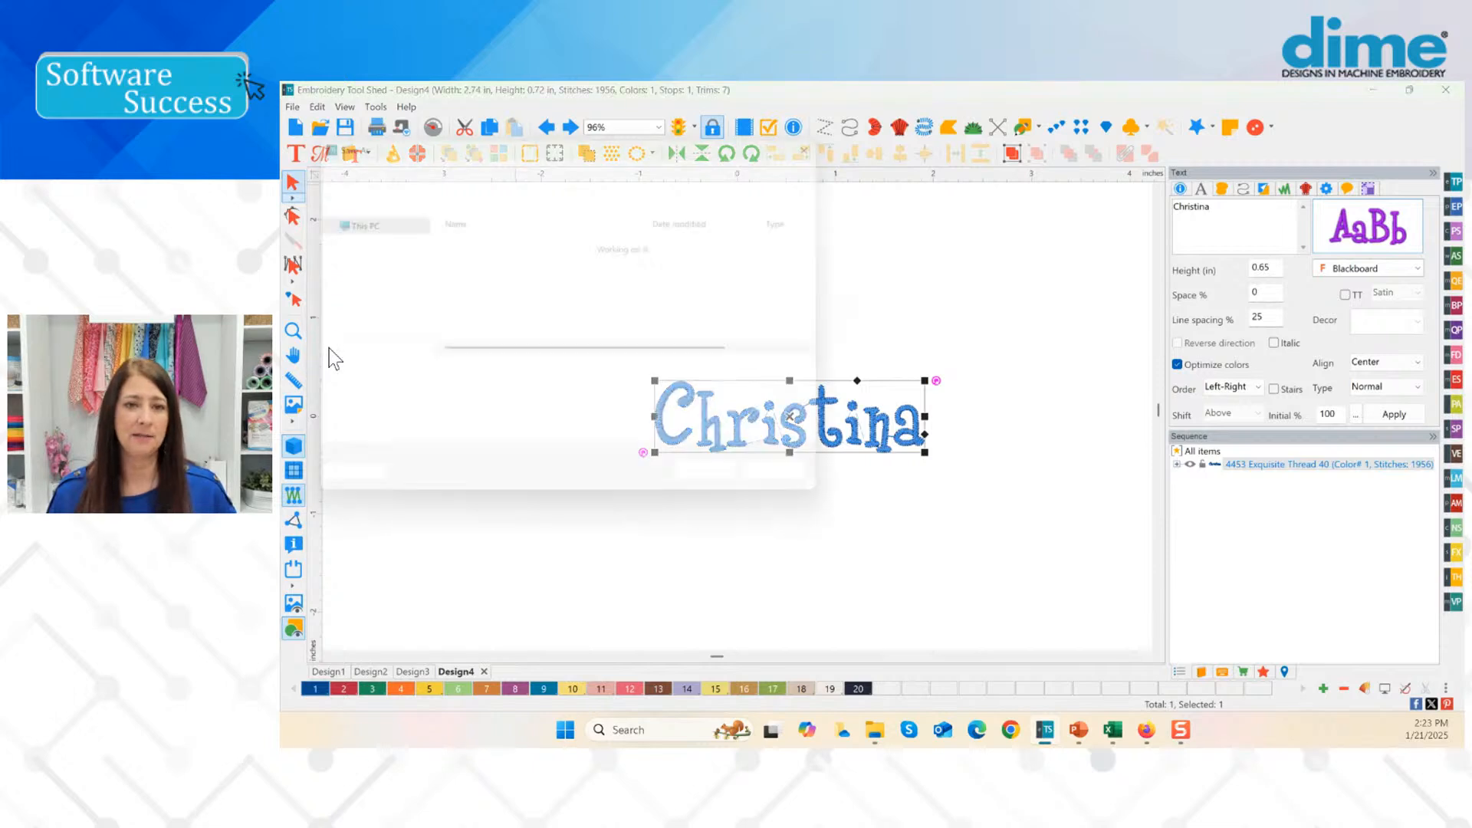
click(782, 477)
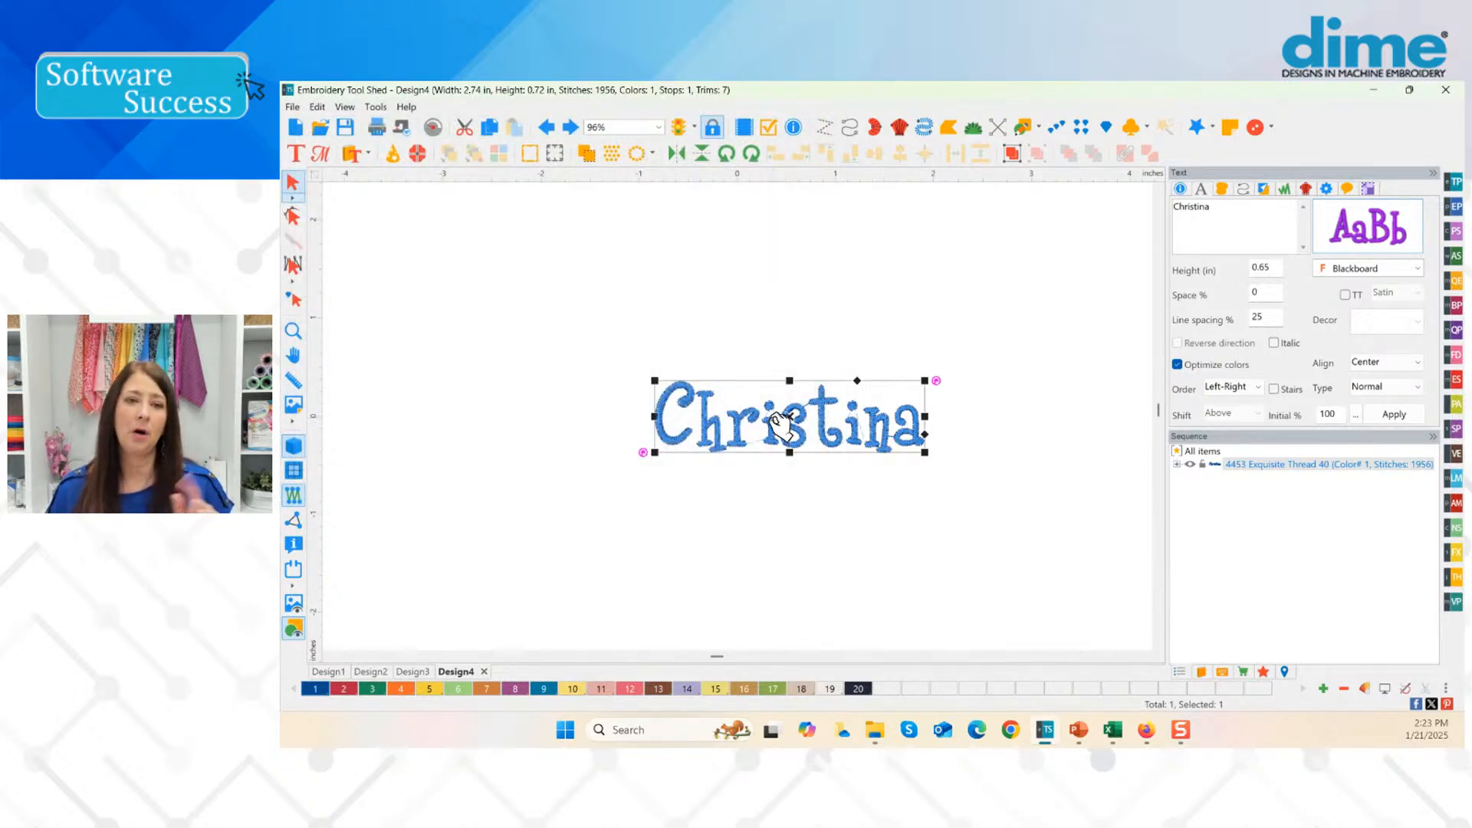
click(778, 428)
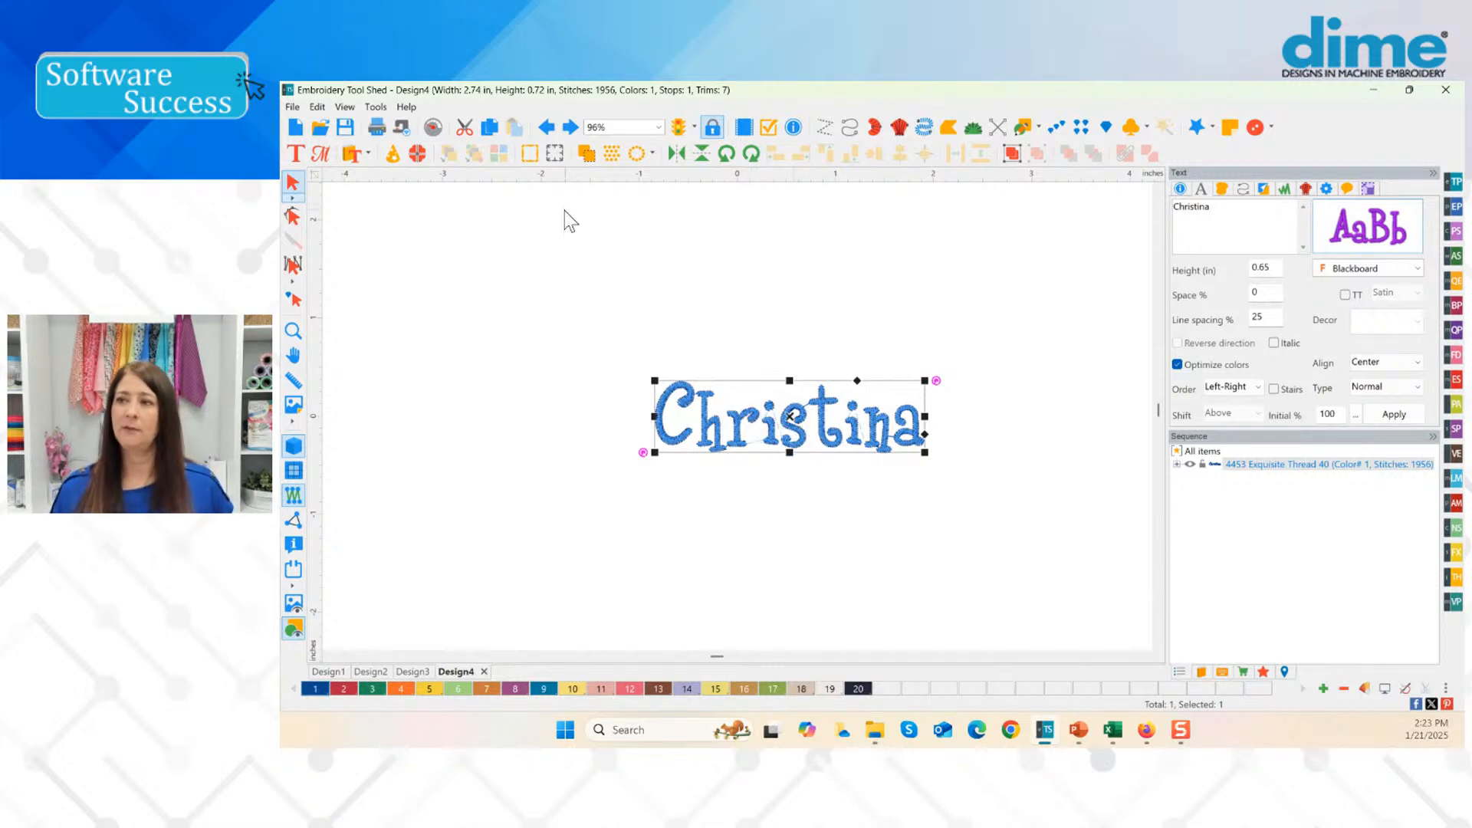
Step: Duplicate the original name text in place and recolor the copy with palette color 4, Saffron
click(487, 128)
click(515, 128)
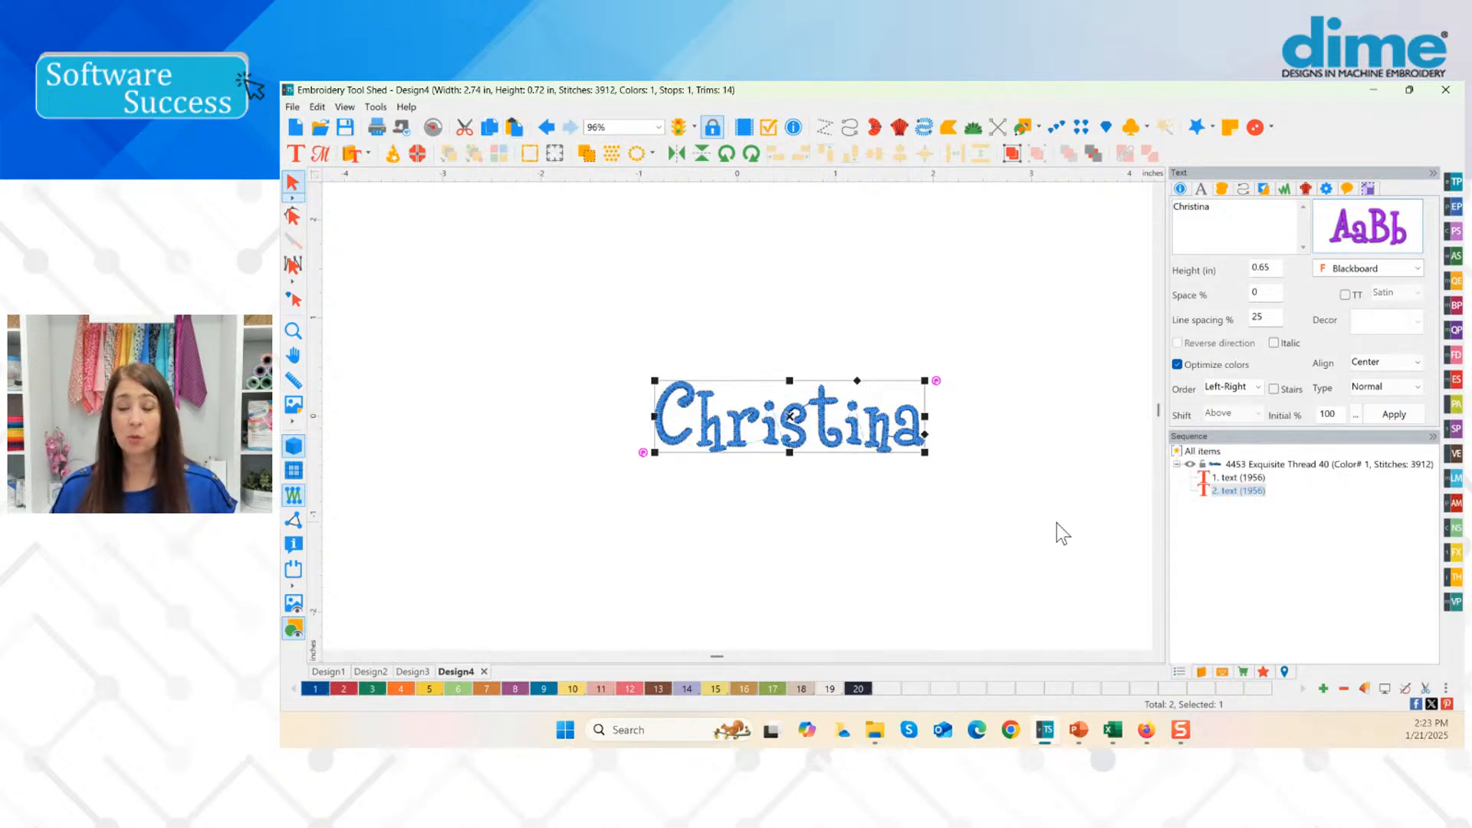
click(1235, 490)
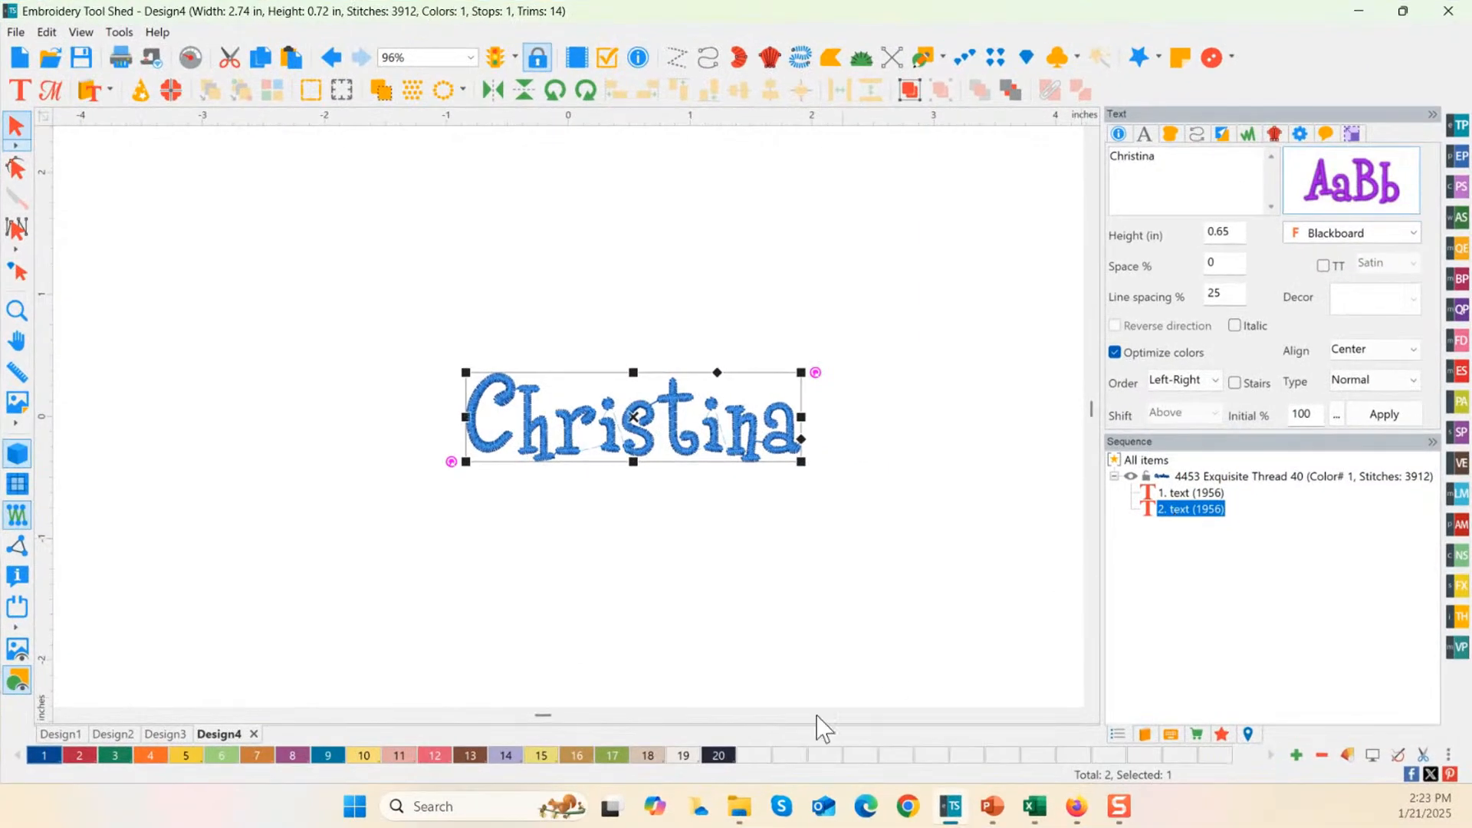
click(151, 755)
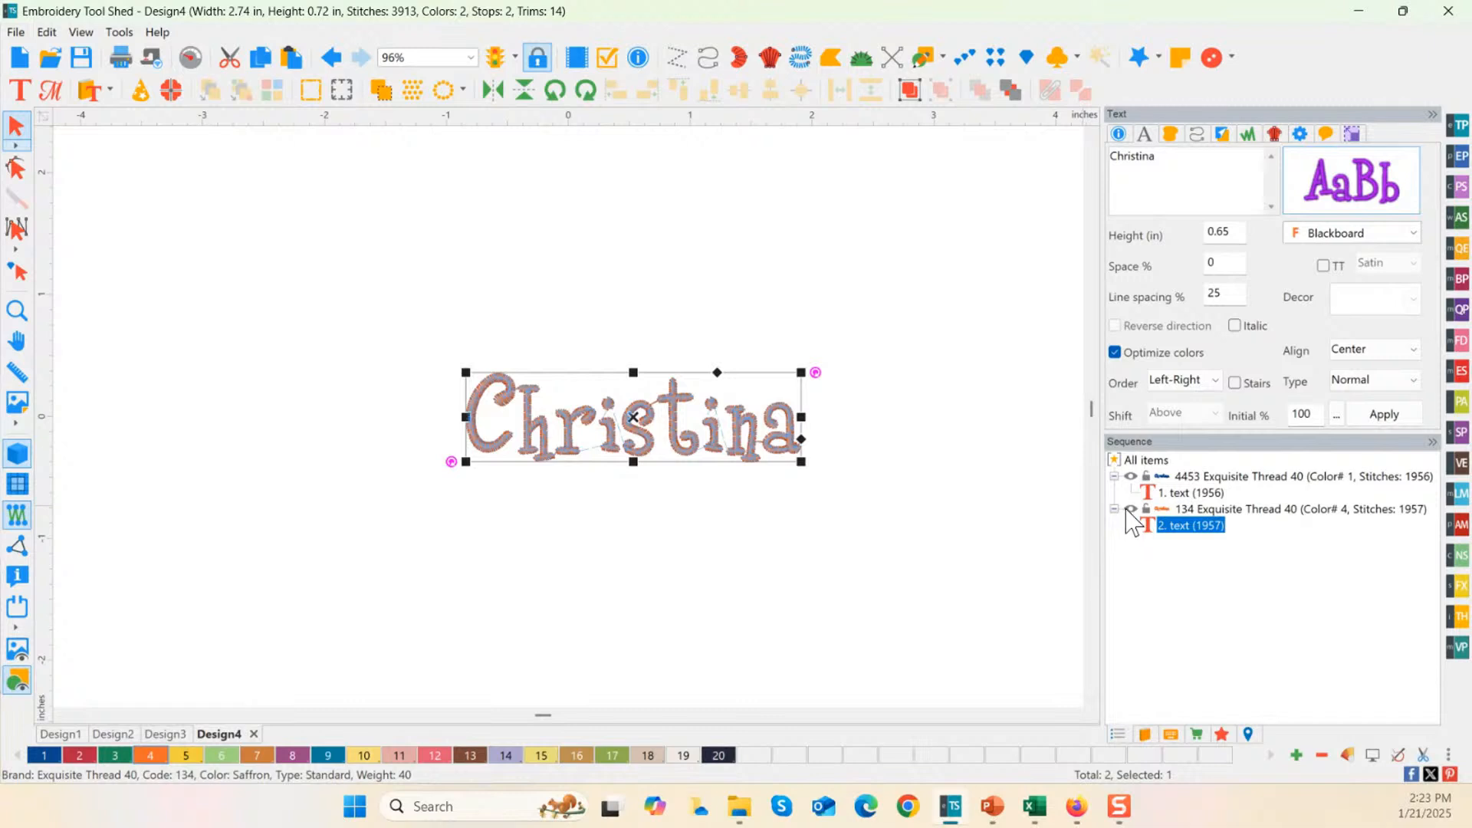
click(1129, 510)
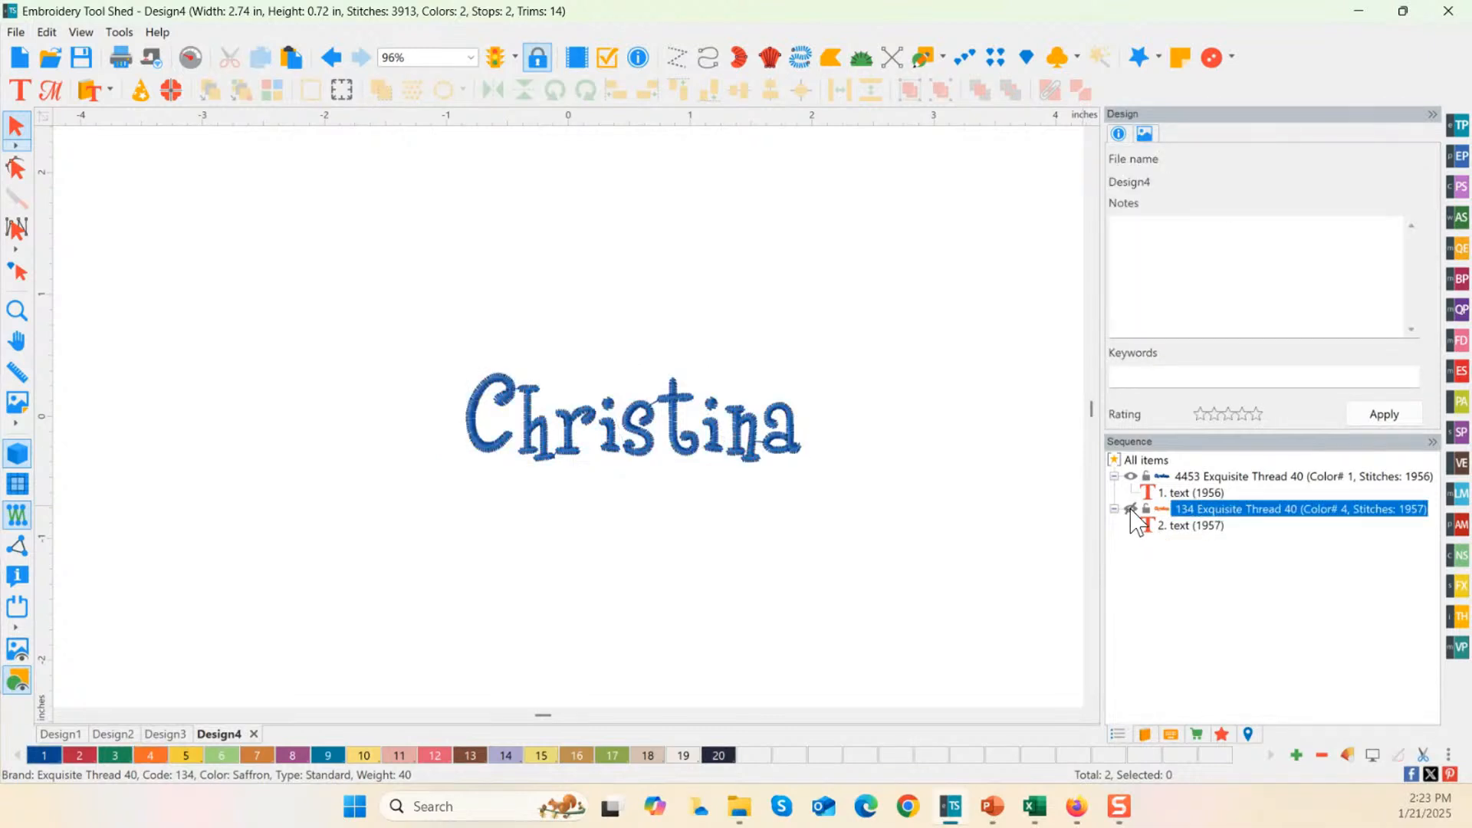
click(1130, 511)
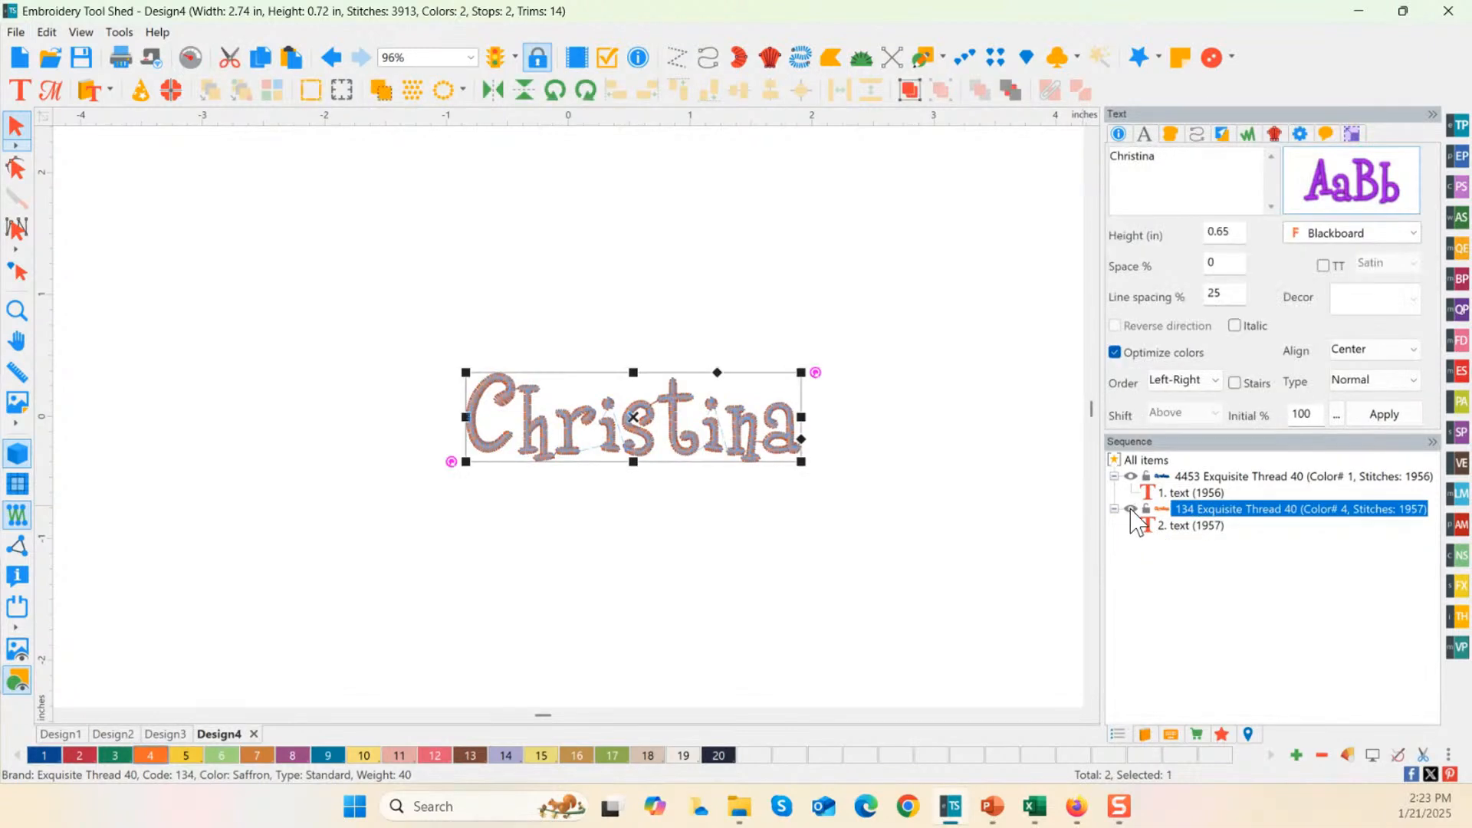
Step: Replace the Saffron copy's lettering with a second first name and apply it to the design
click(1200, 528)
drag(1165, 156, 1049, 161)
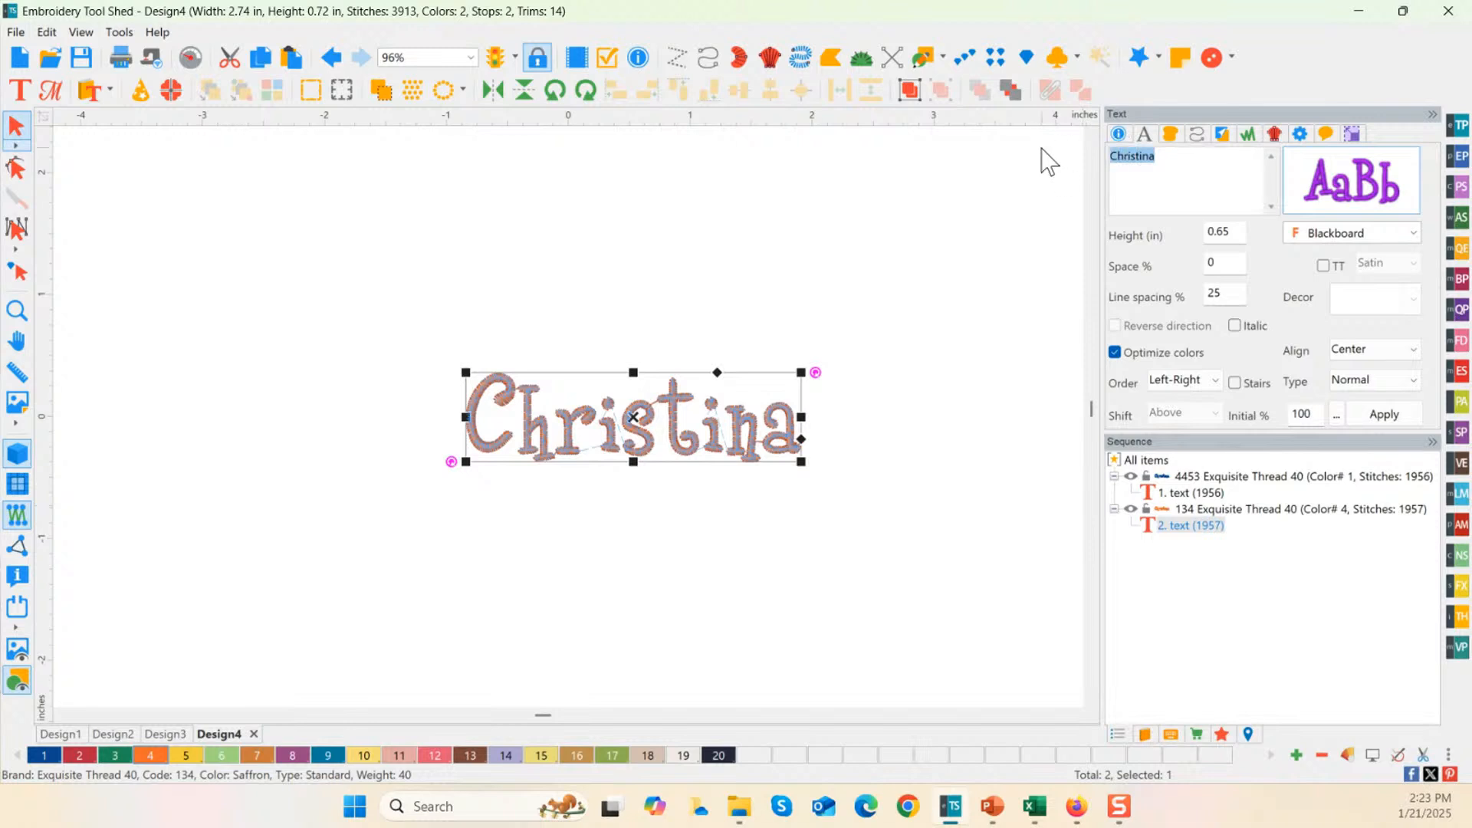
text(Gloria)
click(1383, 414)
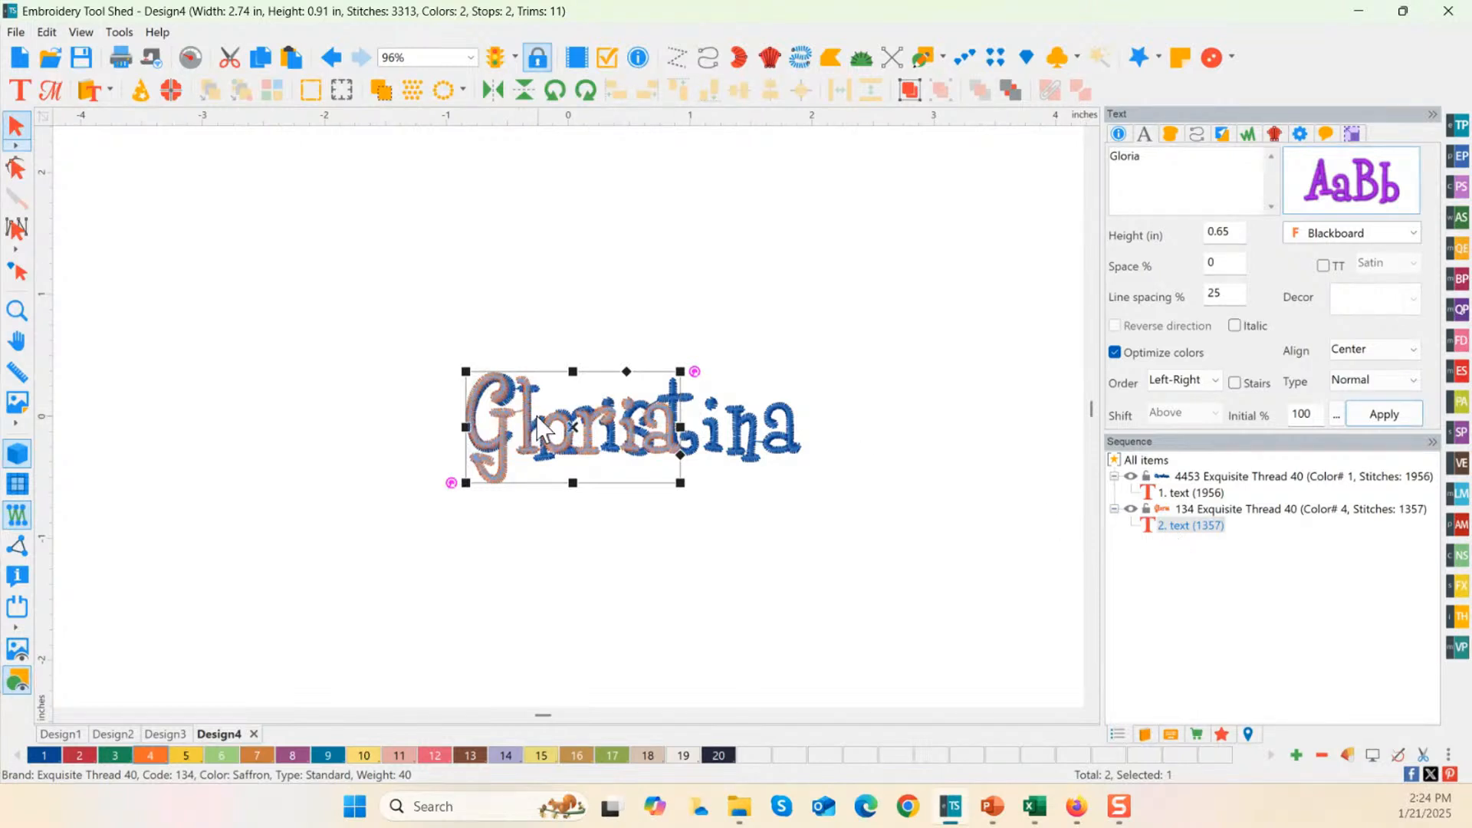
Step: Duplicate the Saffron name, change the copy's lettering to a third first name, and color it Celtic Blue (color 1)
key(ctrl+d)
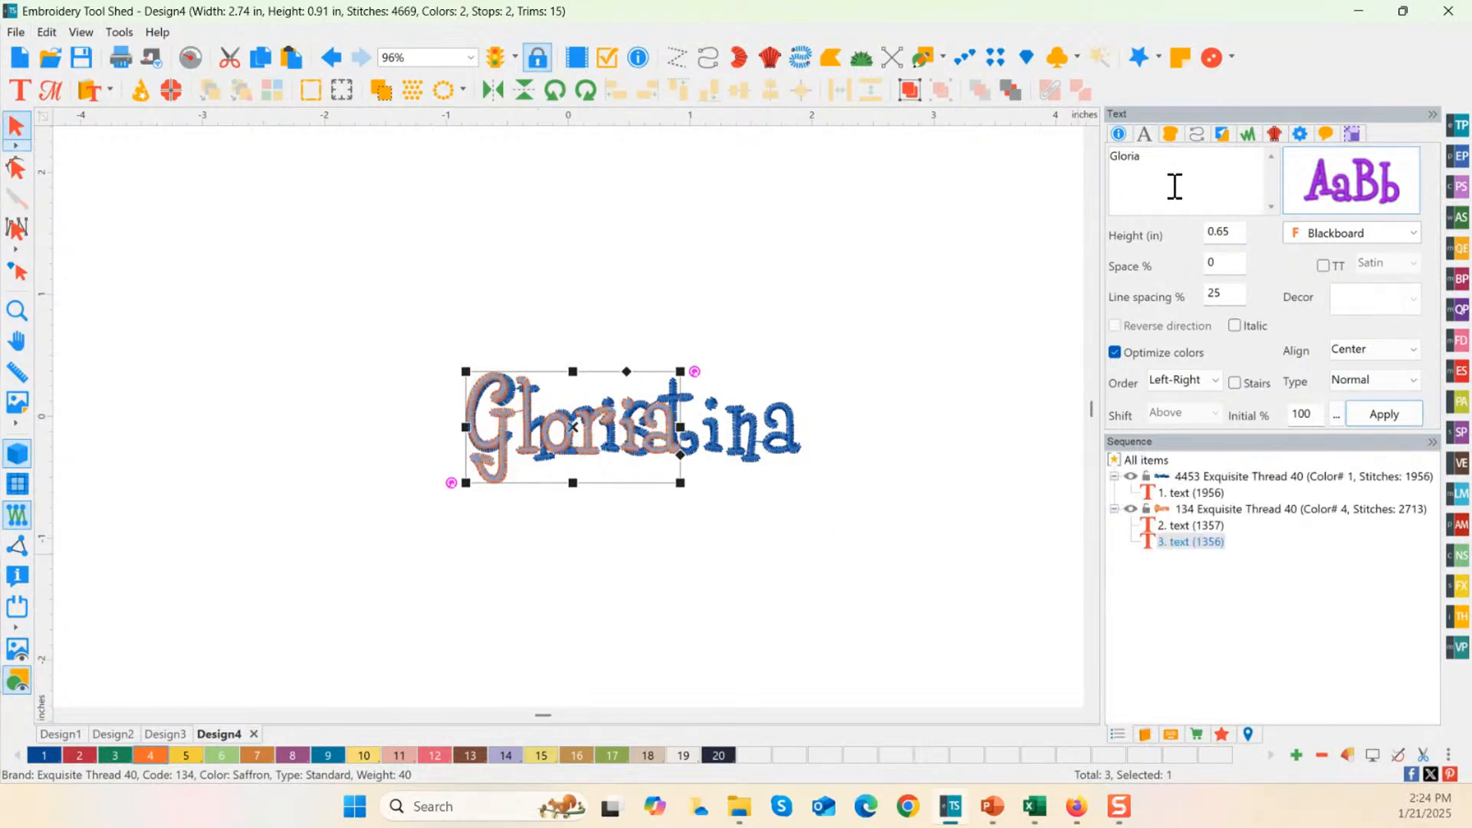
double_click(1174, 186)
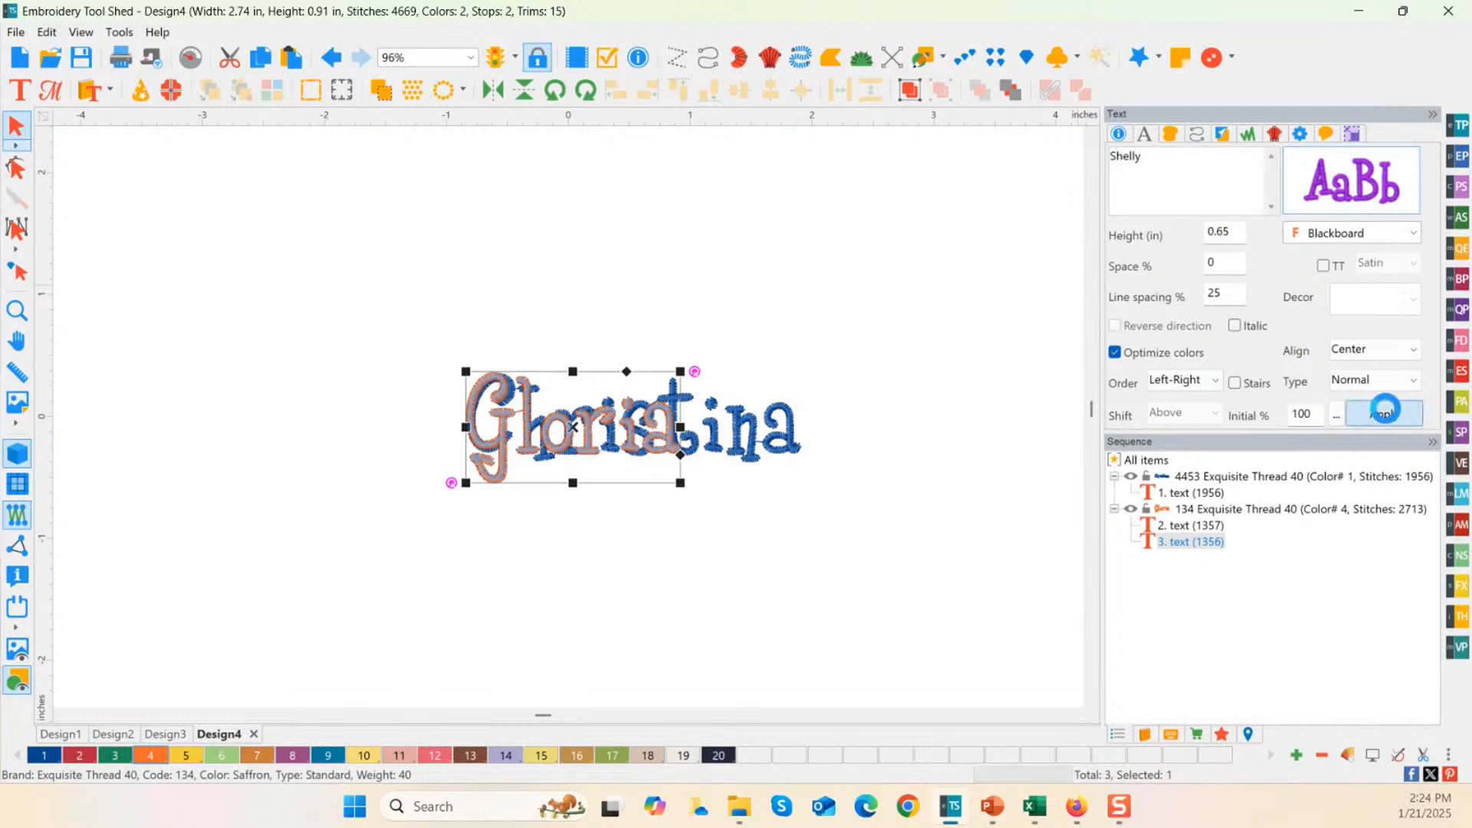
click(1383, 414)
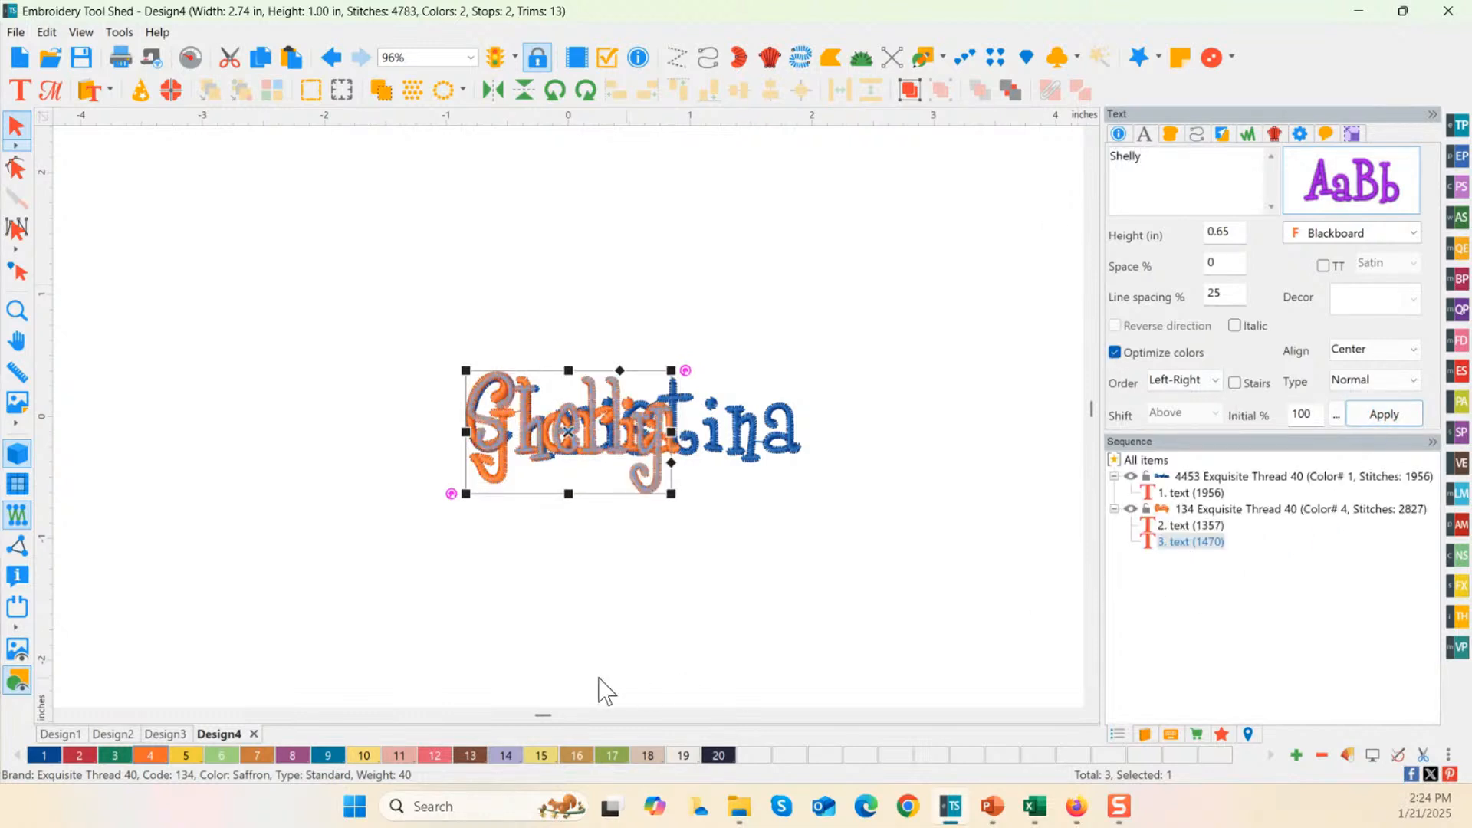
click(46, 756)
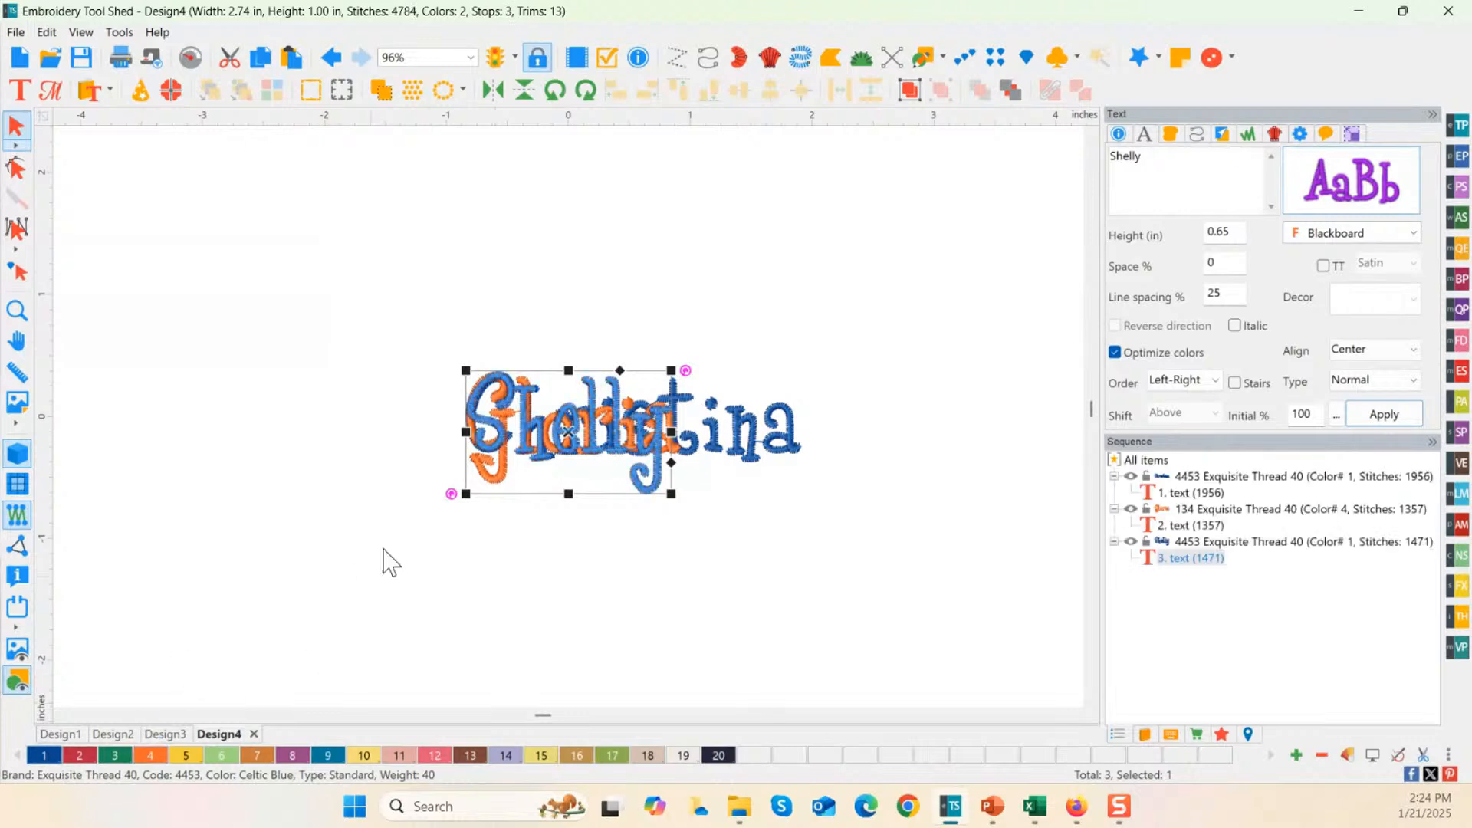
Step: Select all three name texts and center them on one another both horizontally and vertically
click(698, 558)
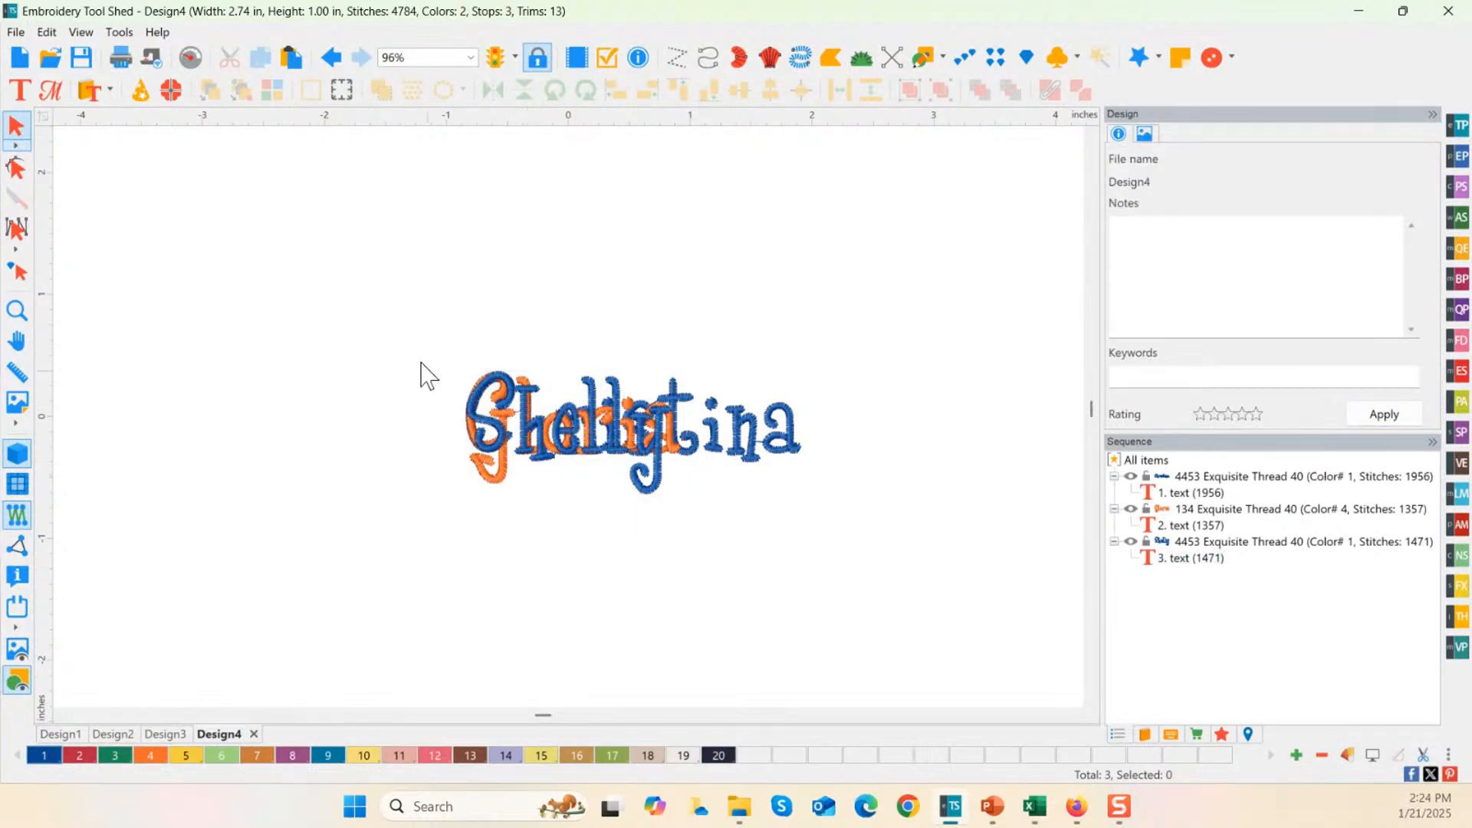
drag(369, 302, 857, 550)
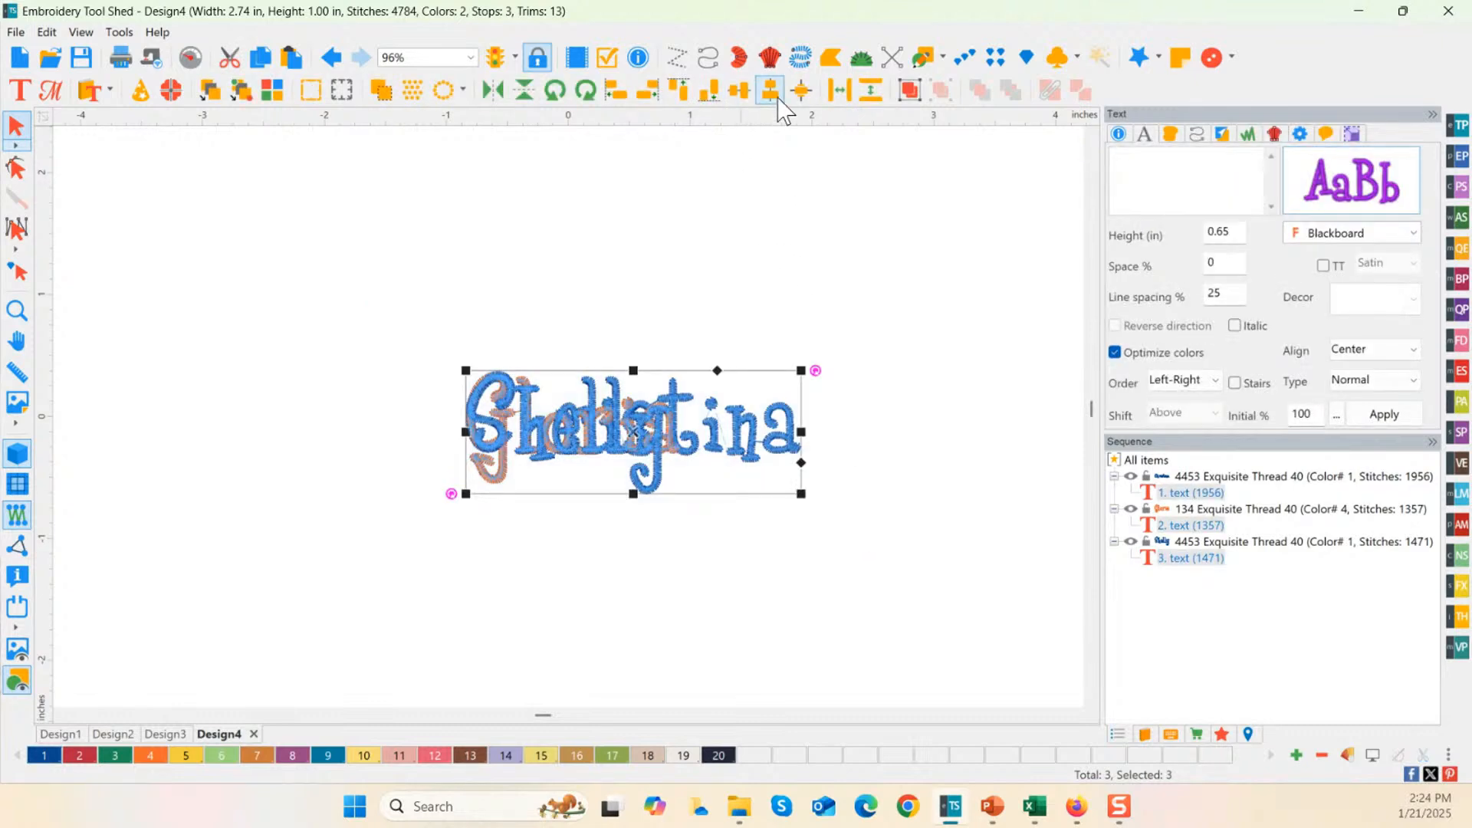
click(799, 93)
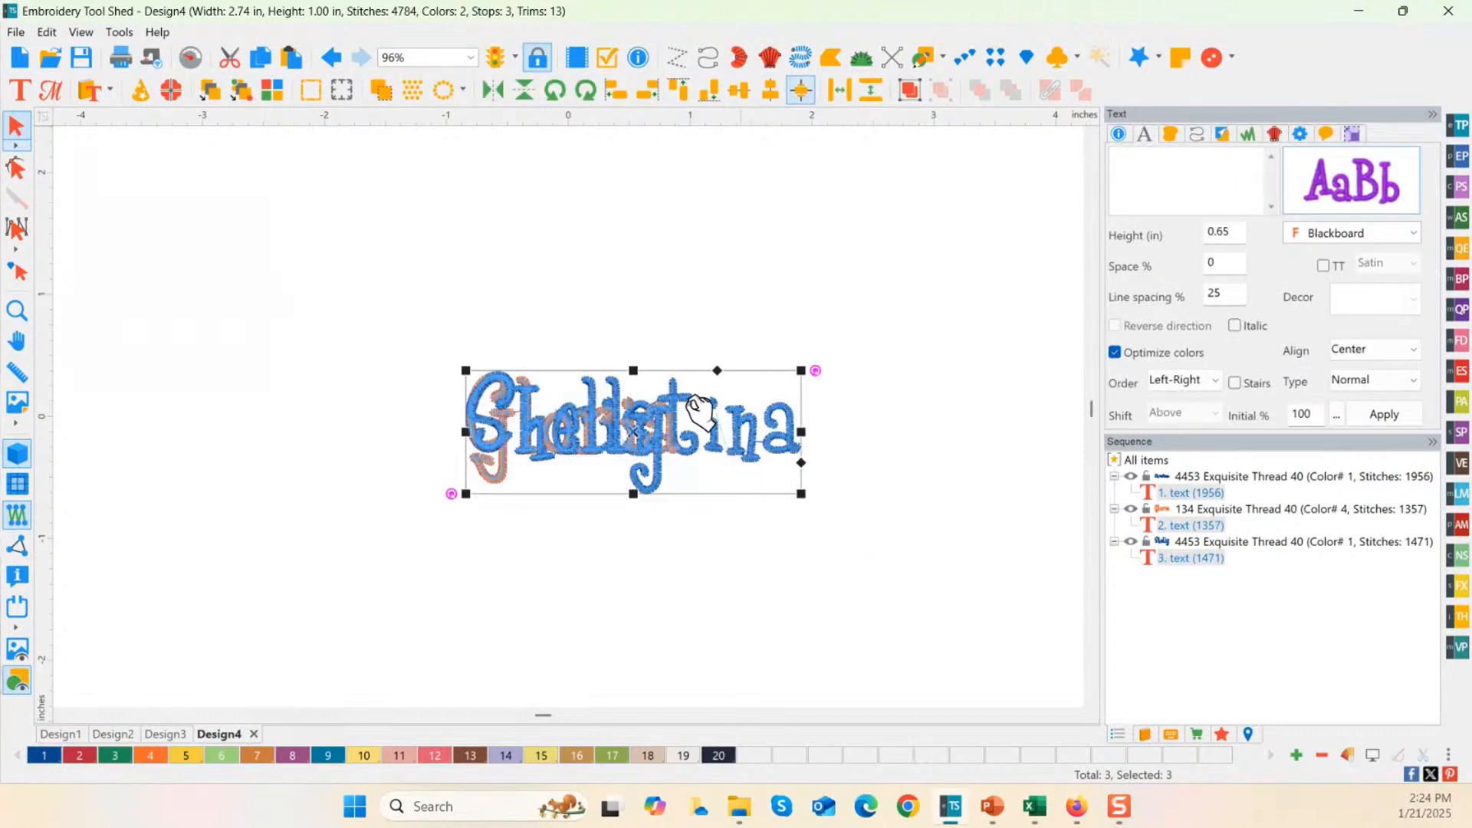
click(664, 255)
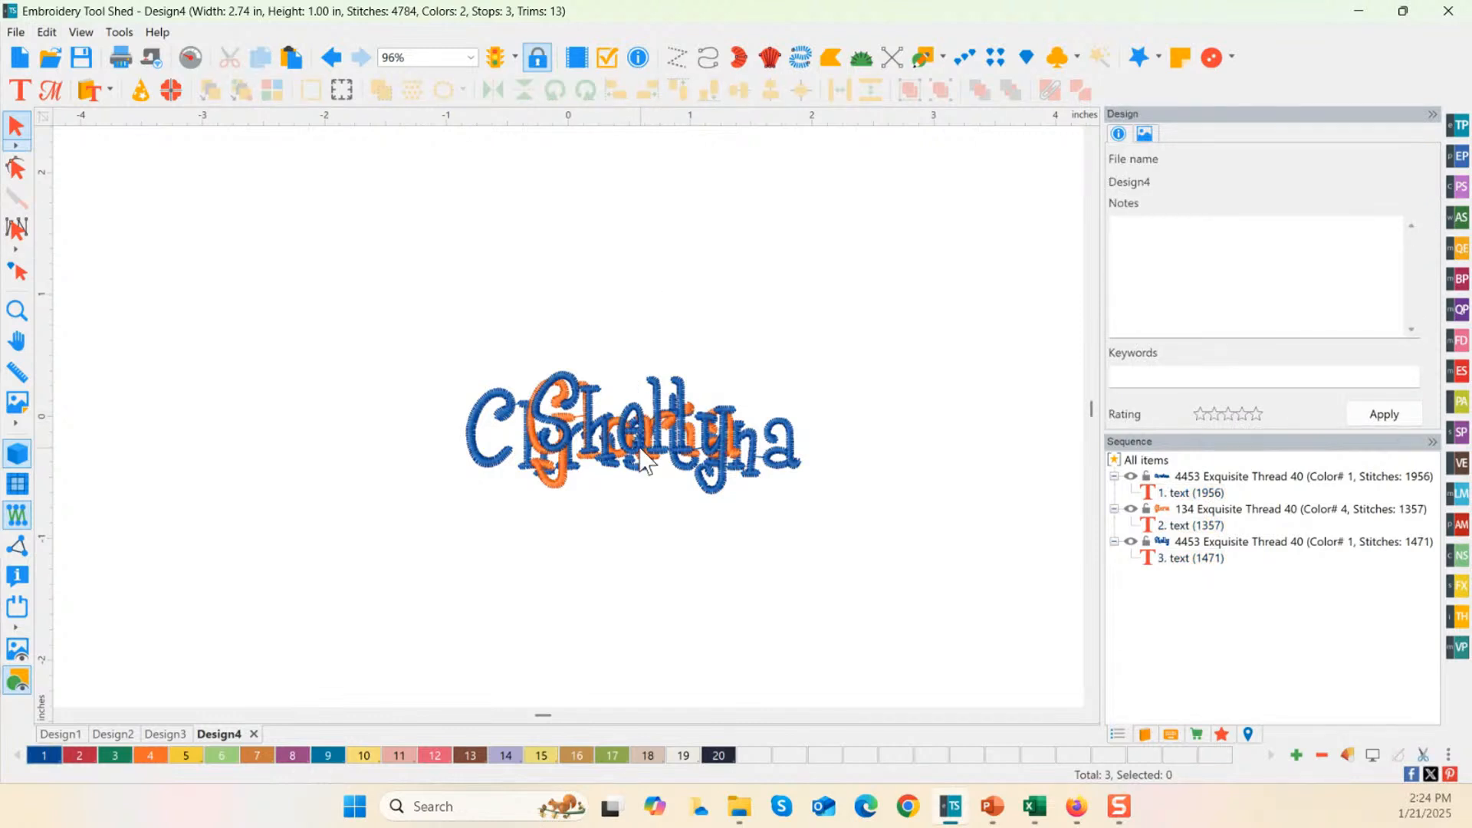
click(118, 32)
click(170, 164)
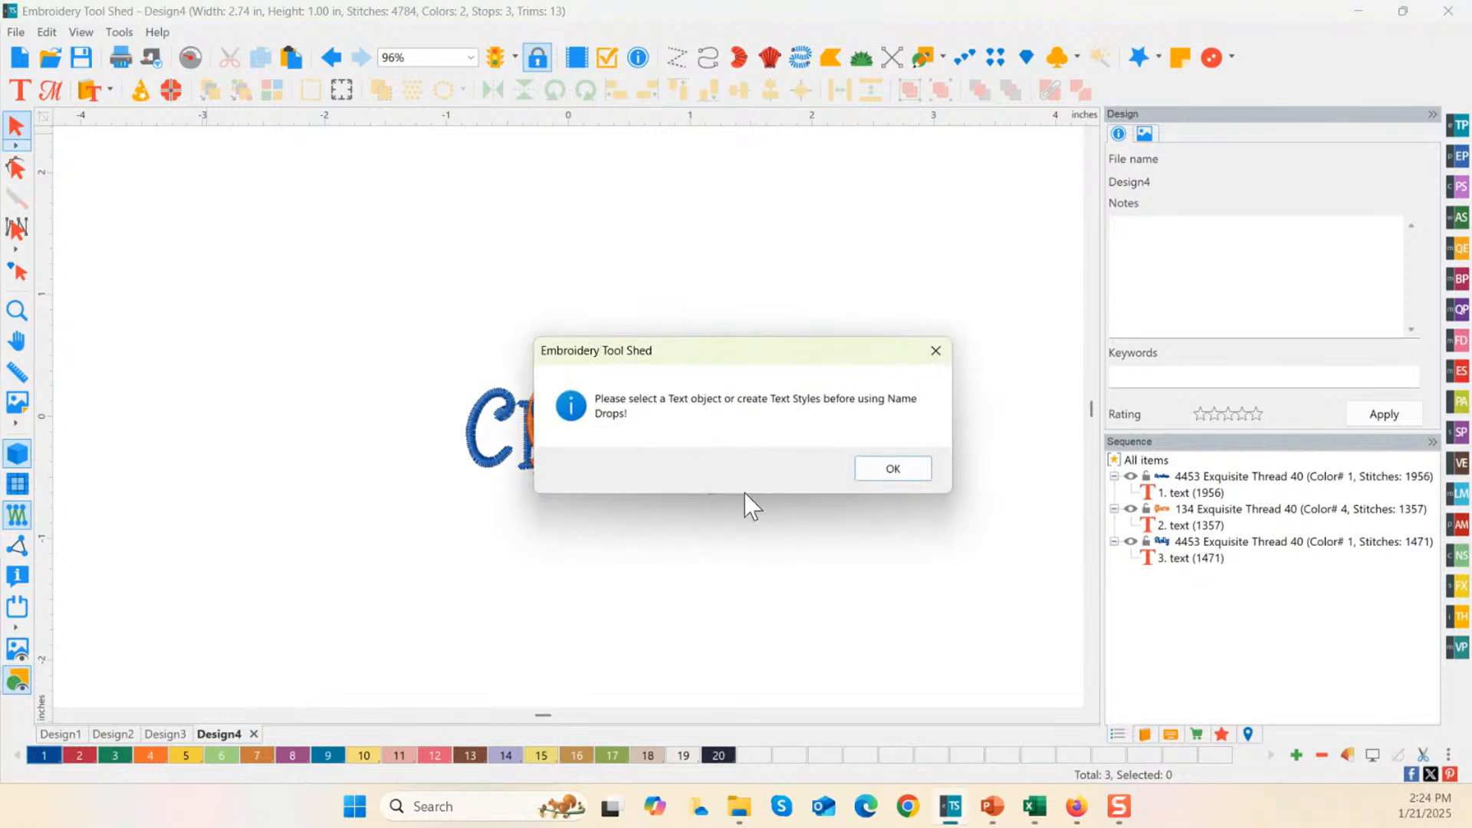
click(880, 476)
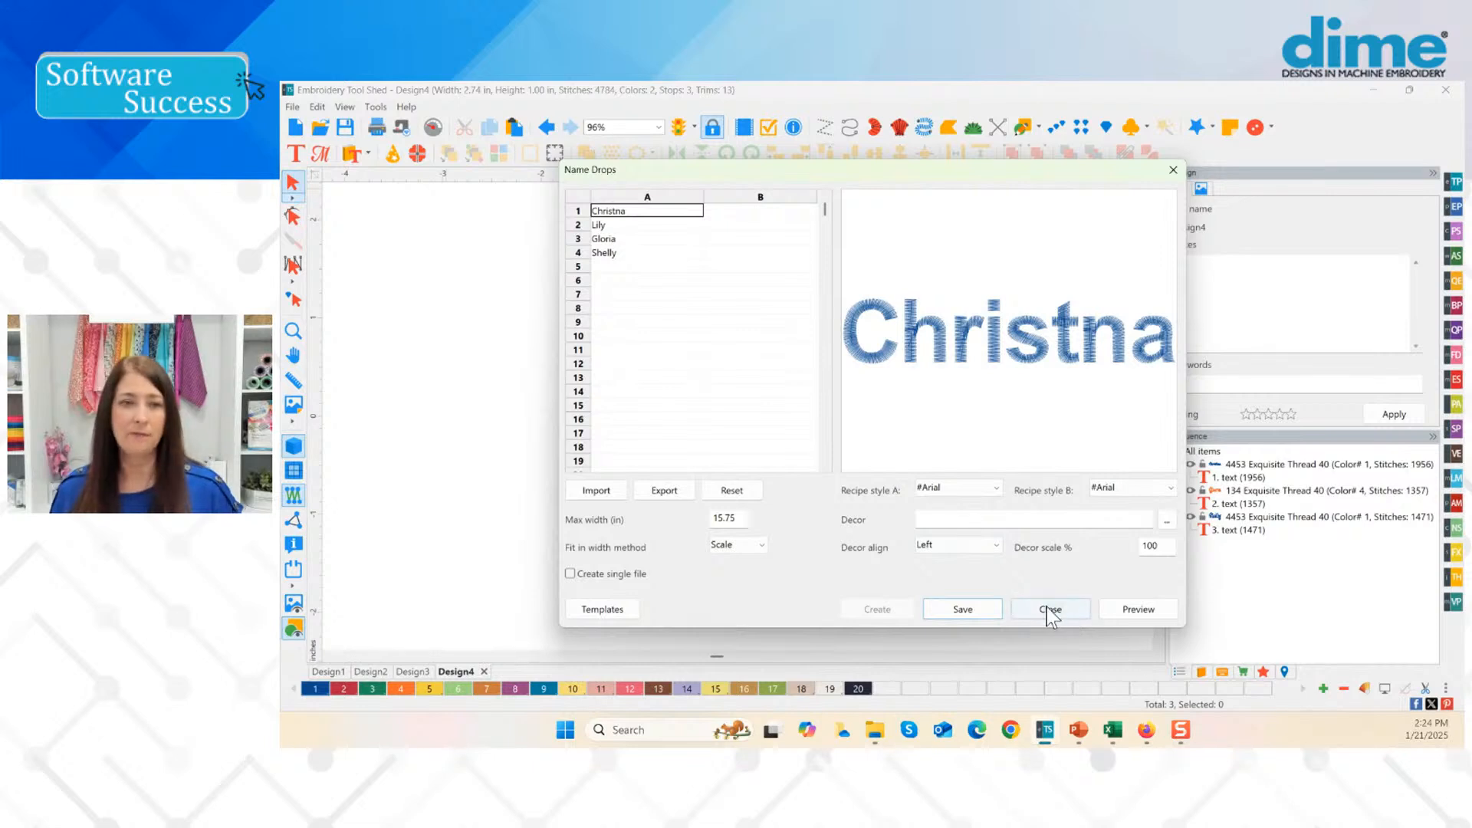
click(1050, 610)
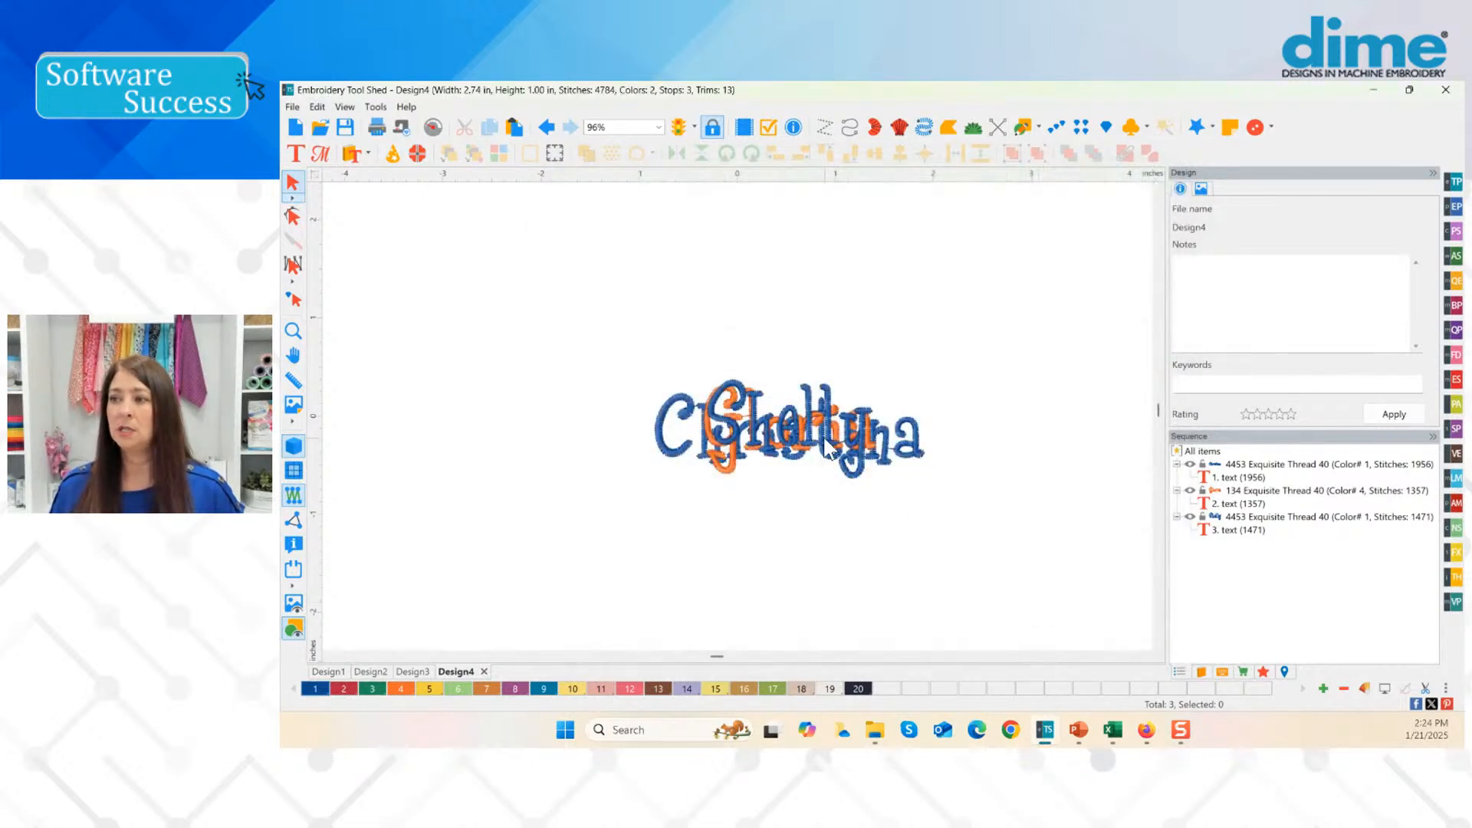
Step: Select each of the three stacked name texts in turn to review its lettering and text properties
click(834, 448)
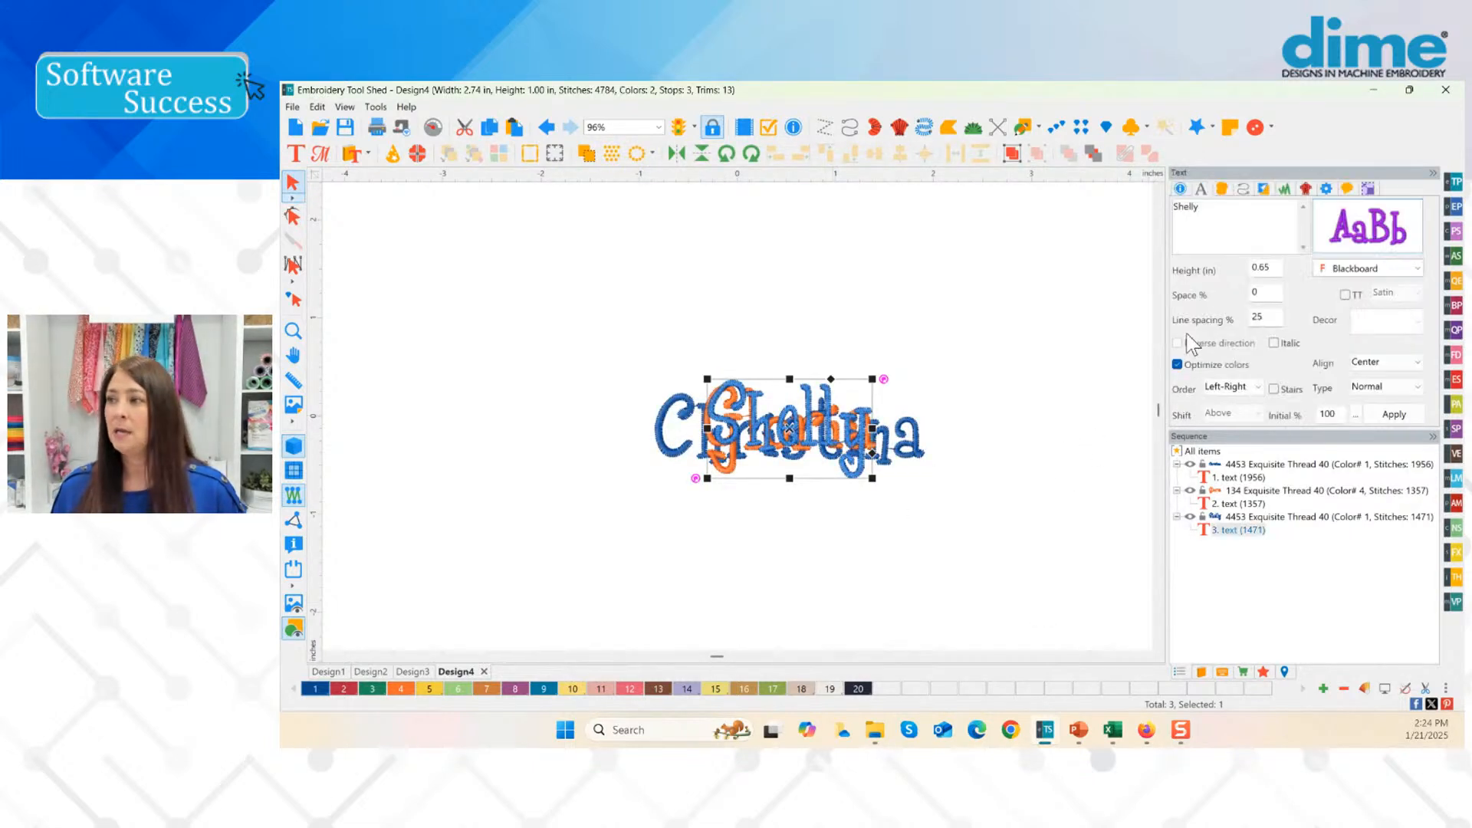
click(1233, 504)
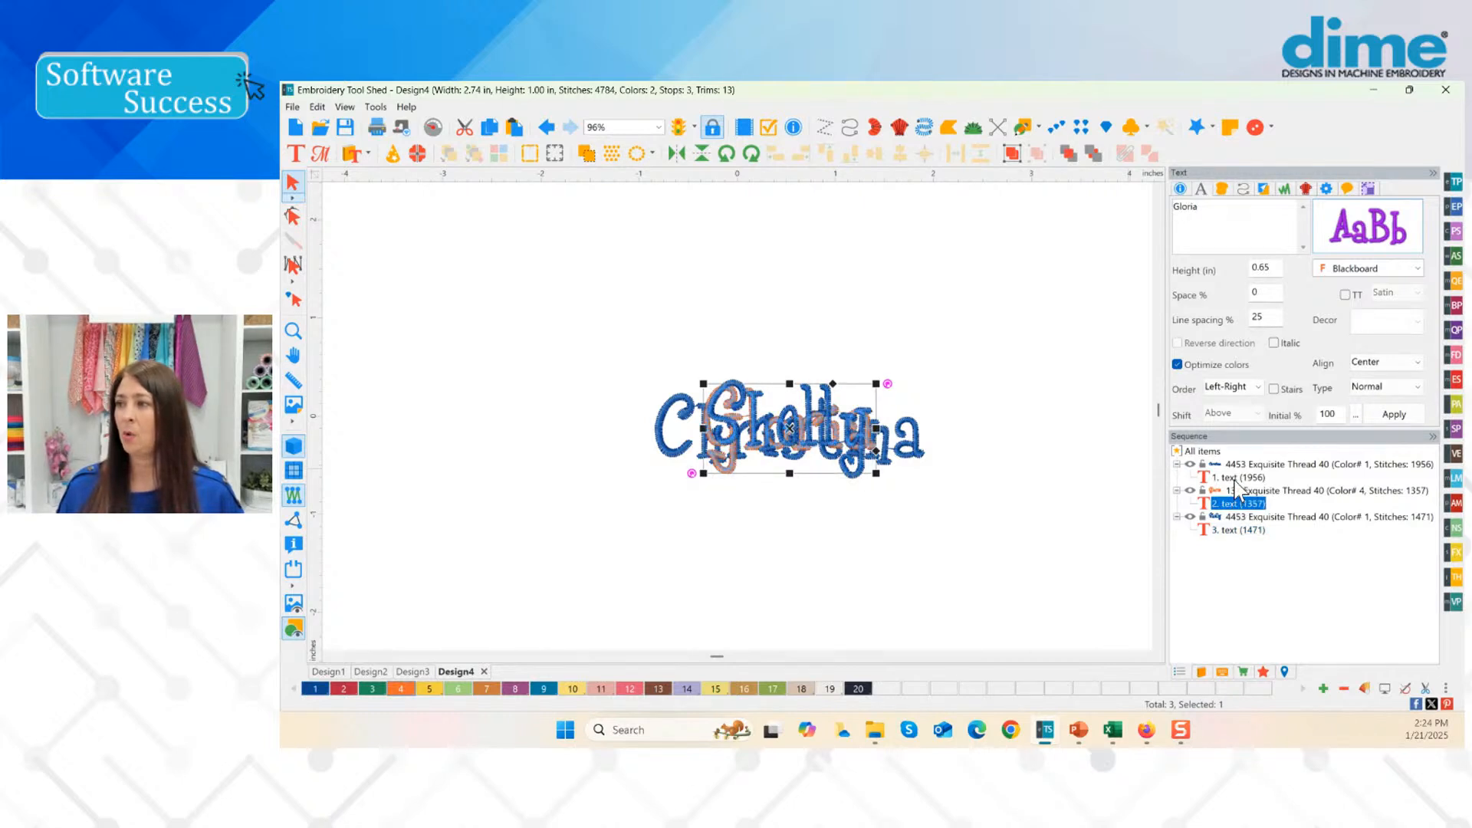
click(1236, 478)
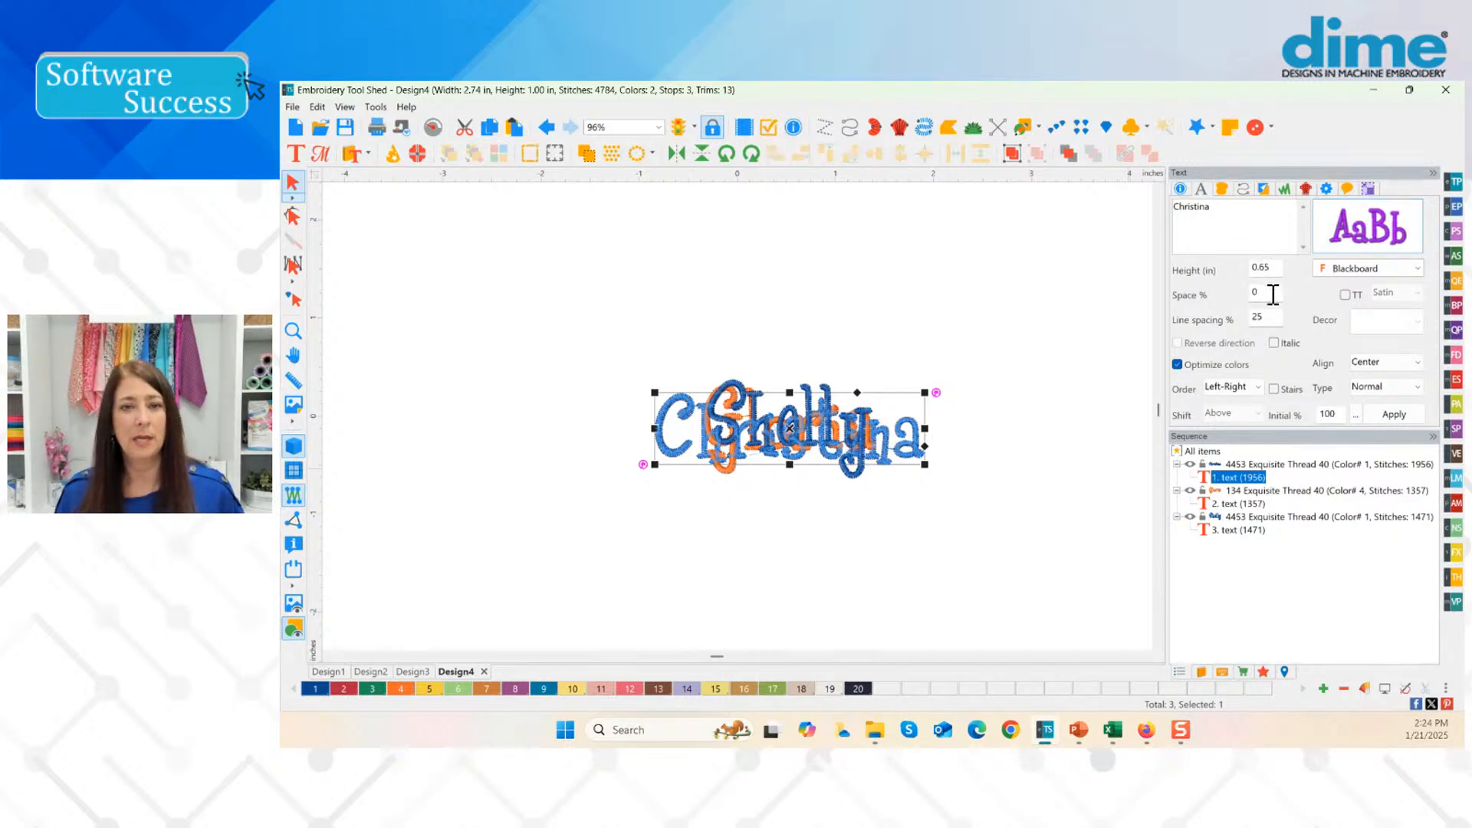
click(1273, 268)
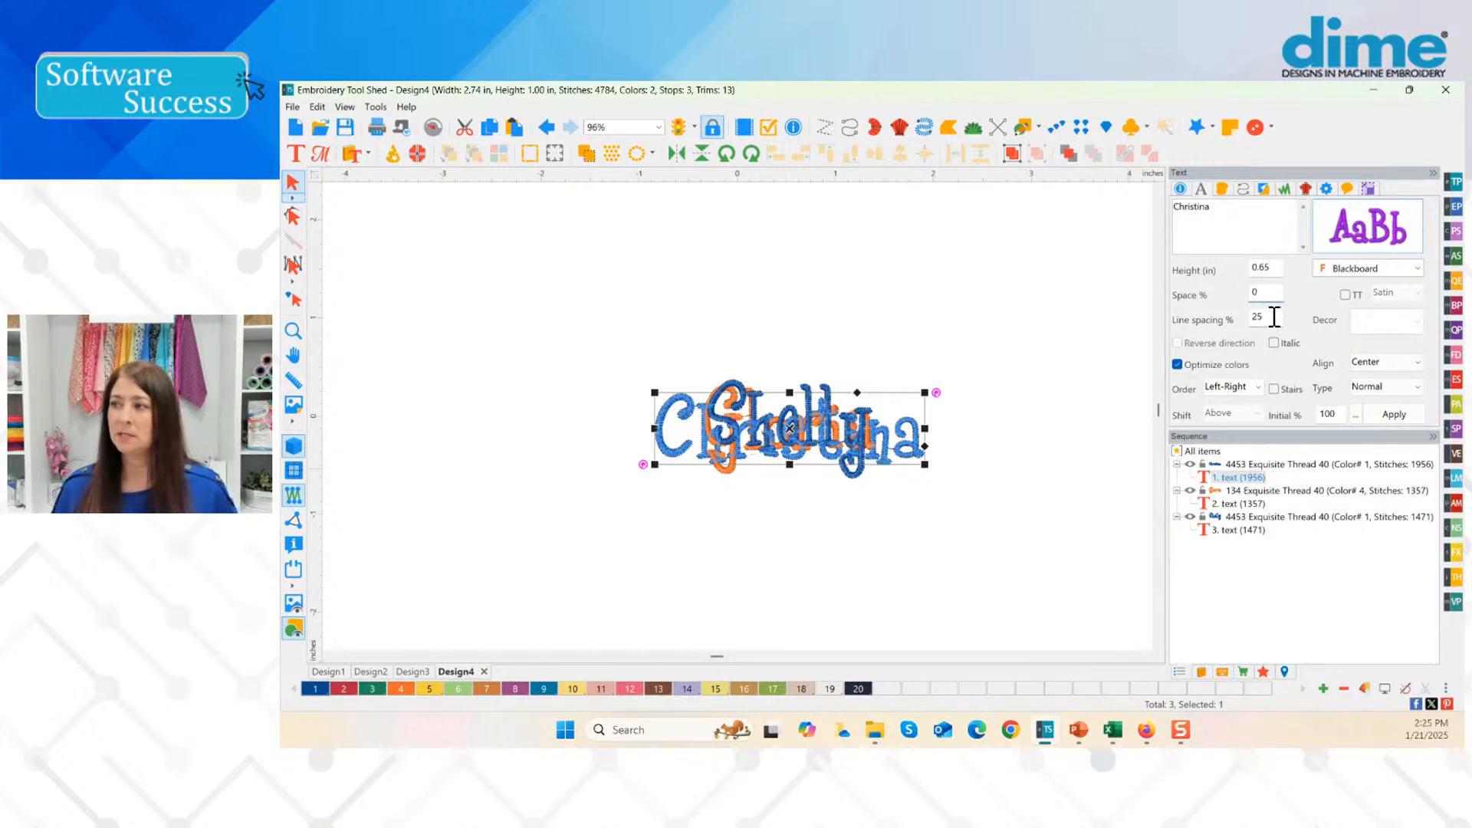
click(968, 447)
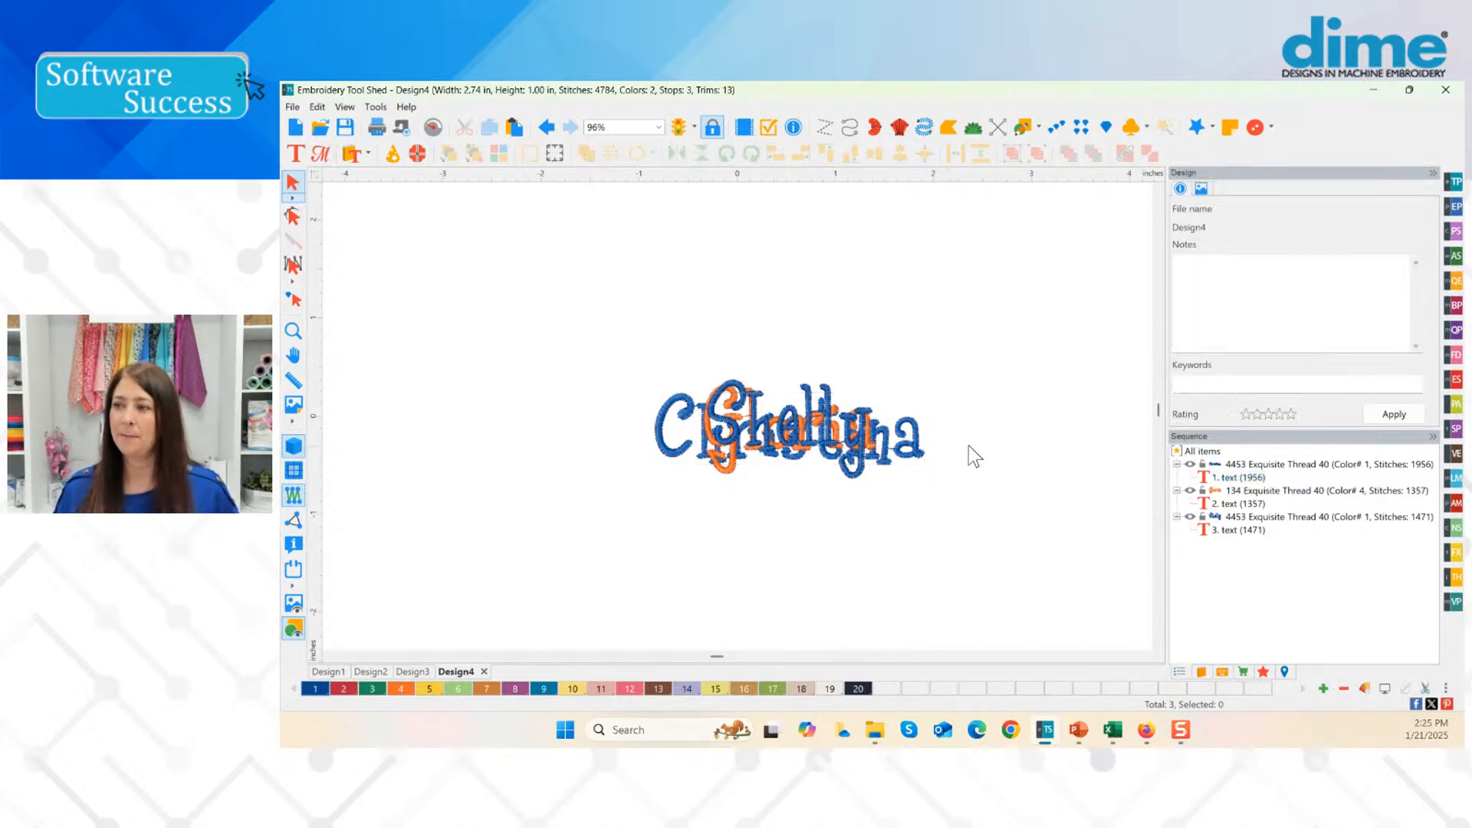
click(823, 460)
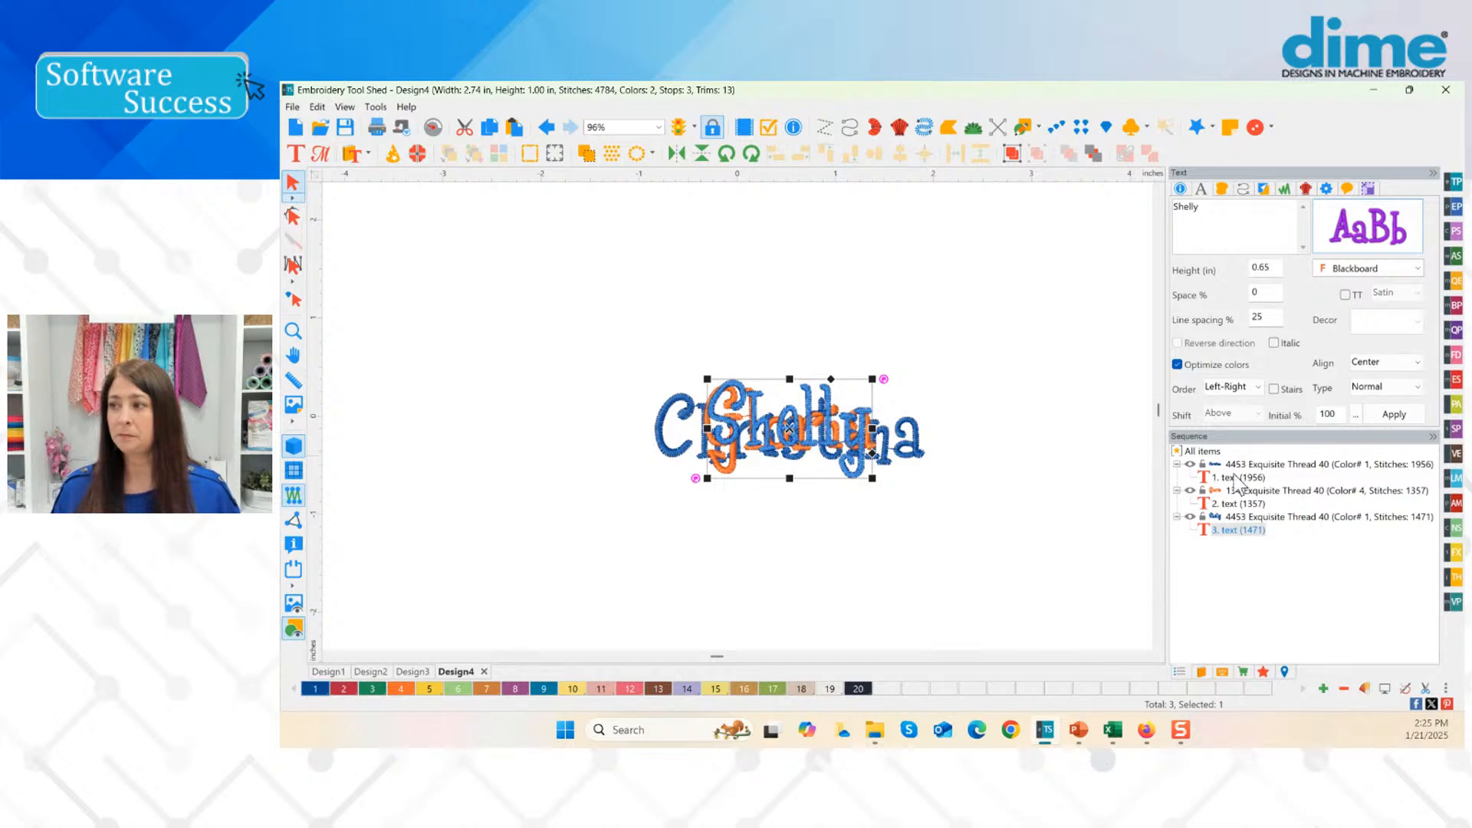
Step: Select the first name text and examine the Selection only option for saving a design, closing without saving
click(1208, 477)
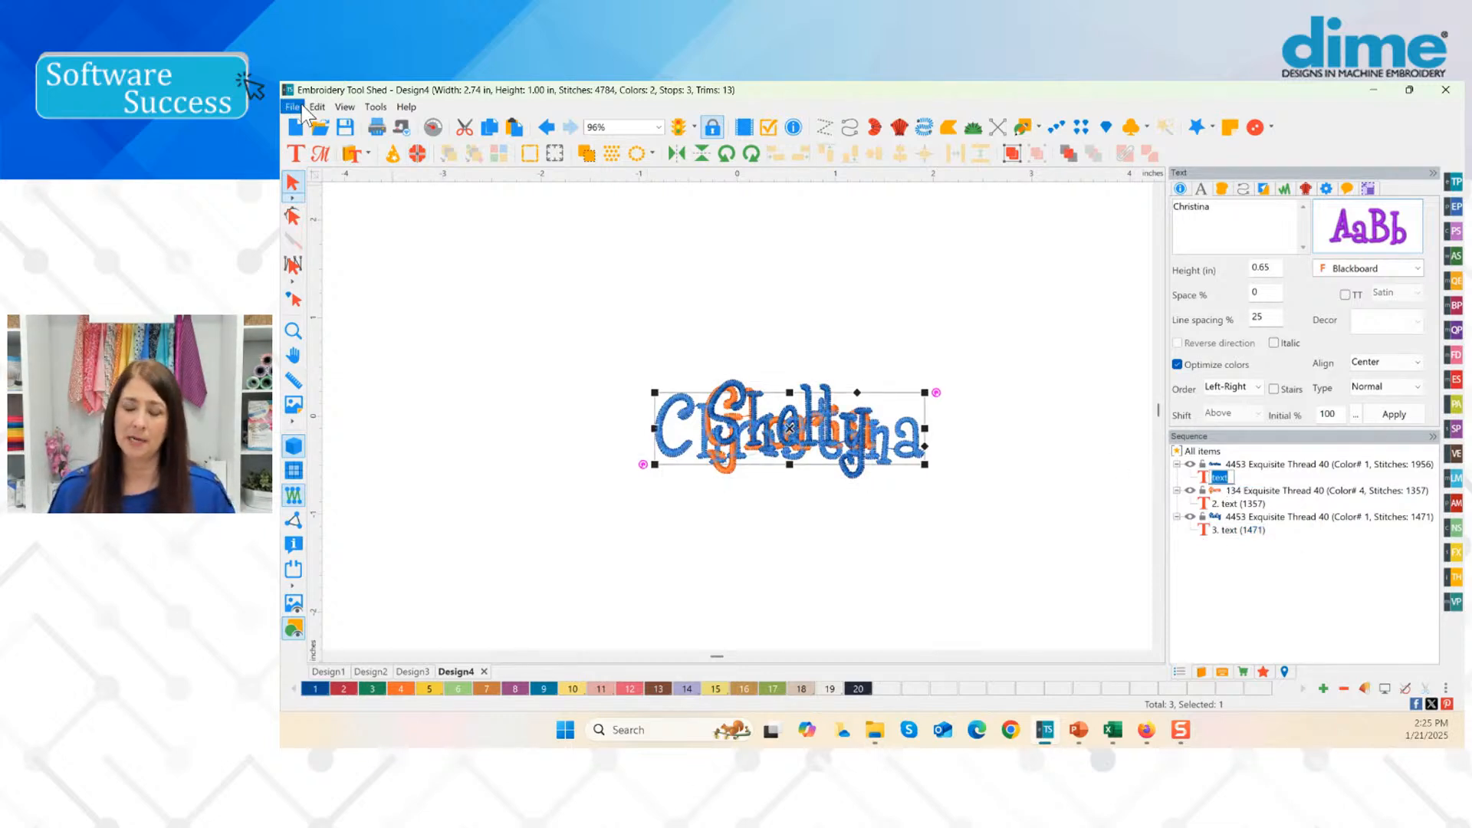
click(293, 108)
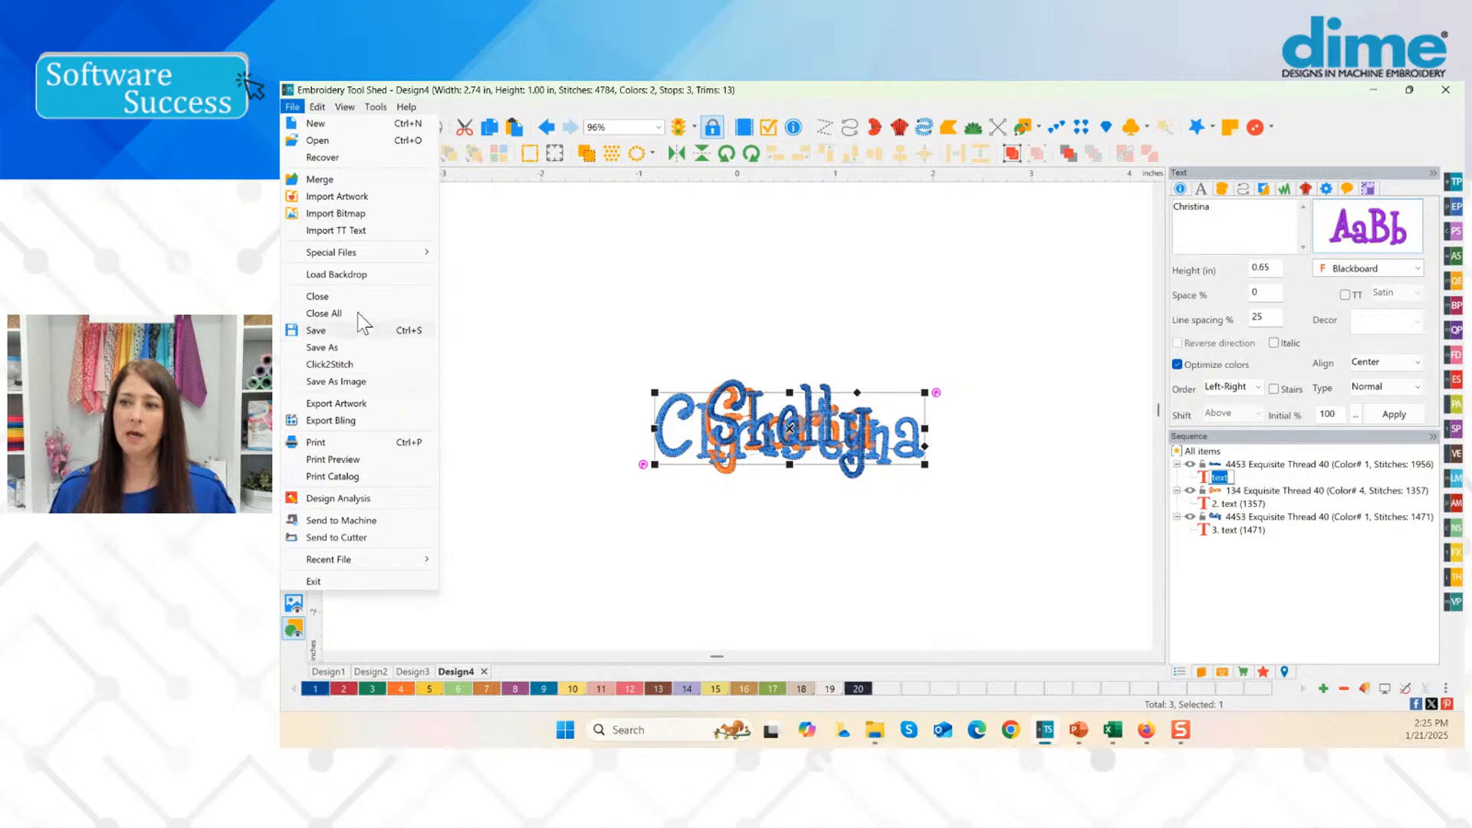
click(322, 348)
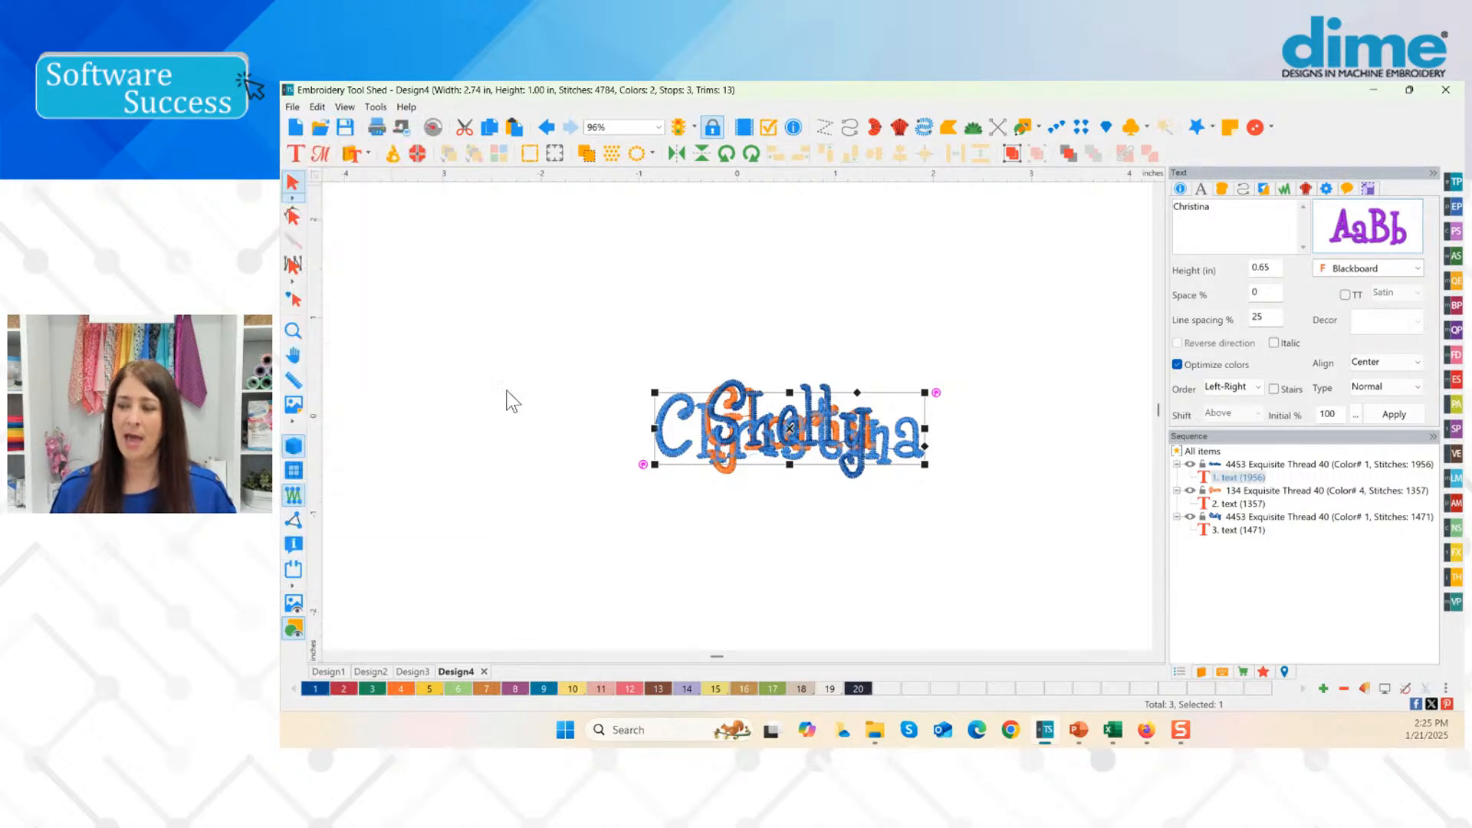
key(ctrl)
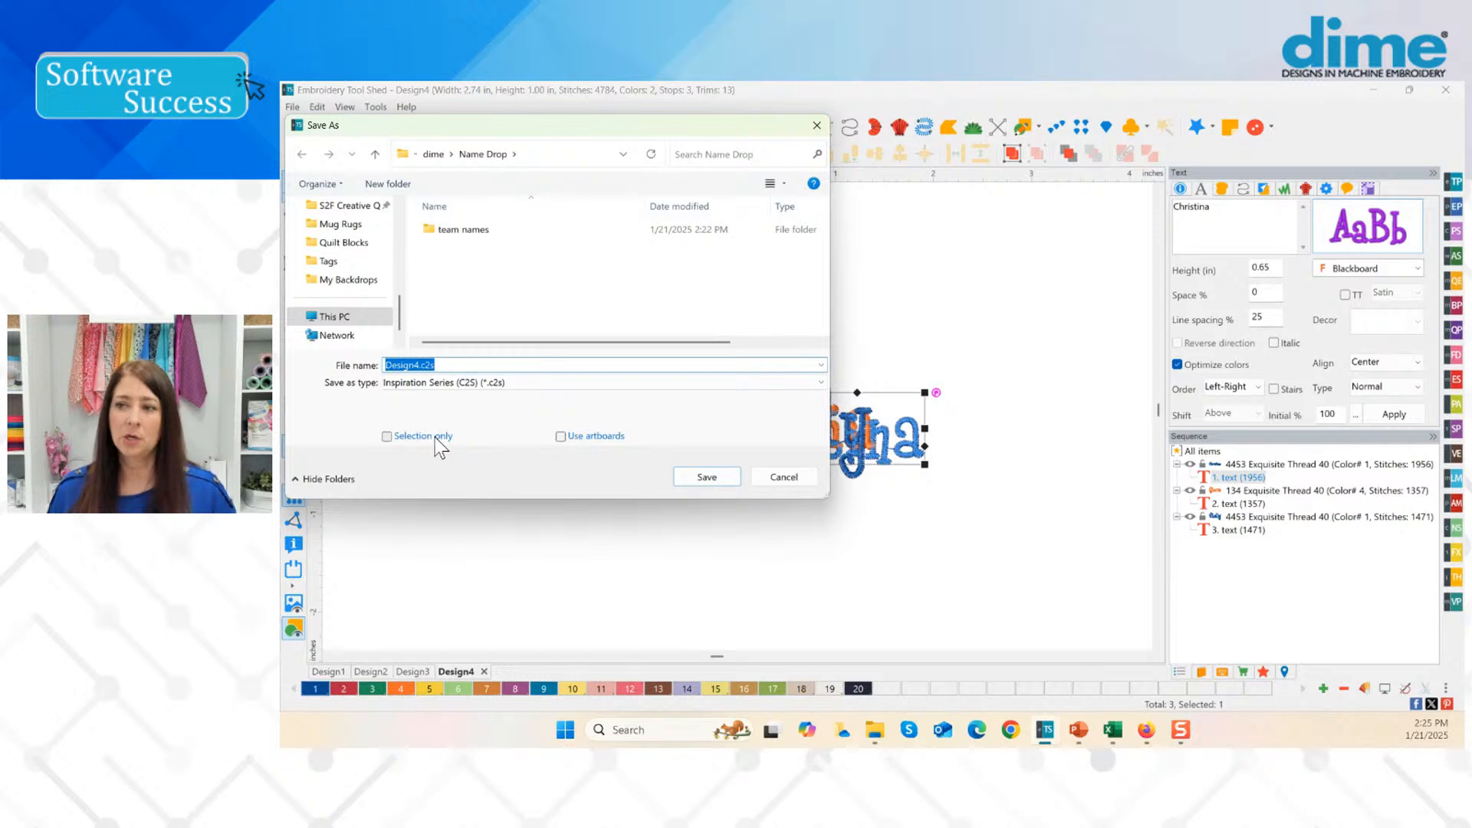
click(776, 479)
Step: Delete the second and third name texts from the stack, keeping only the first one
click(807, 437)
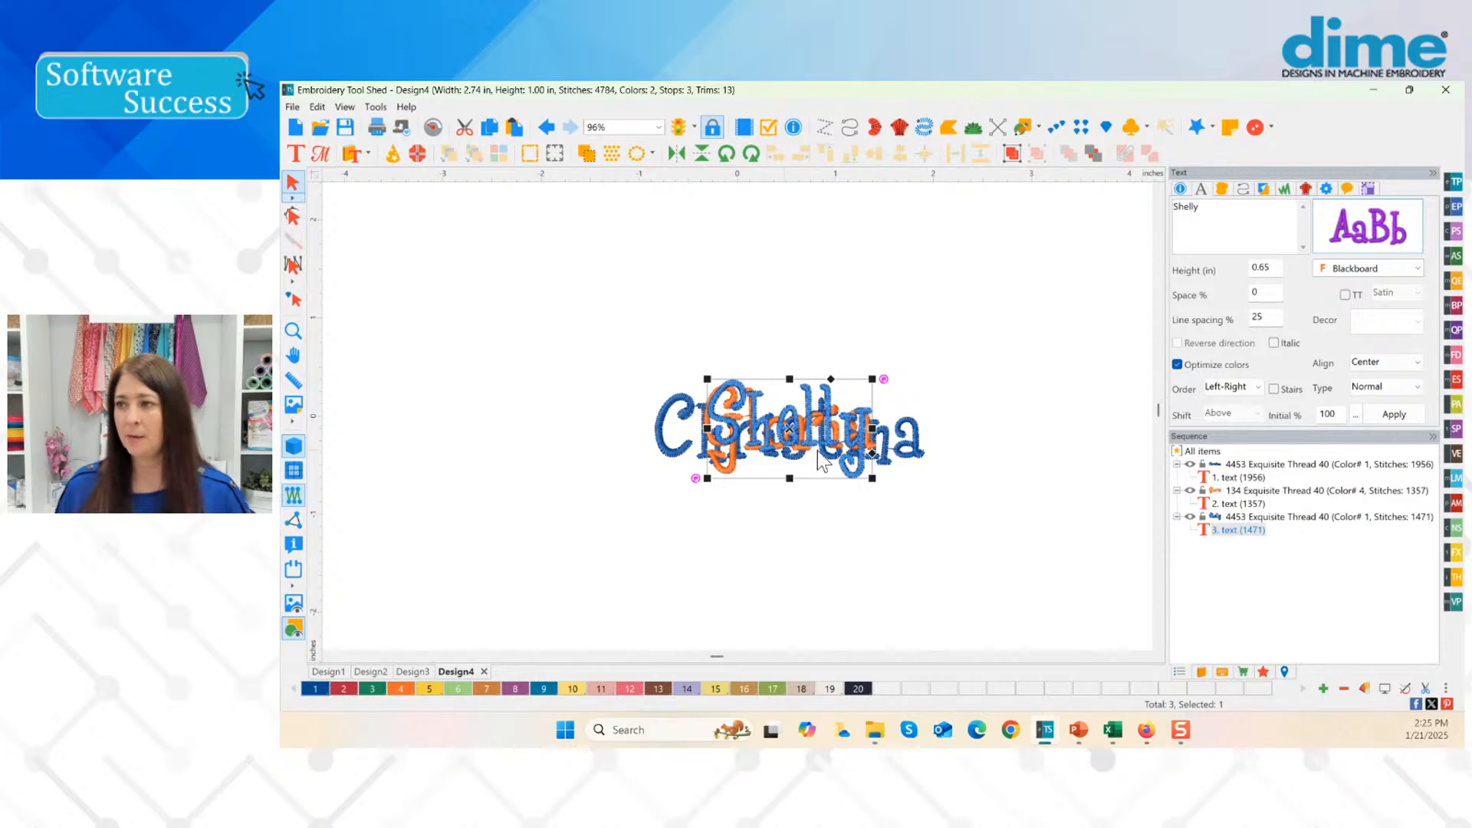
key(Delete)
key(Delete)
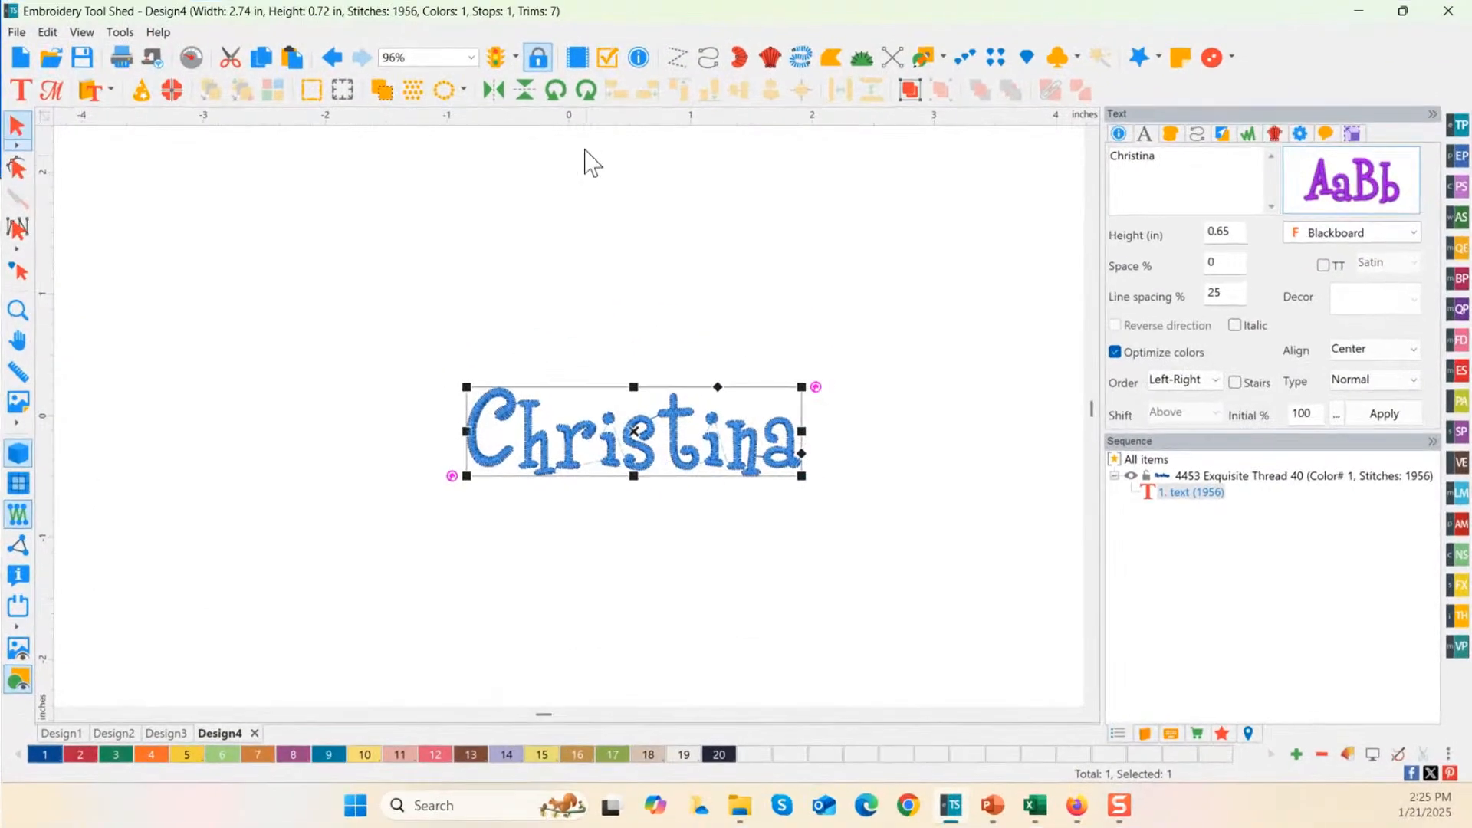
Step: Apply Center Origin with the remaining name text centered on the rulers' zero point
right_click(583, 132)
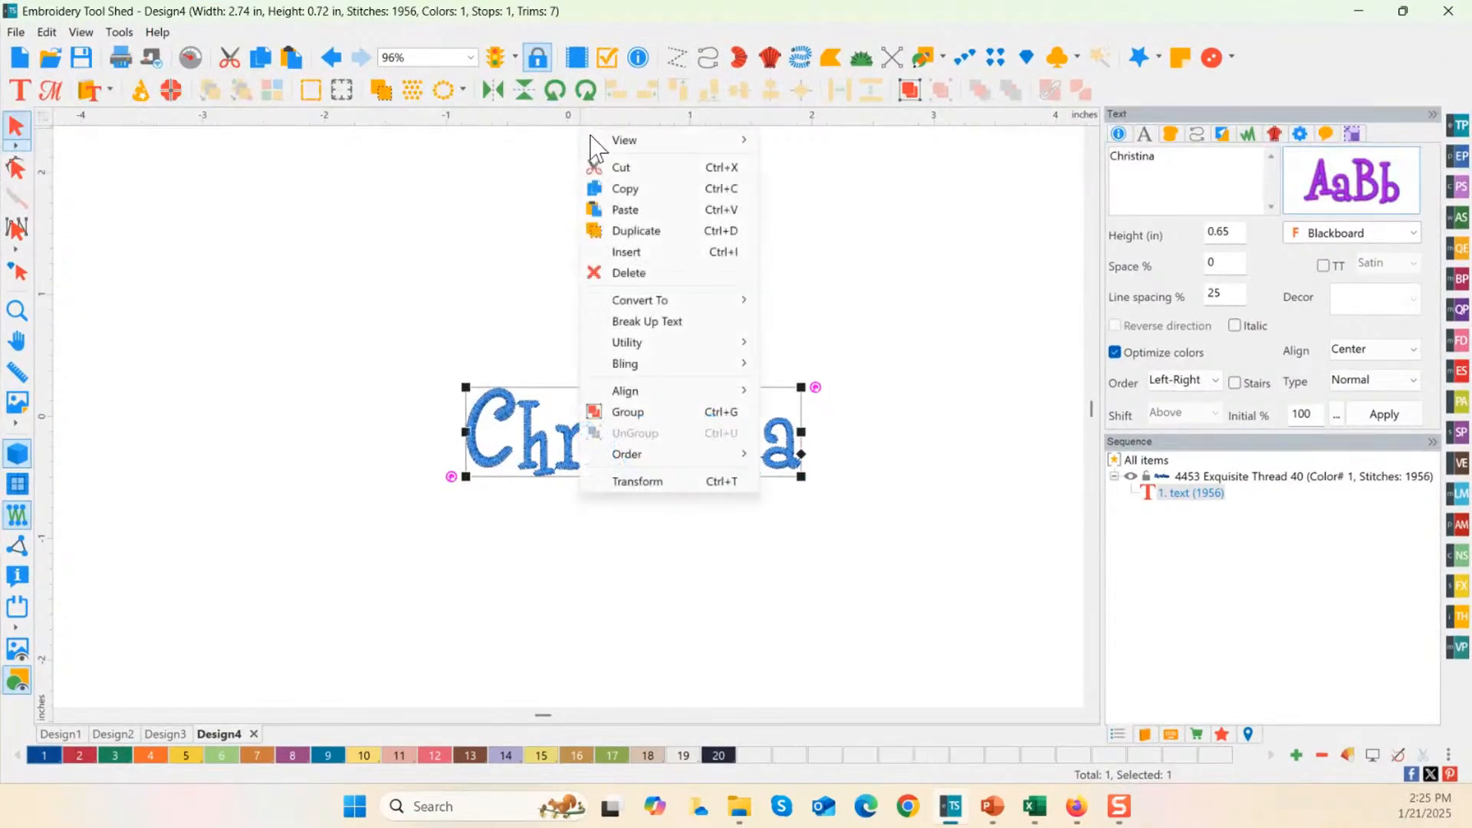
mouse_move(633, 458)
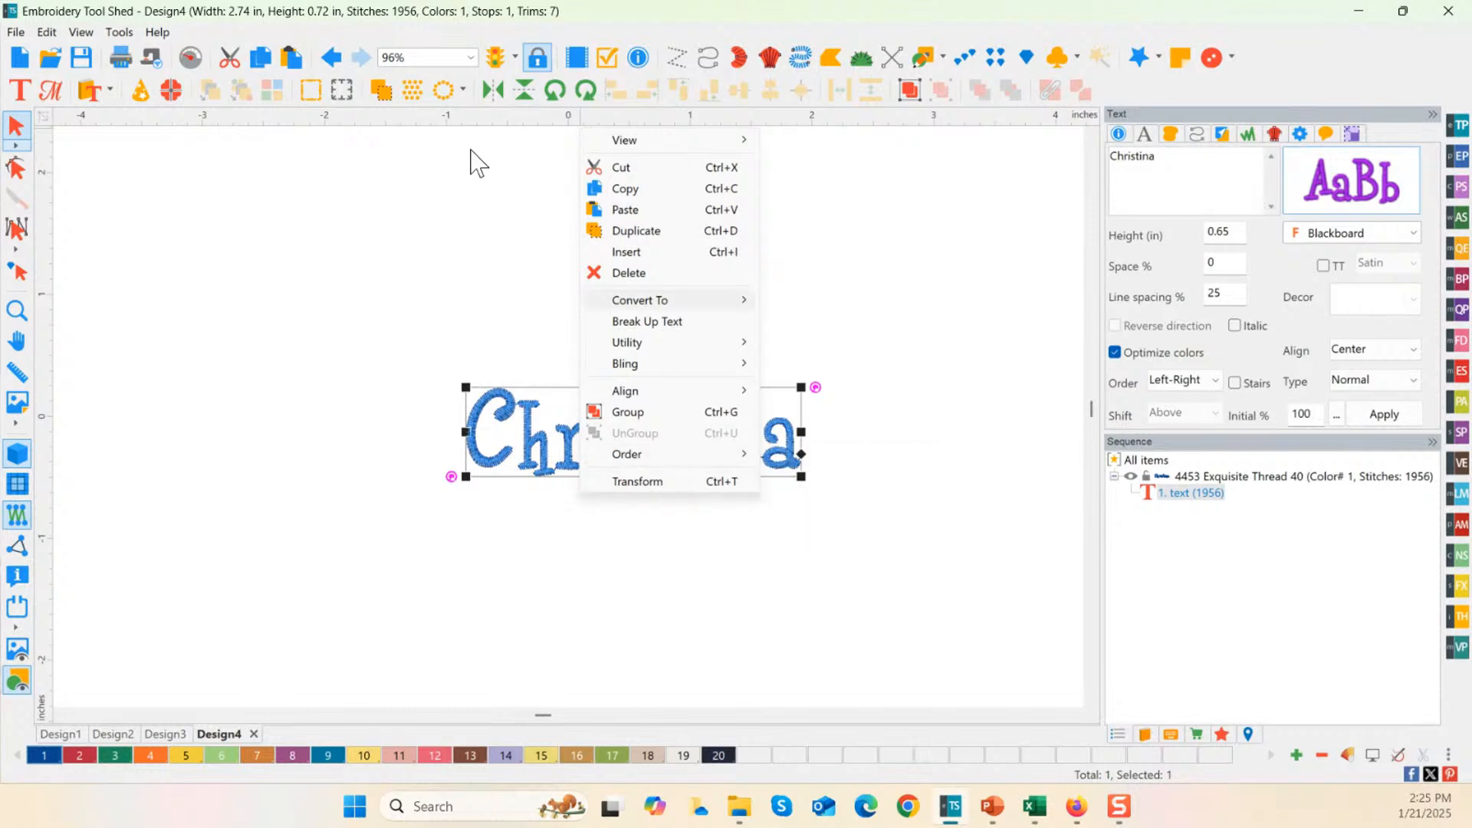
click(470, 158)
click(605, 441)
right_click(558, 116)
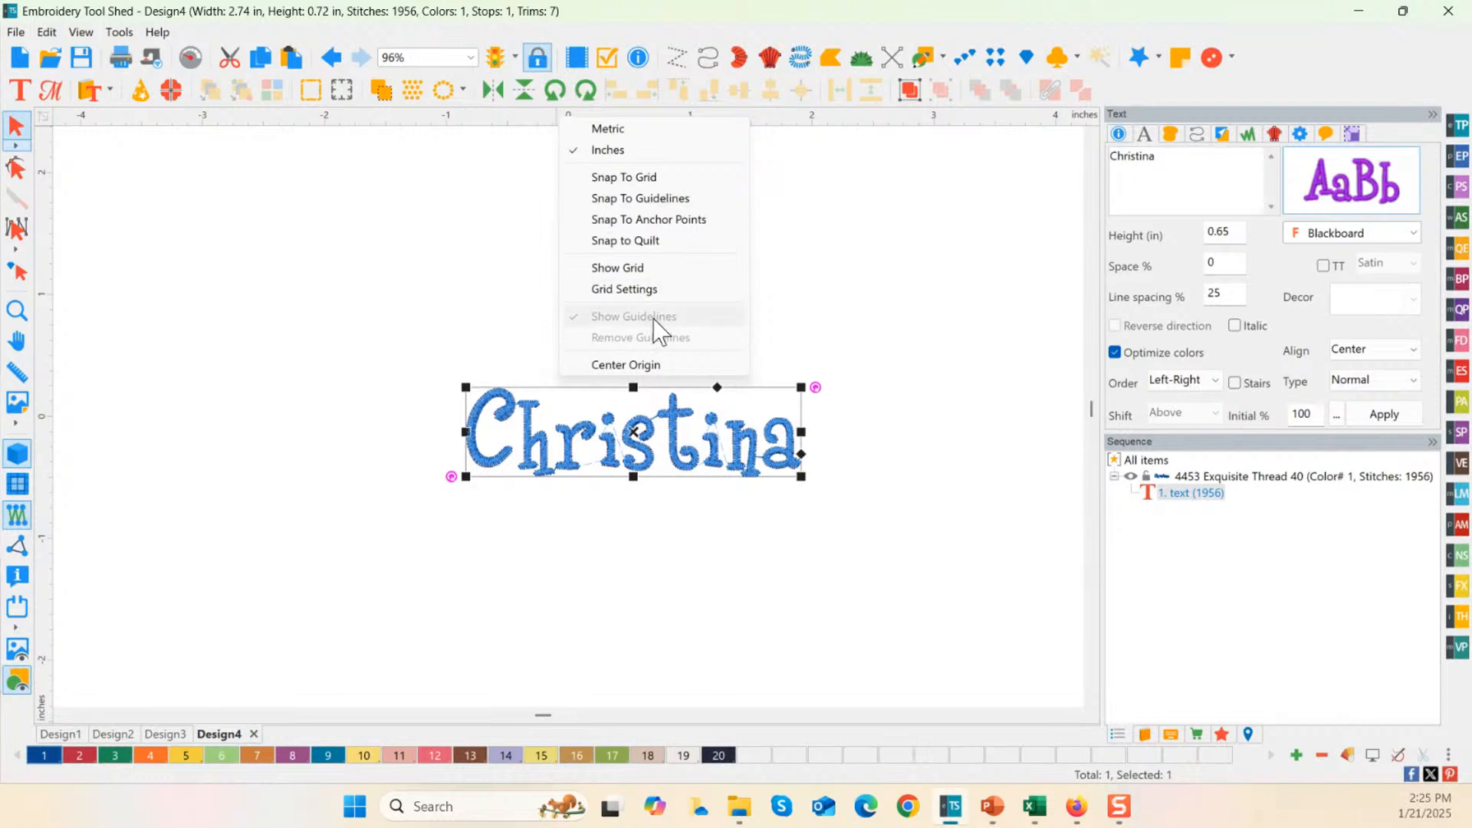
click(625, 364)
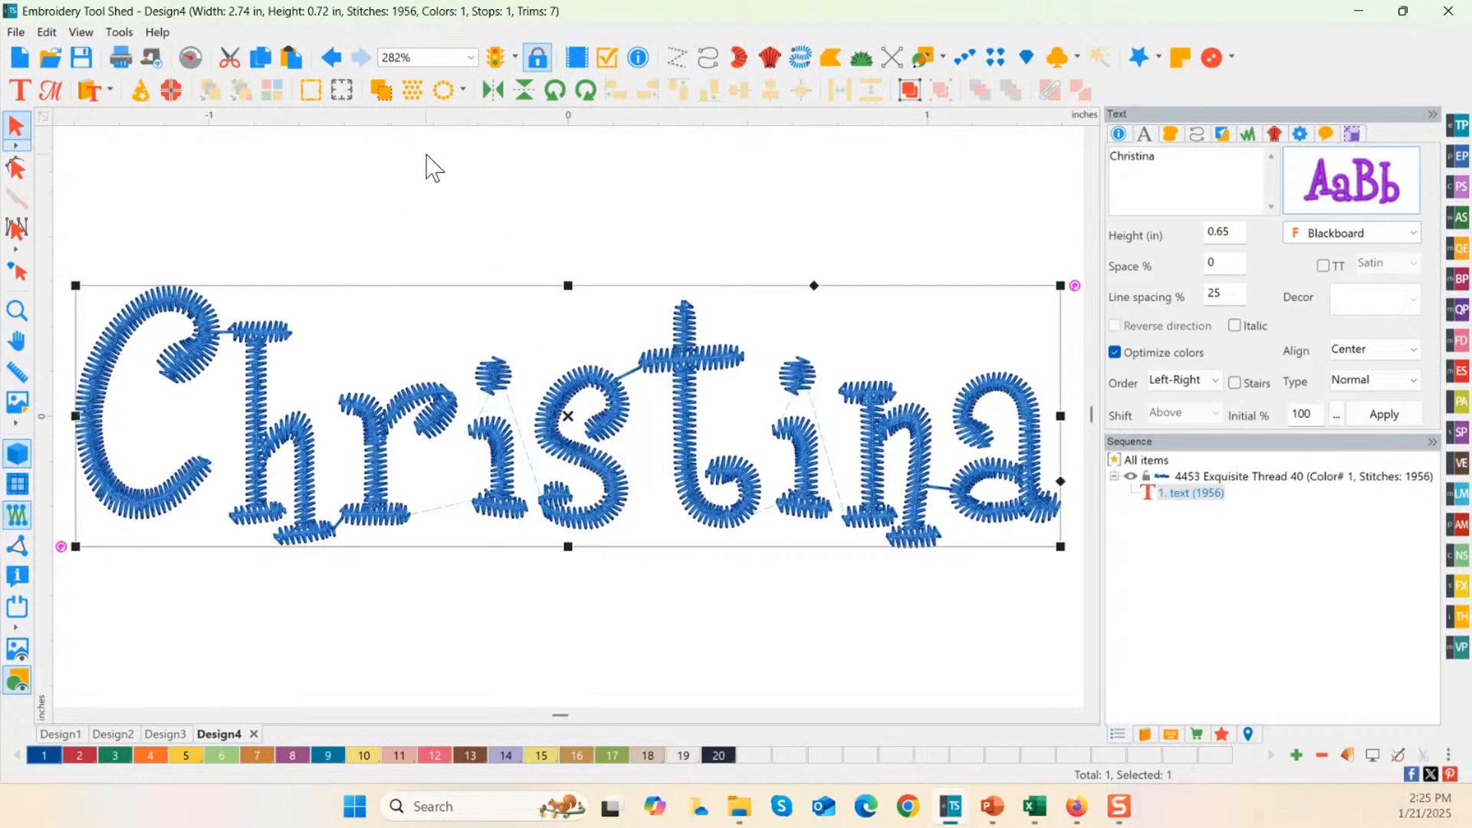
Step: Save the name design as Design4.pes in the Name Drop folder, using the Baby Lock/Brother/Bernina PES v9 format
click(22, 38)
click(84, 337)
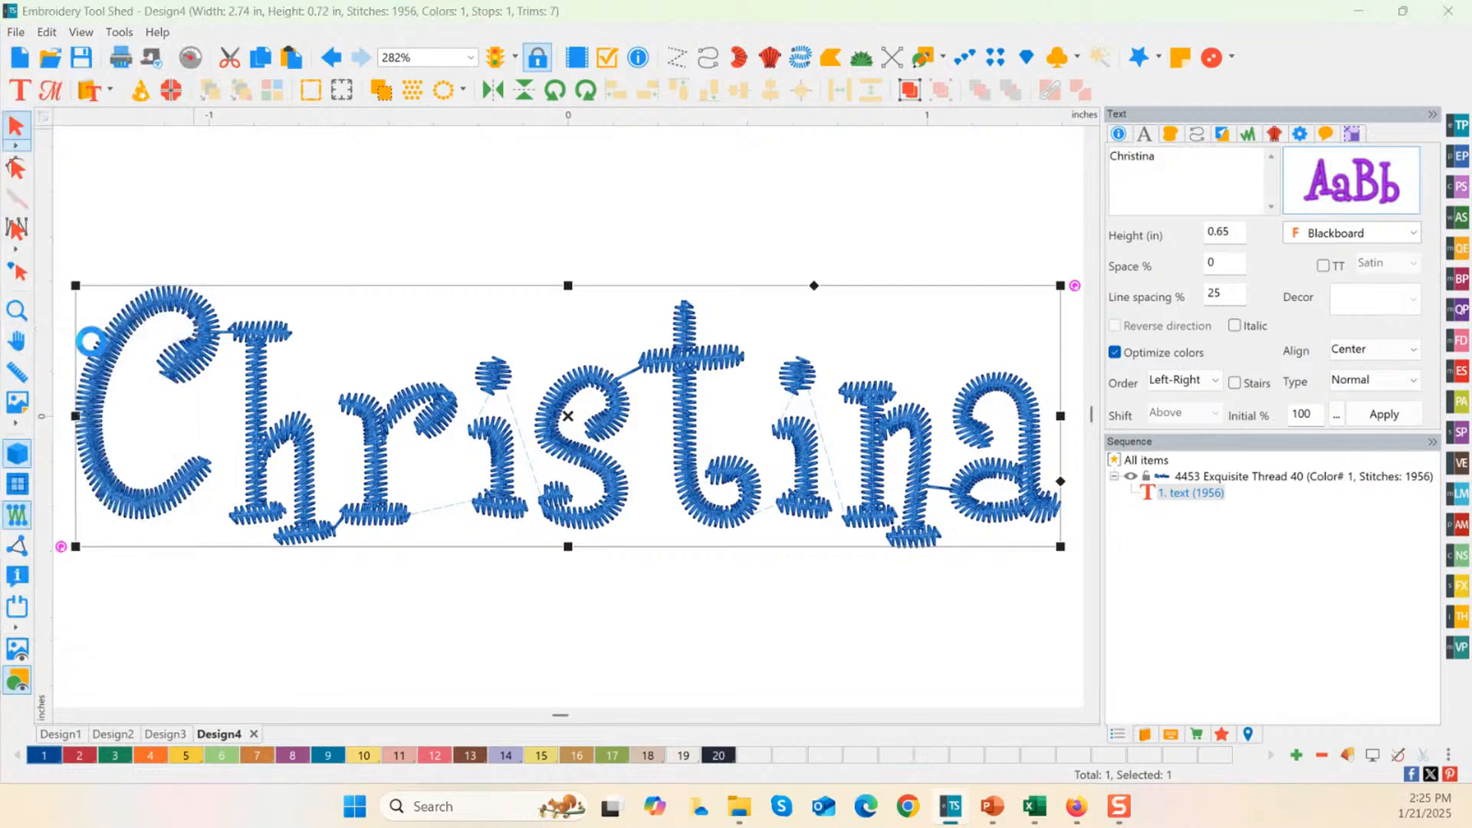
click(230, 377)
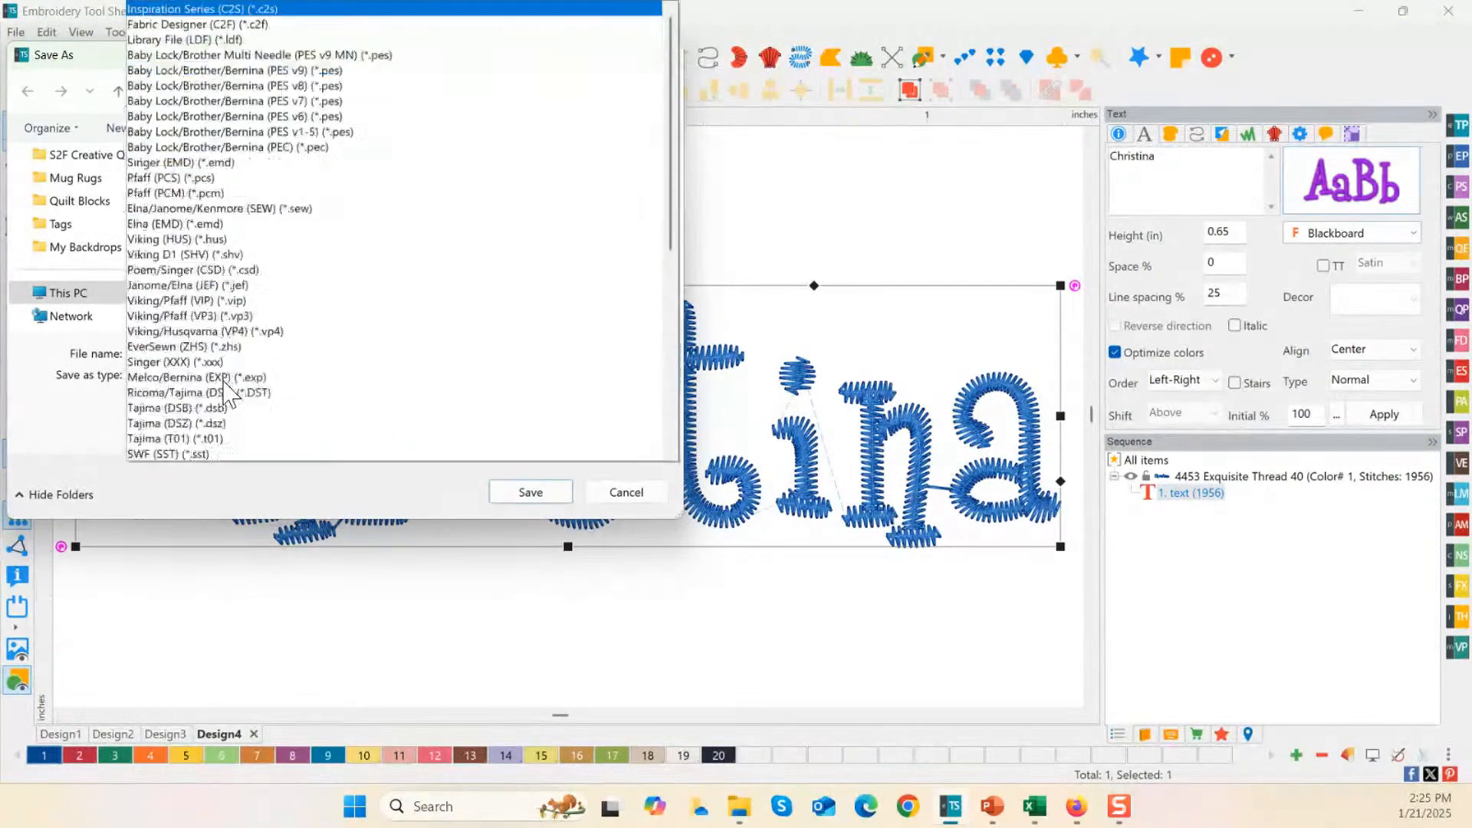
click(389, 72)
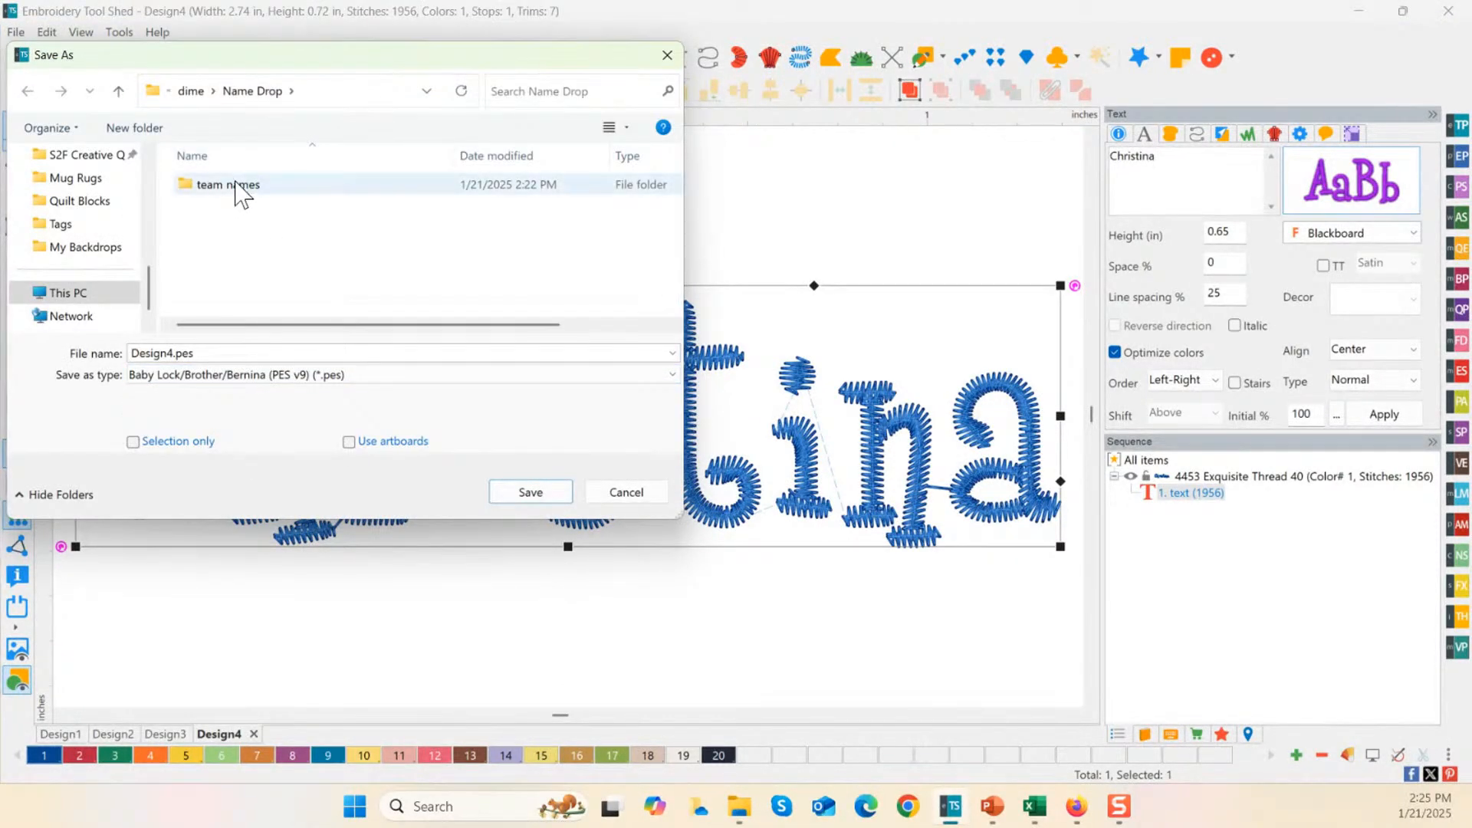
click(529, 495)
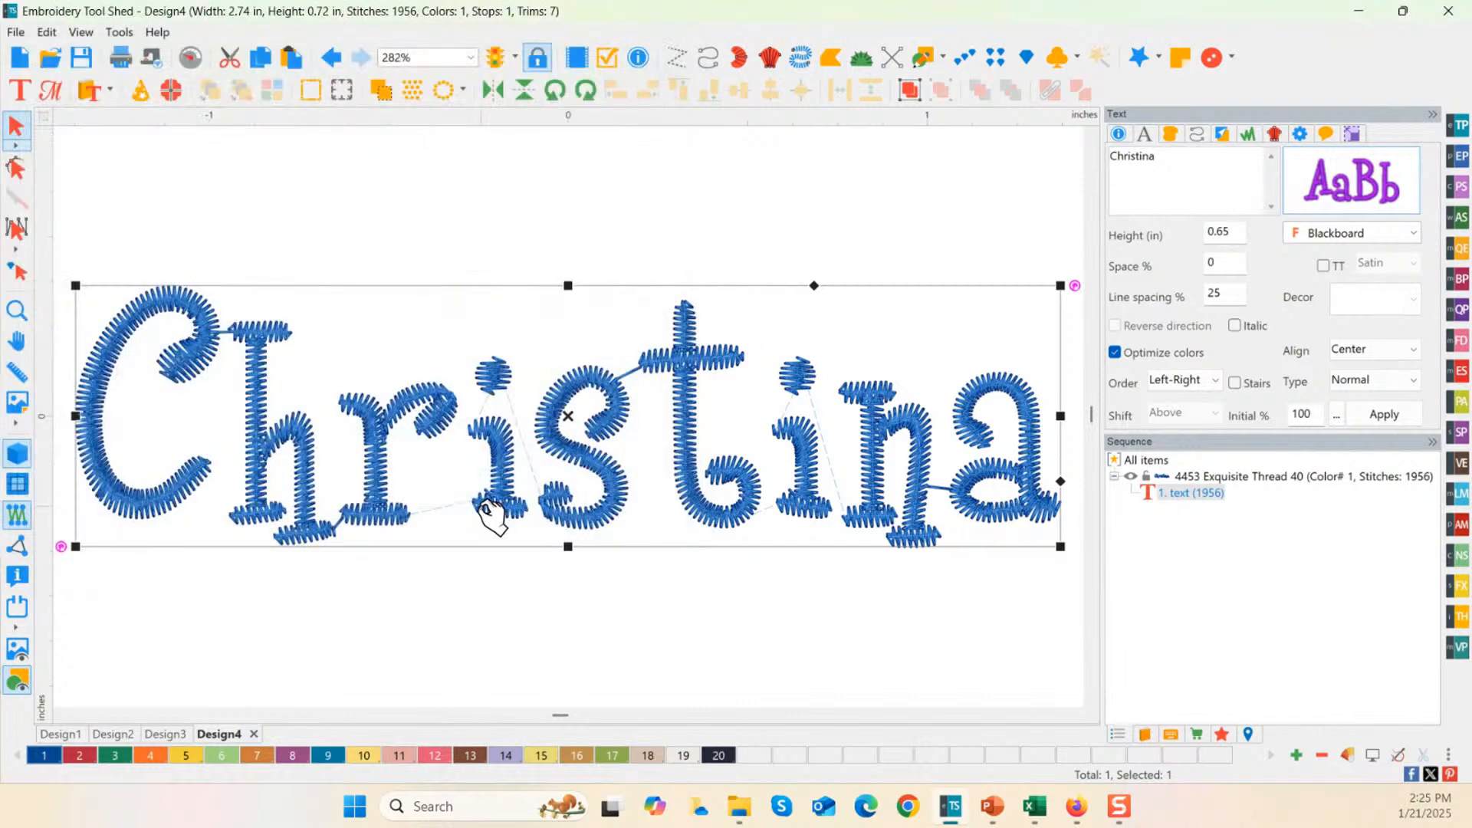
Step: Replace the remaining text's lettering with another first name and apply it to the design
drag(1188, 158, 1031, 168)
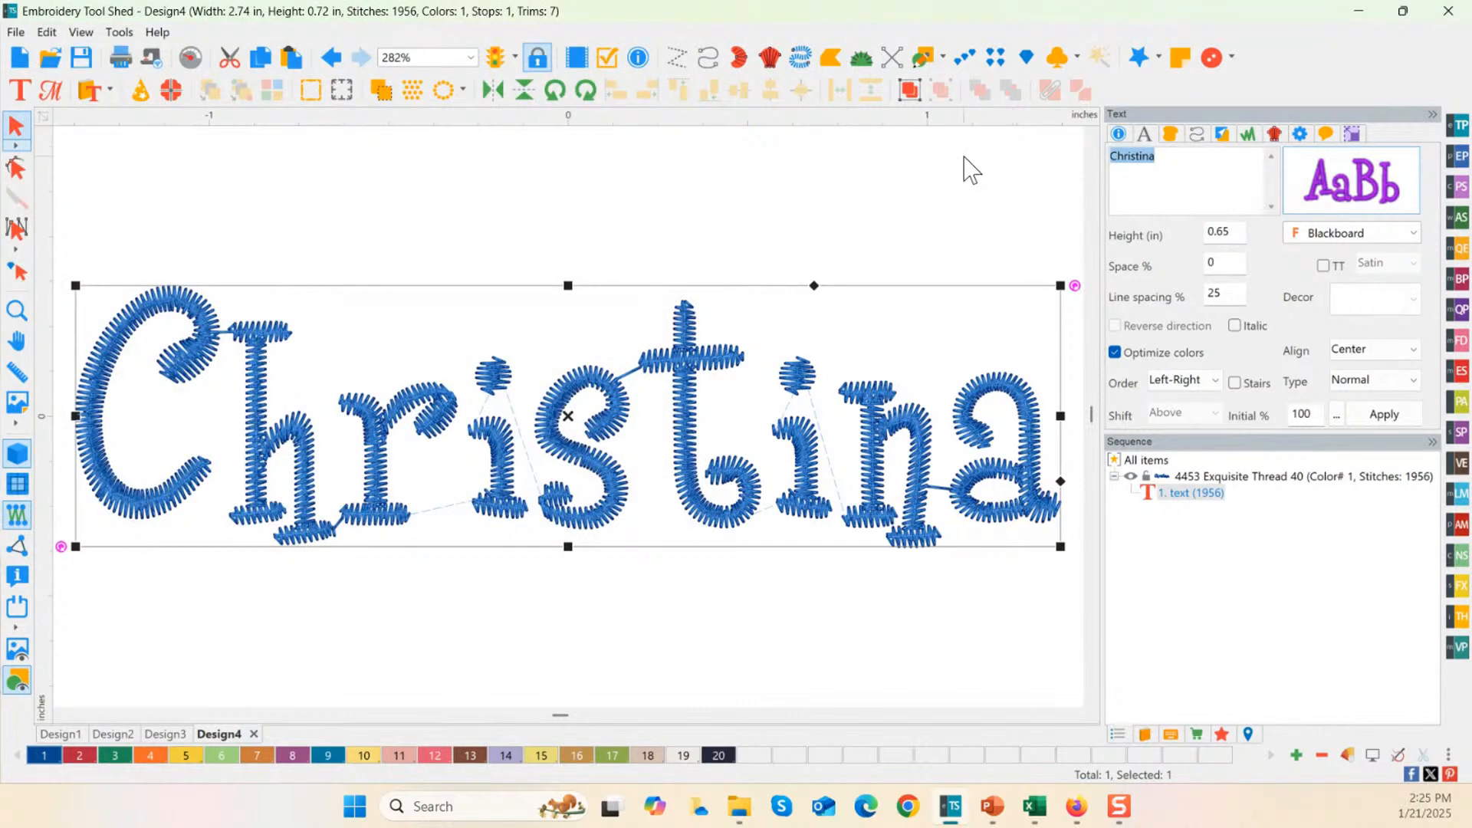
text(Gloria)
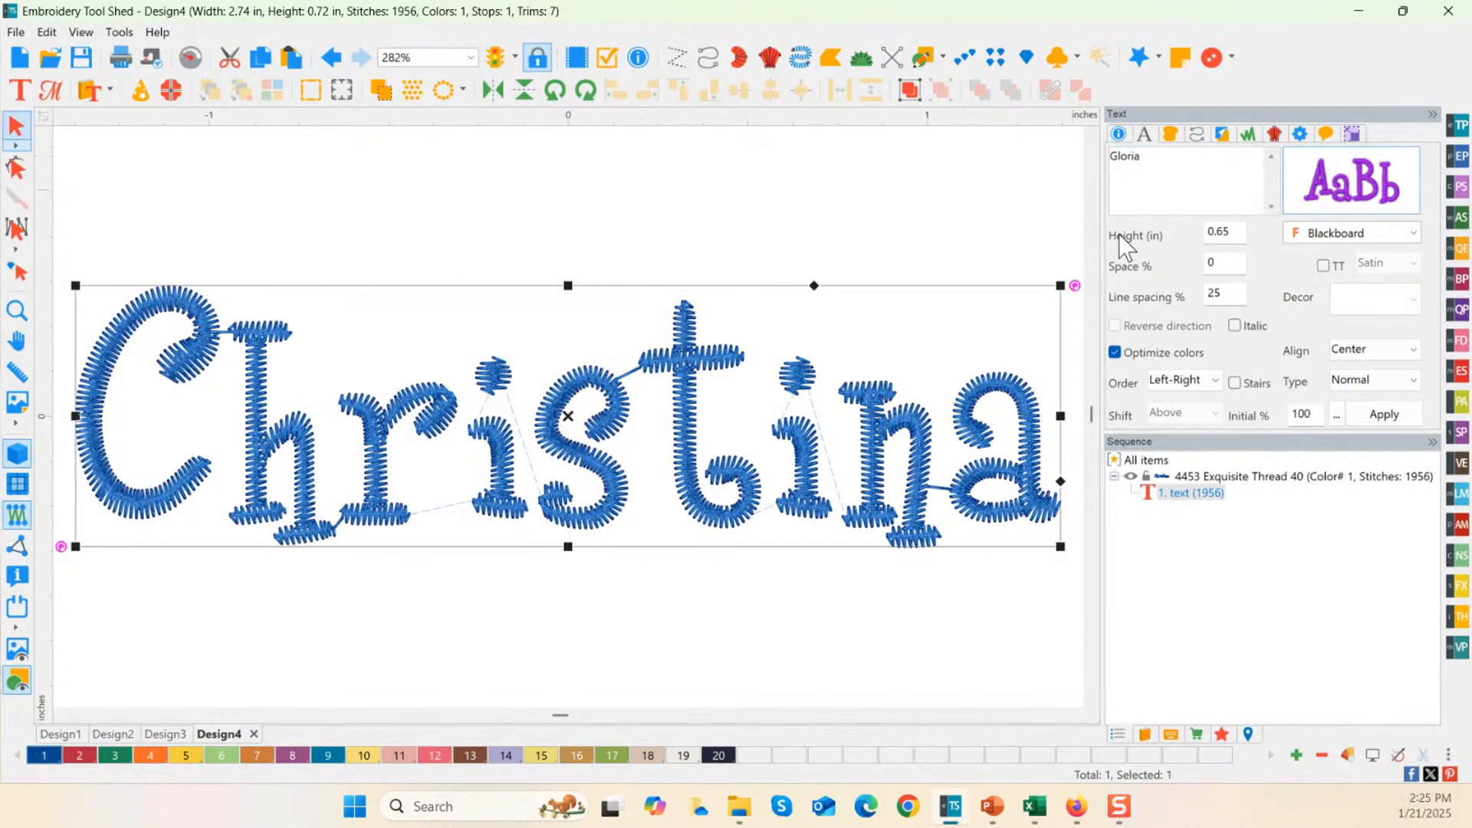
click(1384, 414)
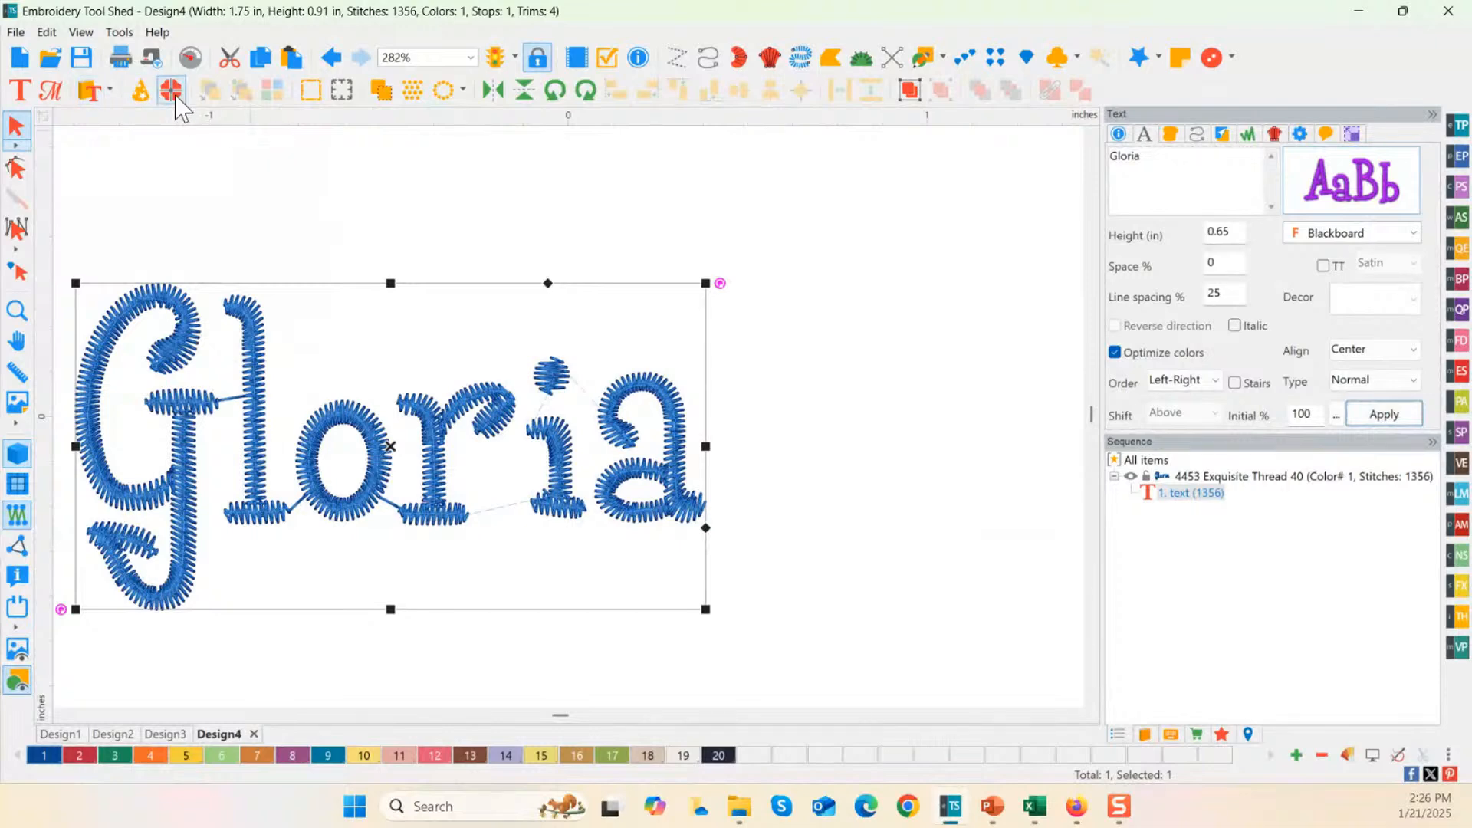
Step: Save the edited name in the Name Drop folder as a PES v9 file named after its lettering
click(15, 33)
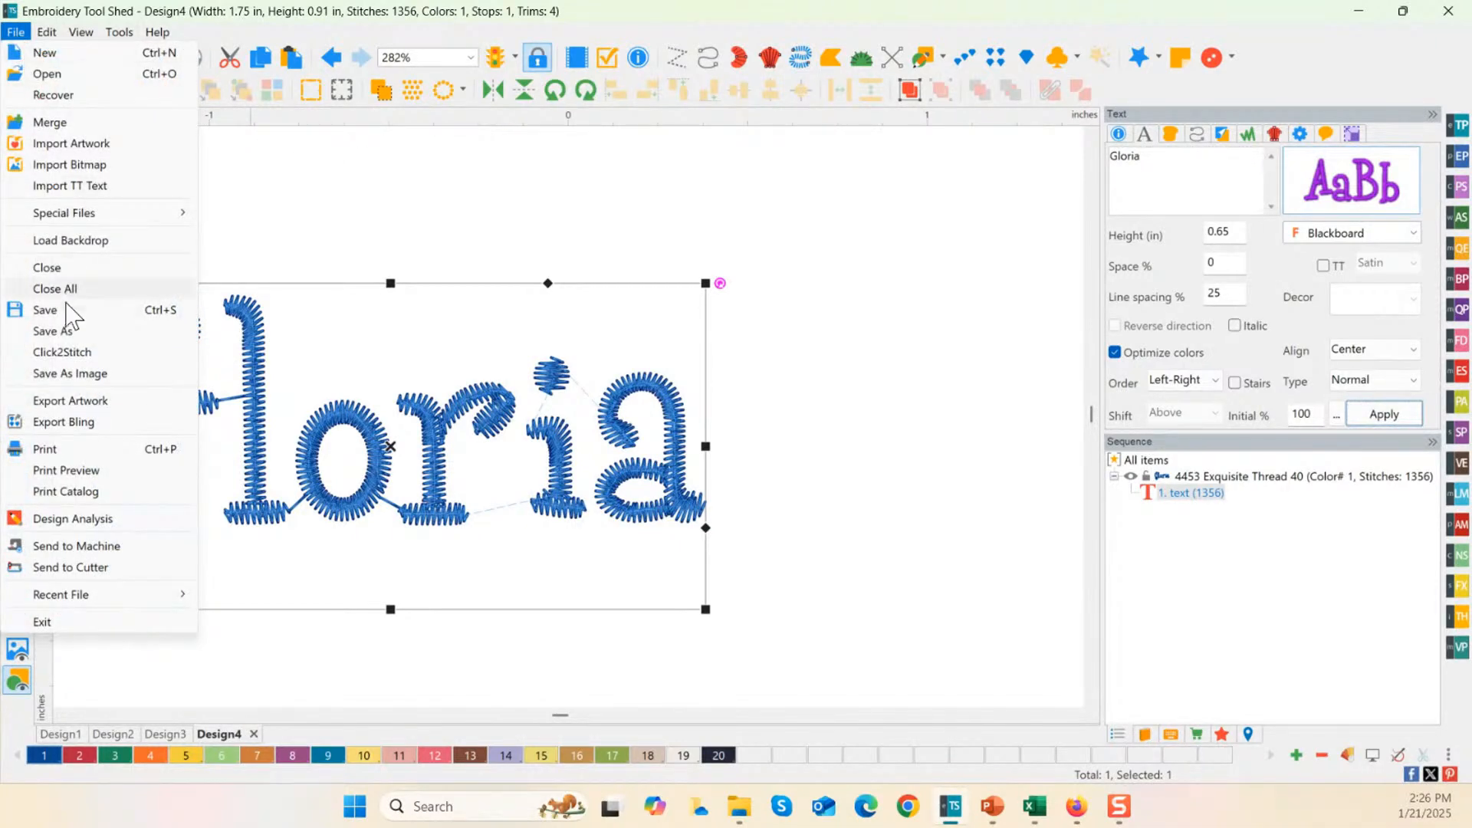
click(71, 332)
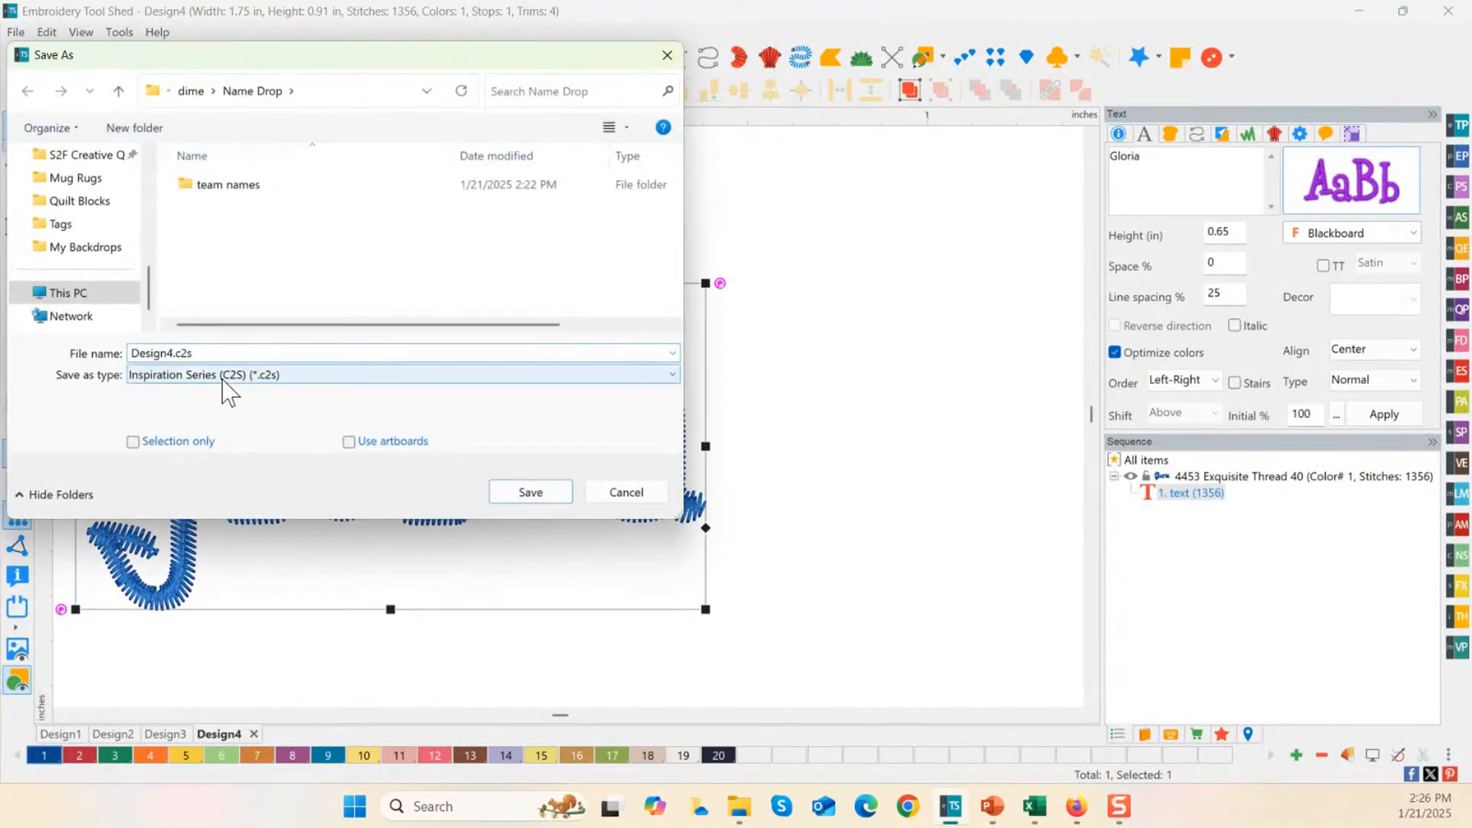
click(226, 376)
click(381, 71)
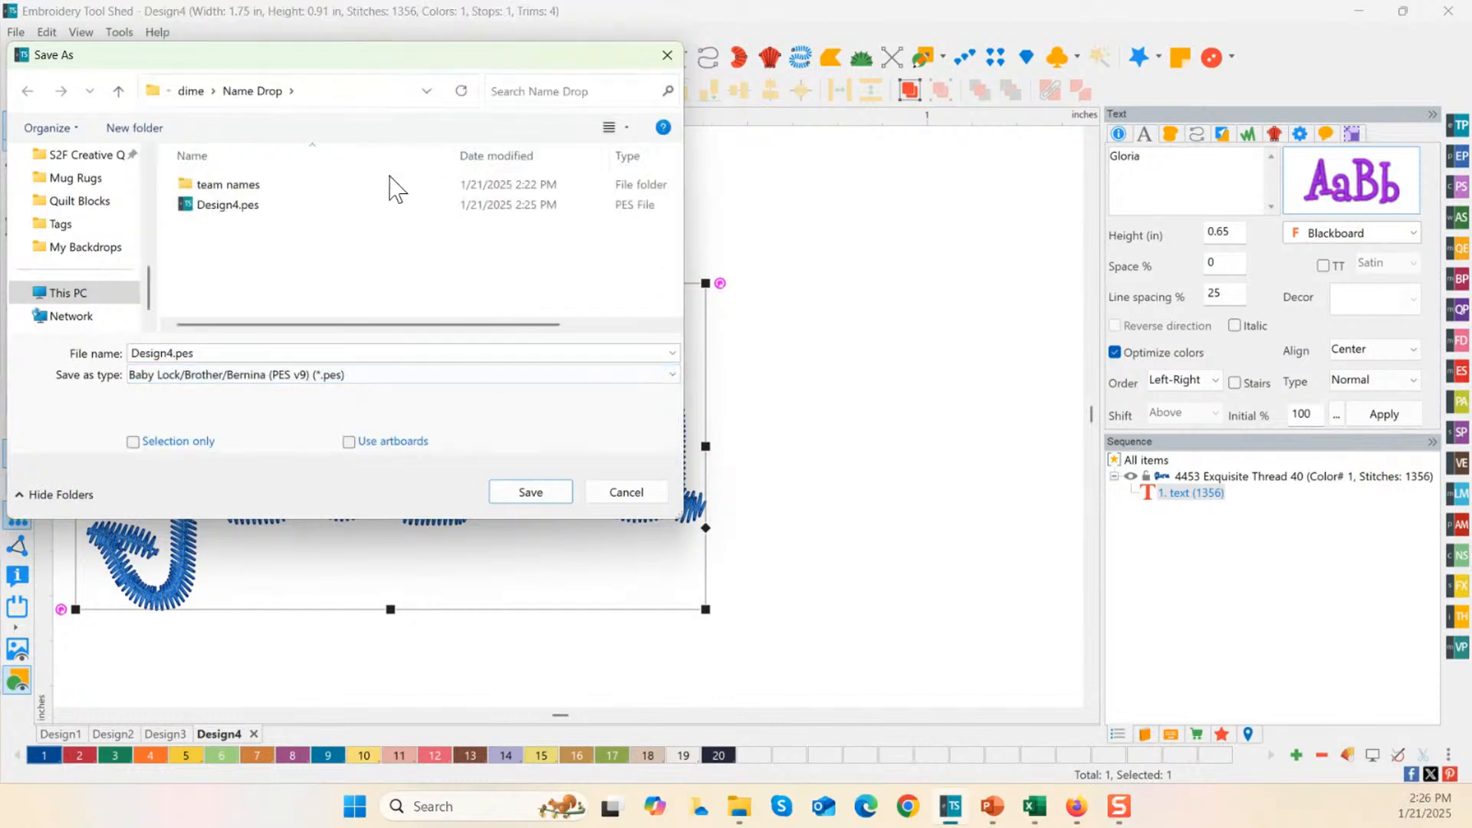
double_click(212, 352)
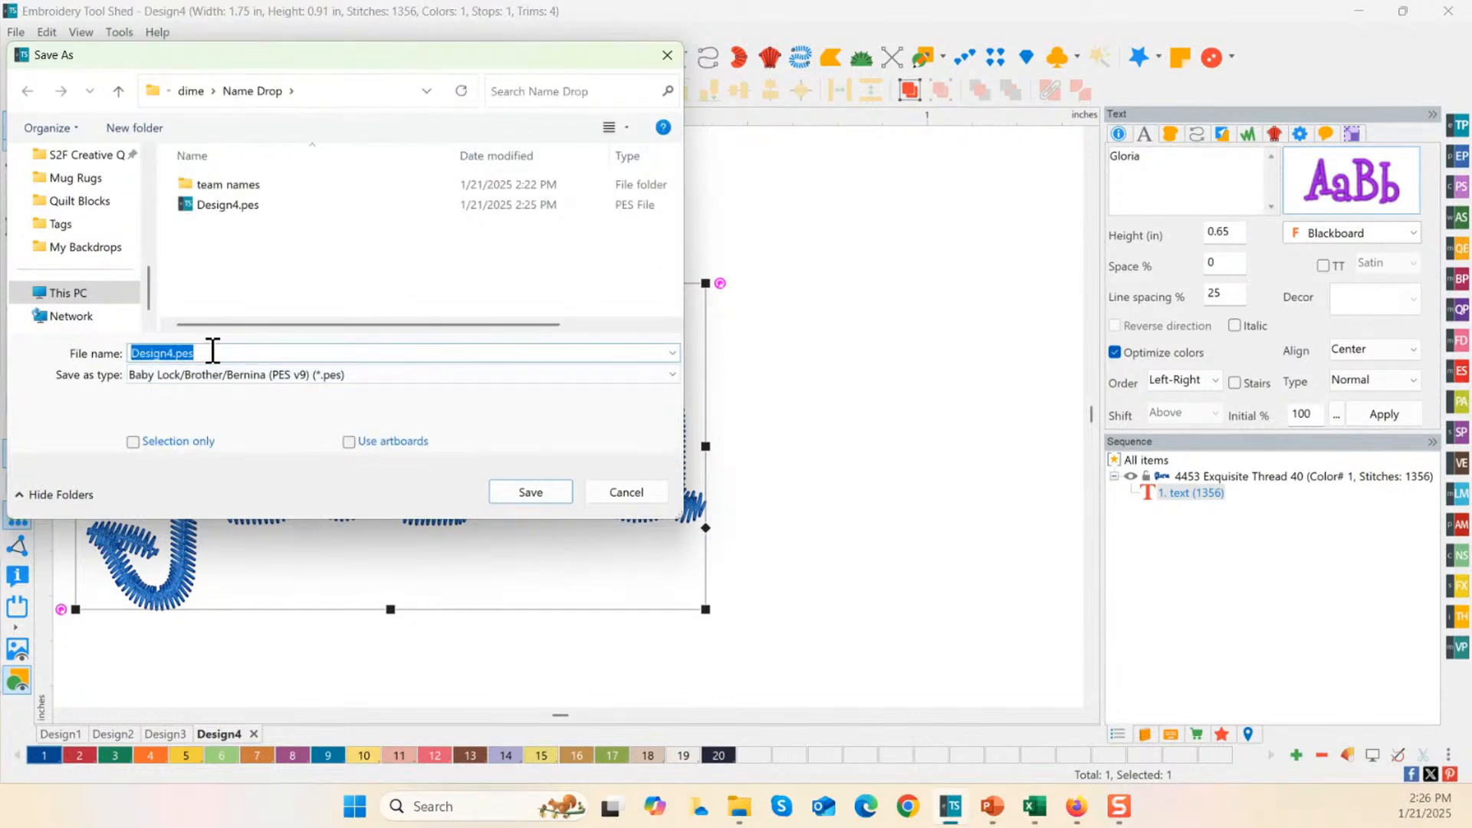
text(Gloria)
click(548, 494)
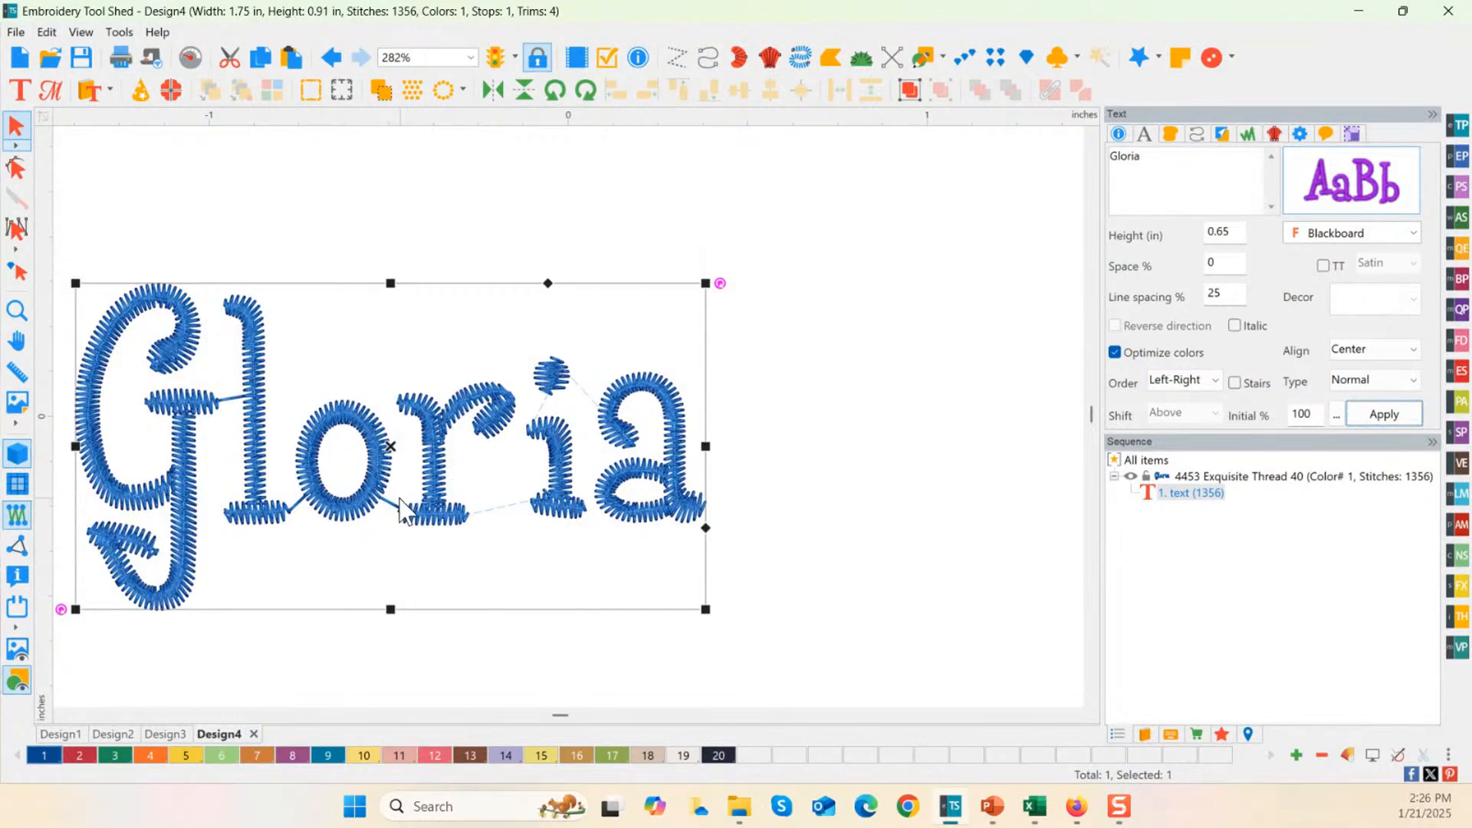
Step: Move the name text sideways so it sits around the center of the design area
drag(381, 497, 587, 489)
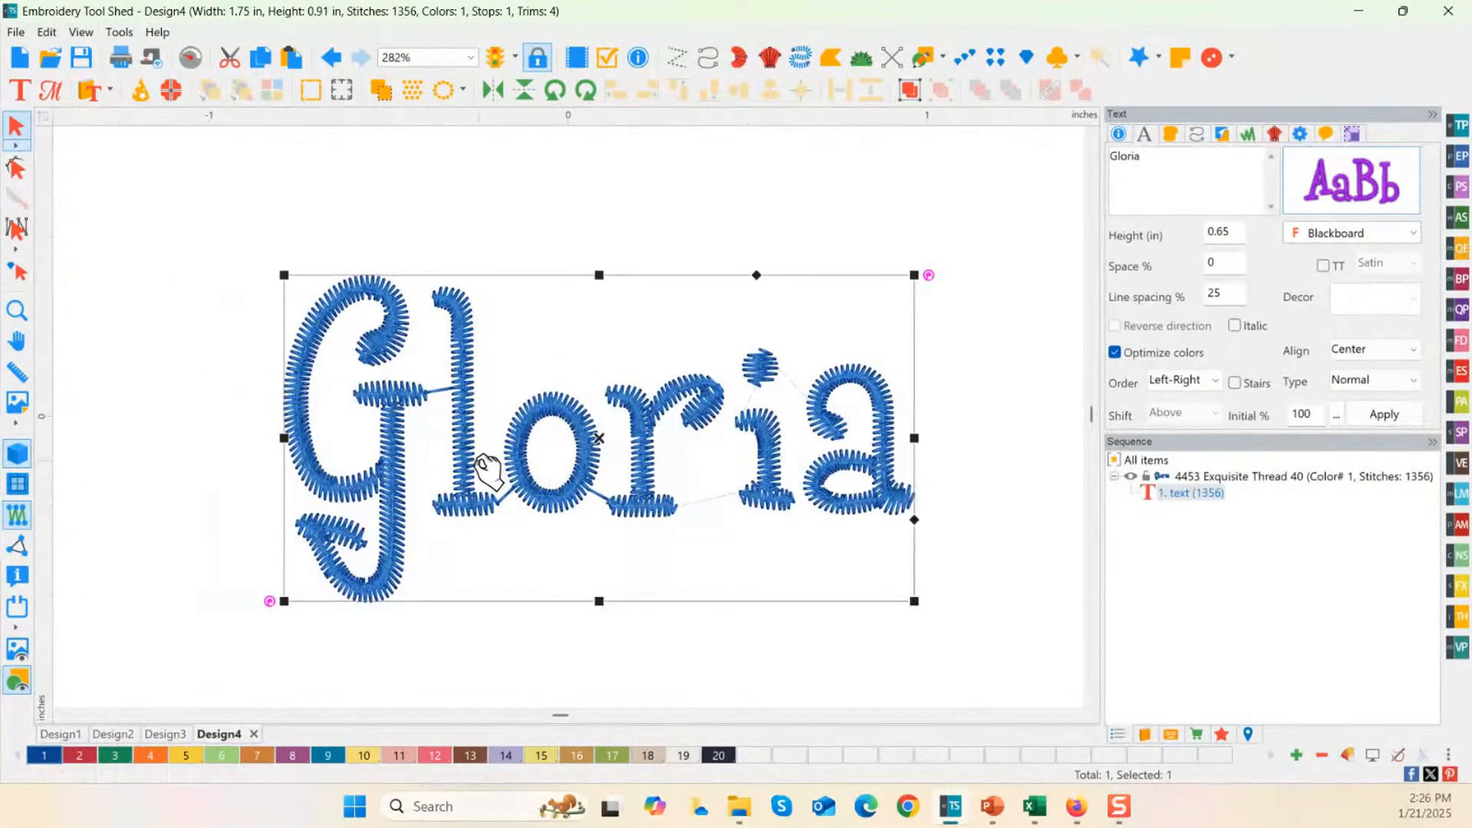
click(515, 616)
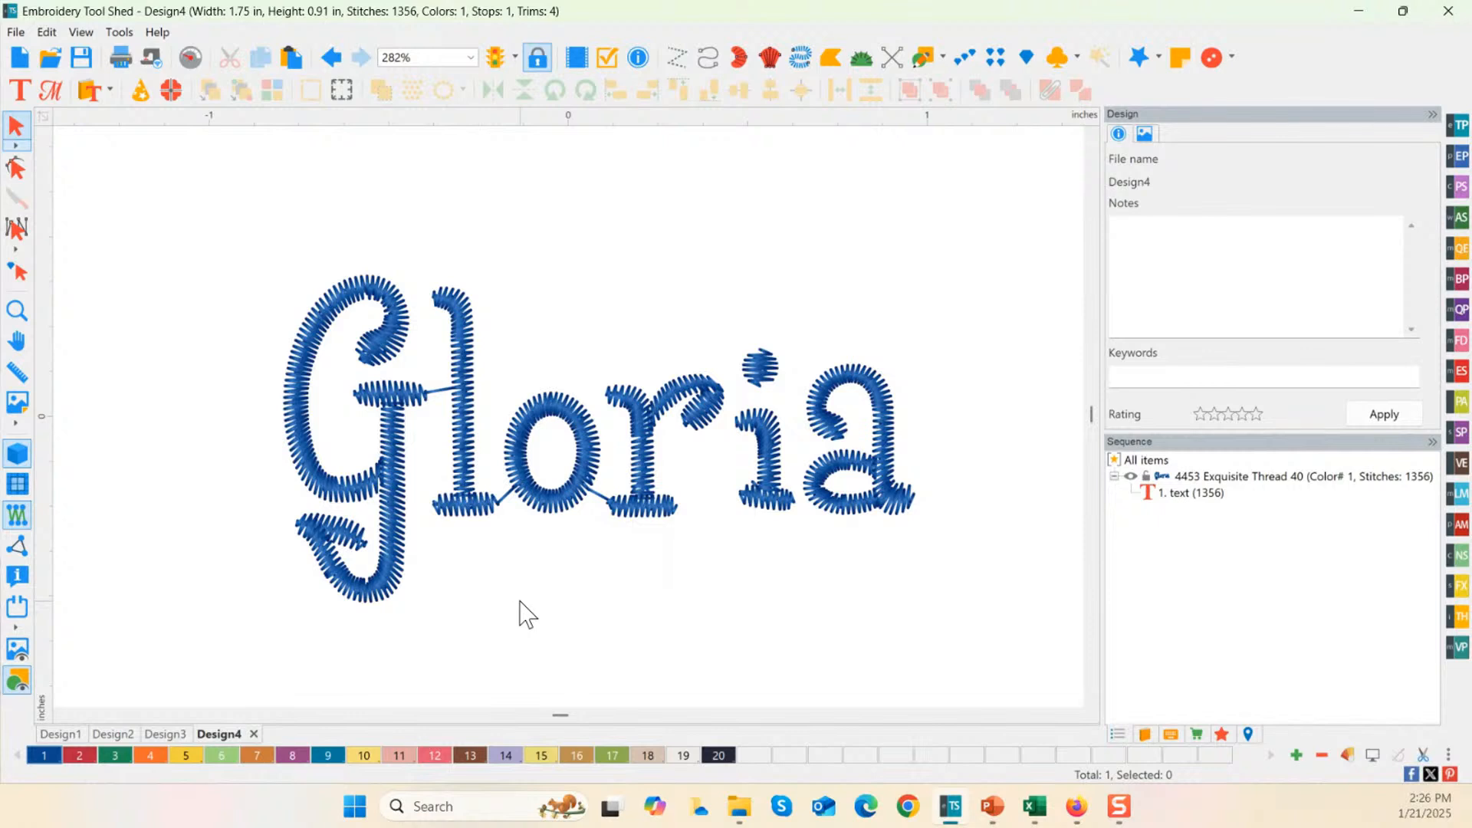
click(510, 486)
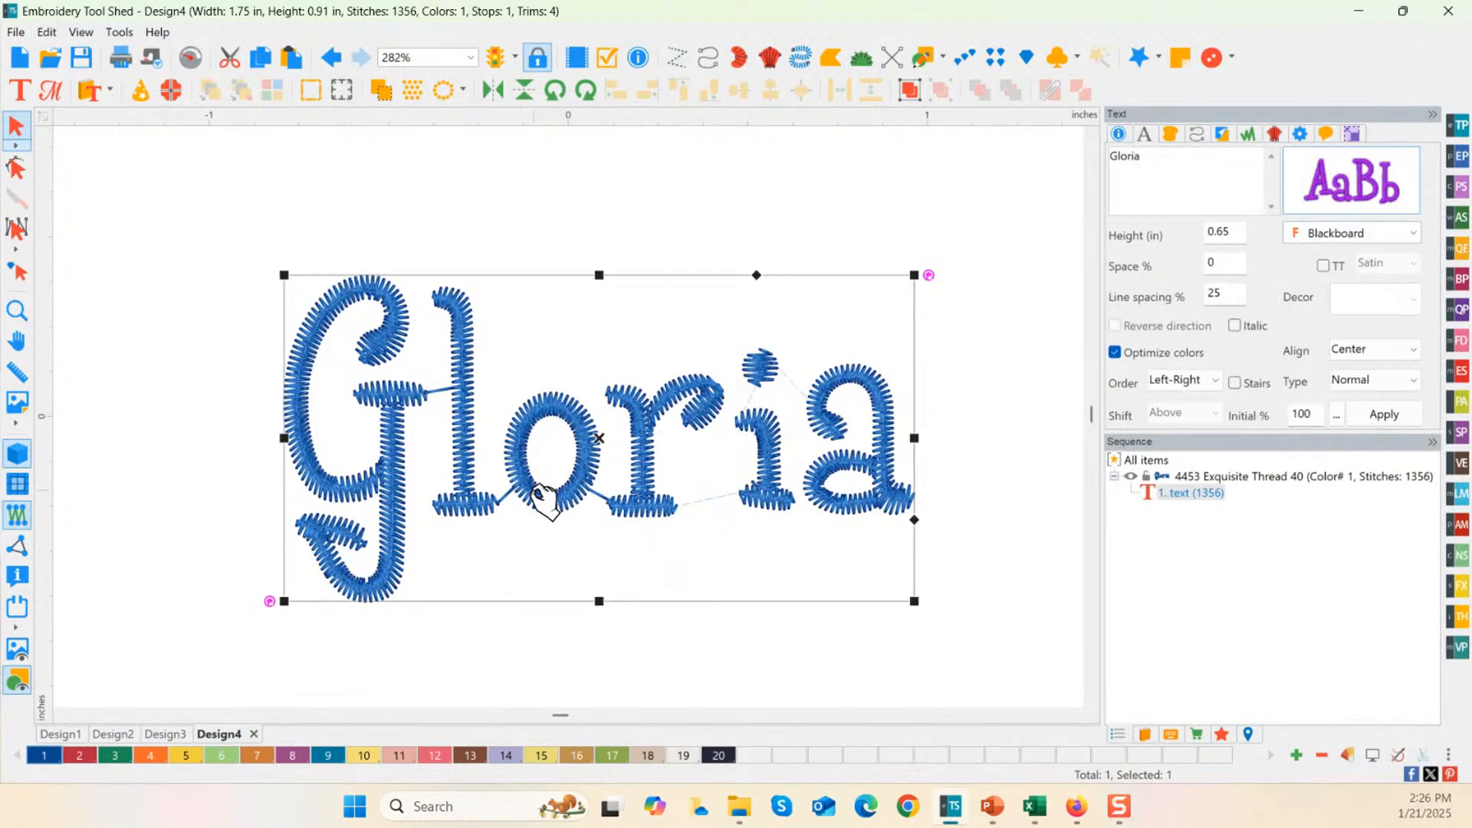
Step: Add the crossed hockey sticks and puck charm SP9314 from the Charms category of the text design catalog
click(112, 93)
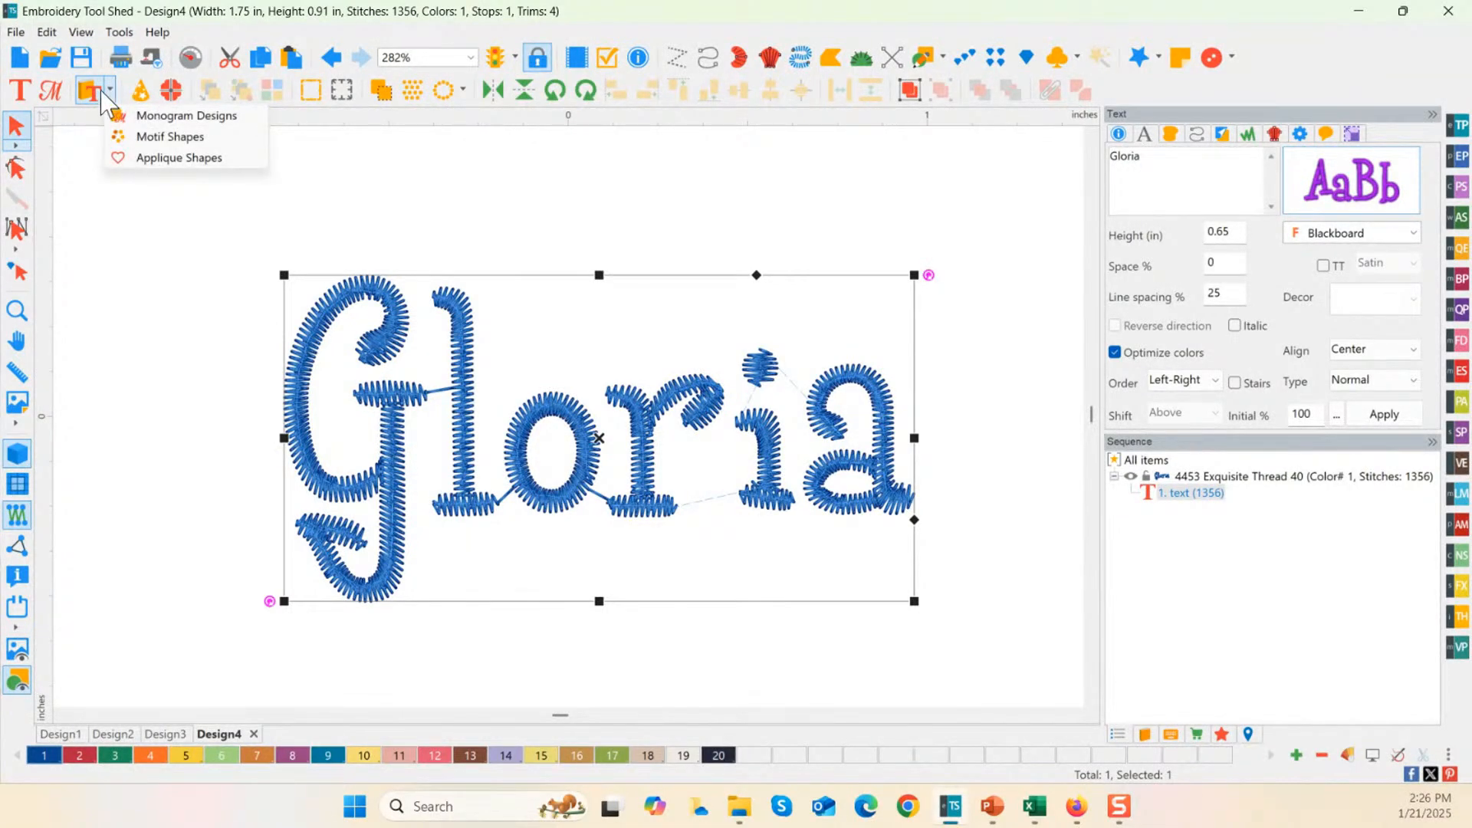
click(161, 136)
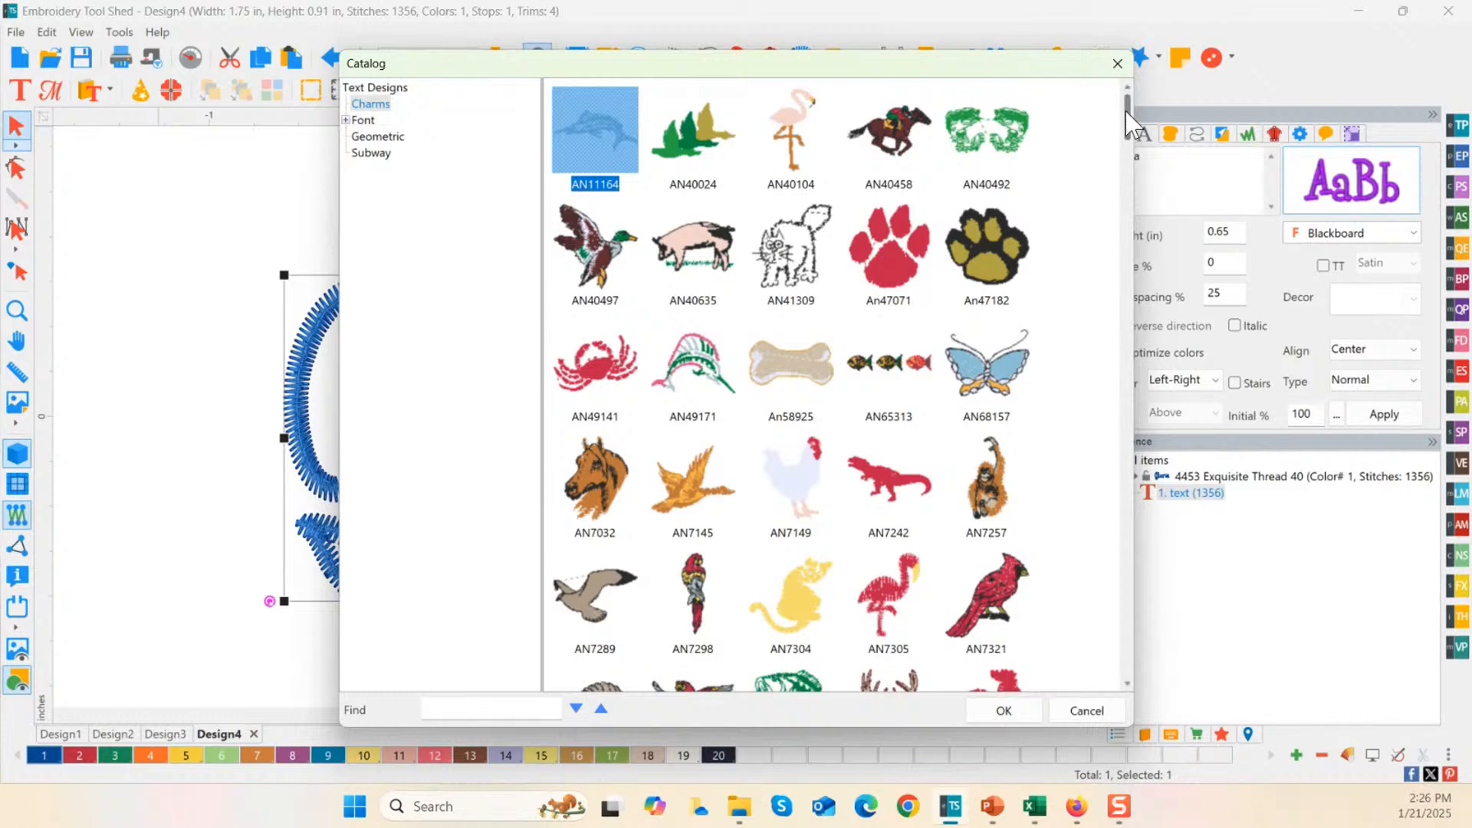
drag(1127, 125, 1187, 592)
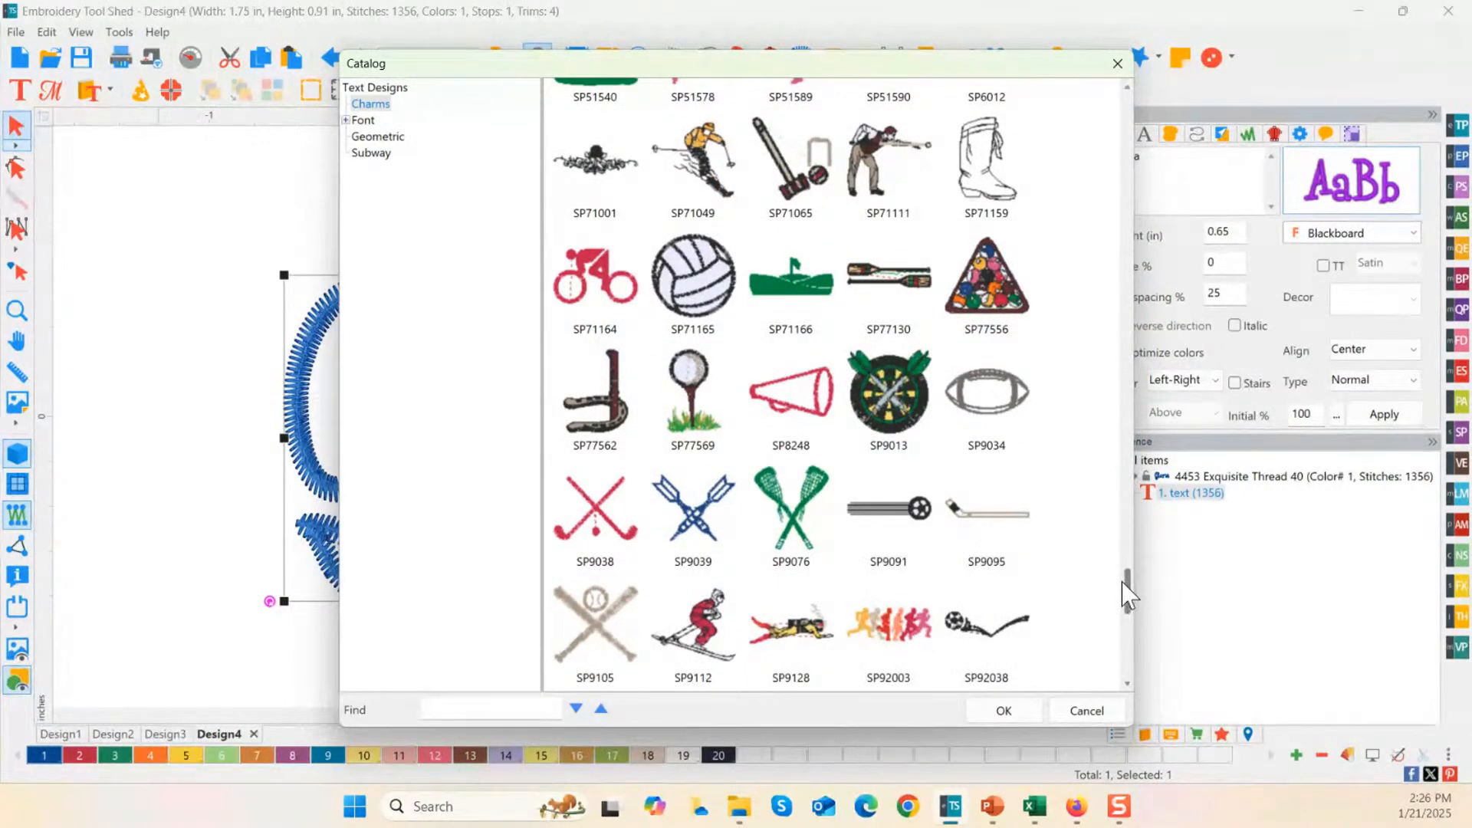
scroll(1125, 606, down, 5)
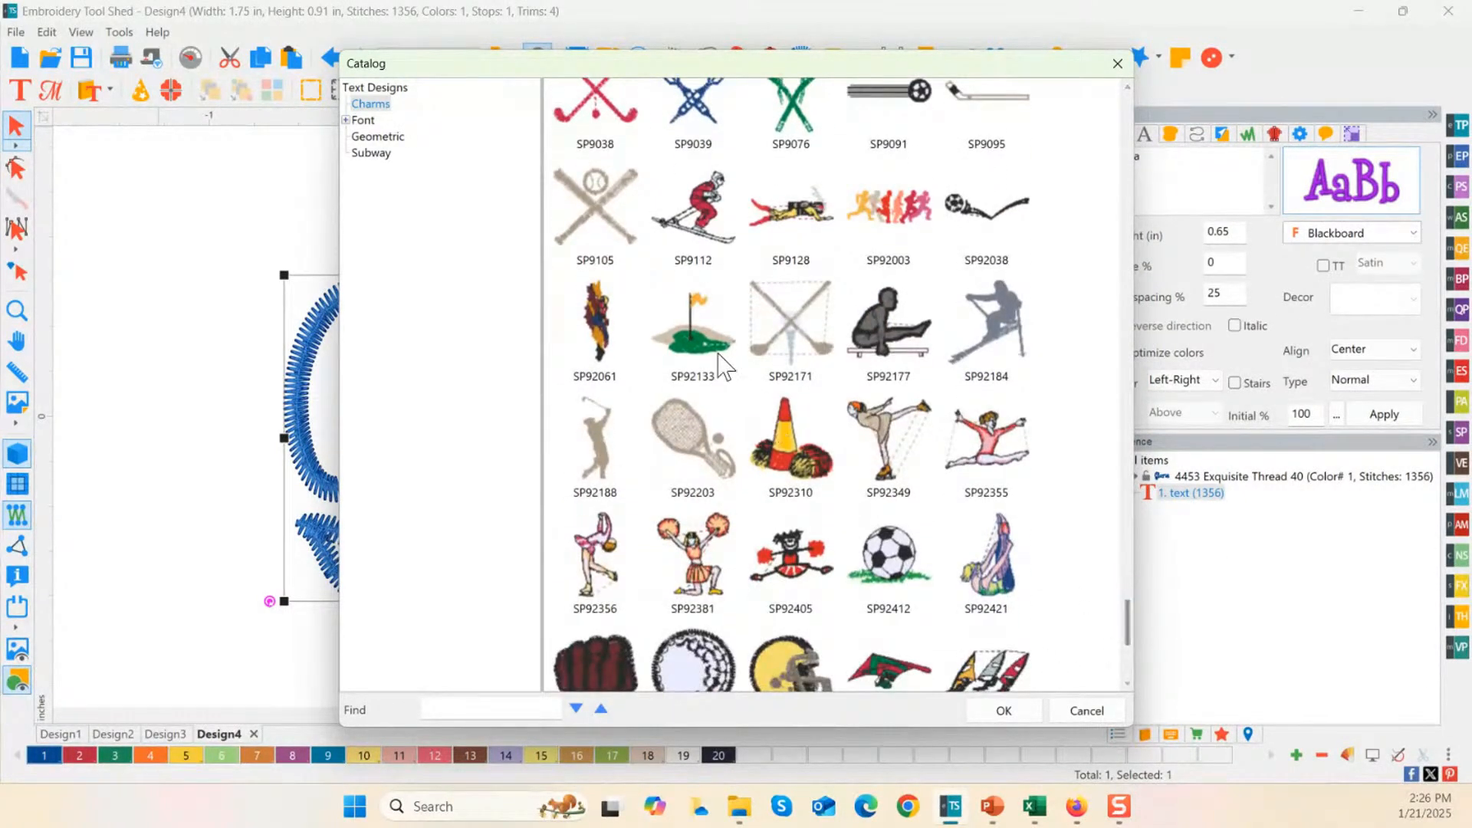
click(791, 316)
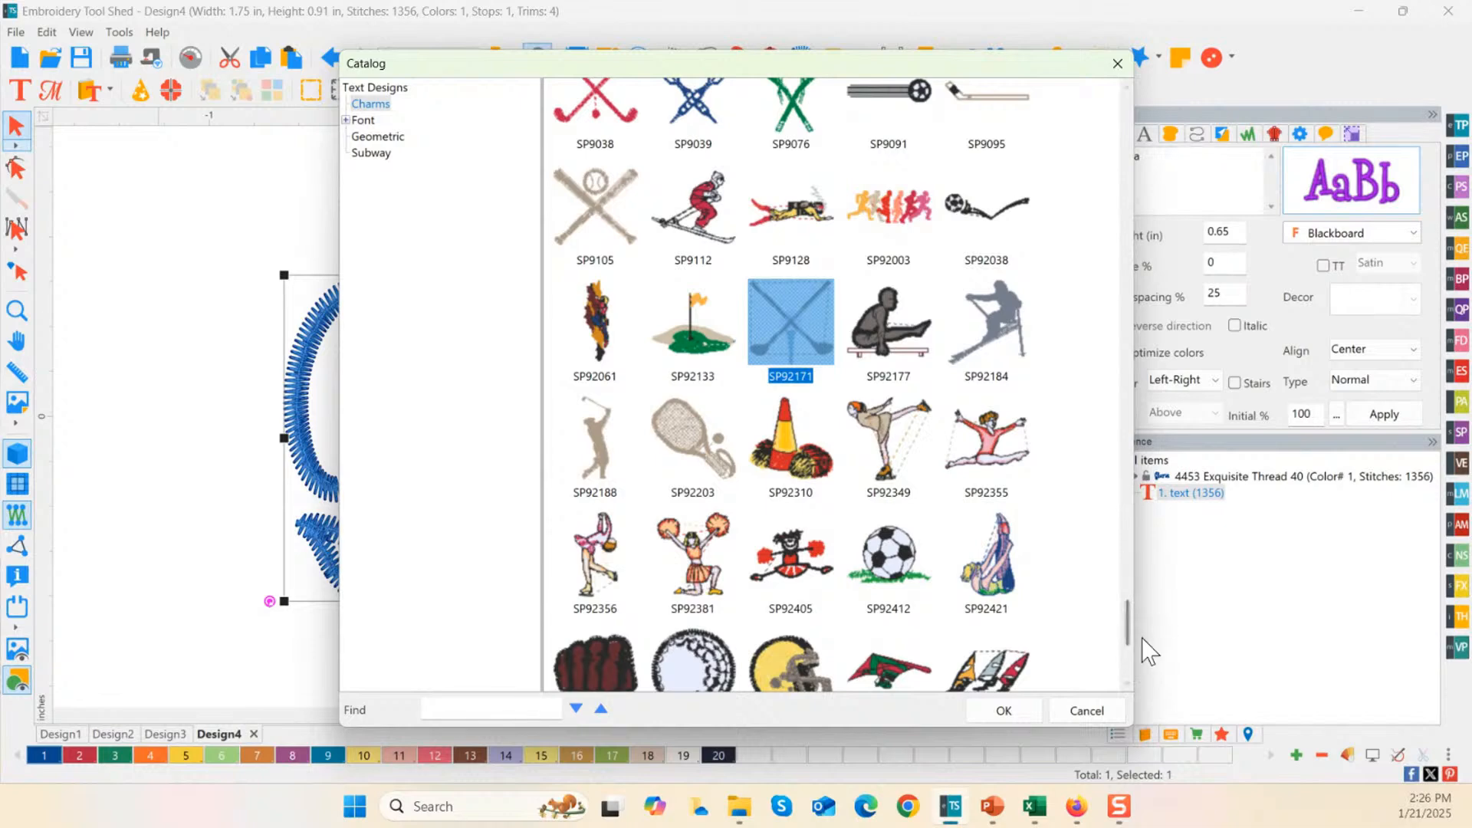
drag(1123, 615, 1123, 637)
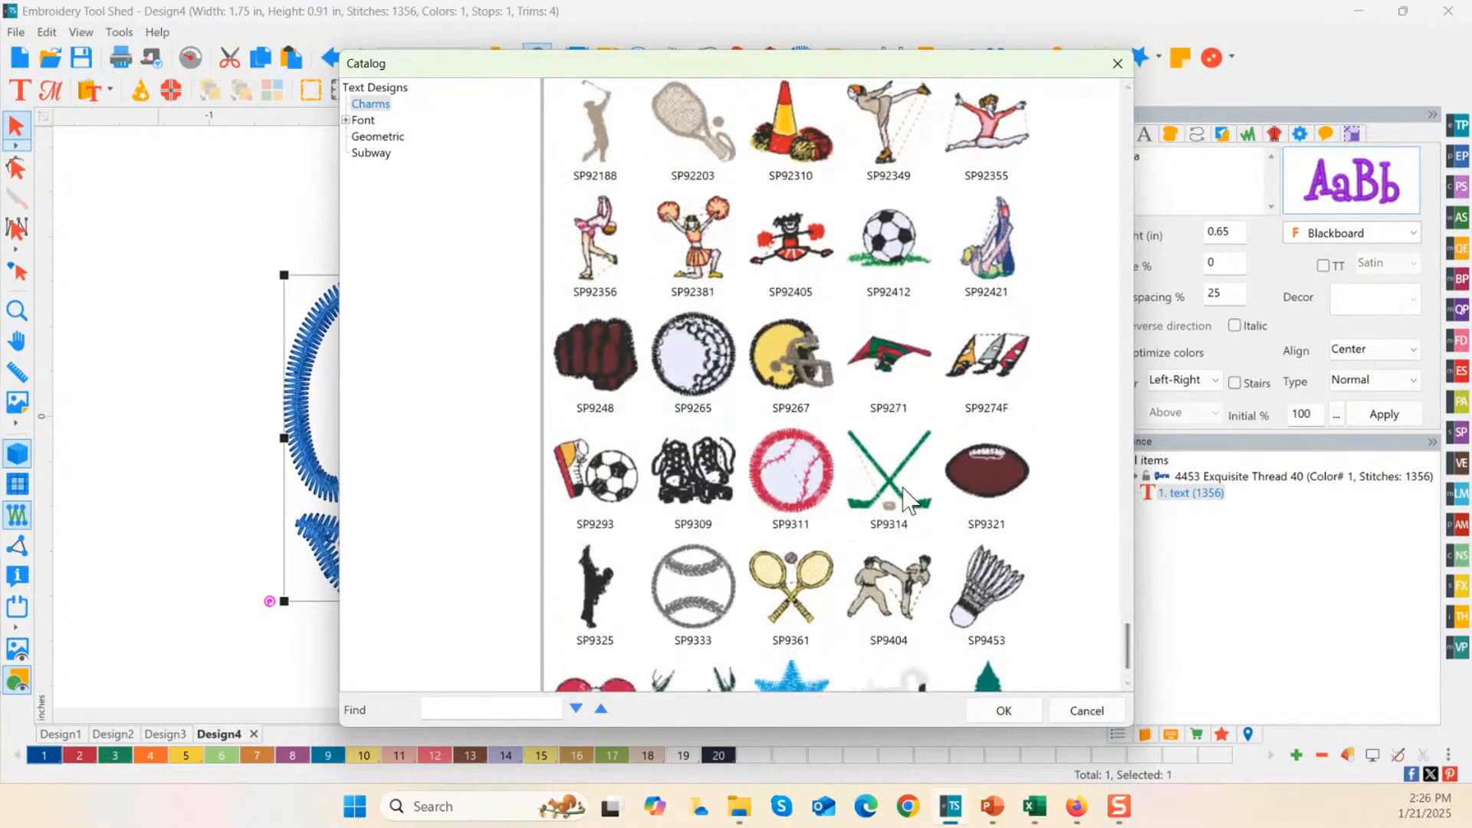
double_click(883, 521)
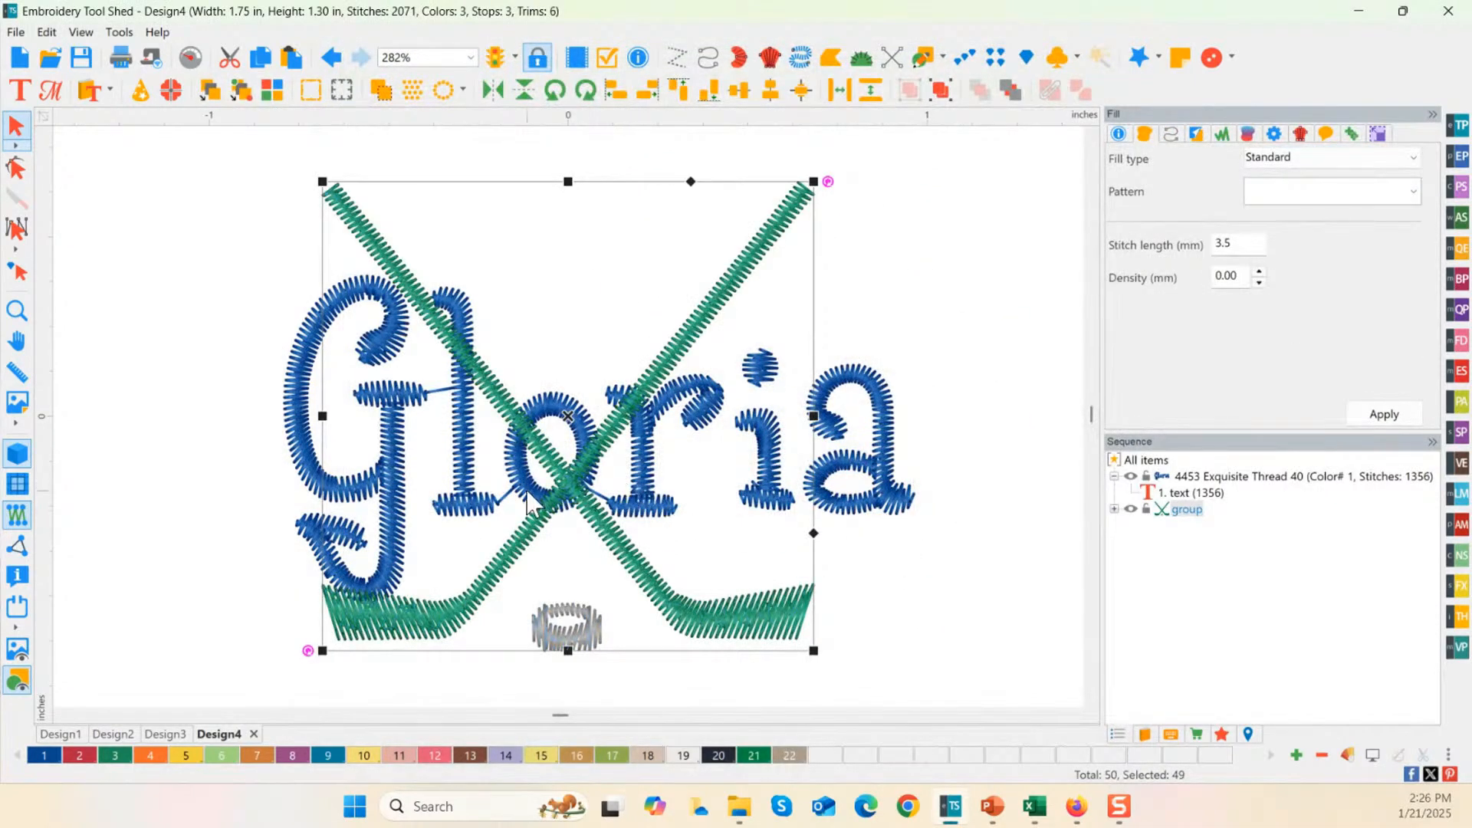
Step: Move the hockey sticks and puck charm up so it sits just above the name, and deselect it
drag(559, 488, 637, 117)
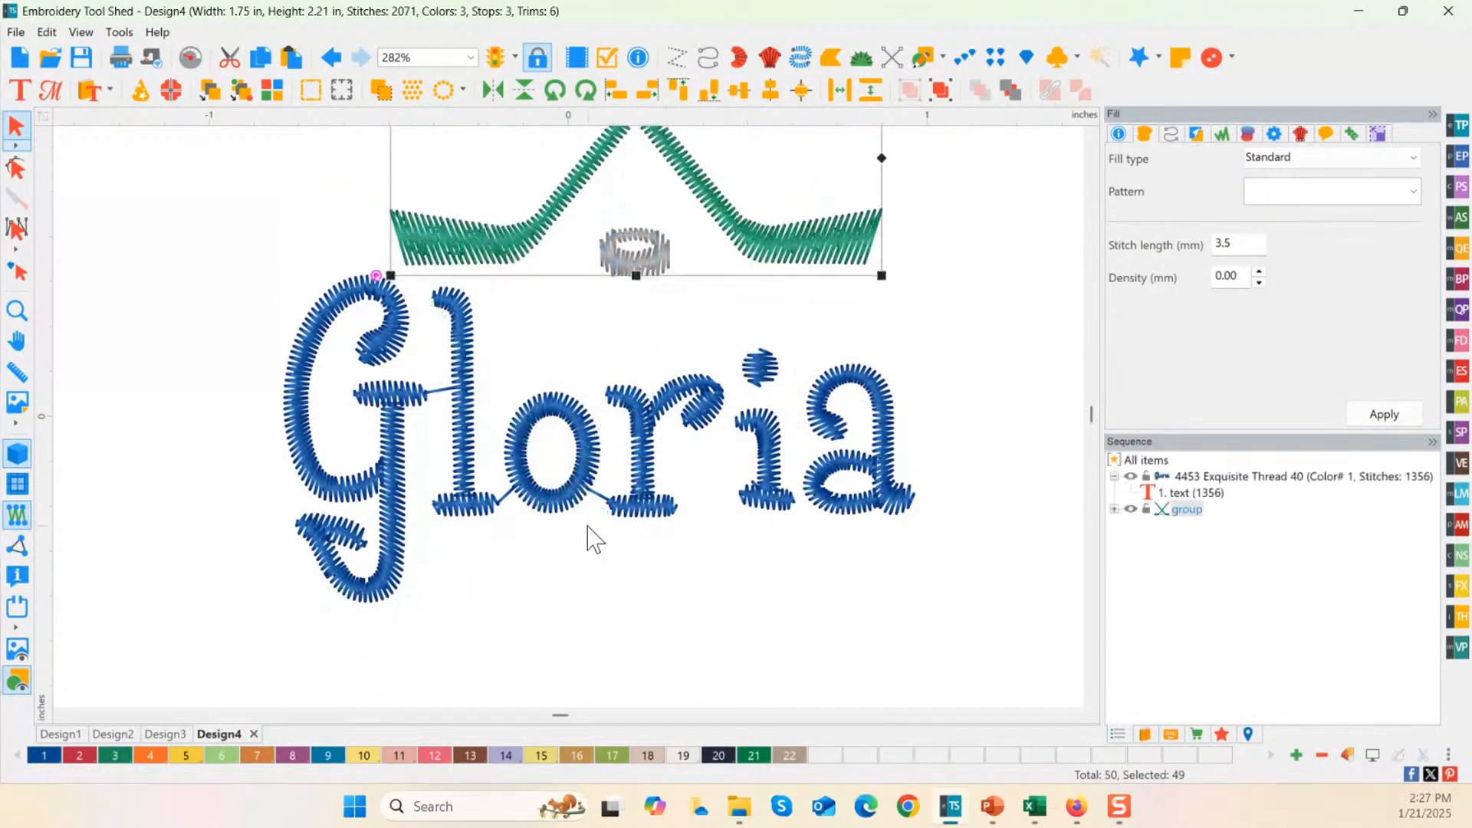
click(207, 310)
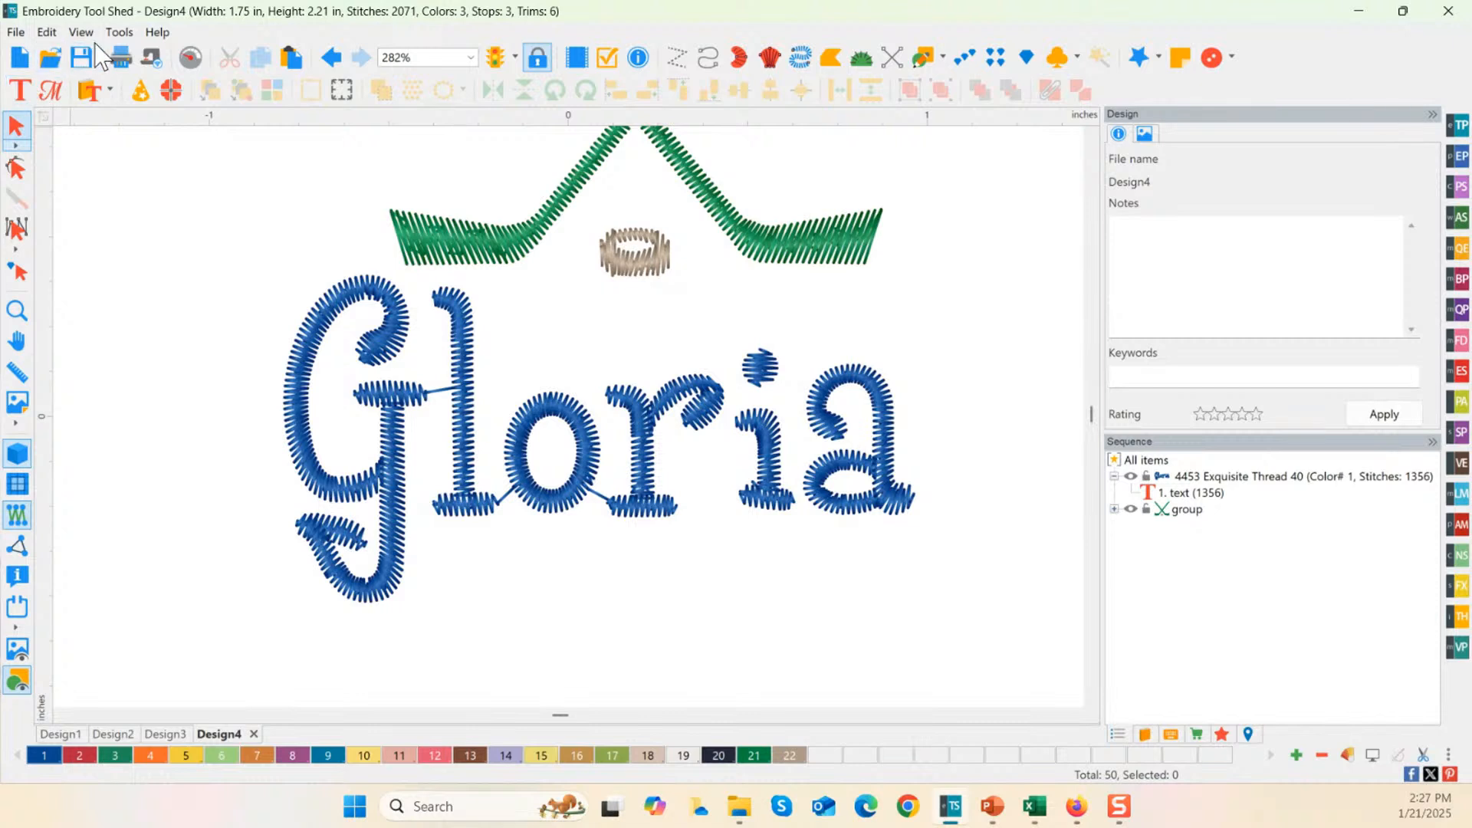
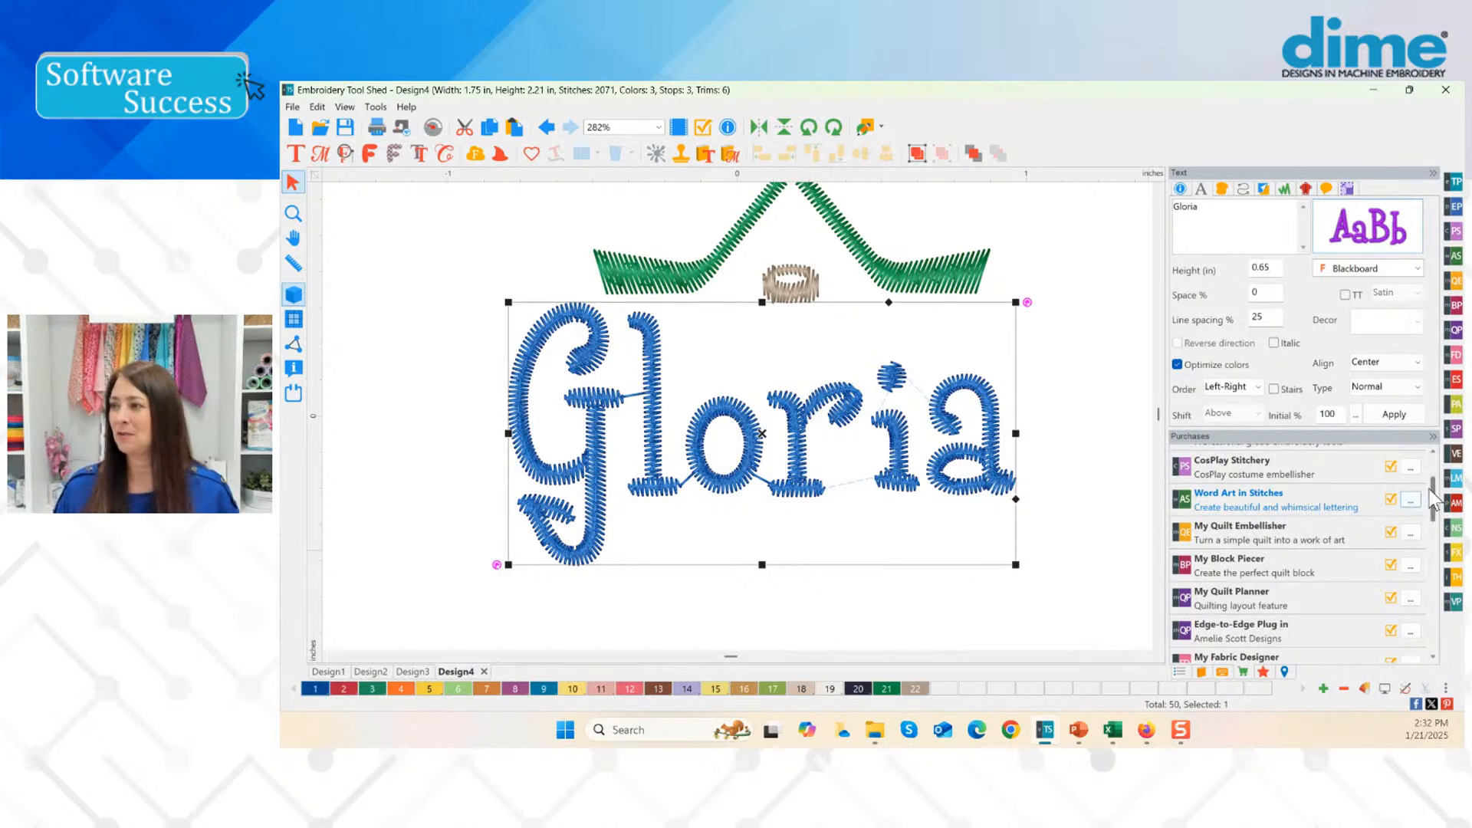
Step: Make Perfect Embroidery Pro the default toolset among the purchased modules
drag(1428, 489, 1429, 467)
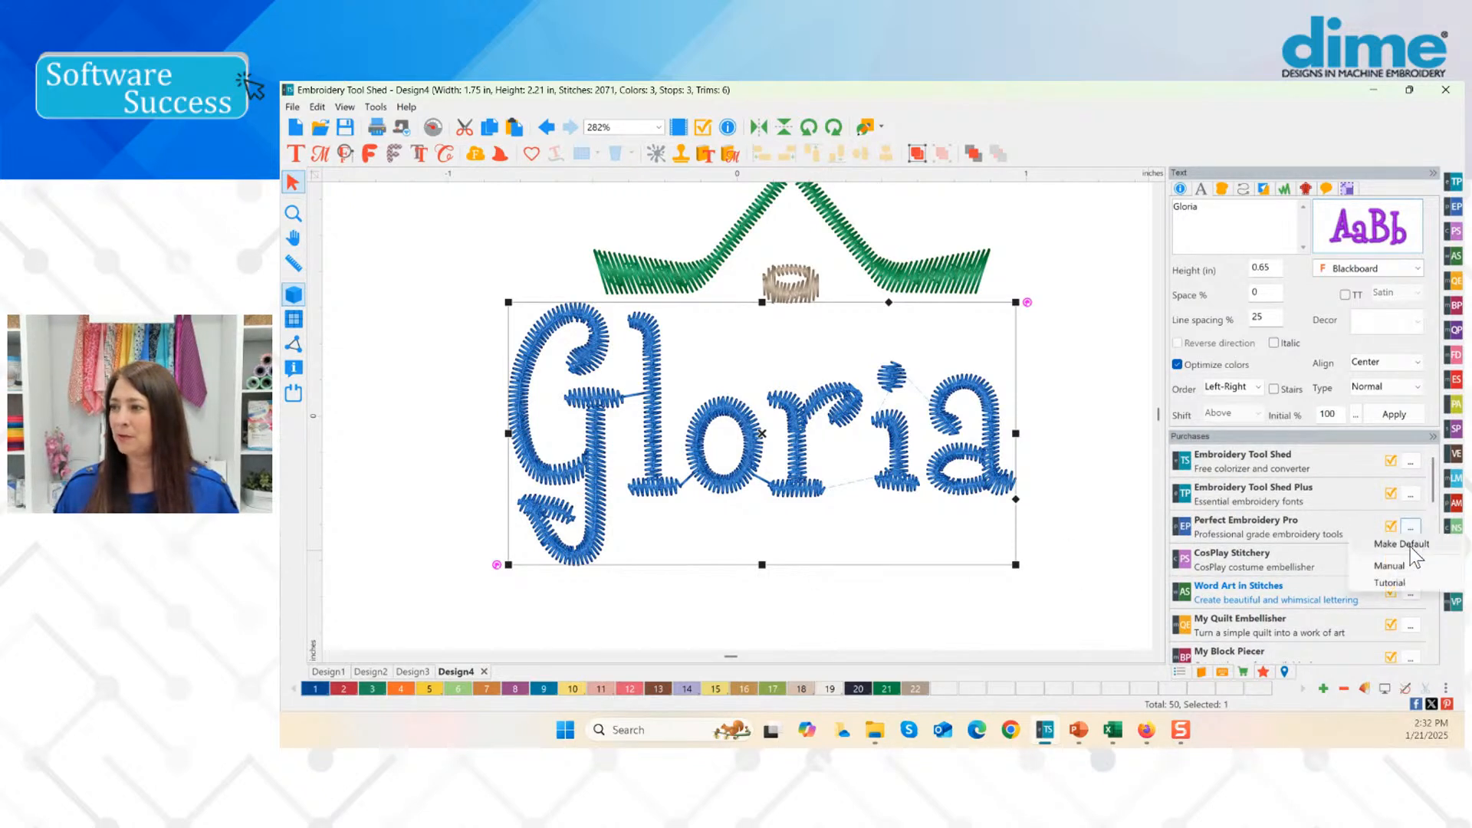
click(1409, 527)
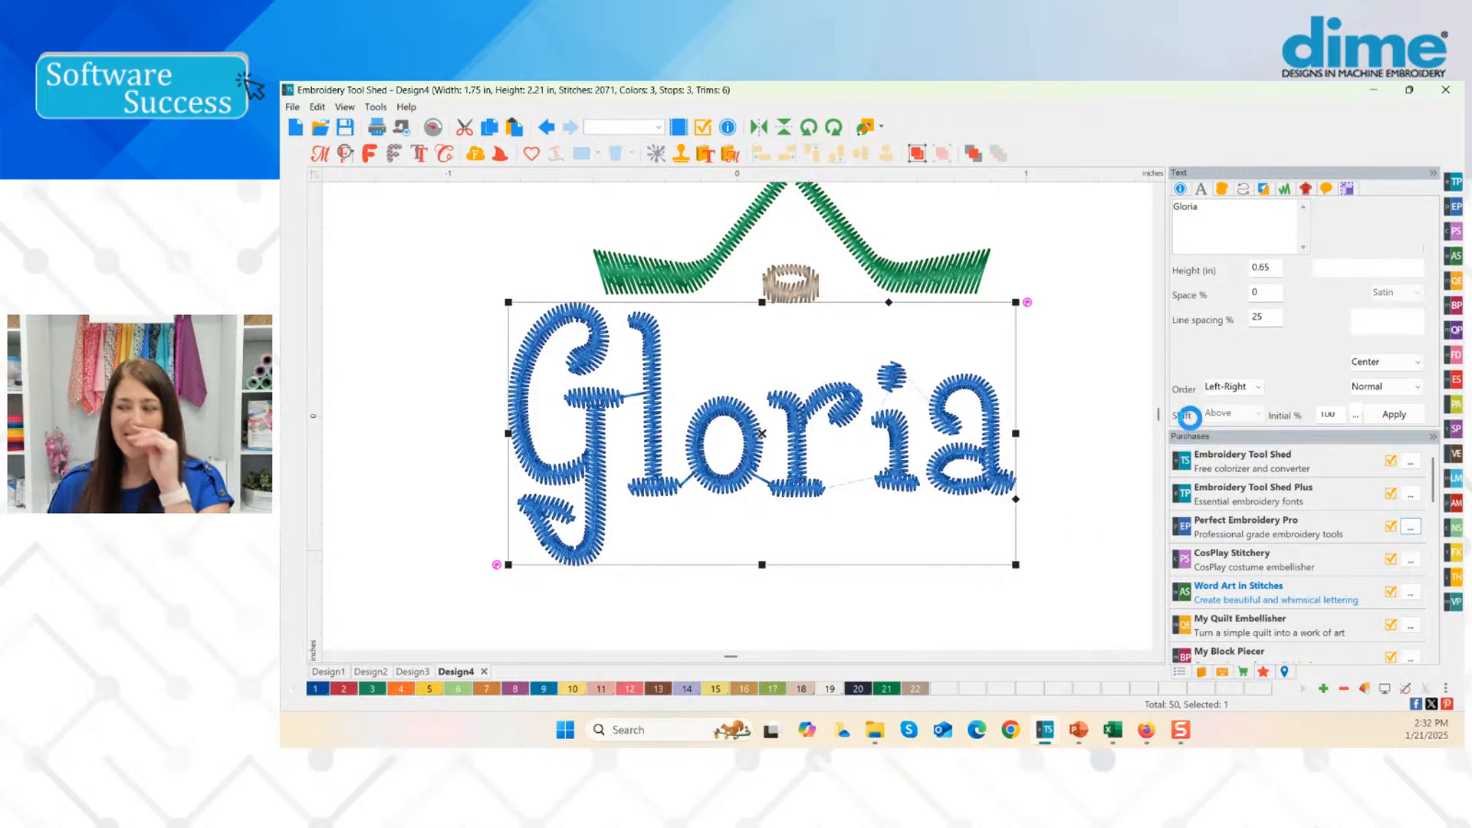
scroll(830, 508, down, 1)
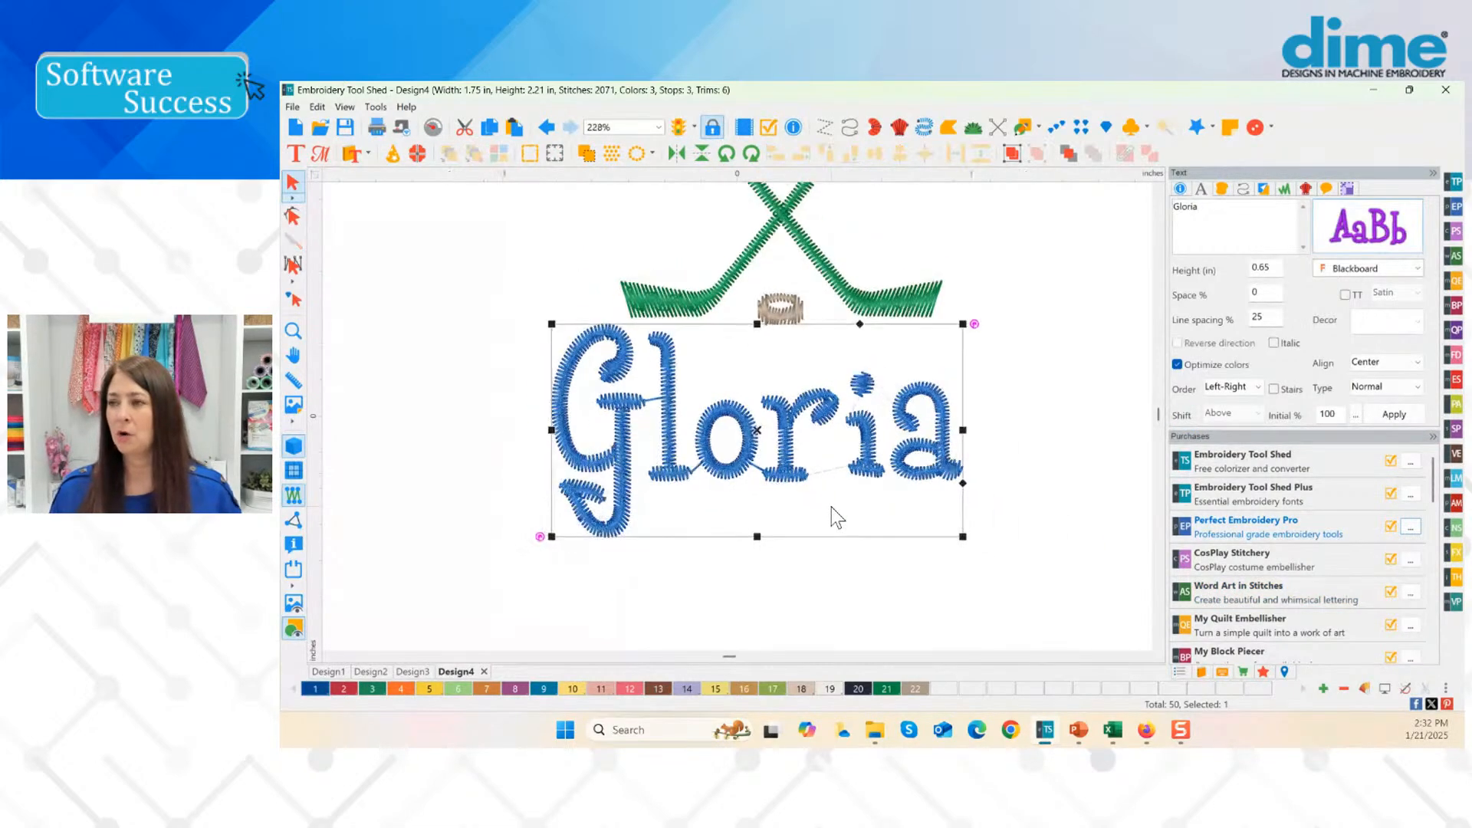
Step: Change the name text's font to Brush-Q from the font catalog
click(1343, 232)
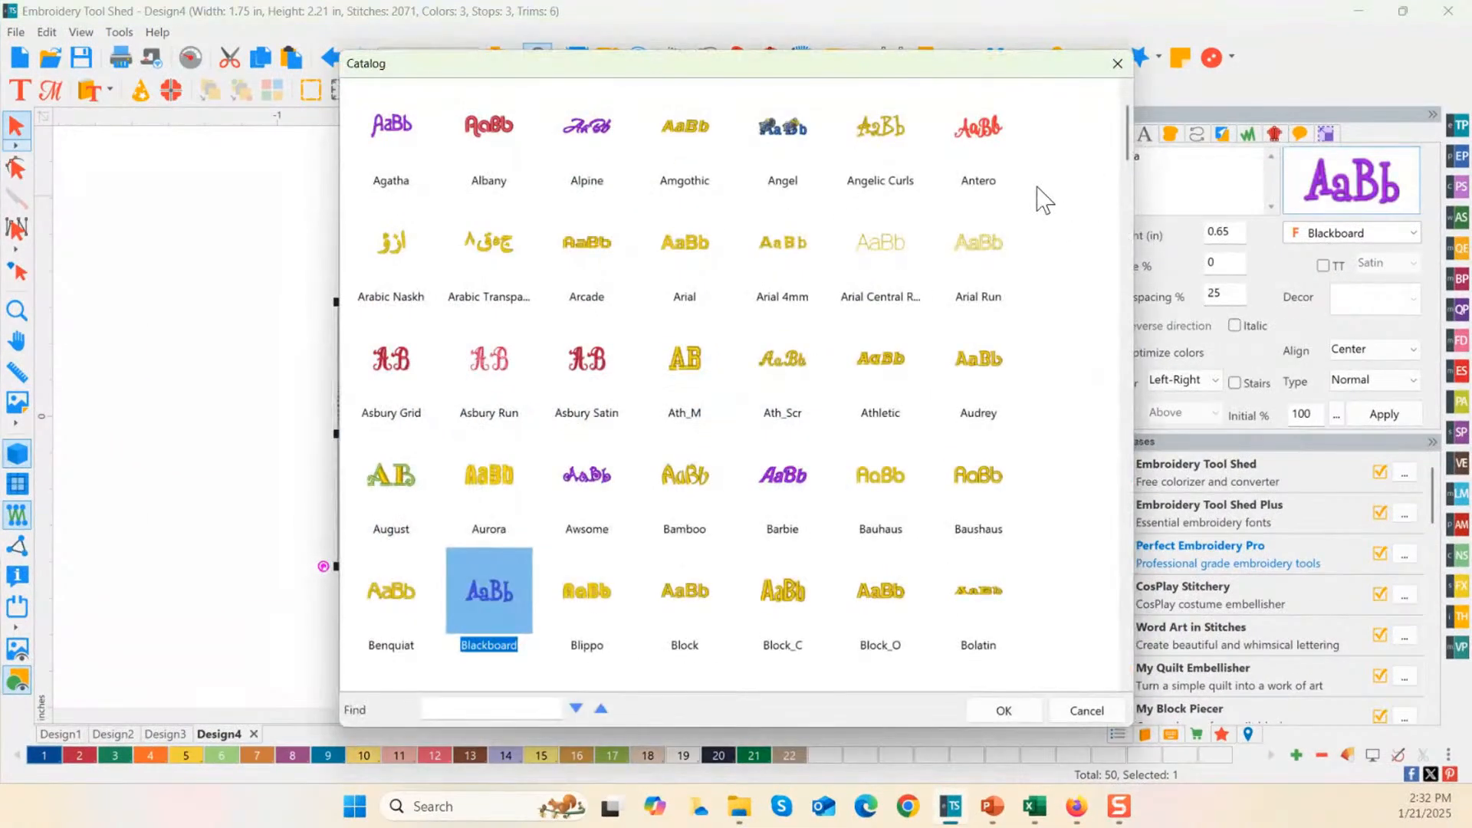
click(618, 581)
scroll(613, 590, down, 2)
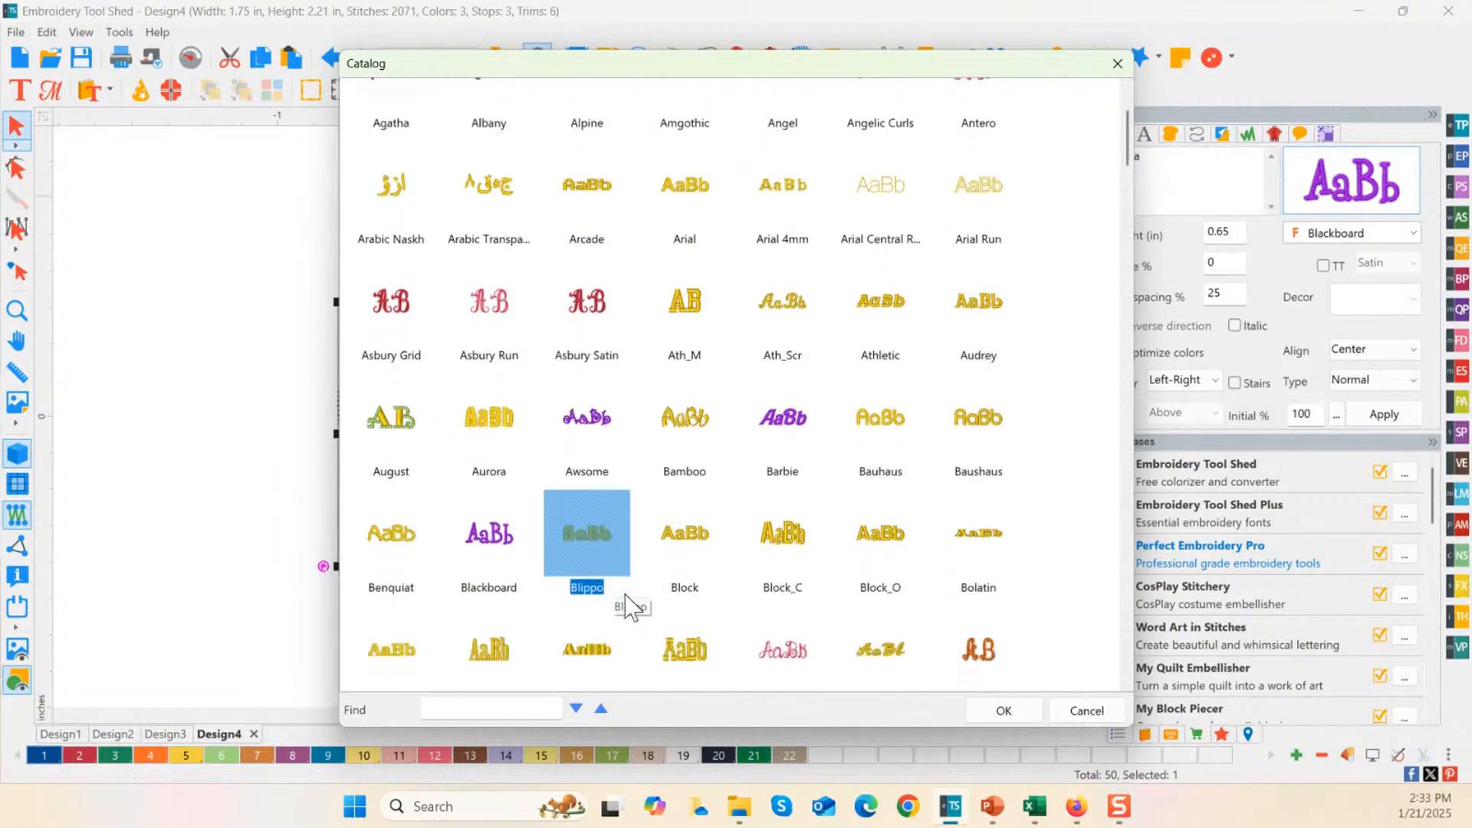
scroll(605, 606, down, 1)
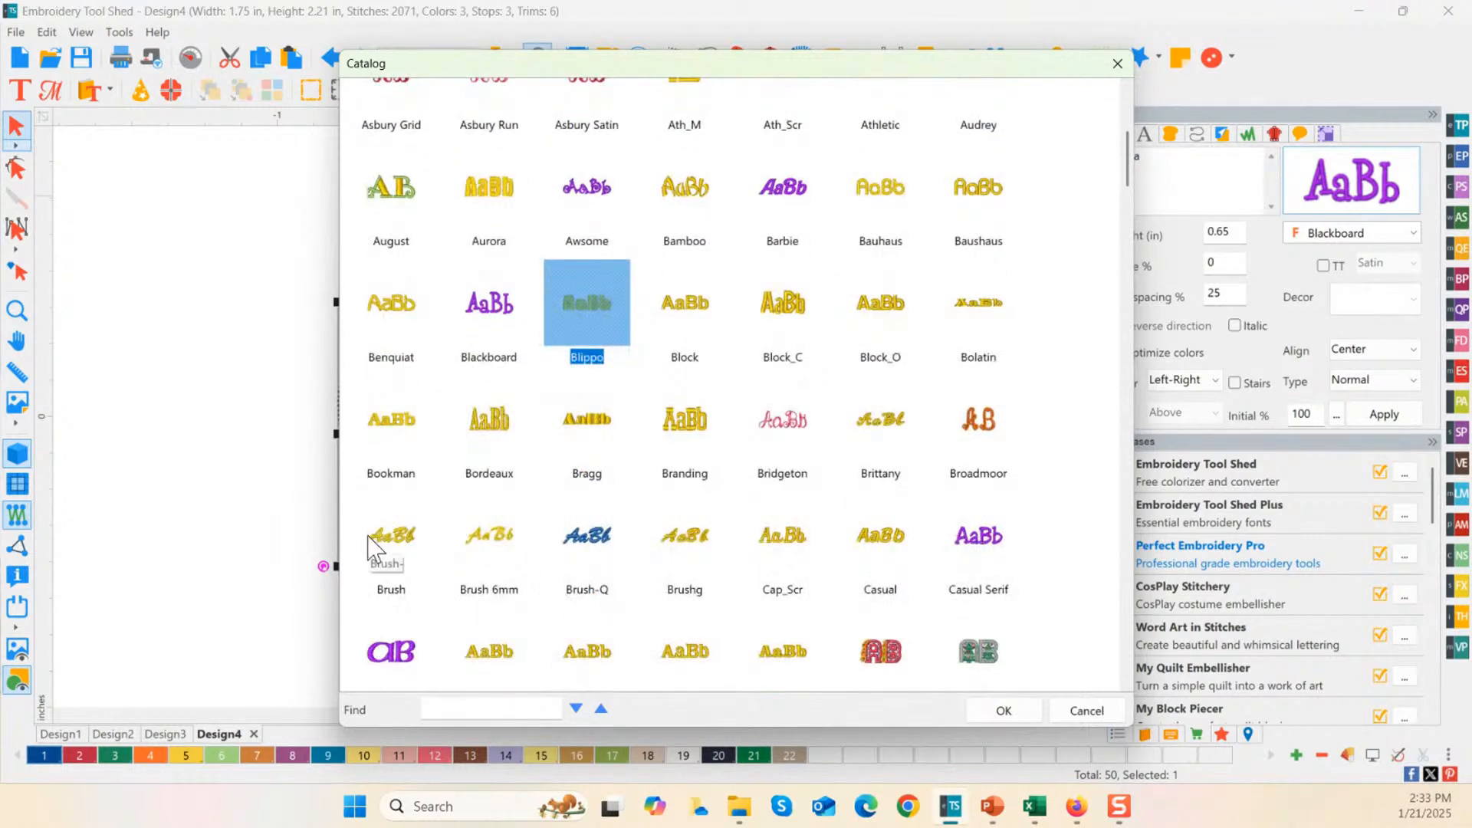
click(387, 541)
click(581, 554)
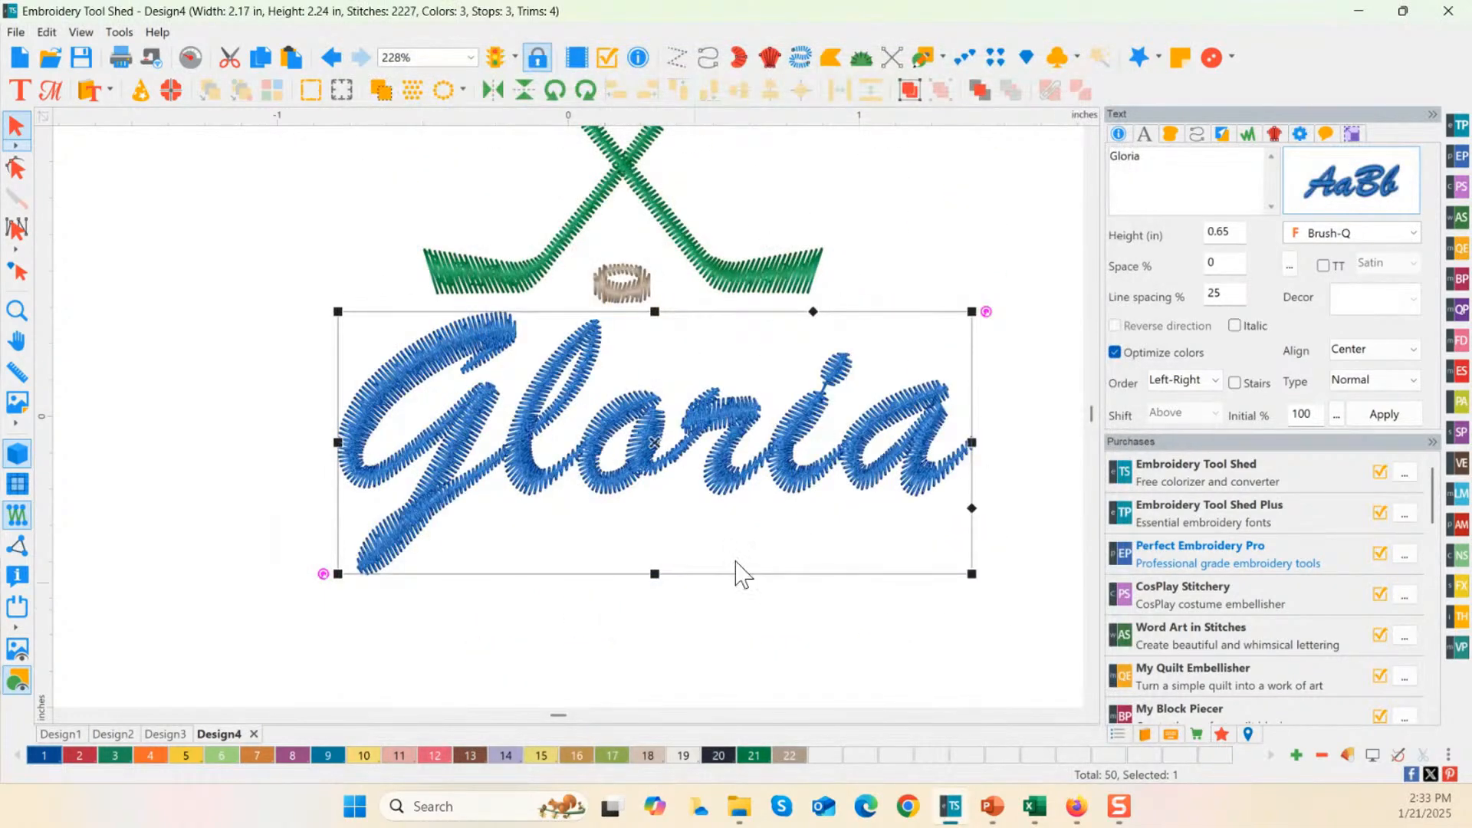
Step: Change the name text's font to Brush from the font catalog
click(1351, 136)
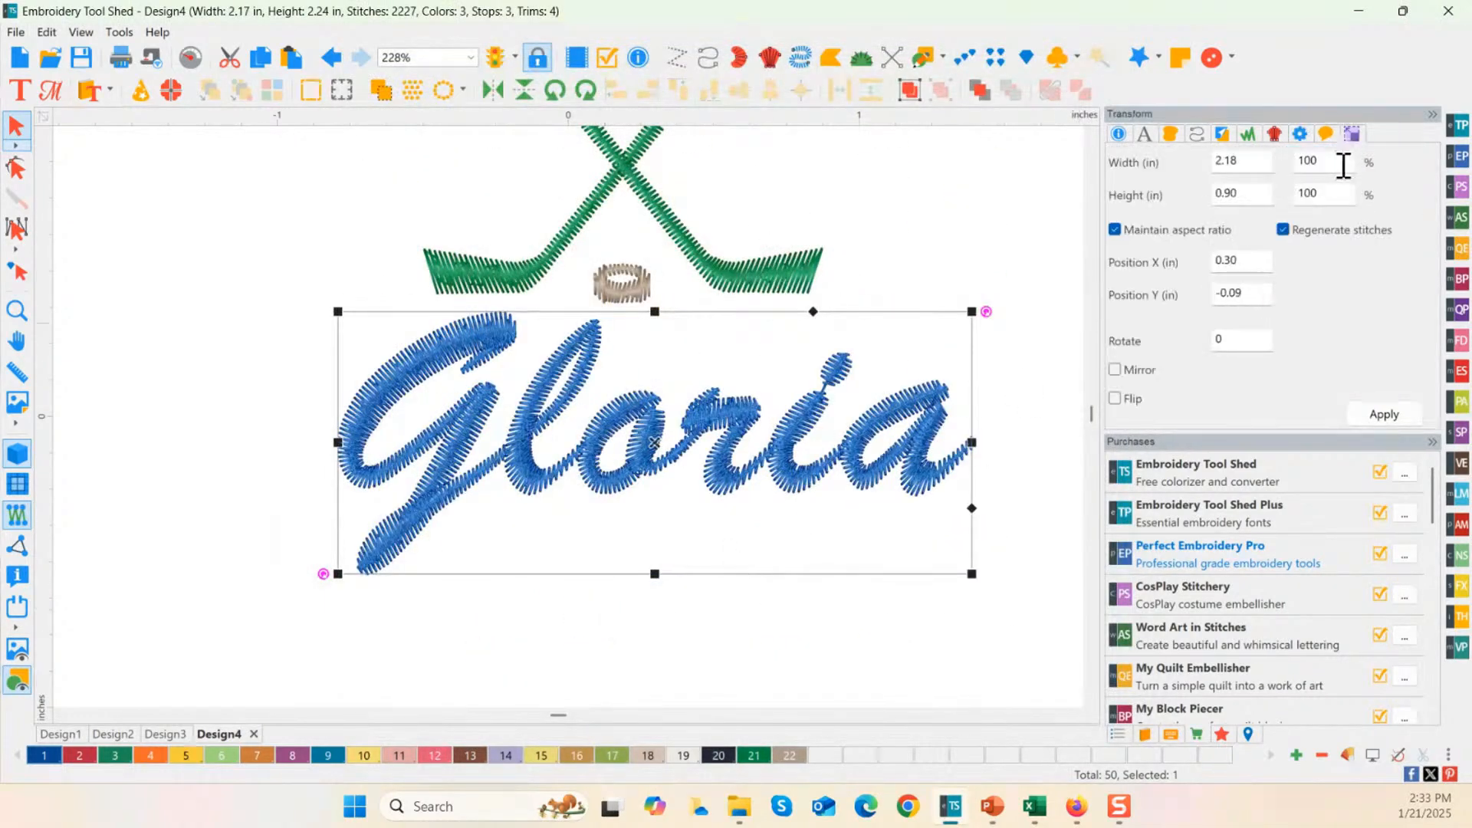
click(1144, 137)
click(1350, 180)
click(429, 640)
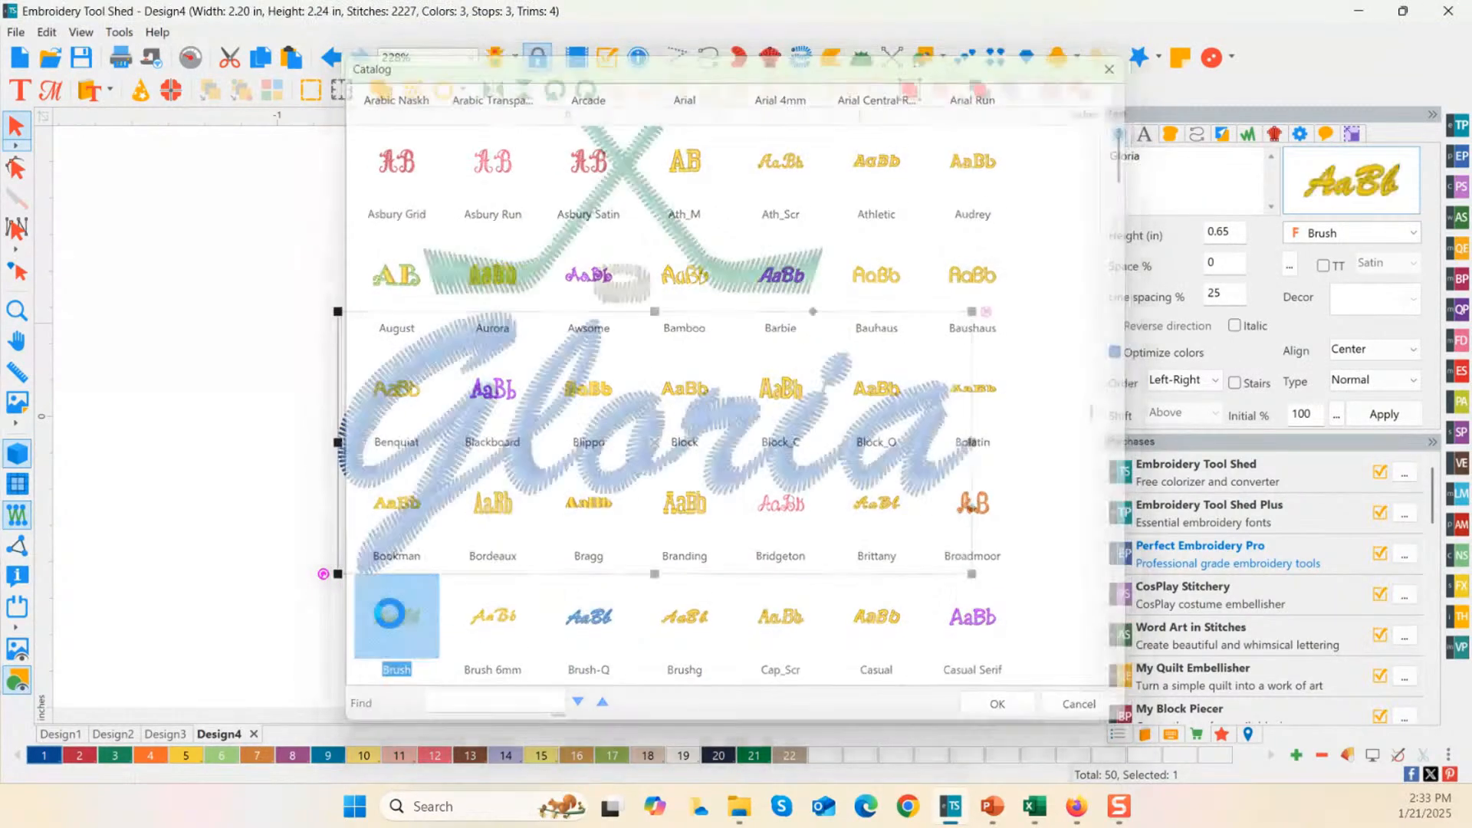
Step: Find the script fonts further down the catalog and apply the Philly font to the name text
click(1409, 192)
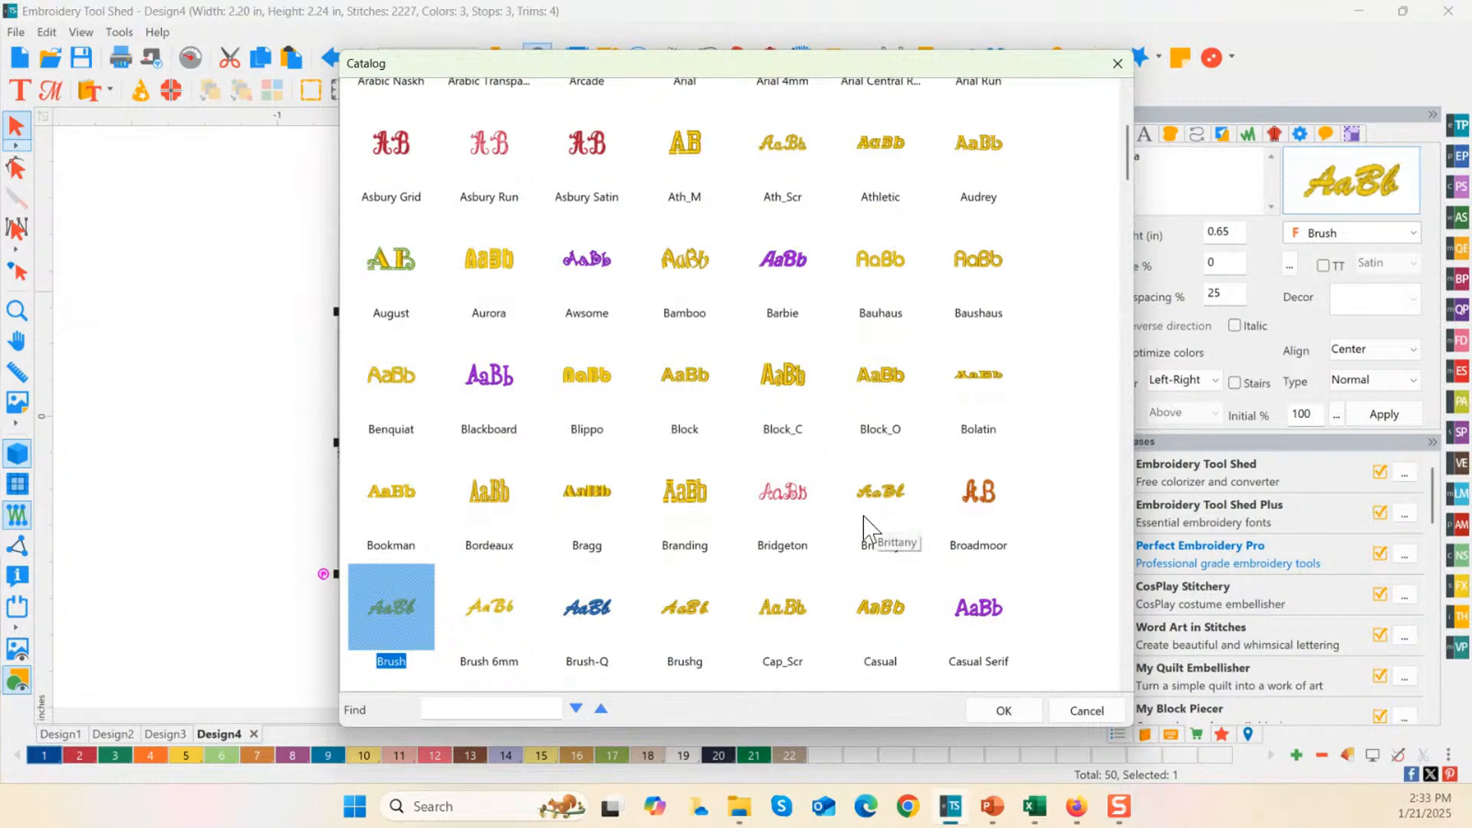
key(r)
scroll(800, 573, down, 2)
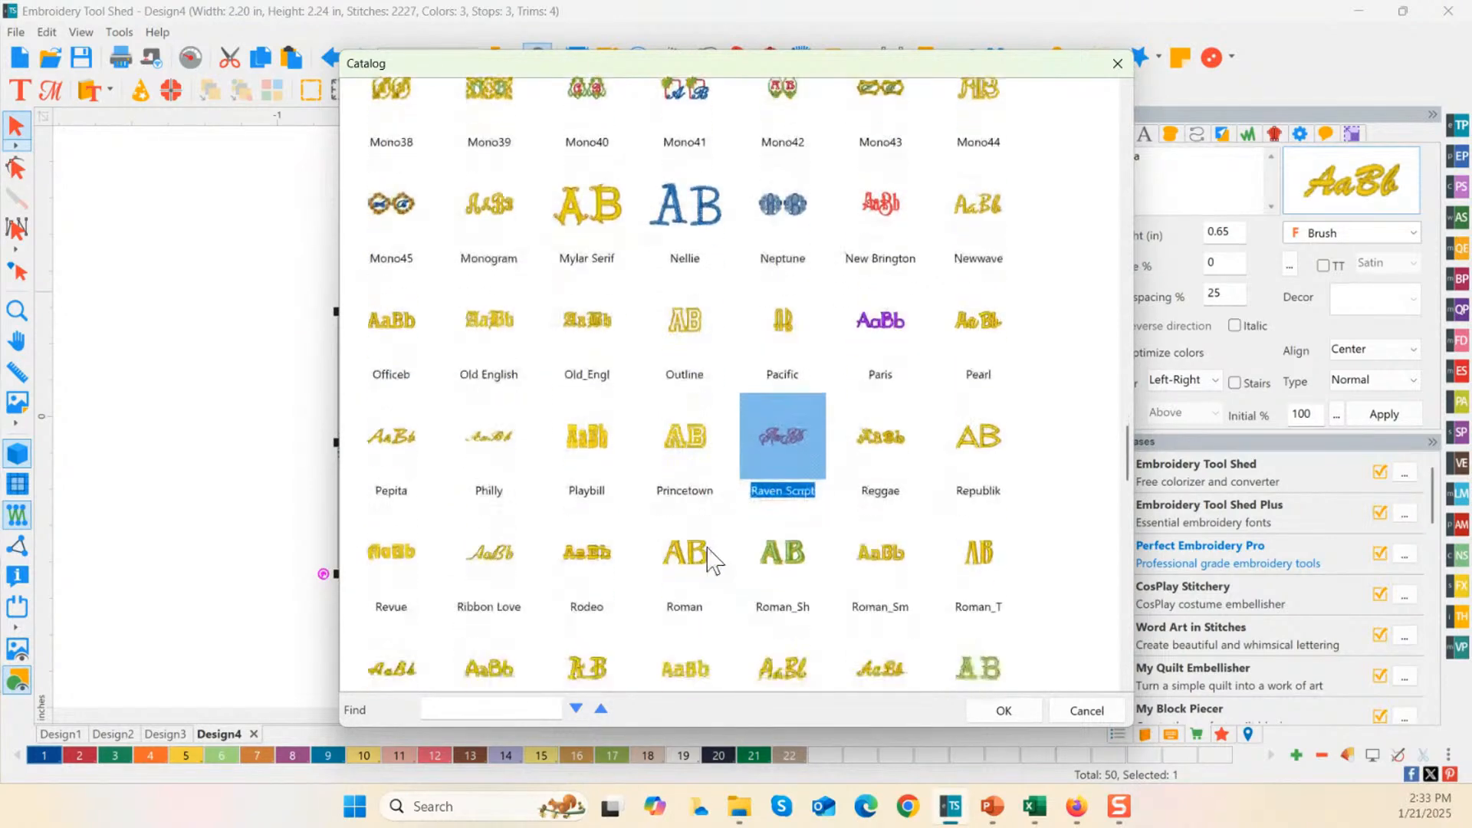
click(410, 425)
double_click(492, 410)
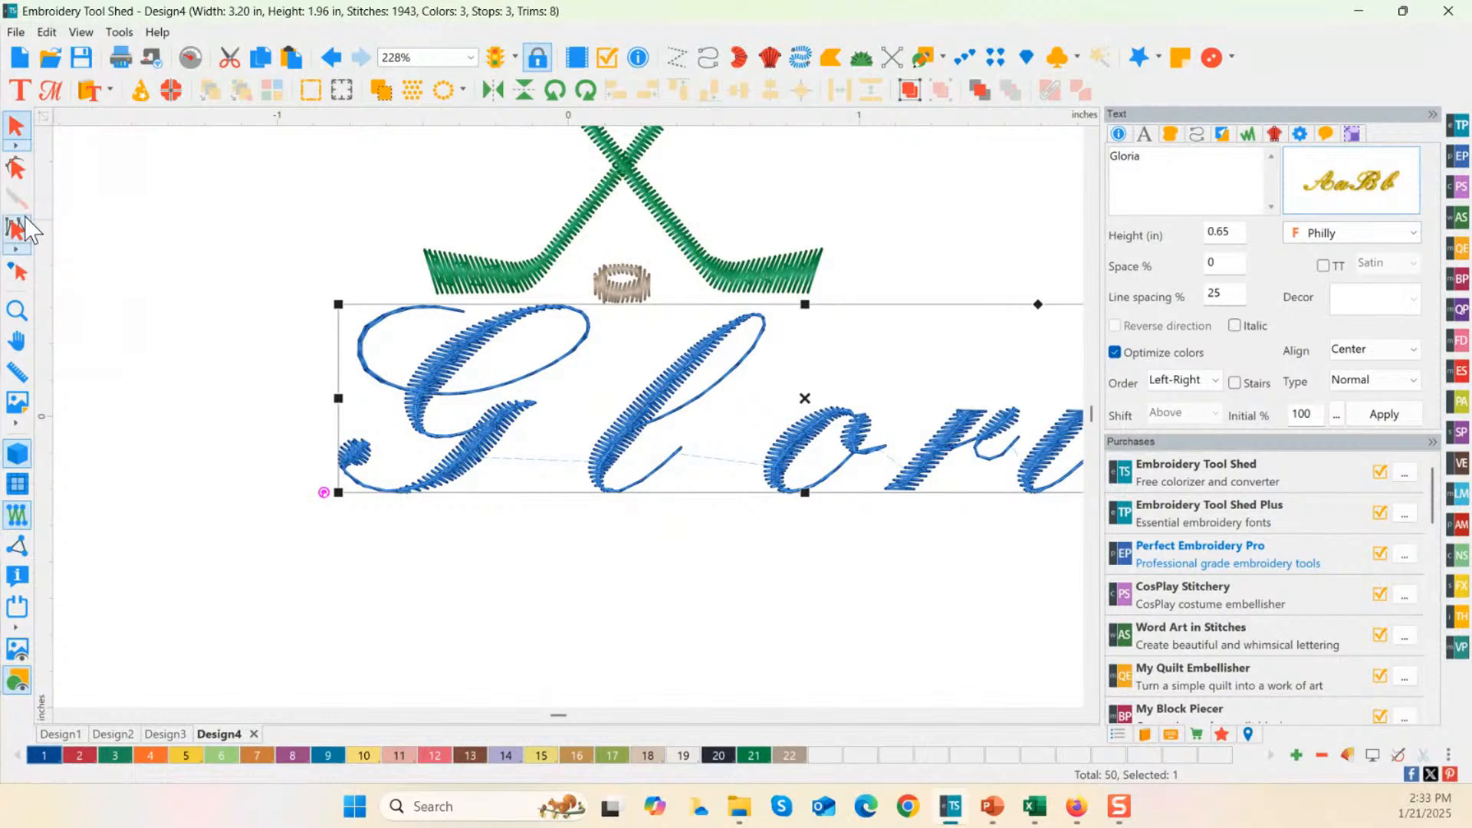
Step: Tighten the gaps between the name's letters one by one with the Text tool so the script letters connect
click(17, 310)
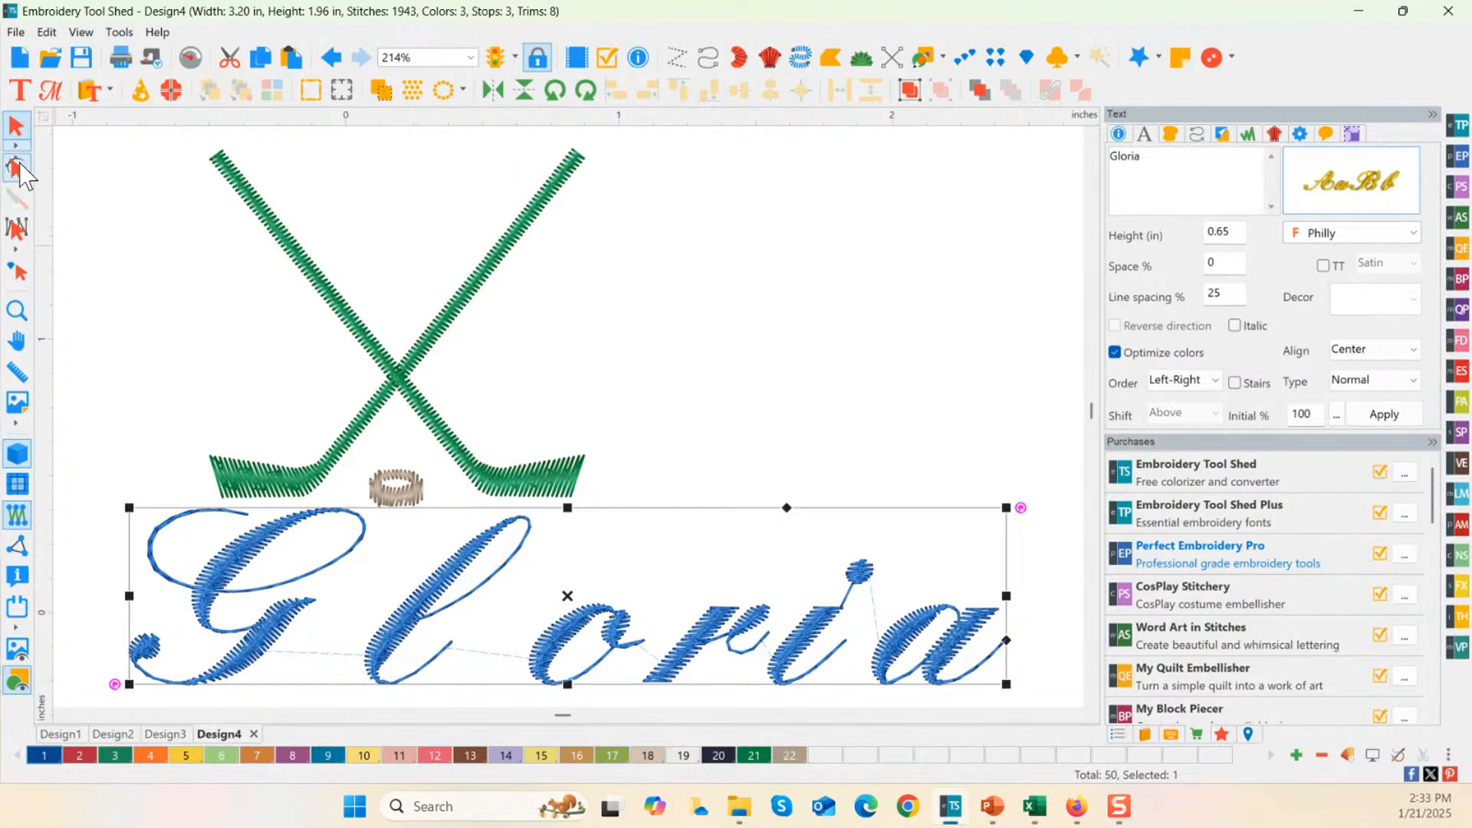
click(19, 90)
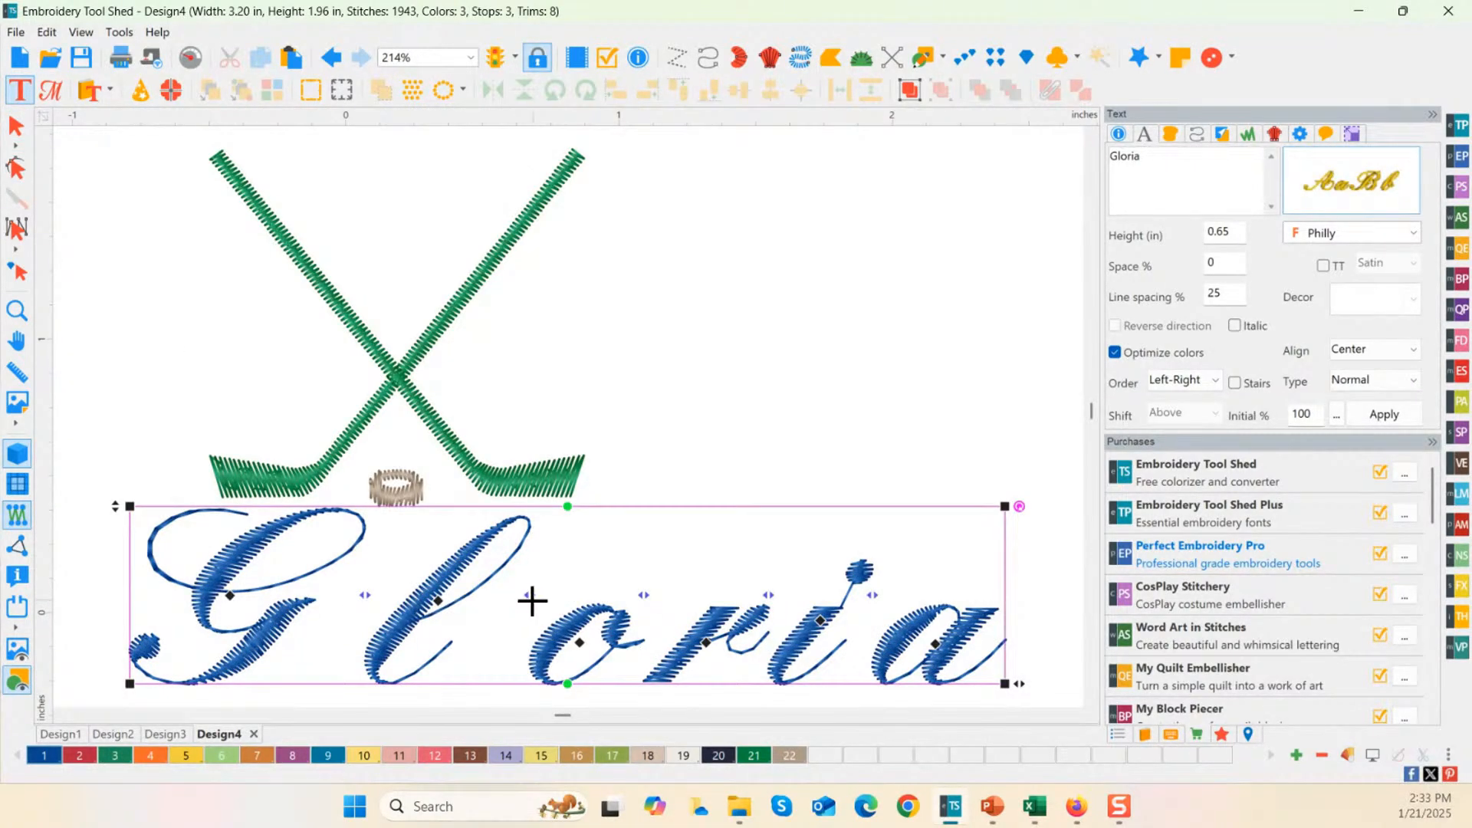
drag(641, 598, 610, 599)
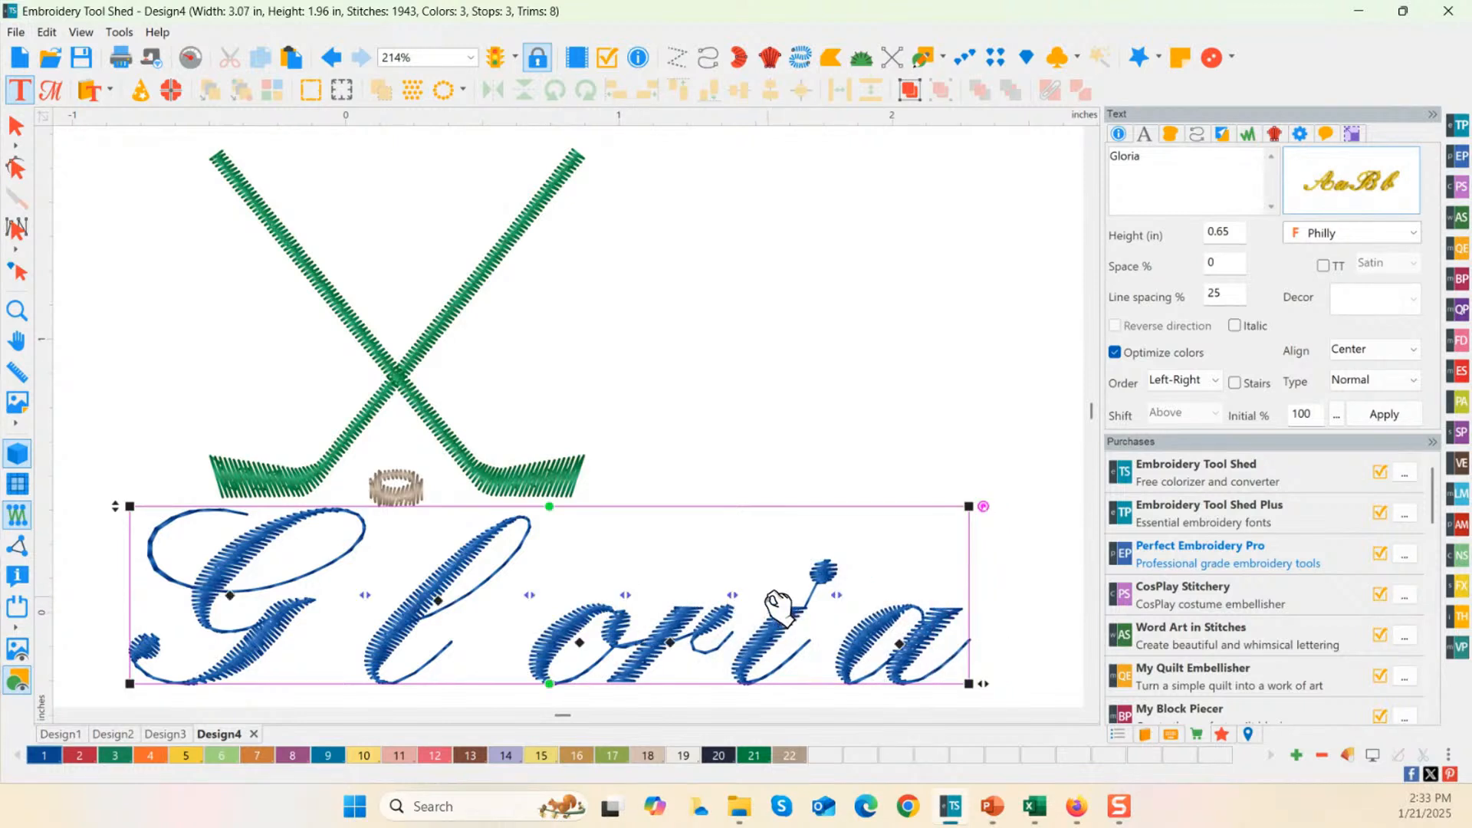
drag(737, 599, 719, 599)
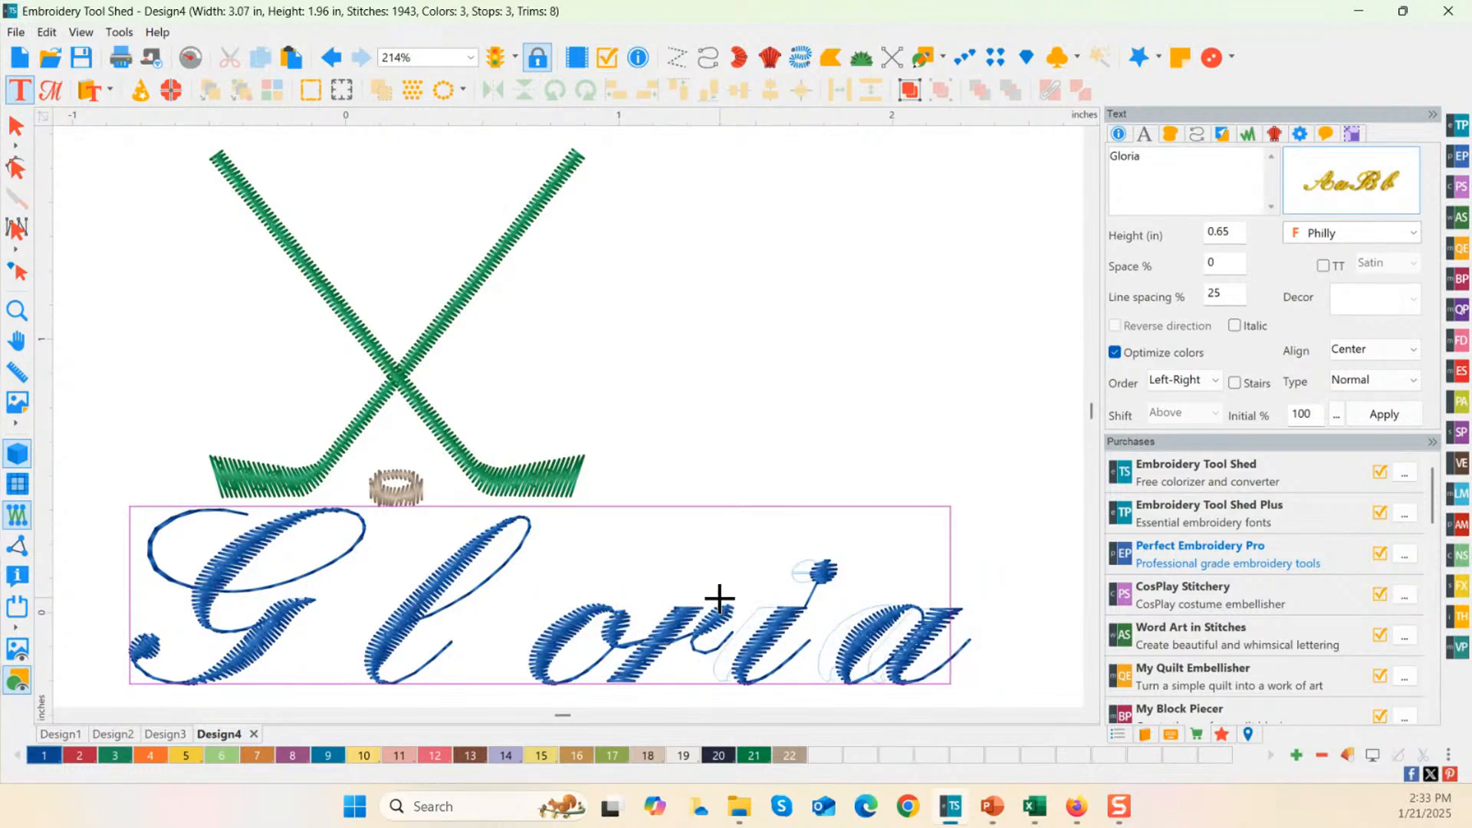
drag(818, 598, 783, 606)
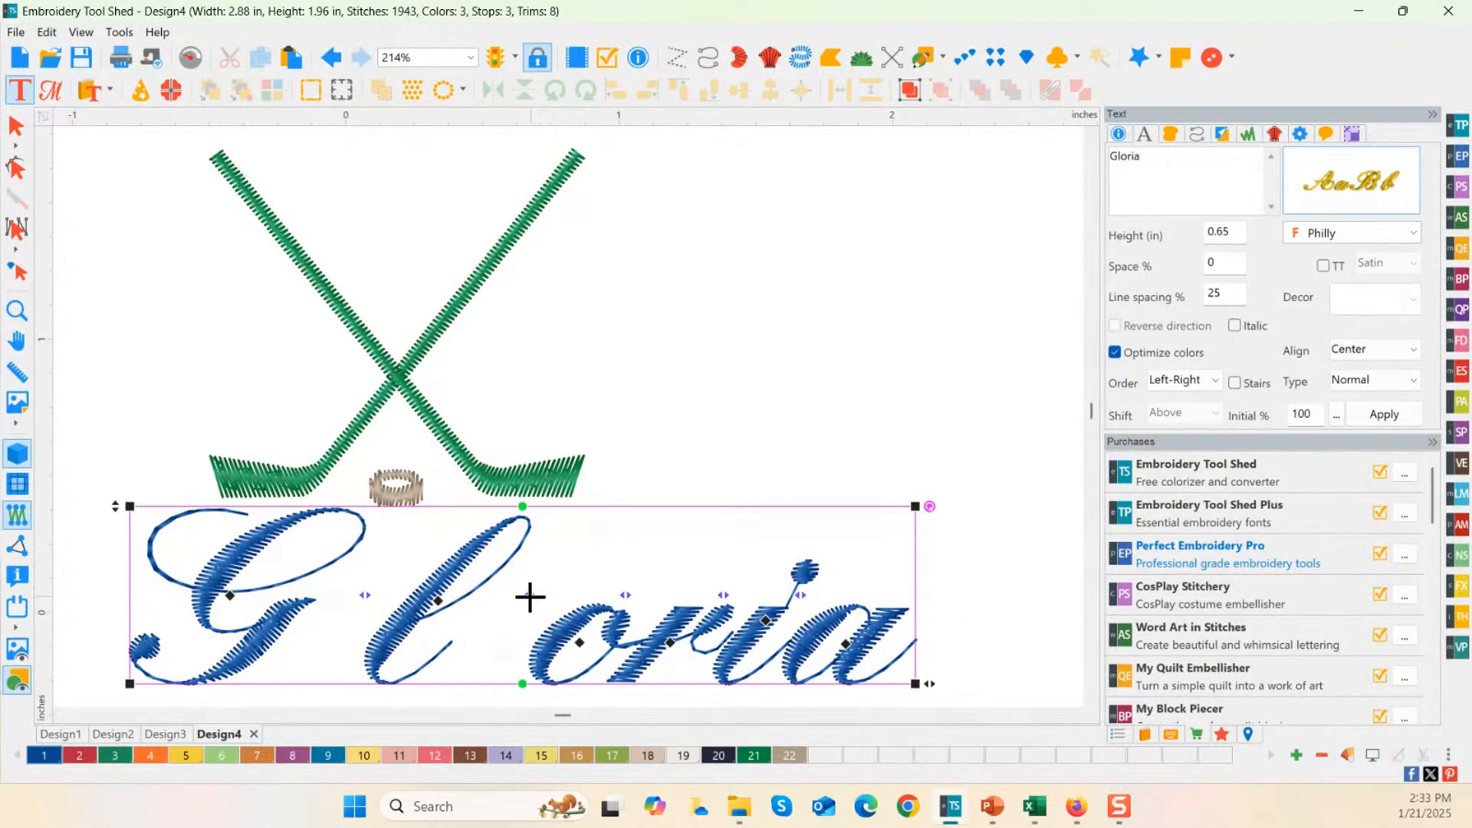
drag(526, 596, 327, 595)
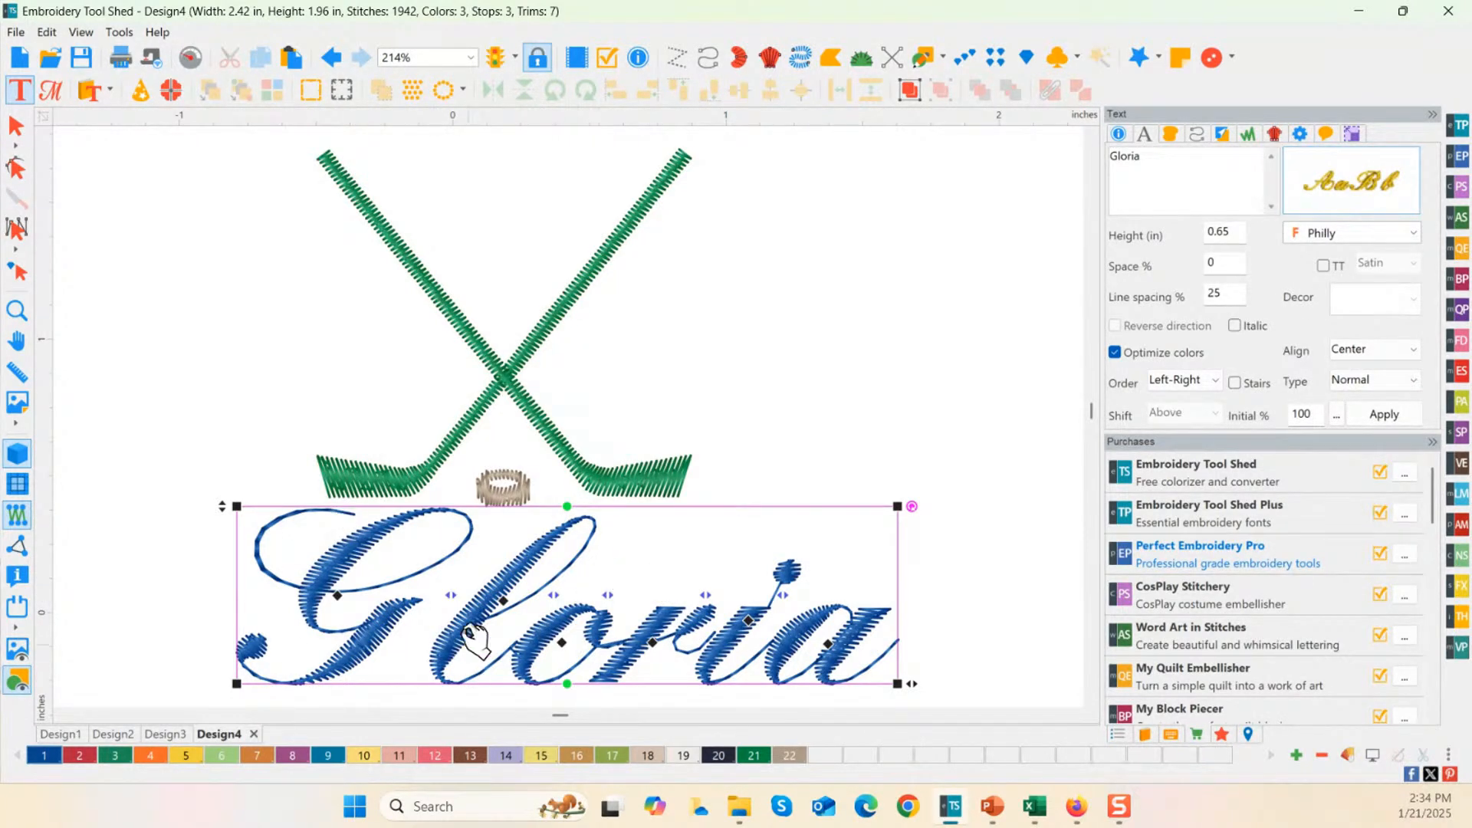
Step: Reset the name text's individual letter adjustments to the font's default spacing
right_click(649, 552)
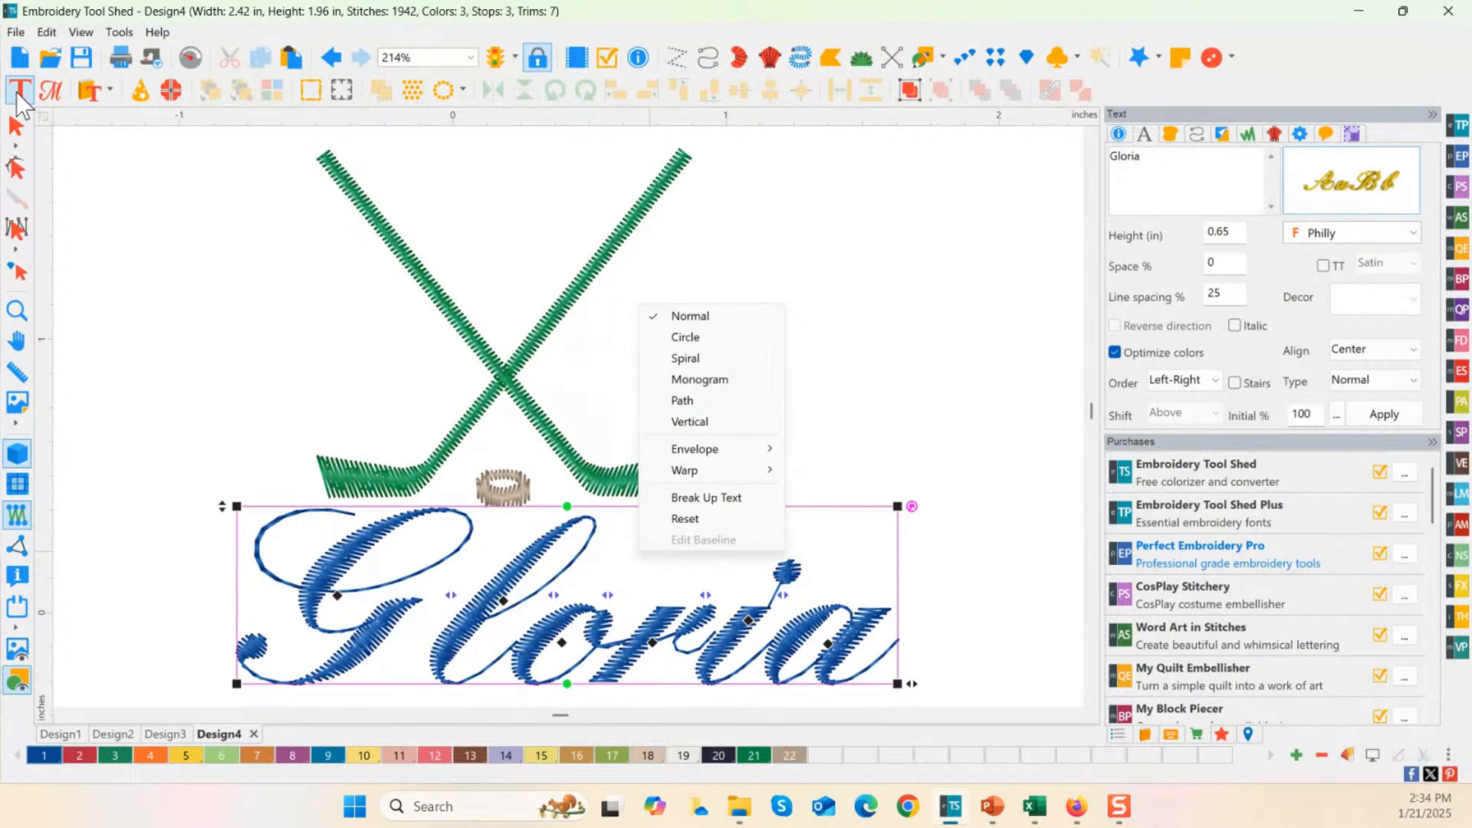
click(695, 525)
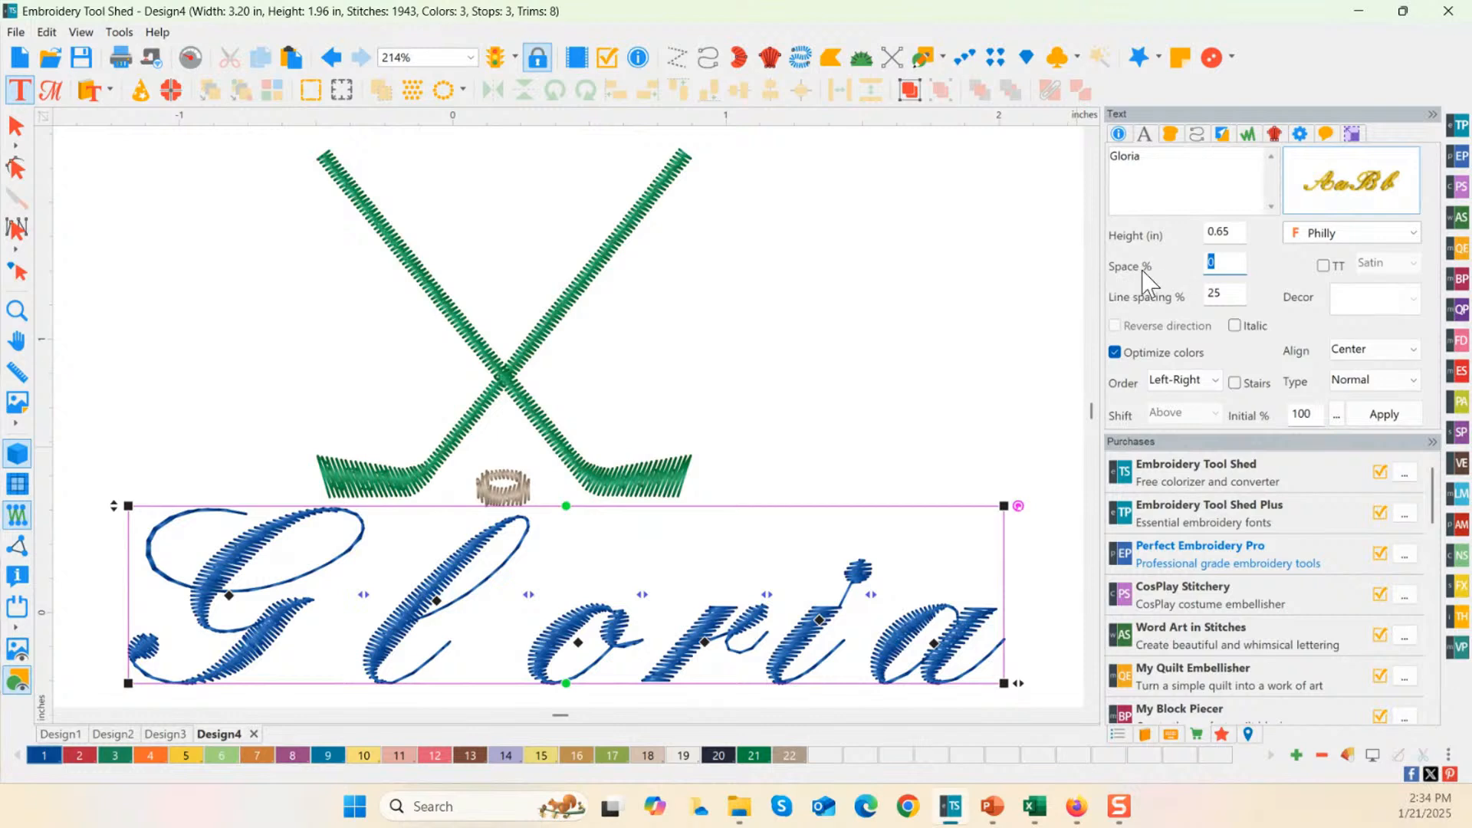
Step: Set the name text's letter spacing to -10% and close the remaining gap between the "l" and "o" by hand
key(ctrl)
key(ctrl)
click(1395, 411)
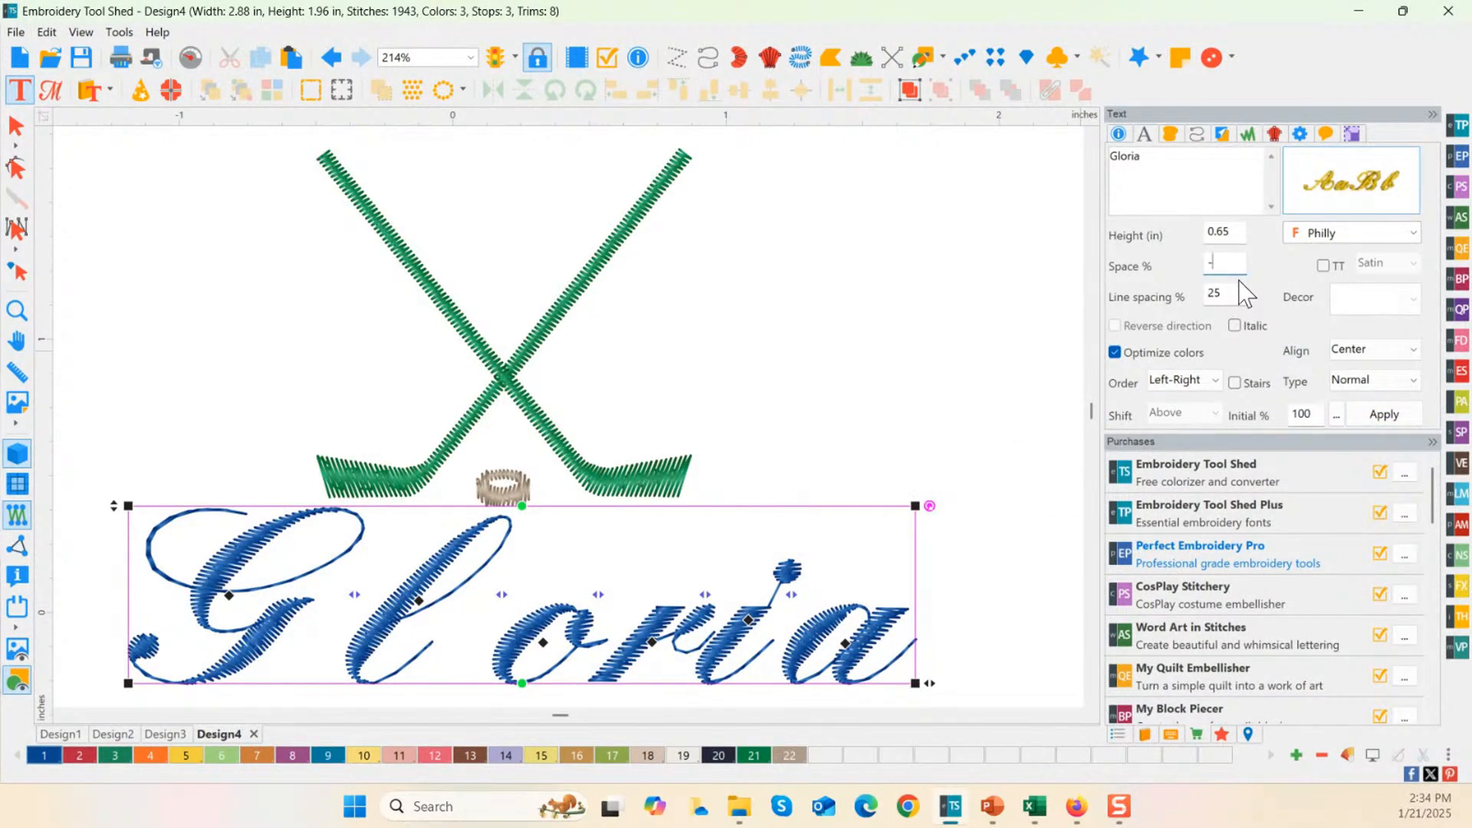
click(1384, 414)
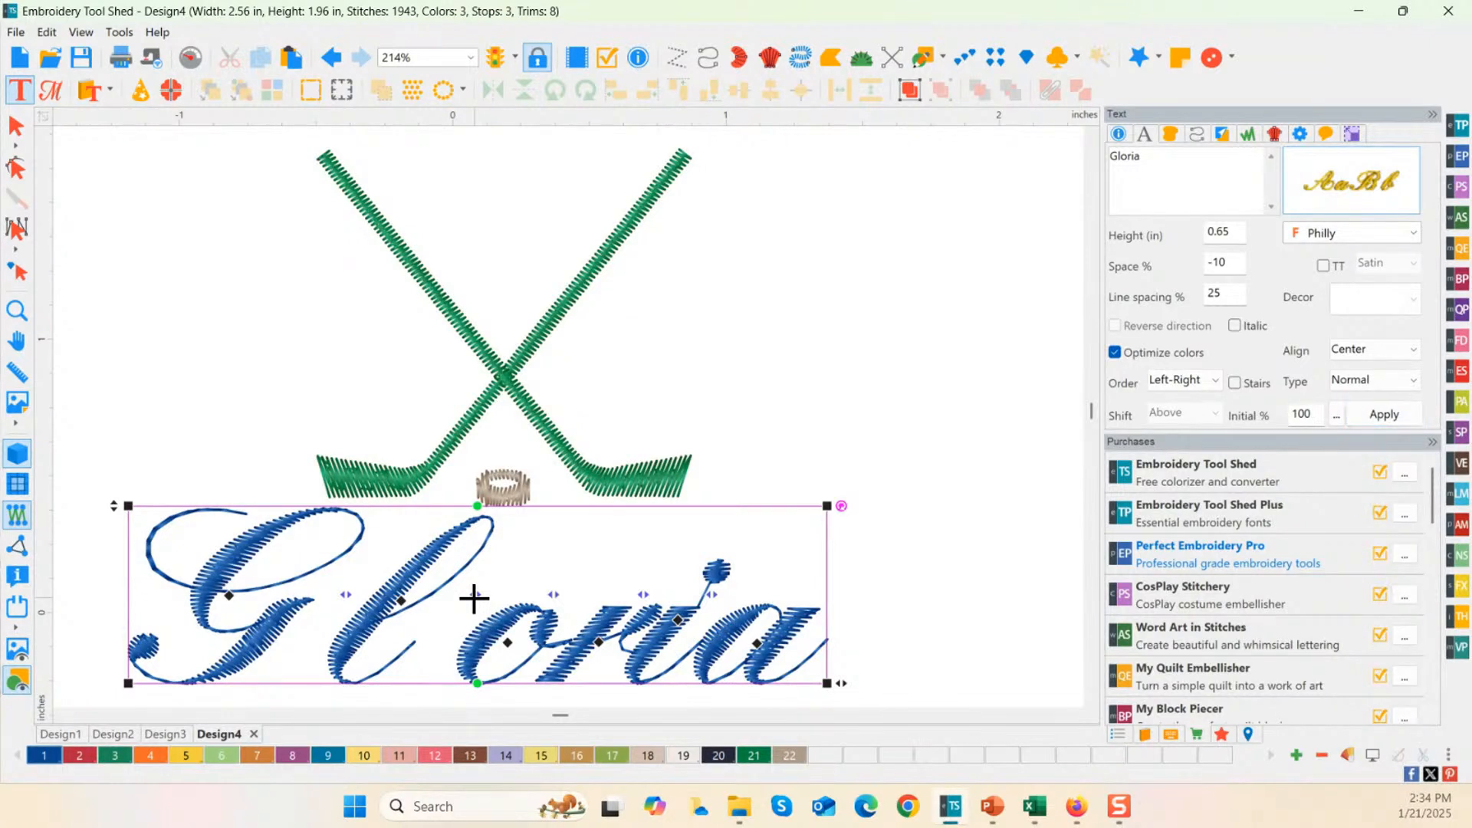
drag(473, 598, 427, 599)
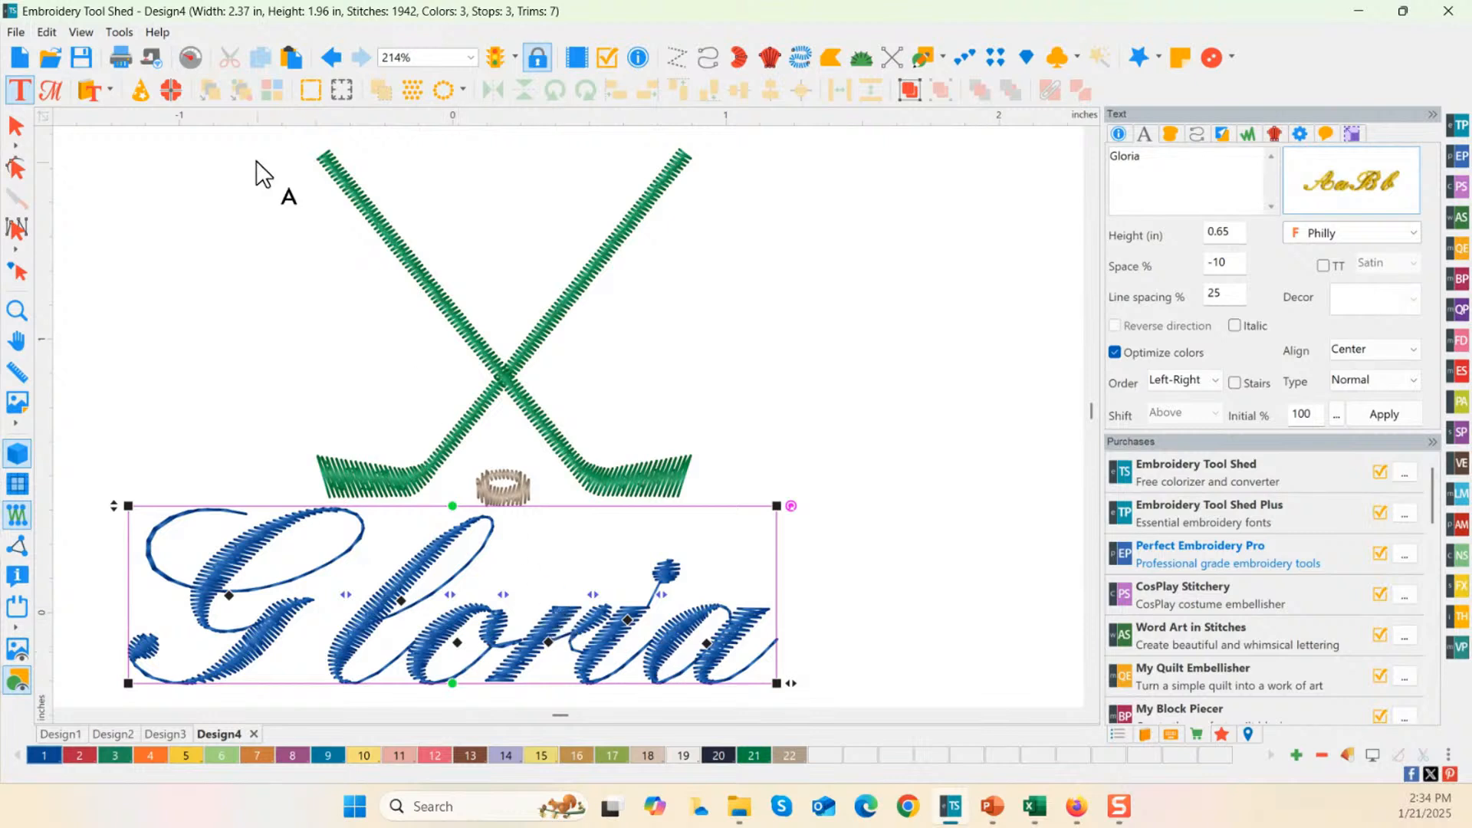
click(17, 128)
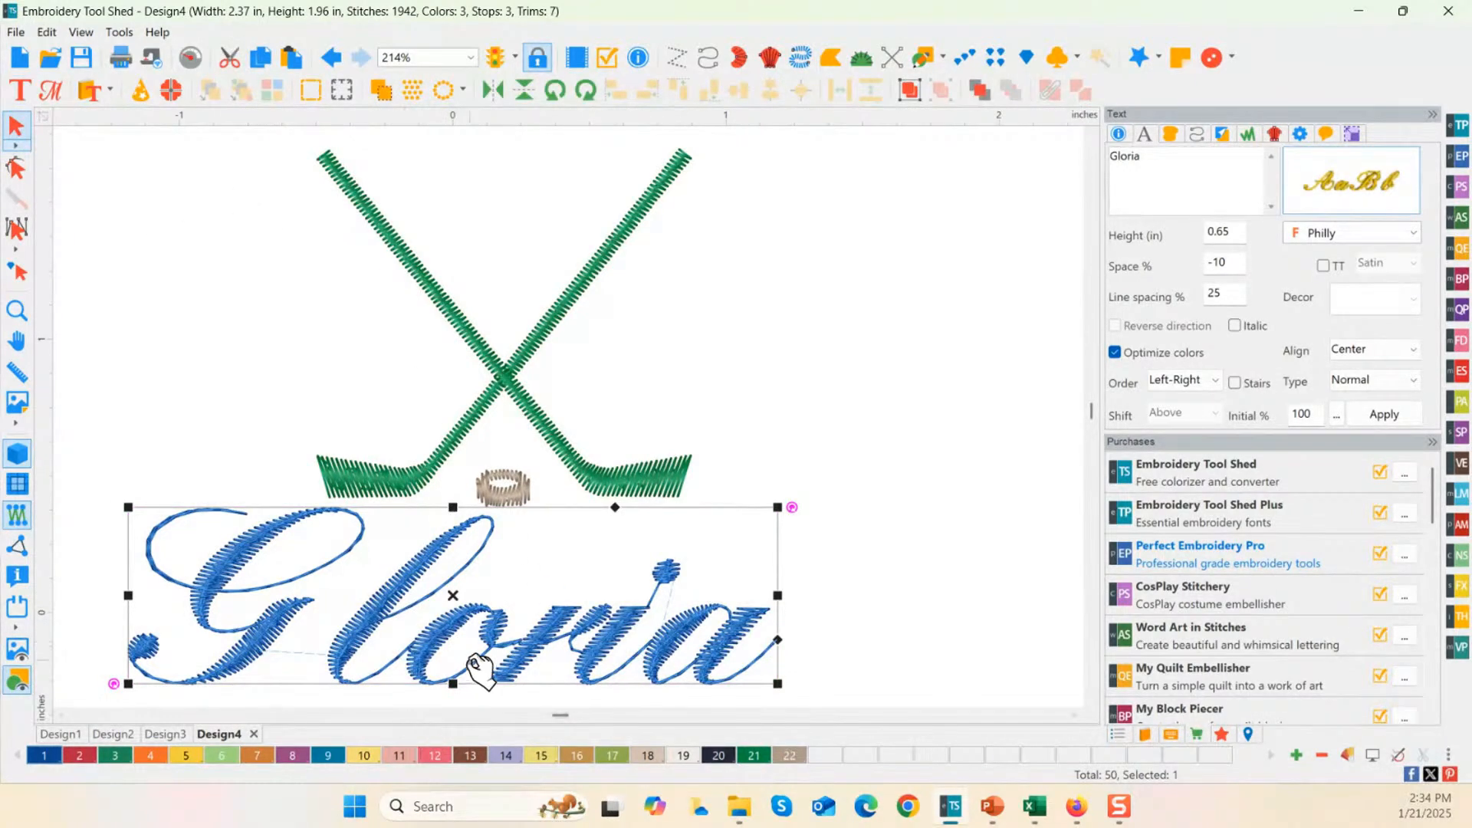
Step: Preview the second and third listed names in the Philly style in Name Drops, then close it without saving
click(120, 34)
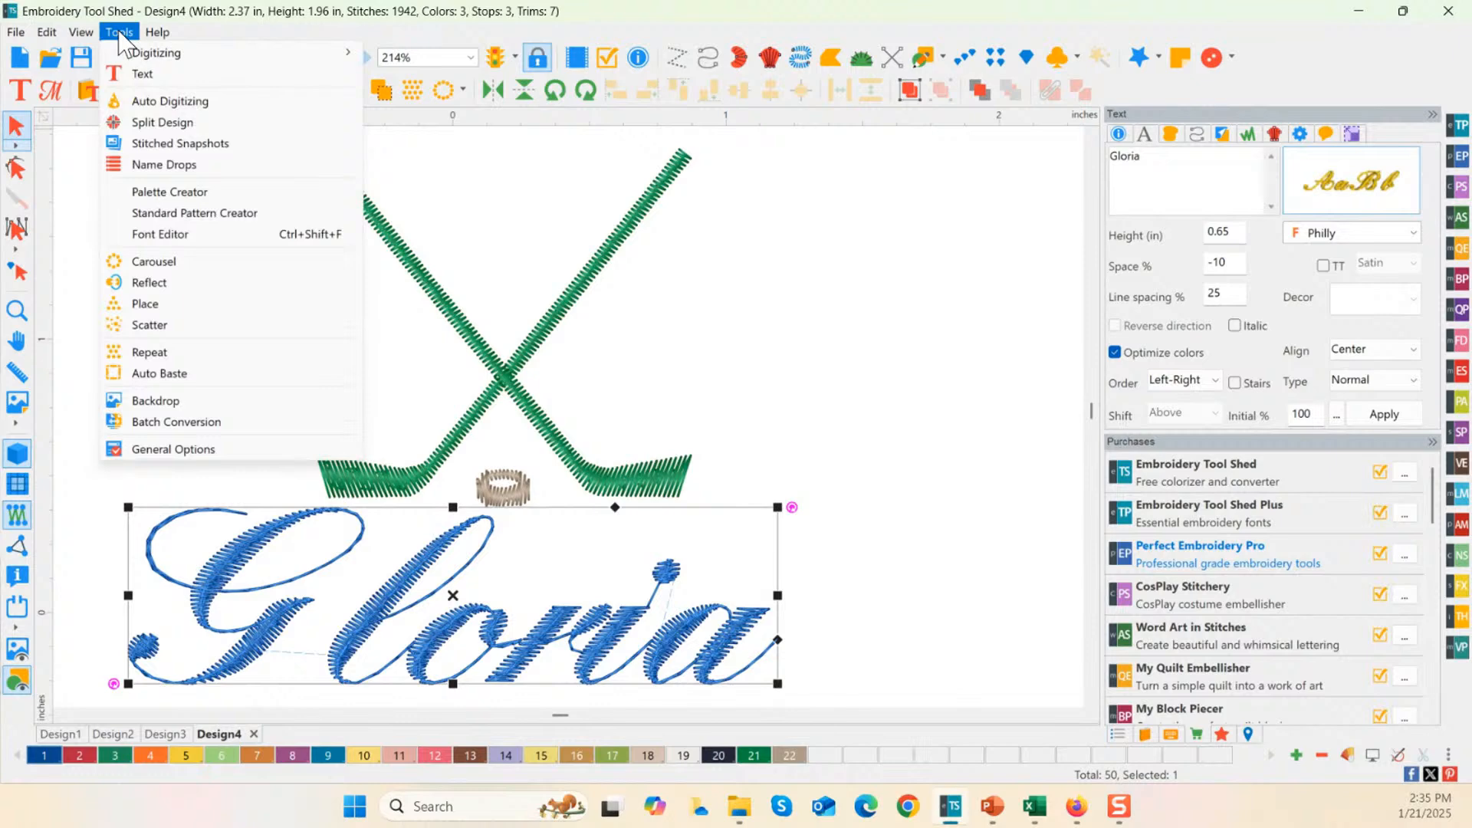
click(161, 164)
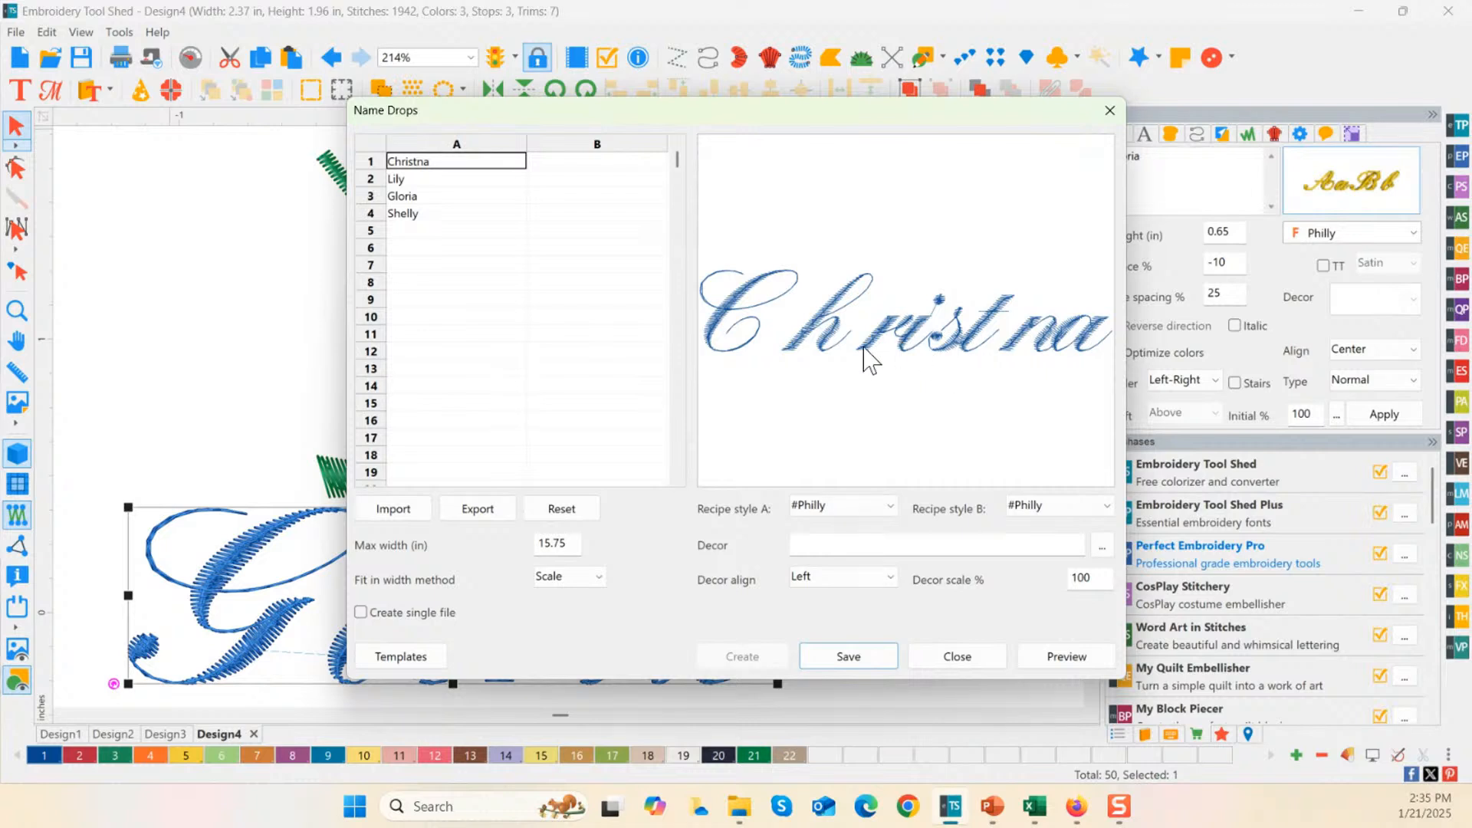
click(426, 179)
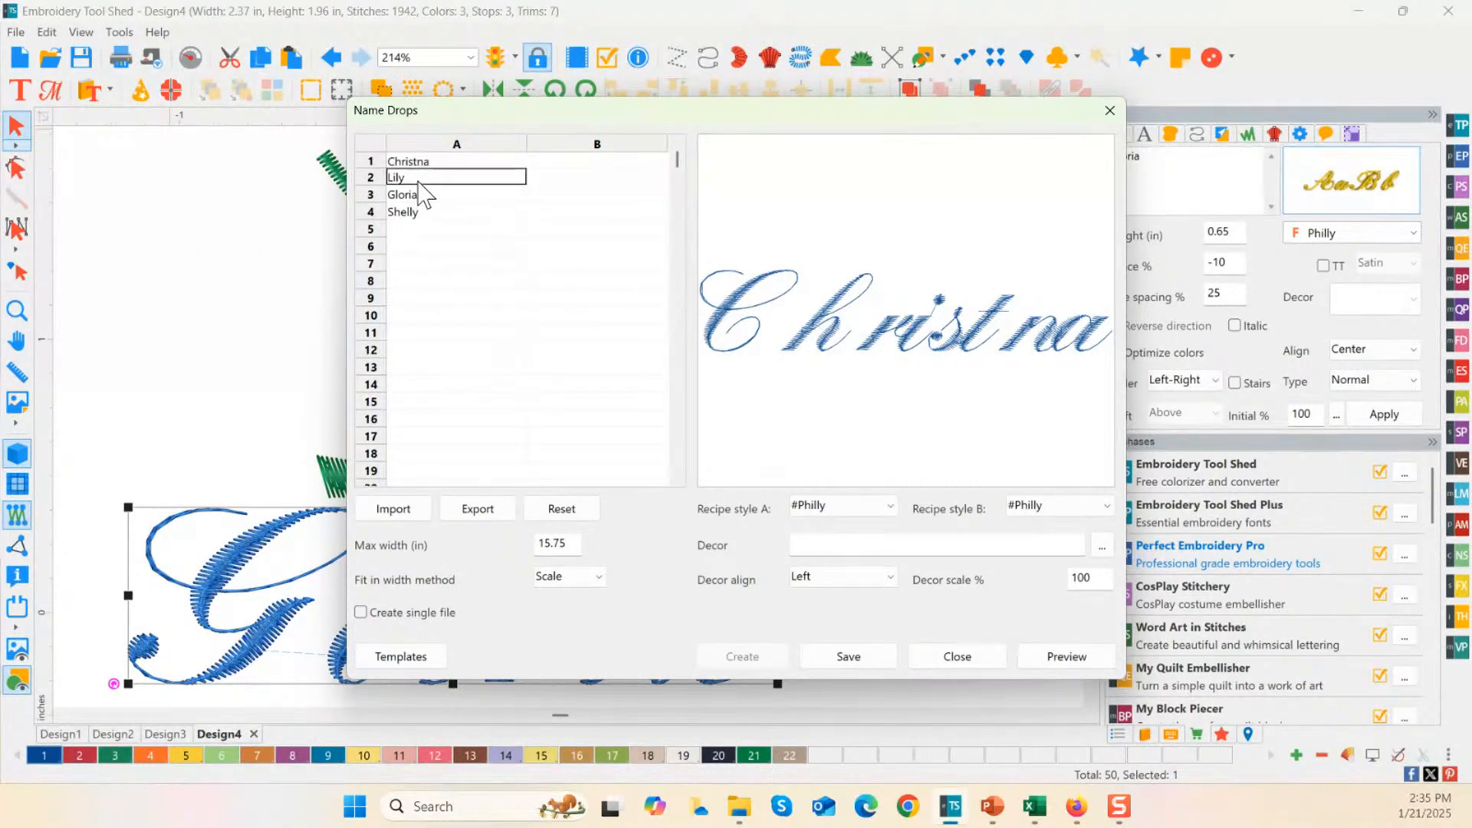
click(1068, 658)
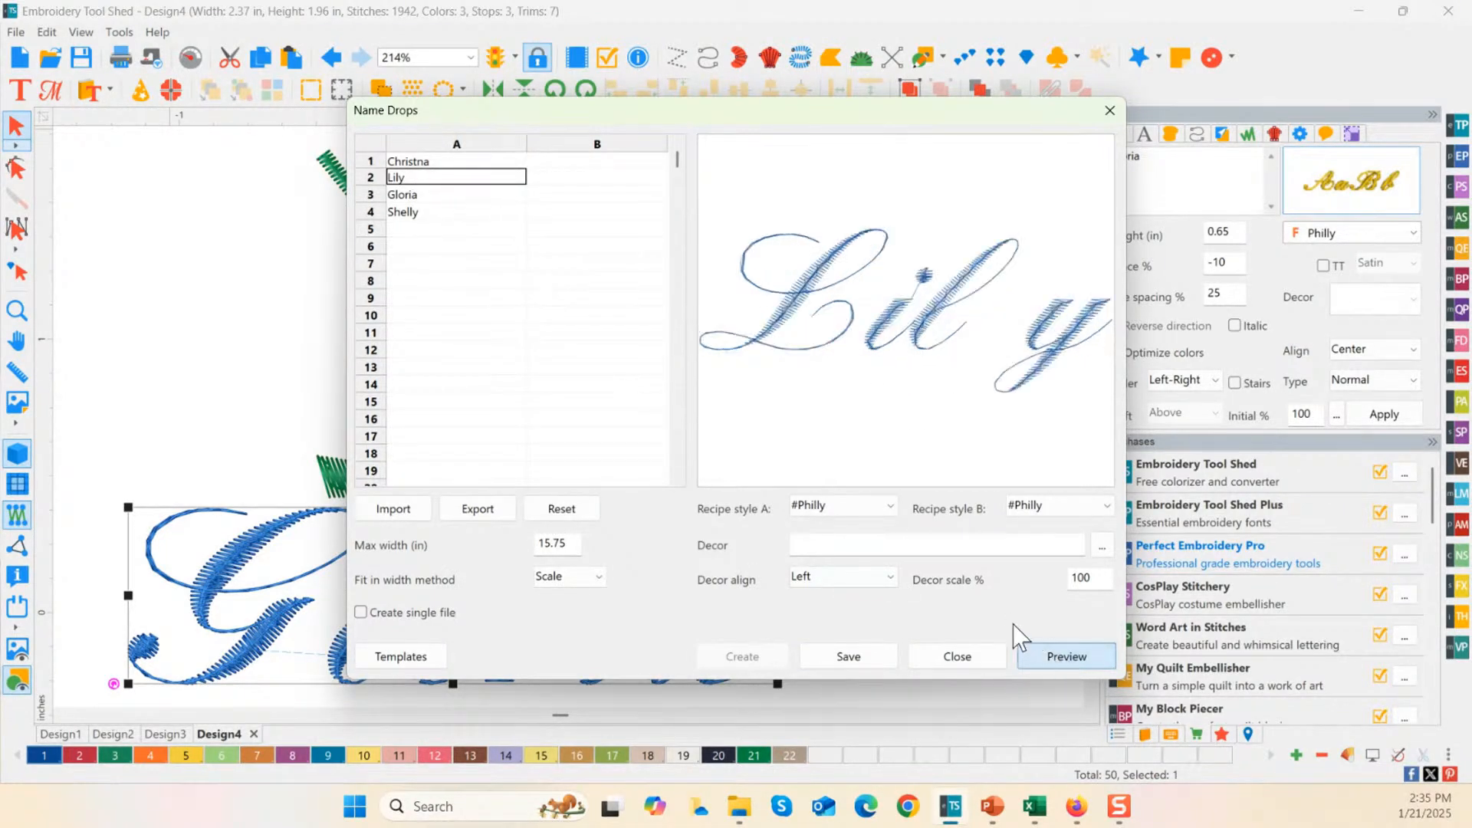
click(423, 196)
click(1062, 653)
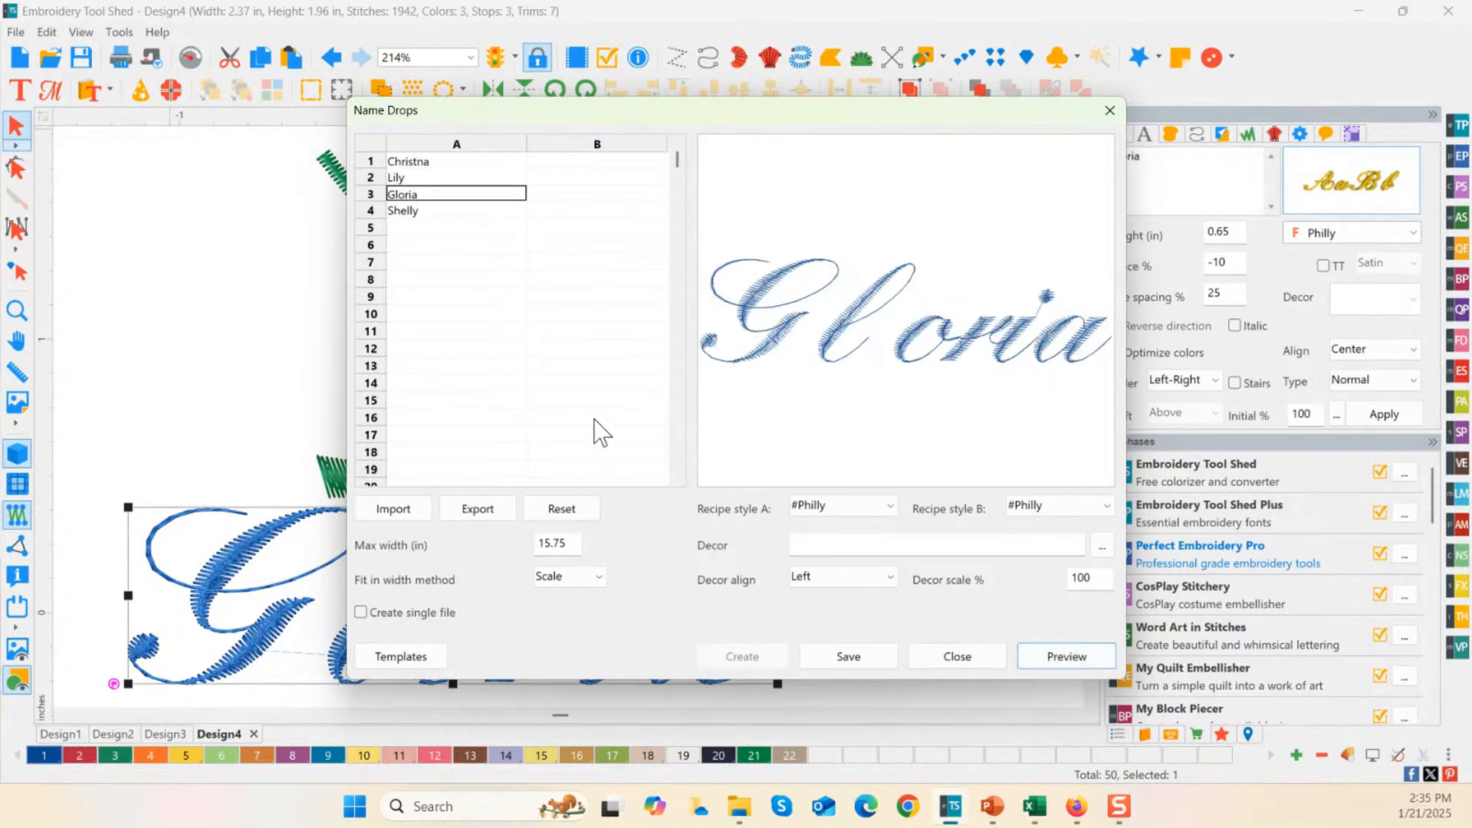
click(414, 213)
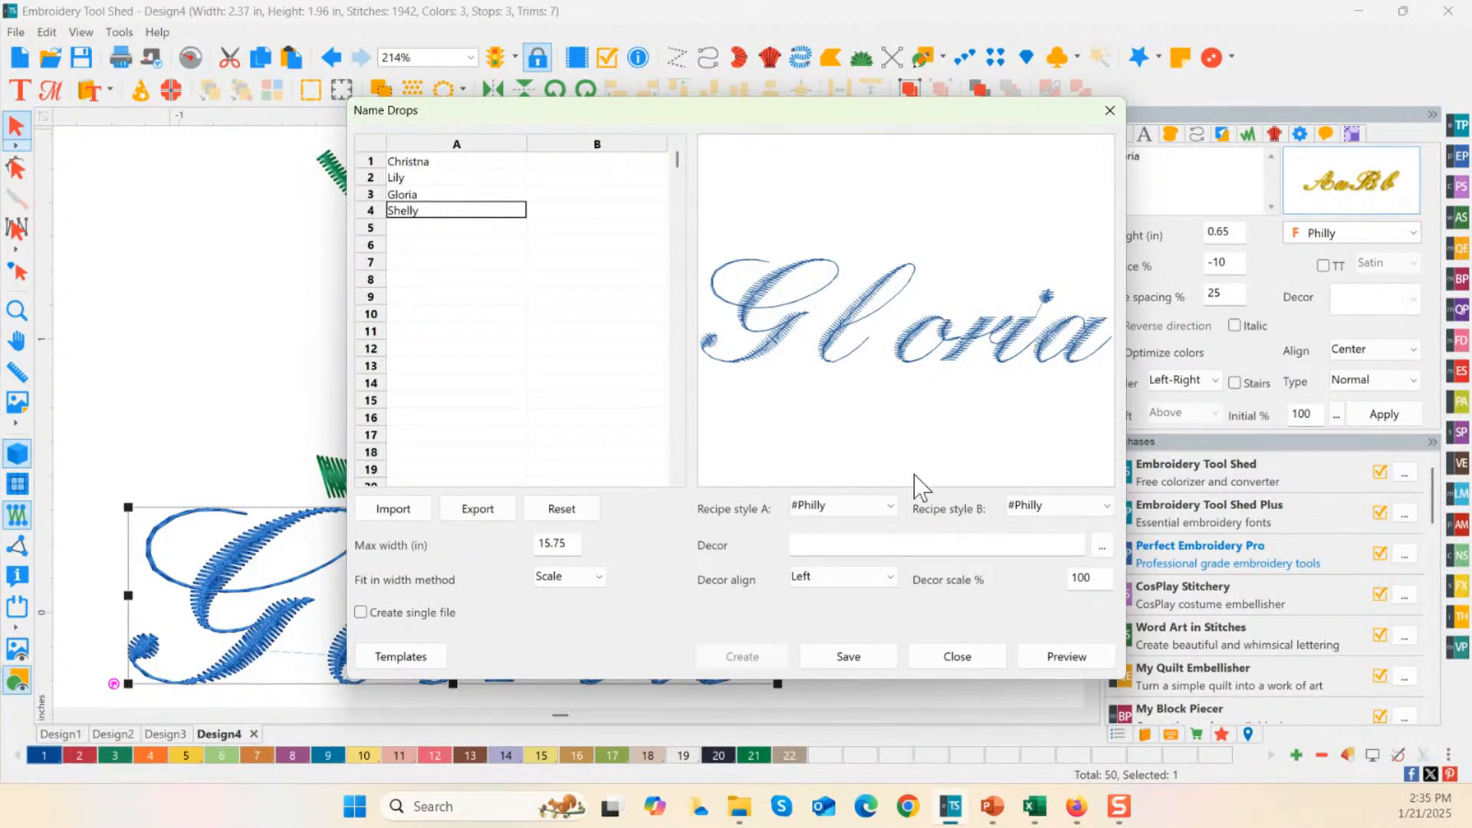
click(984, 666)
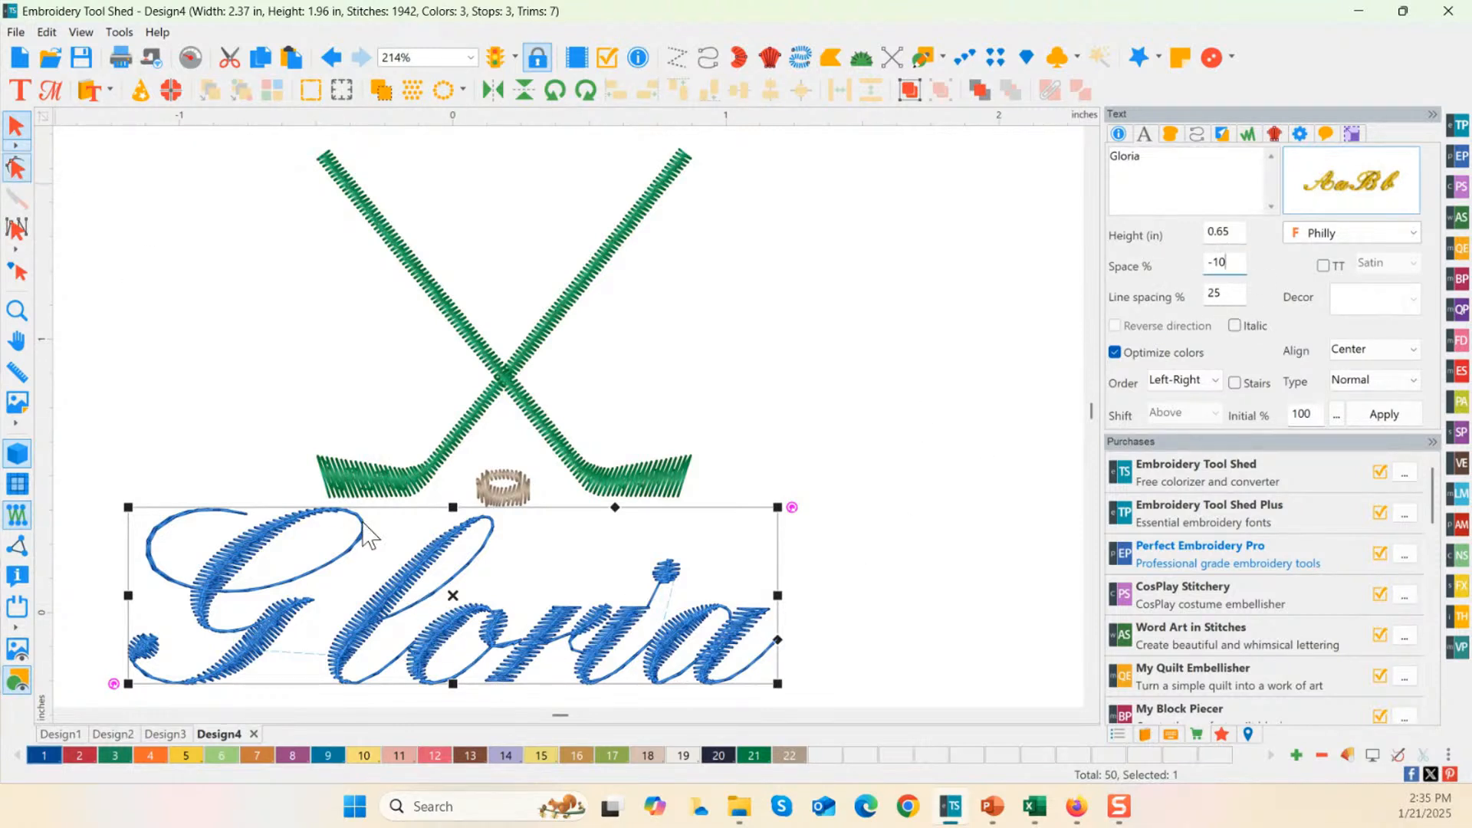
Step: Change the name text's font to Kaufman and set its letter spacing to 0%
click(440, 633)
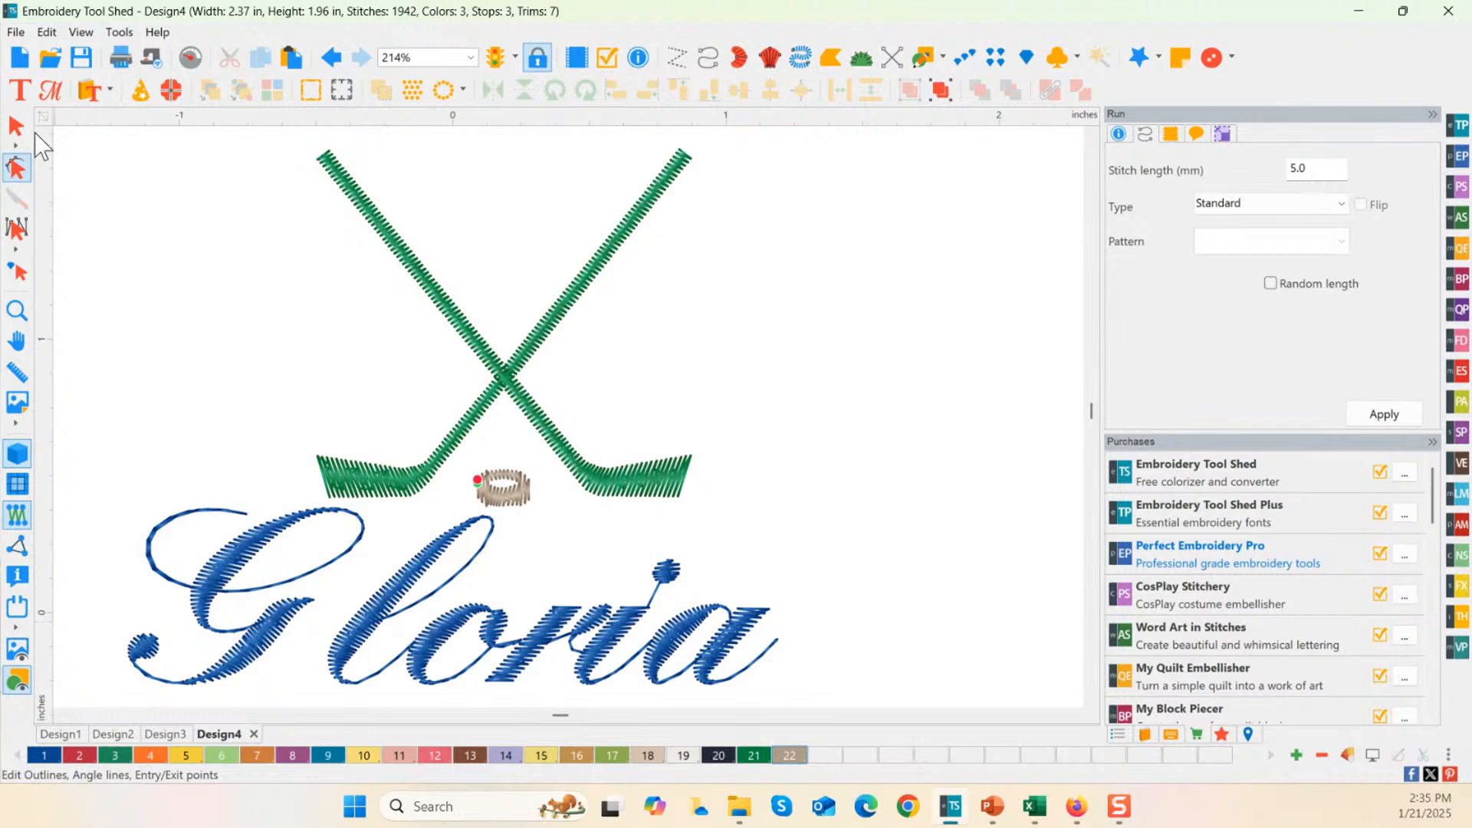
click(20, 90)
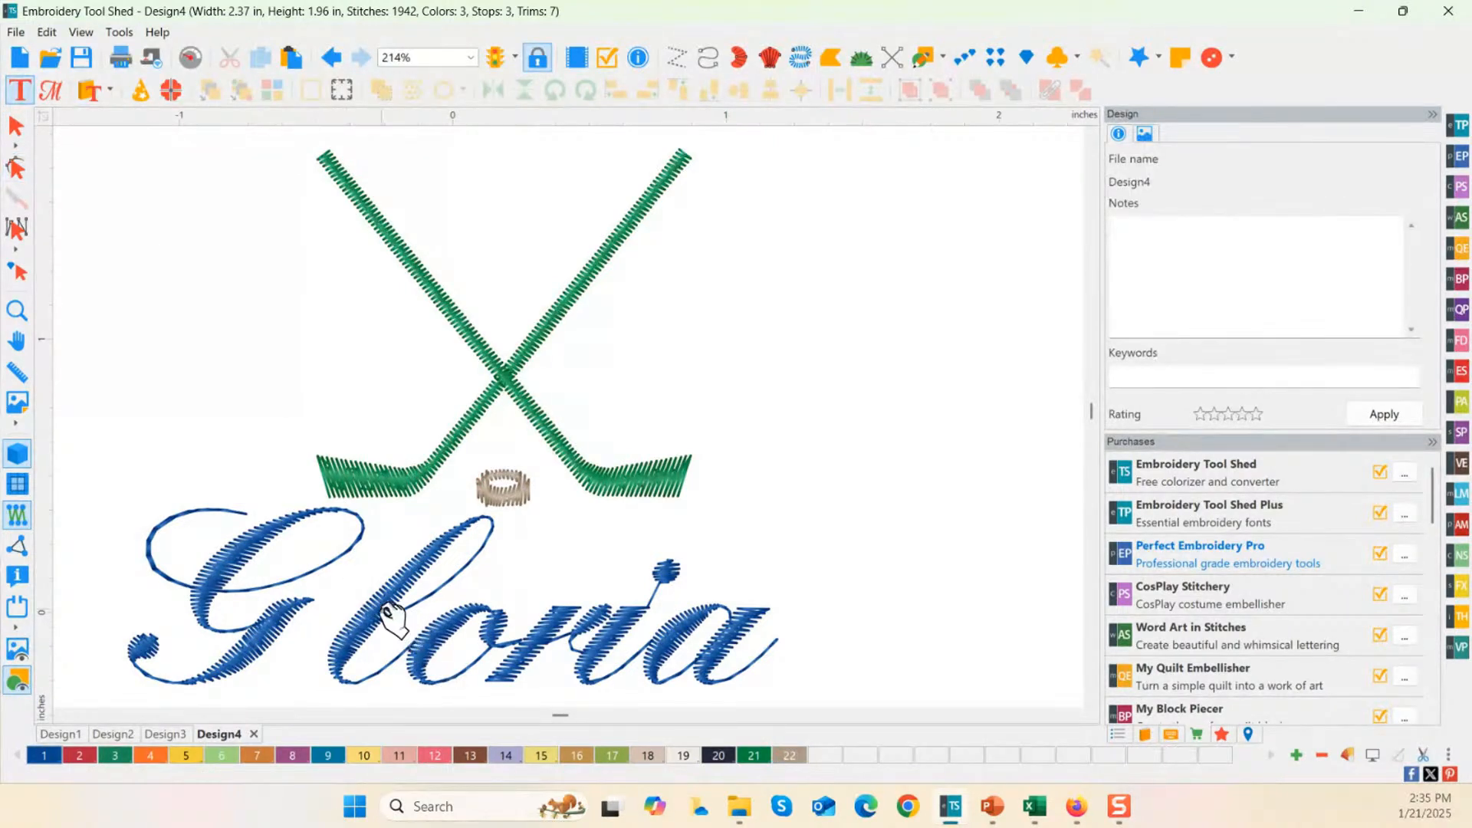
click(391, 616)
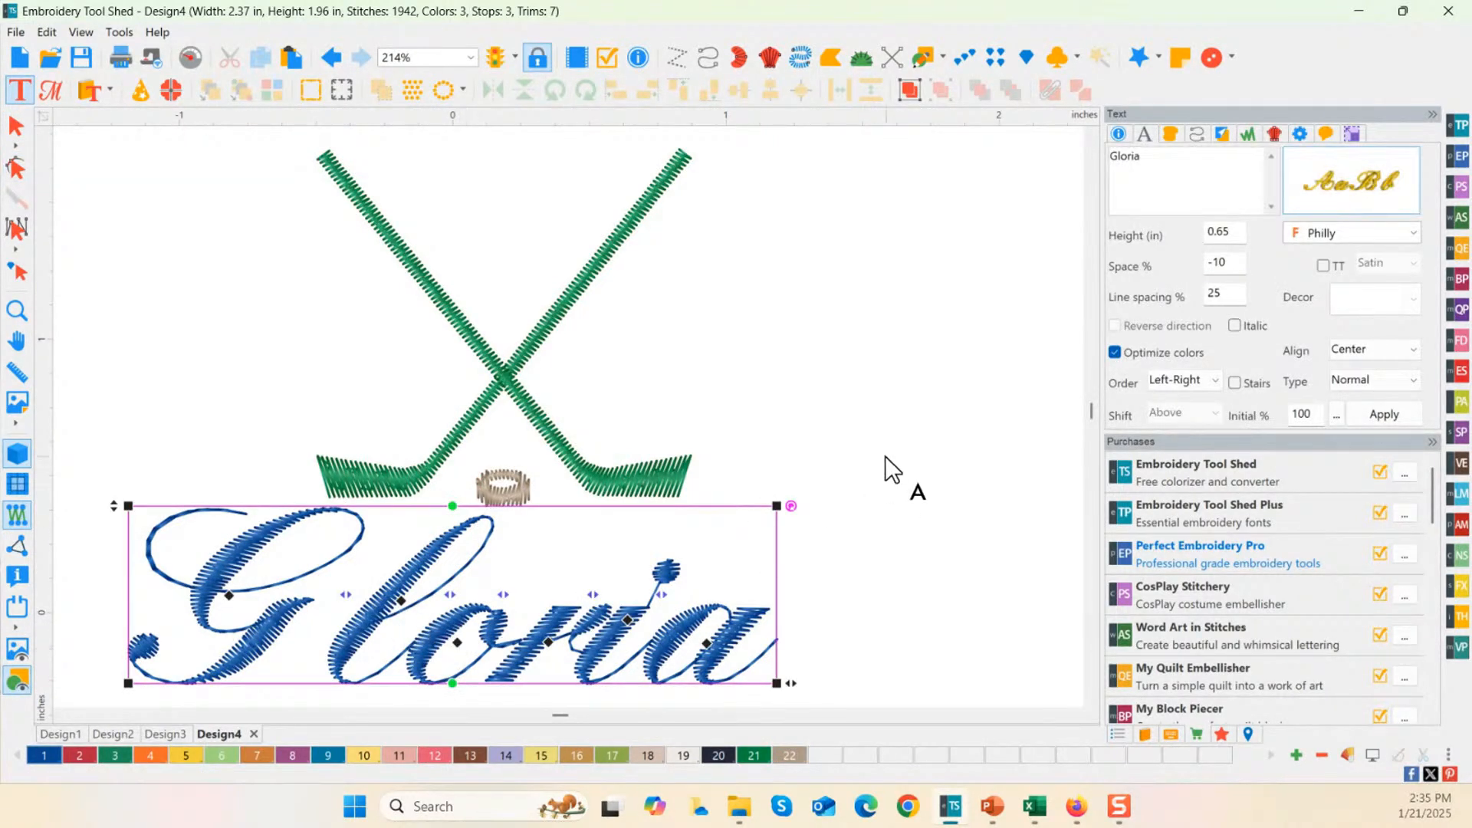
click(1323, 238)
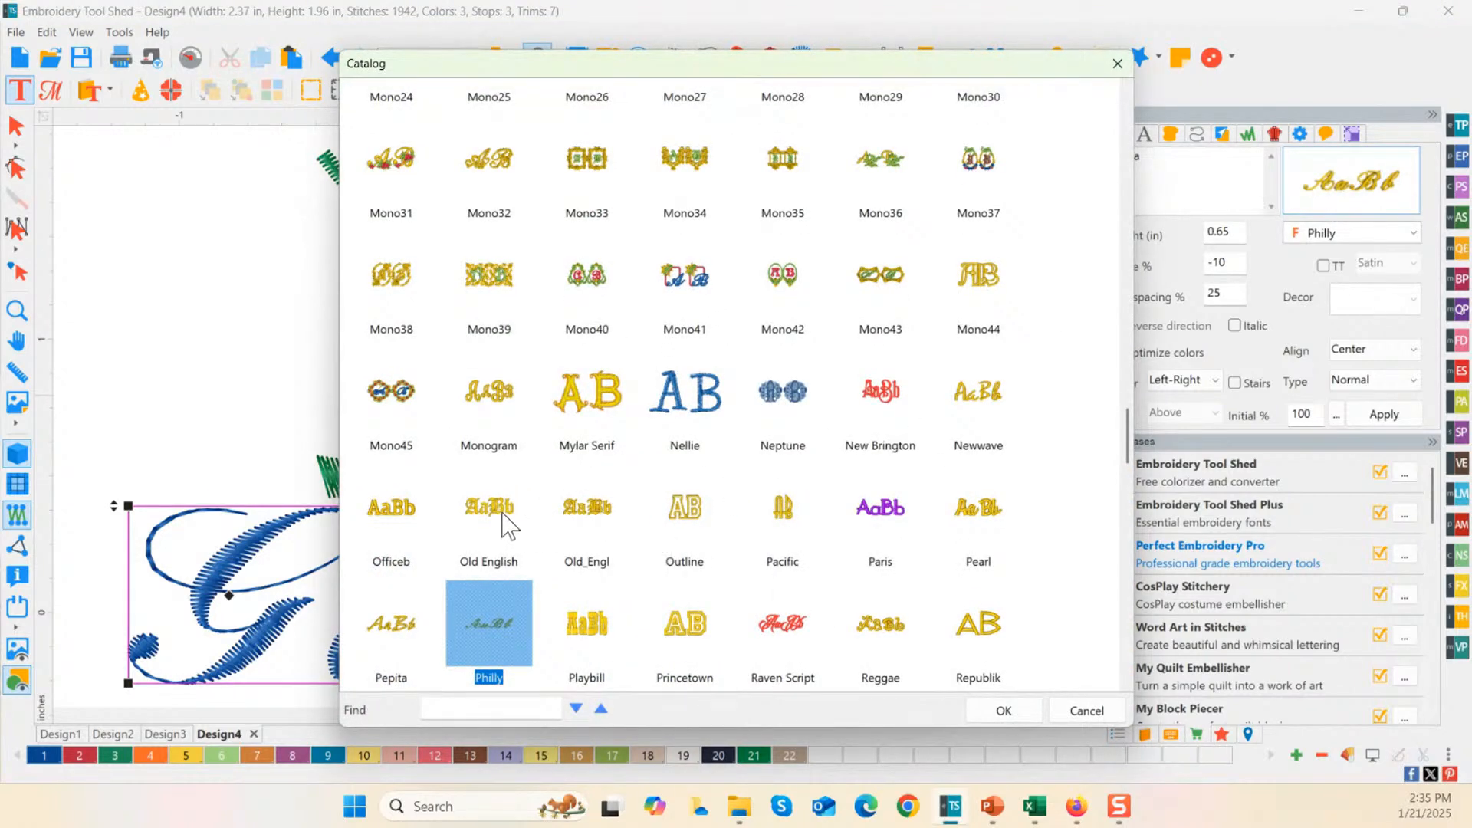
scroll(624, 529, up, 4)
scroll(624, 512, up, 10)
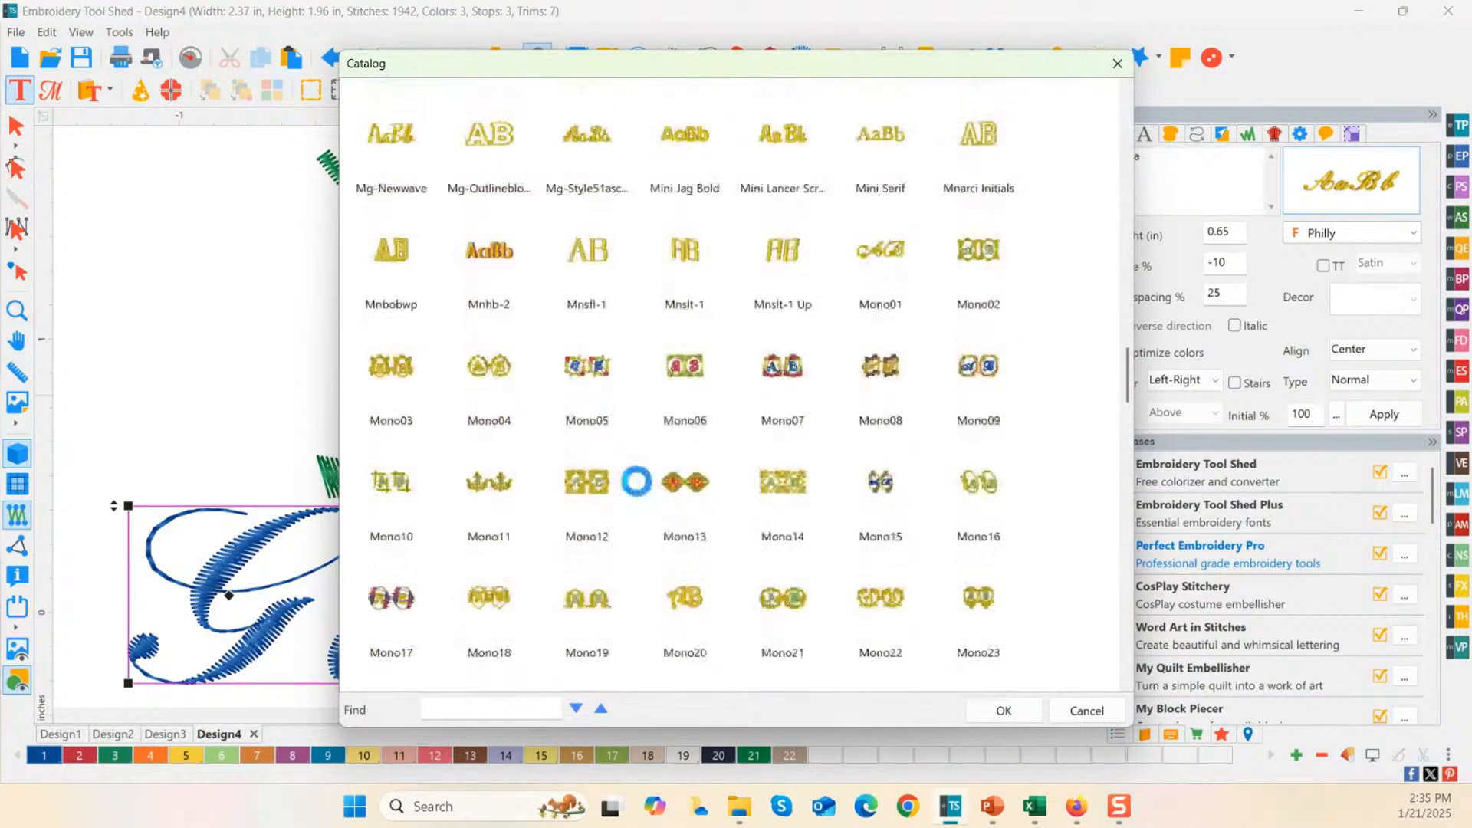
scroll(605, 502, up, 2)
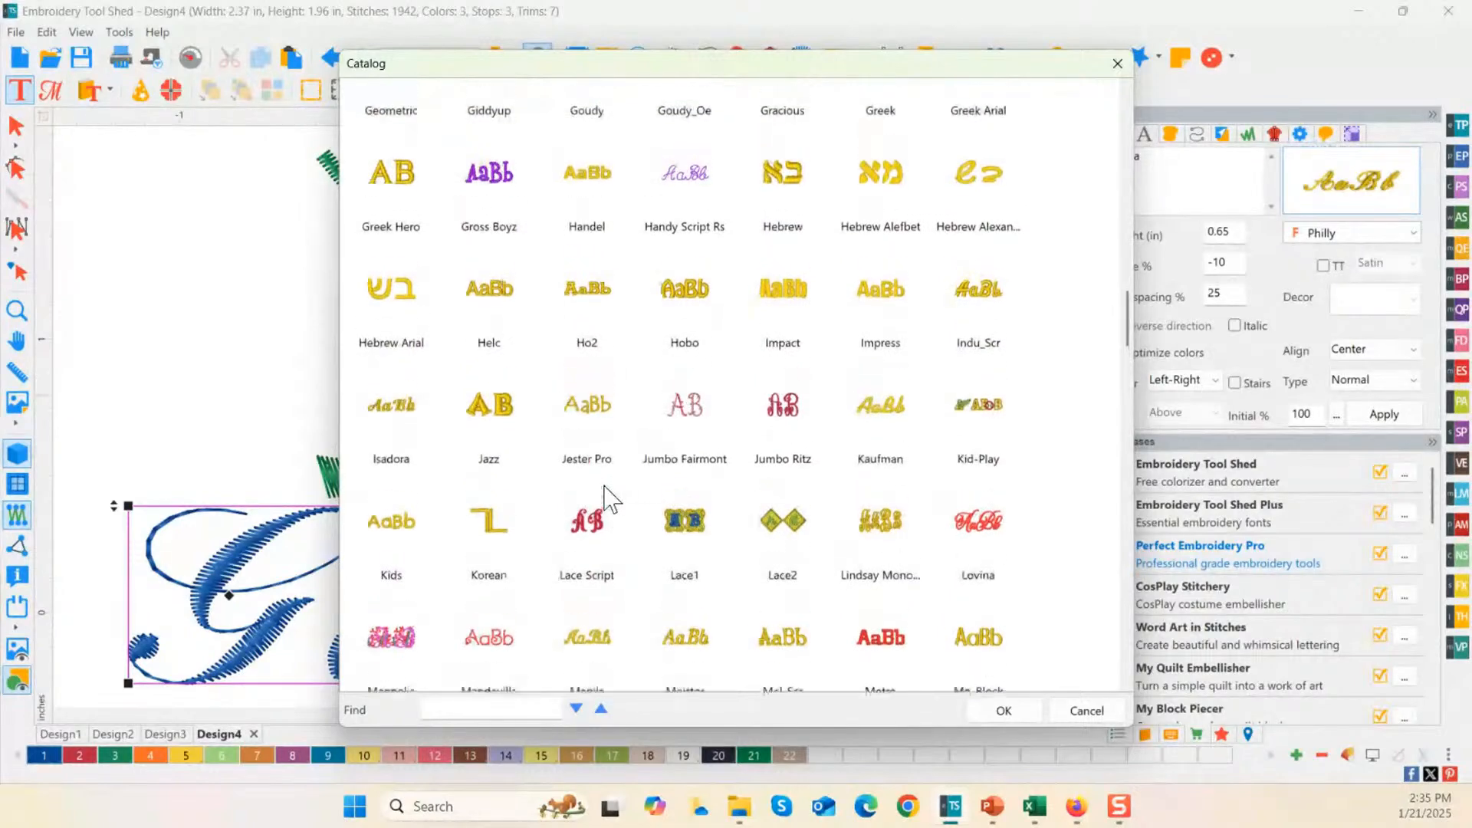
click(902, 530)
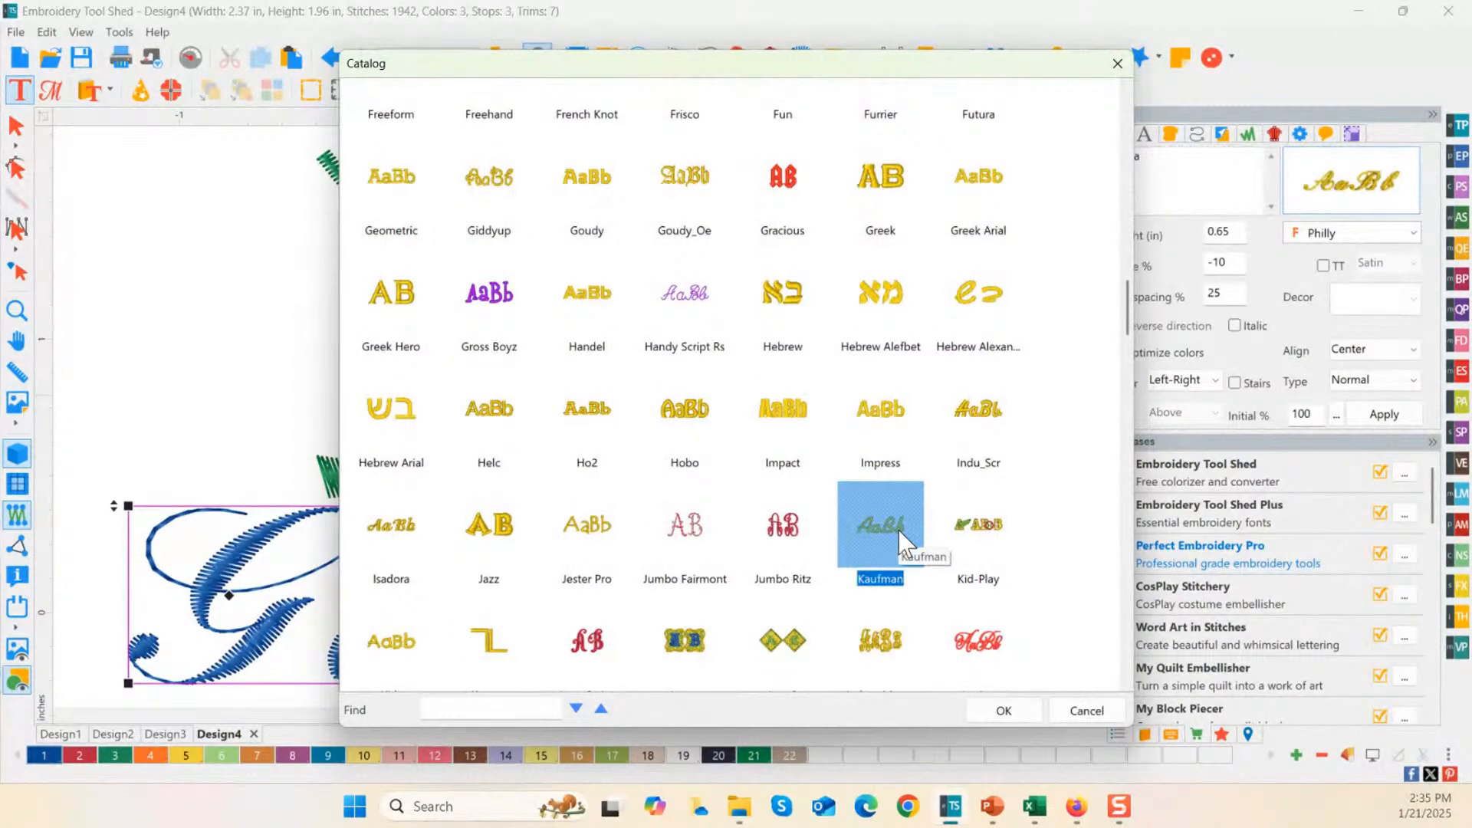
double_click(879, 521)
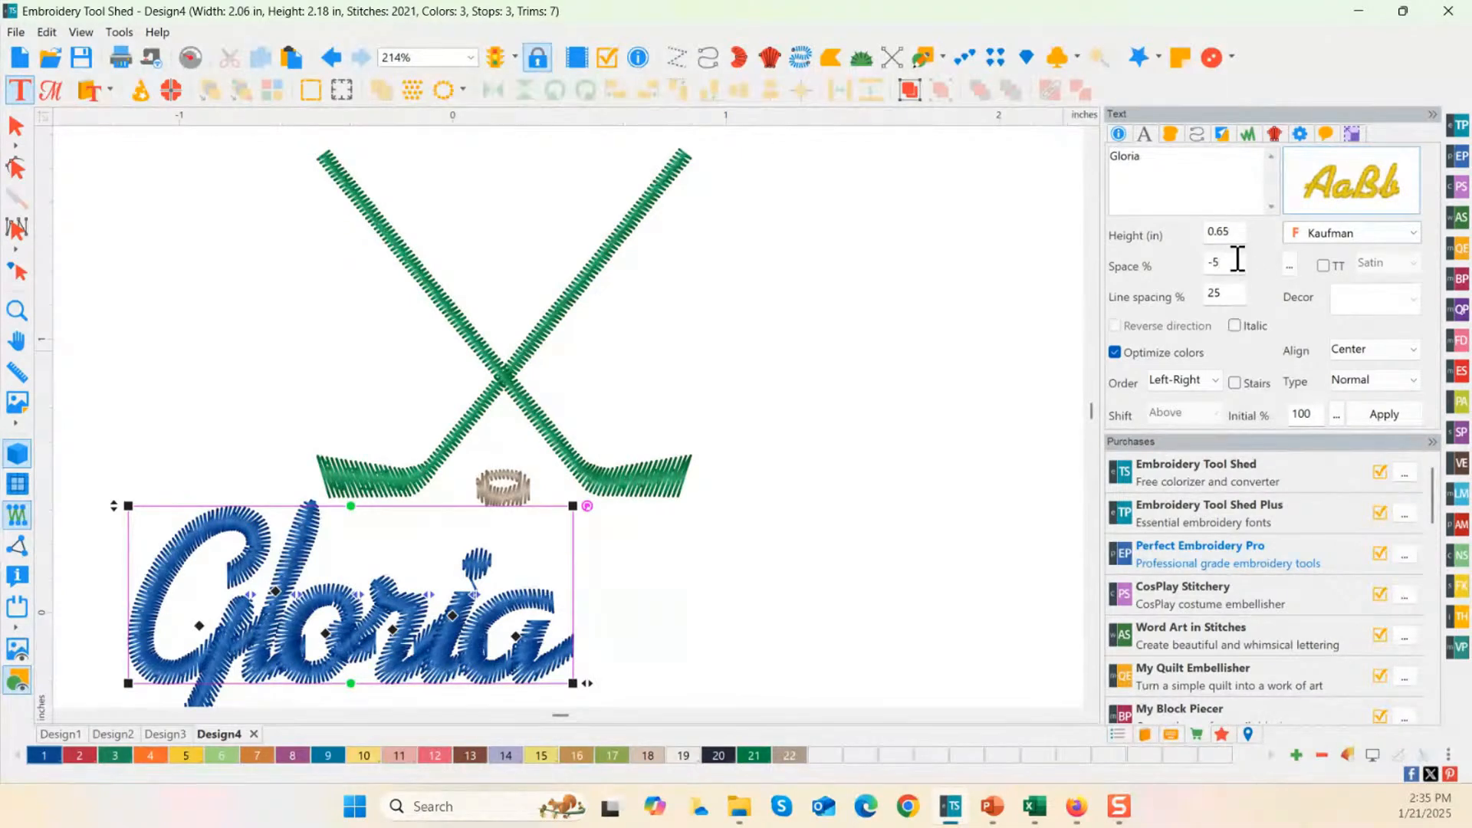
text(0)
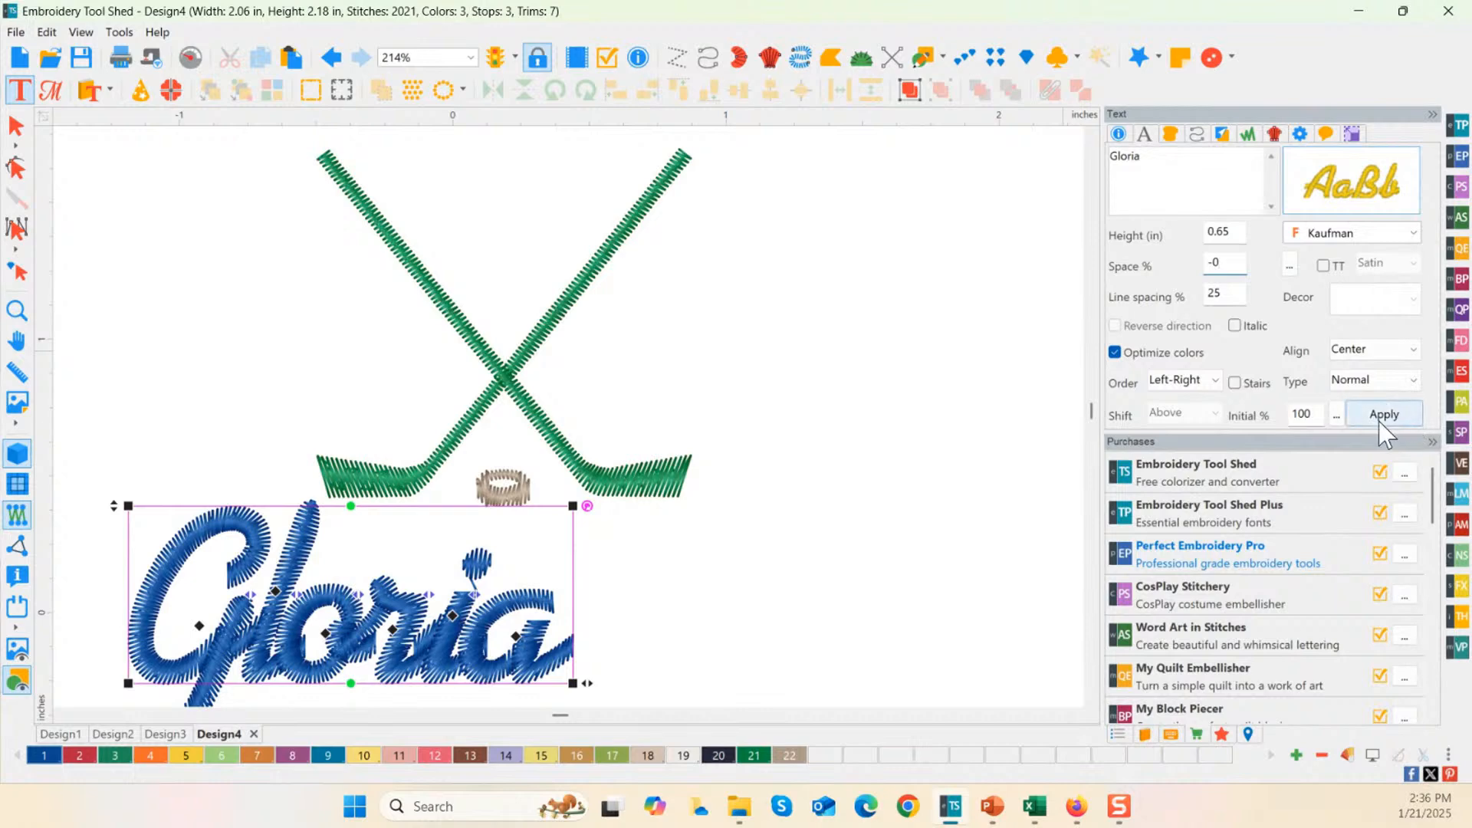
click(1384, 414)
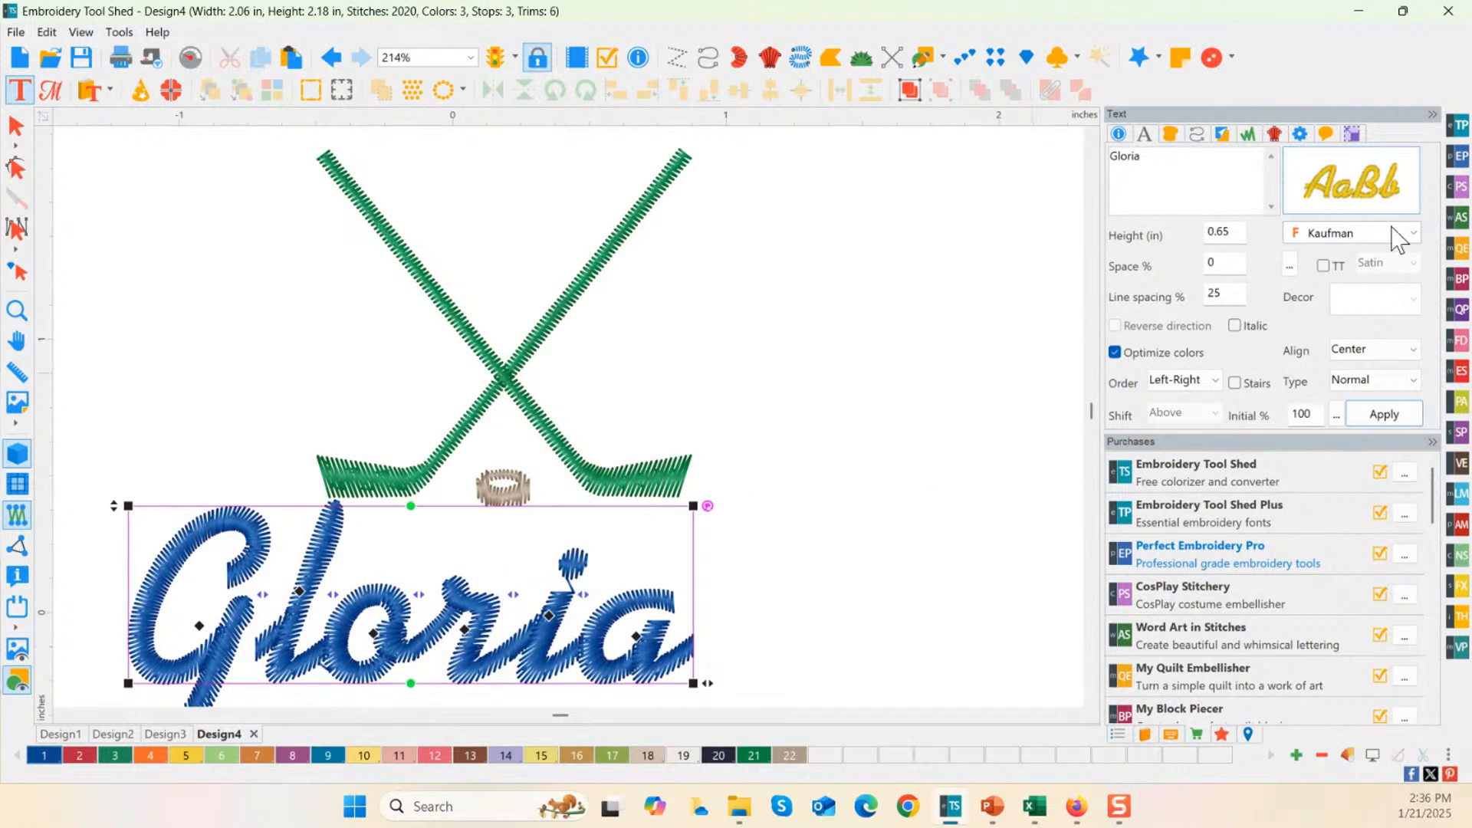
Step: Try the name text in the Giddyup font, followed by the Fan_Scr font
click(1330, 187)
click(576, 426)
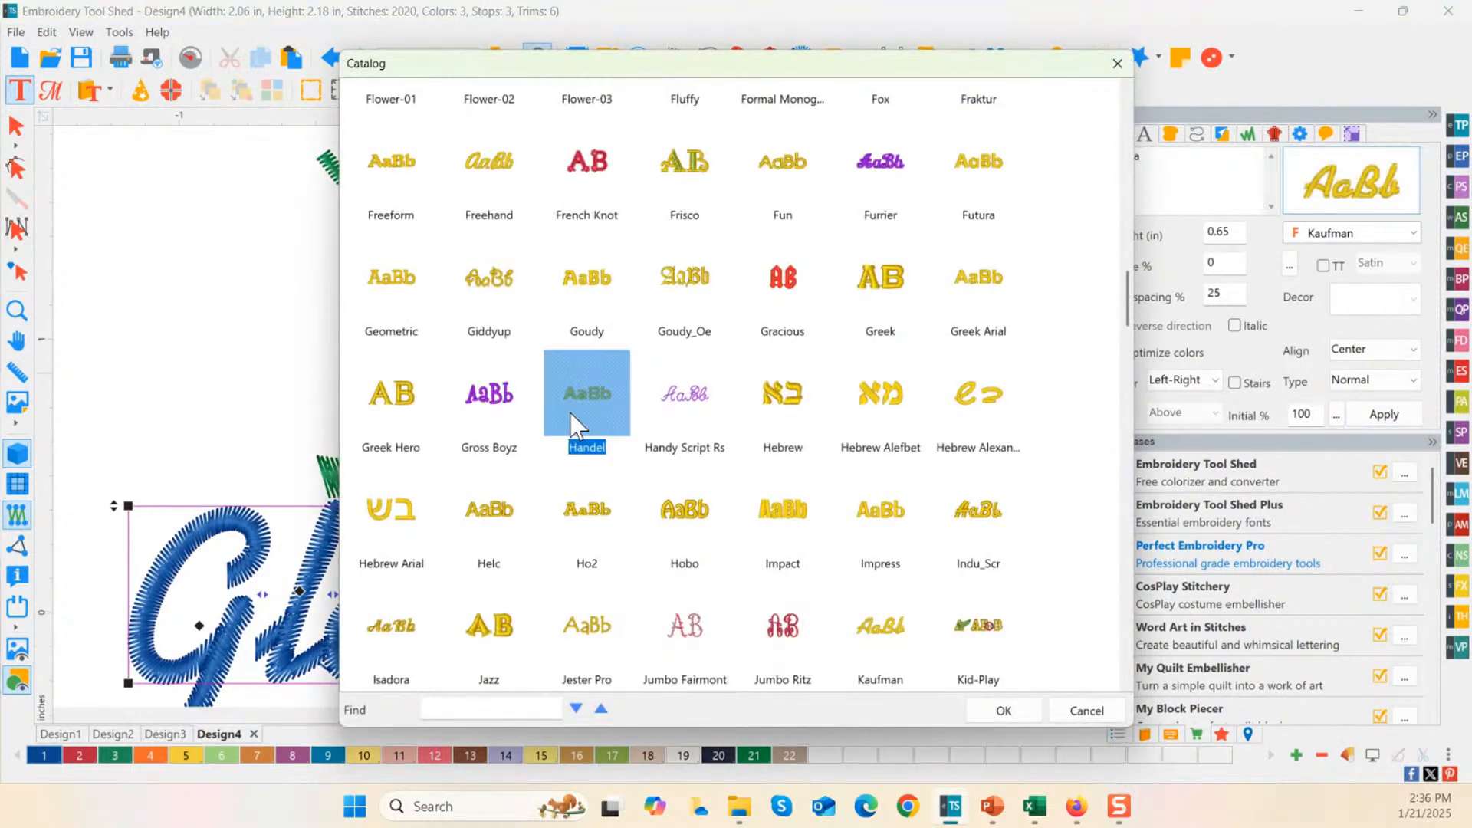
click(723, 282)
click(506, 295)
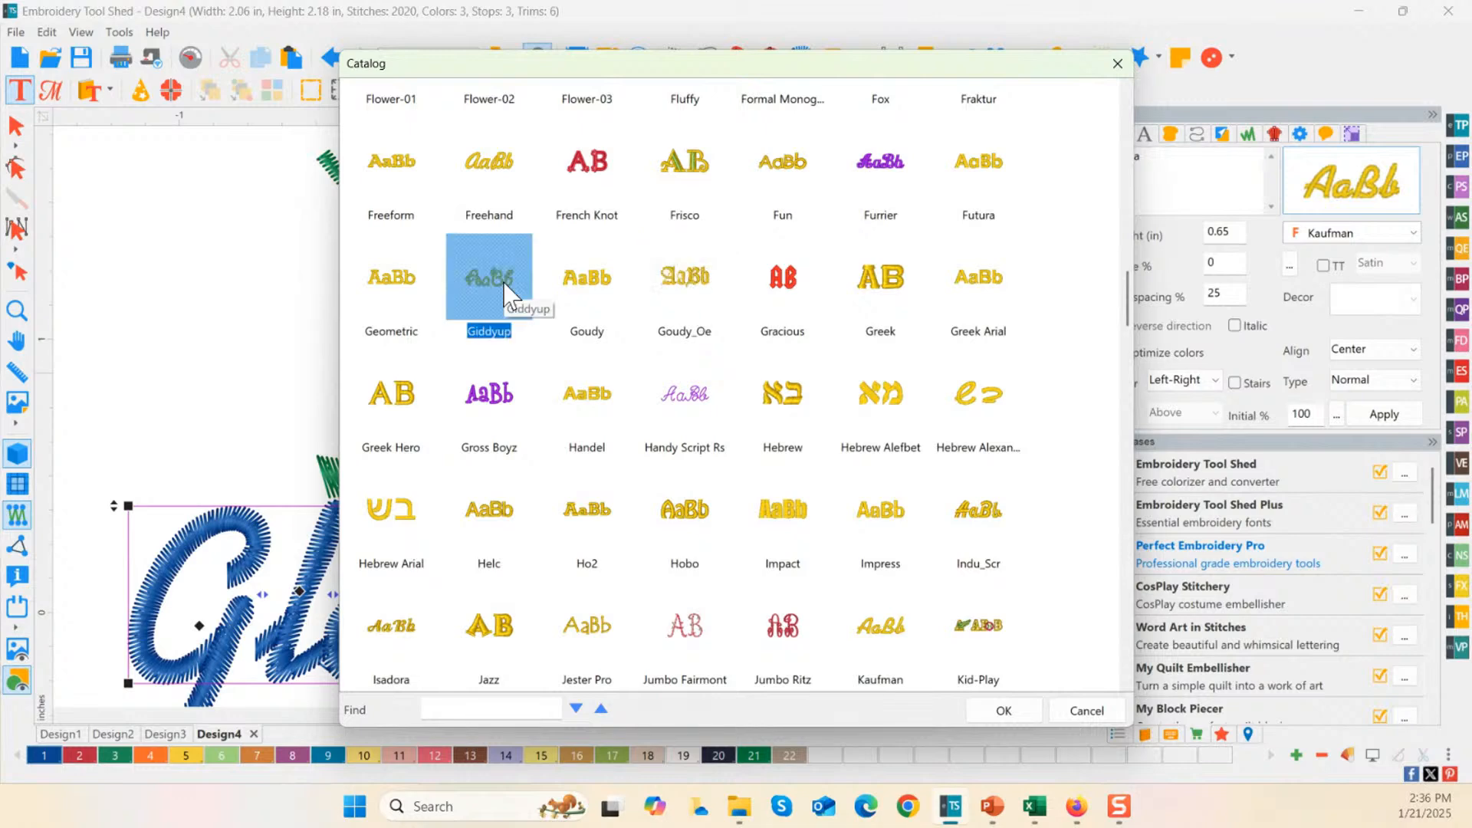
double_click(502, 295)
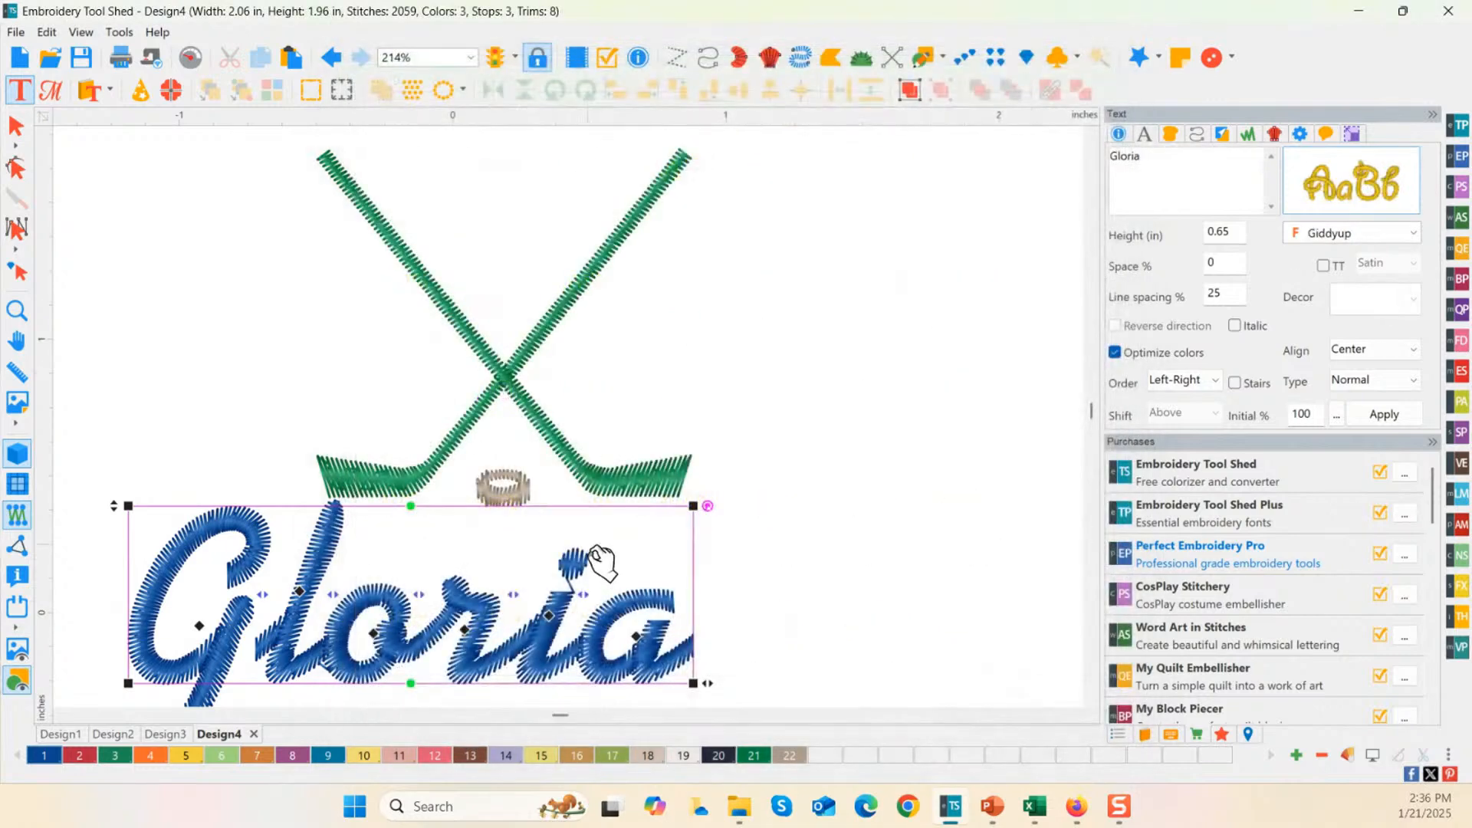
click(1326, 184)
double_click(469, 277)
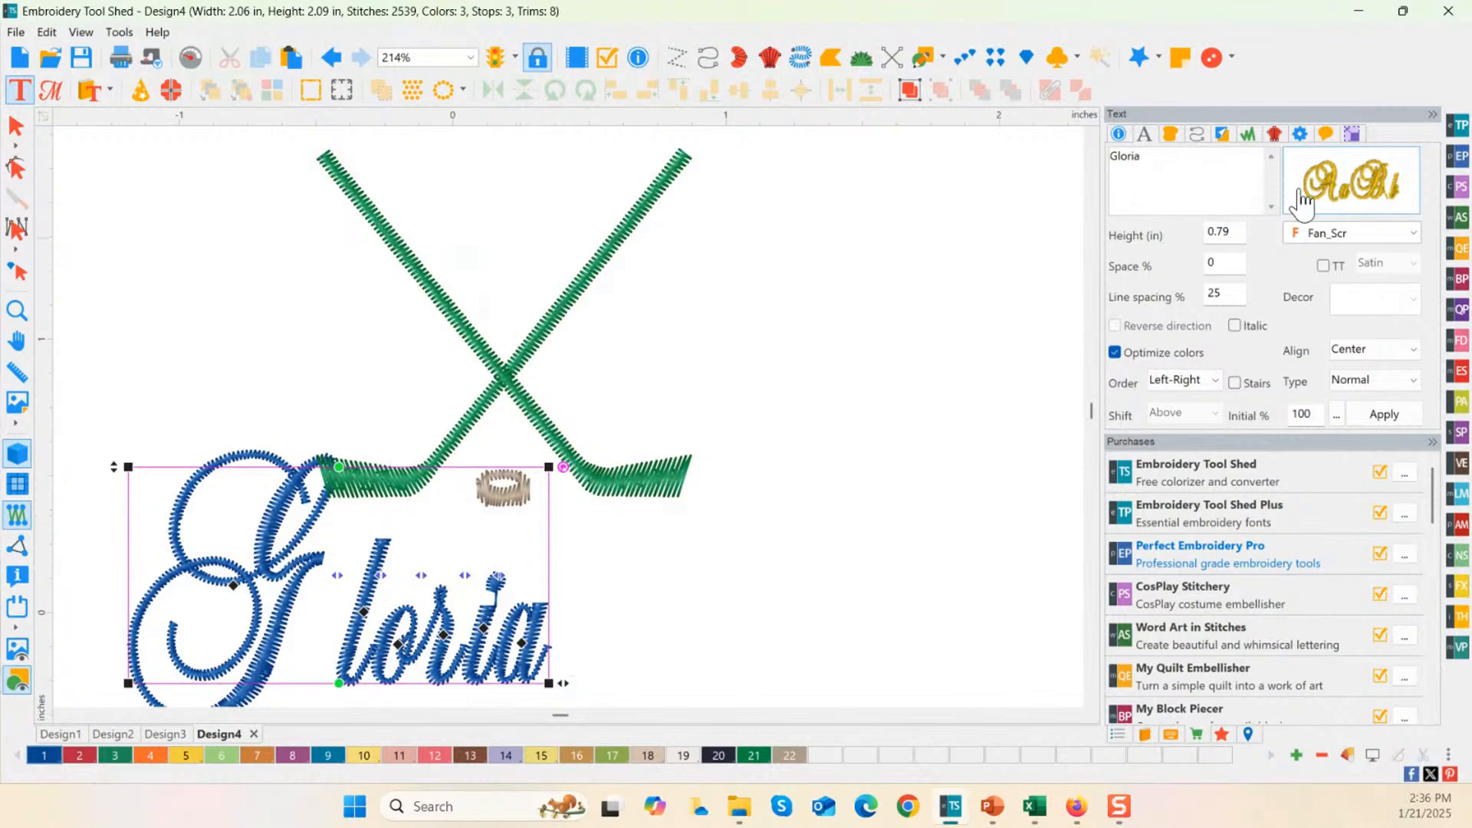
Step: Change the name text's font to Country House
click(1351, 184)
click(579, 295)
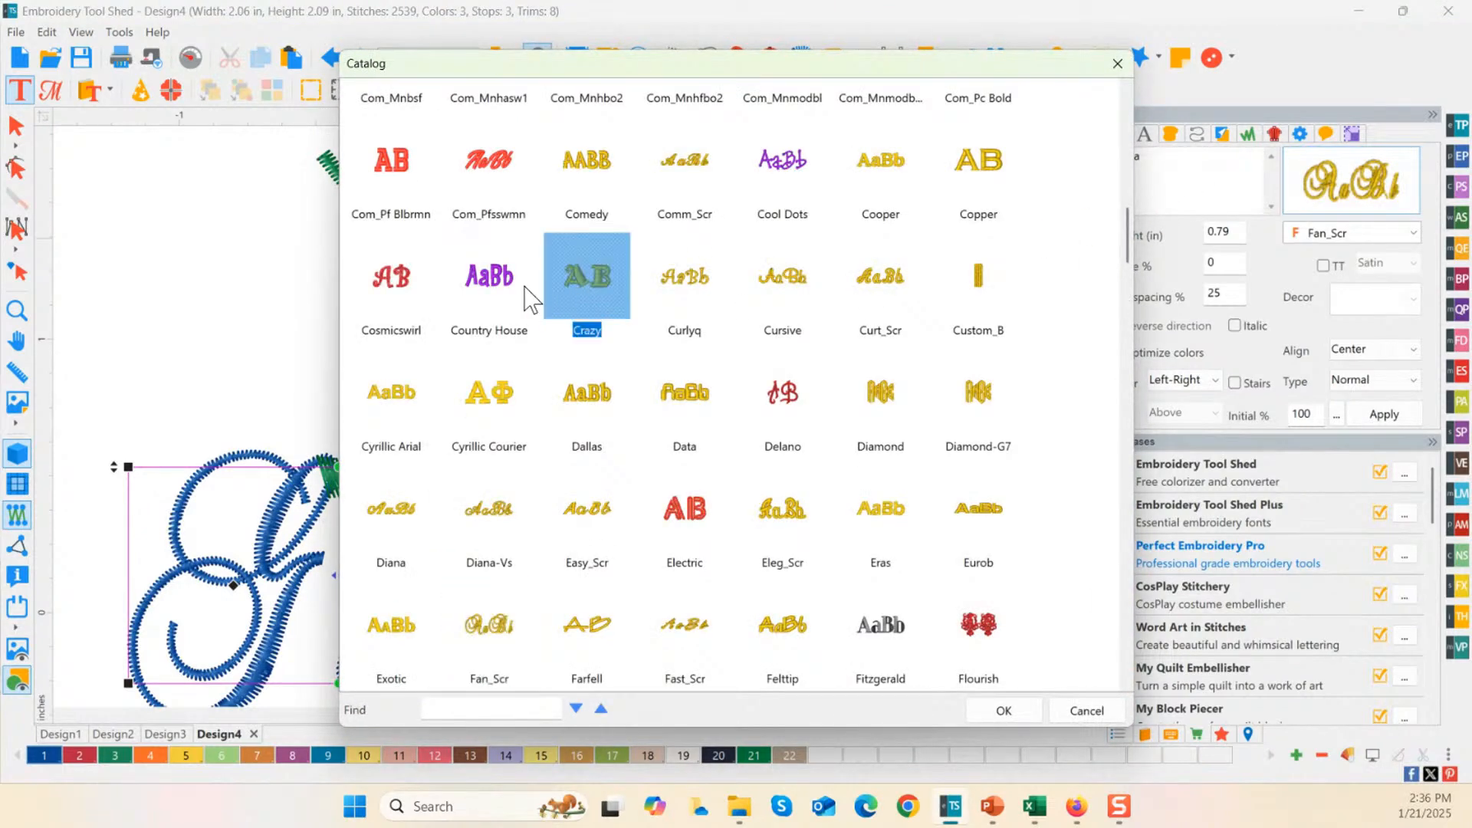
double_click(485, 285)
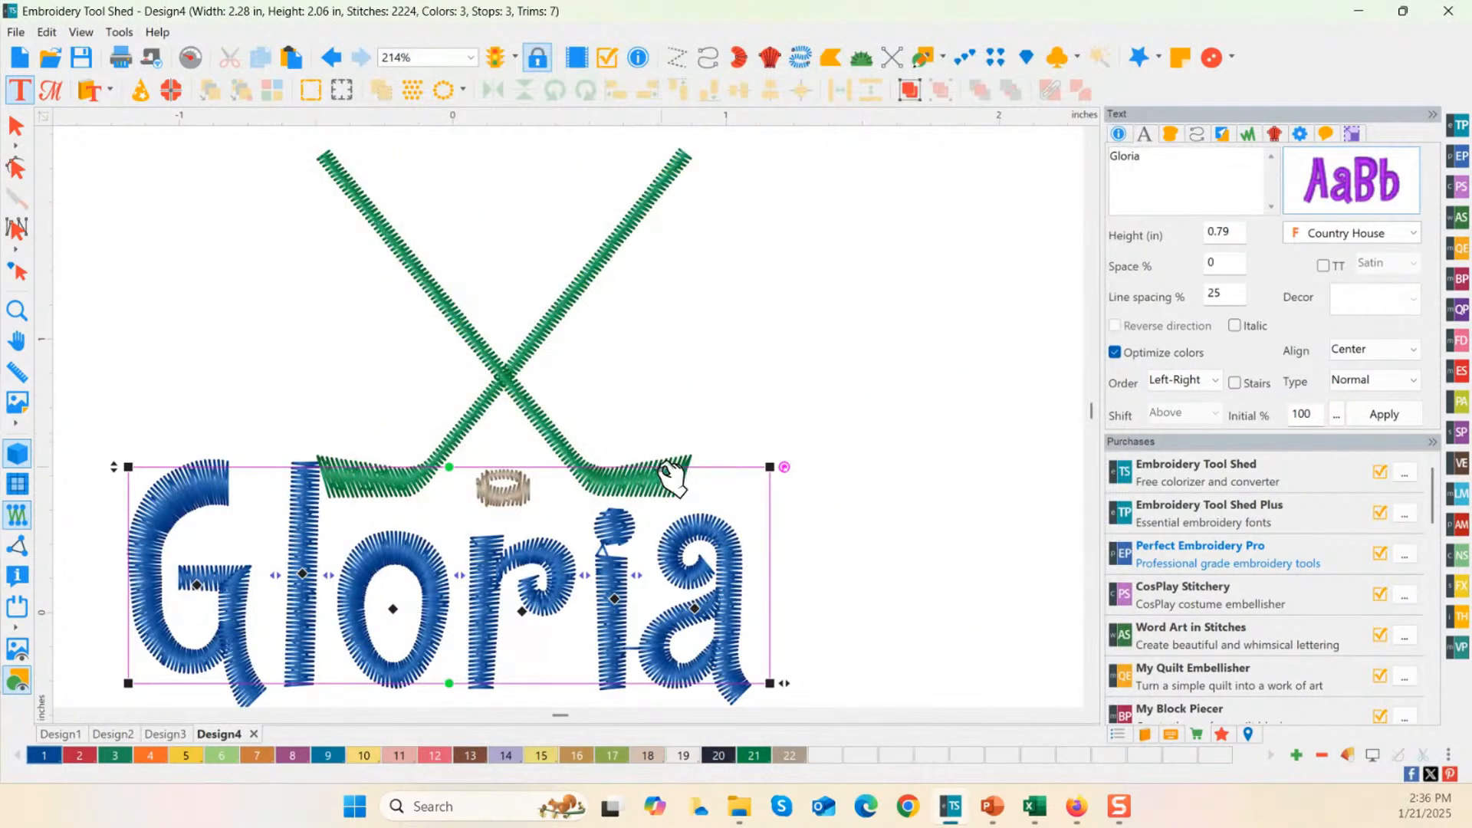
Step: Change the name text's font to Cola and set its letter spacing to -5%
click(1343, 215)
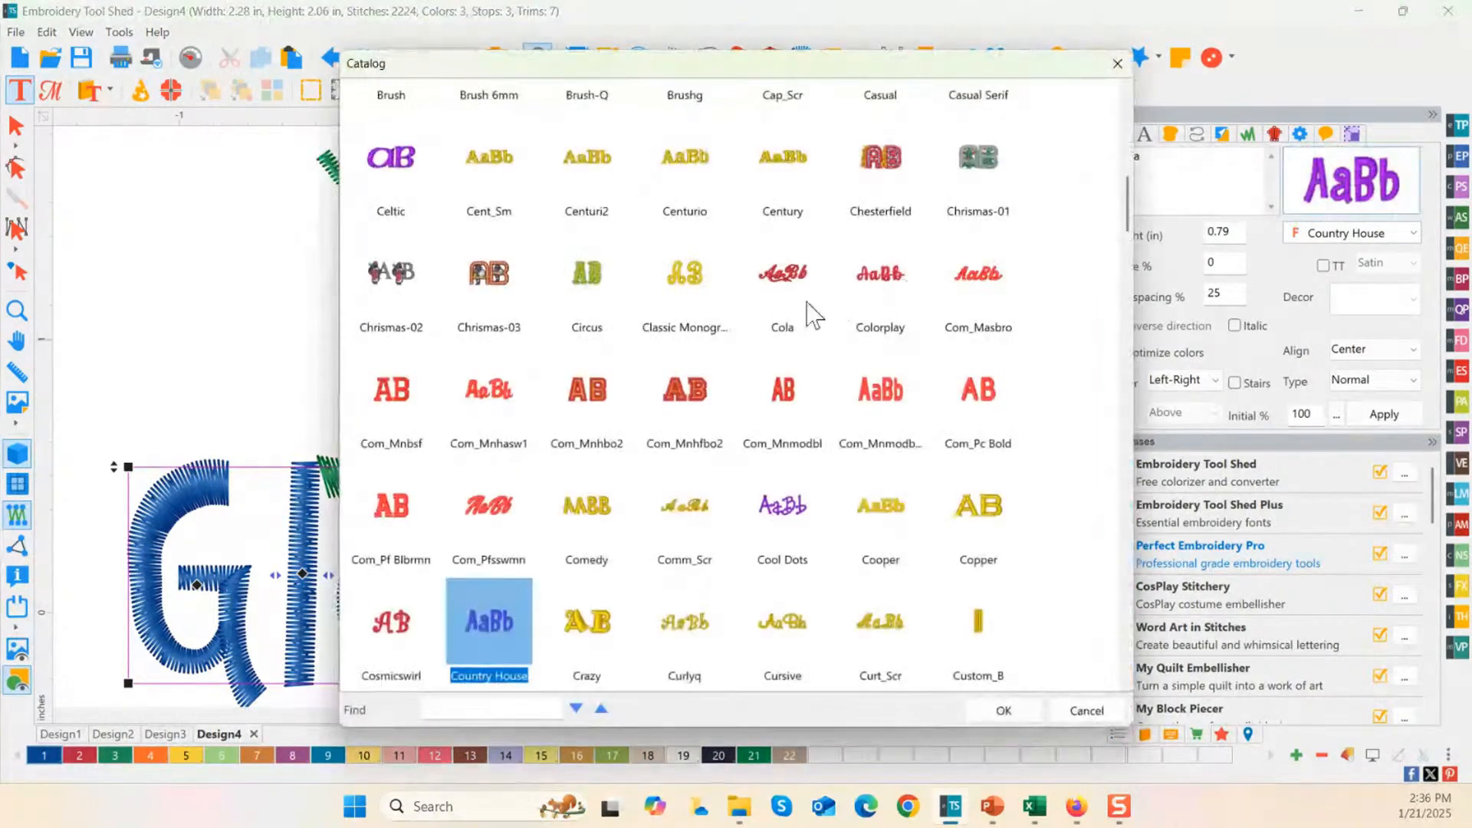
click(796, 275)
double_click(795, 274)
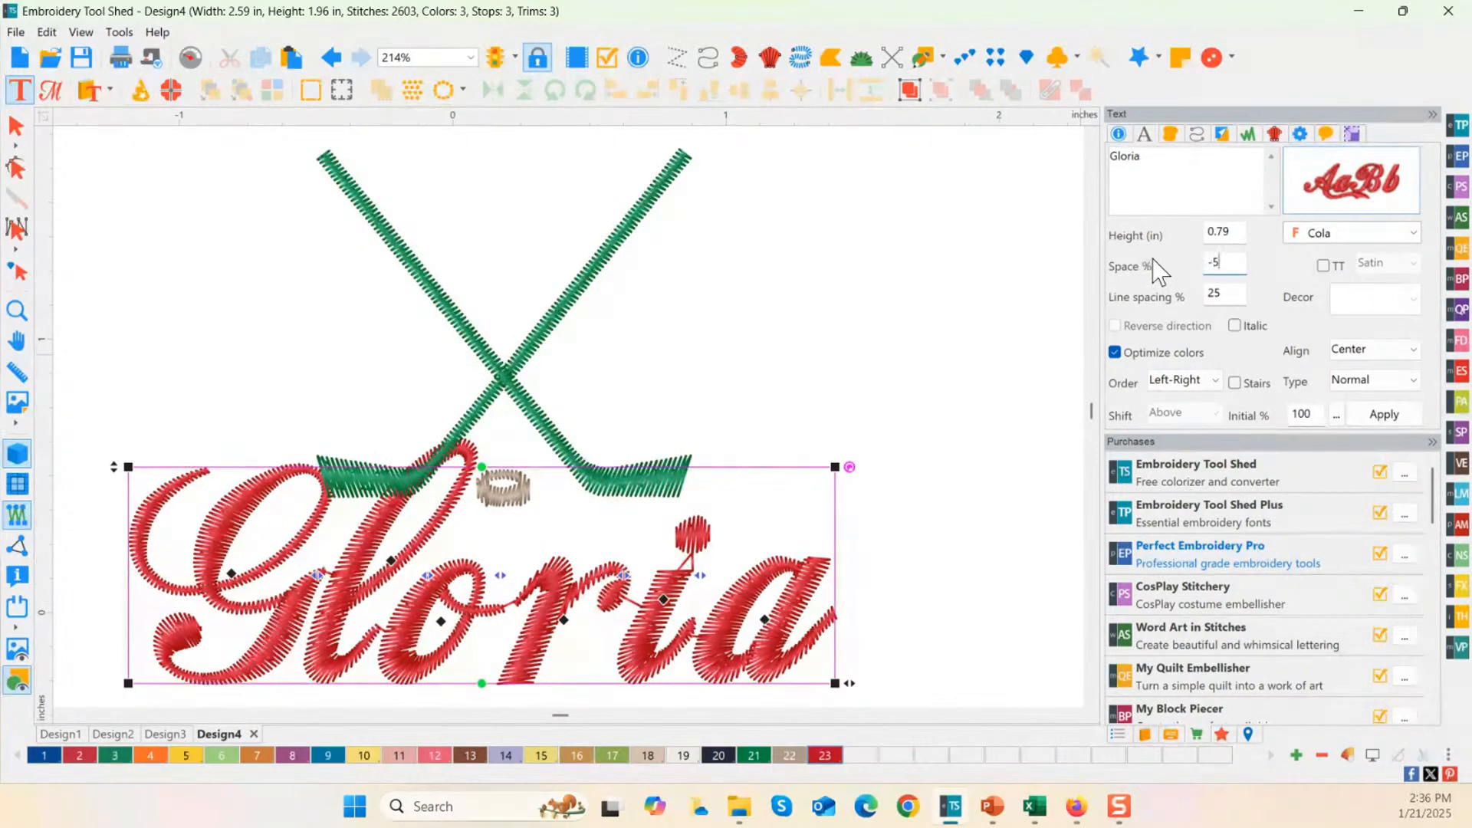
click(1383, 414)
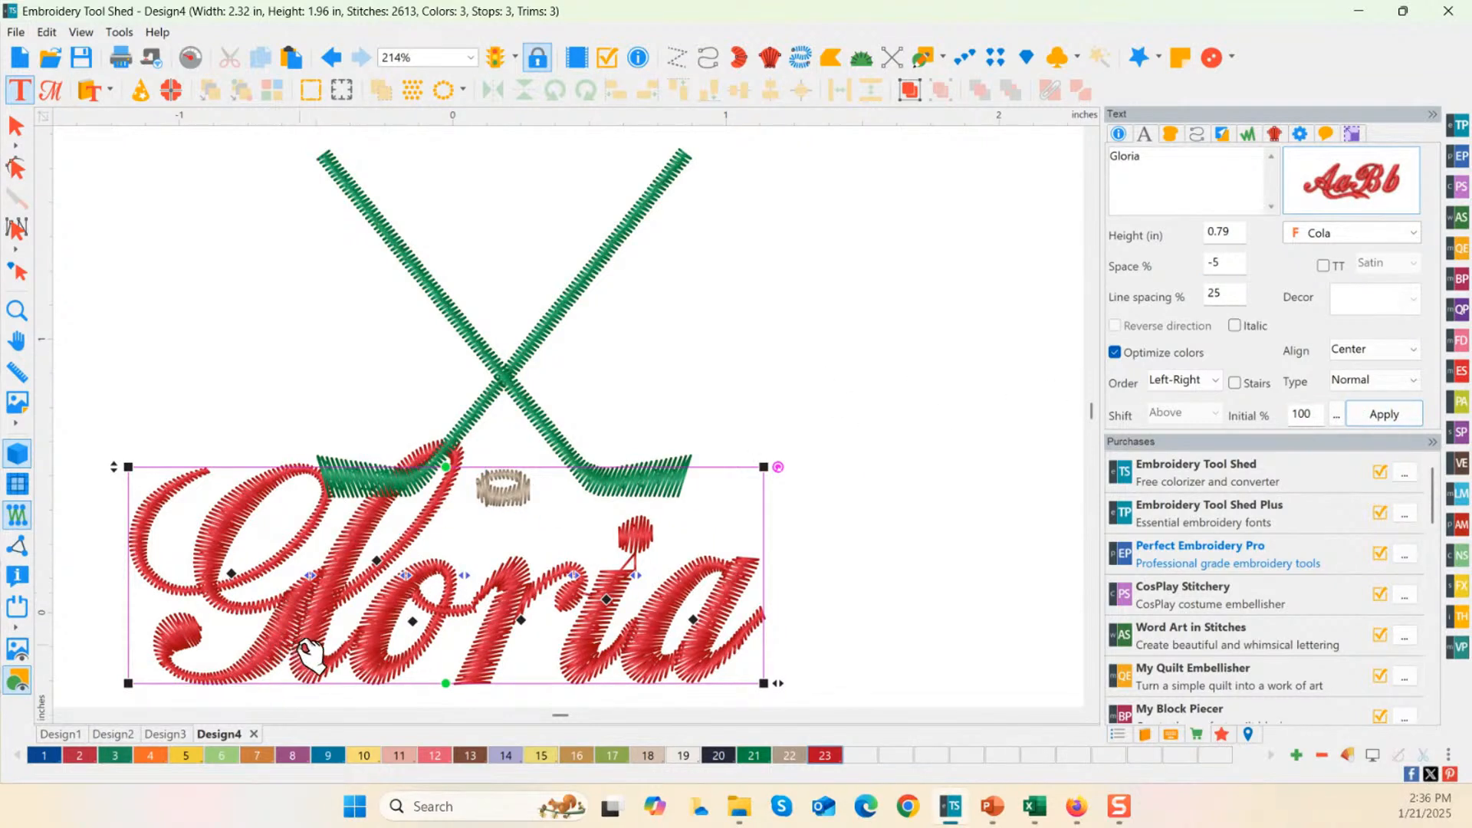
Step: Create all the listed names as a single file with Name Drops, using the #Cola recipe style
click(118, 32)
click(154, 164)
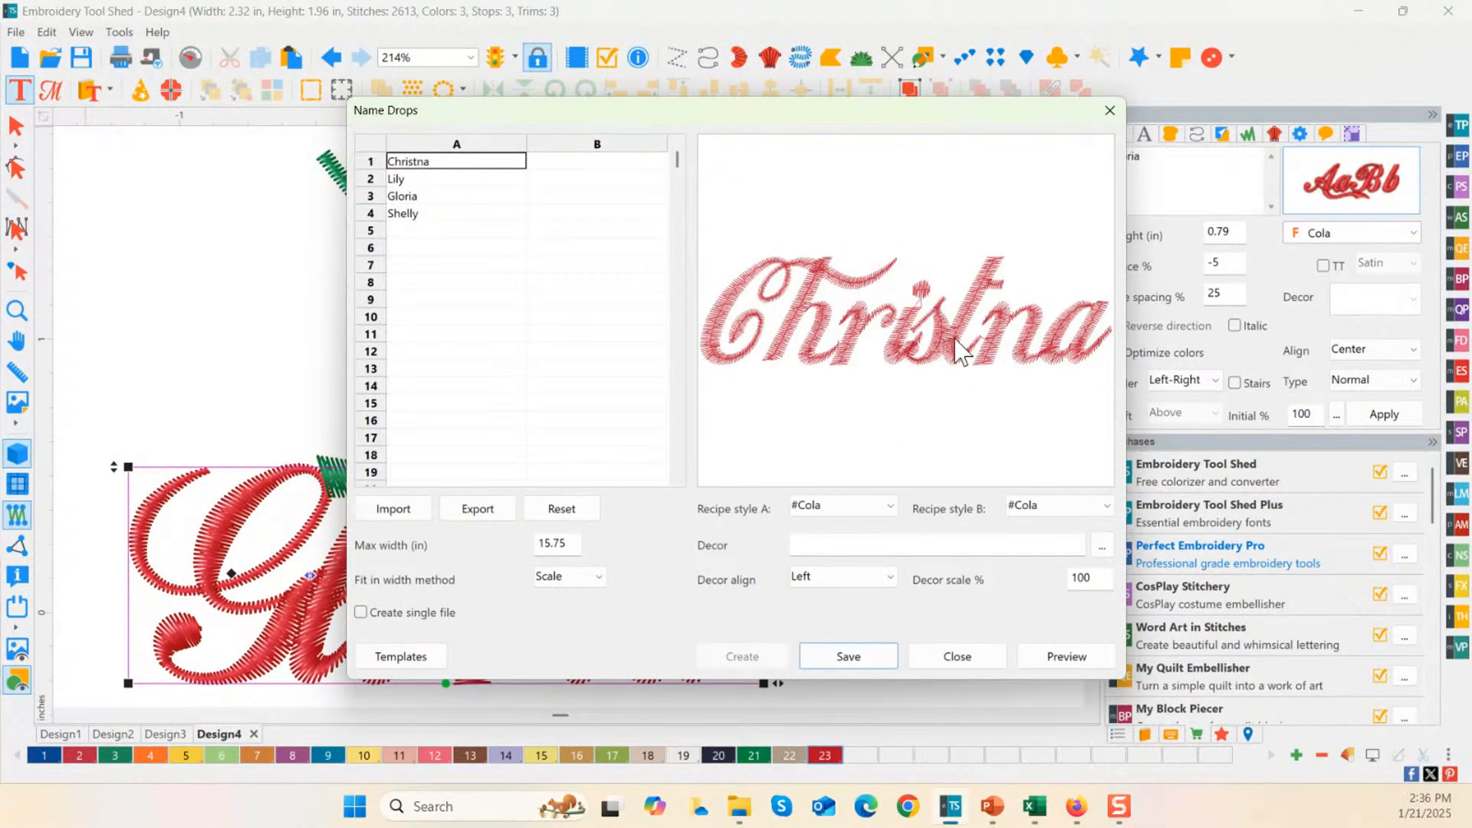
click(420, 182)
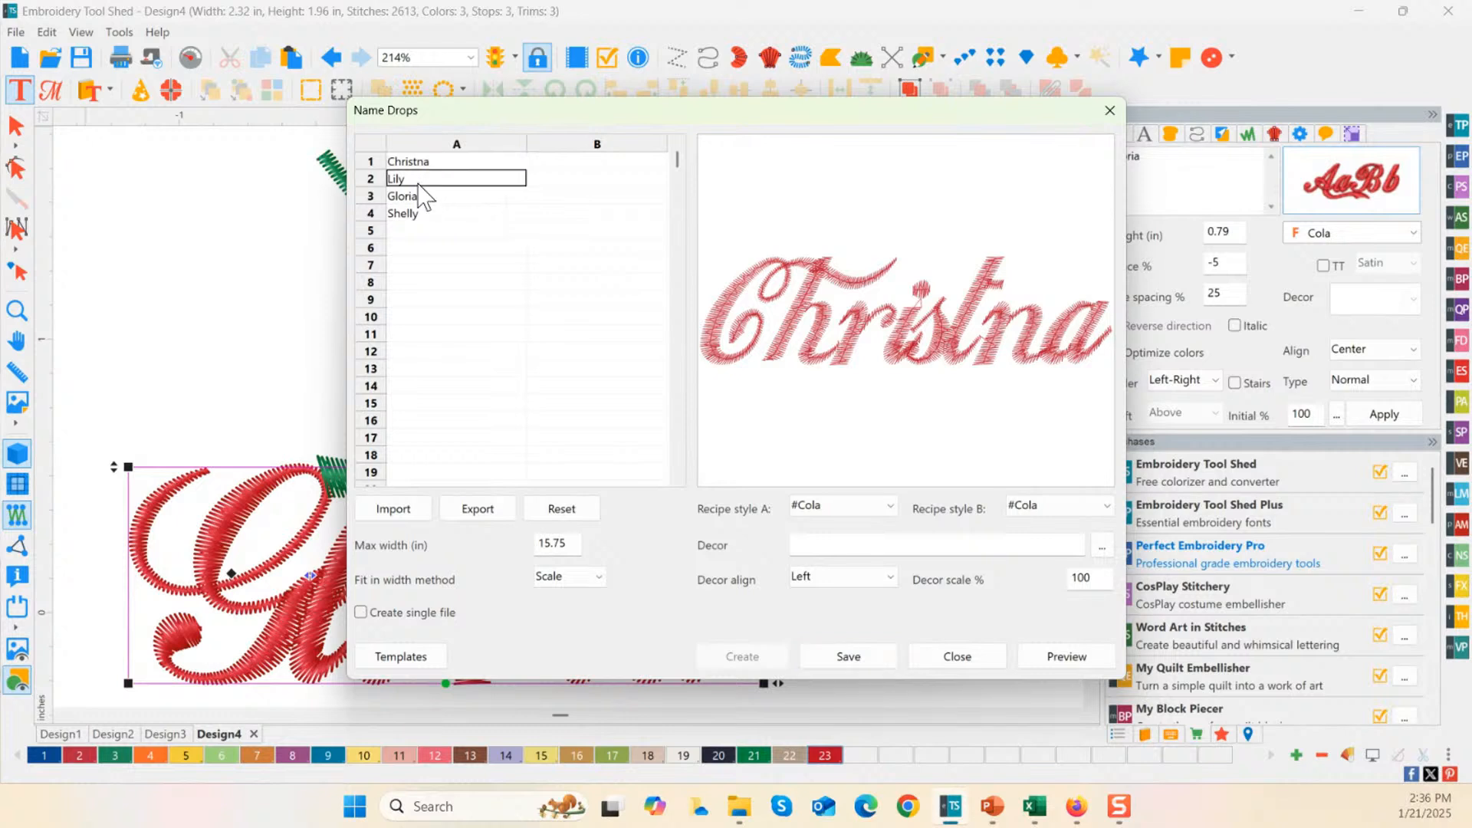
click(420, 198)
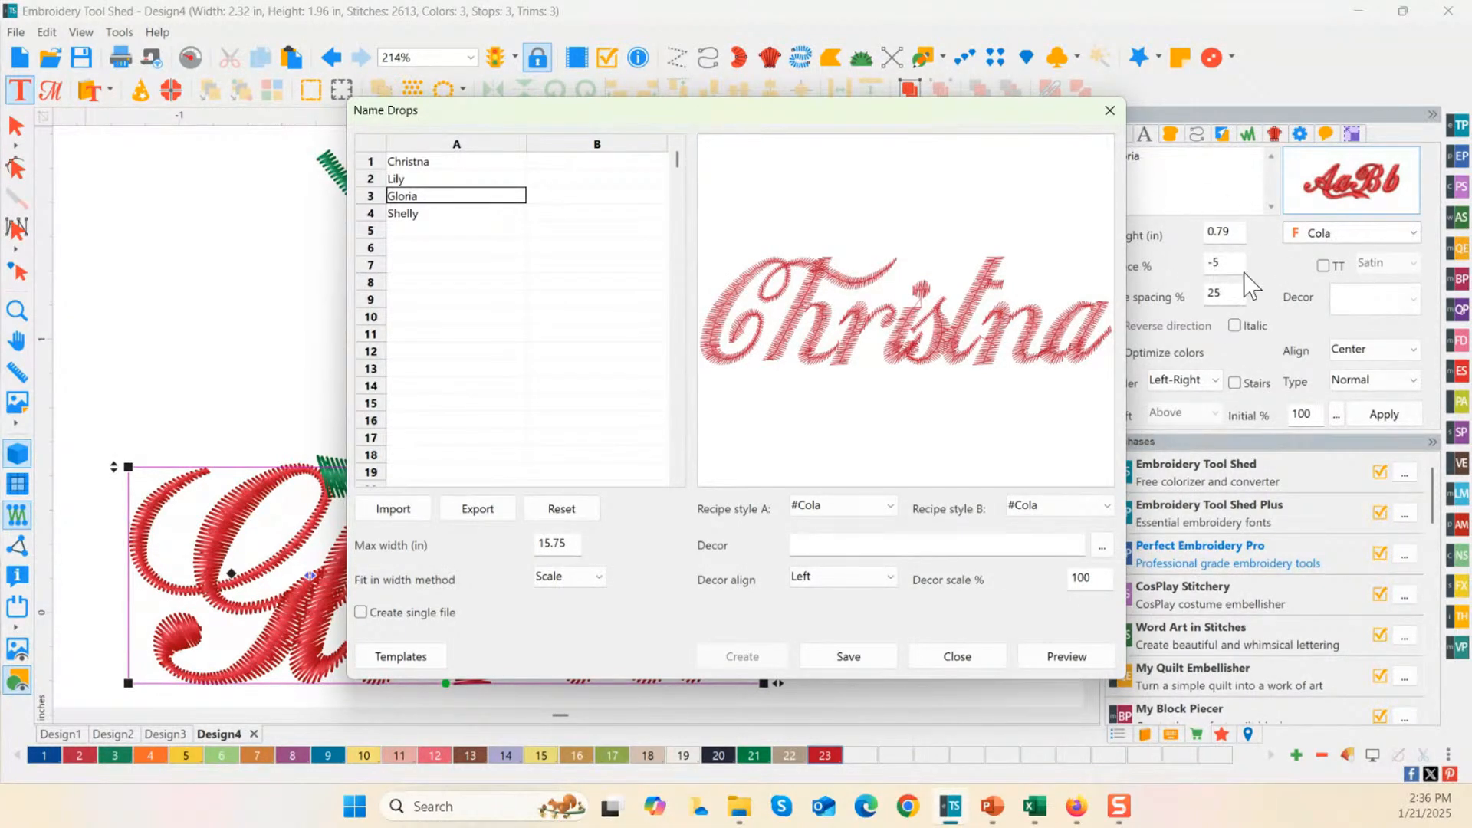
click(430, 217)
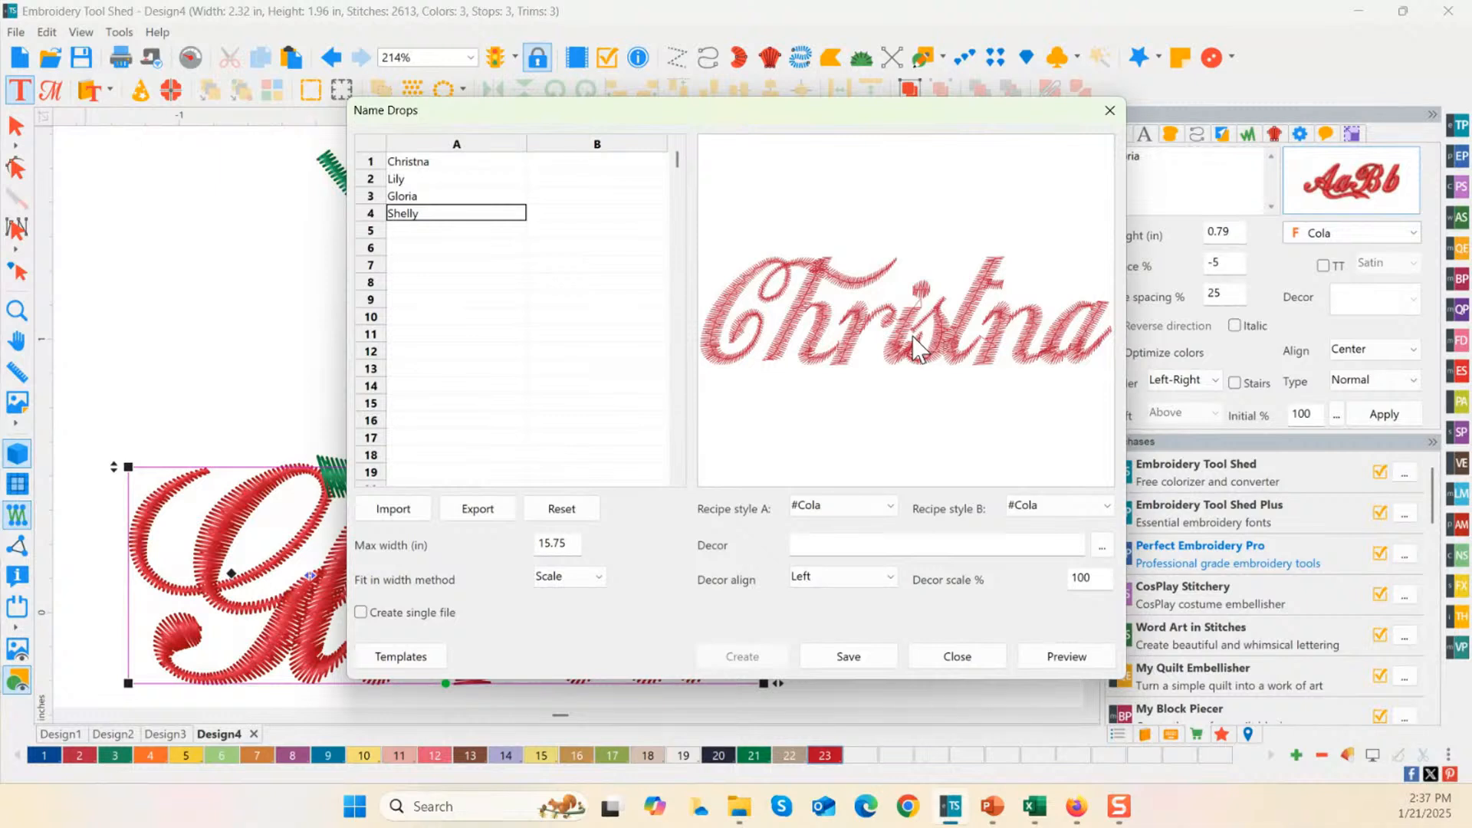
click(414, 197)
click(395, 180)
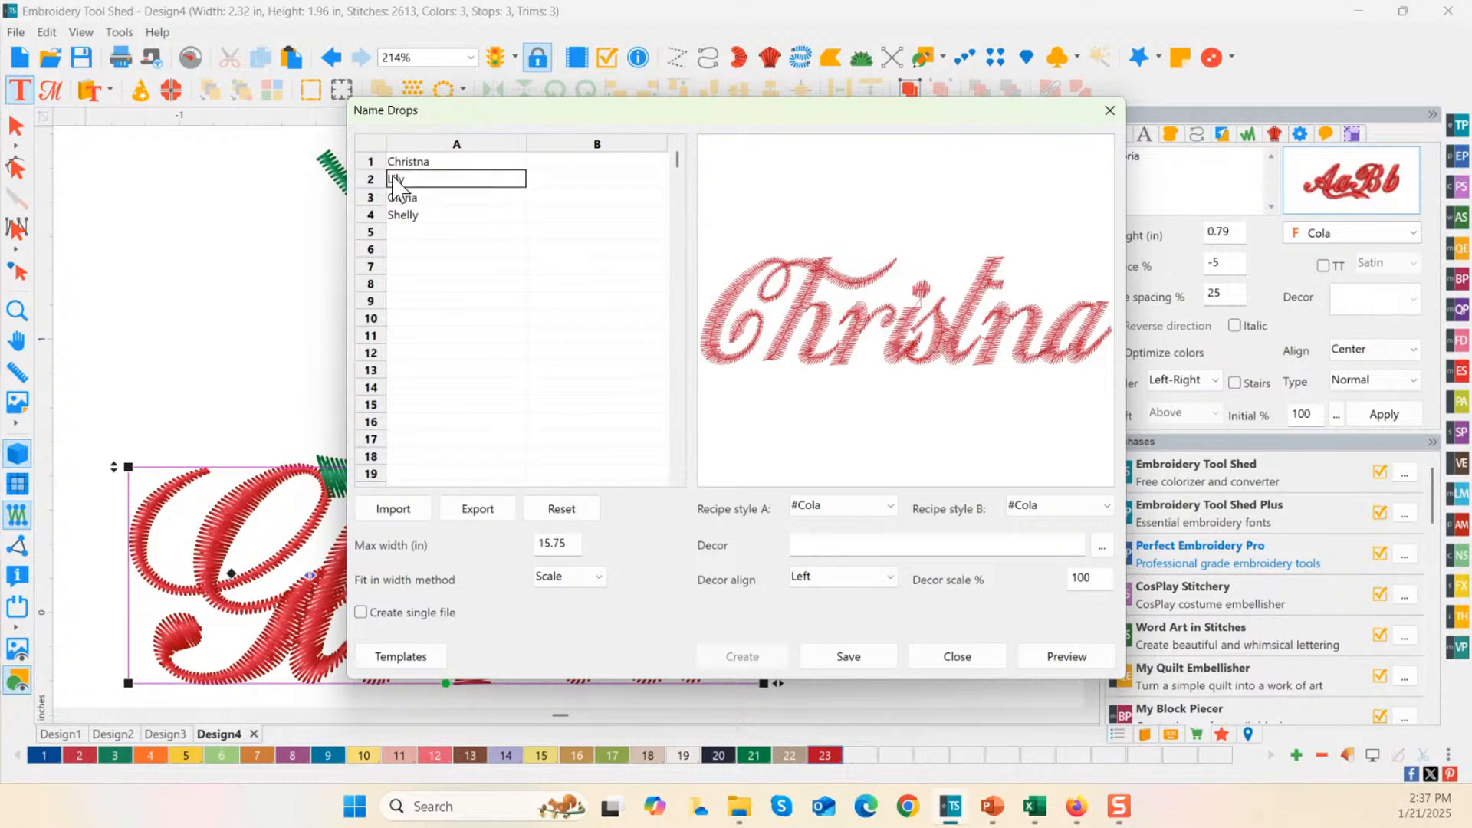
click(414, 162)
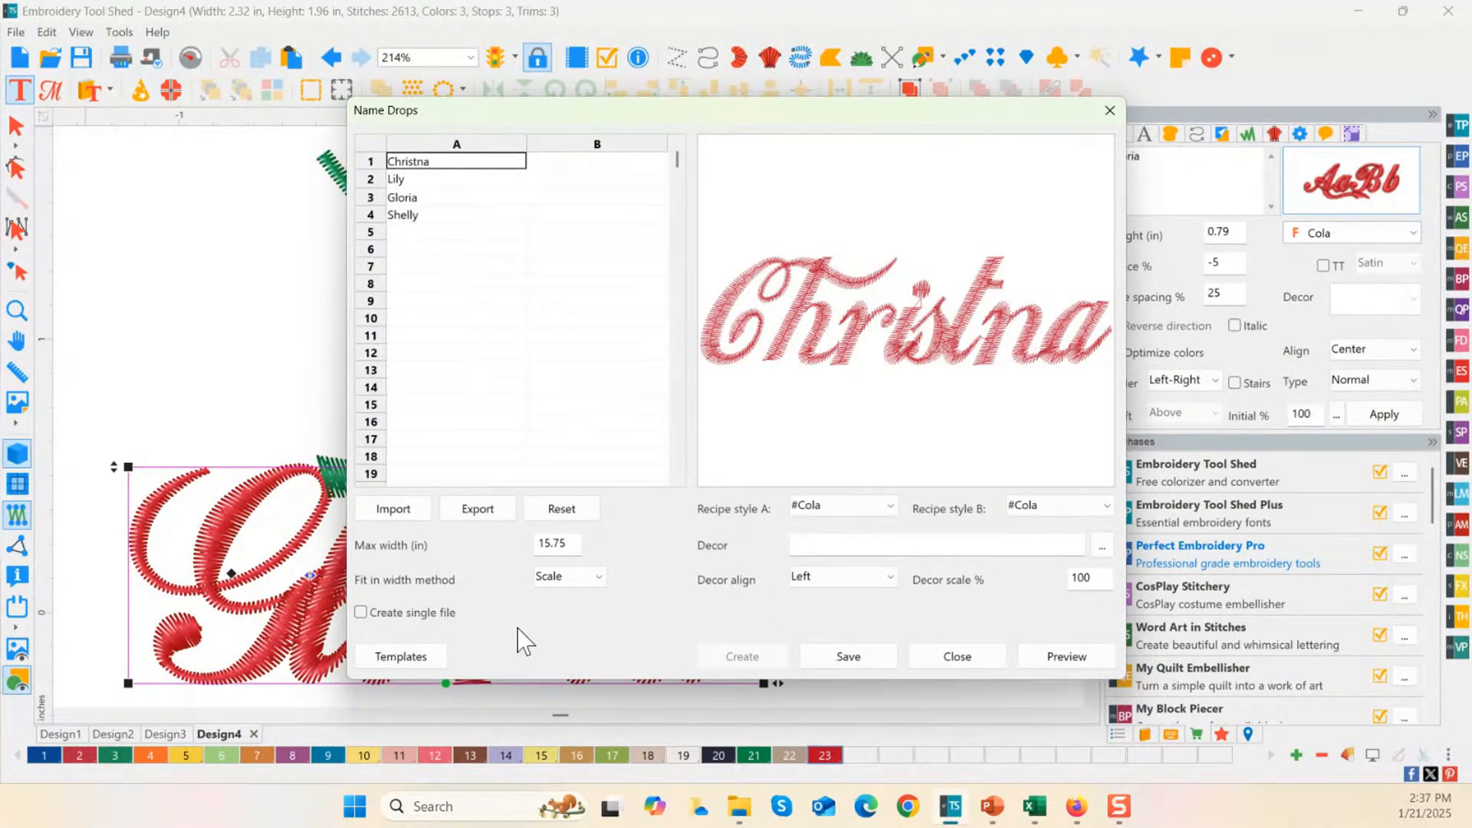
click(416, 611)
click(762, 664)
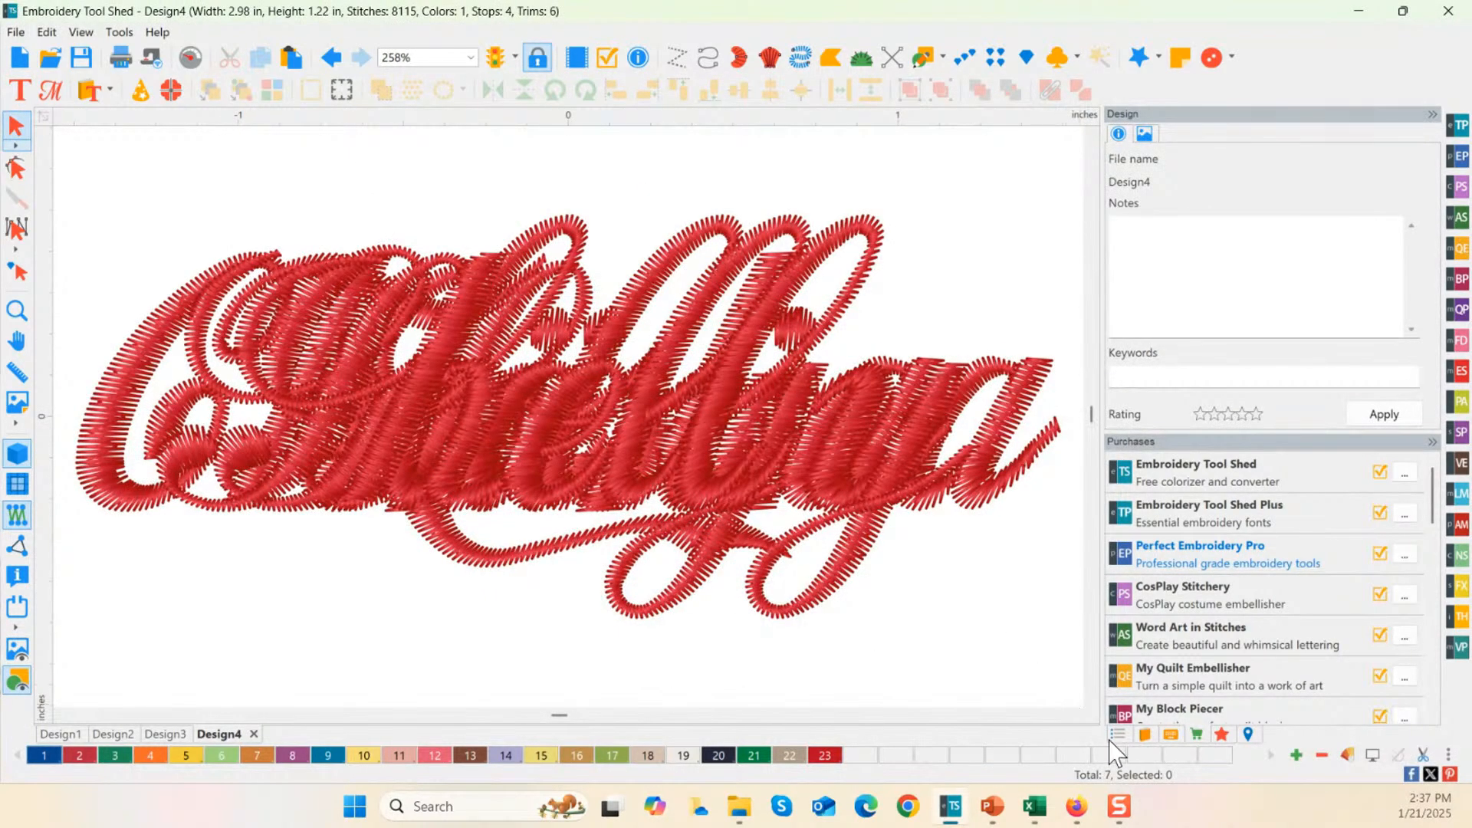
Step: Show the design's object sequence and hide the second and third name groups
click(1115, 736)
click(1184, 478)
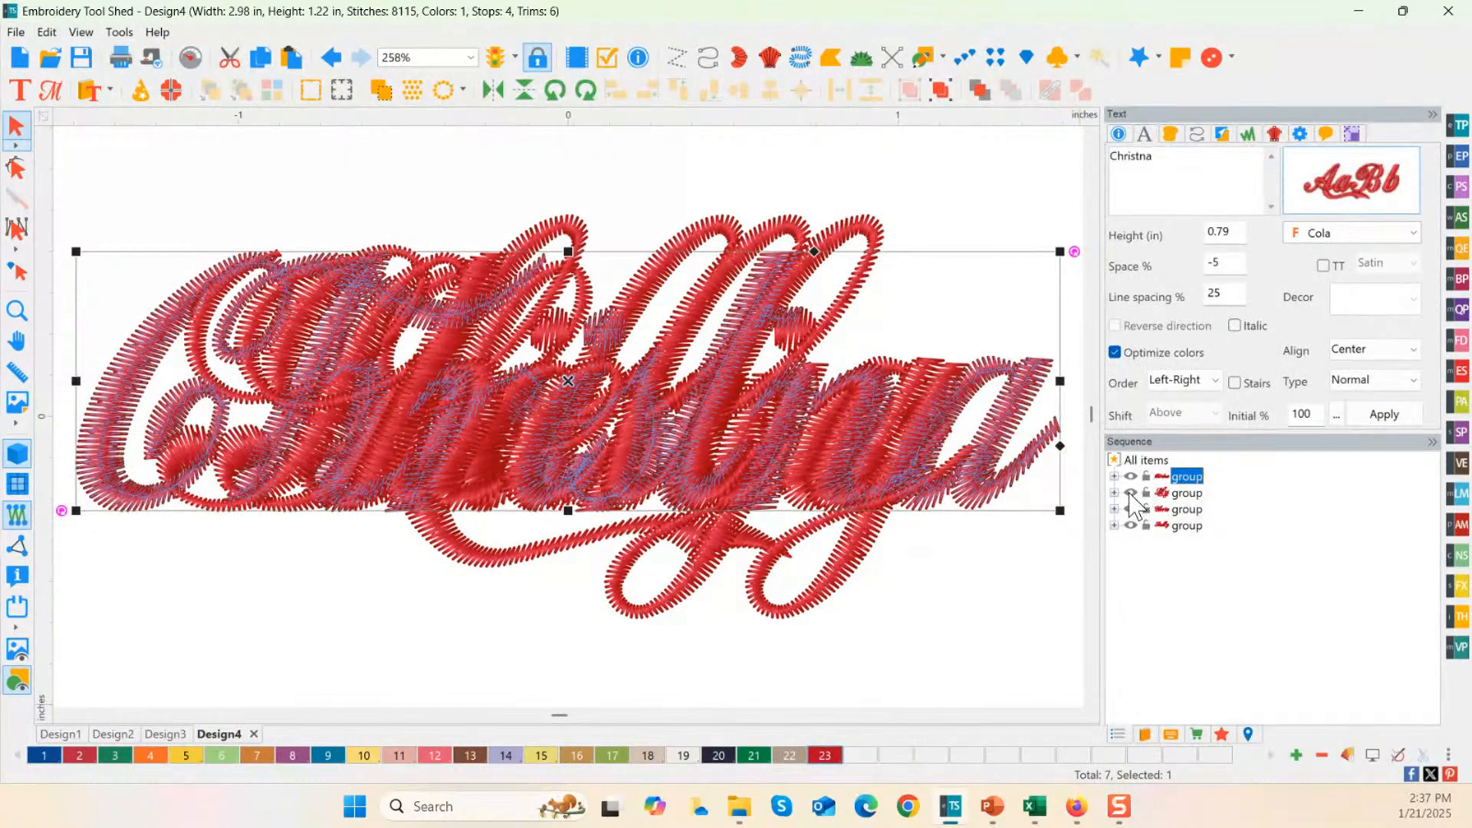
click(1131, 493)
click(1131, 509)
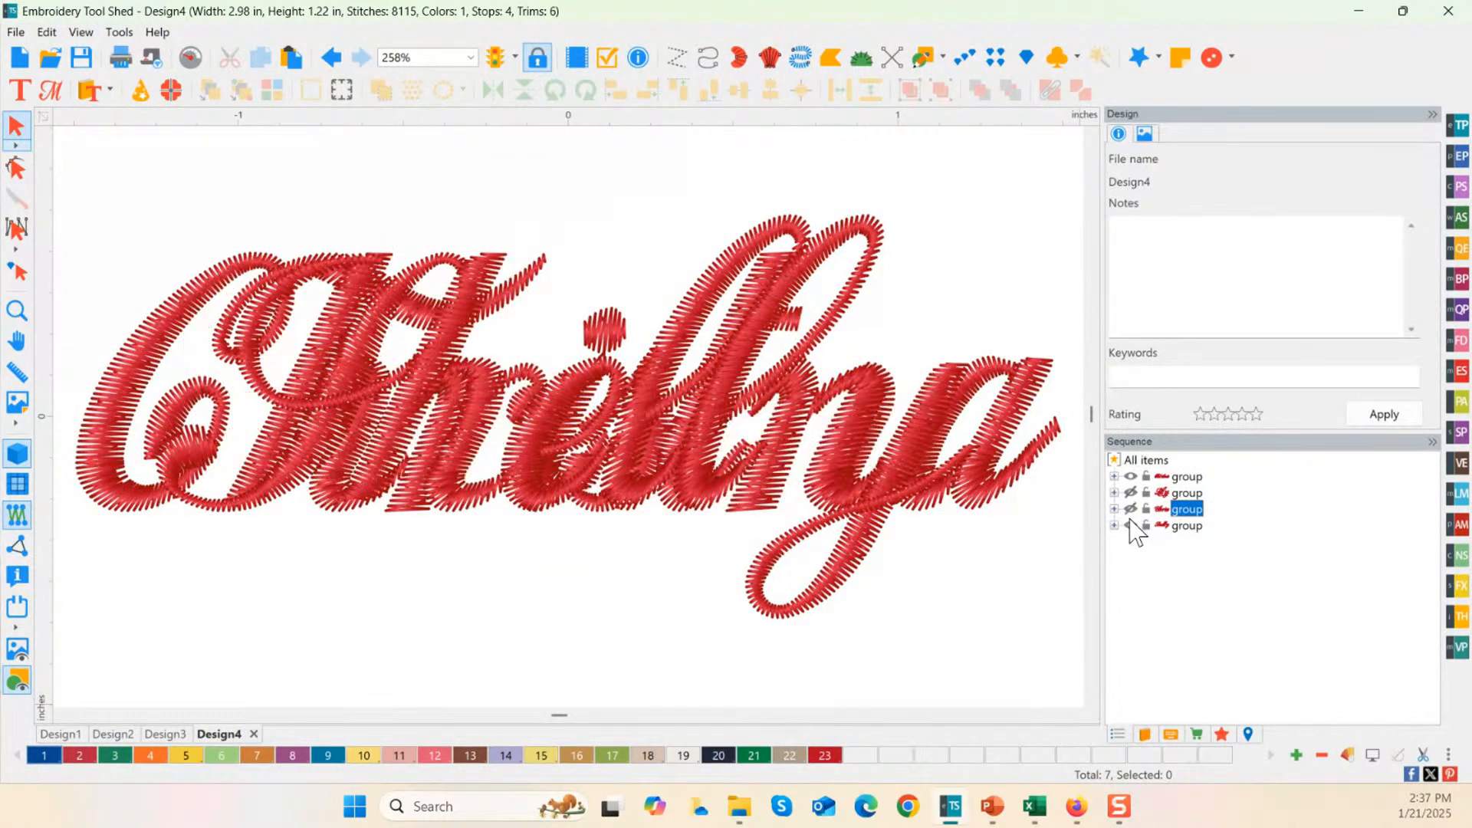
Step: Show only the first name's lettering group and widen the gap between its i and s
click(1130, 525)
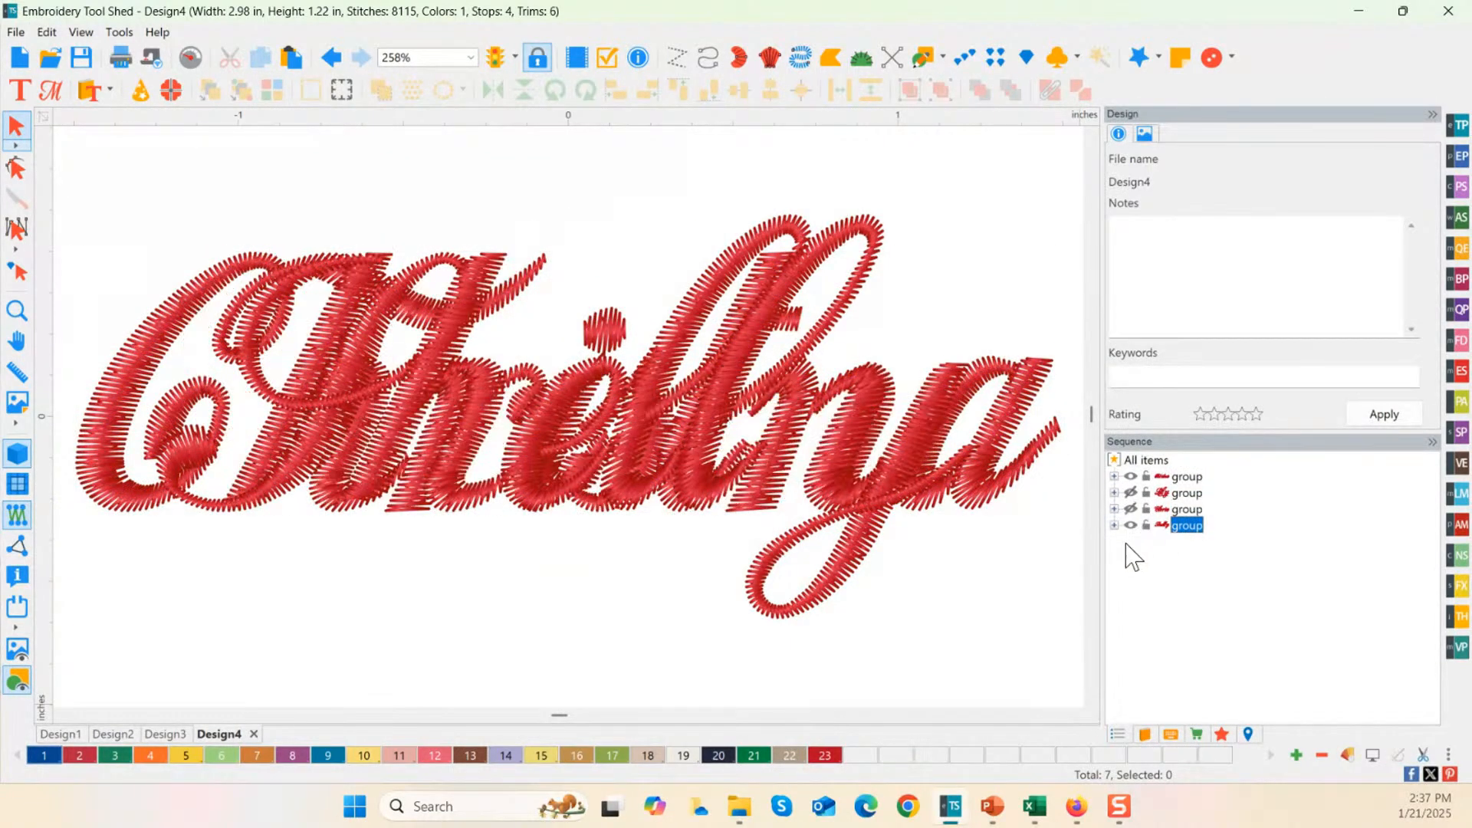
click(676, 446)
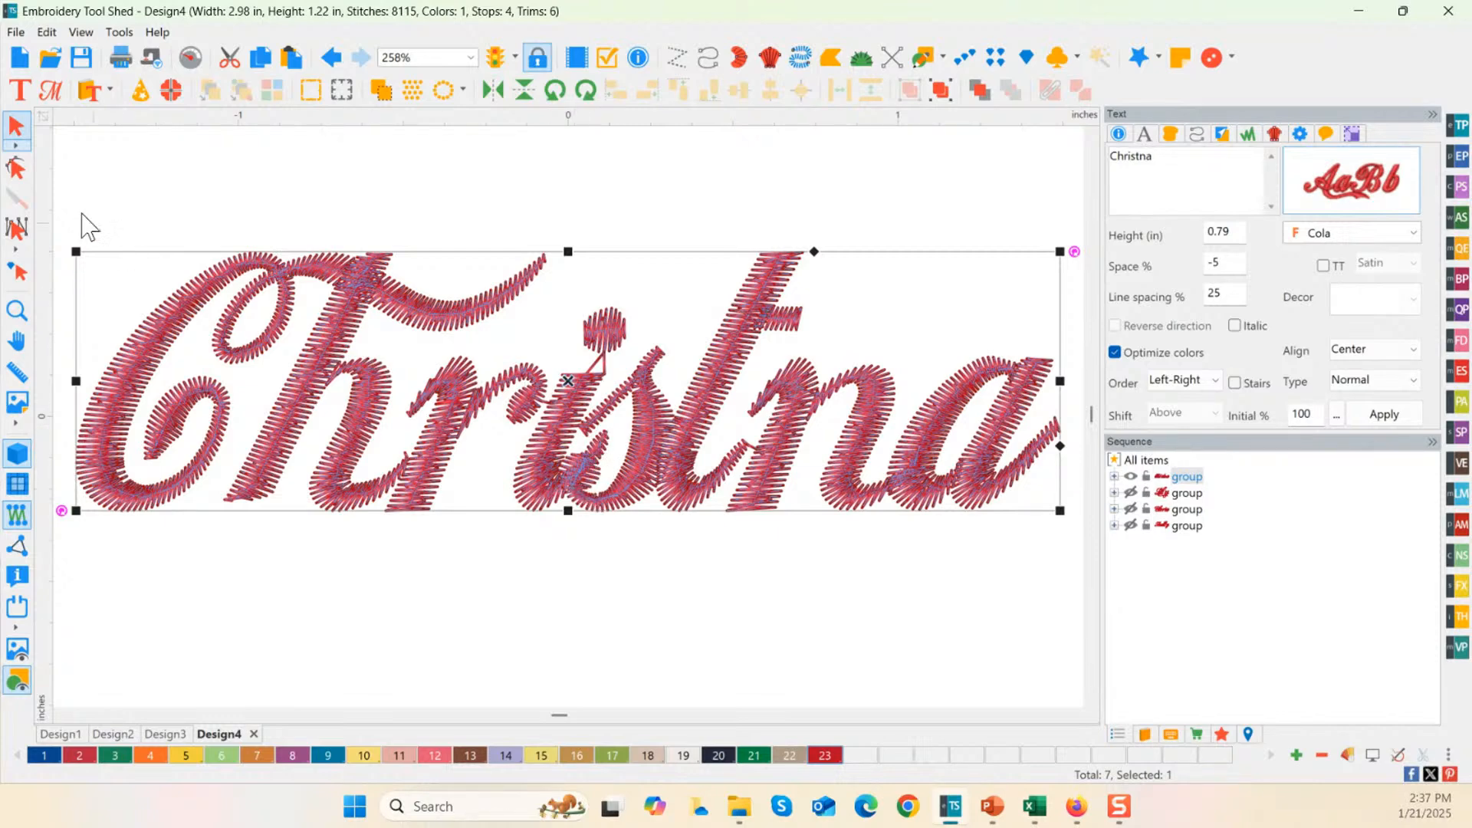
click(19, 90)
click(578, 431)
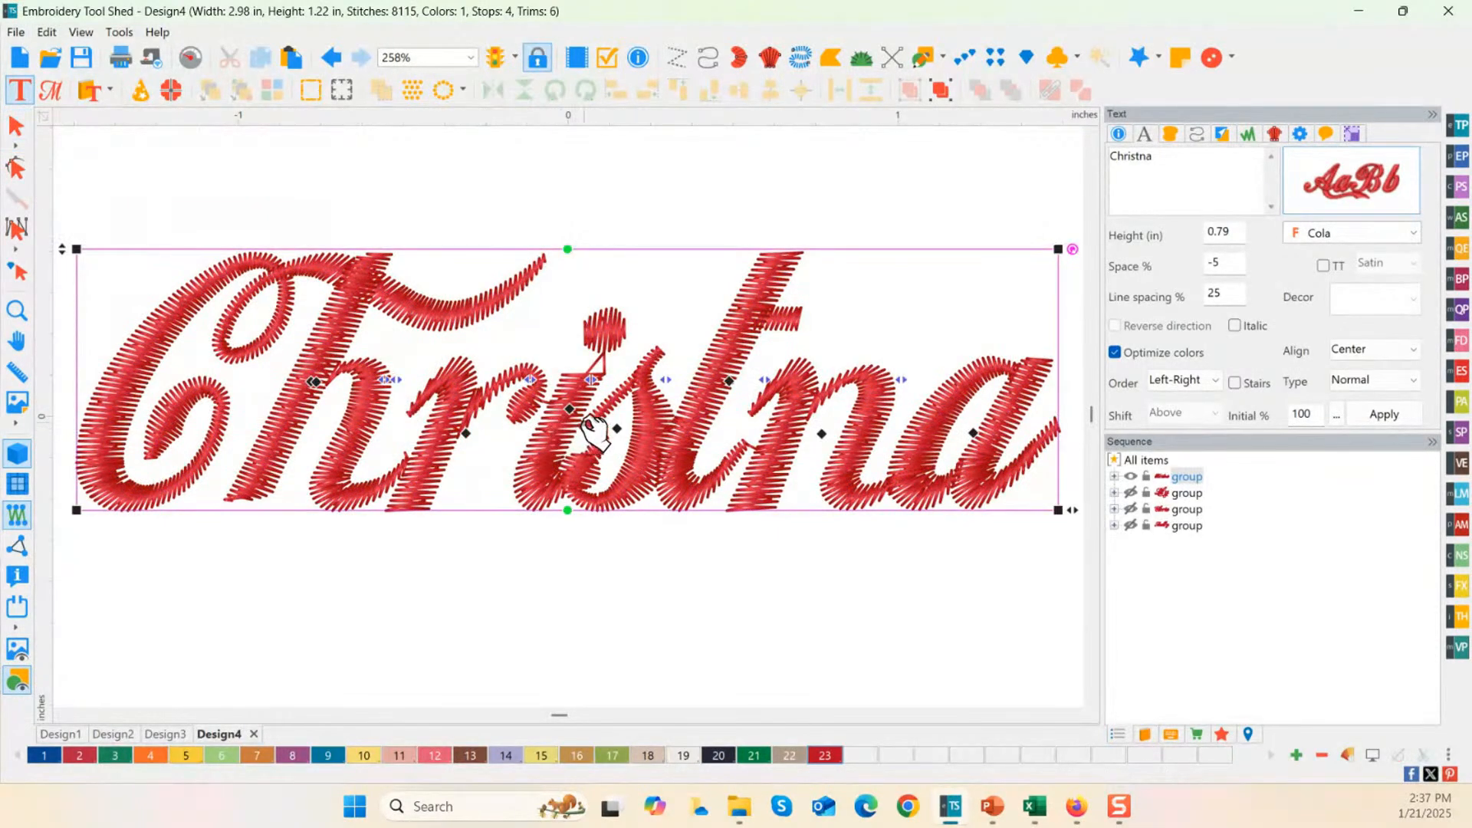
drag(611, 393, 614, 401)
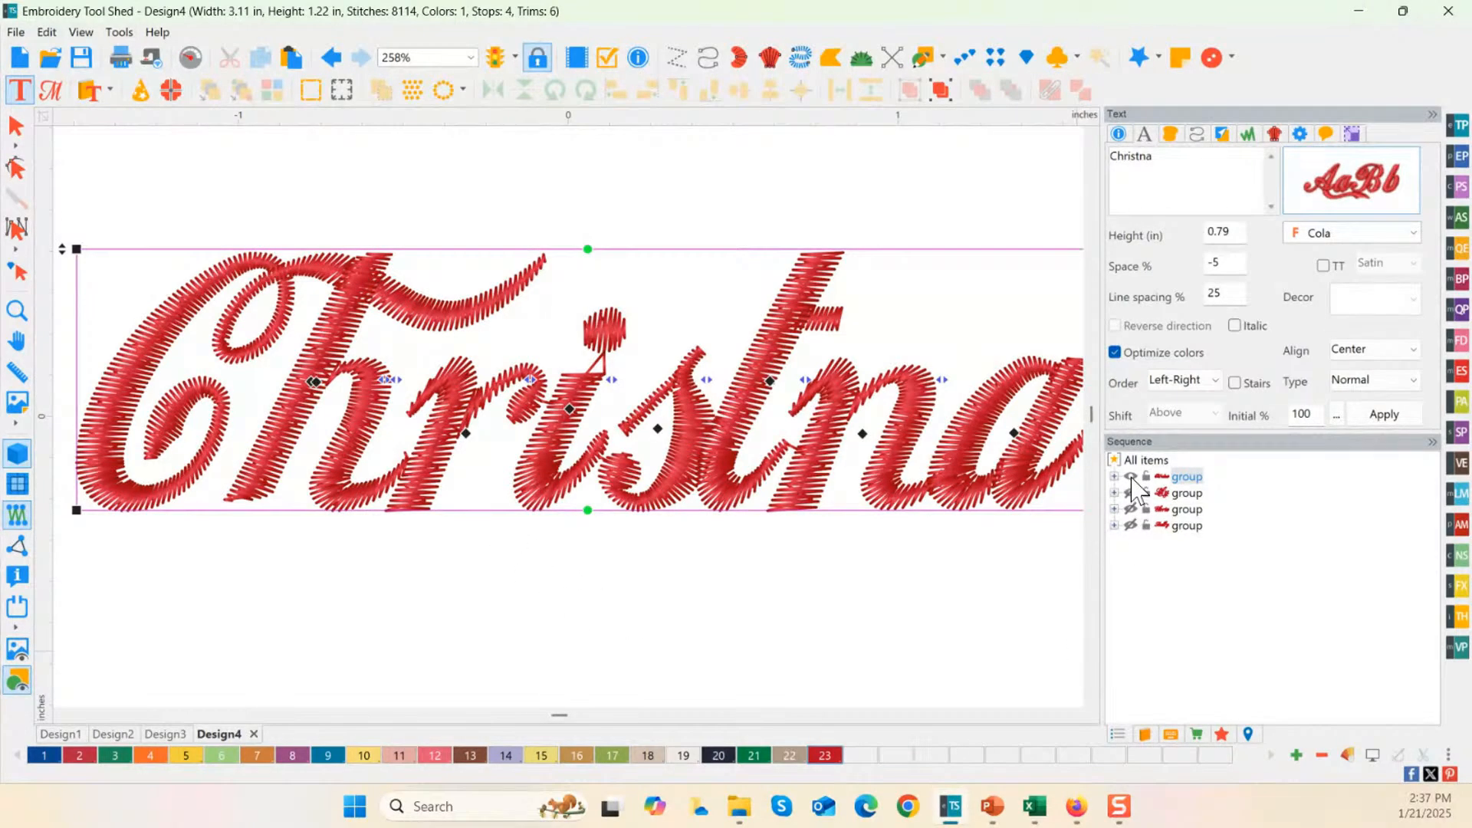
Step: Show only the second name's lettering group on the canvas and select it to examine its letters
click(1130, 493)
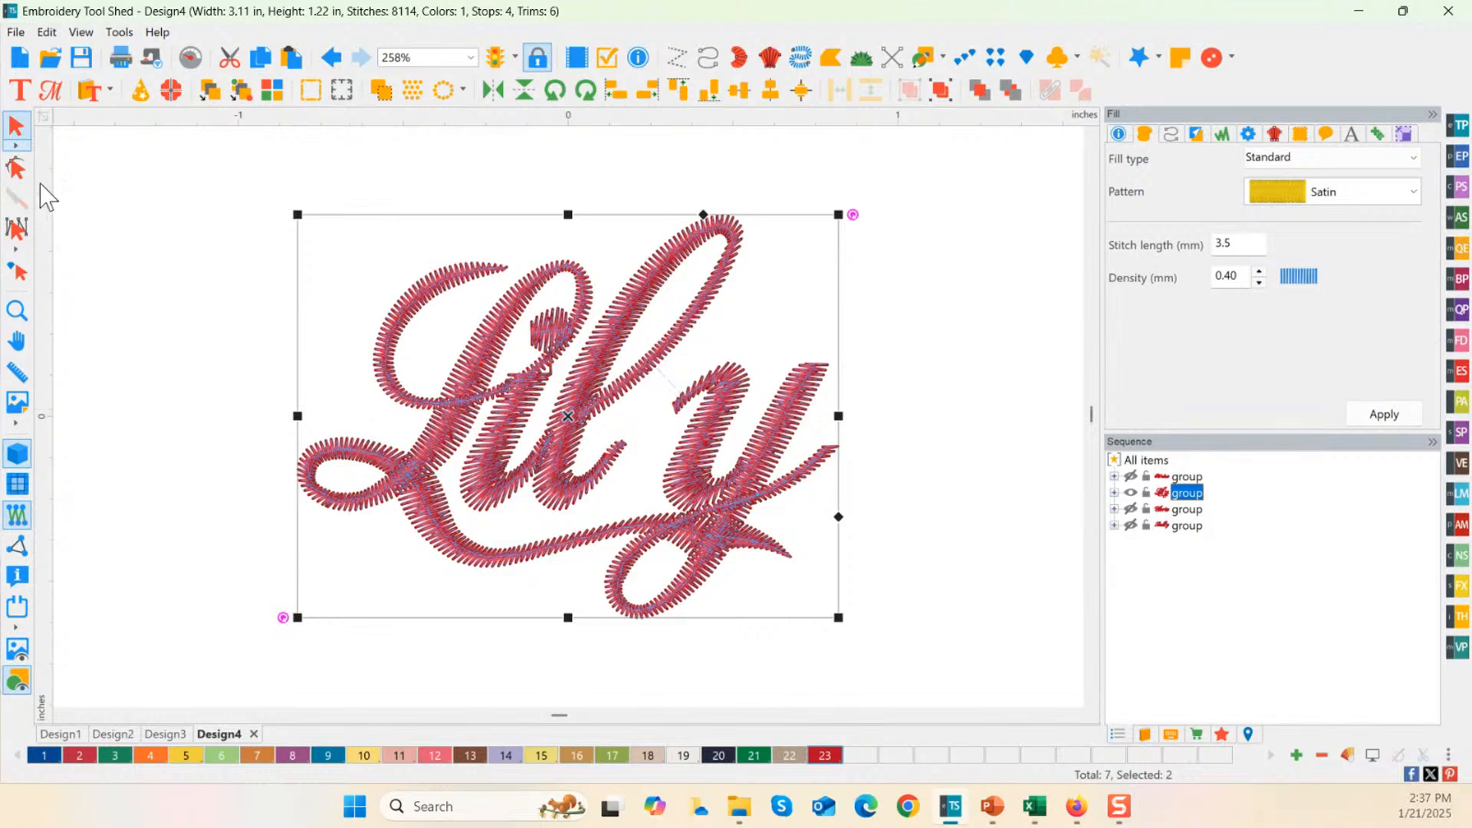
click(899, 344)
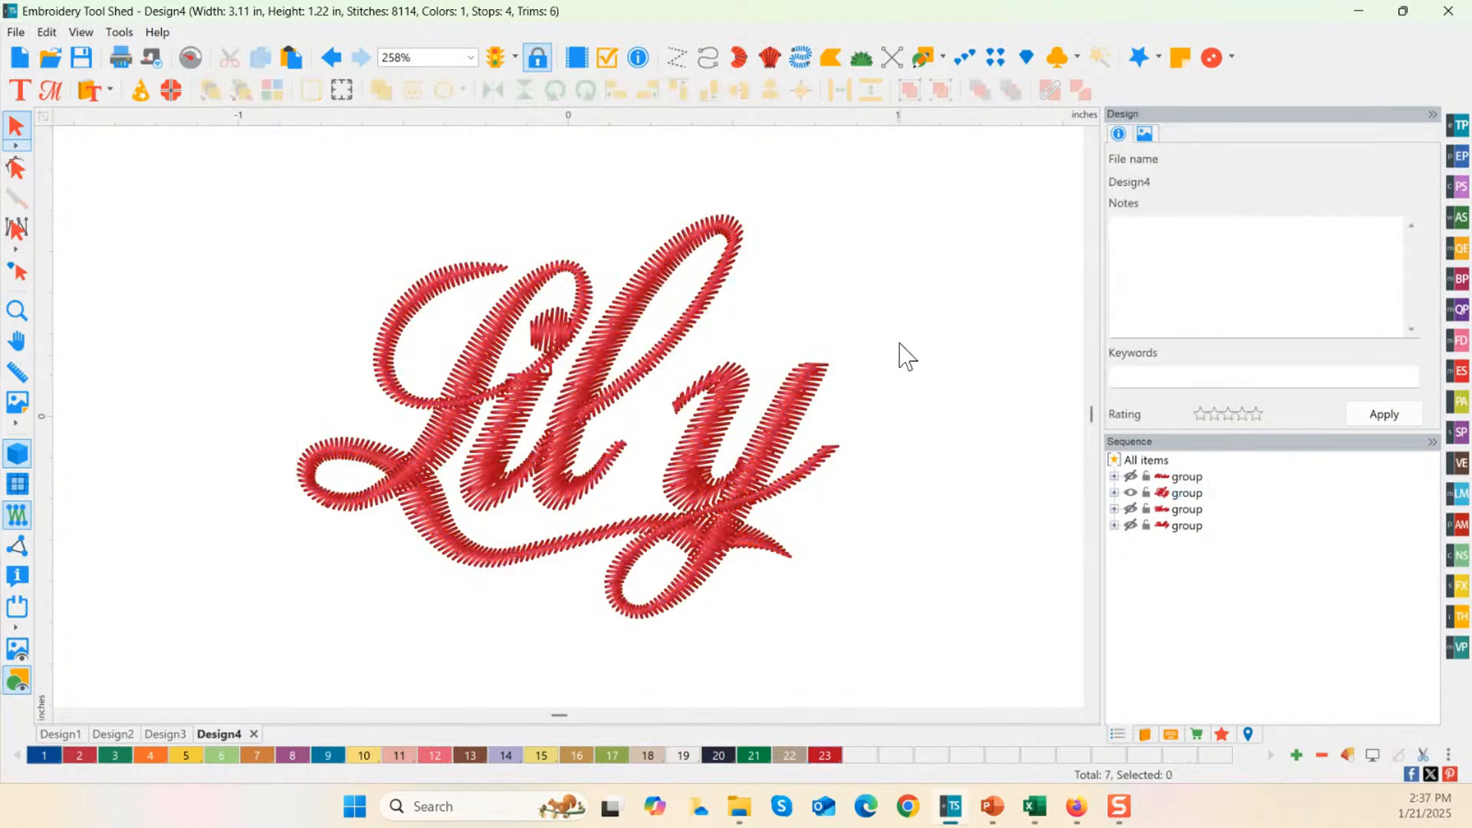
click(750, 371)
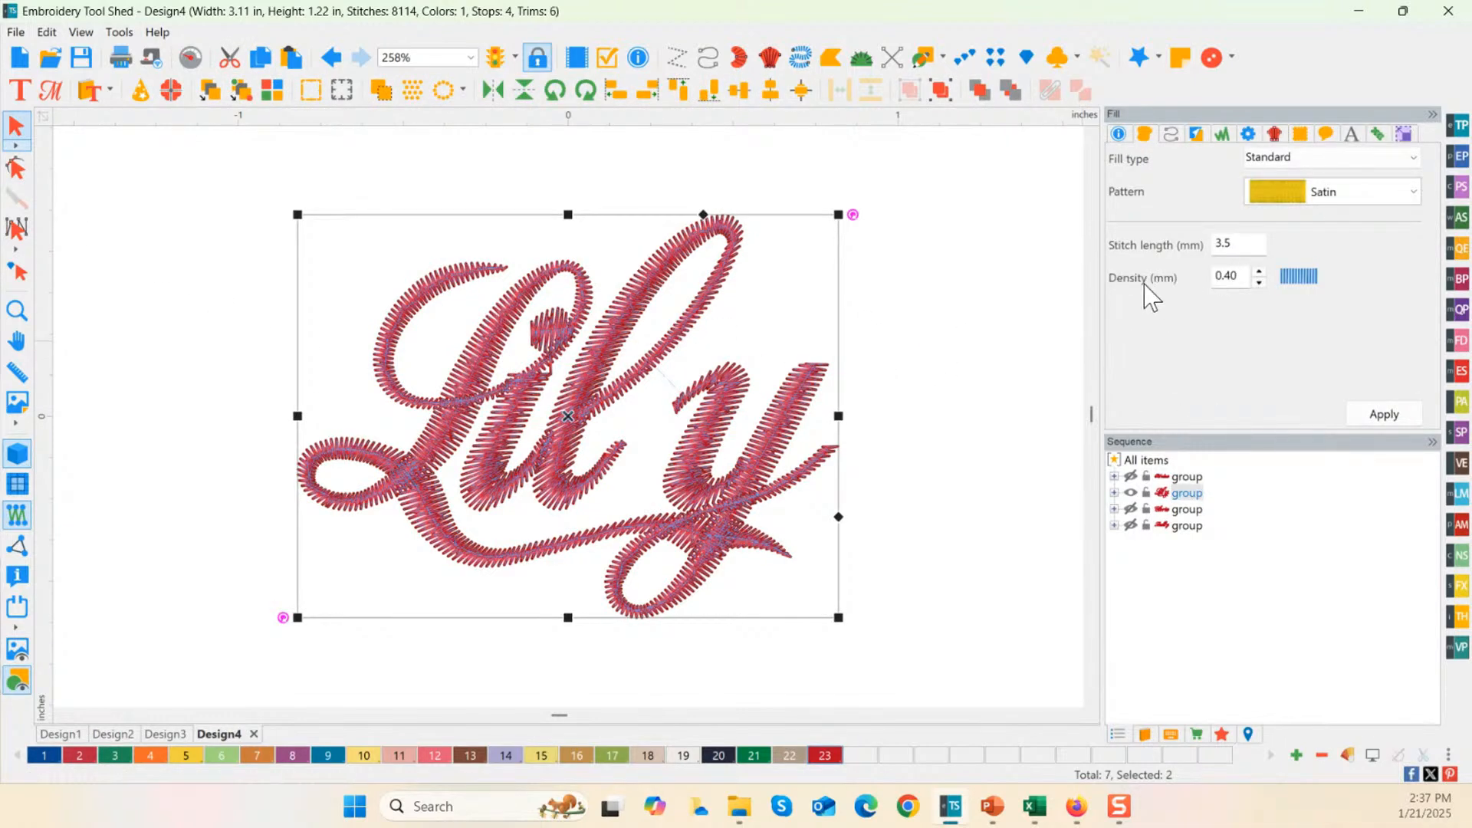
Step: Show the first three lettering groups together and delete the second and third names
click(1129, 494)
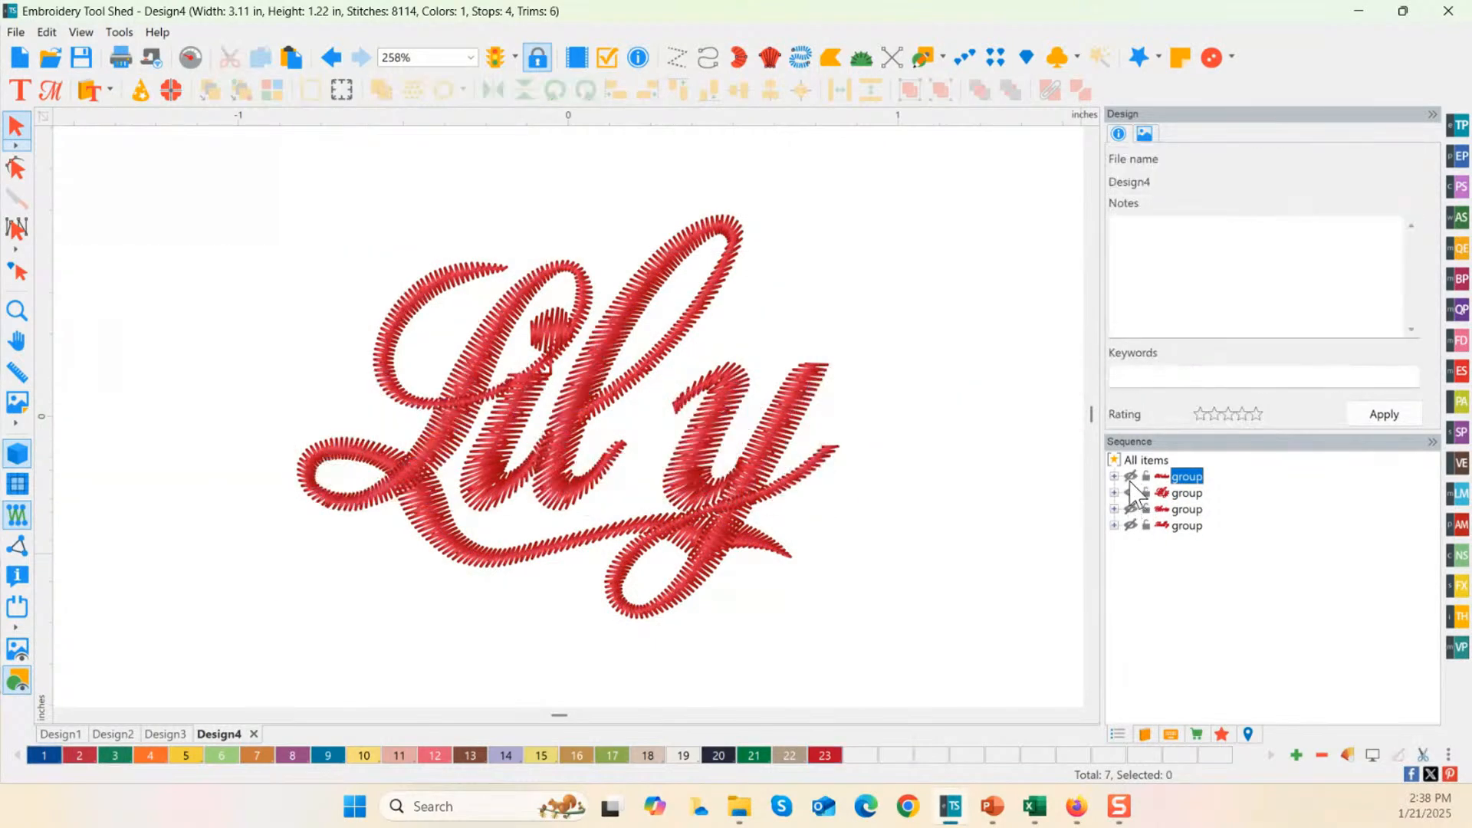
click(1131, 509)
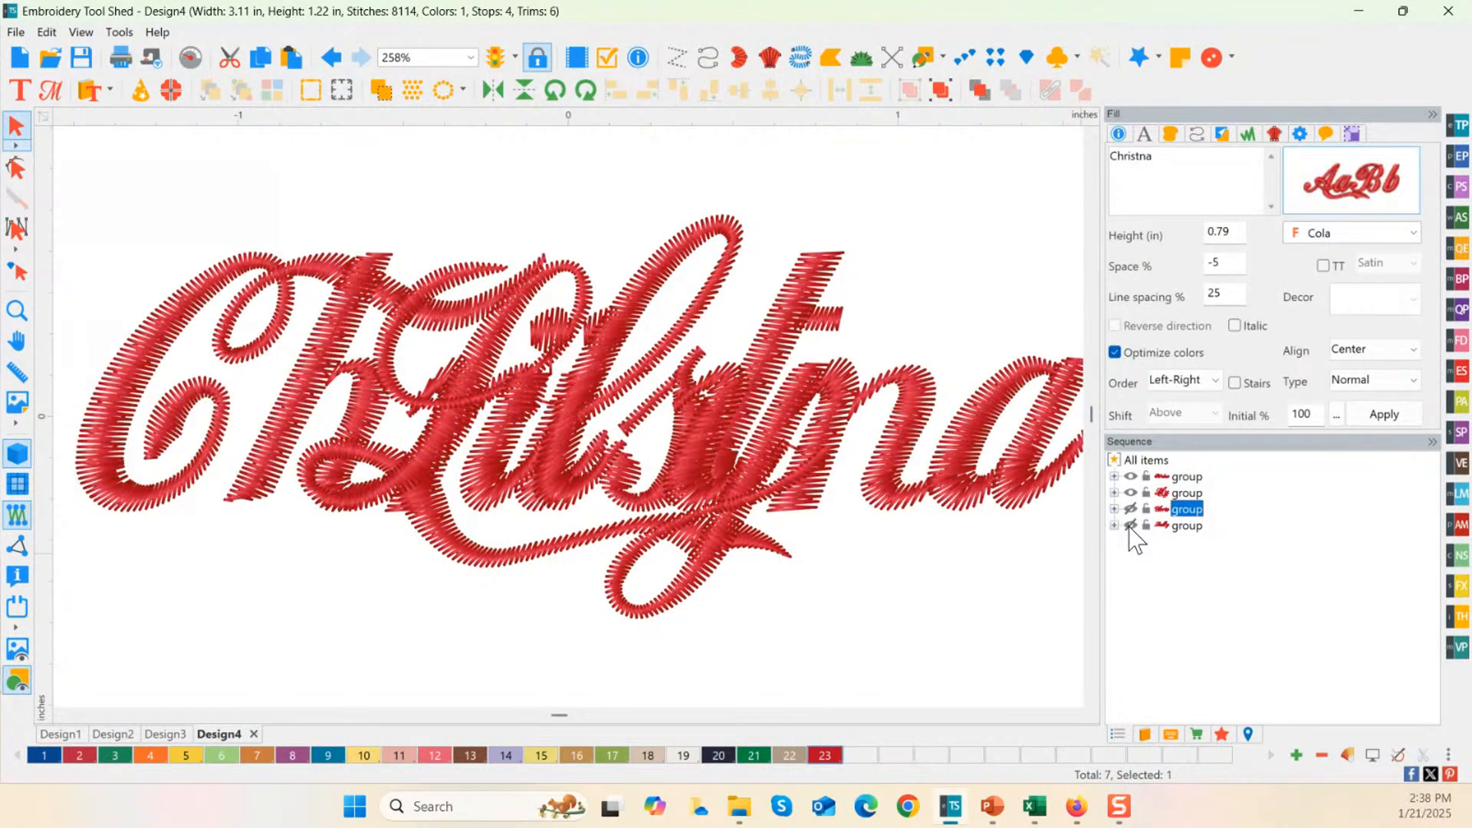
click(1131, 526)
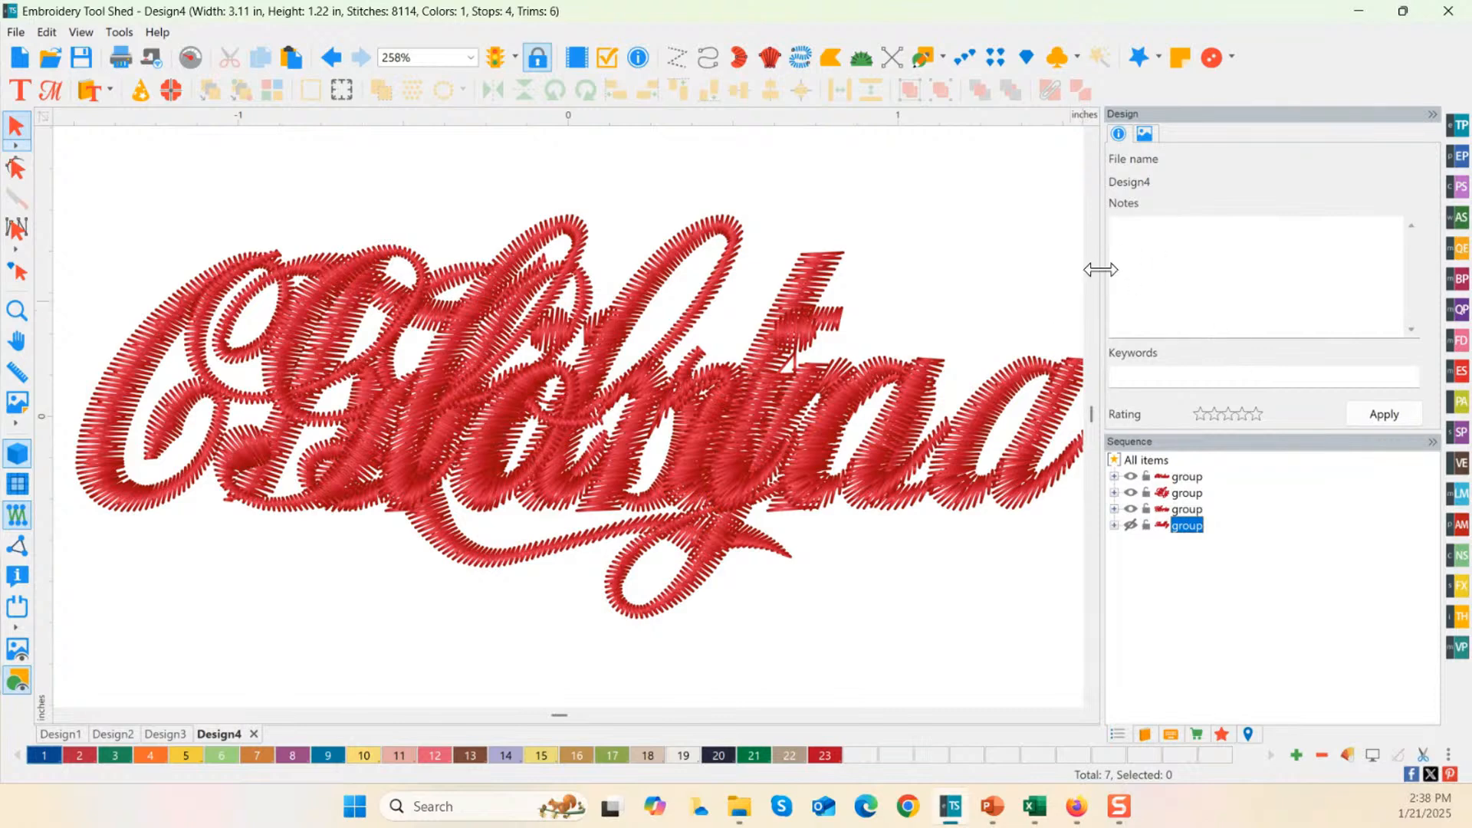
click(495, 463)
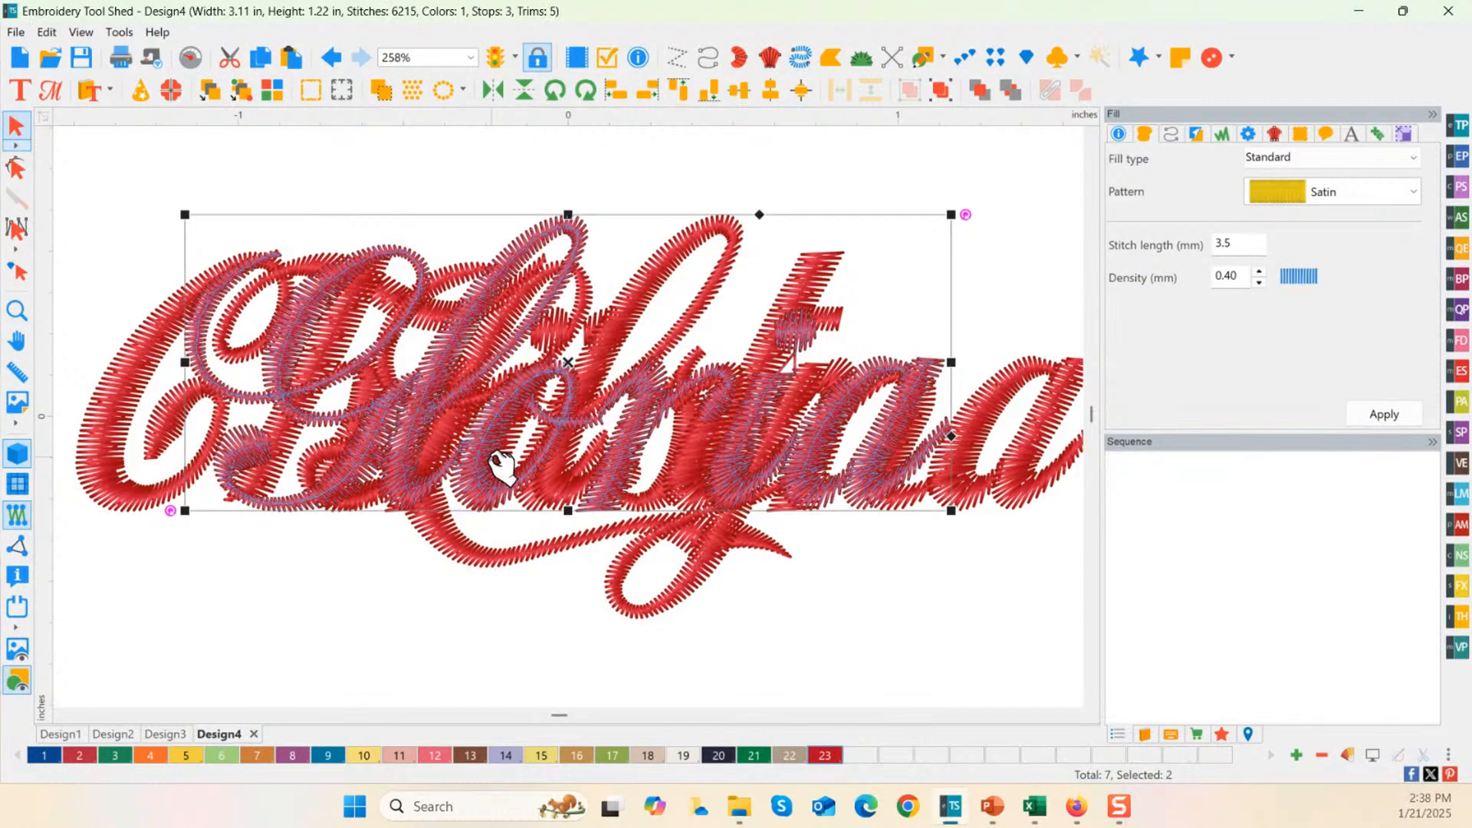
key(Delete)
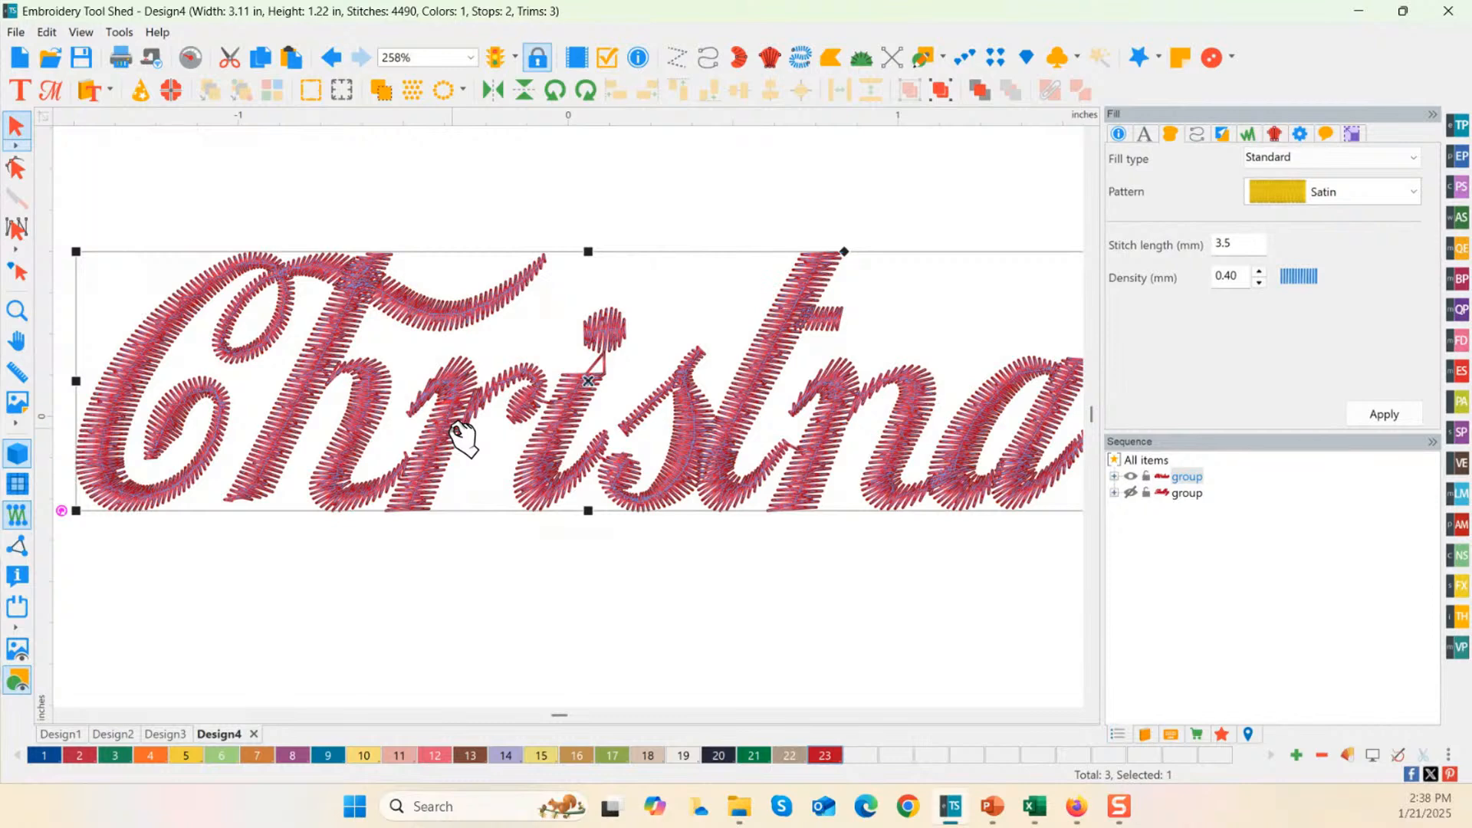
Step: Adjust the remaining visible name's letter spacing, tightening the h–r and i–s gaps and widening the s–t and n–a gaps
click(20, 90)
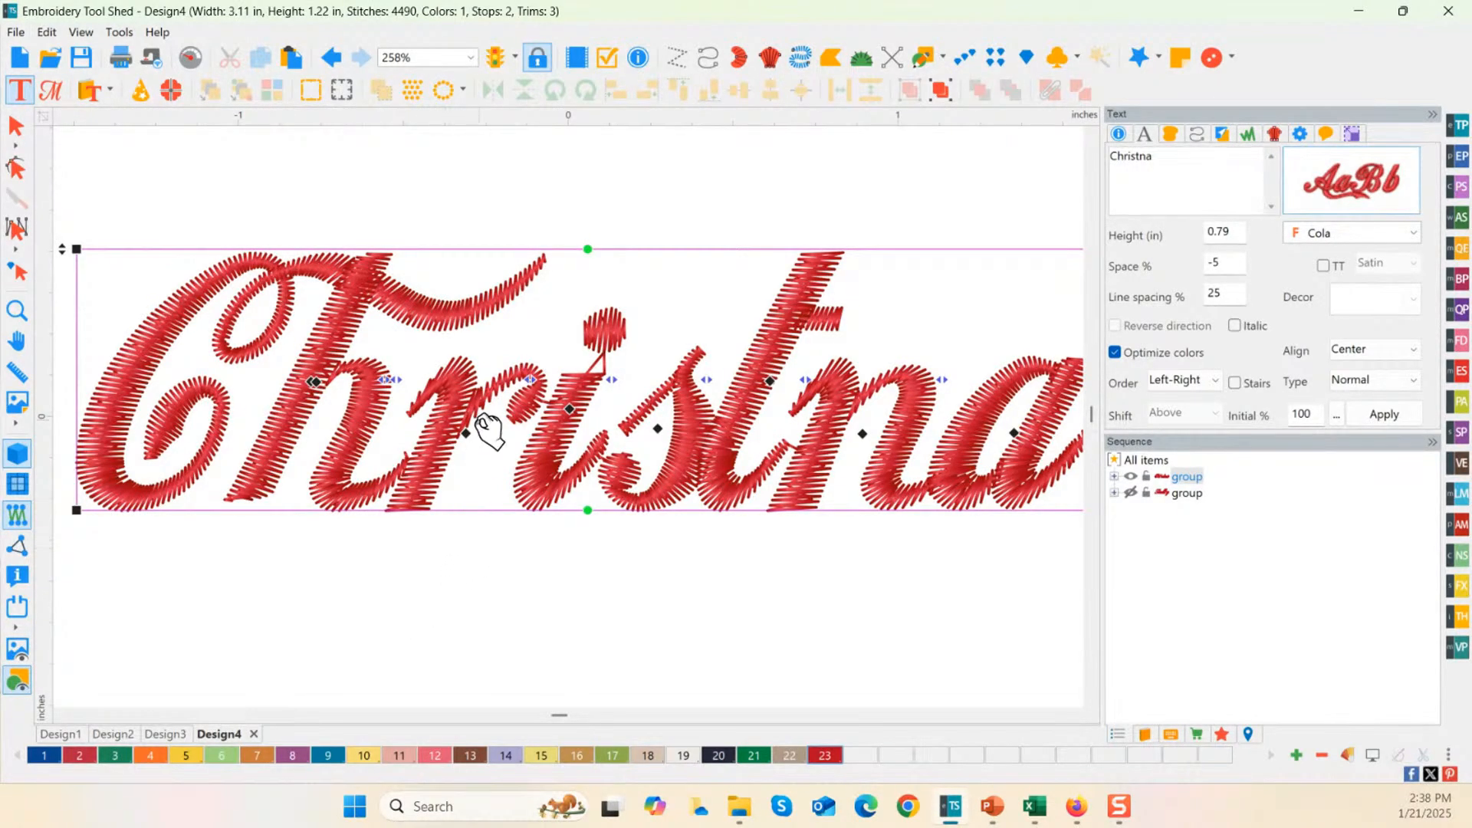
drag(399, 380, 417, 384)
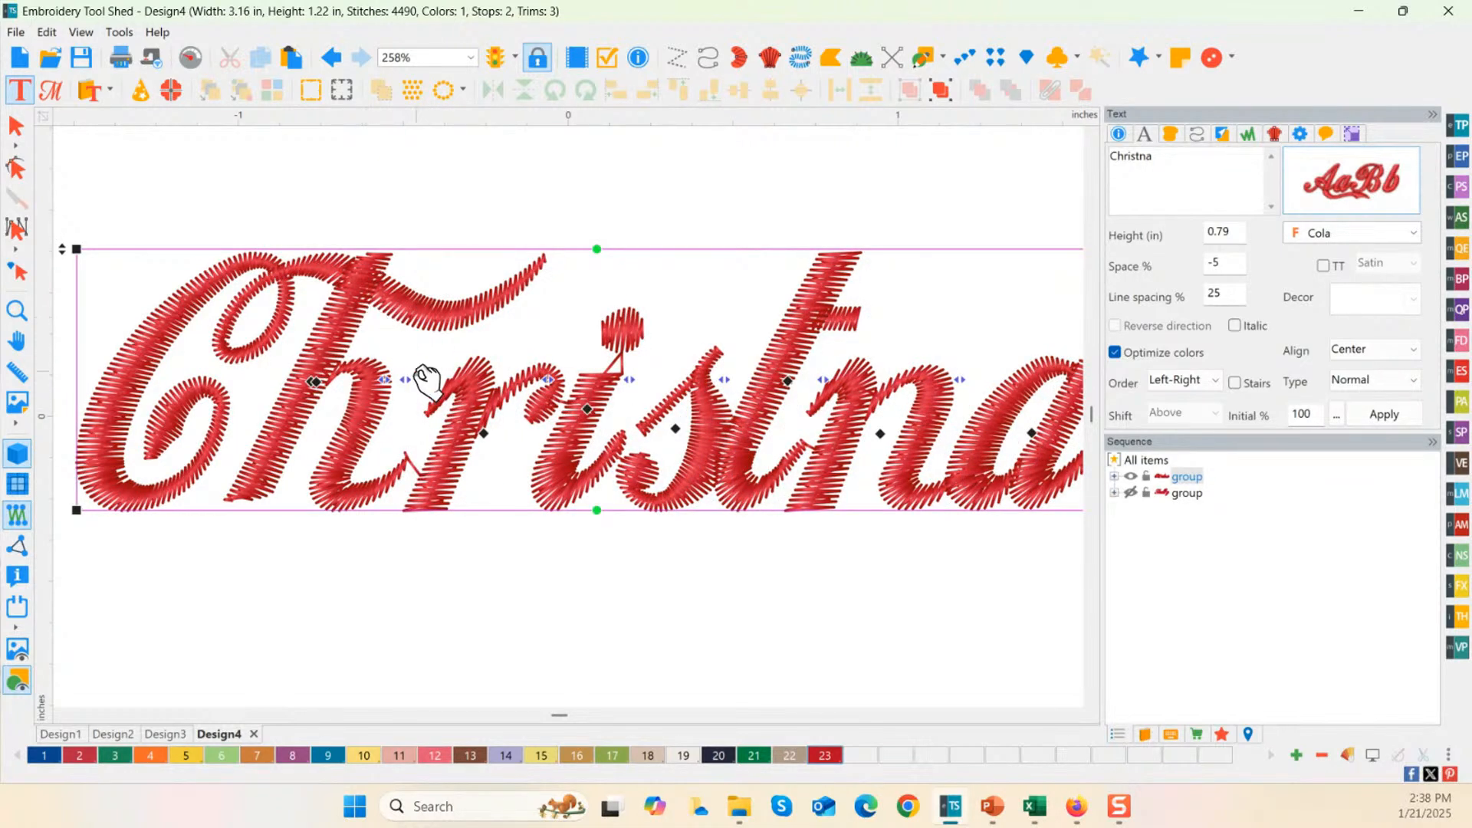
drag(405, 380, 387, 384)
drag(613, 378, 603, 380)
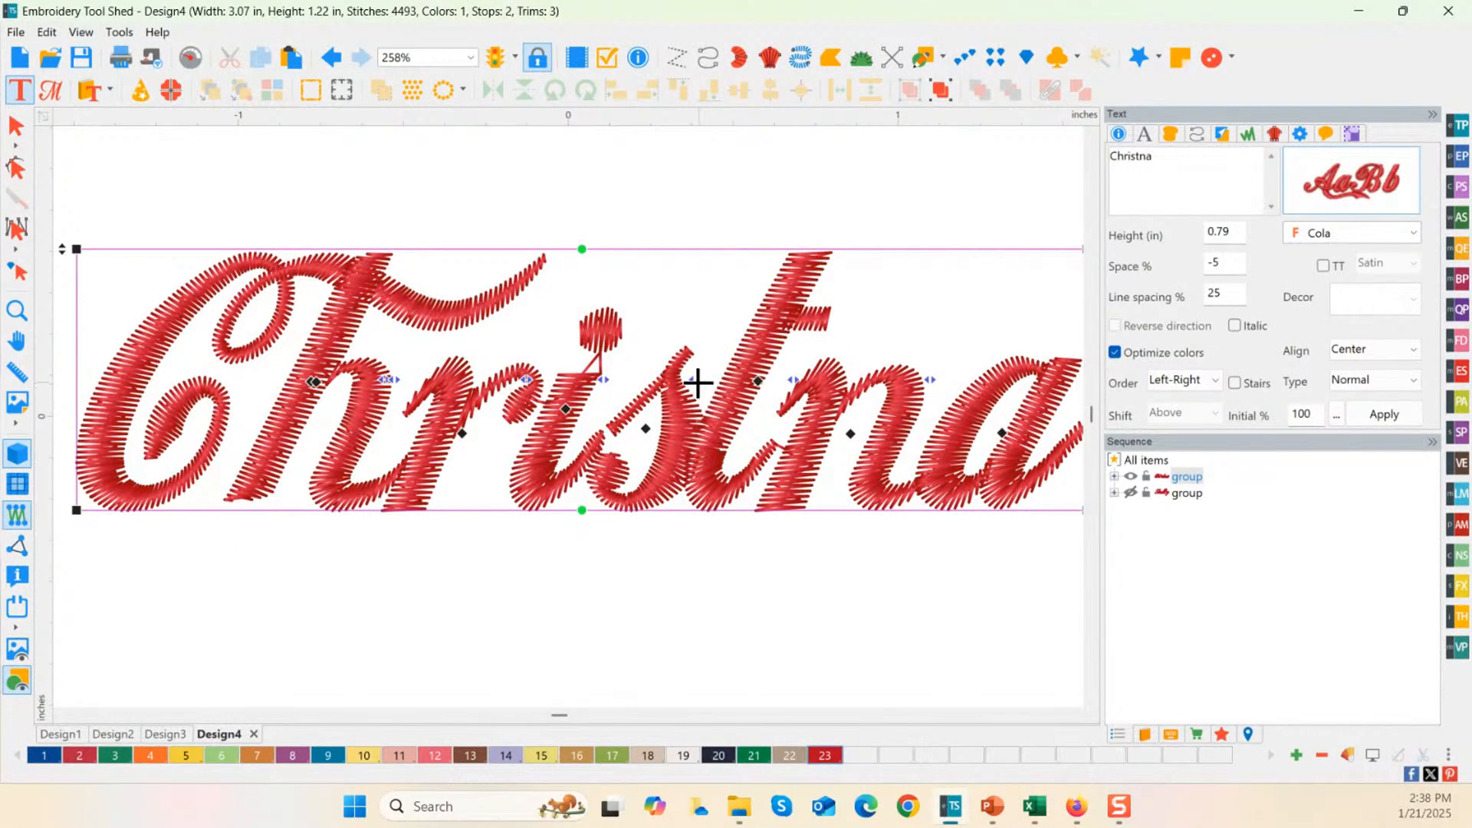
drag(699, 384, 714, 384)
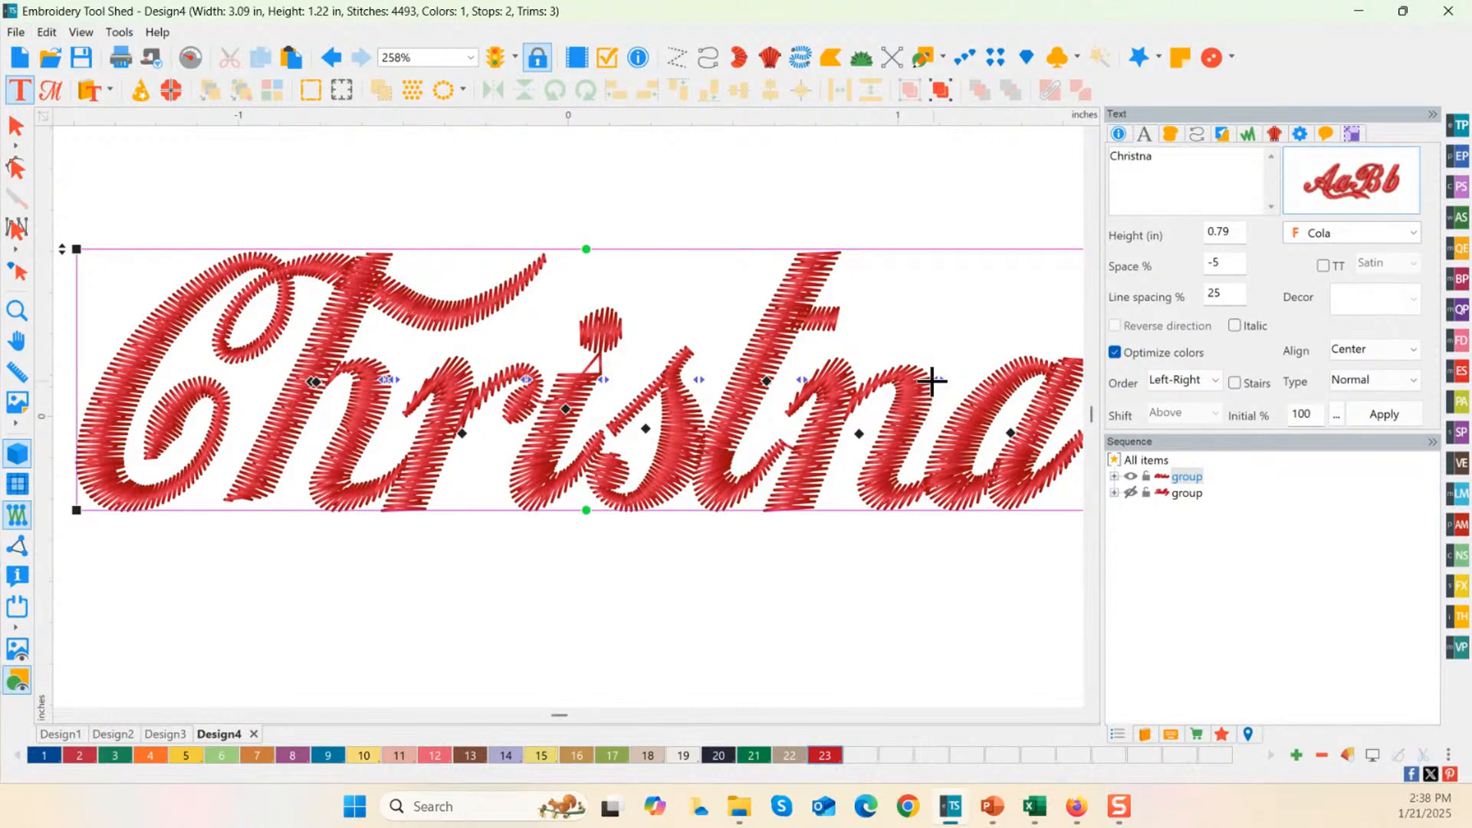
drag(932, 381, 972, 384)
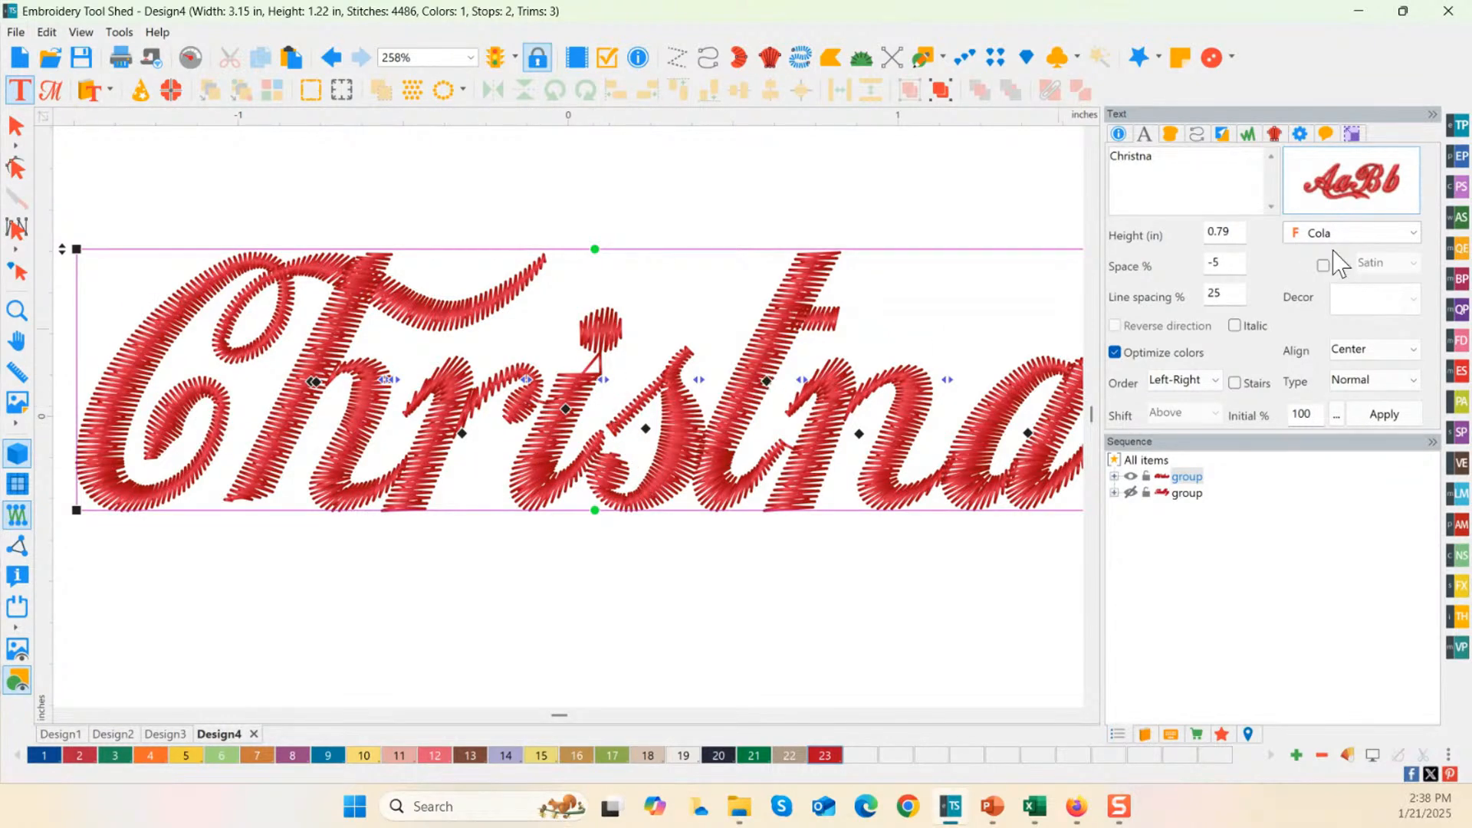
Step: Change the name's font from the font catalog to Com_Masbro
click(1330, 195)
click(860, 631)
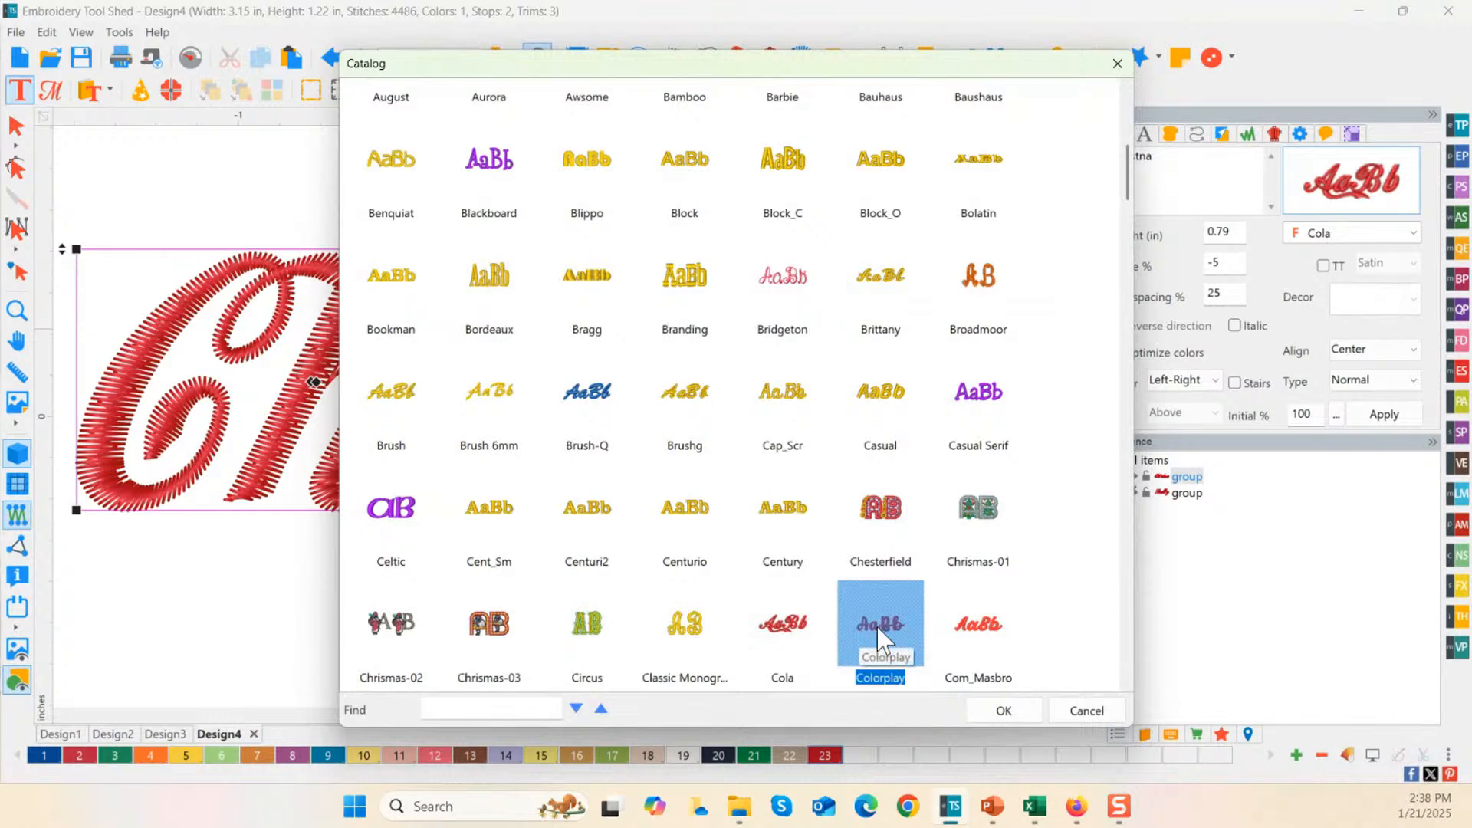
double_click(985, 620)
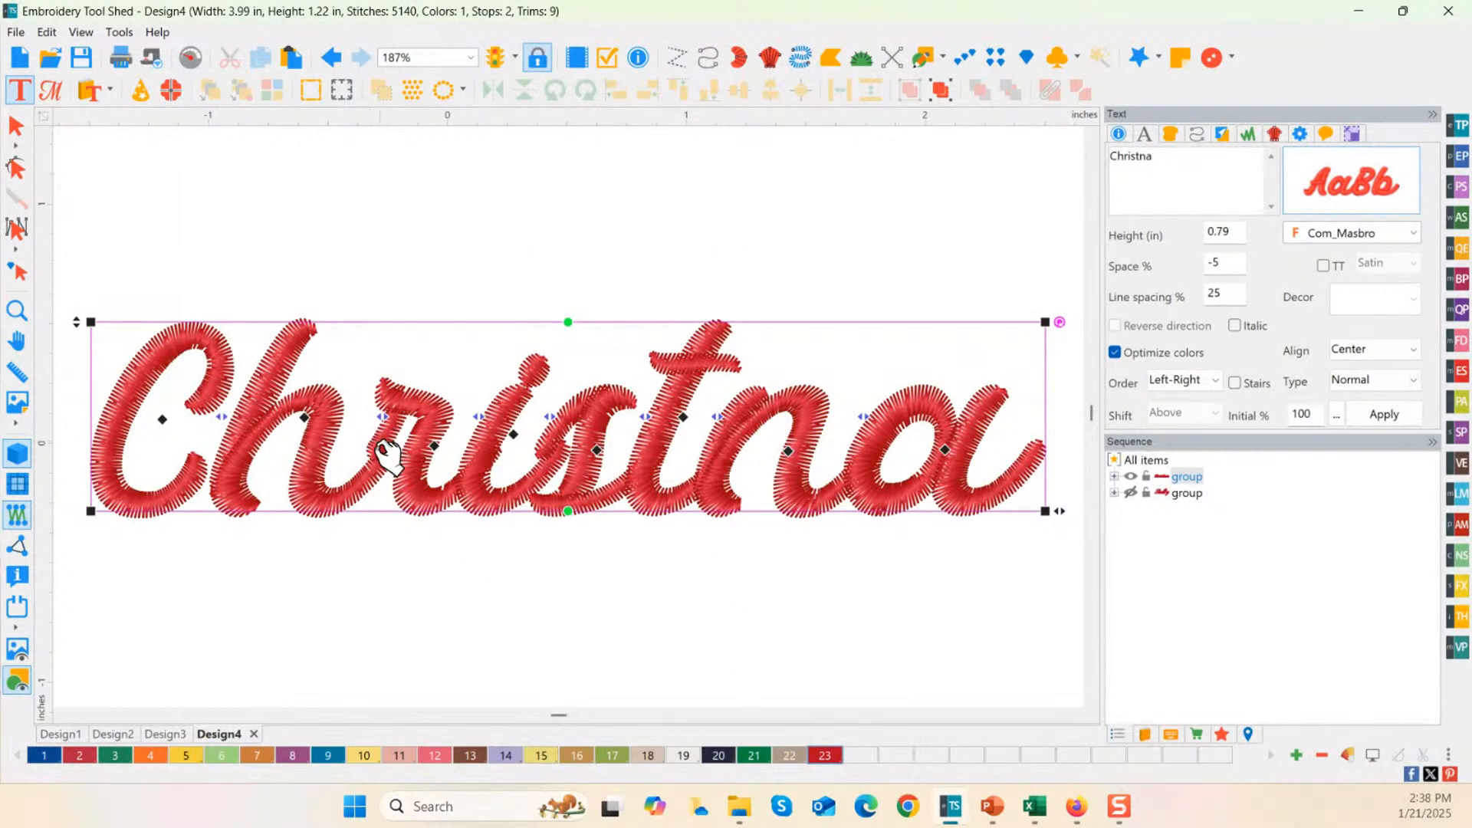
Step: Widen the h–r and i–s gaps in the Com_Masbro lettering, then deselect it
drag(384, 419, 565, 417)
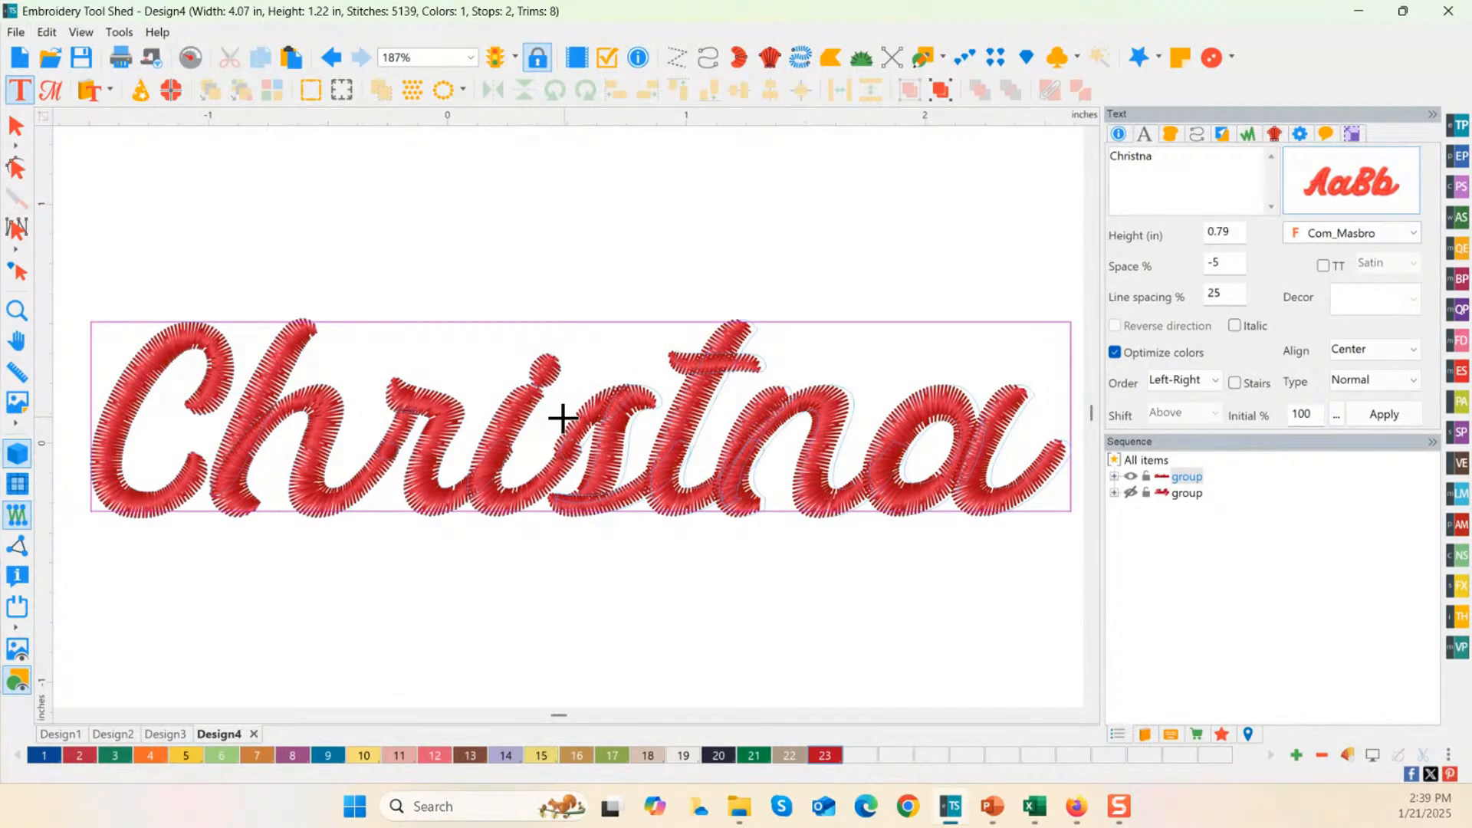
click(618, 621)
double_click(19, 315)
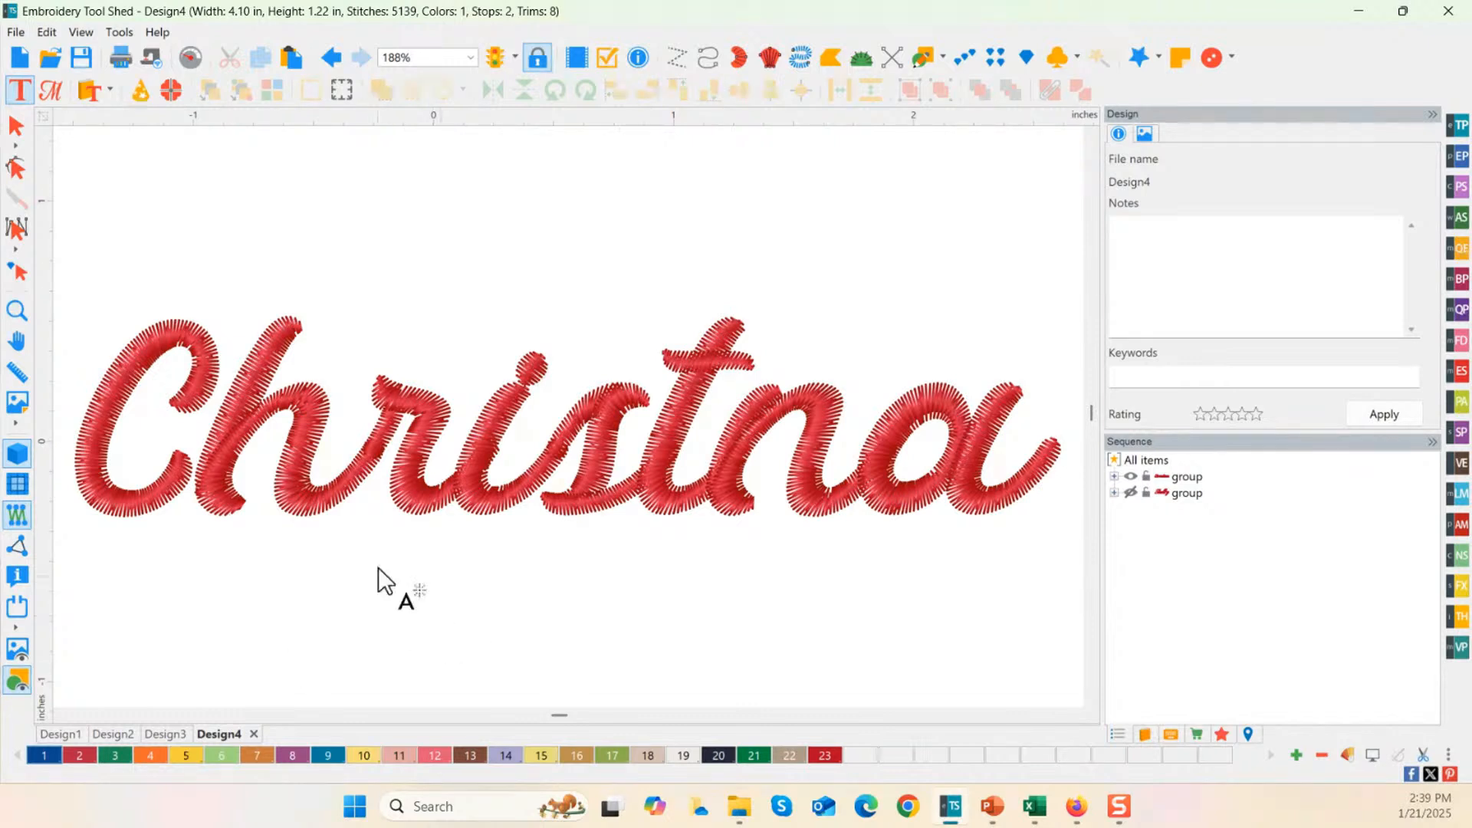
click(24, 315)
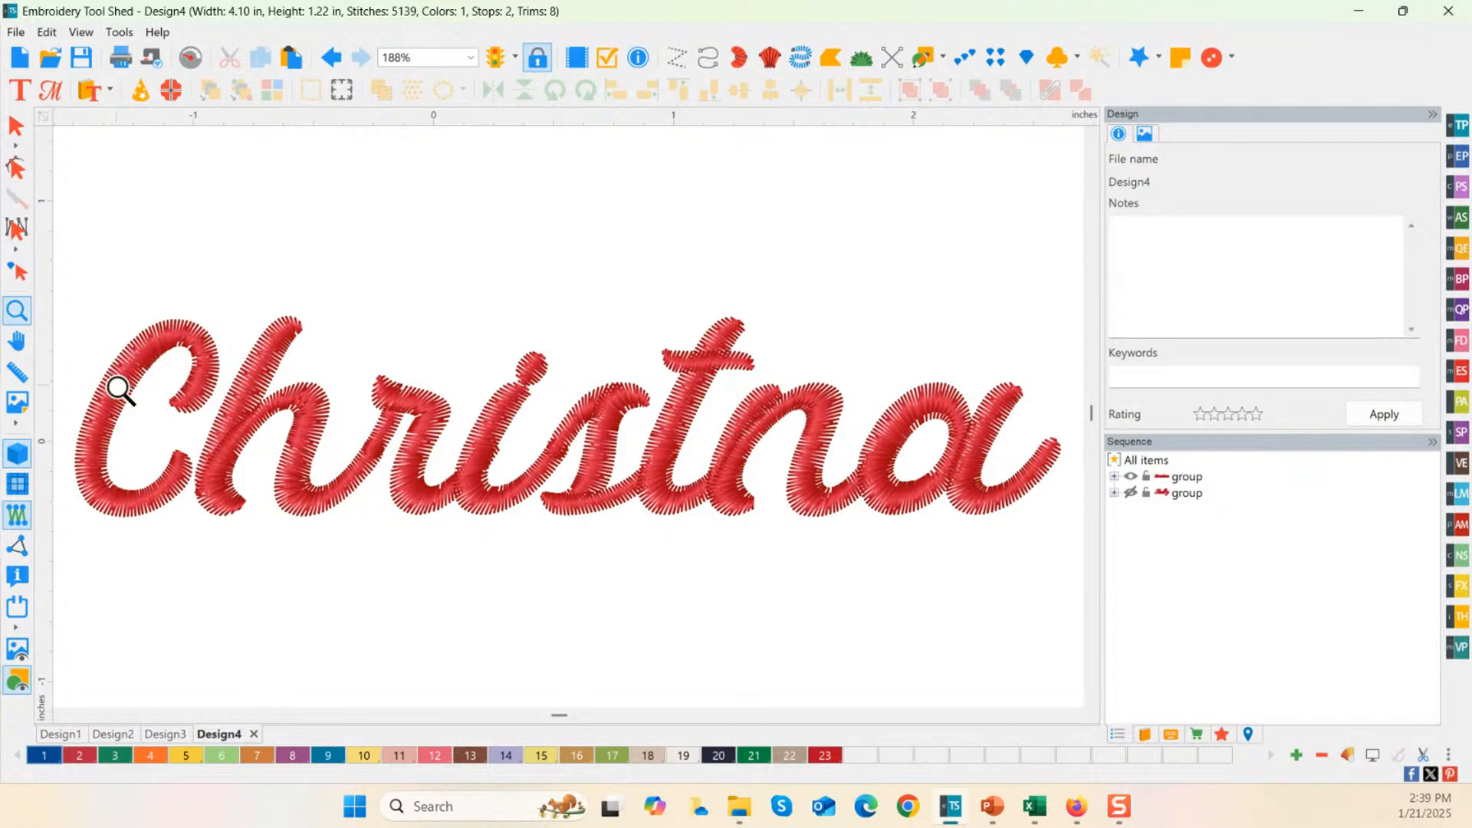
click(21, 308)
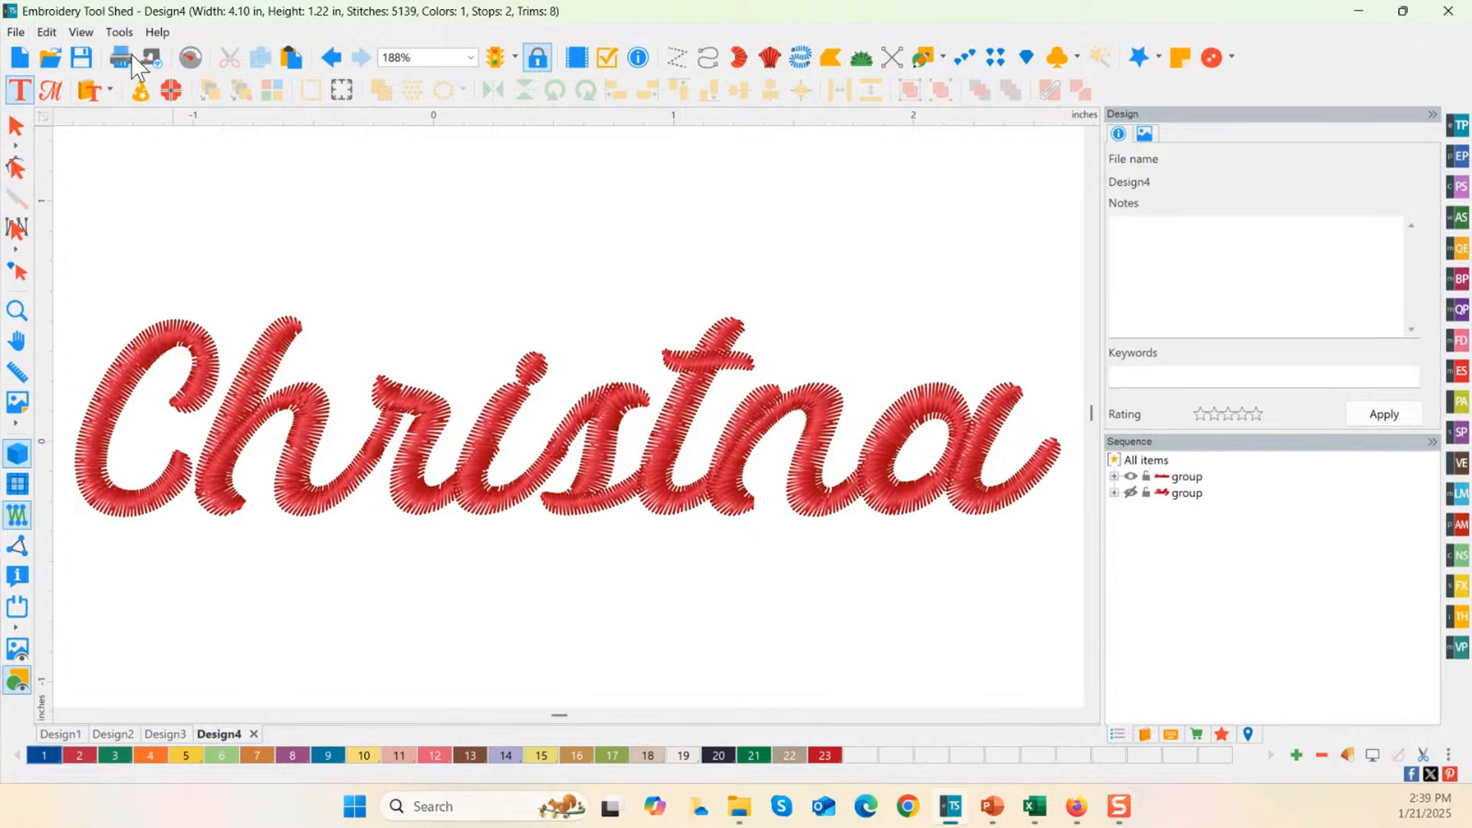
Step: Insert the crossed hockey sticks and puck from the Charms catalog, and move the name below it
click(90, 91)
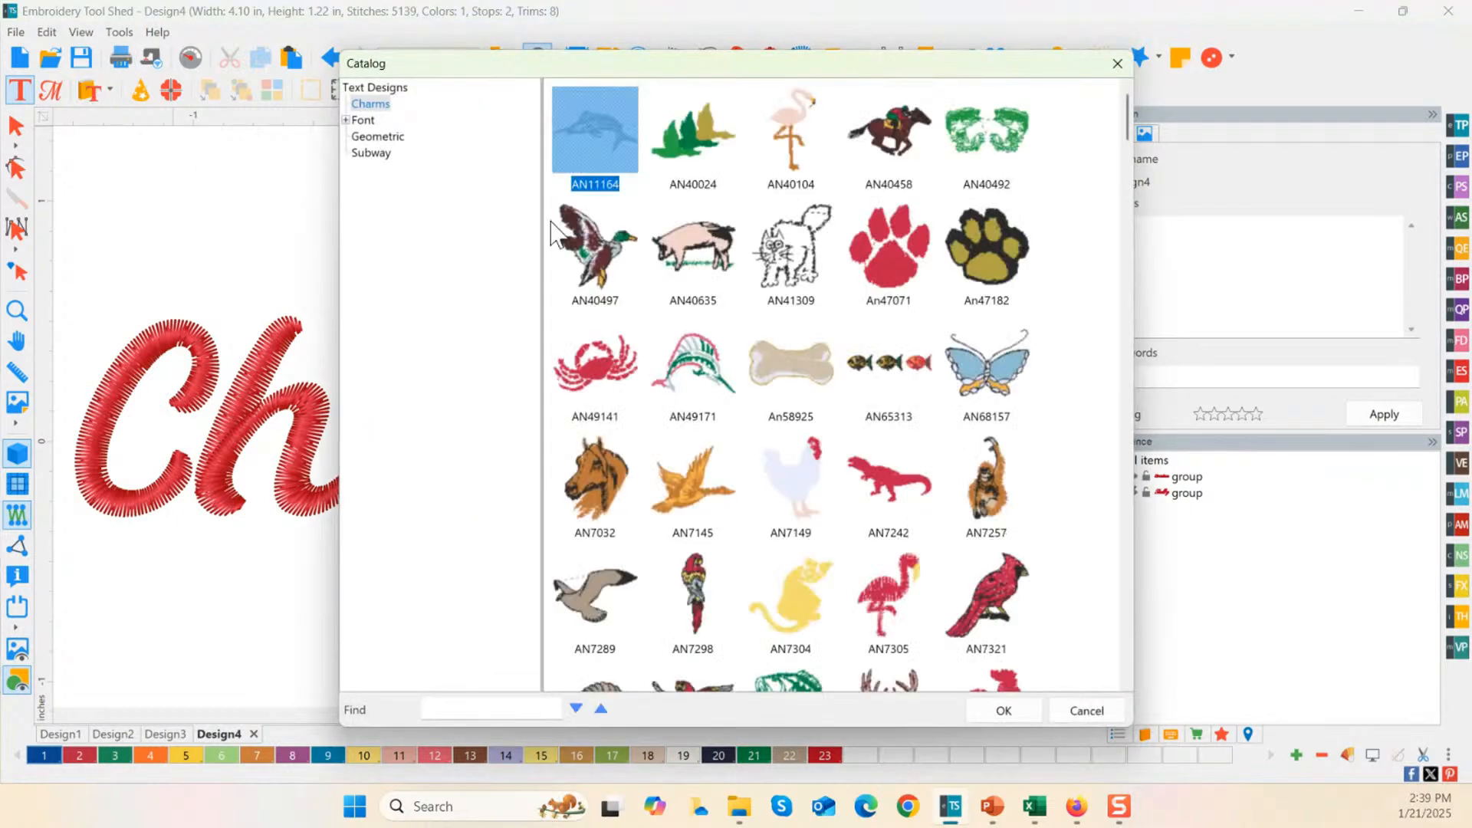
drag(1119, 208, 1134, 626)
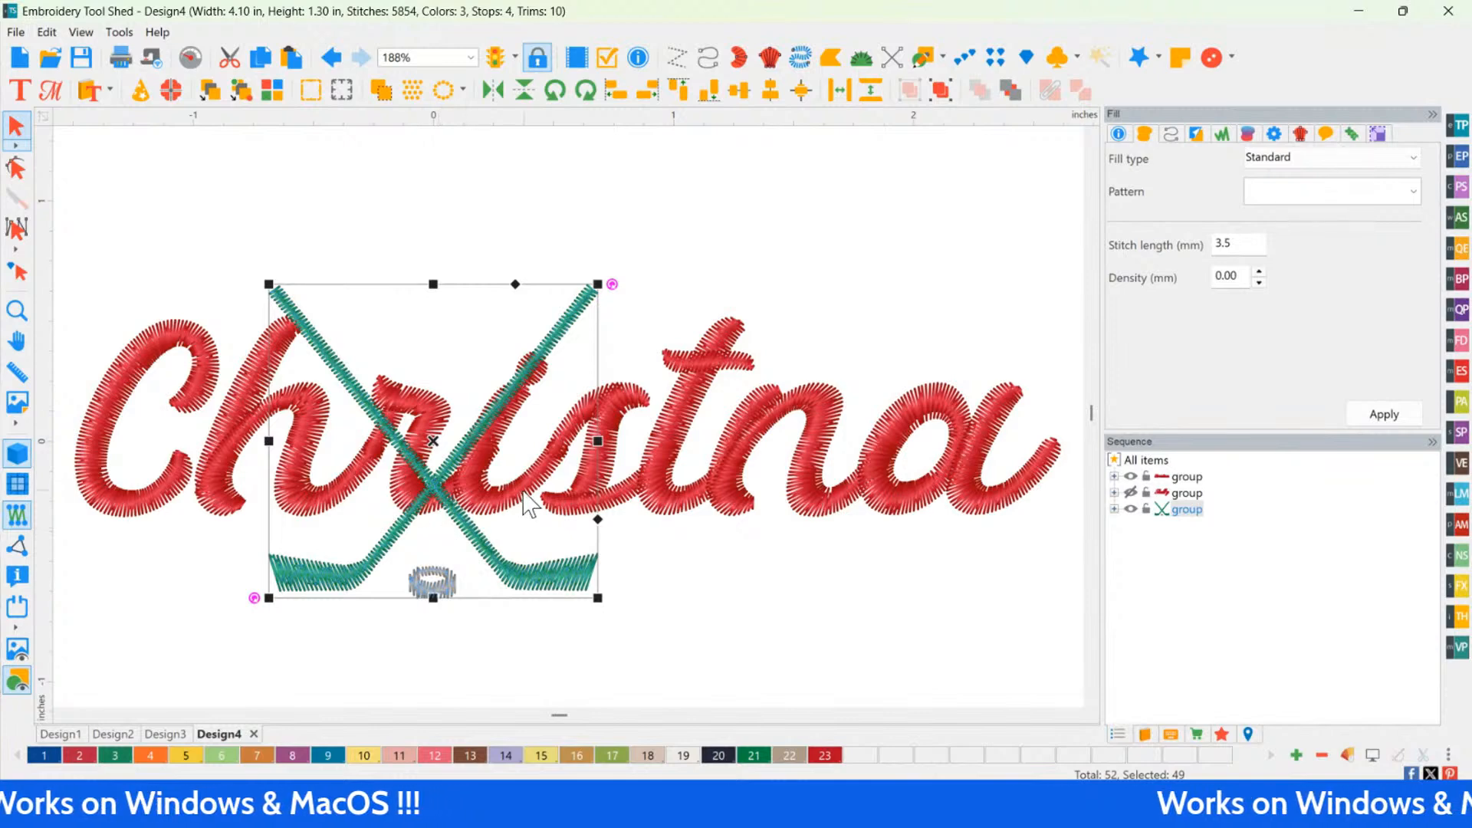
click(525, 497)
drag(526, 497, 511, 753)
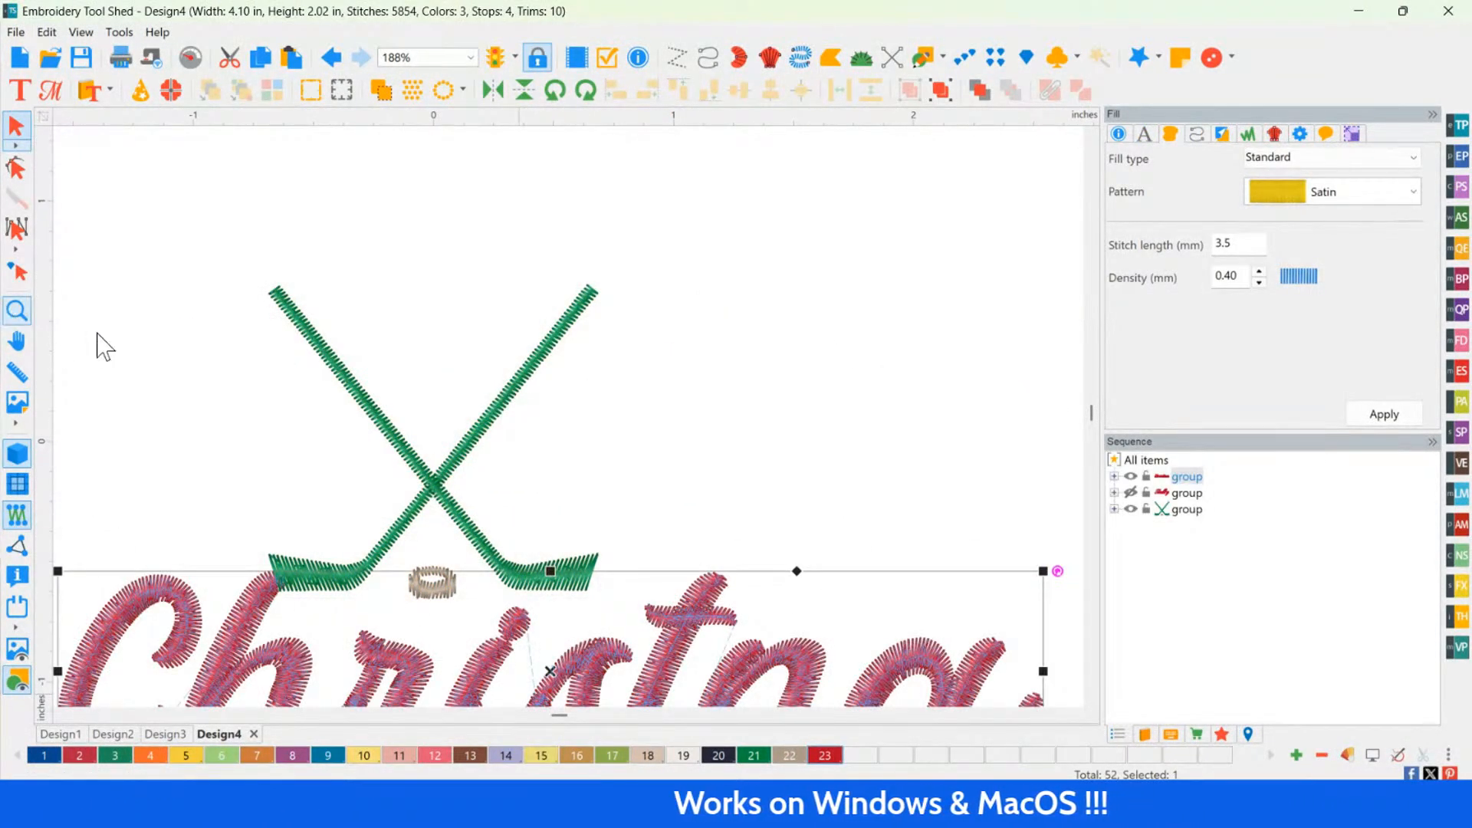
drag(546, 624, 494, 586)
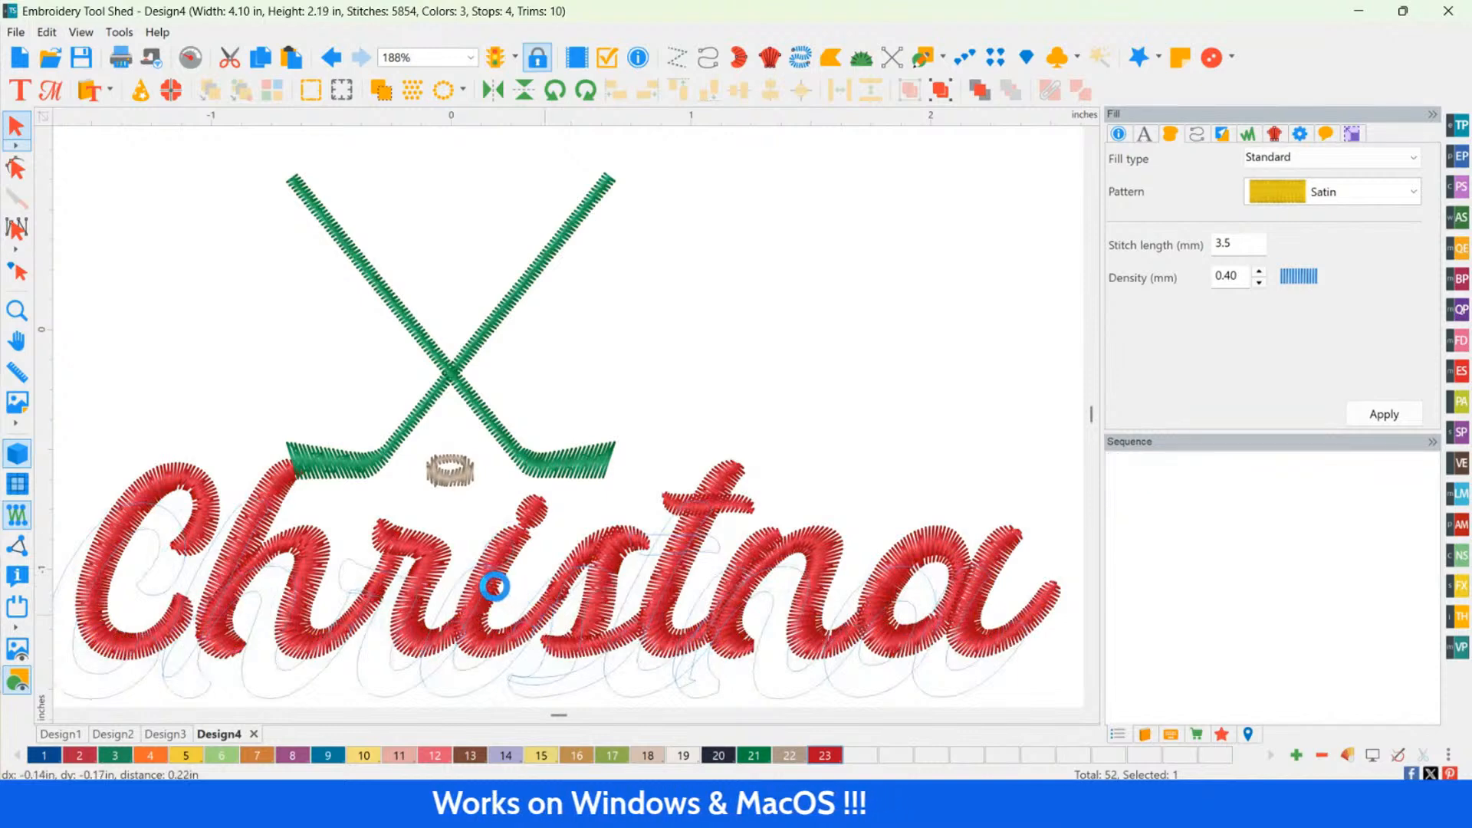
click(476, 404)
ctrl+click(481, 597)
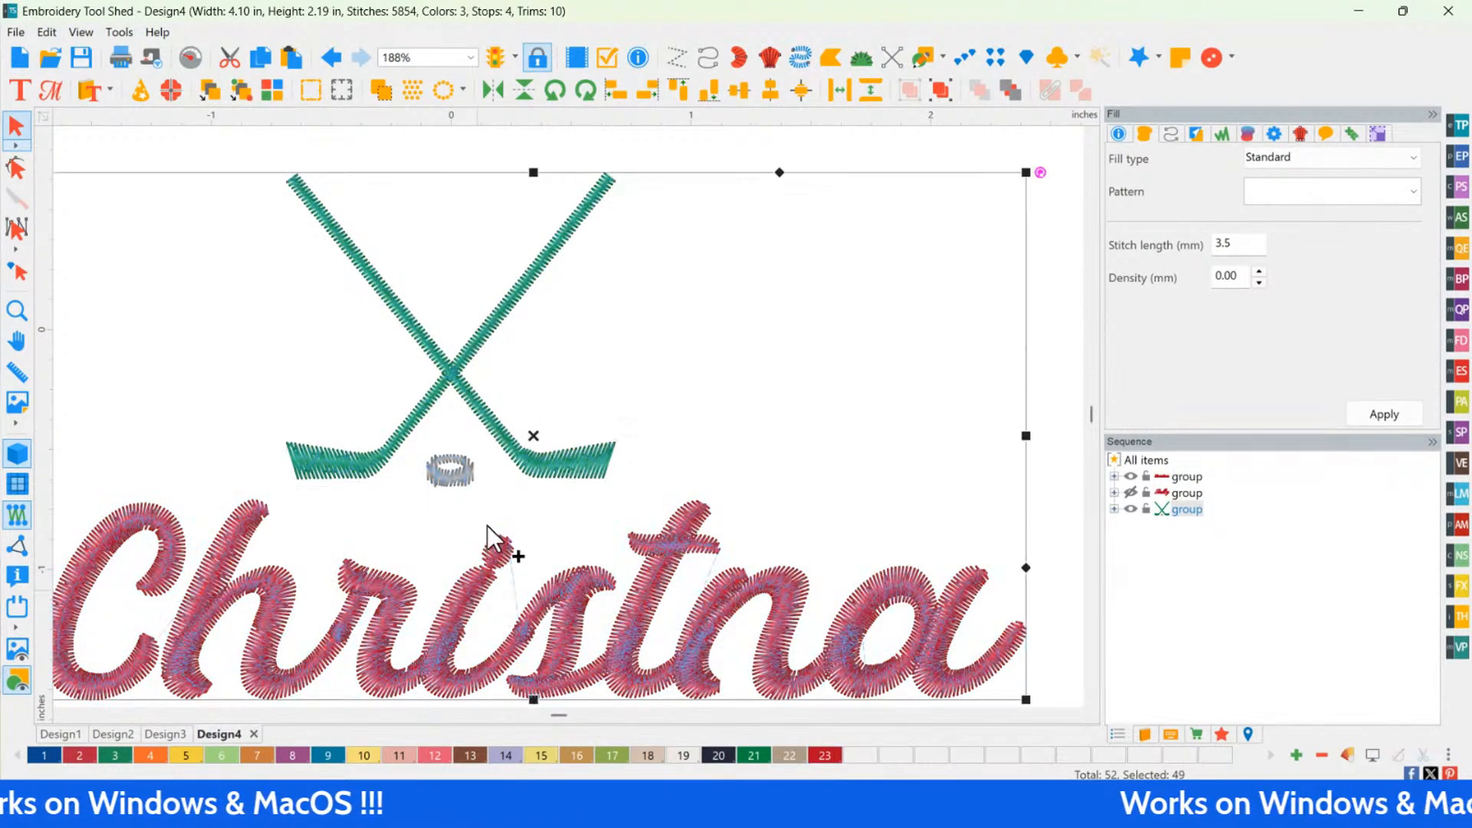
click(621, 374)
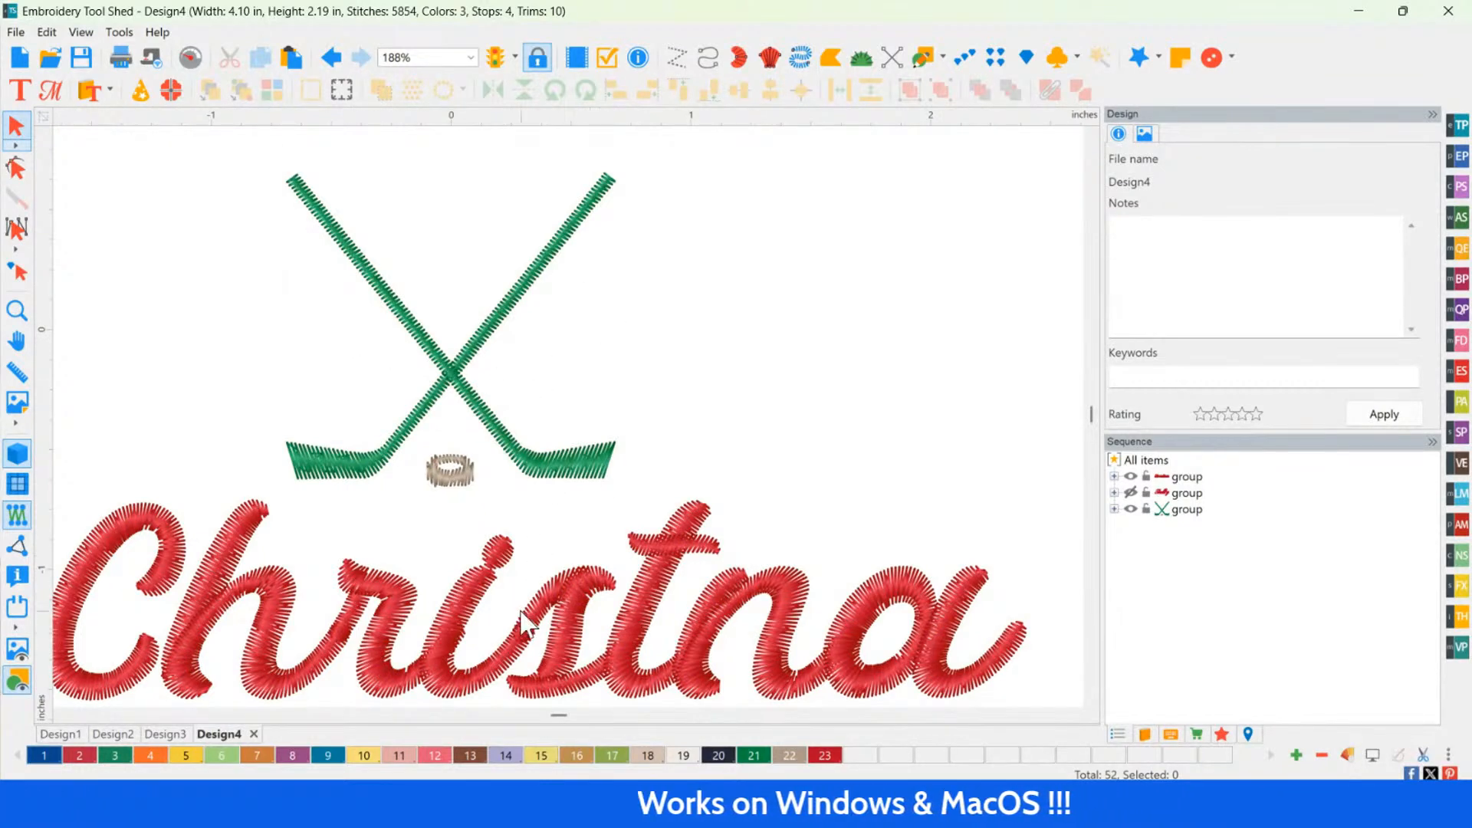
click(509, 568)
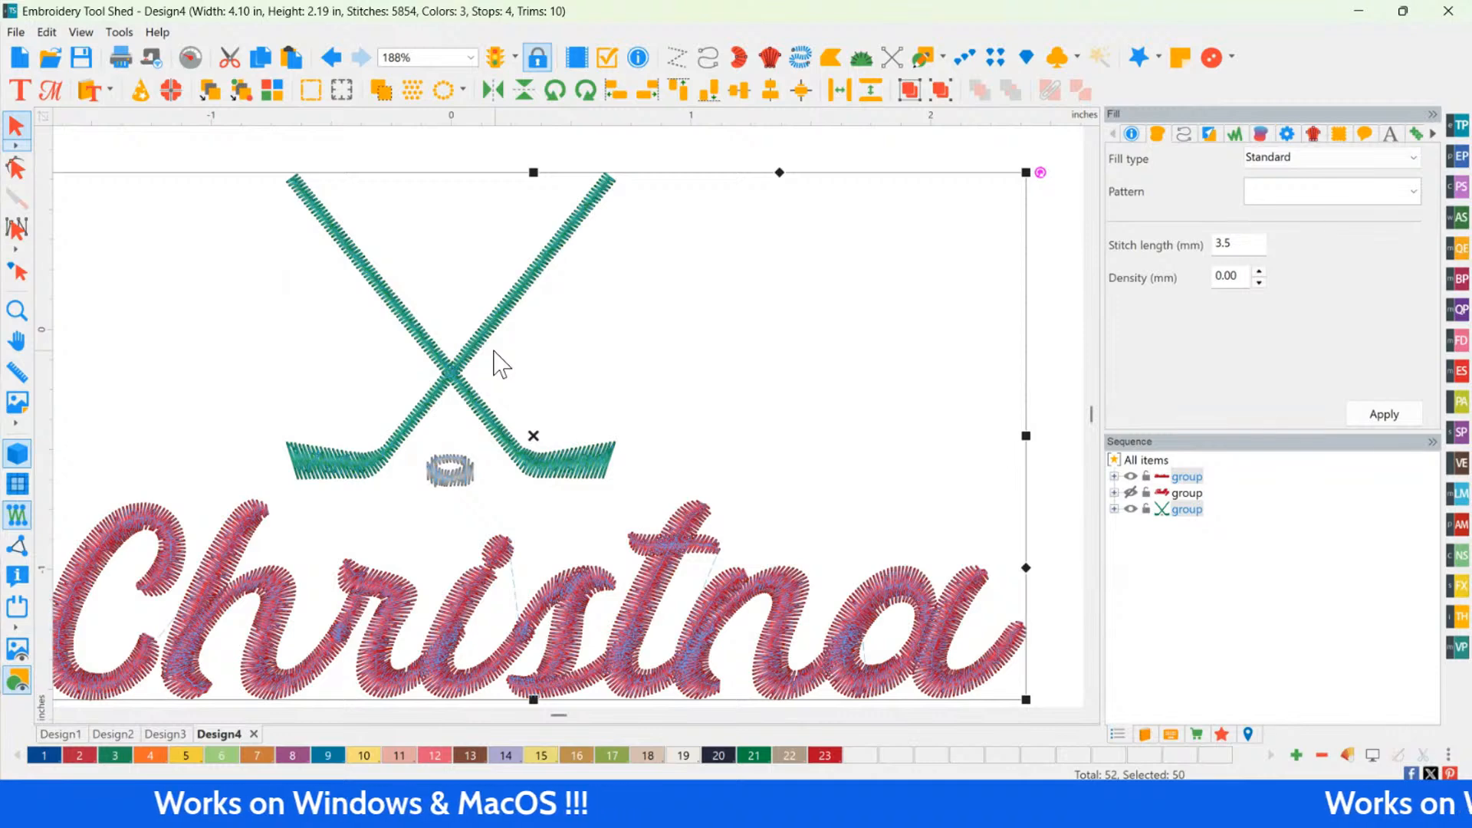
click(1151, 529)
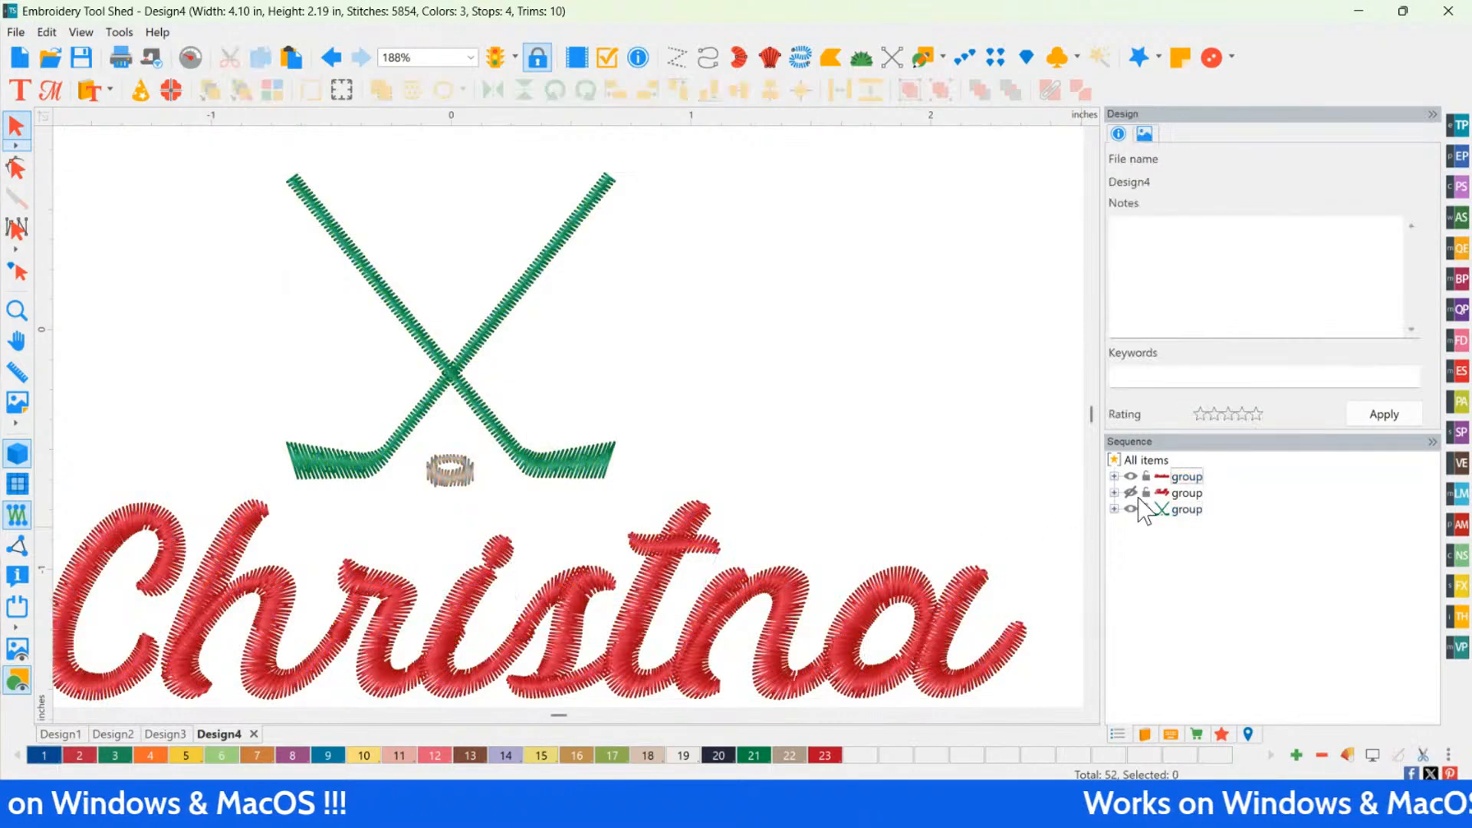
Step: Show the hidden script-lettered name group and delete it from the design
click(1136, 496)
click(1130, 492)
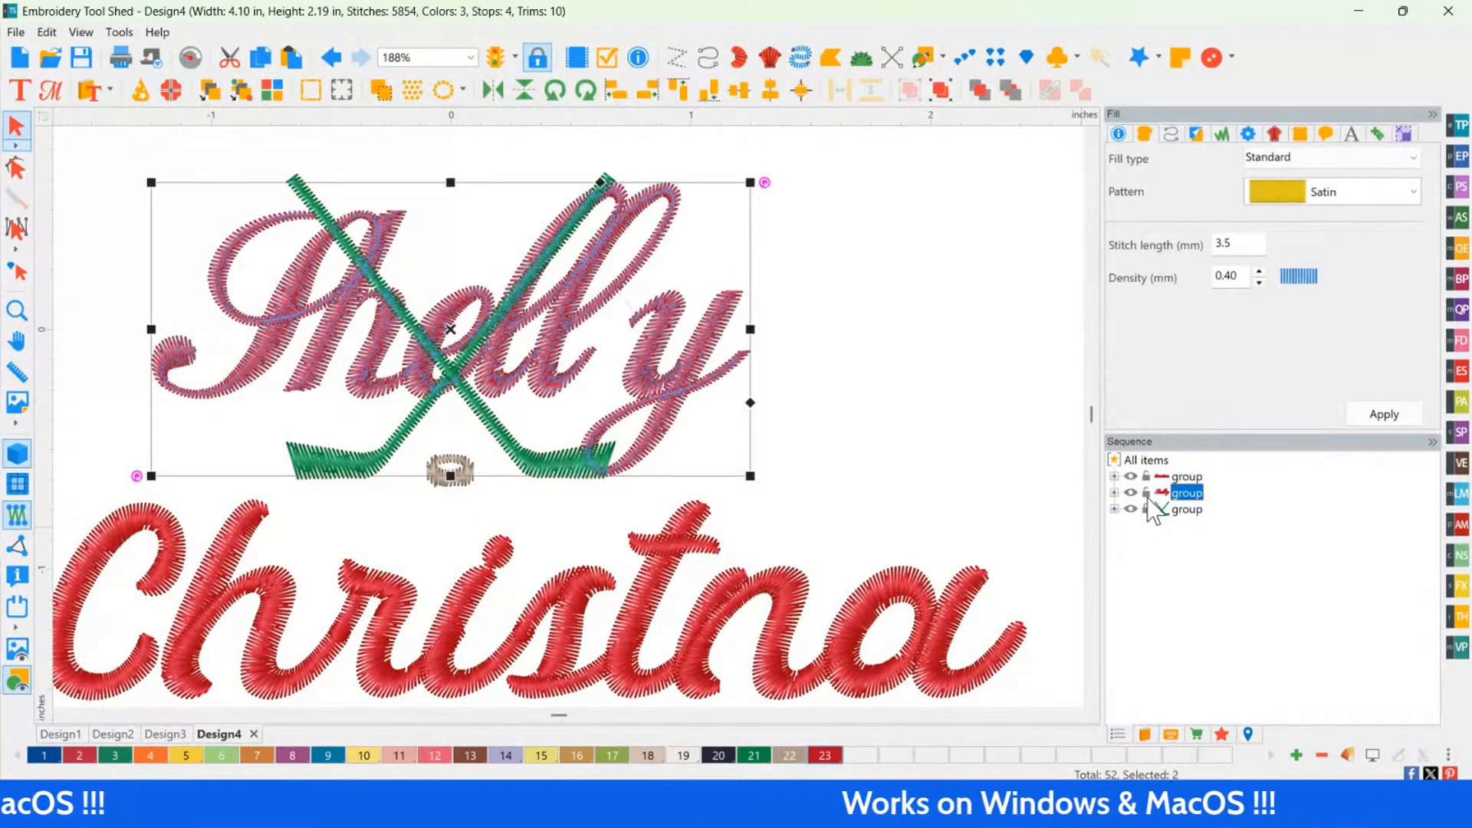
key(Delete)
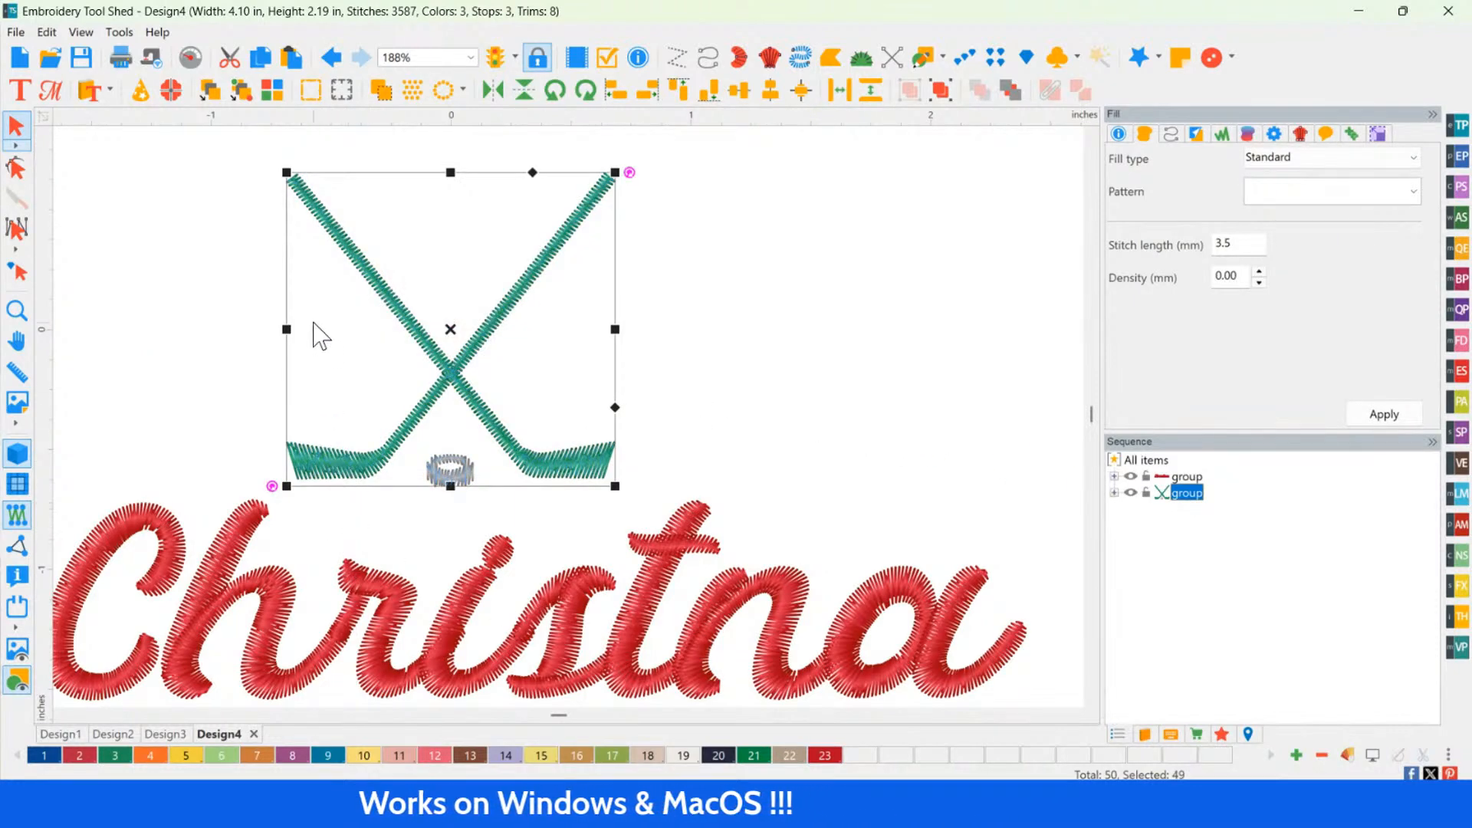
Step: Select the name lettering and the hockey sticks charm together, then open the Name Drops tool
scroll(278, 312, down, 3)
drag(84, 153, 981, 713)
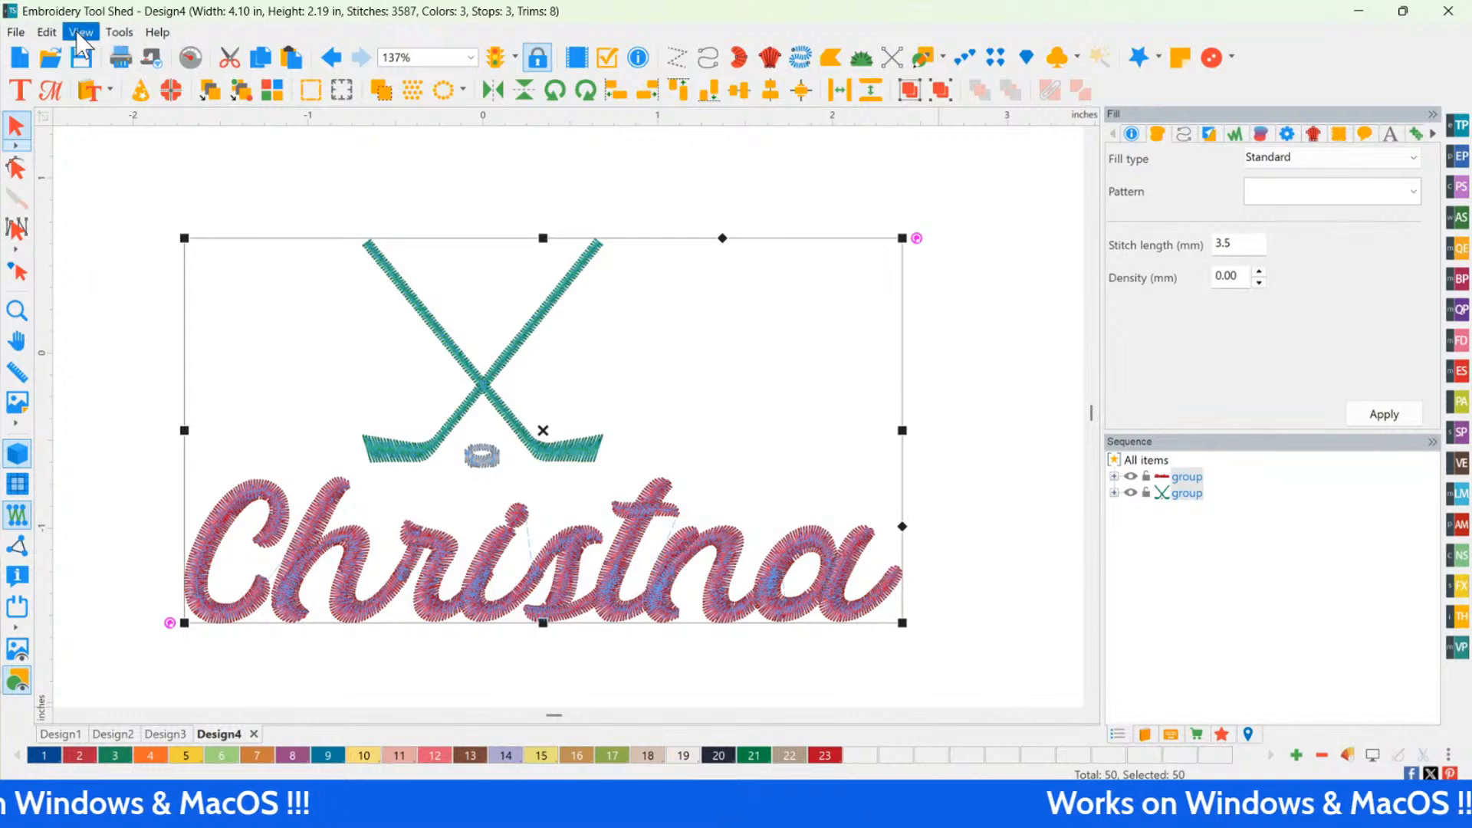
click(112, 33)
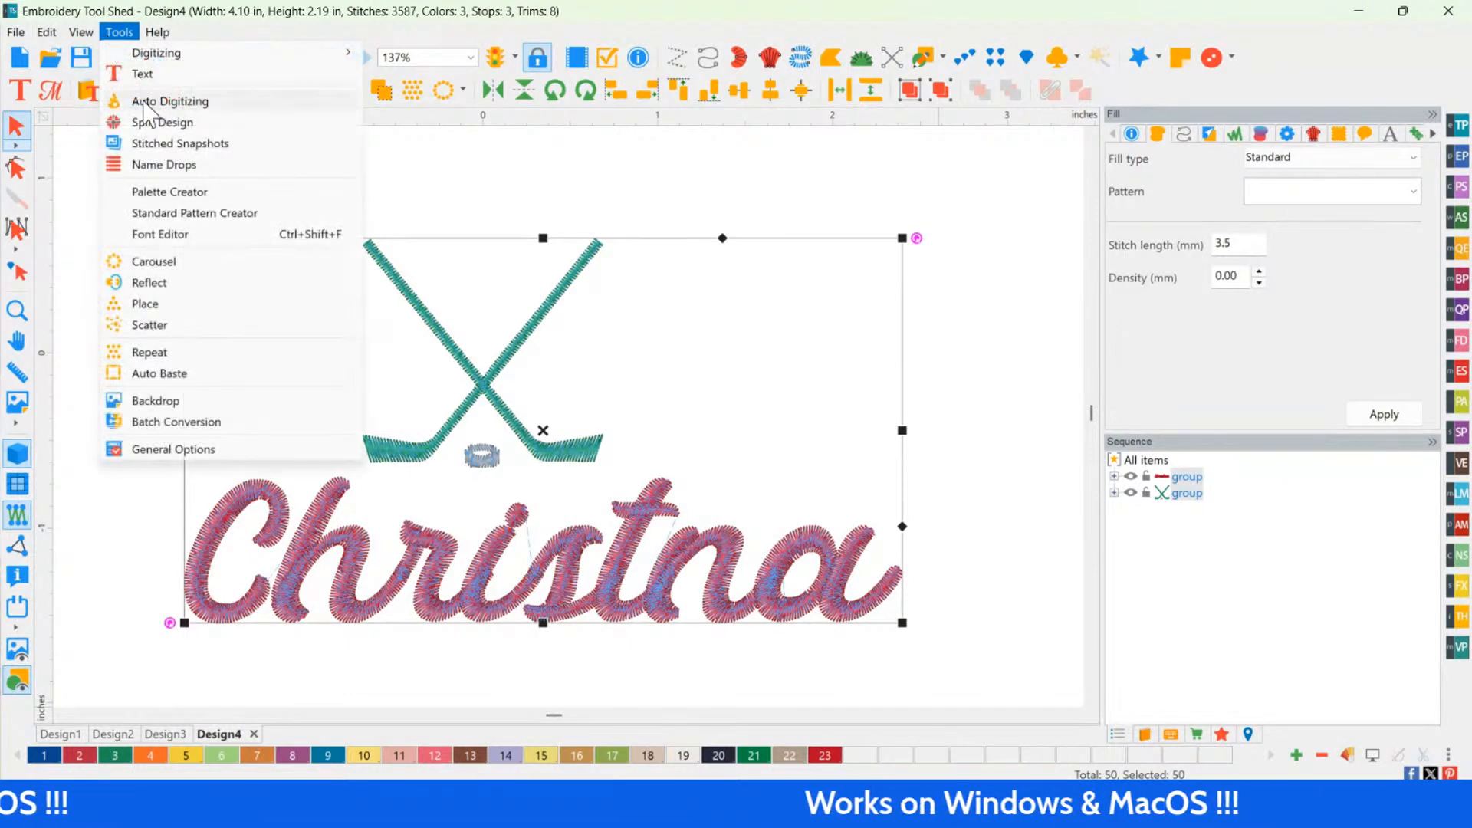
click(156, 168)
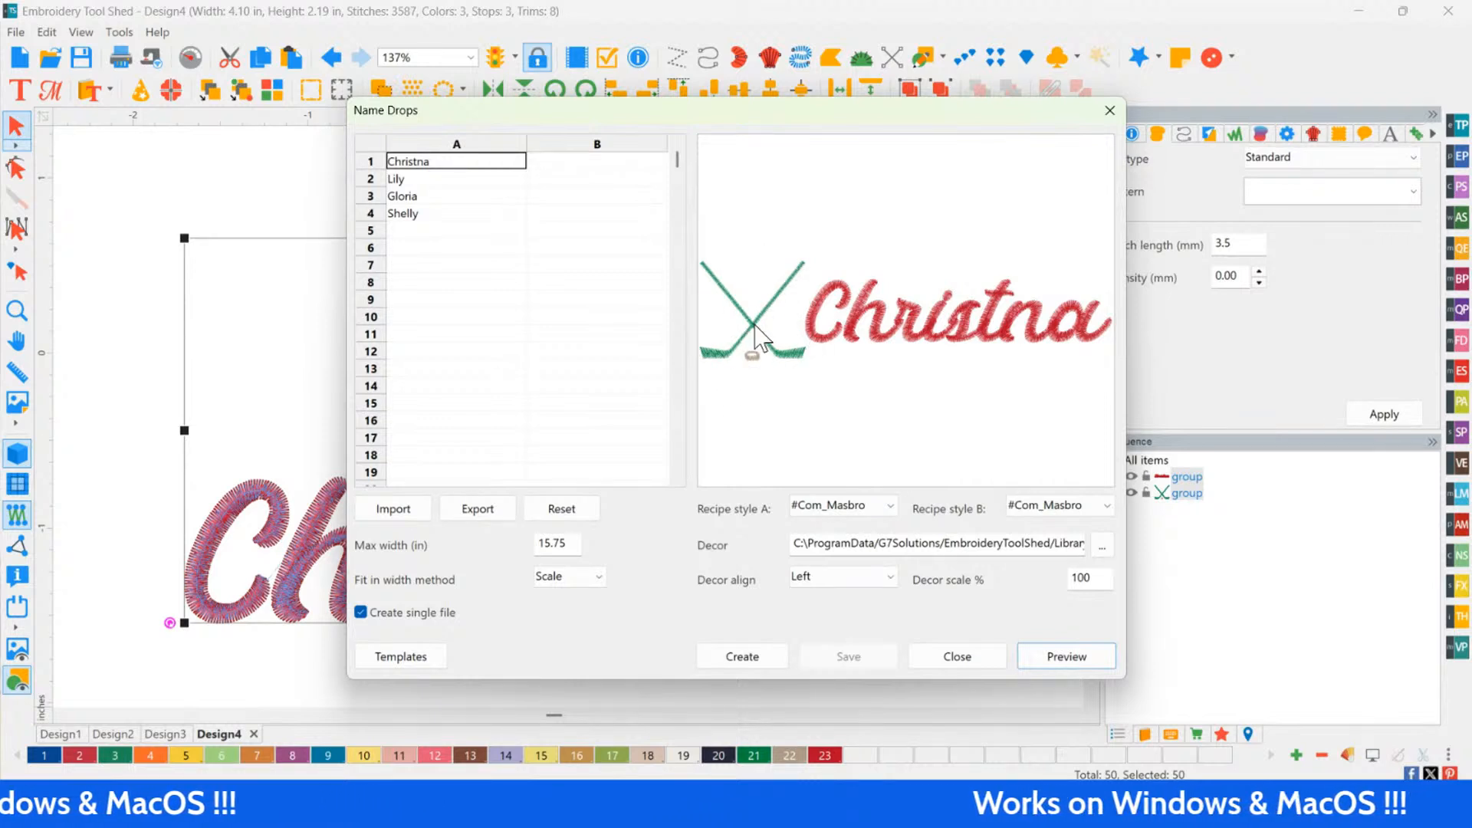
Step: Preview the first name with the decor aligned Right, then with it aligned Top
click(831, 579)
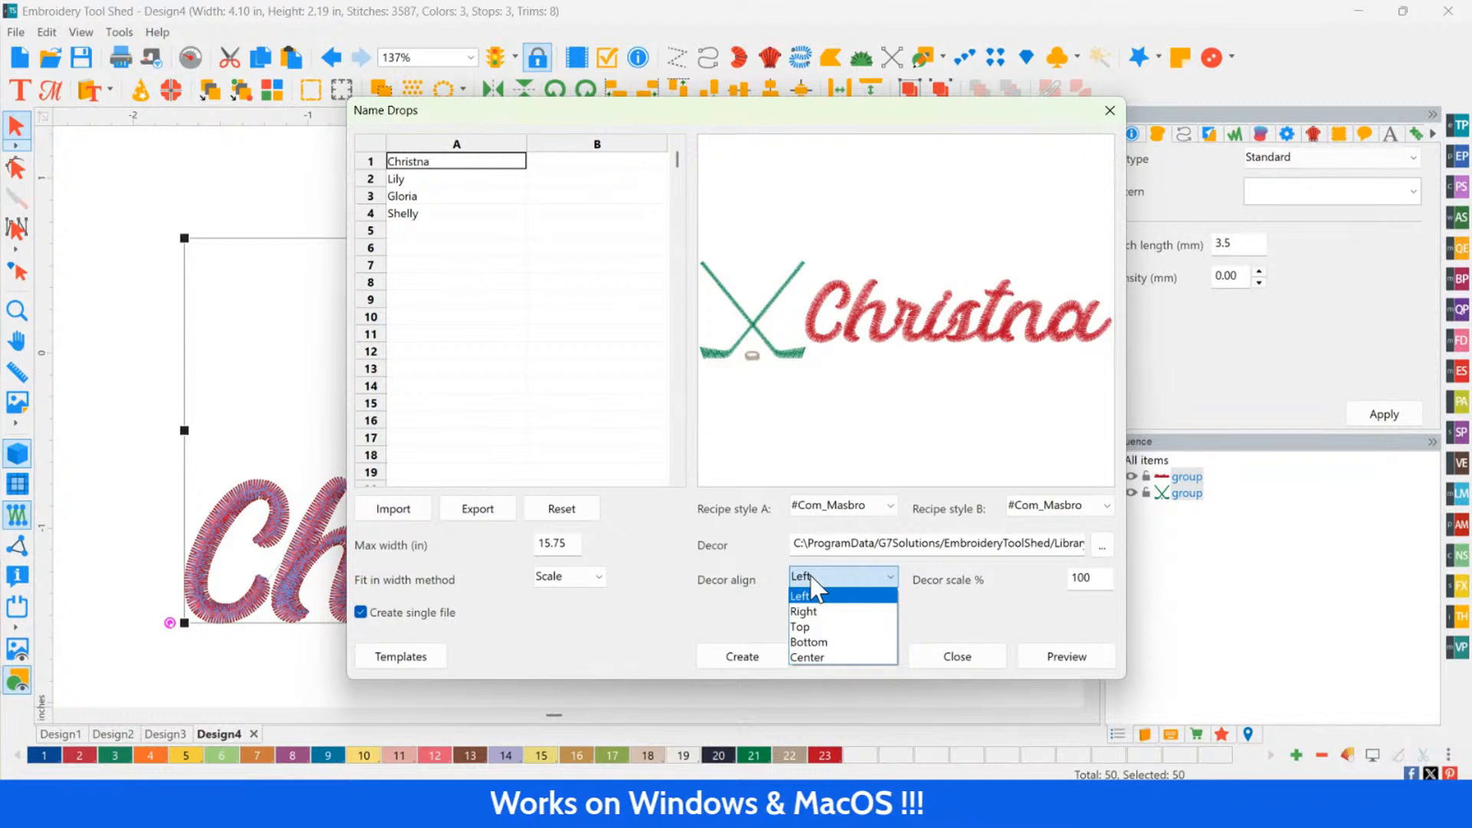
click(815, 611)
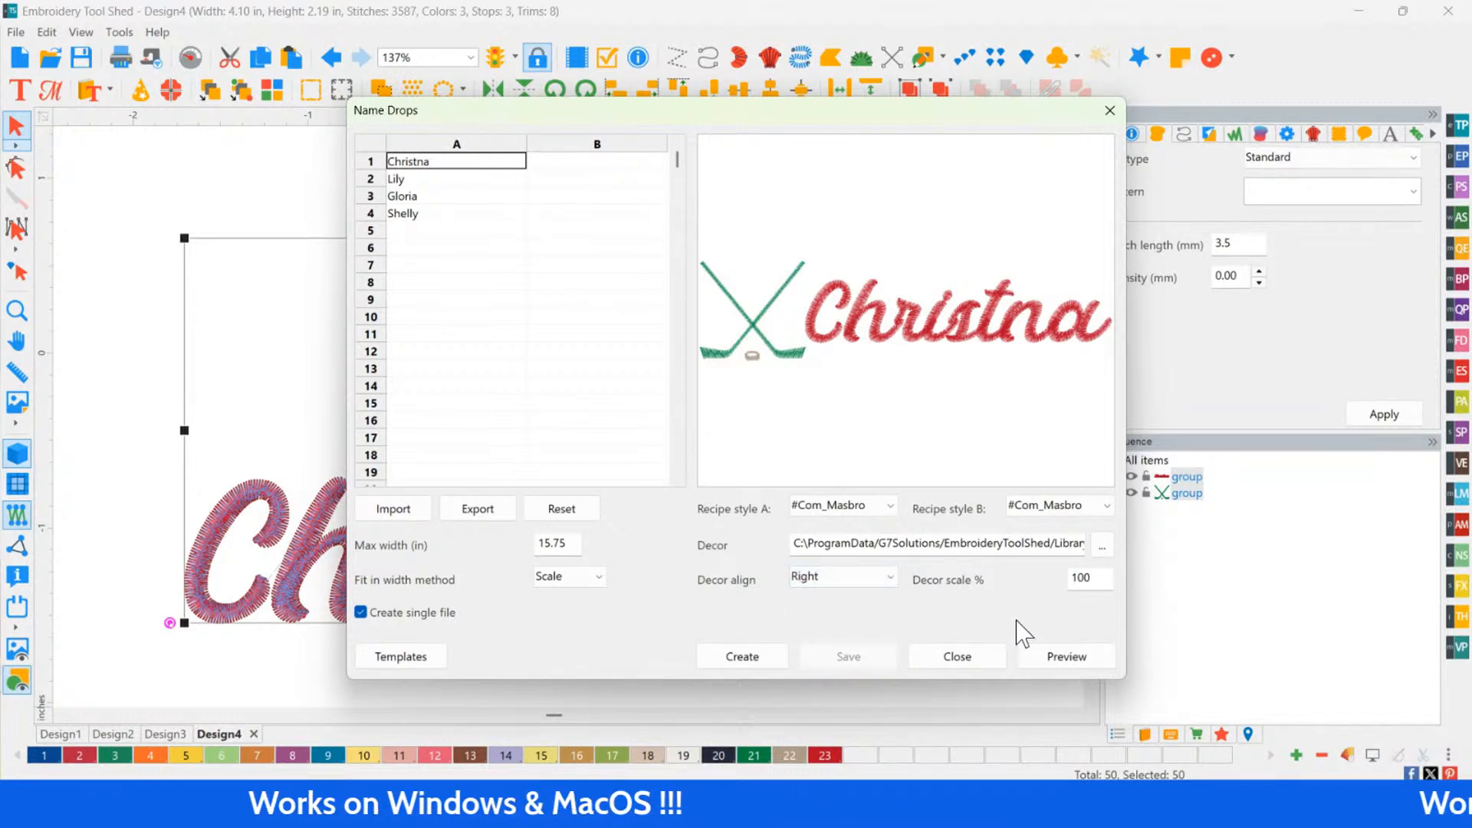
click(1085, 655)
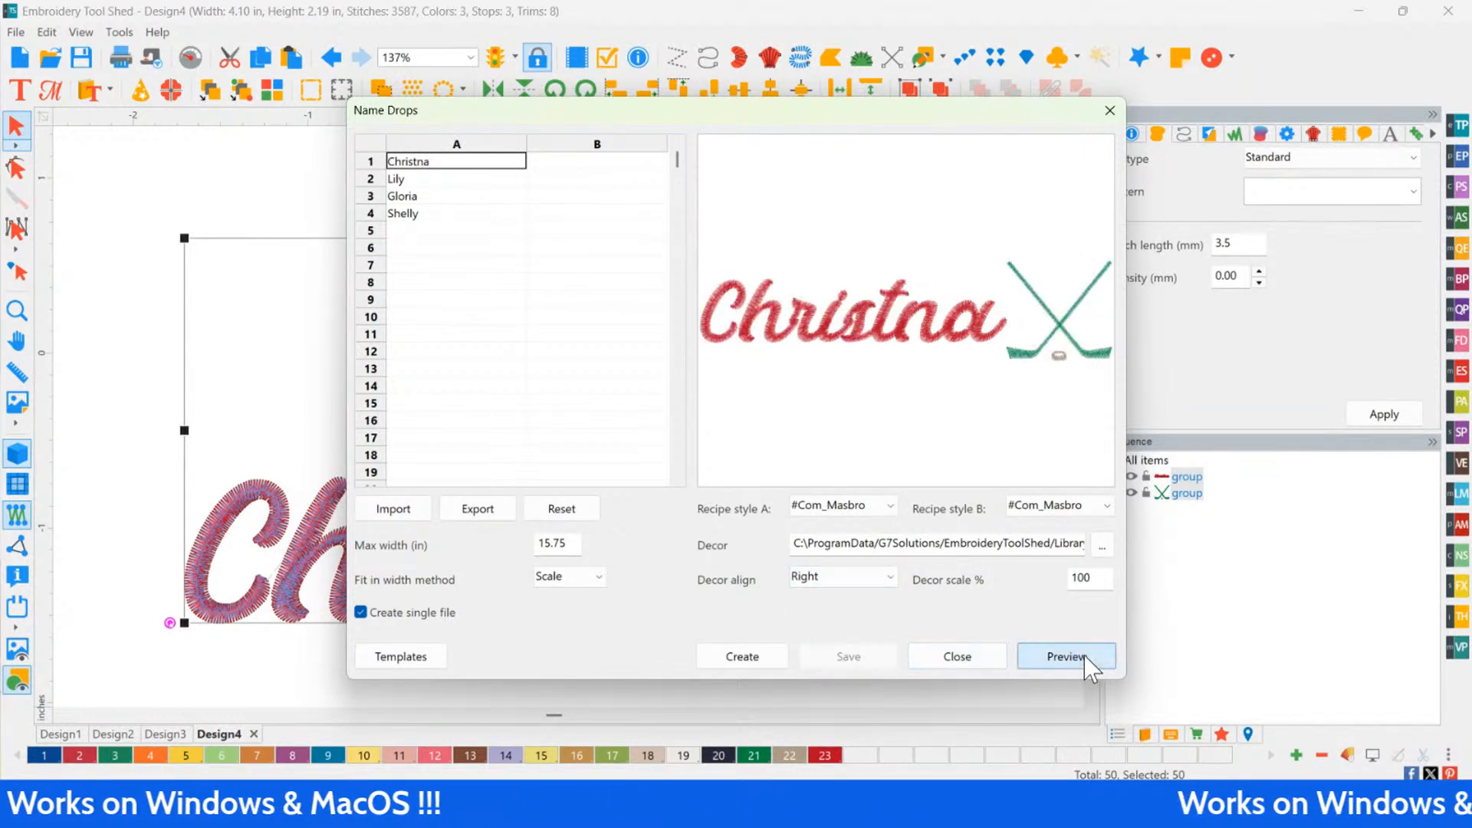
click(811, 580)
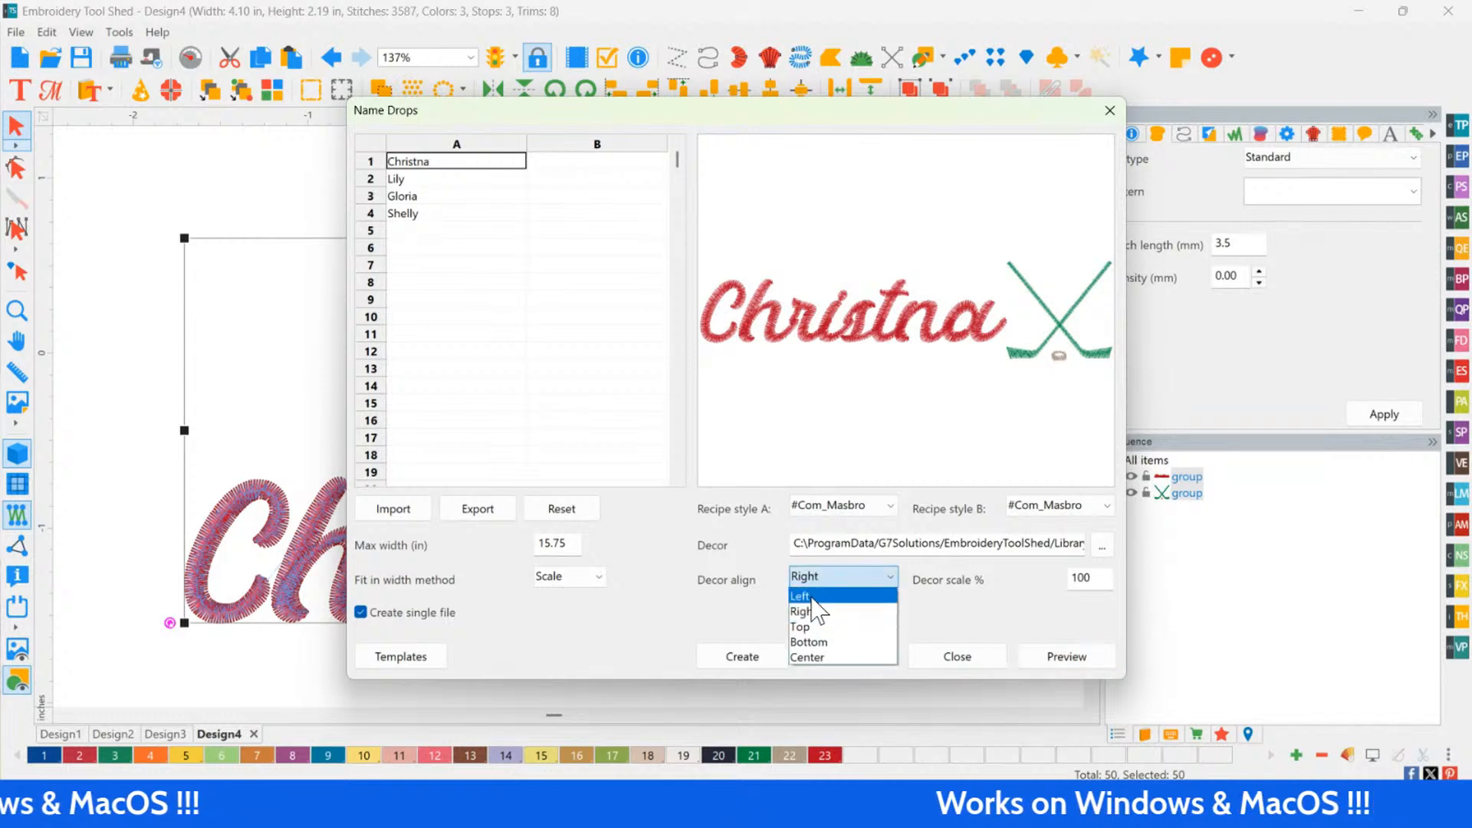
click(811, 626)
click(1068, 657)
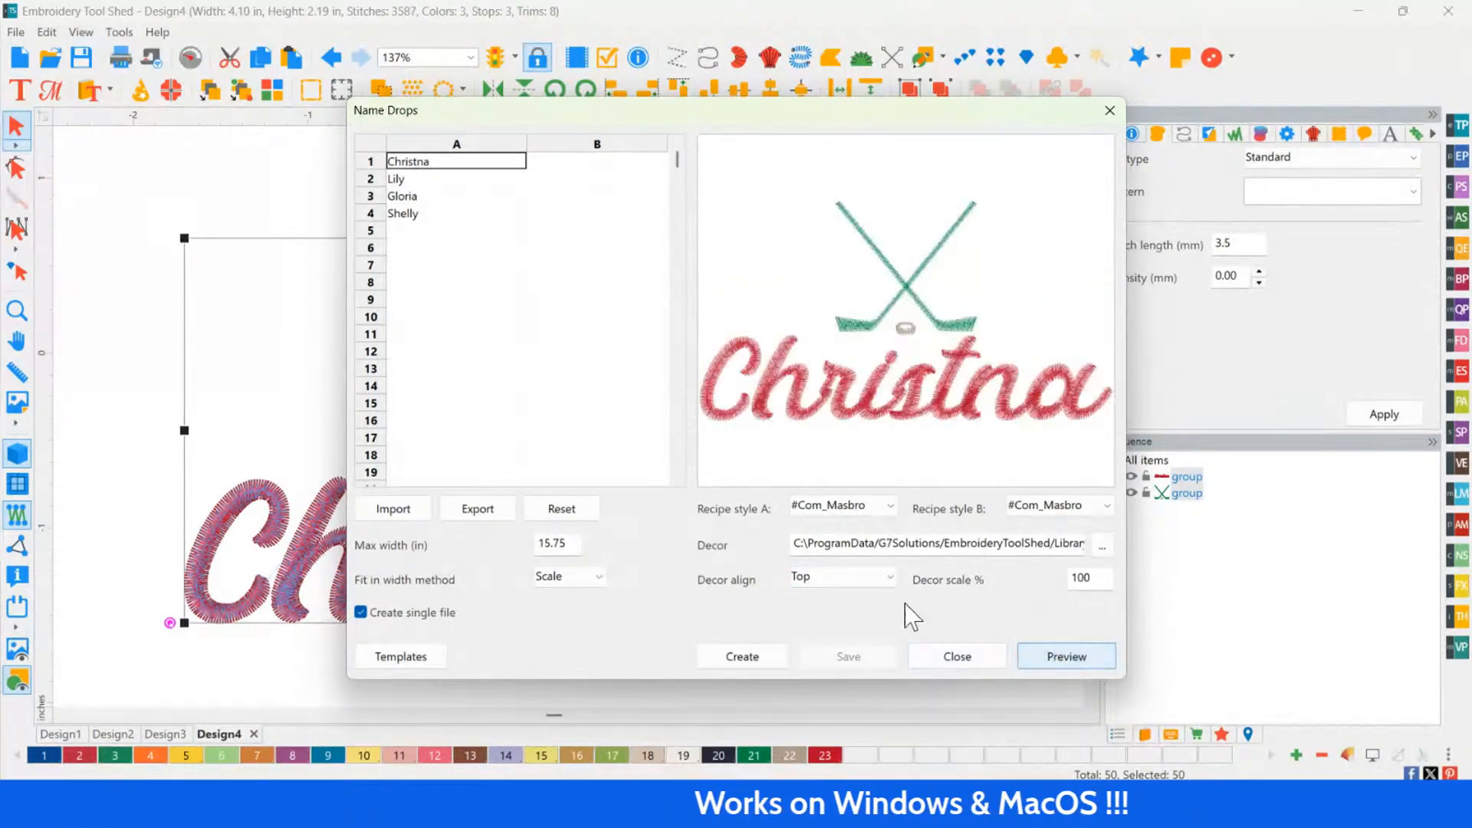
Step: Align the decor to Center and set its scale to 200%, previewing each change with the first name
click(841, 584)
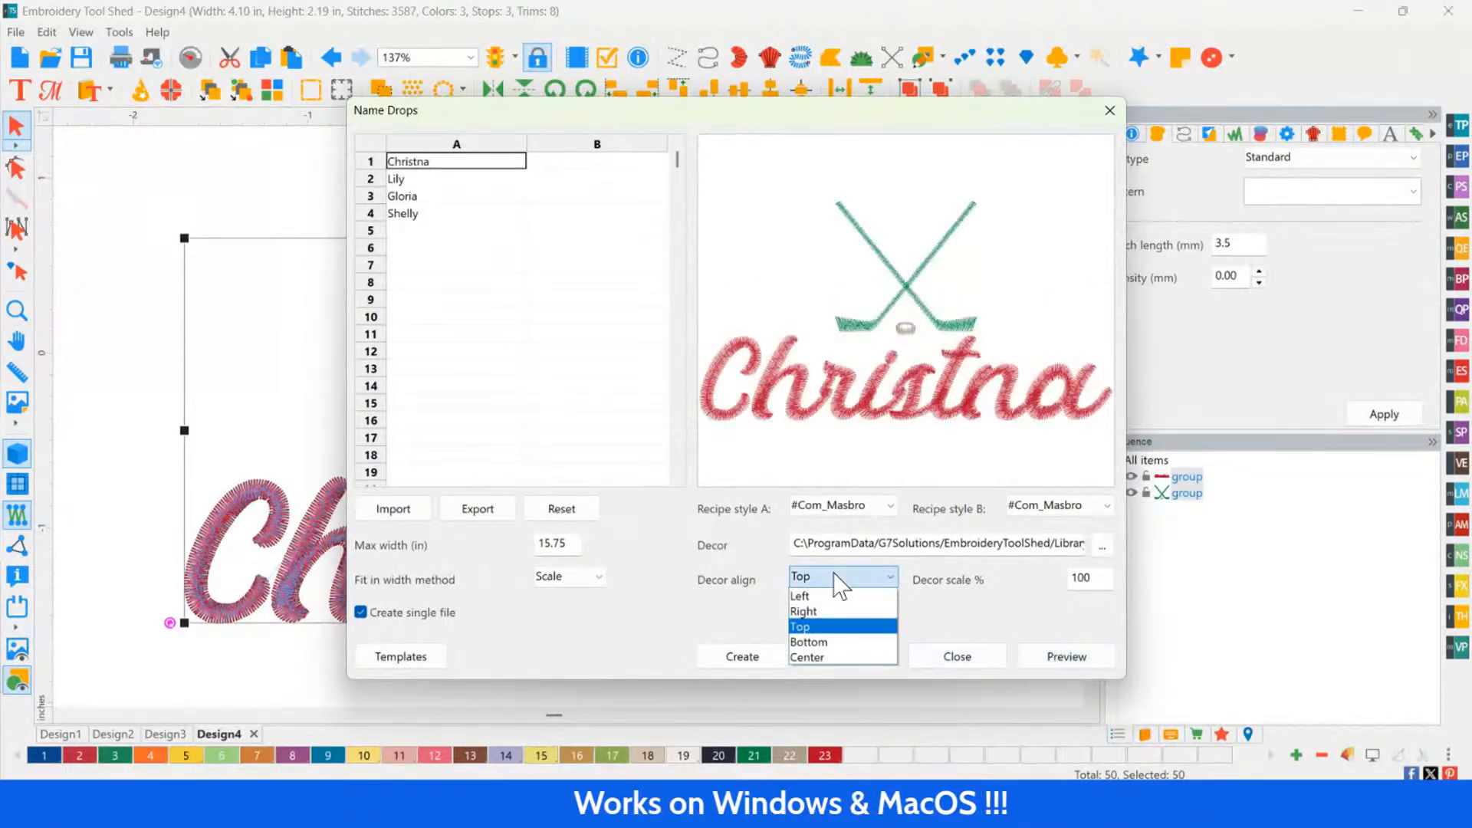
click(824, 658)
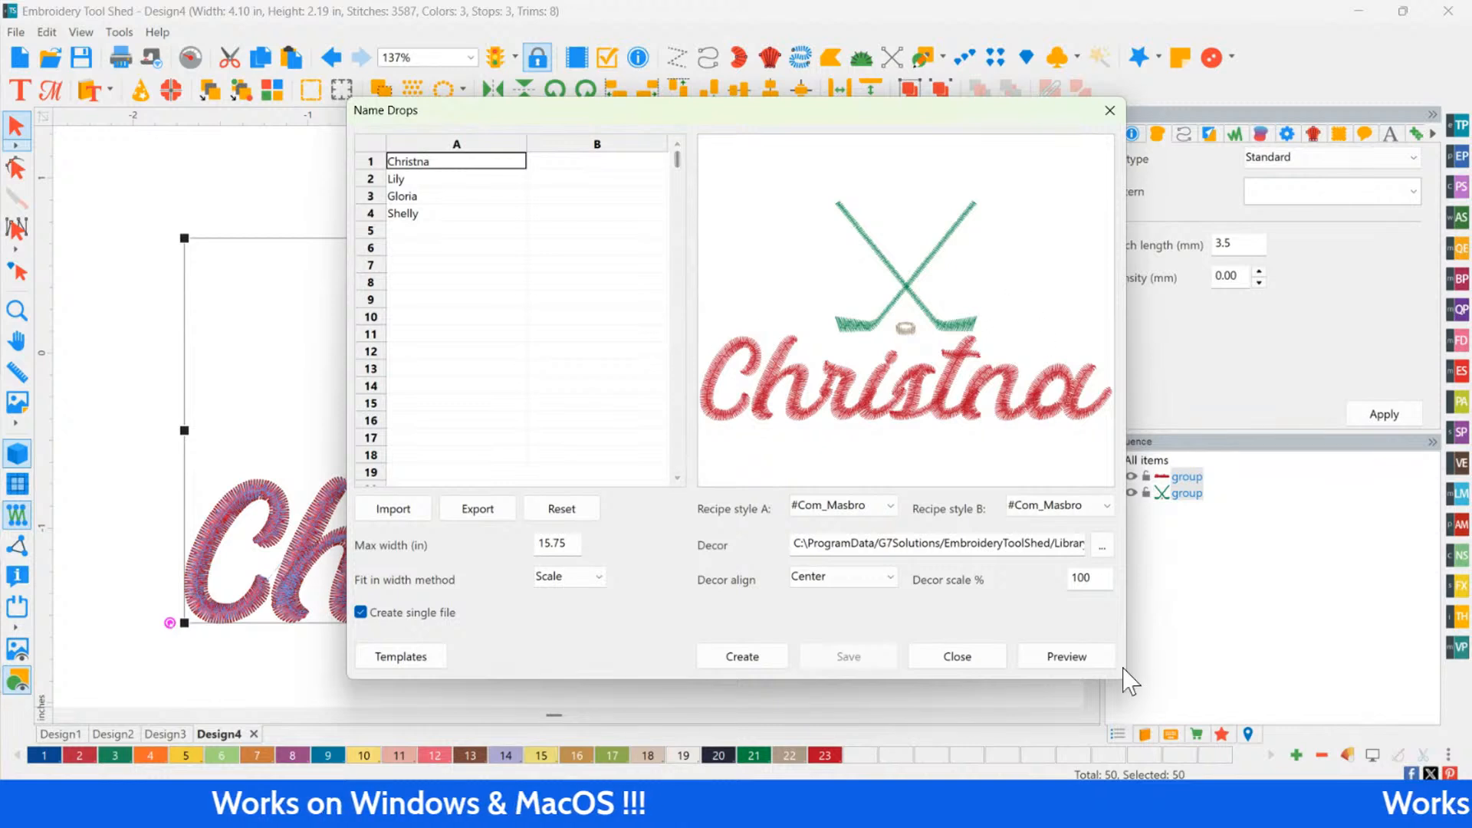
click(1083, 659)
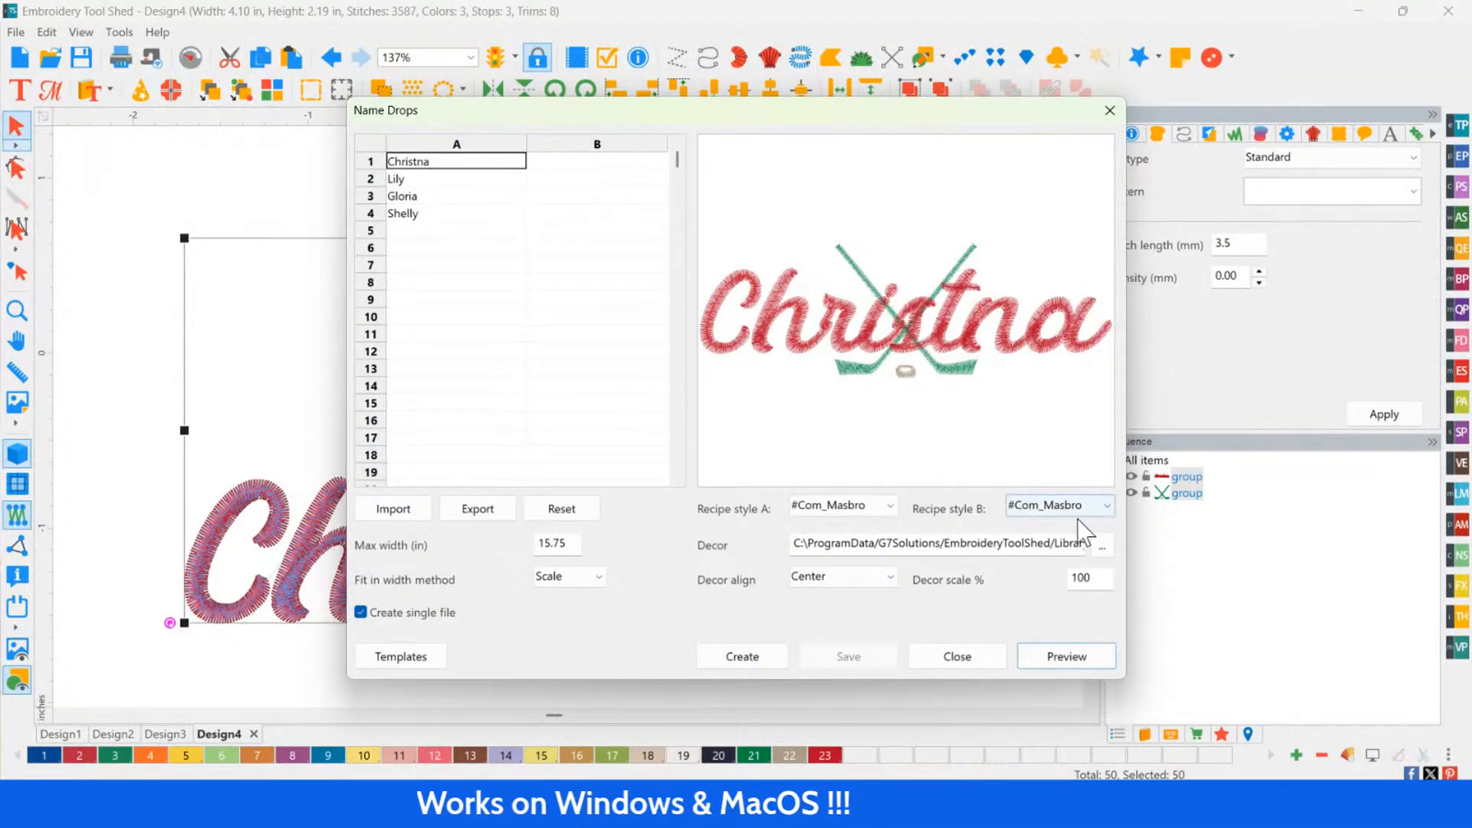
double_click(1077, 577)
text(200)
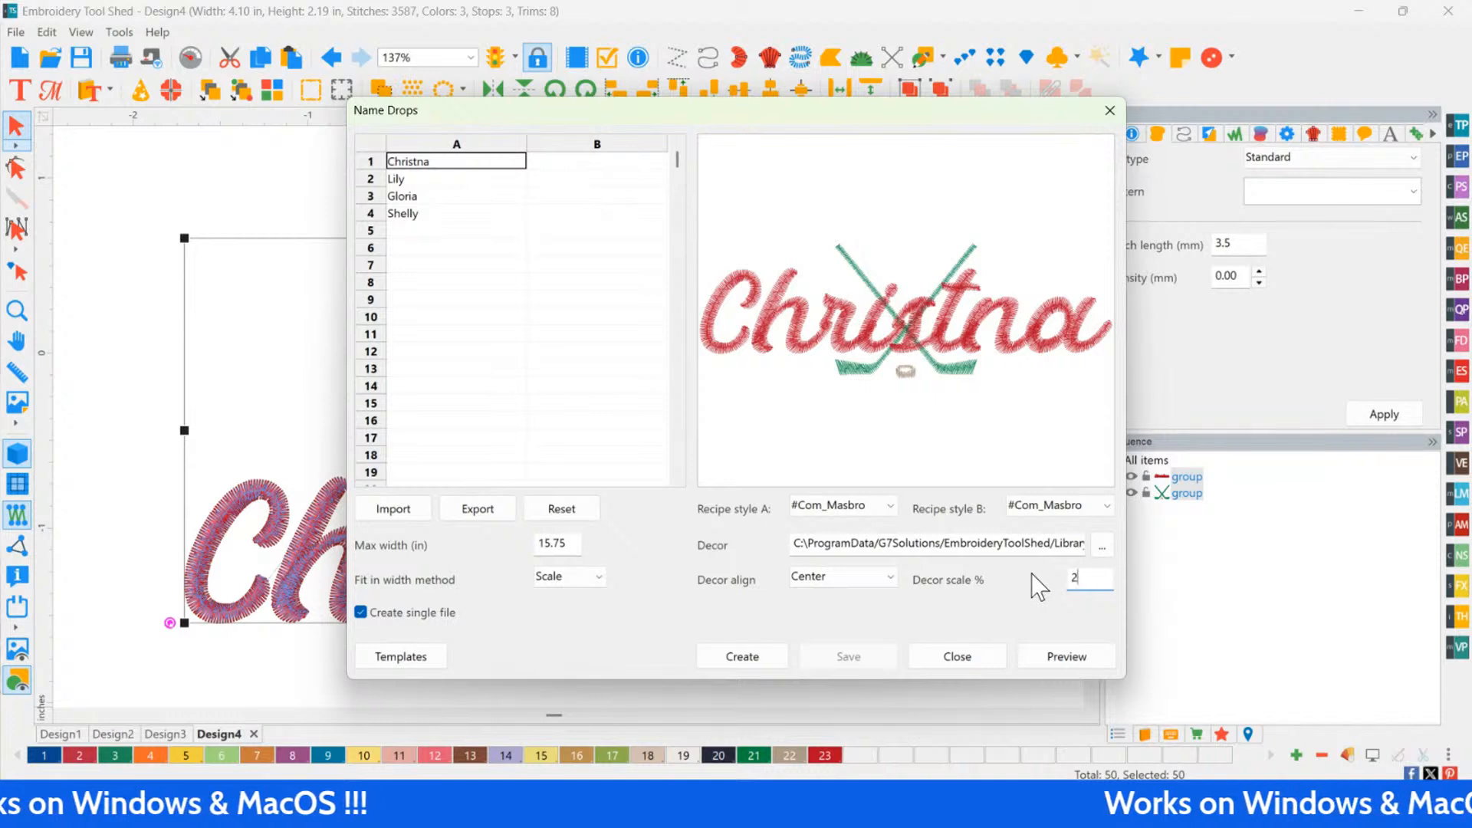
click(1059, 661)
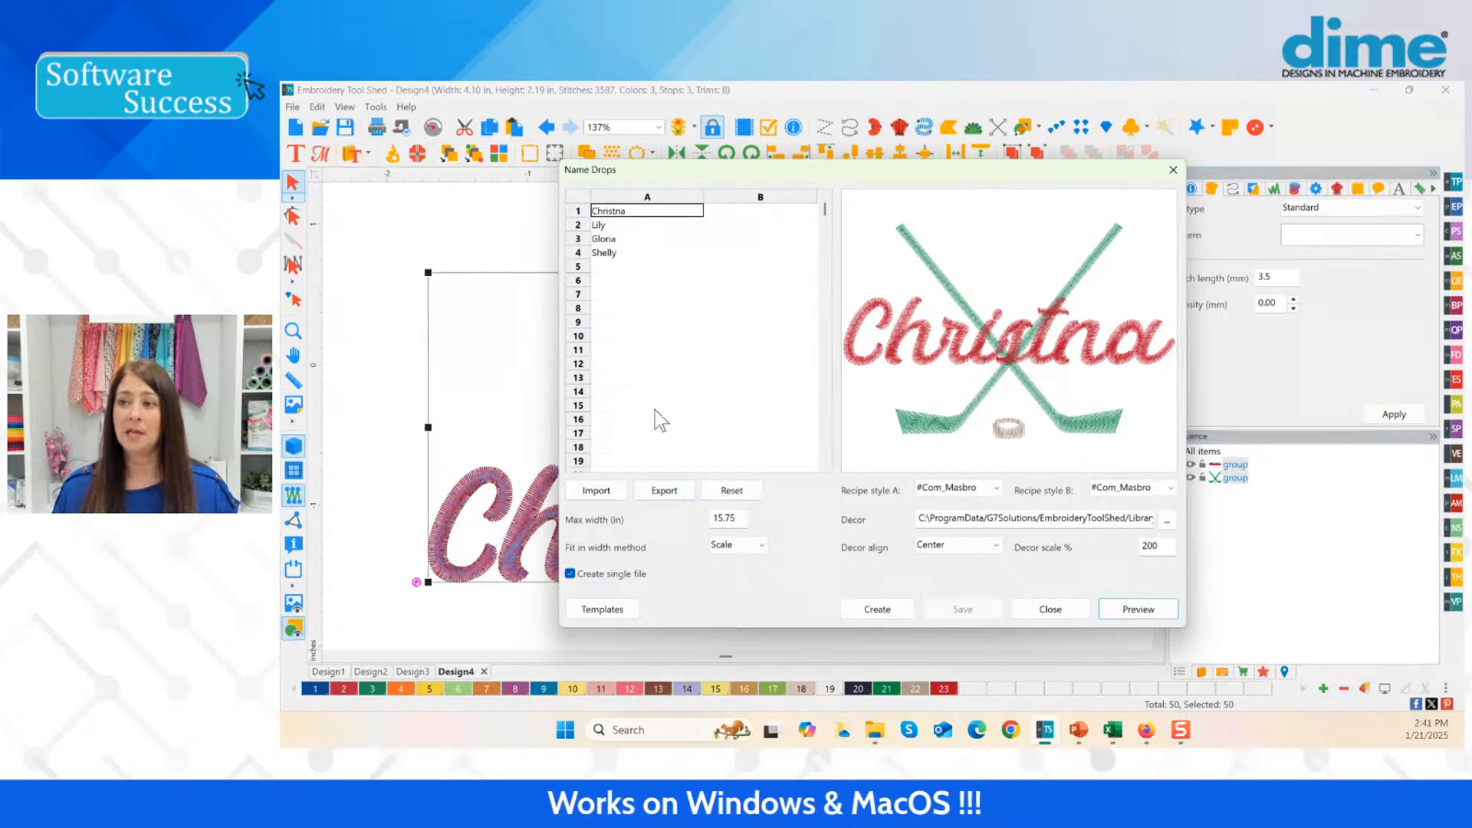
Step: Switch to Excel and save the name list to the Desktop as NameDrops in CSV UTF-8 format, replacing the existing file, then return to Embroidery Tool Shed
click(1112, 729)
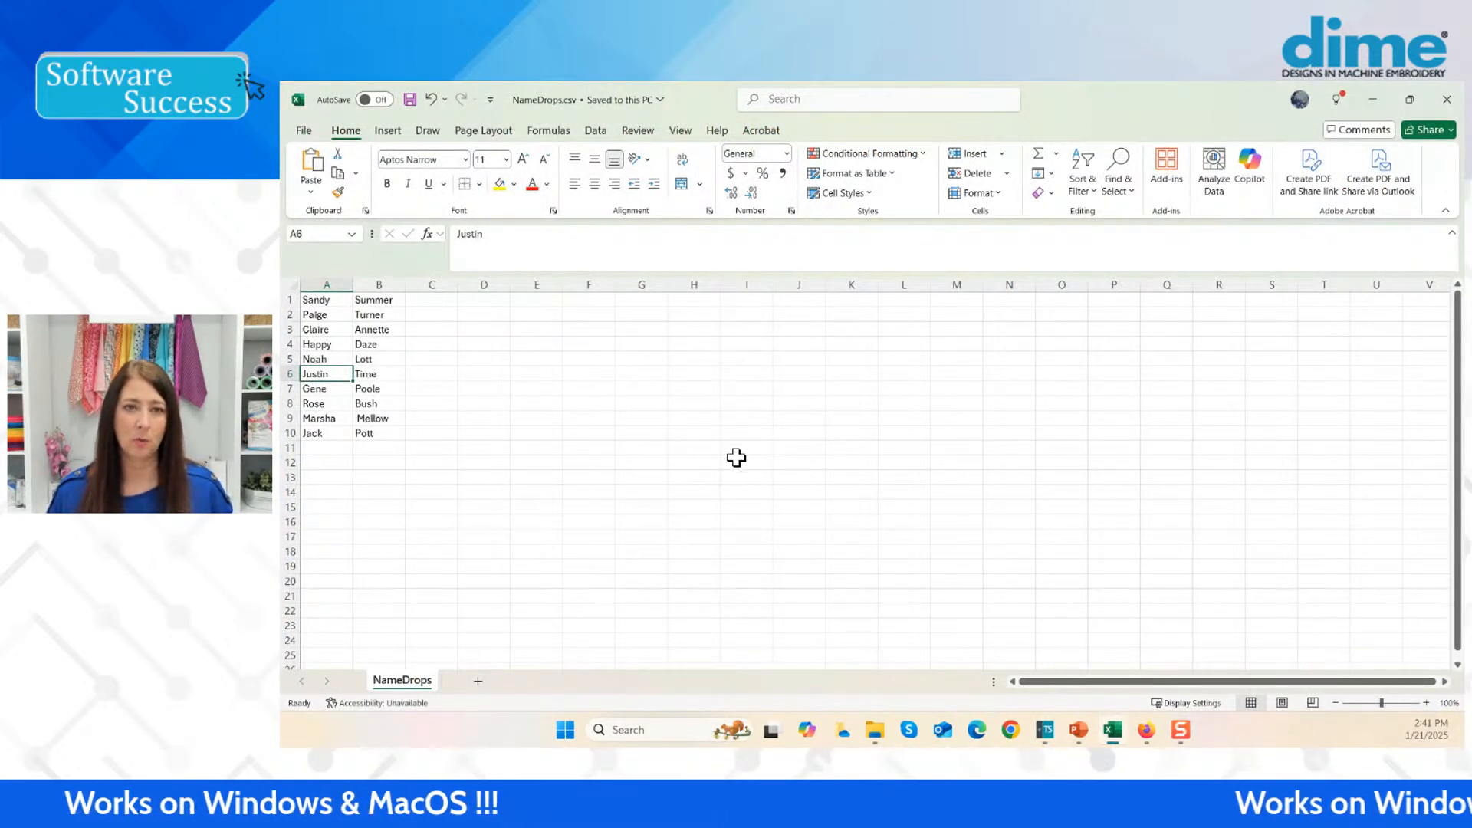
click(304, 130)
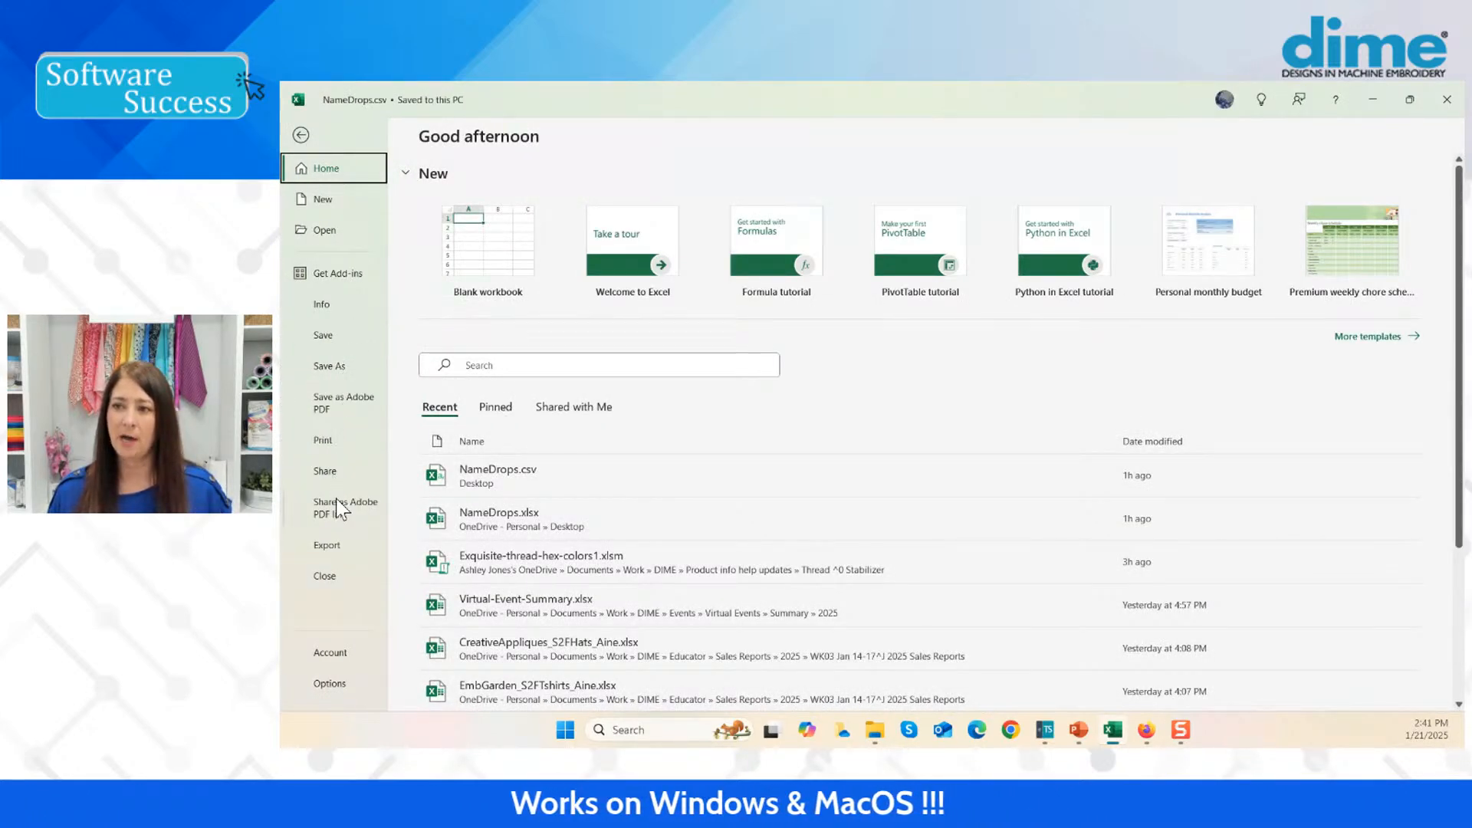
click(329, 367)
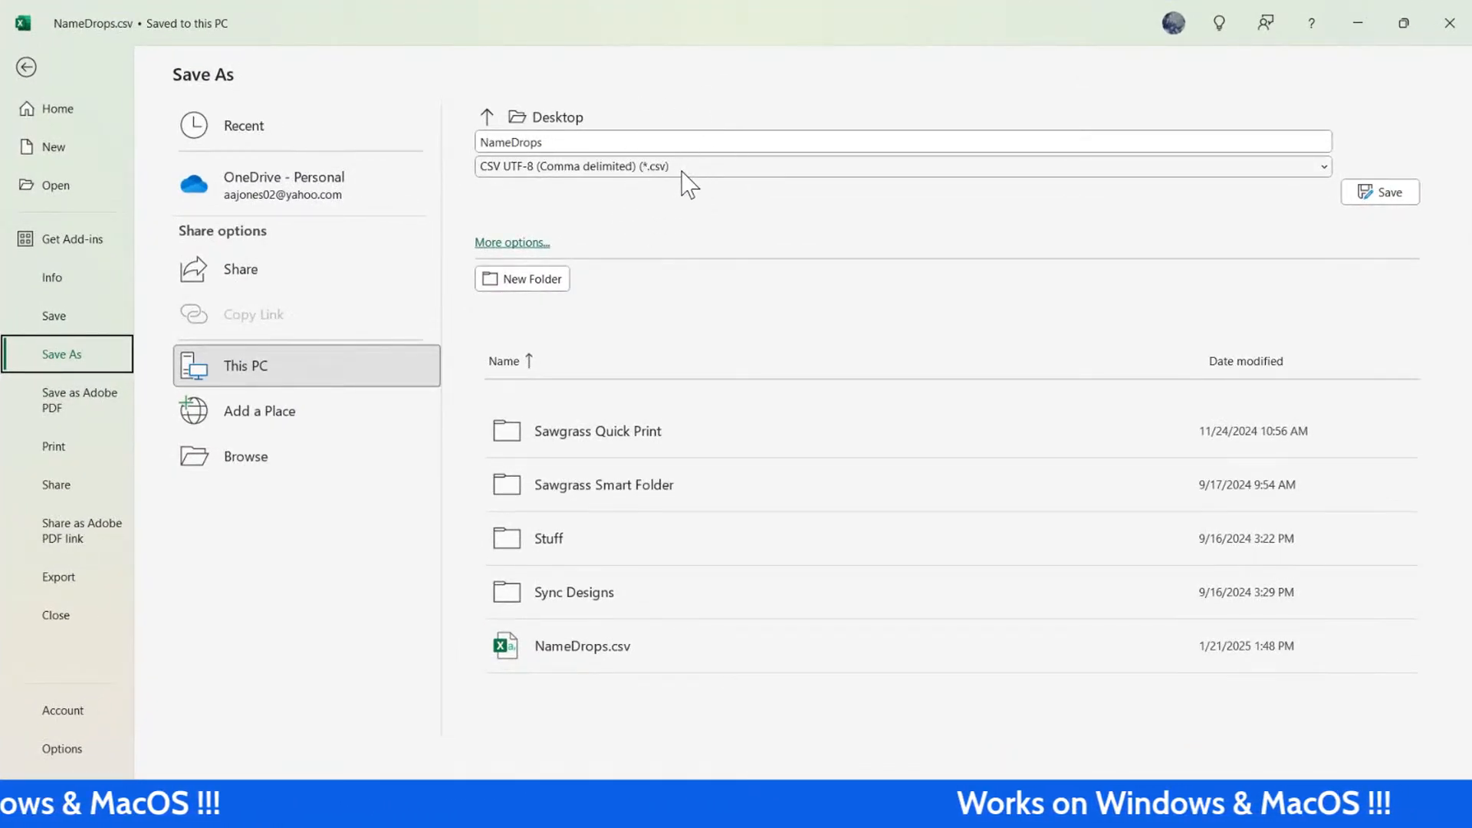
click(707, 167)
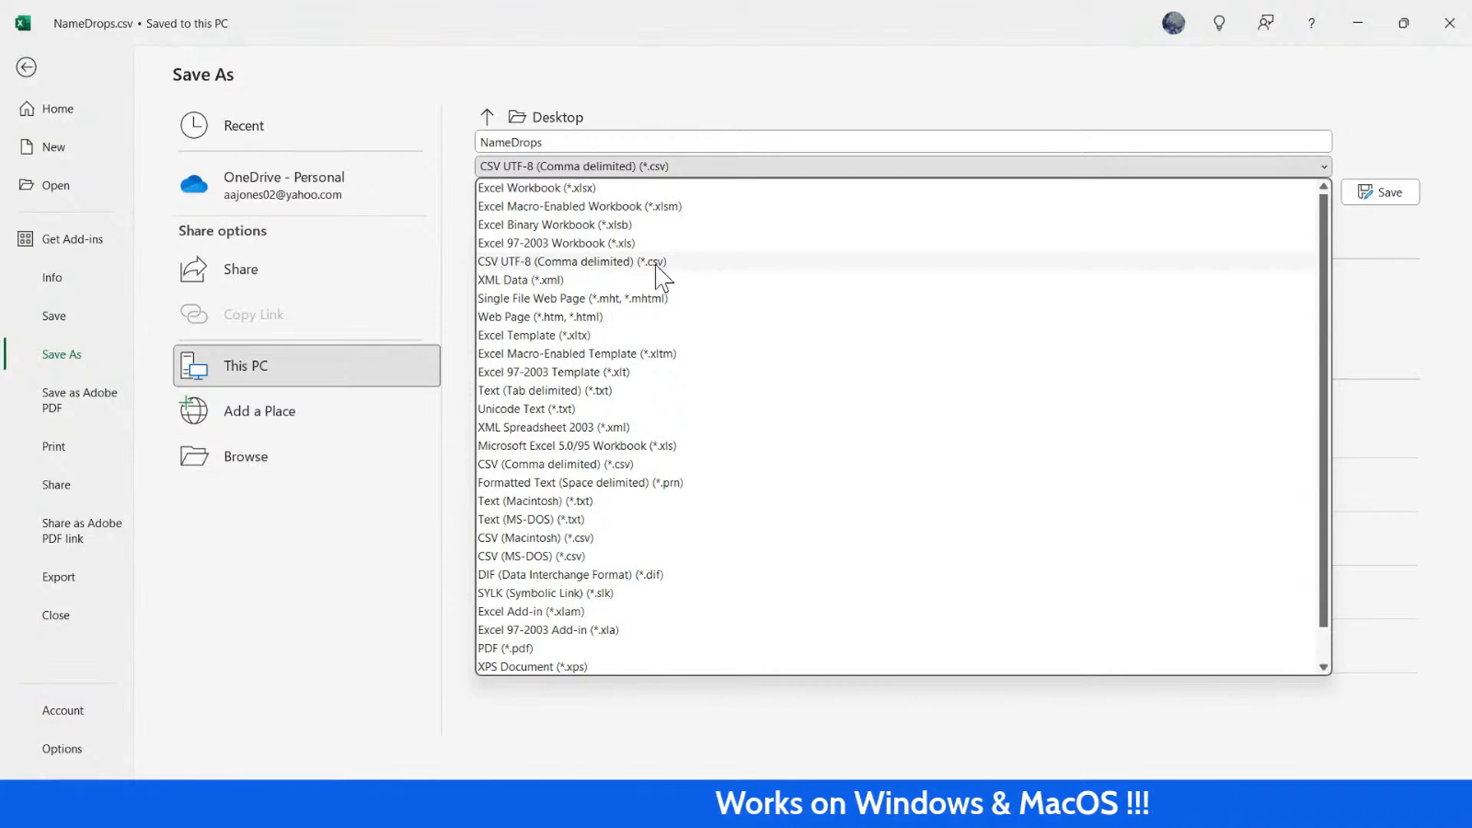
click(658, 263)
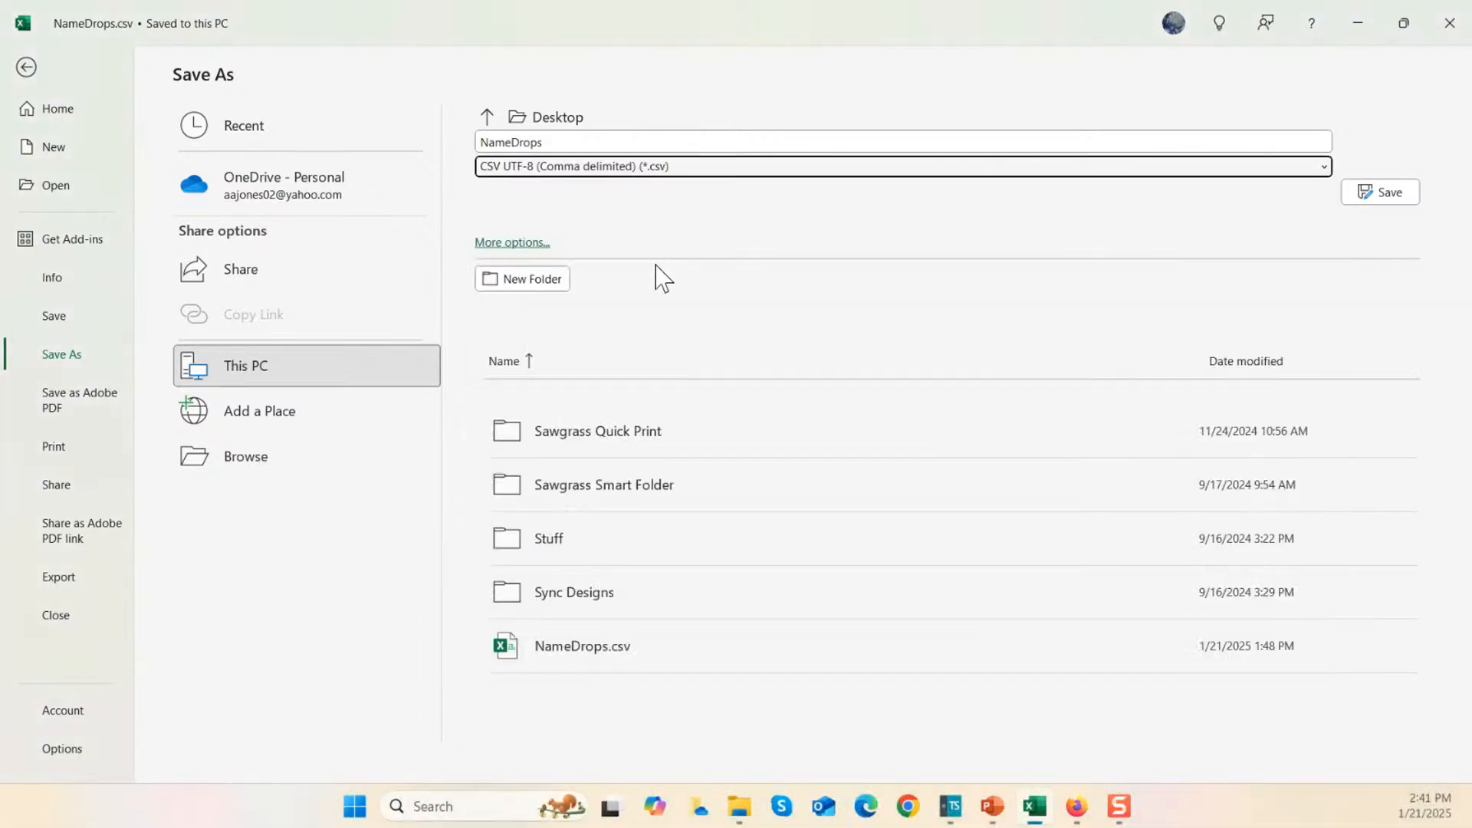
click(531, 142)
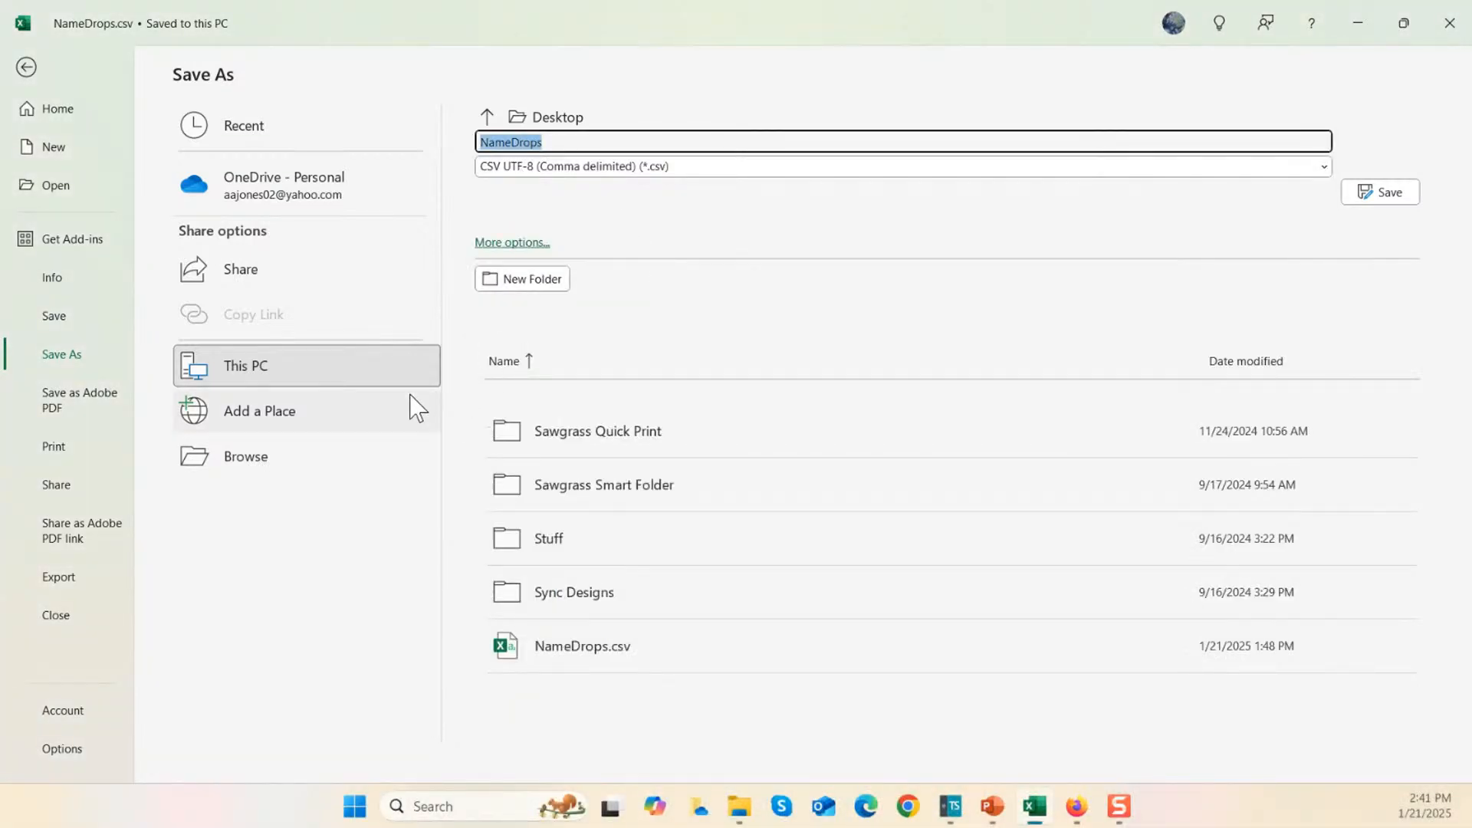
click(1391, 195)
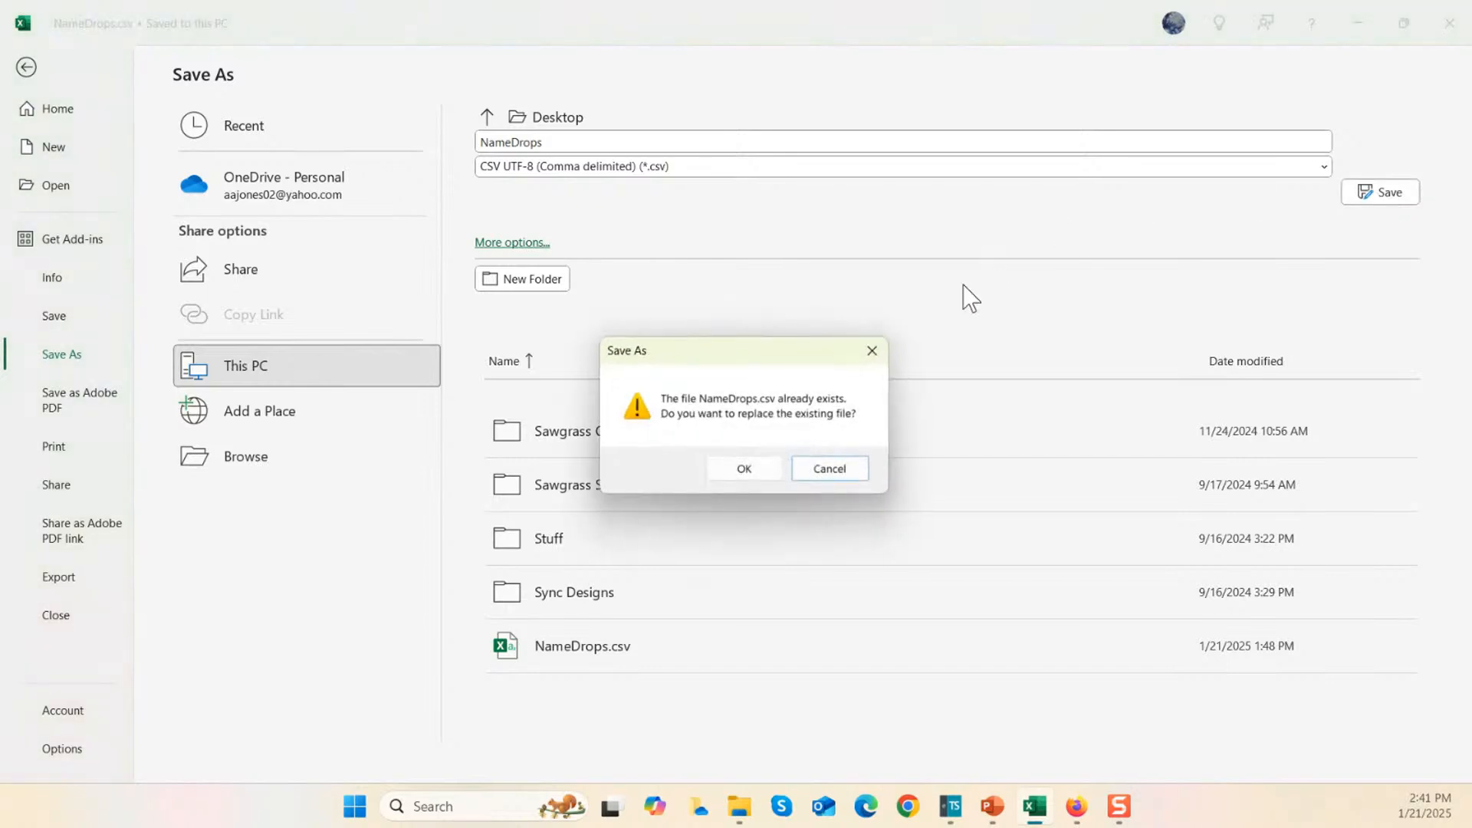
click(746, 473)
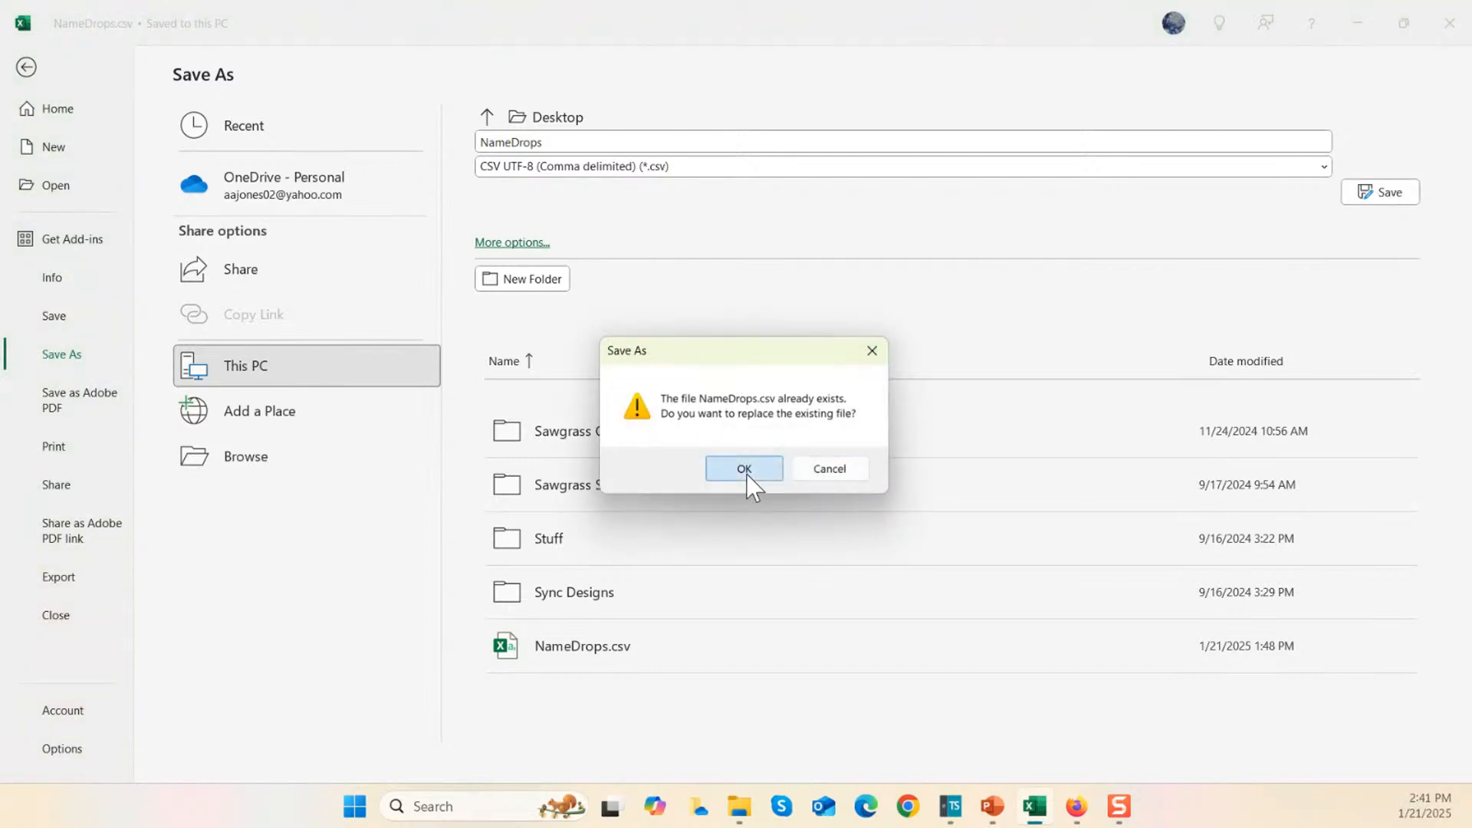
click(1357, 23)
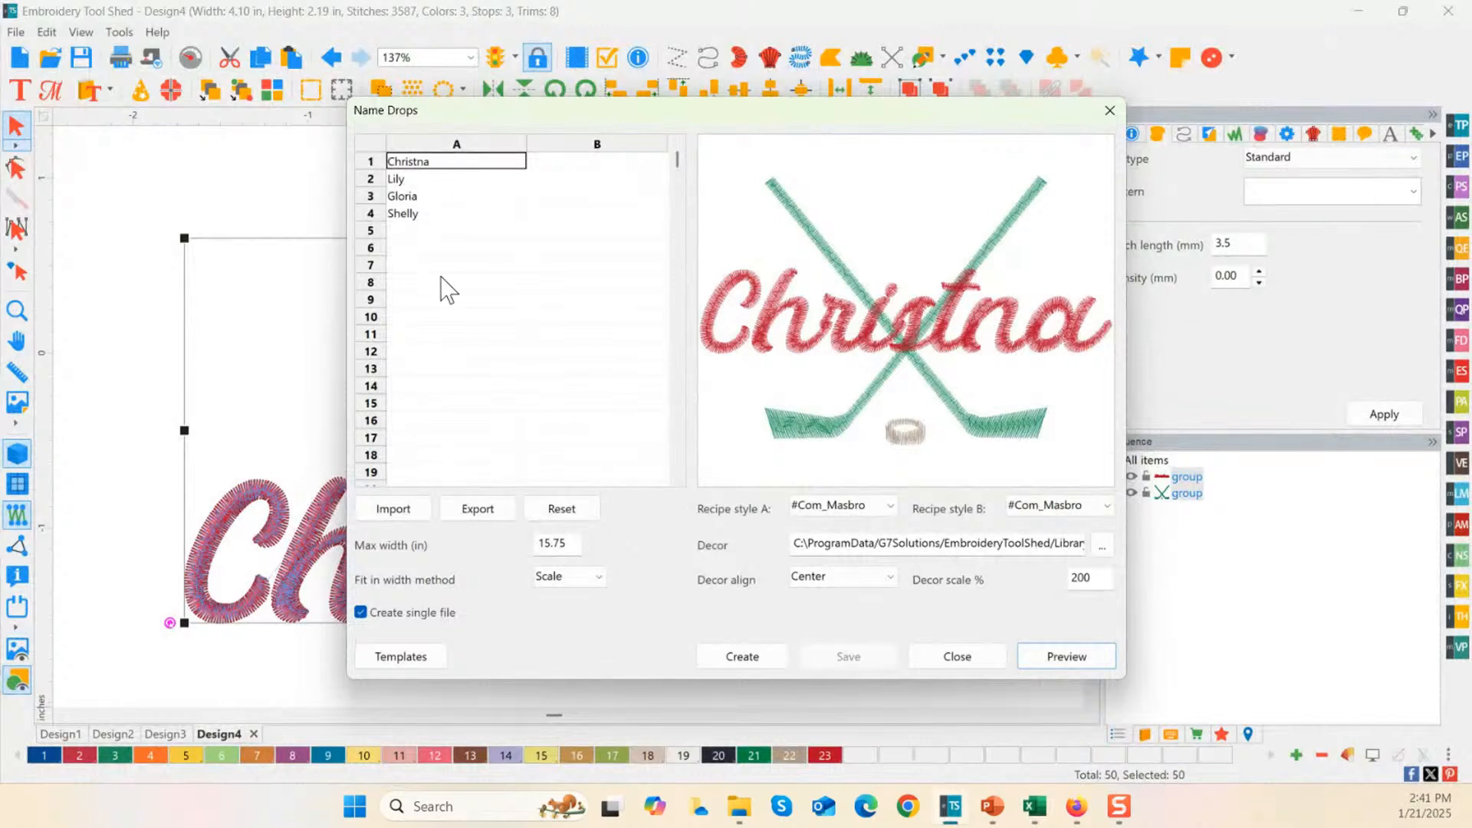
Step: Import NameDrops.csv from the Desktop into the Name Drops list
click(396, 510)
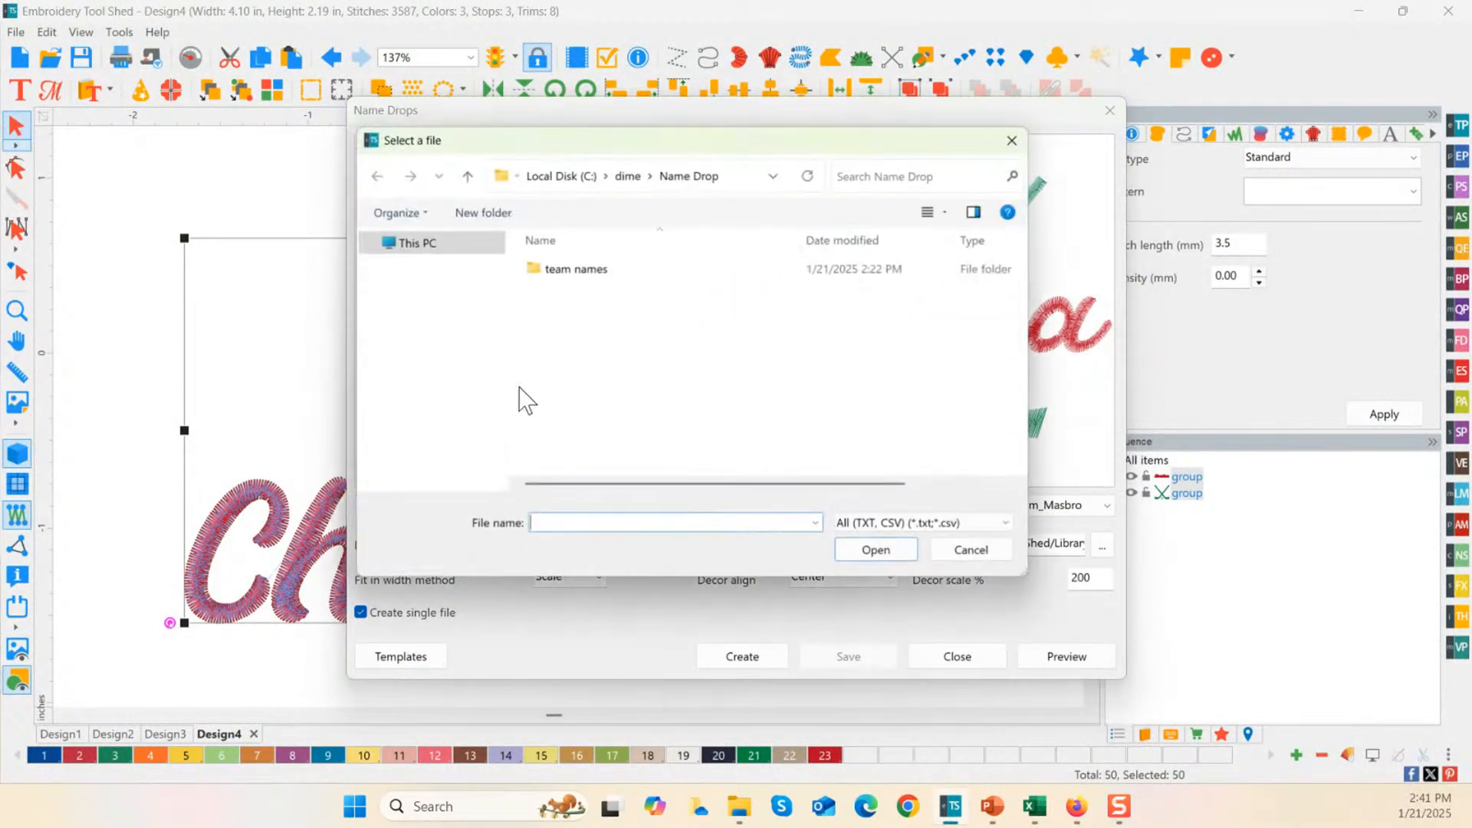
click(537, 174)
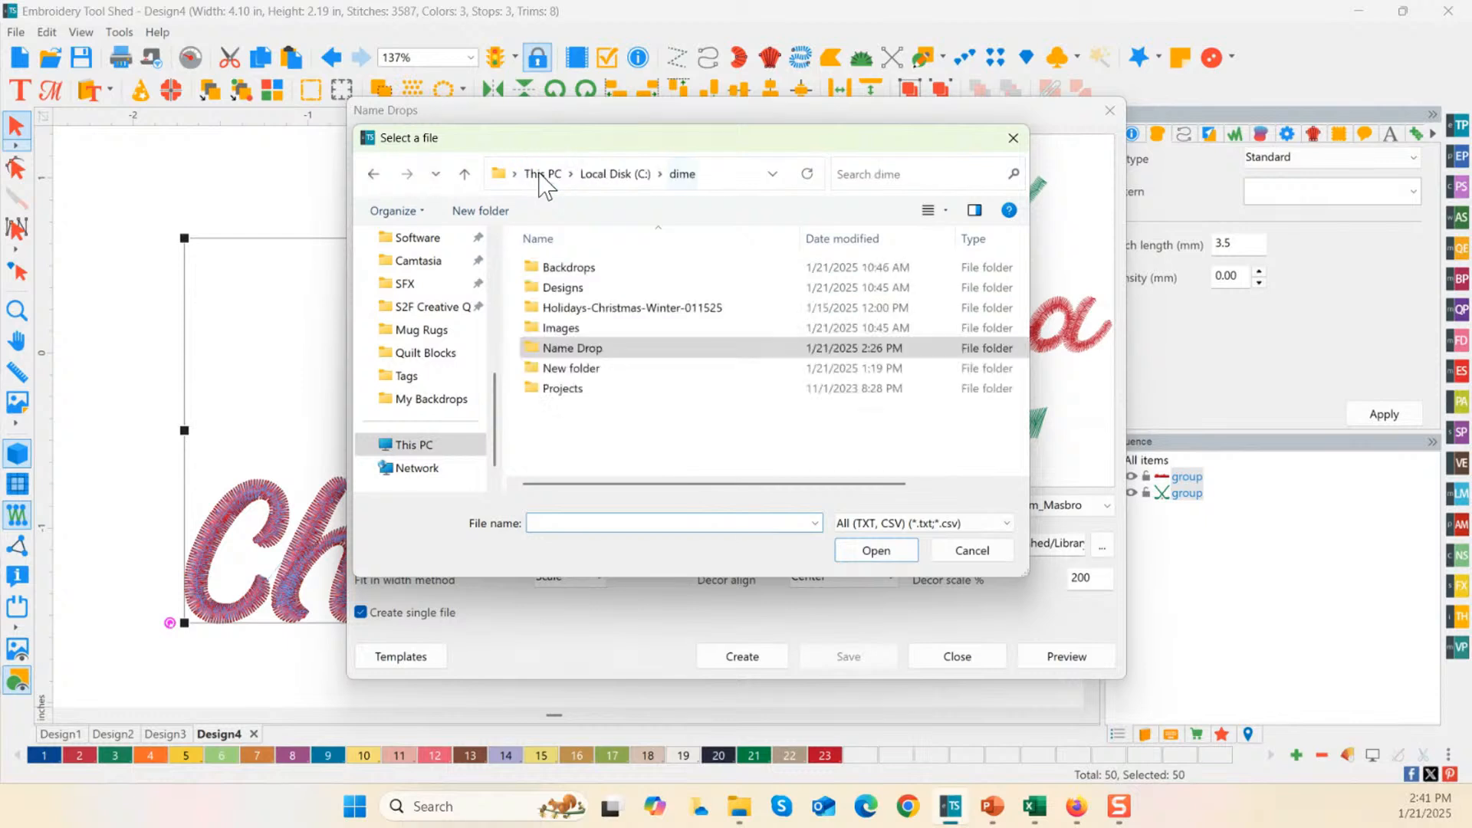
scroll(460, 402, up, 3)
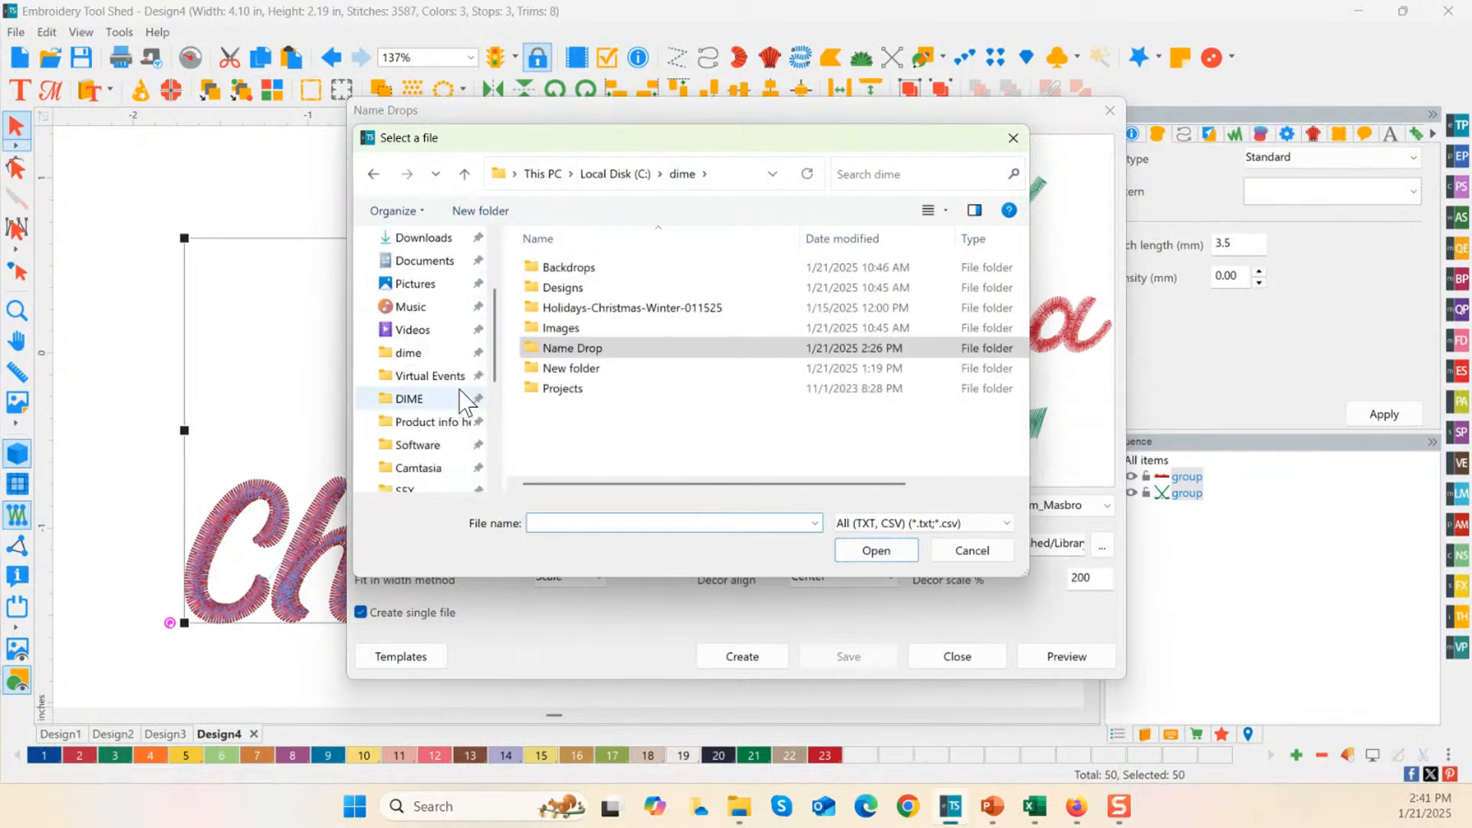
scroll(431, 264, up, 3)
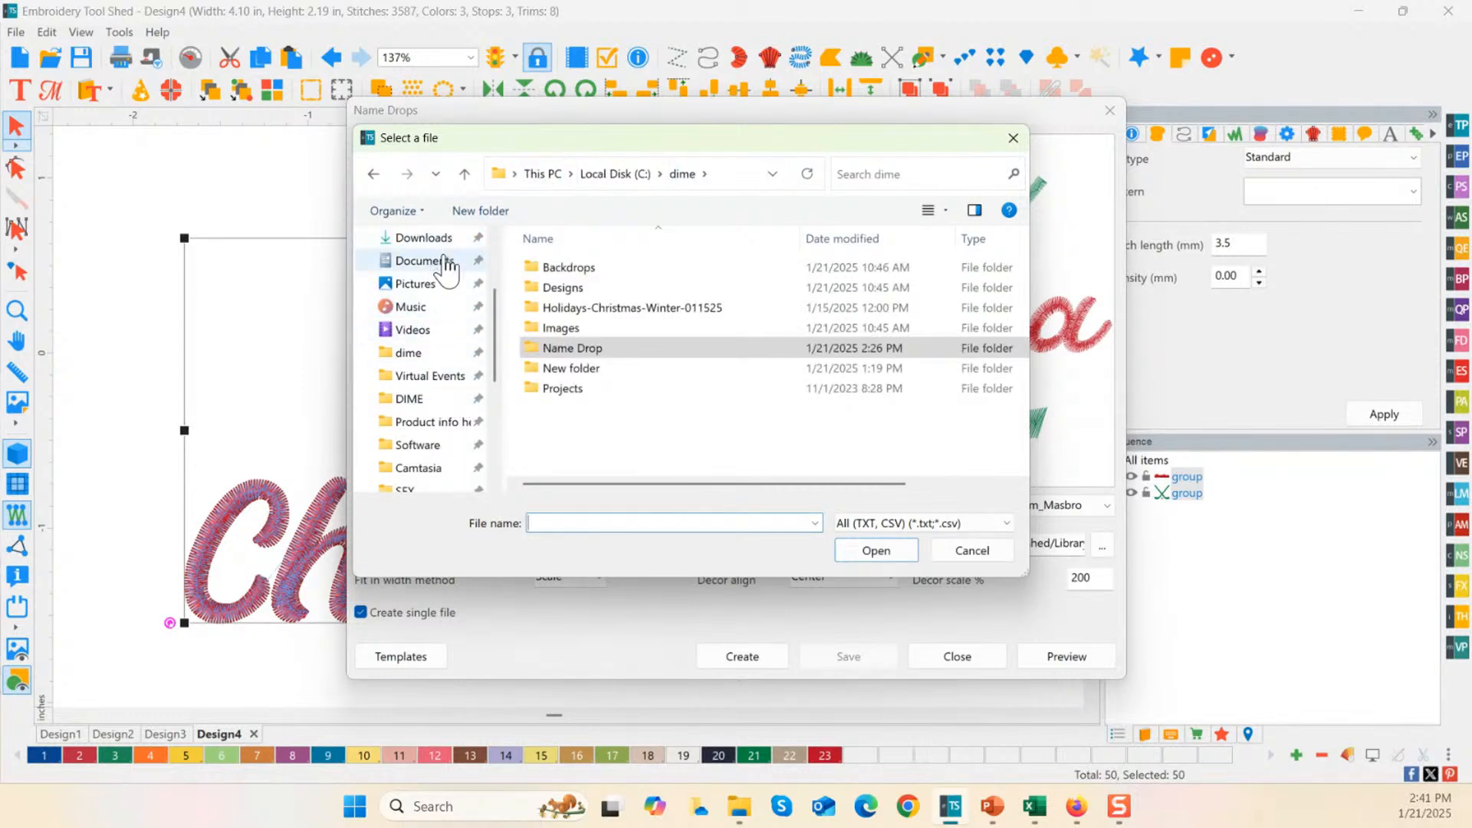
click(416, 333)
click(747, 449)
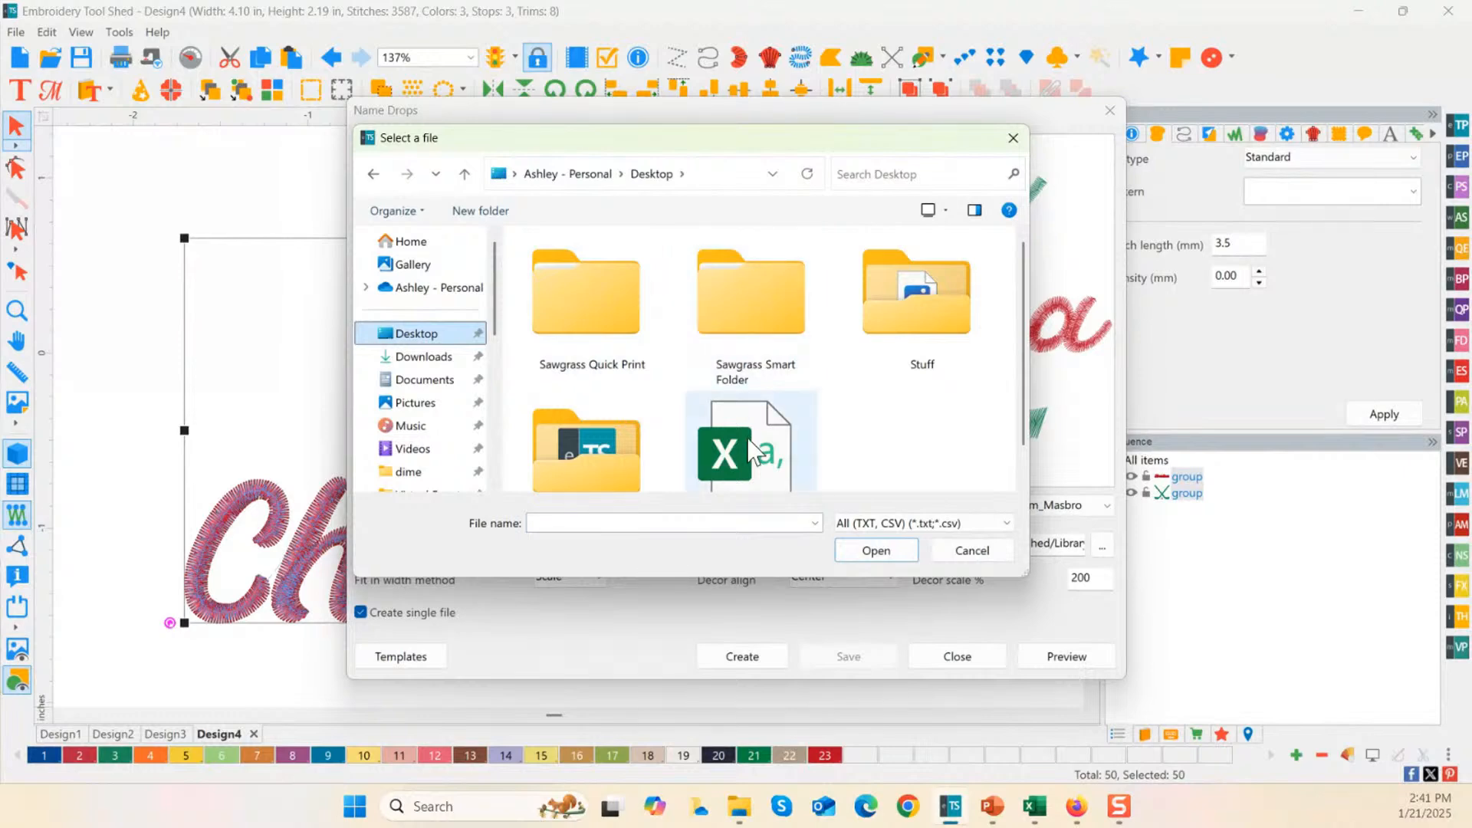
click(892, 551)
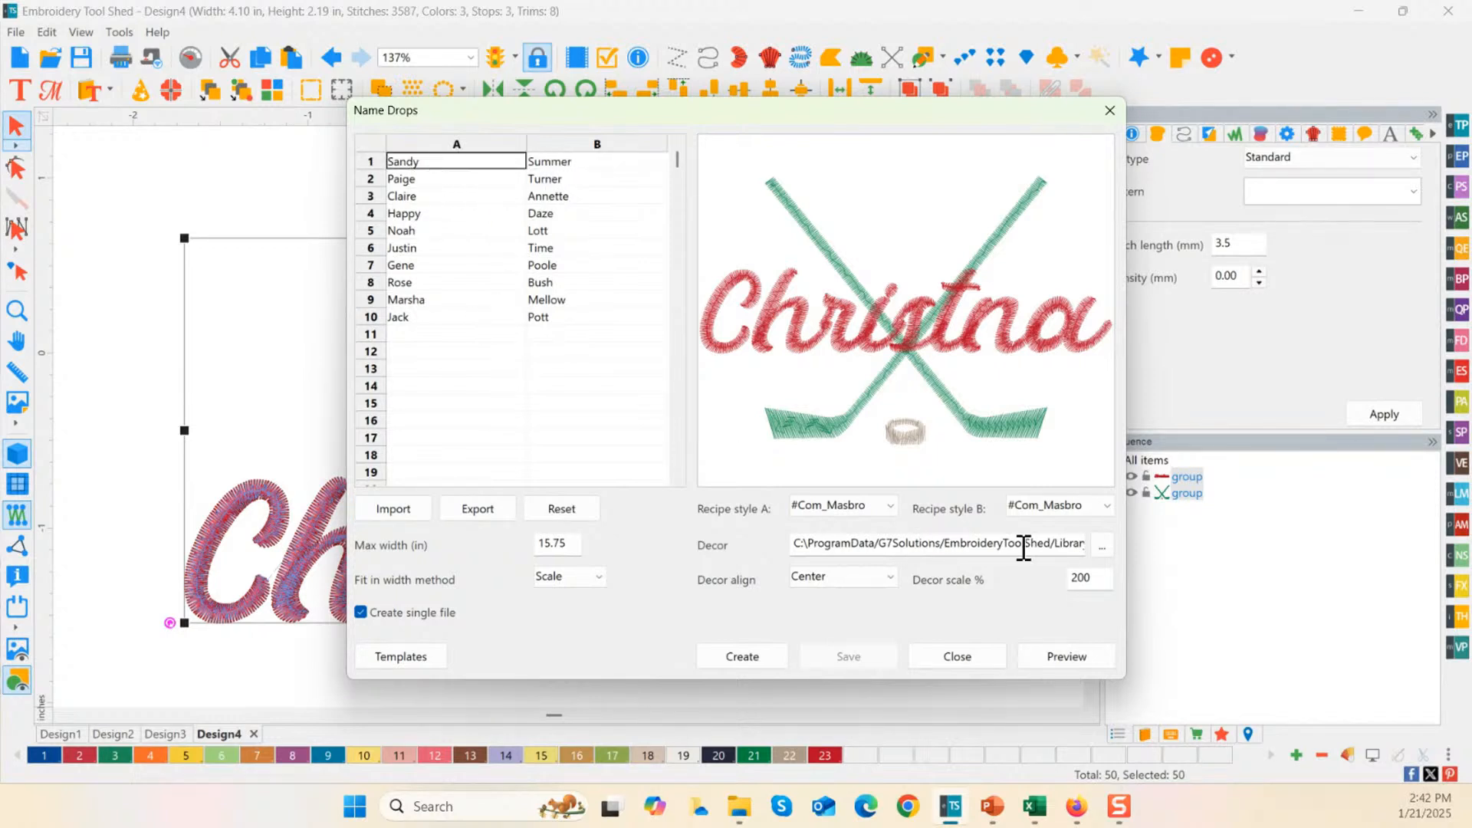
Step: Preview the imported first and last names from rows 1, 9 and 5 with the hockey sticks decor
click(1078, 664)
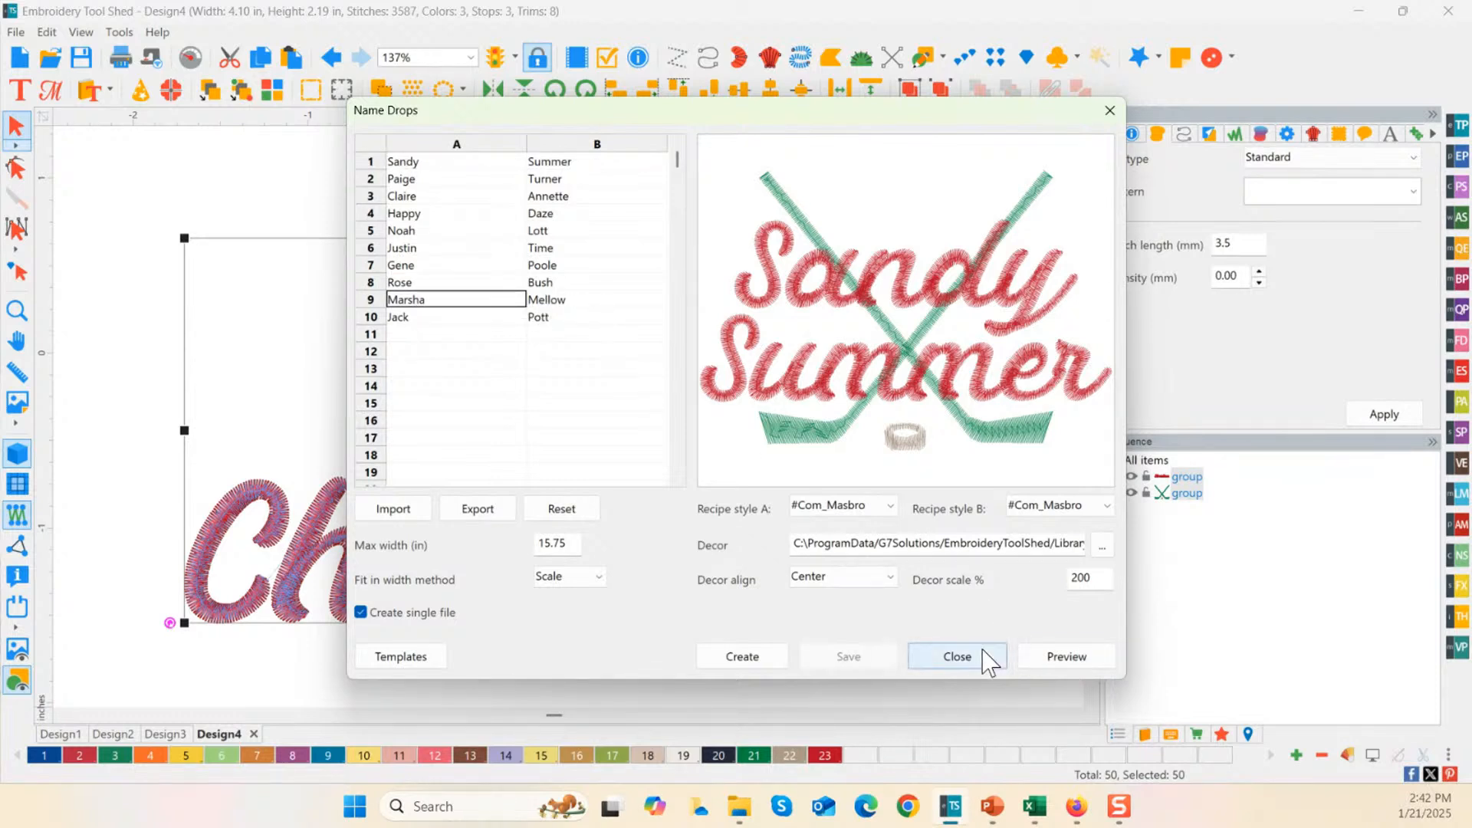
click(1077, 653)
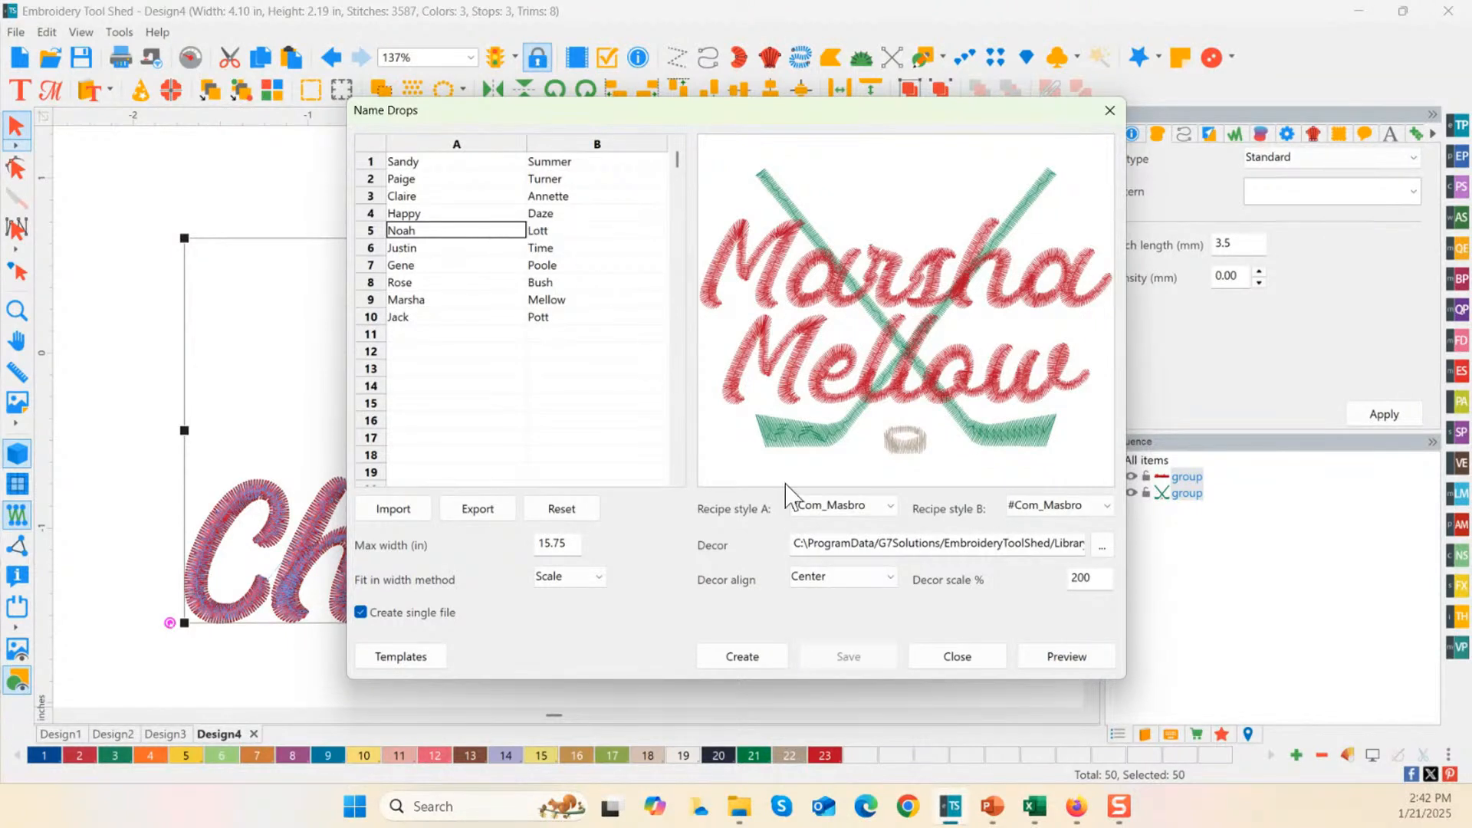
click(1071, 664)
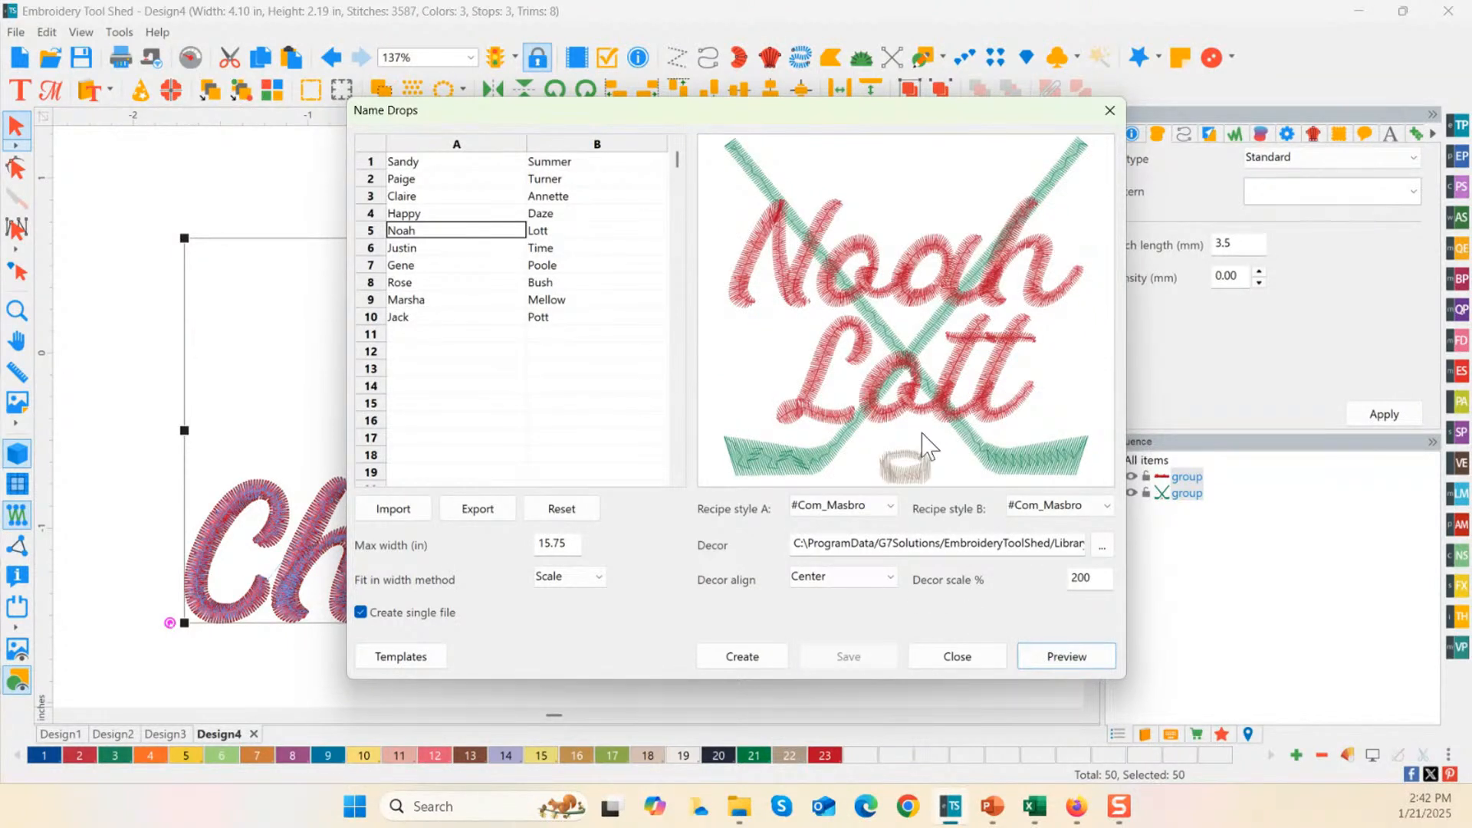
Step: Preview the row 5 name with the decor at Bottom, then set its alignment to Top and its scale to 100%
click(849, 584)
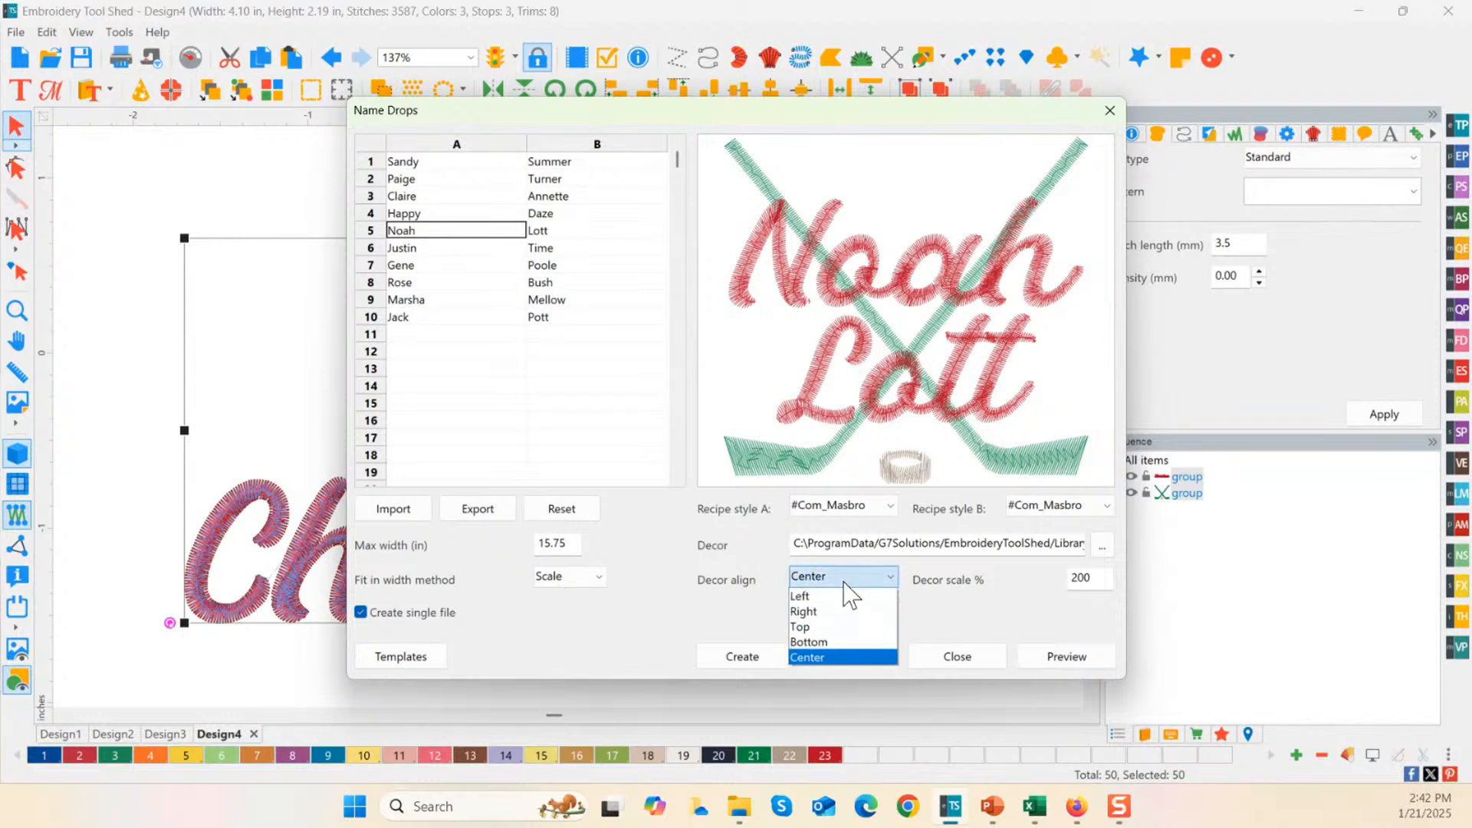
click(1042, 655)
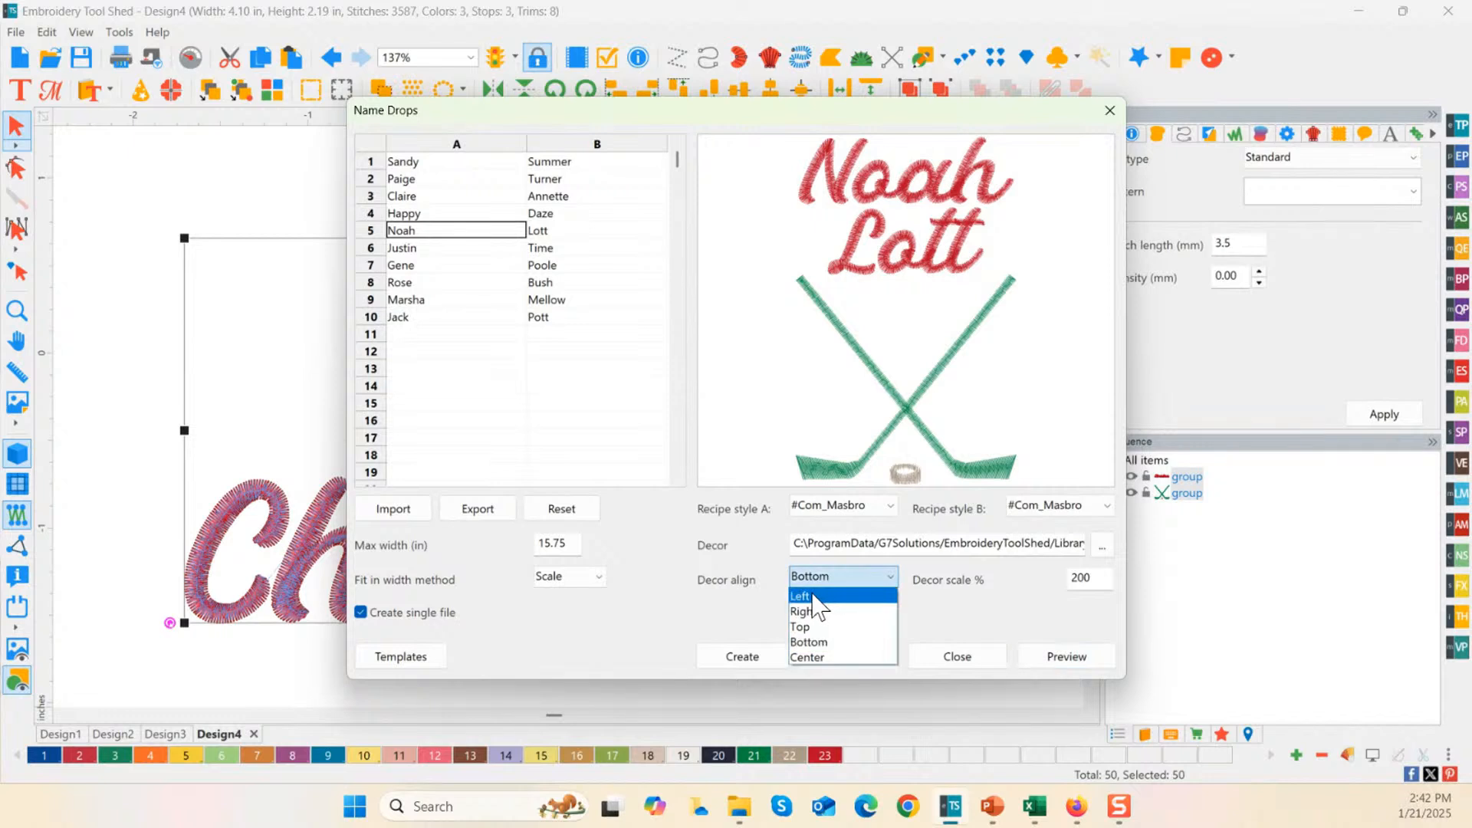
click(1043, 659)
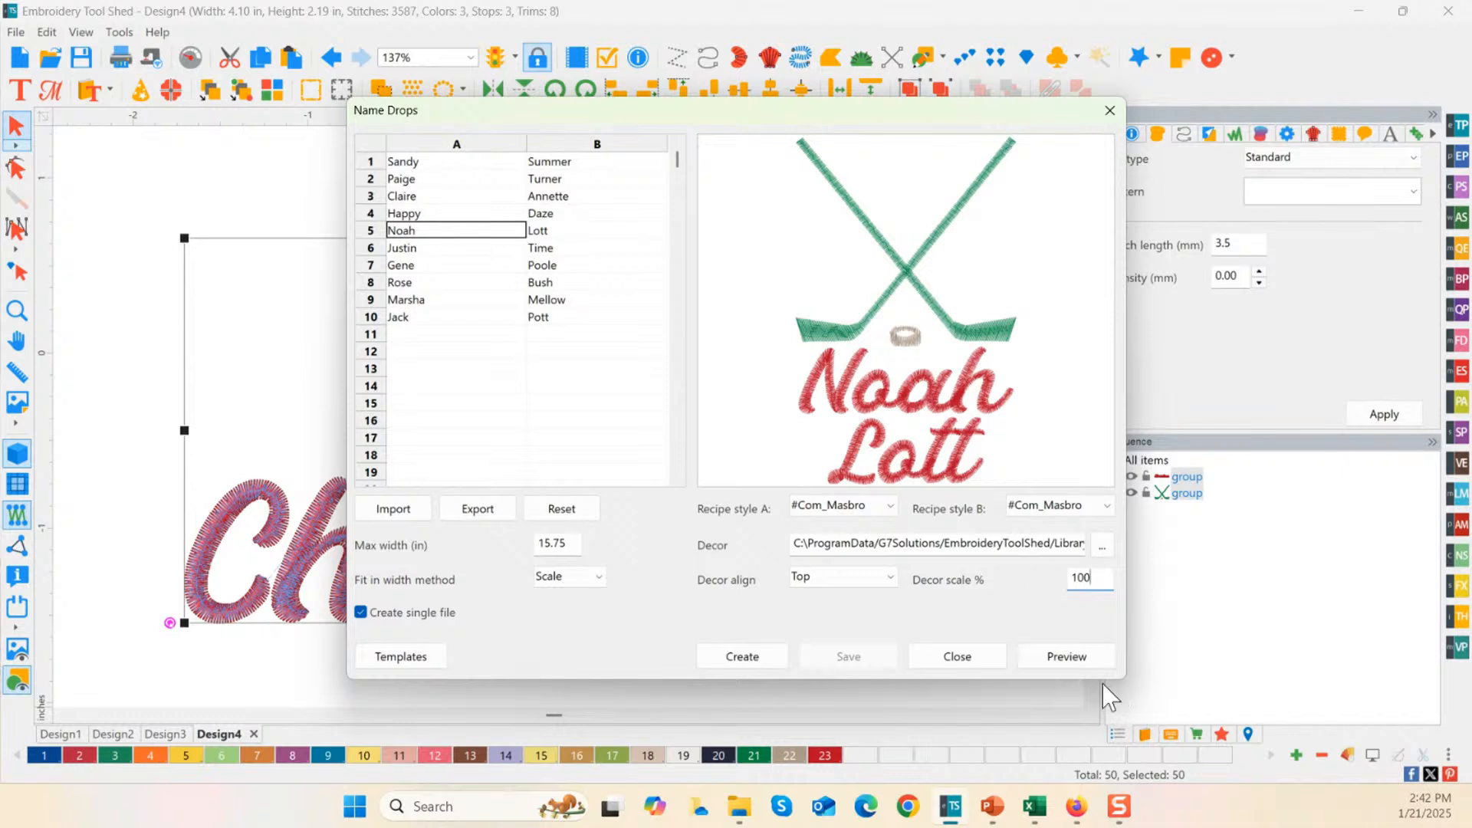
click(1084, 664)
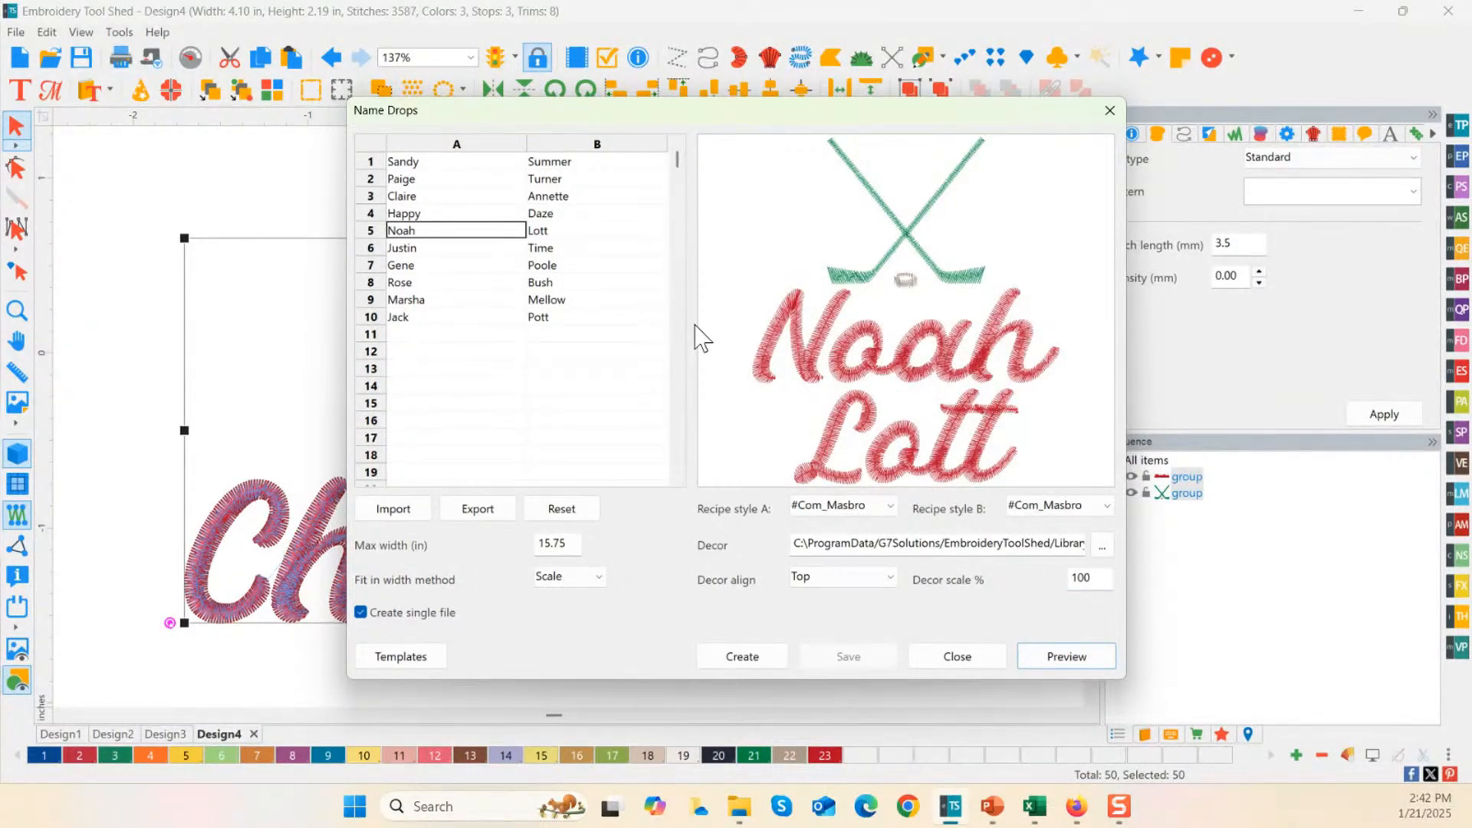
Step: Preview the names from rows 6 and 7 of the Name Drops list with the hockey sticks decor
click(408, 248)
click(1088, 664)
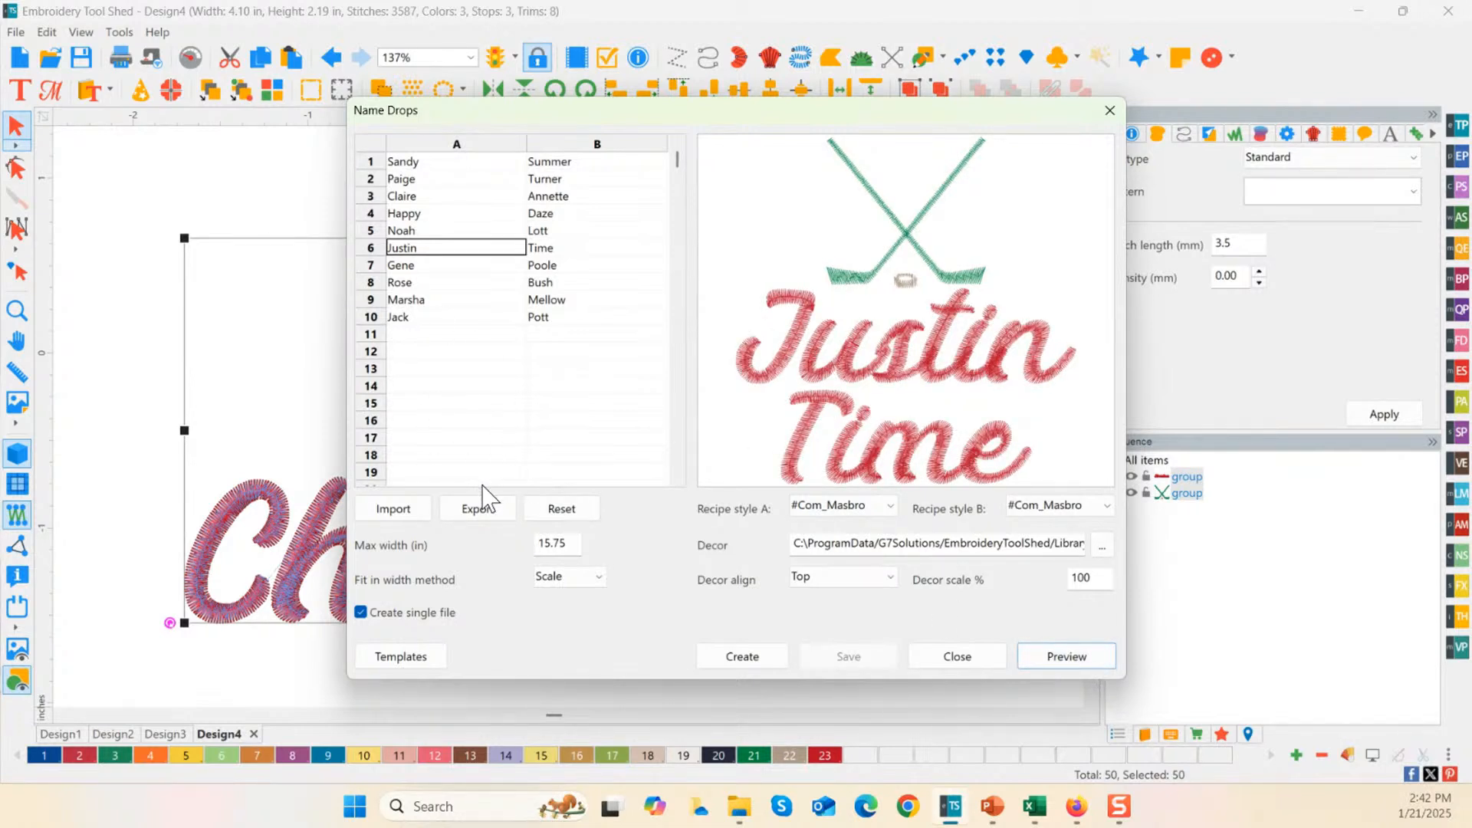
click(401, 265)
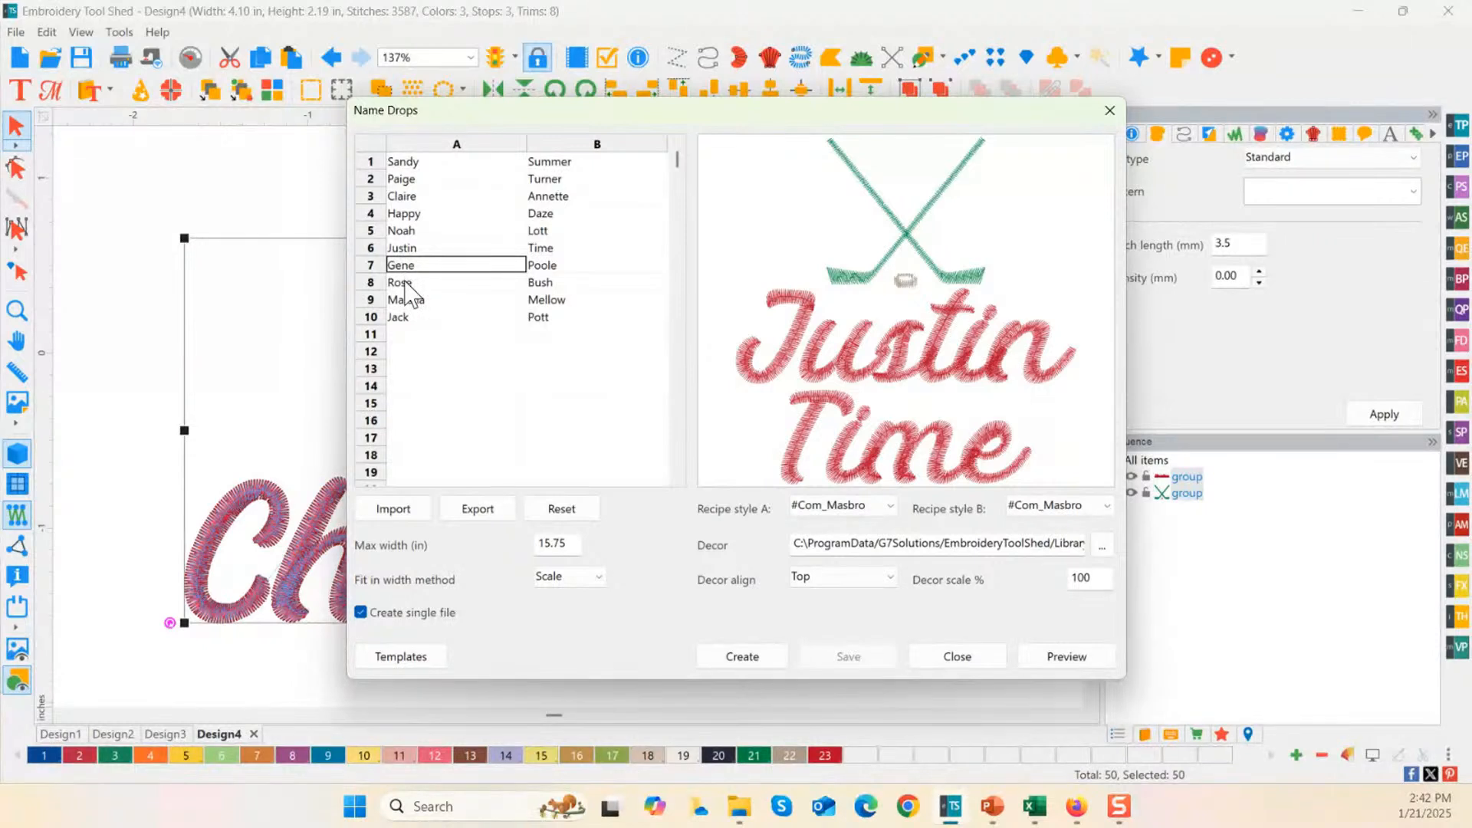
click(1056, 660)
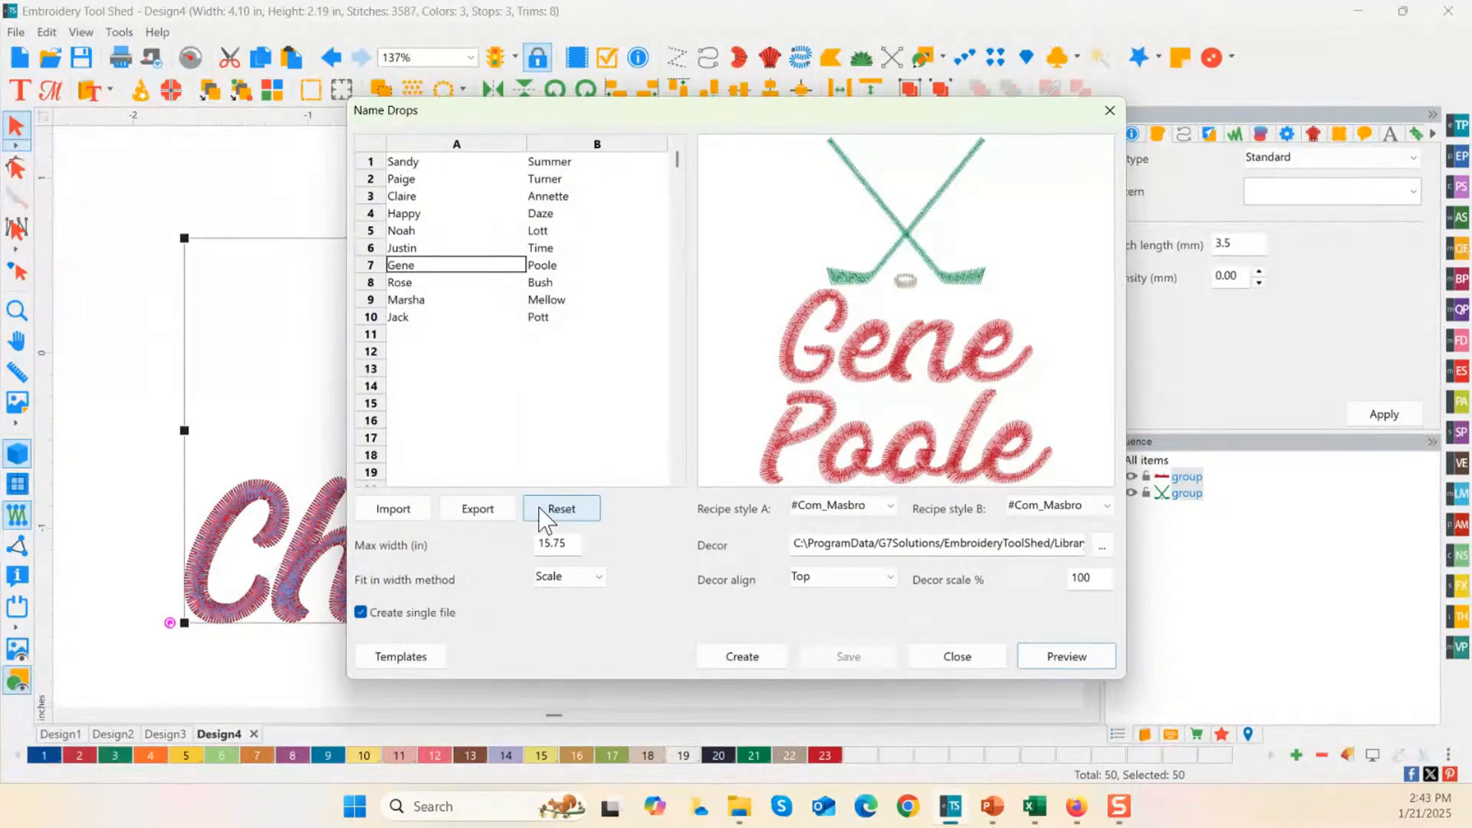
Step: Clear all names from the Name Drops list
click(485, 512)
click(493, 513)
click(574, 509)
click(747, 469)
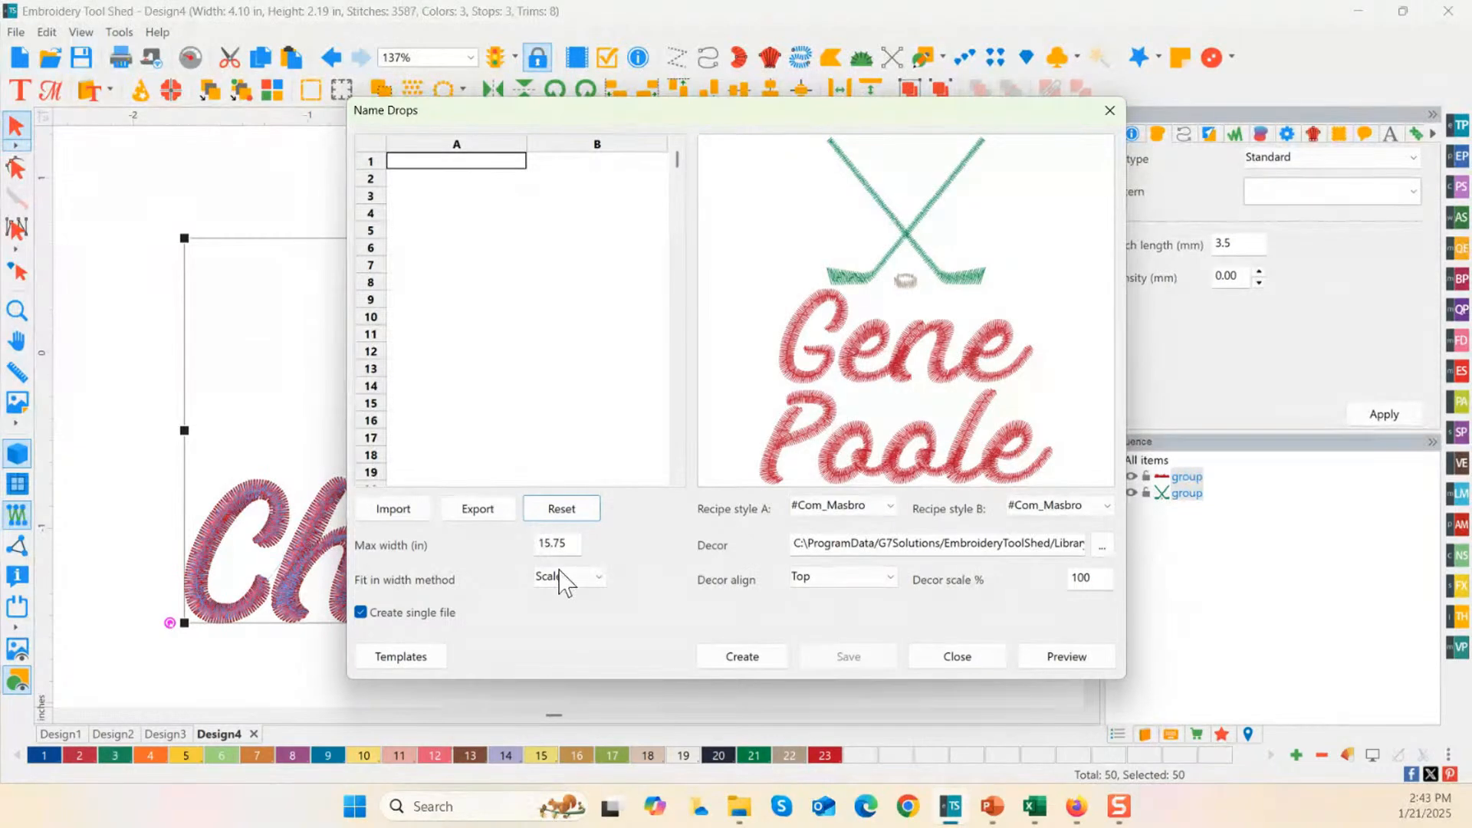
Step: Import the saved name list again, preview it, and create all the embroidered names with their decor in one design
click(411, 506)
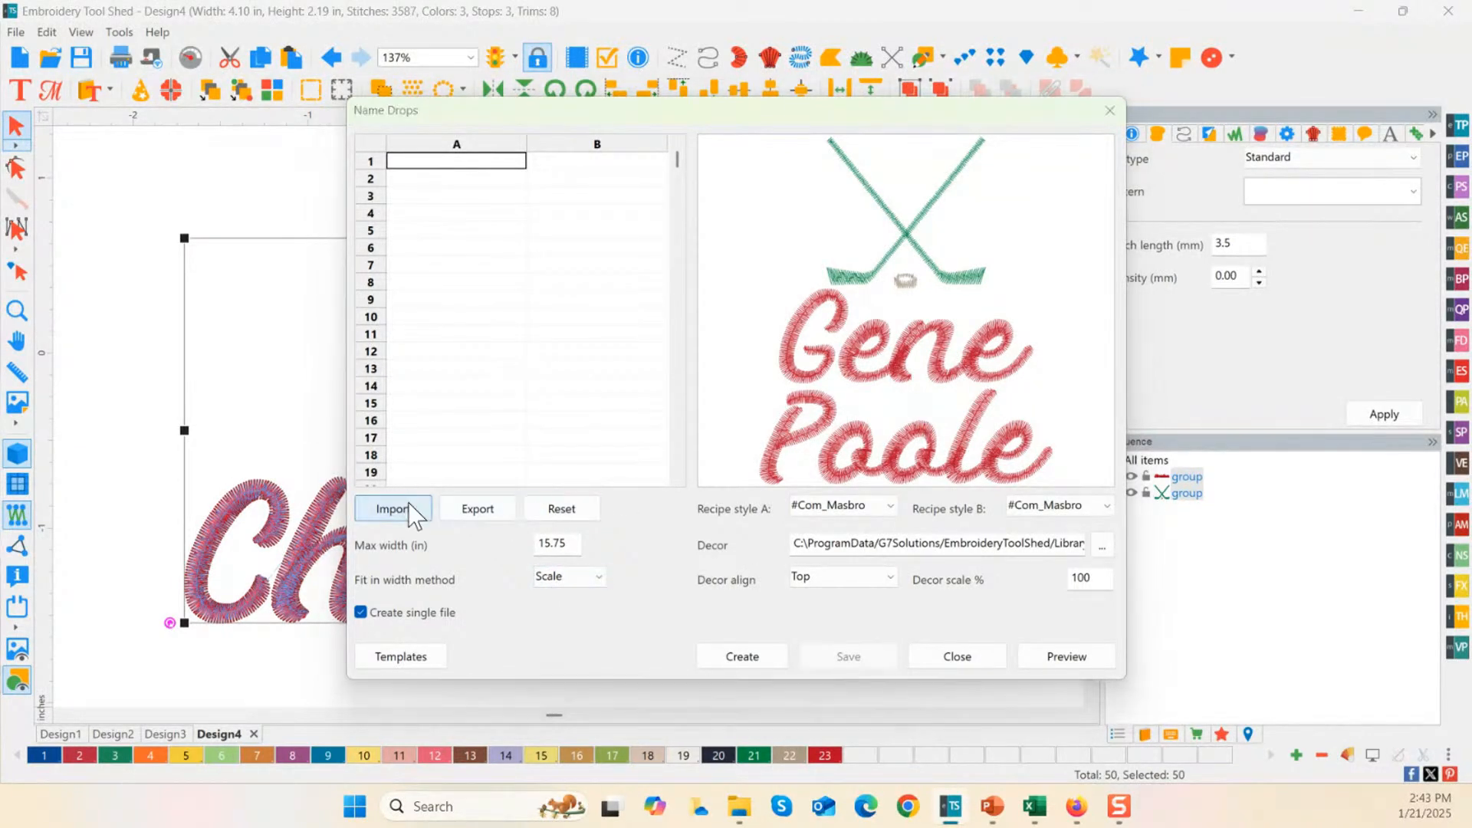
double_click(724, 433)
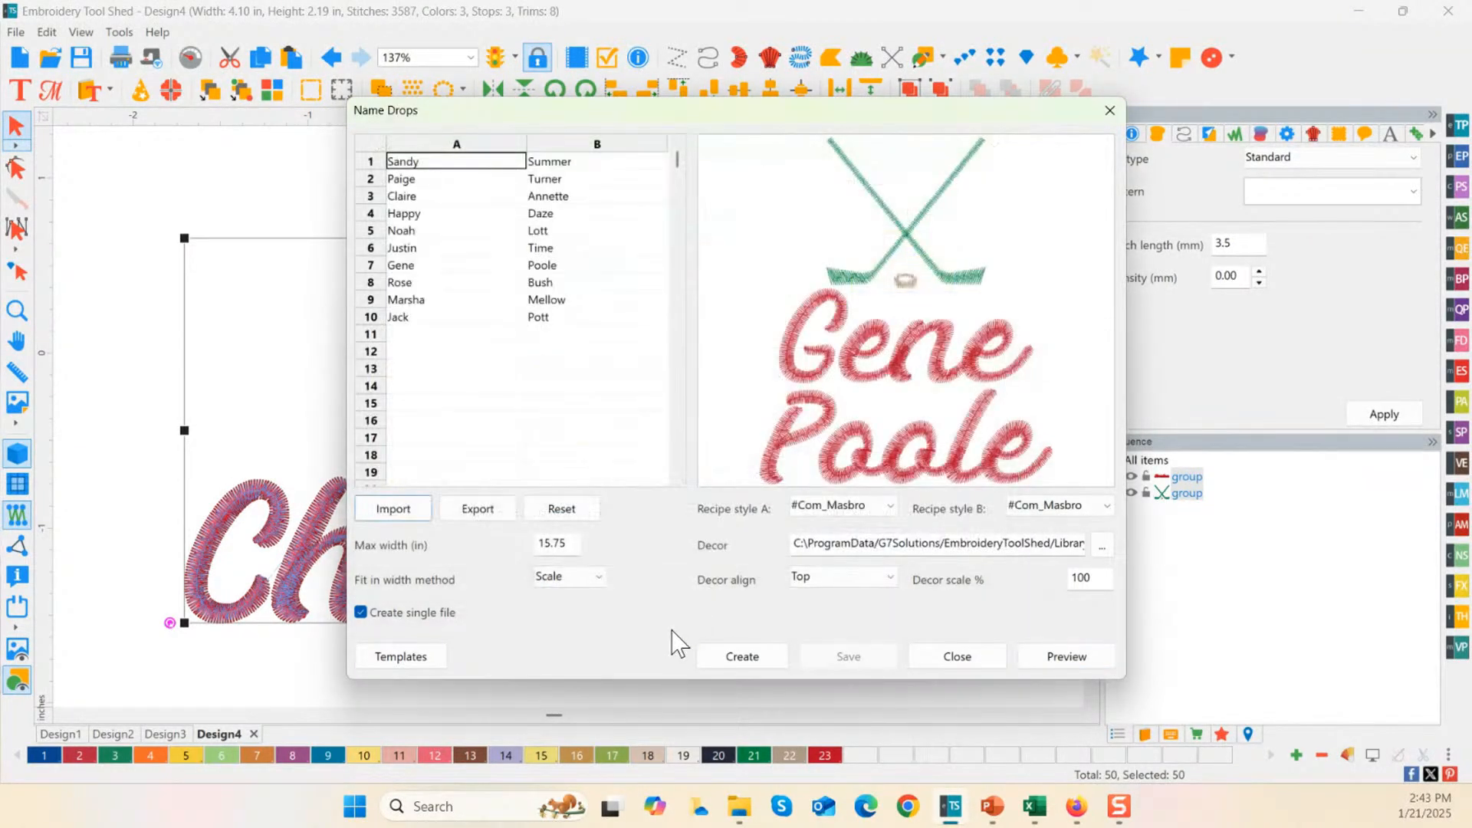
click(1053, 656)
click(748, 658)
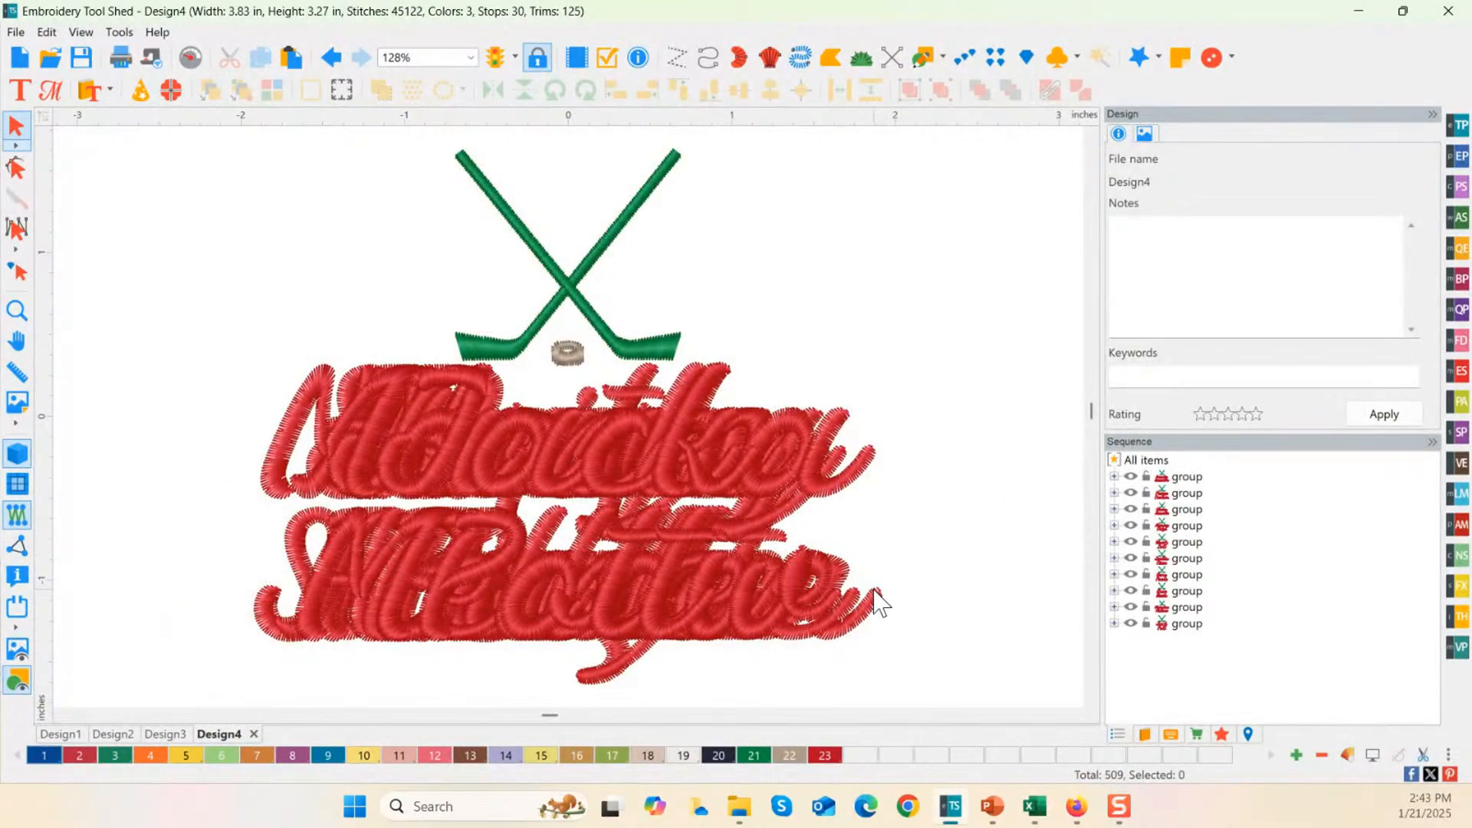
Step: Examine the stacked name groups by selecting them individually in the design and the sequence list
click(582, 272)
click(589, 272)
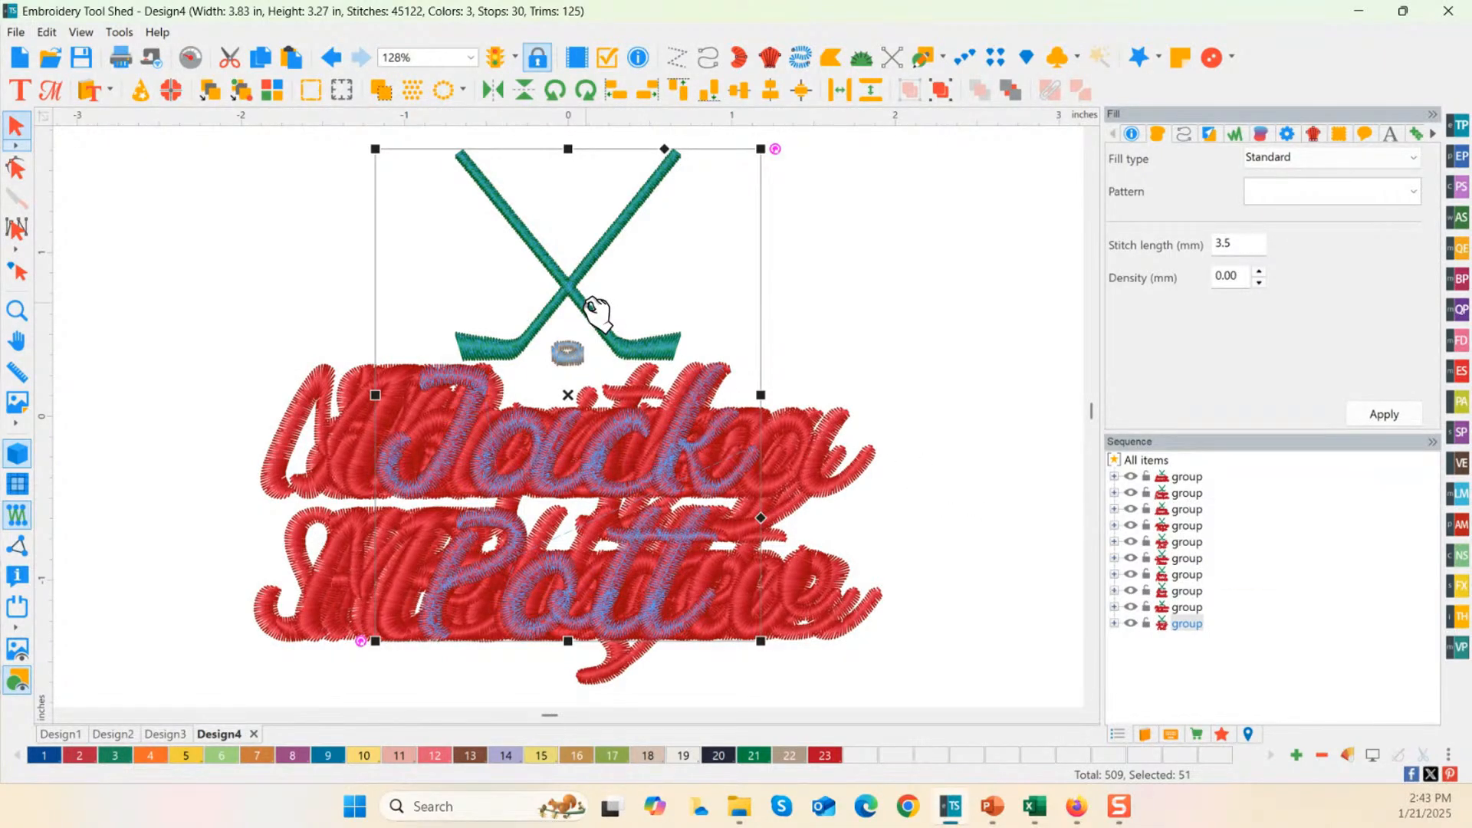
click(1174, 493)
click(1188, 510)
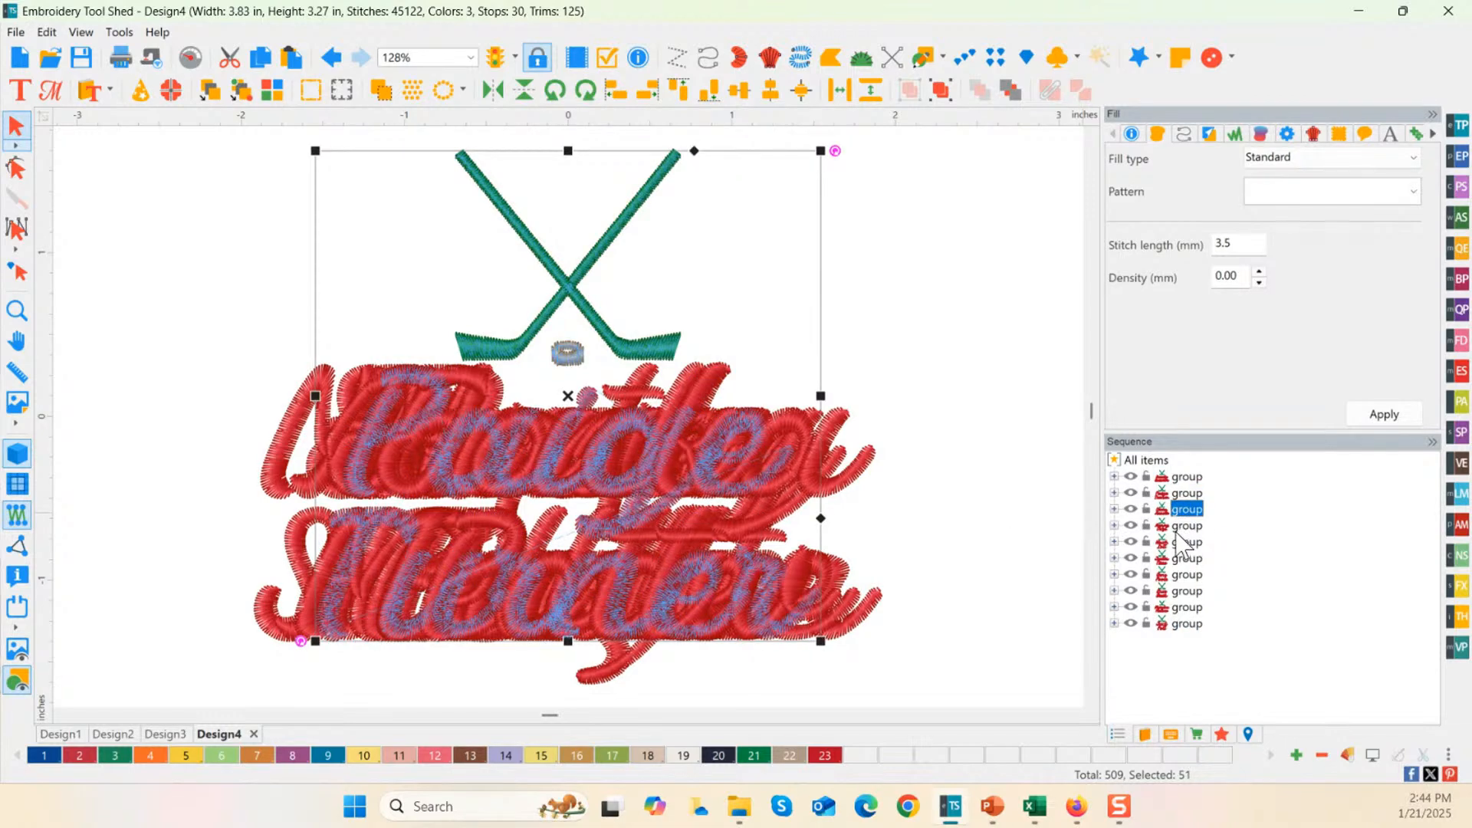
click(1187, 526)
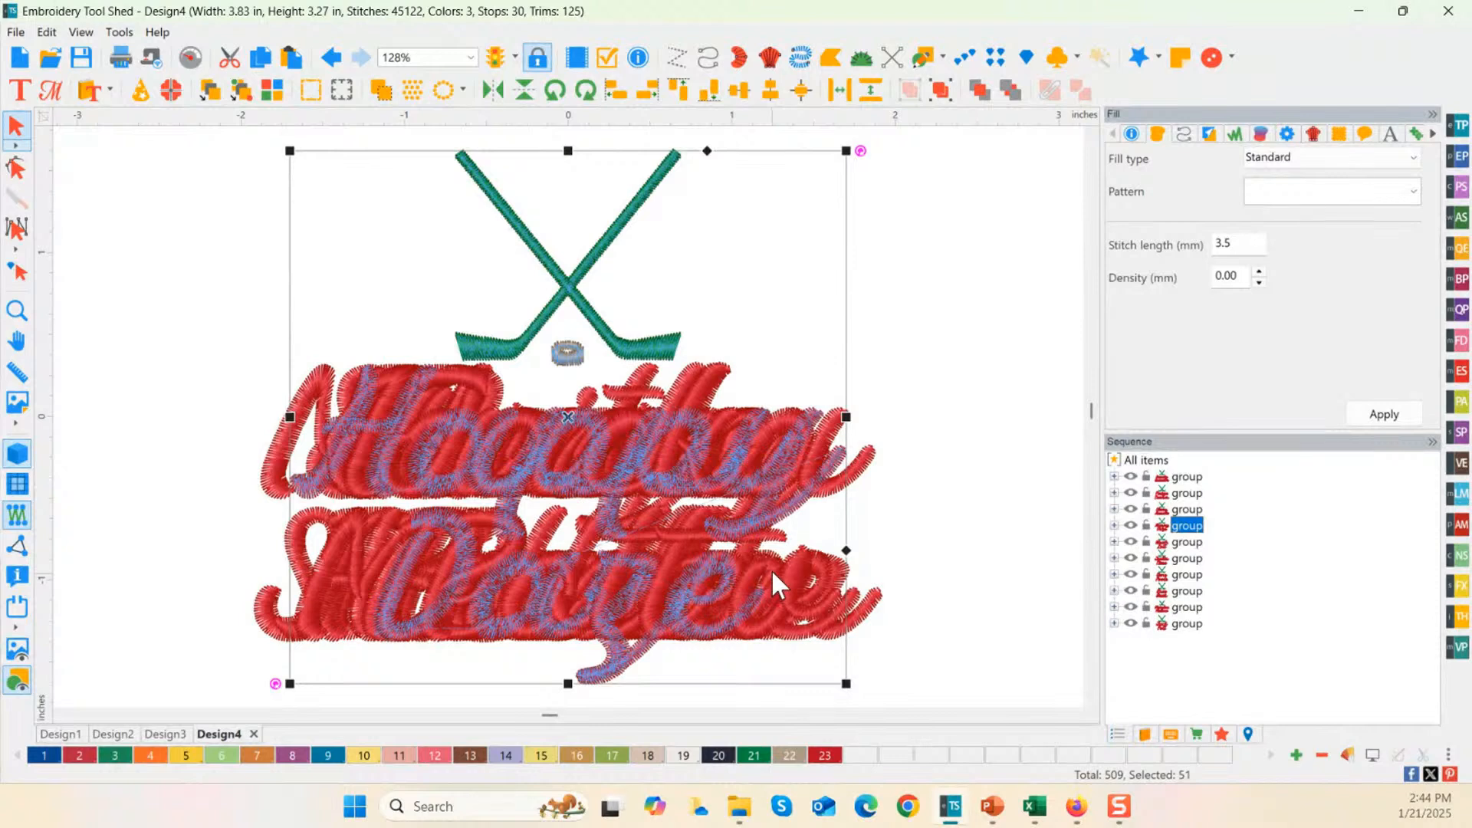
click(947, 515)
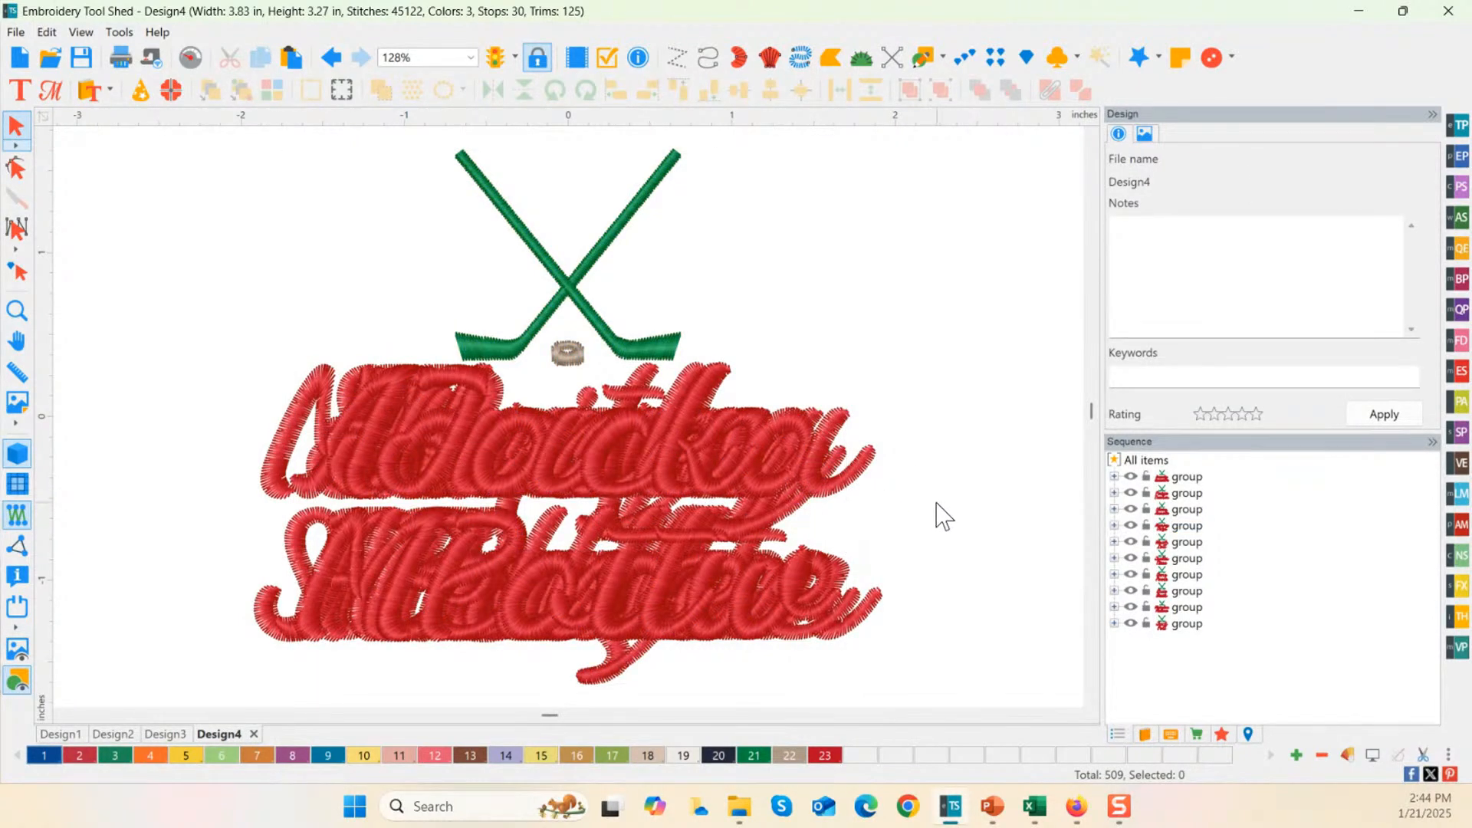
click(595, 463)
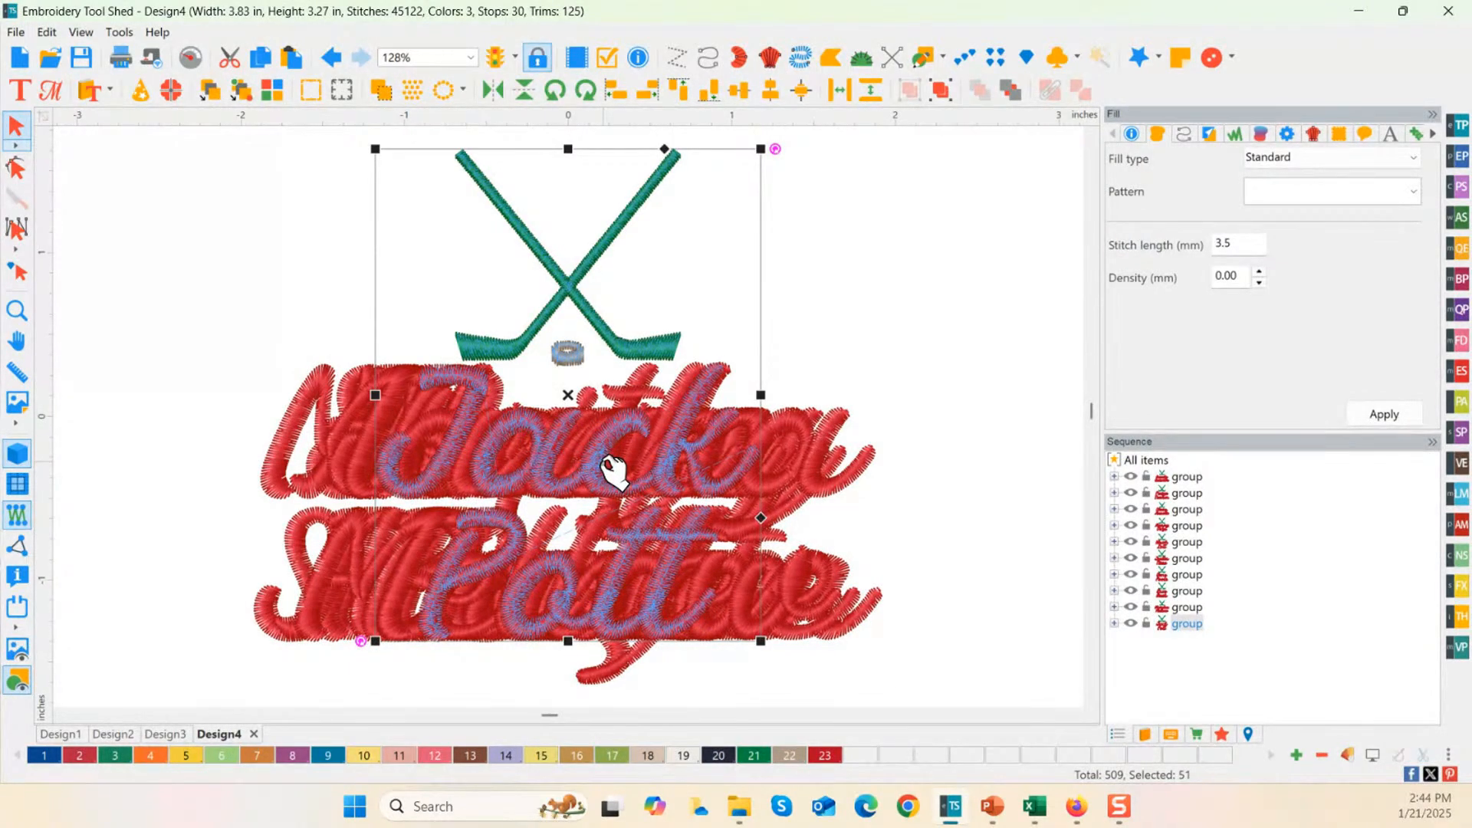
click(909, 444)
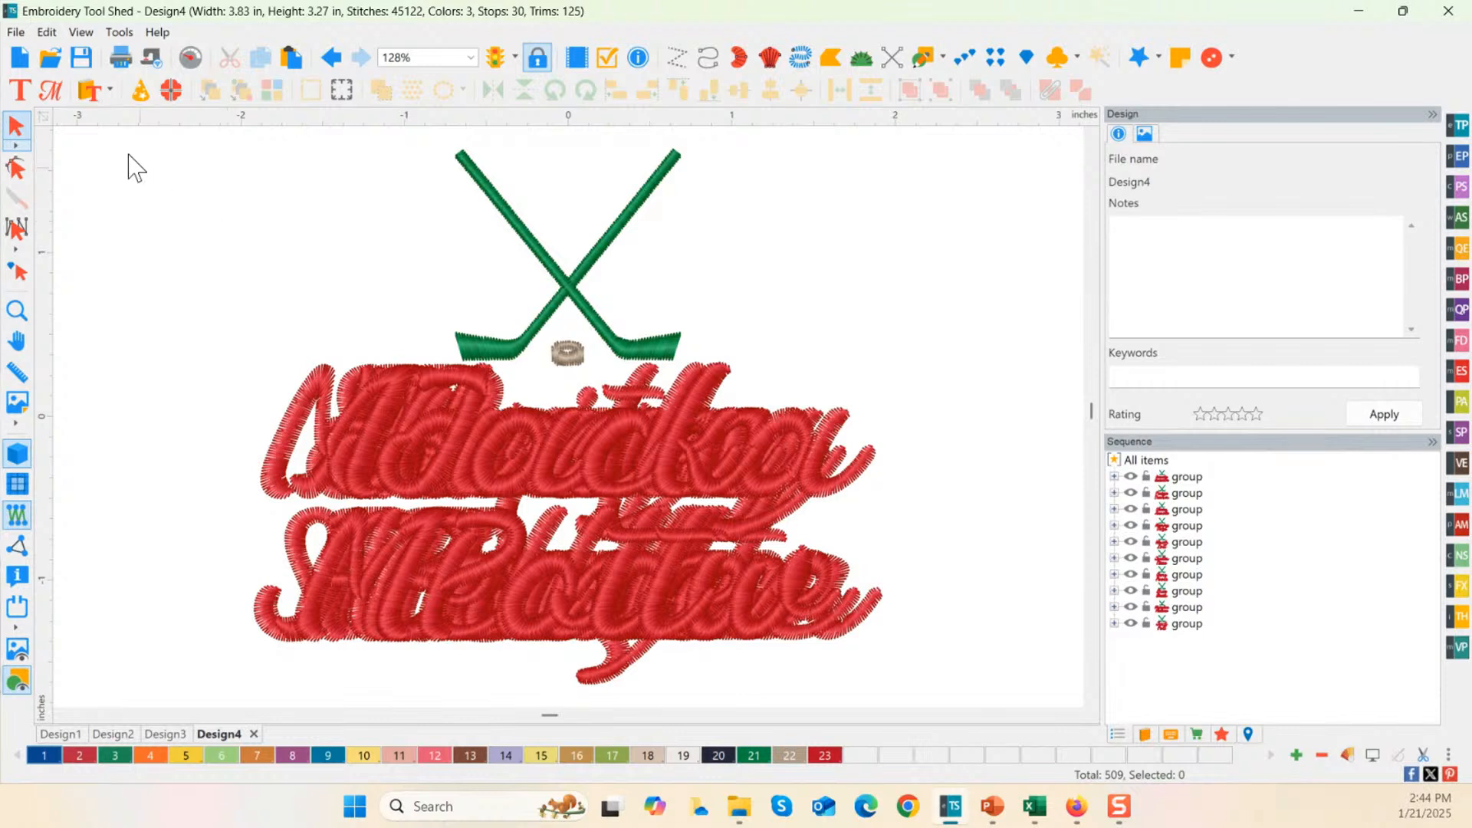
Step: Create a new blank design
click(21, 60)
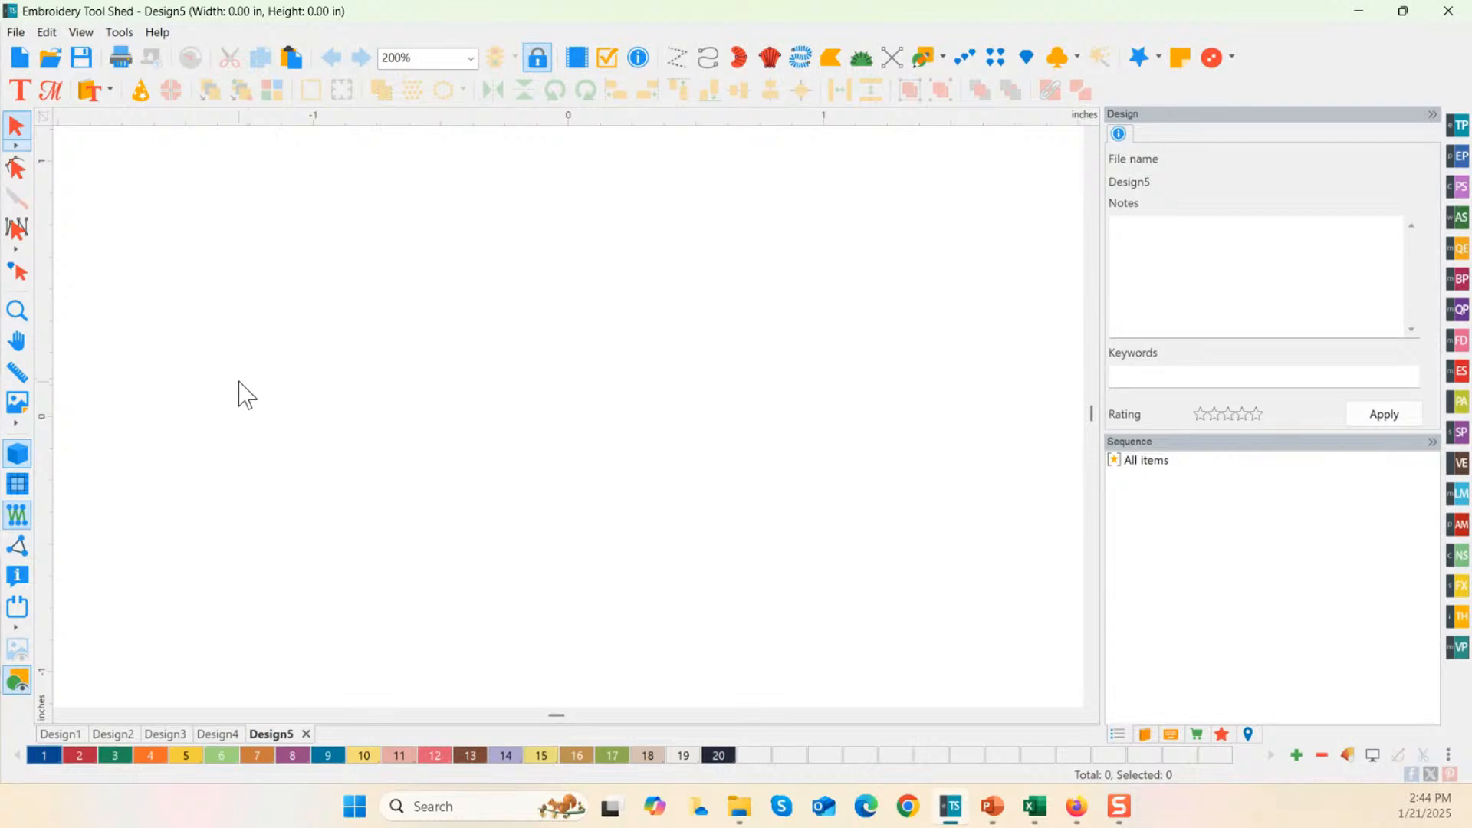
click(16, 33)
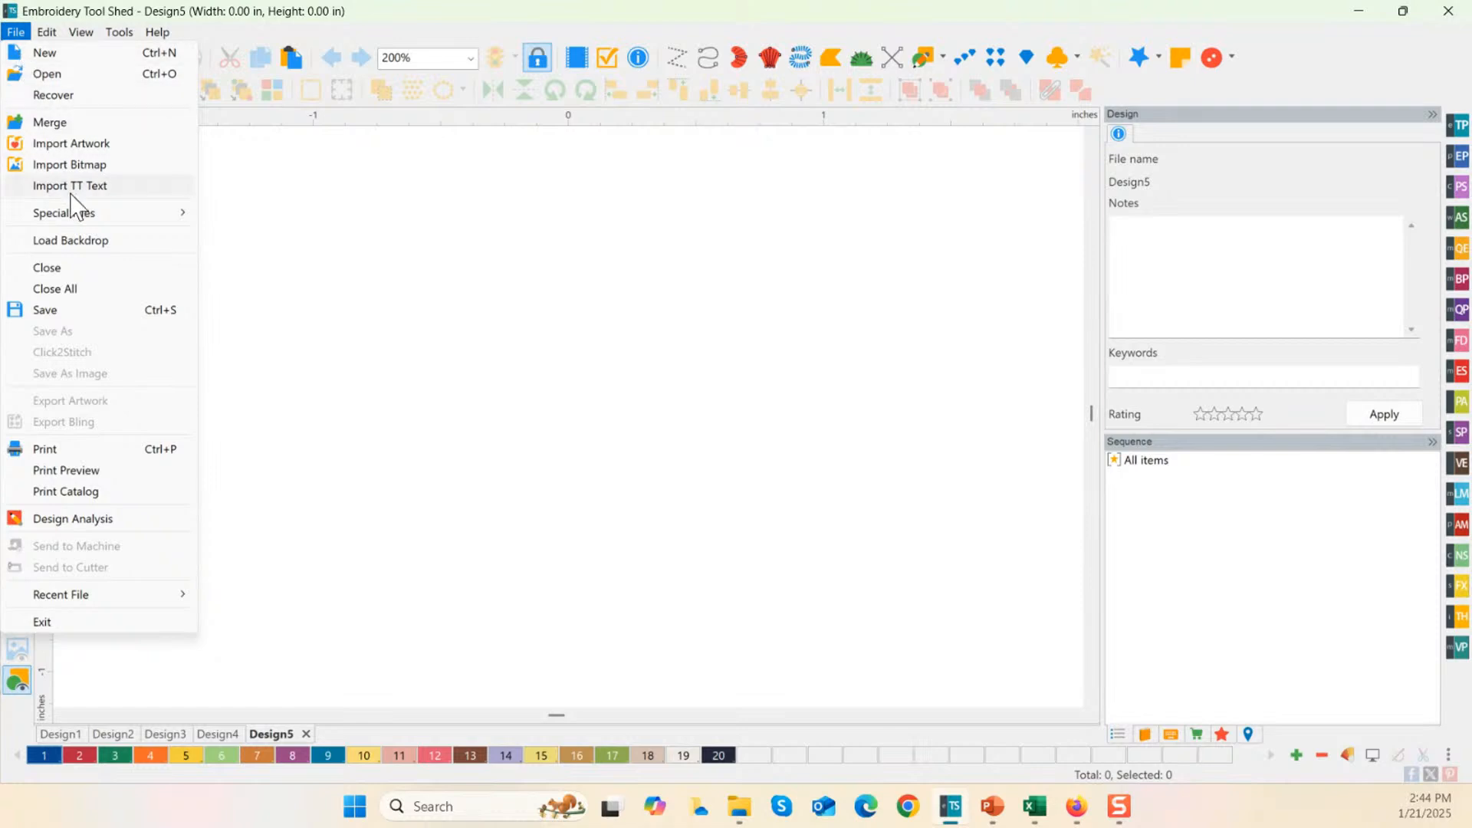
click(76, 241)
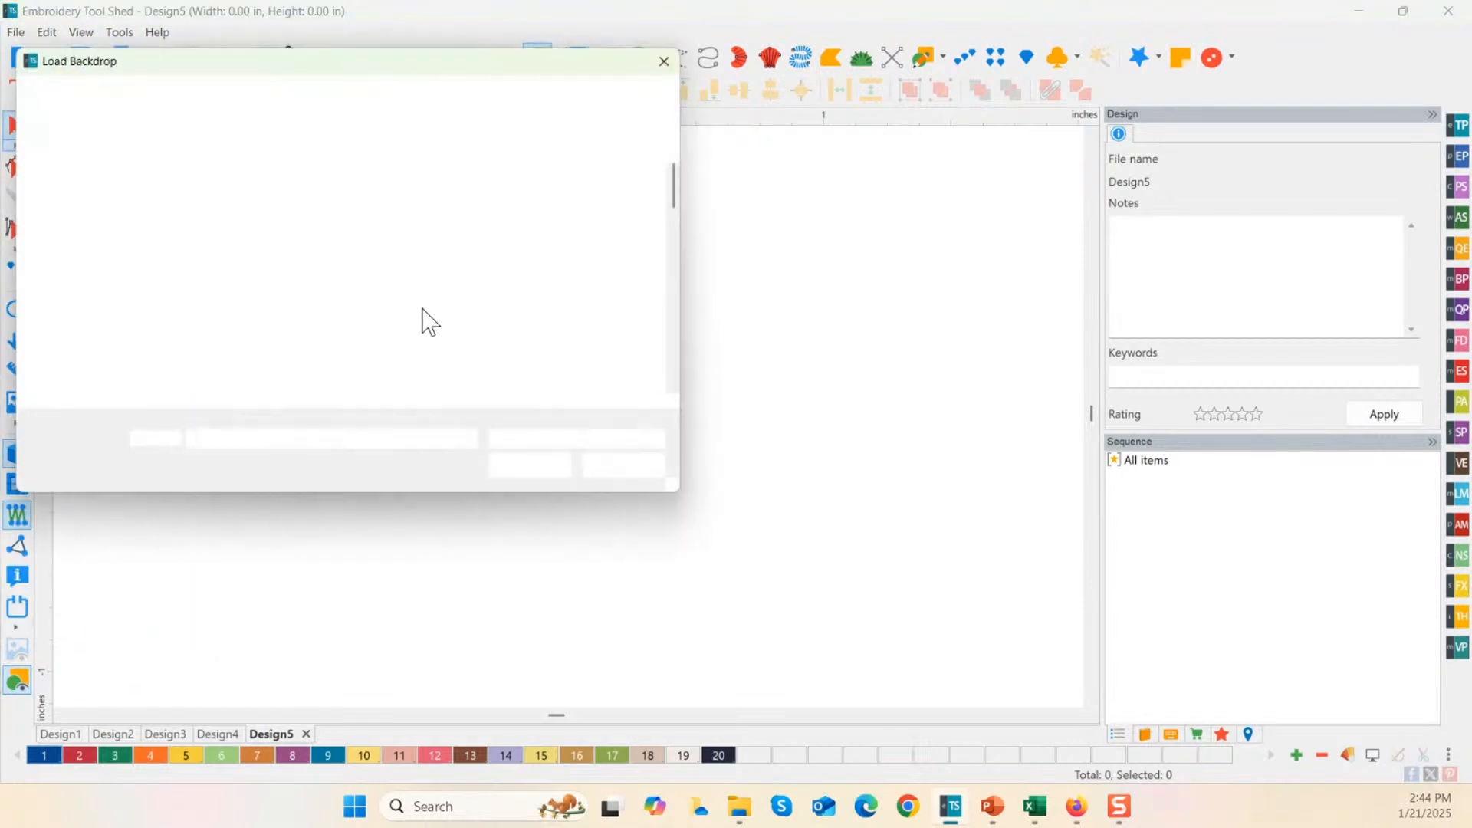
drag(679, 188, 705, 387)
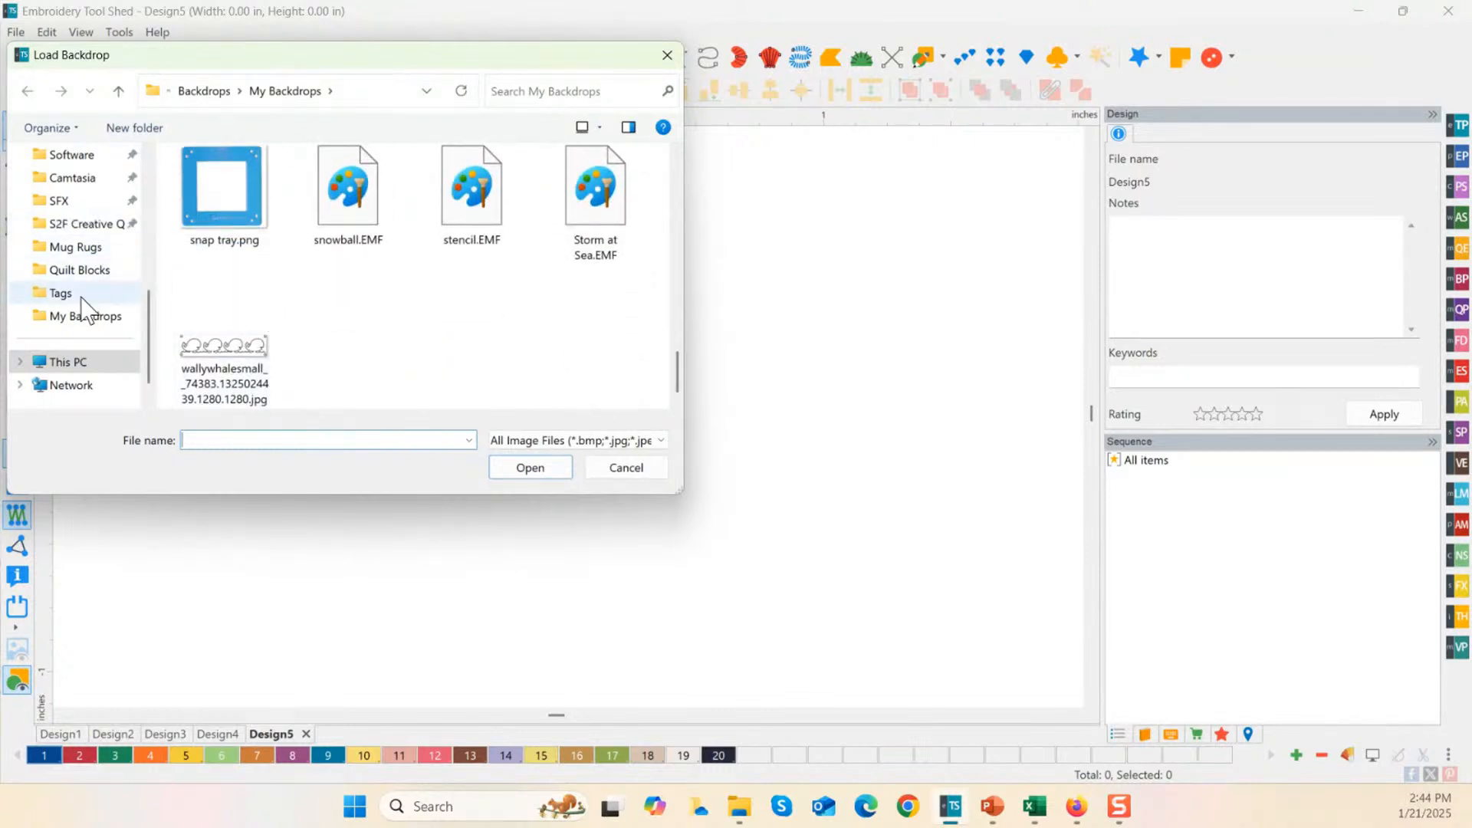
scroll(92, 325, up, 2)
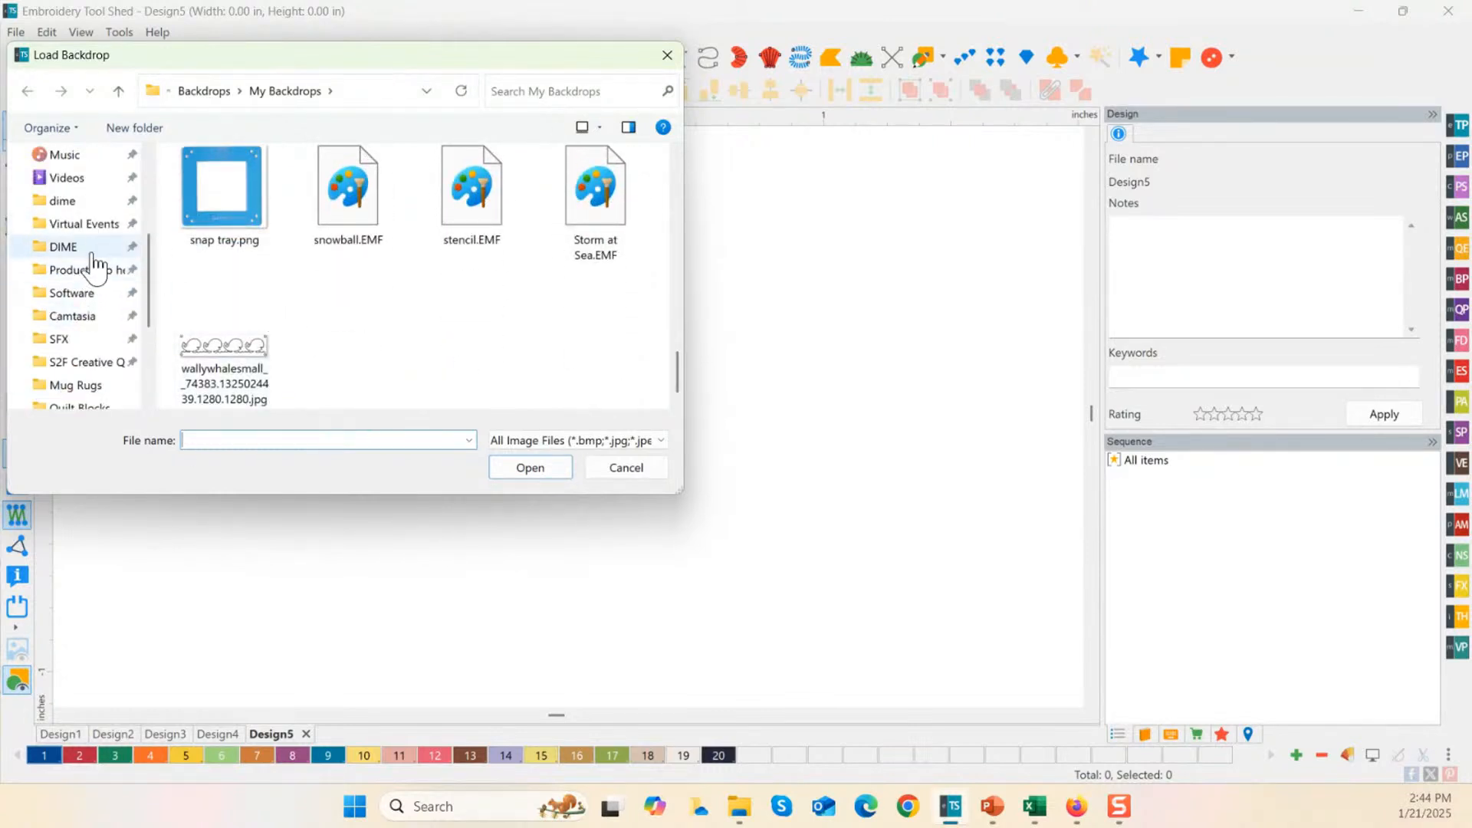
click(99, 227)
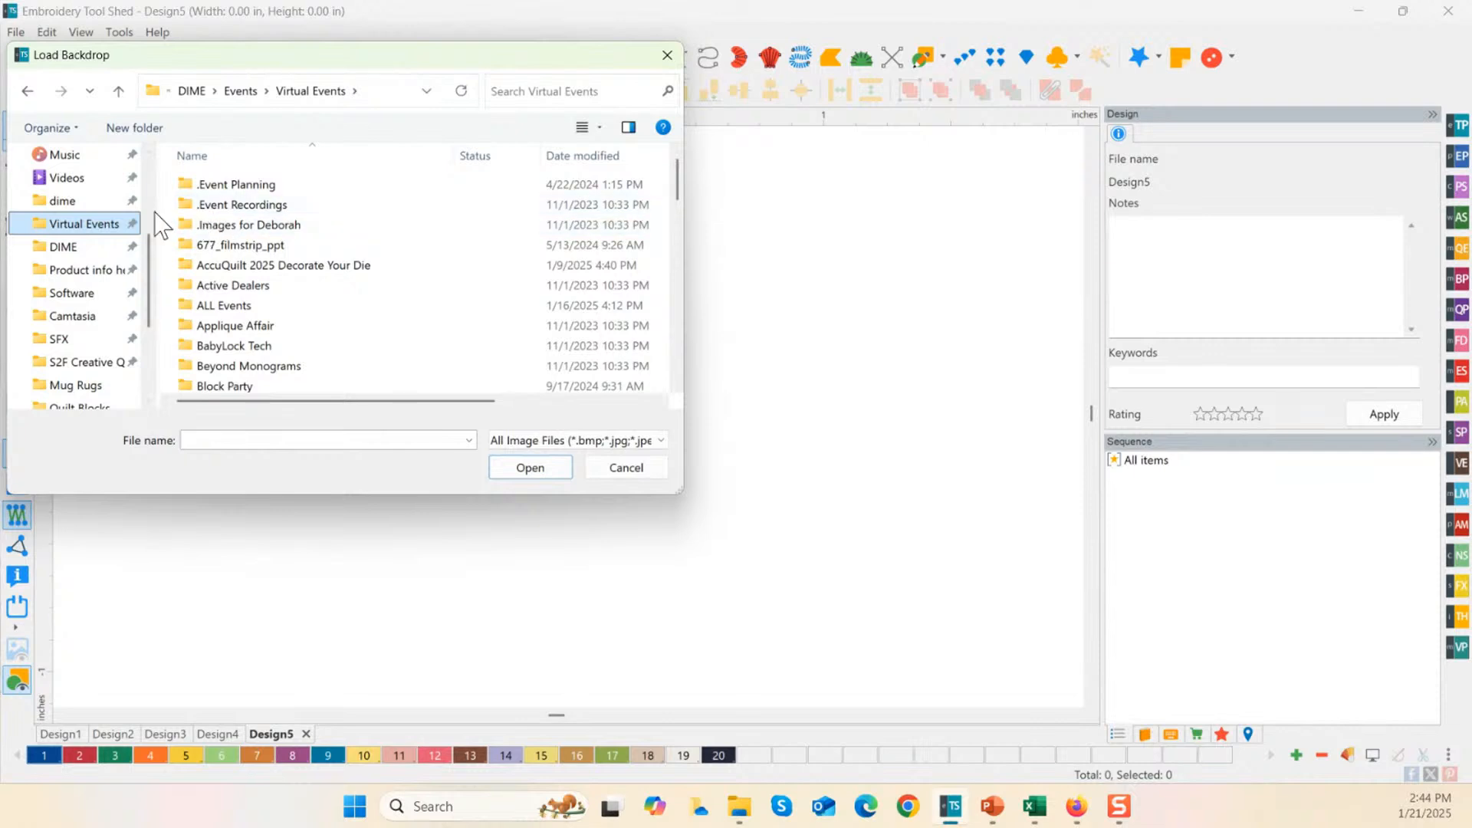
click(667, 56)
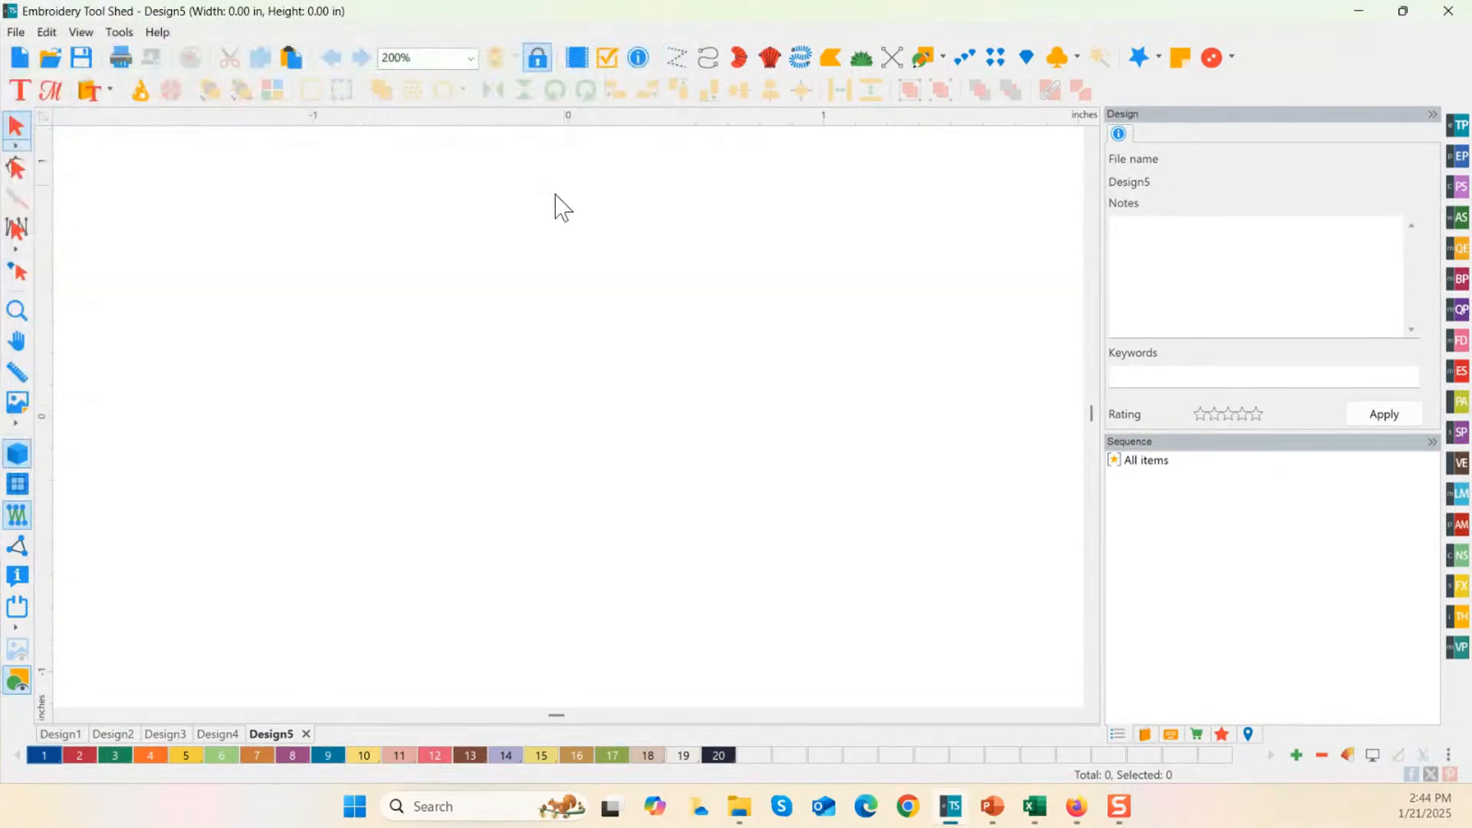
click(16, 31)
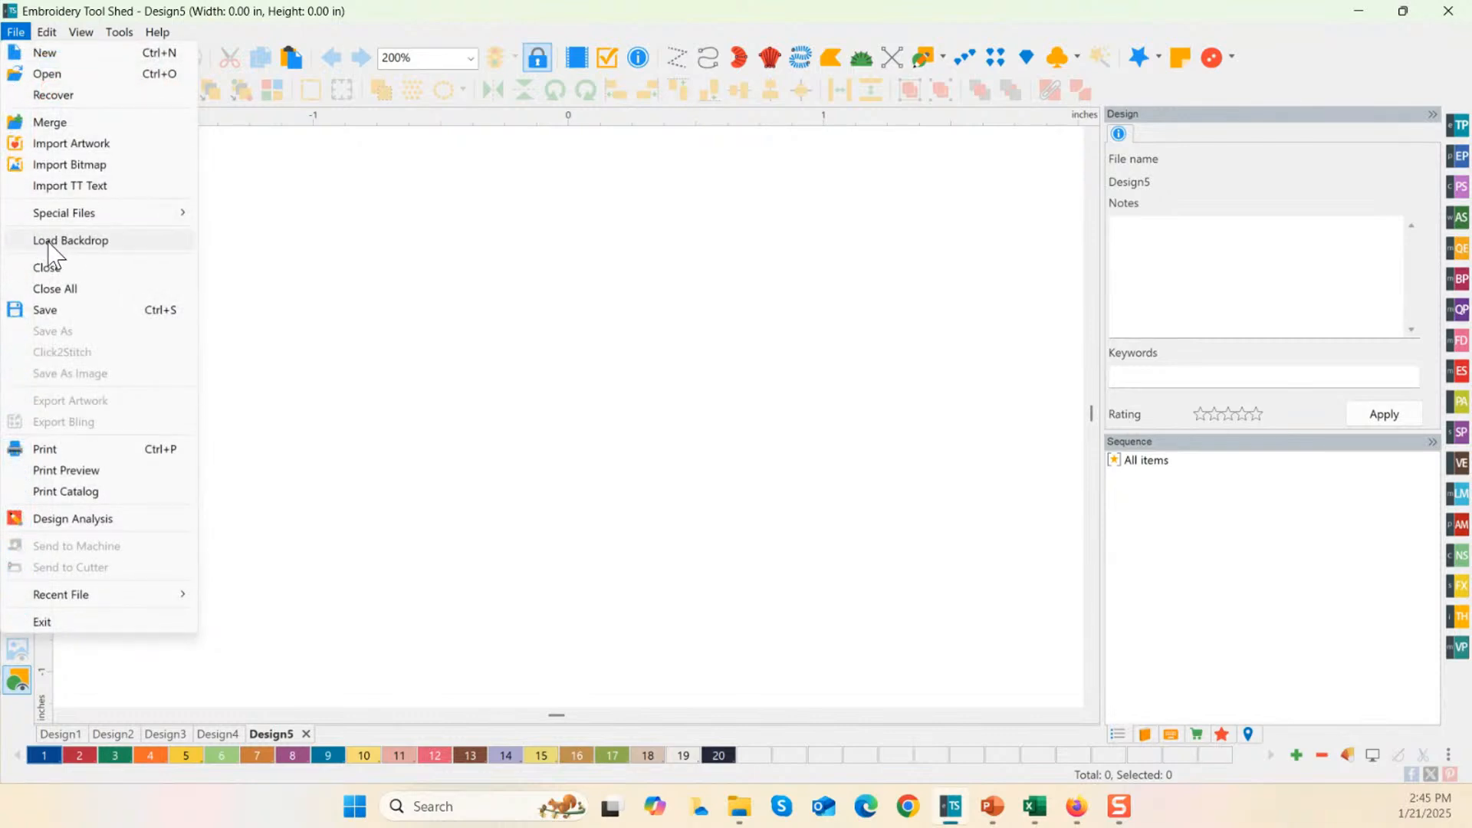
click(305, 240)
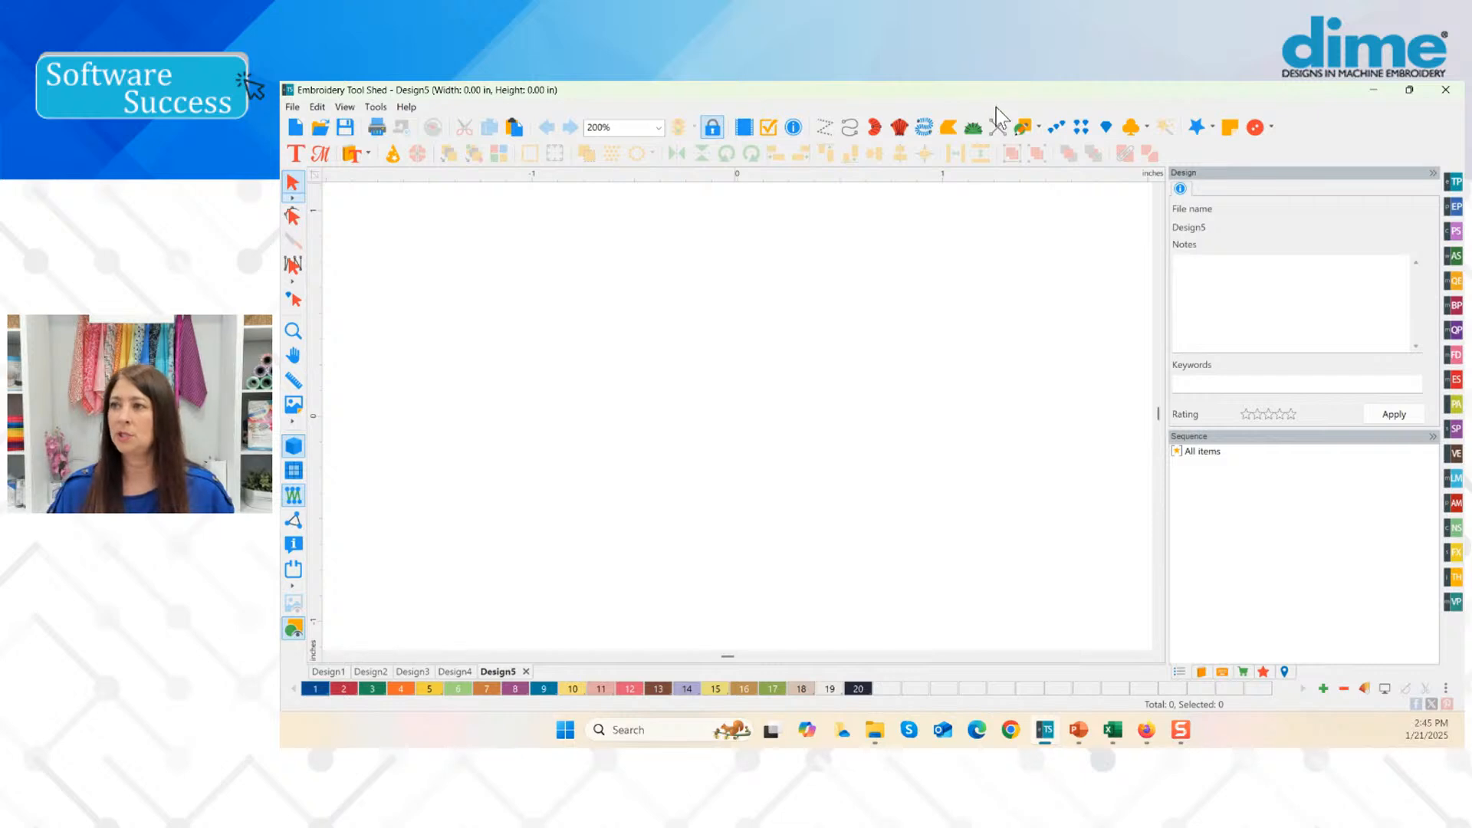
Step: Draw a circular artwork outline about 1.62 inches in diameter with the Ellipse tool
click(1039, 128)
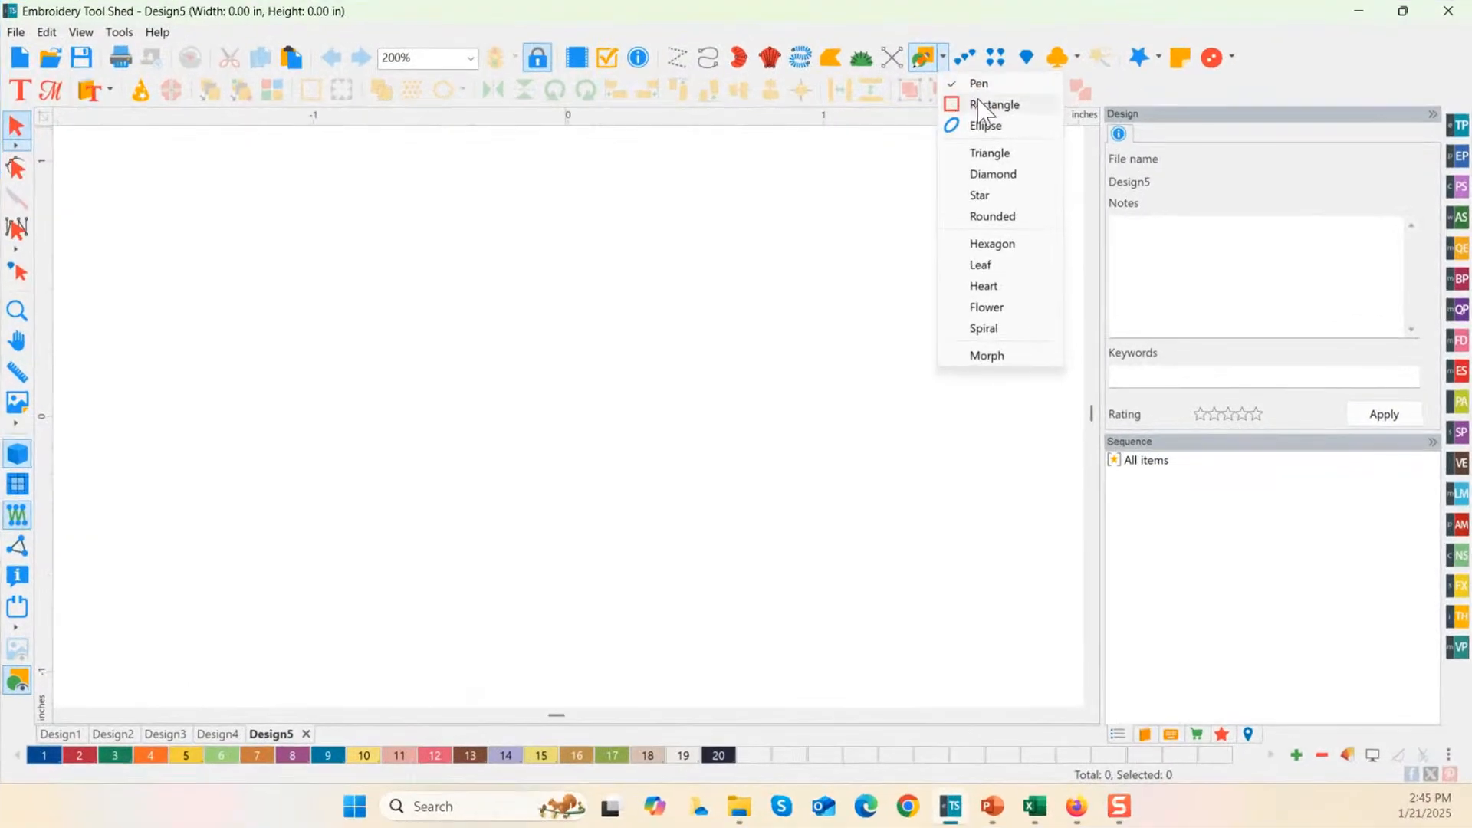
click(984, 125)
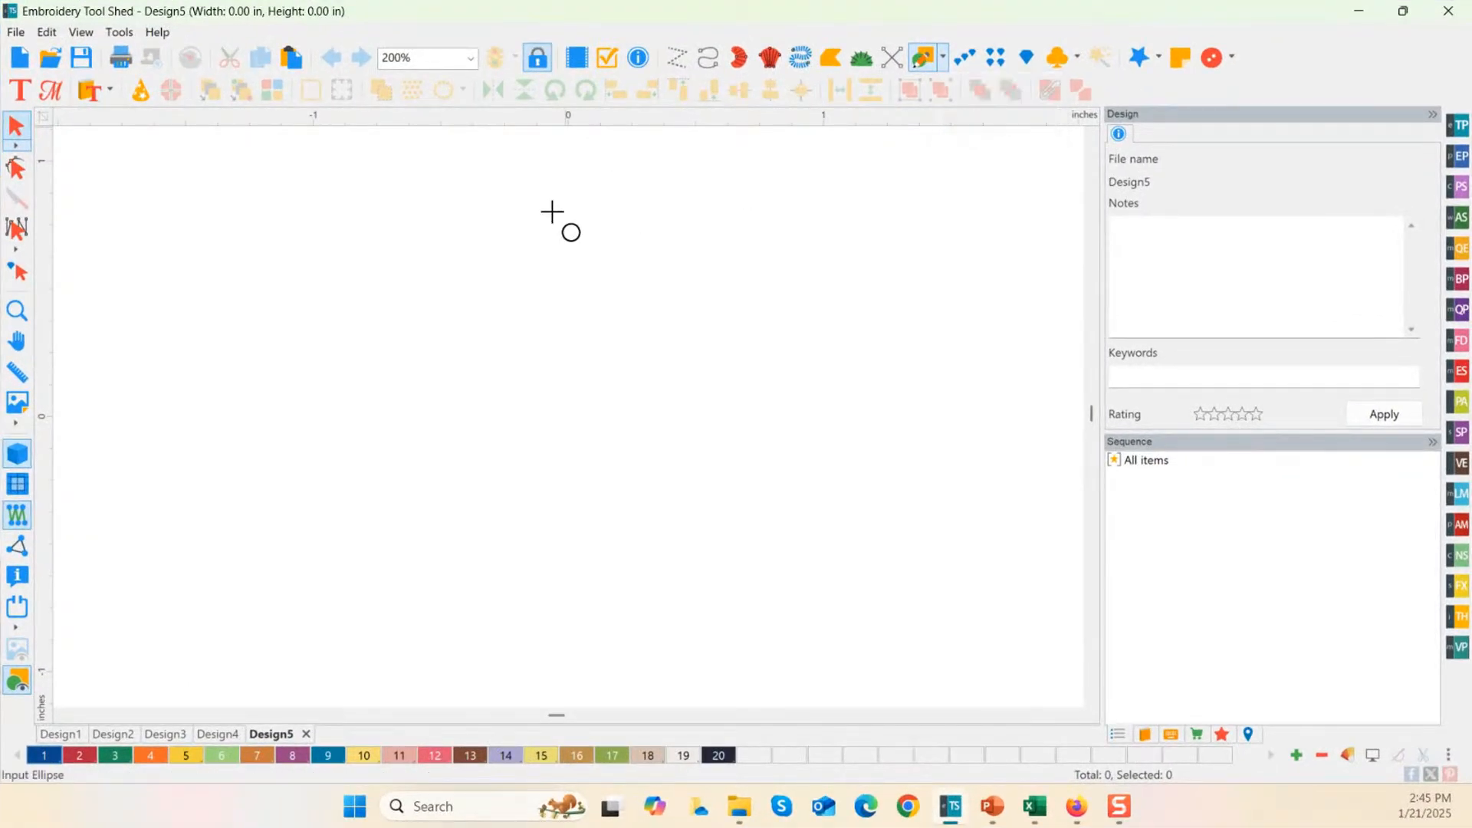
drag(200, 196, 614, 507)
click(16, 126)
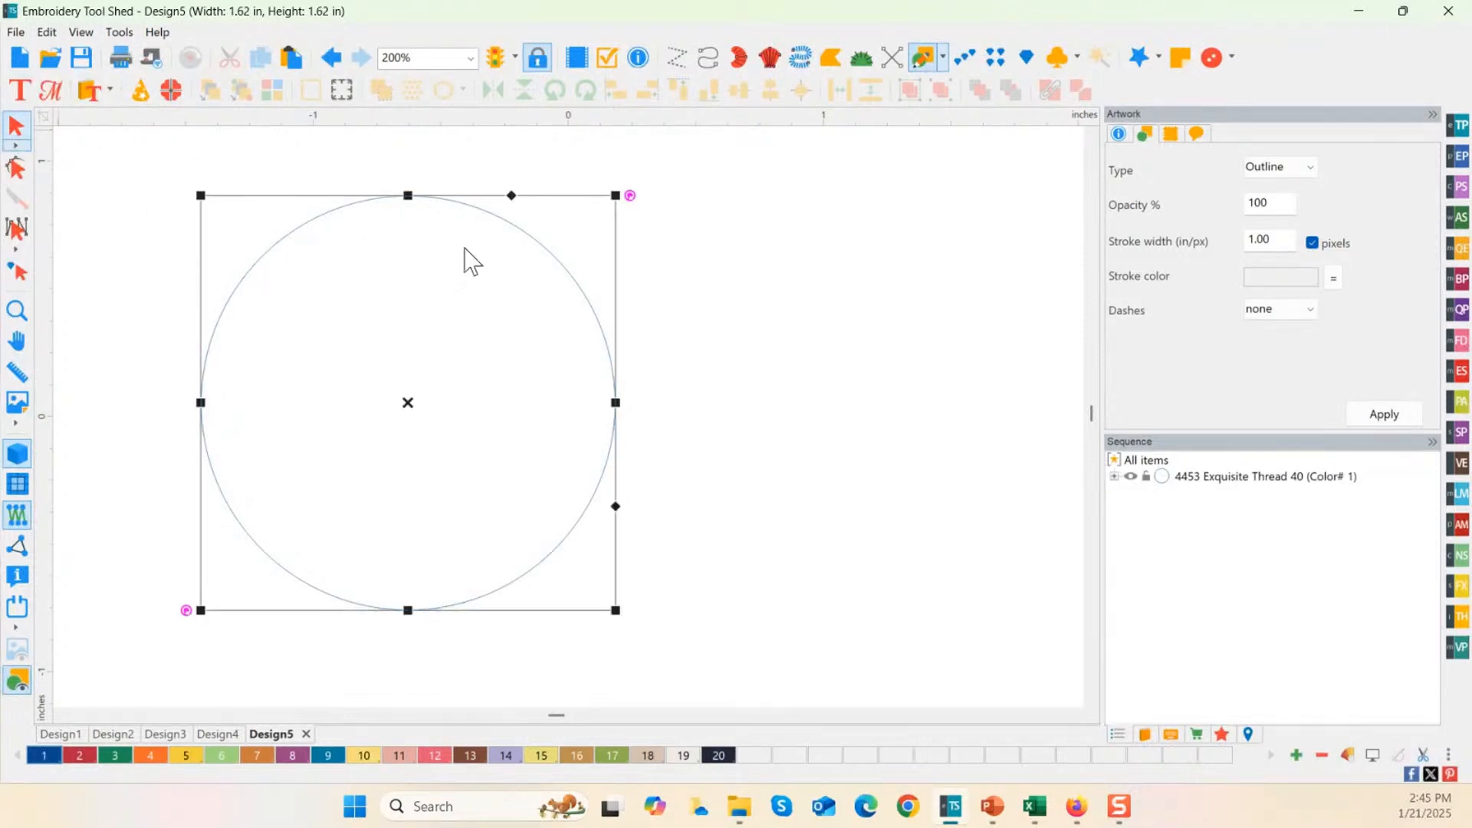
Step: Resize the circle to a width of 6 inches with its aspect ratio maintained
click(1223, 133)
double_click(1258, 171)
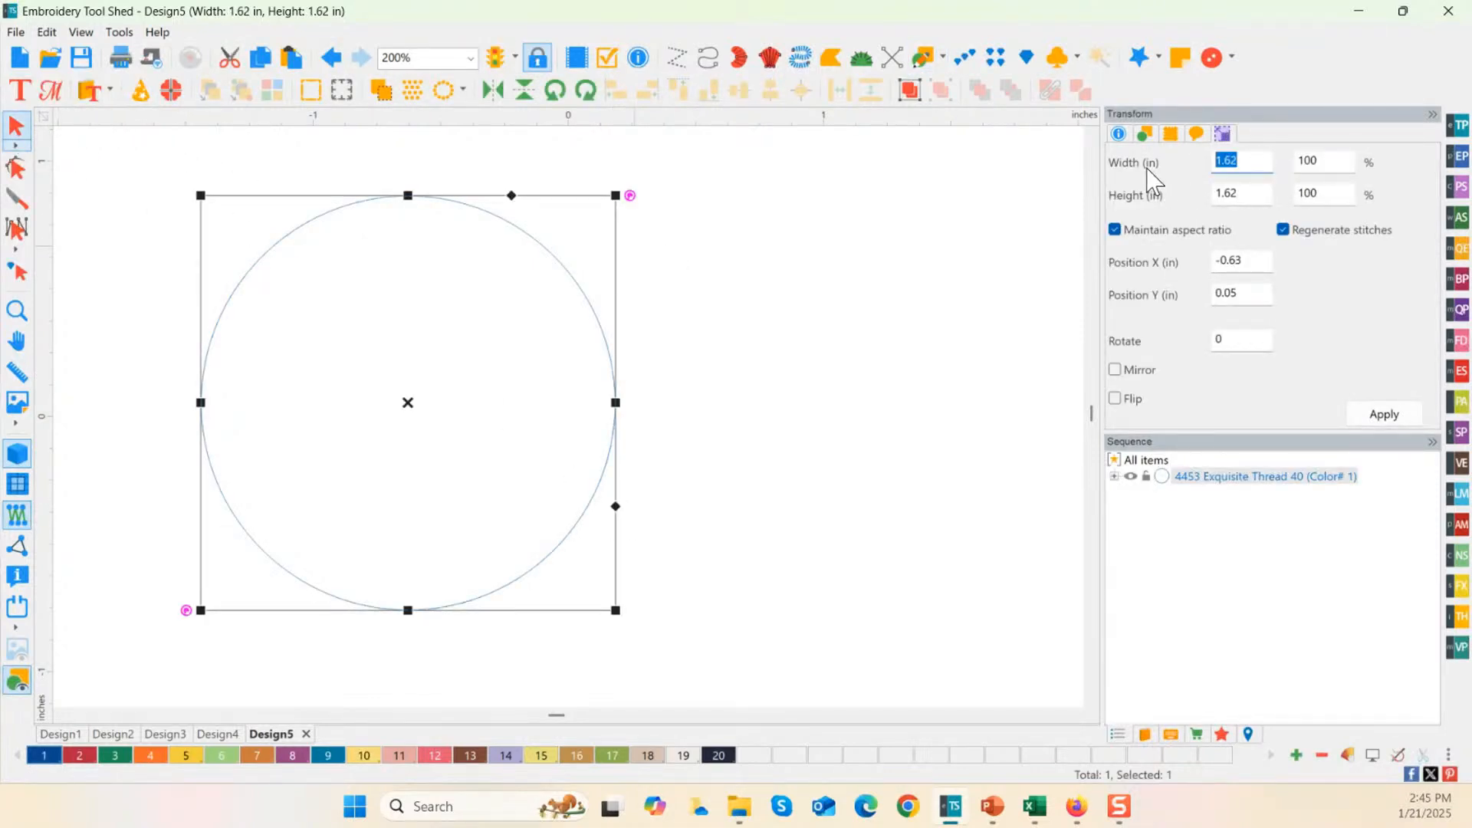
text(6)
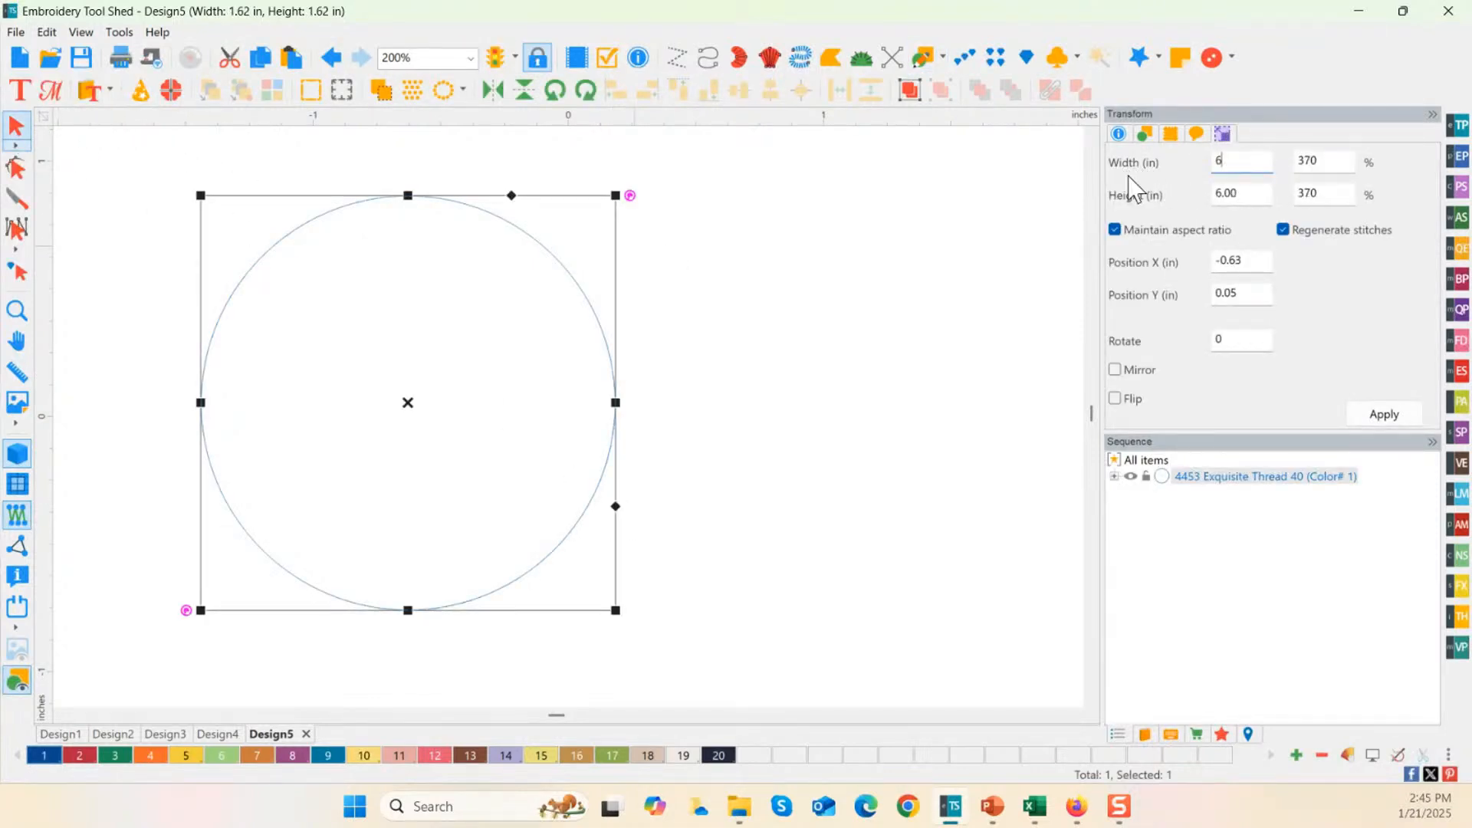
click(1390, 416)
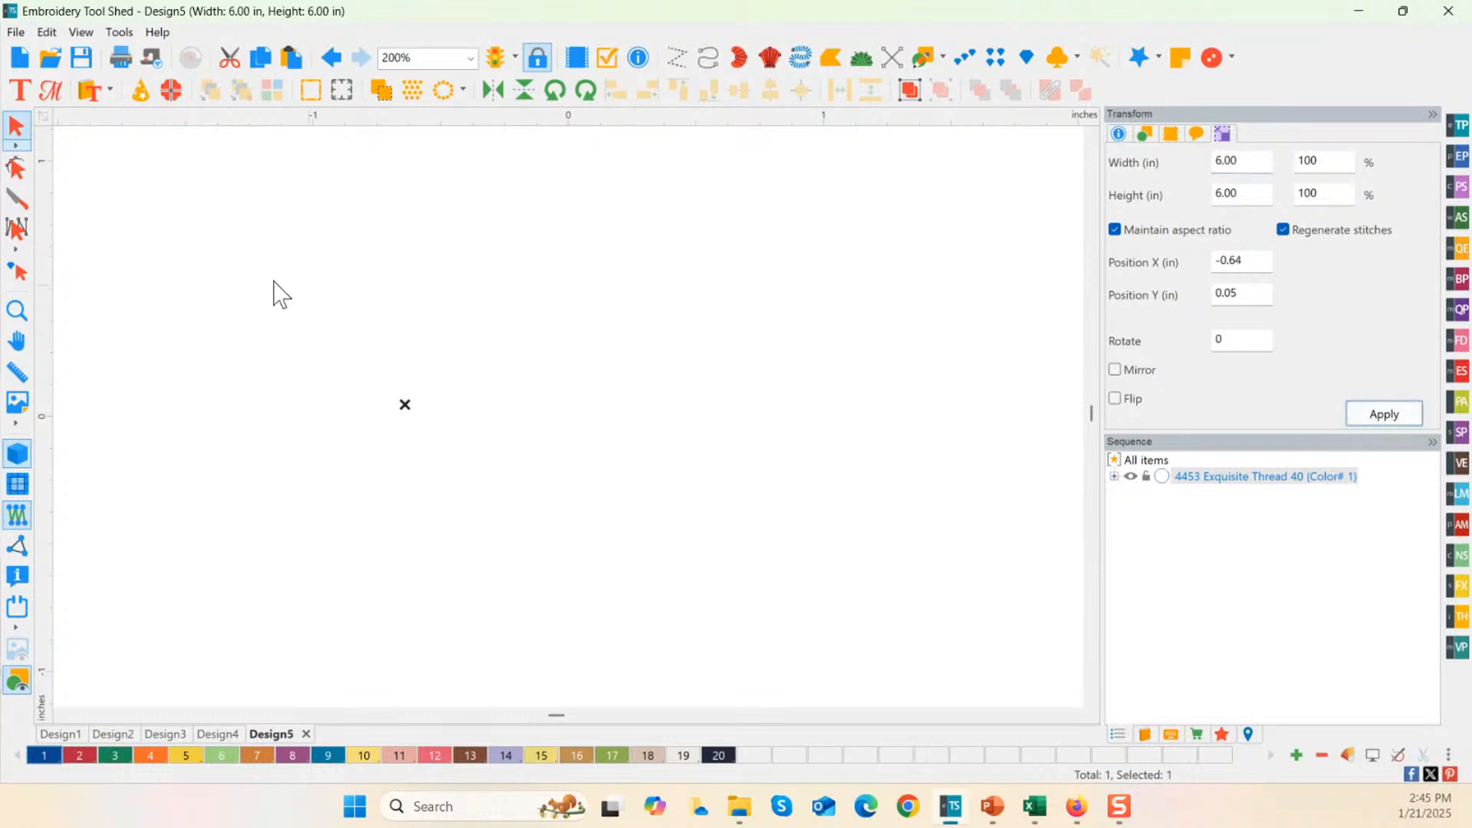
double_click(21, 311)
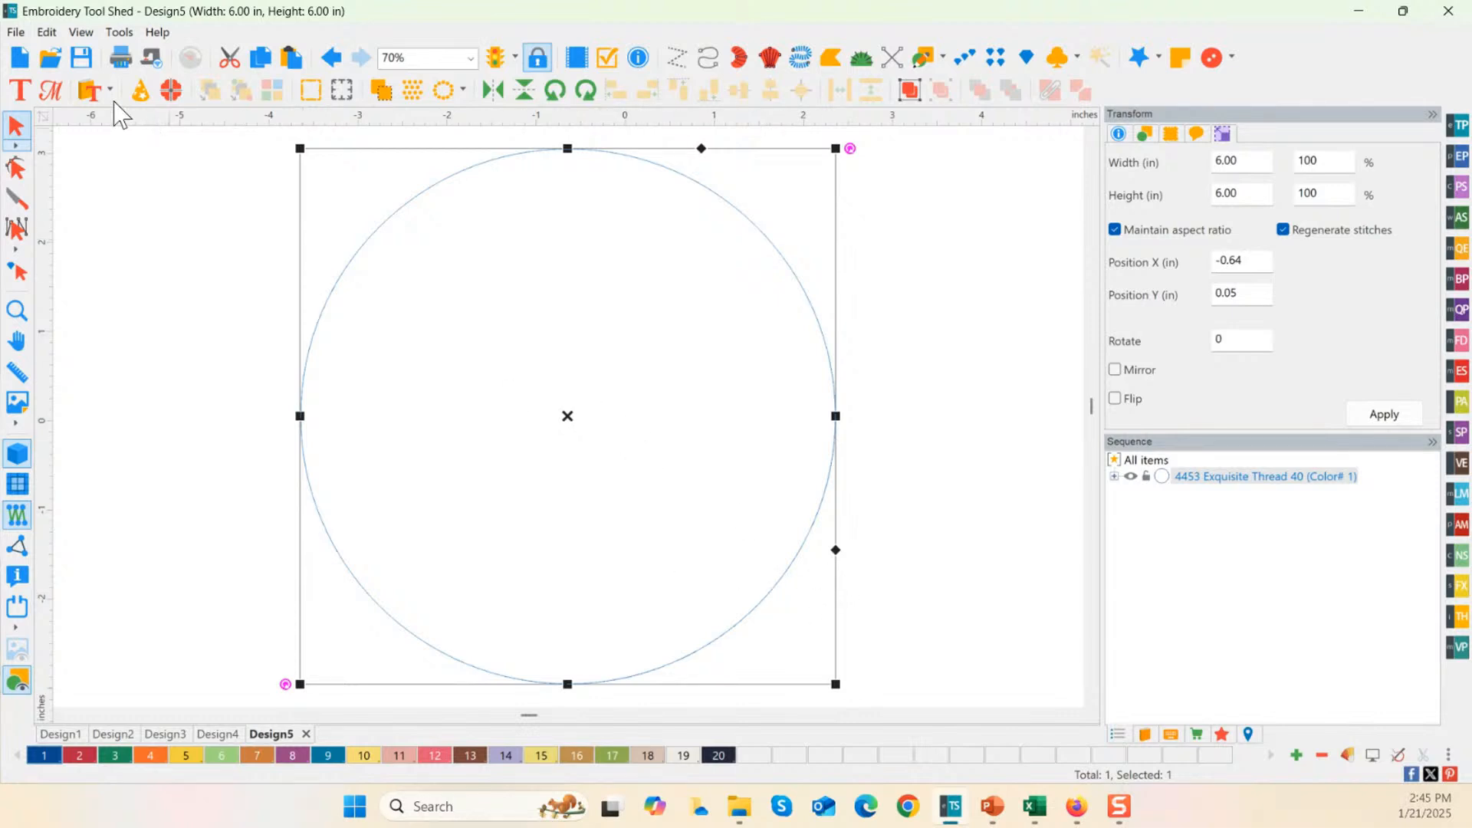
Step: Add the owner's first name in possessive form as Com_Masbro text and place it in the upper part of the circle
click(19, 89)
click(510, 335)
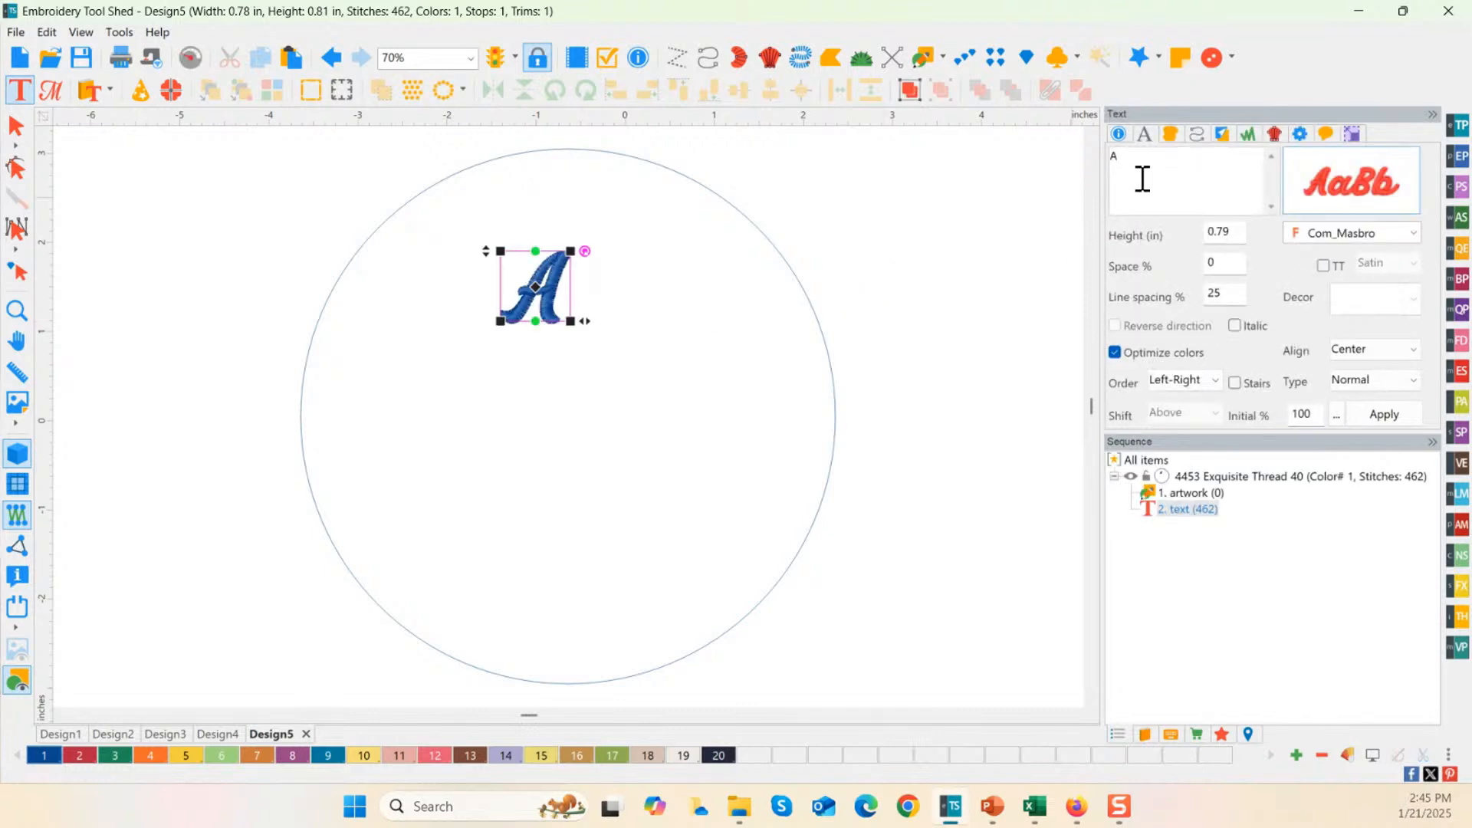
drag(1142, 163, 1104, 164)
text(Gloria's)
click(1382, 414)
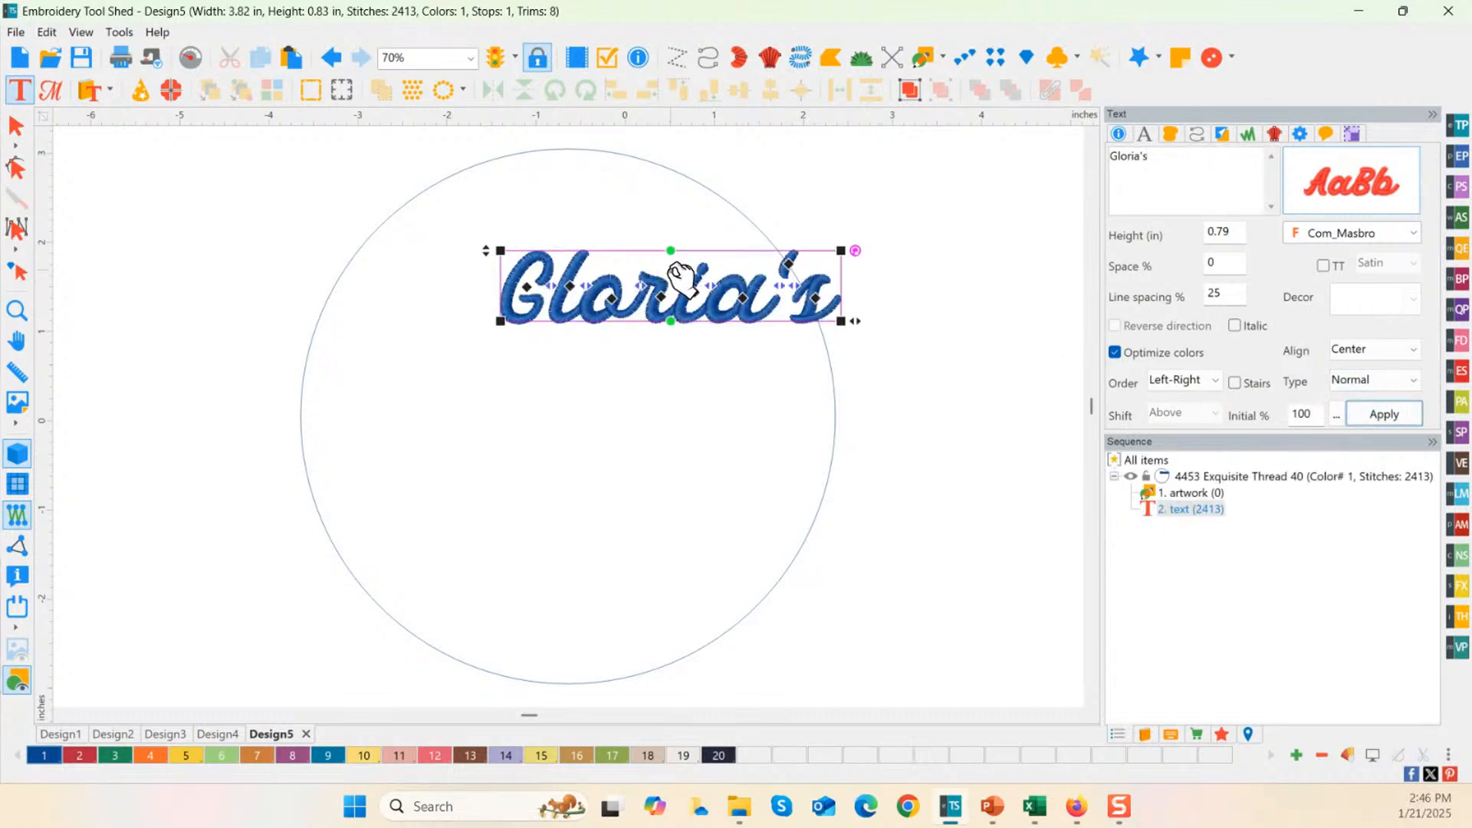
drag(683, 284, 574, 328)
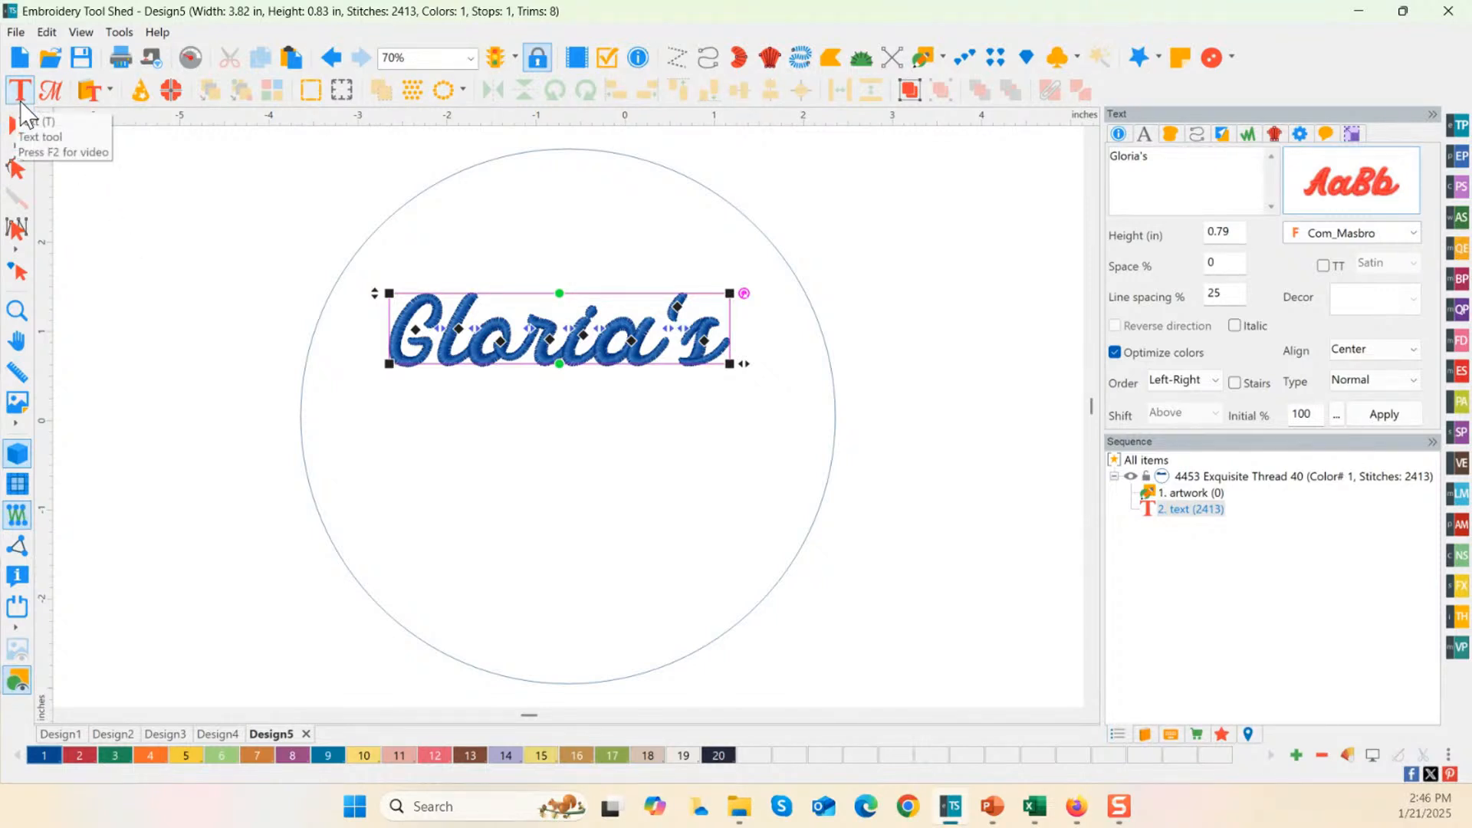
Step: Add a "Bag of" text line beneath the name inside the circle
click(20, 102)
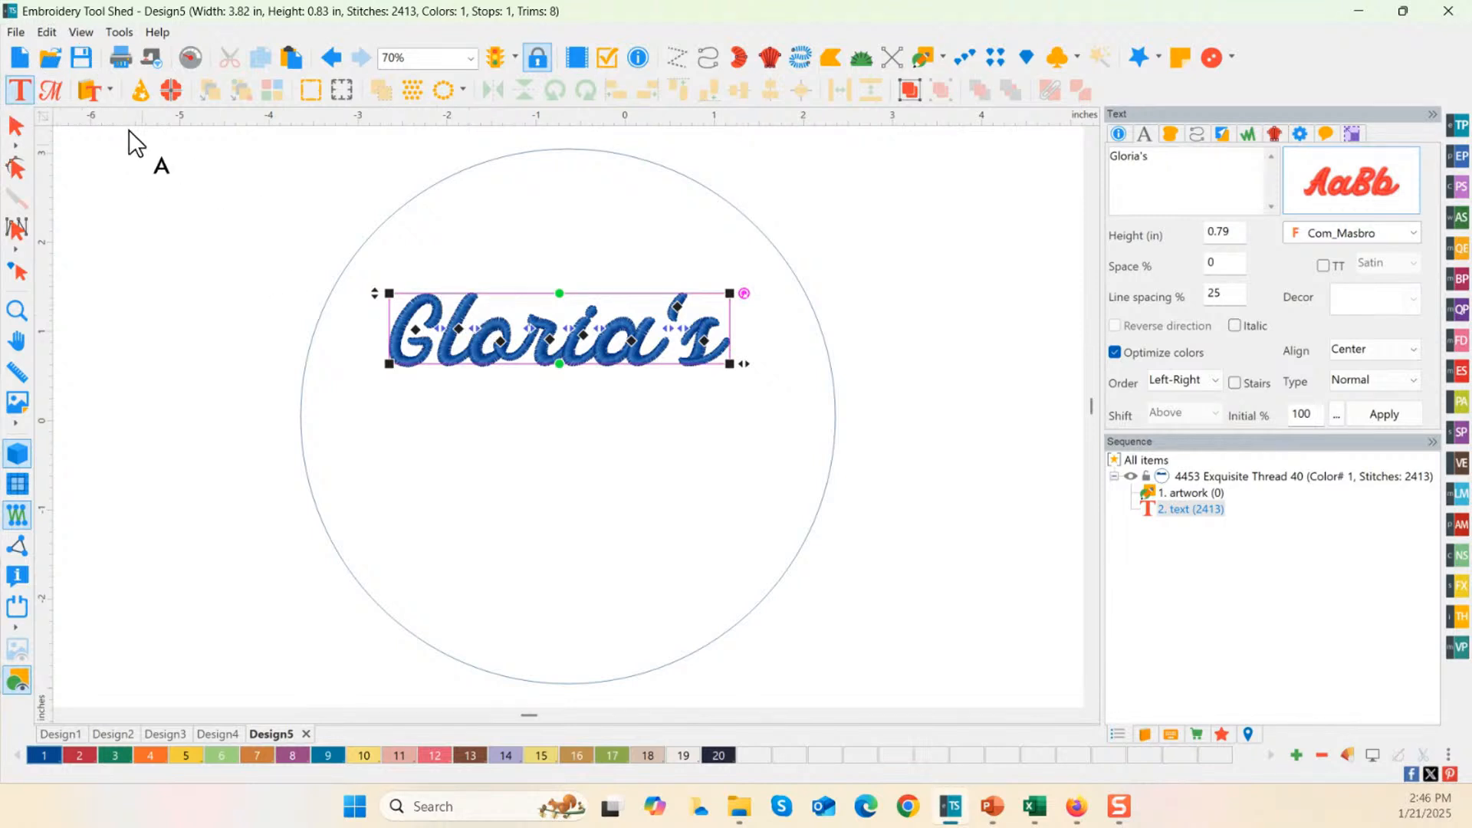
click(489, 426)
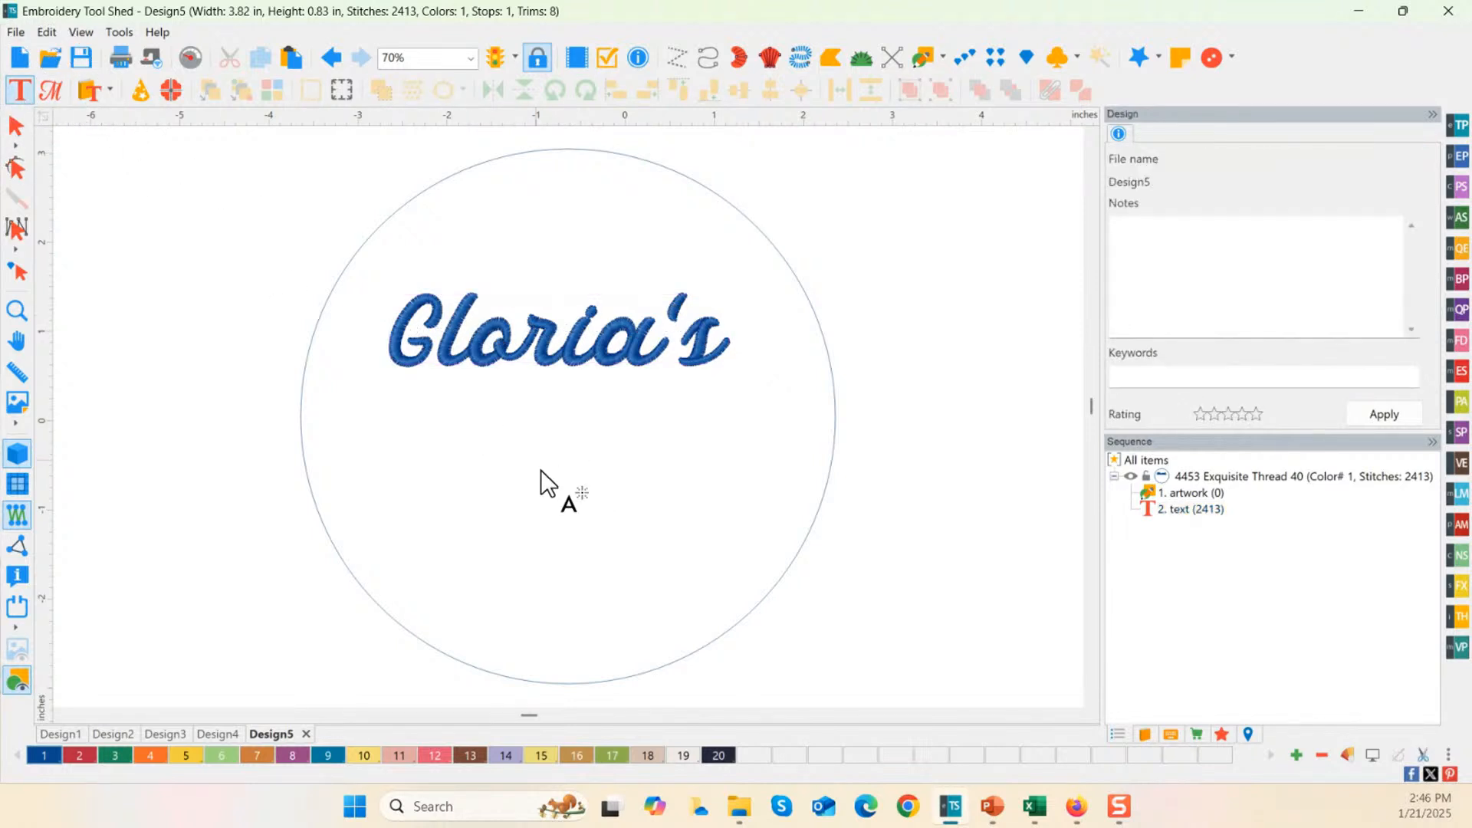
click(484, 431)
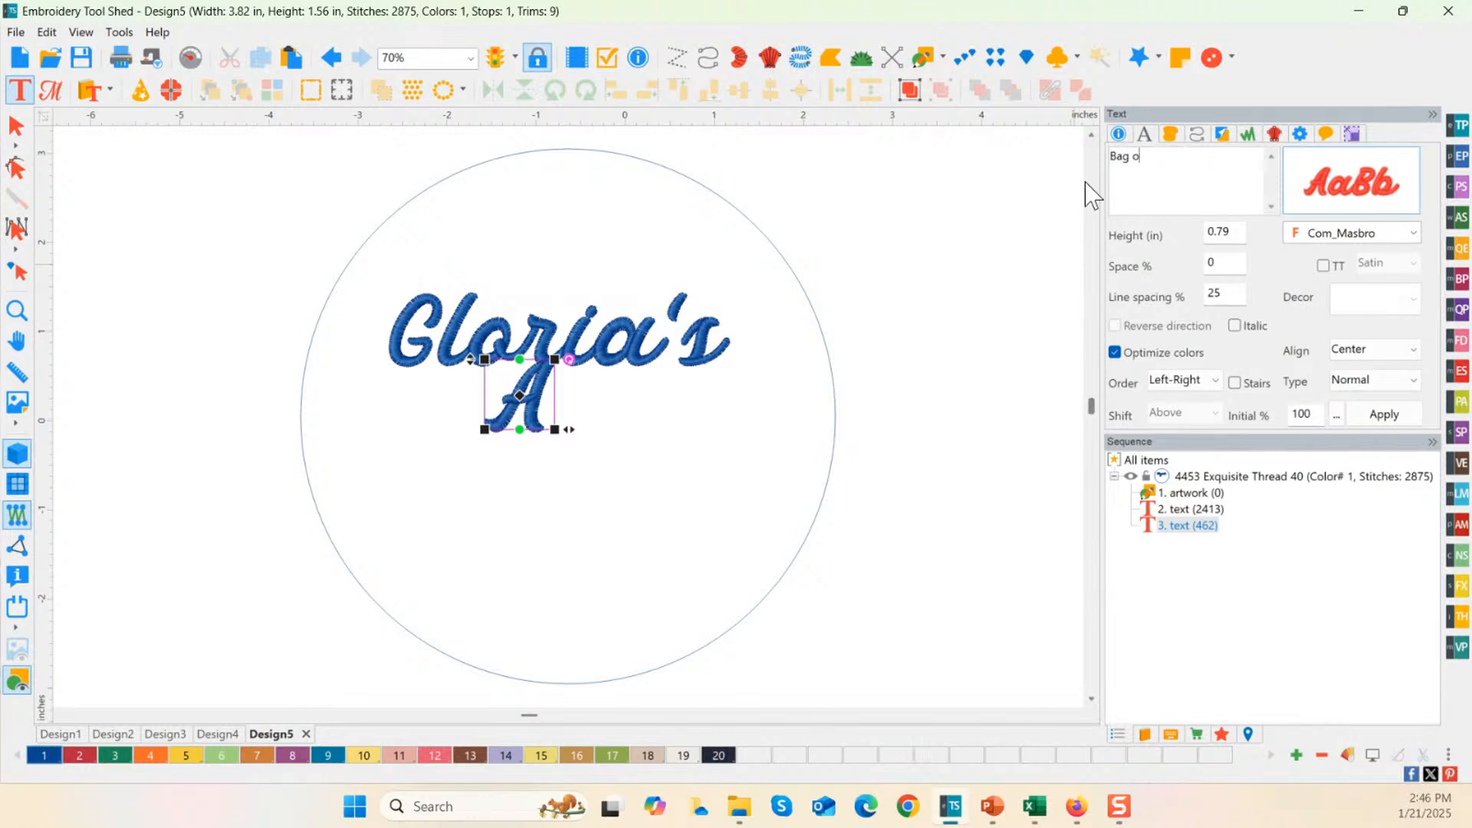
click(1384, 414)
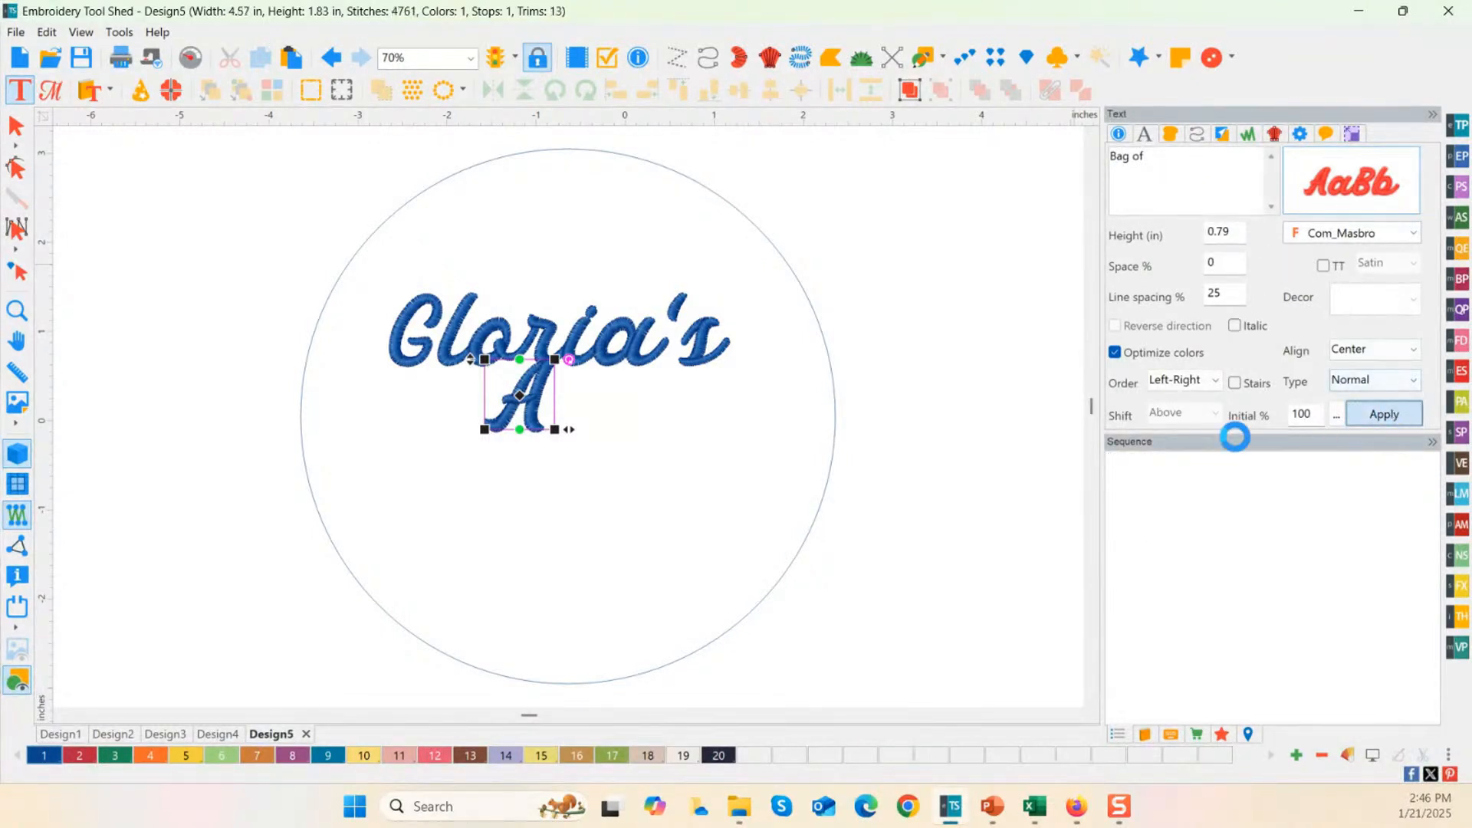
Step: Try the Brittany font on the "Bag of" lettering
click(1351, 182)
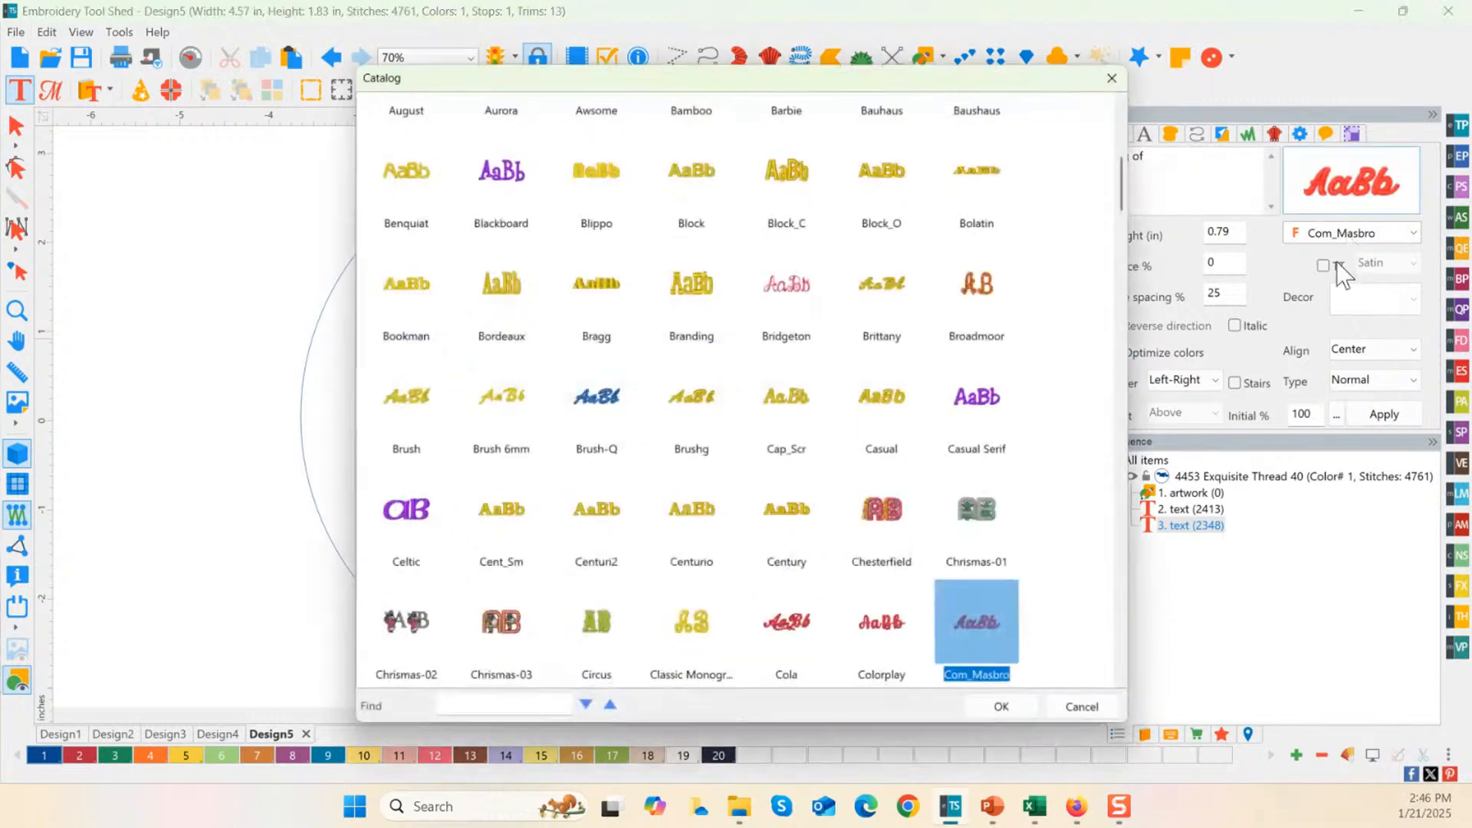
click(886, 305)
double_click(886, 305)
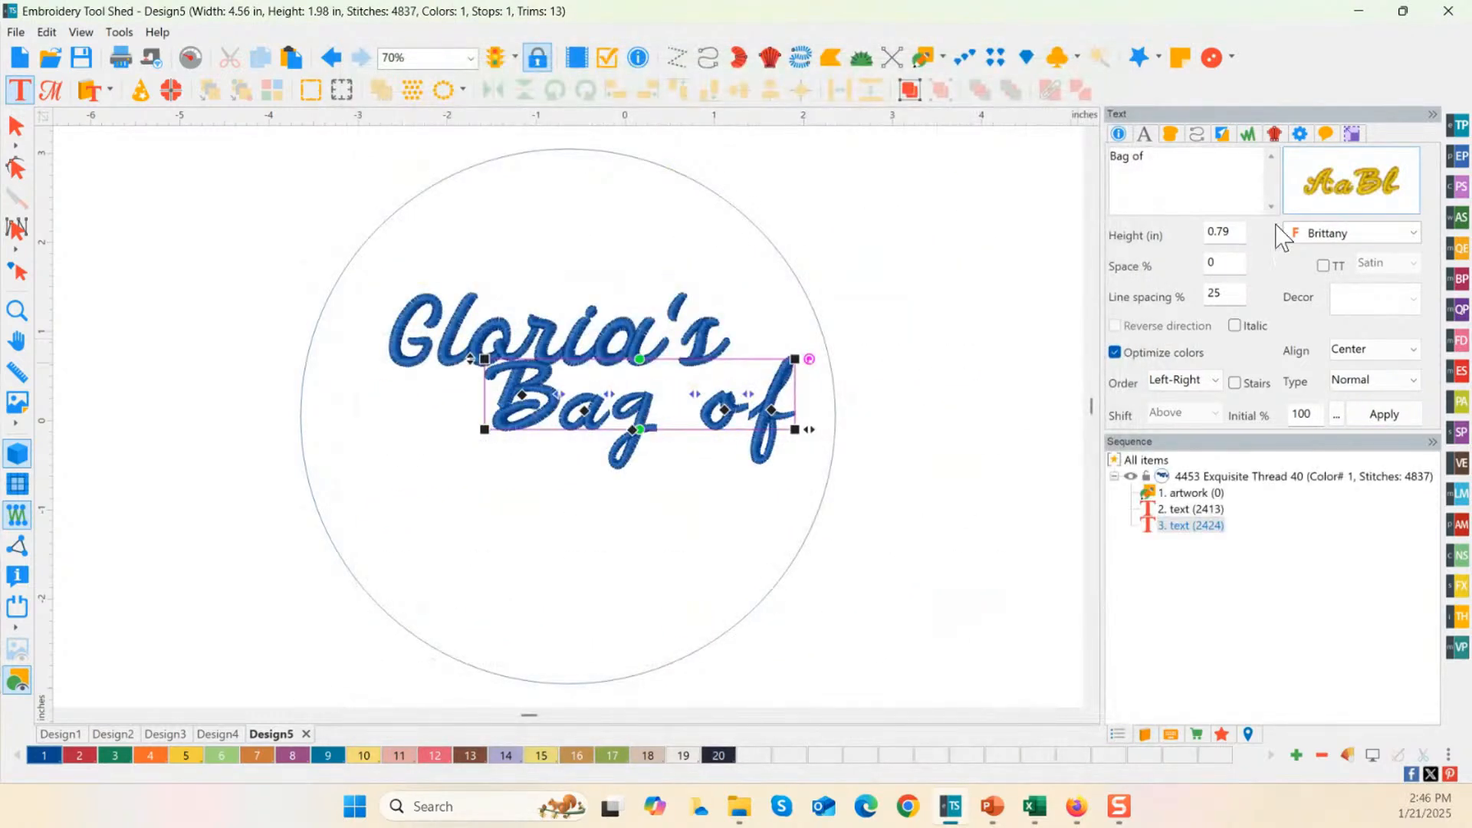
Step: Set the "Bag of" font to Blippo and move the line so it sits centered below the name
click(1334, 201)
double_click(606, 514)
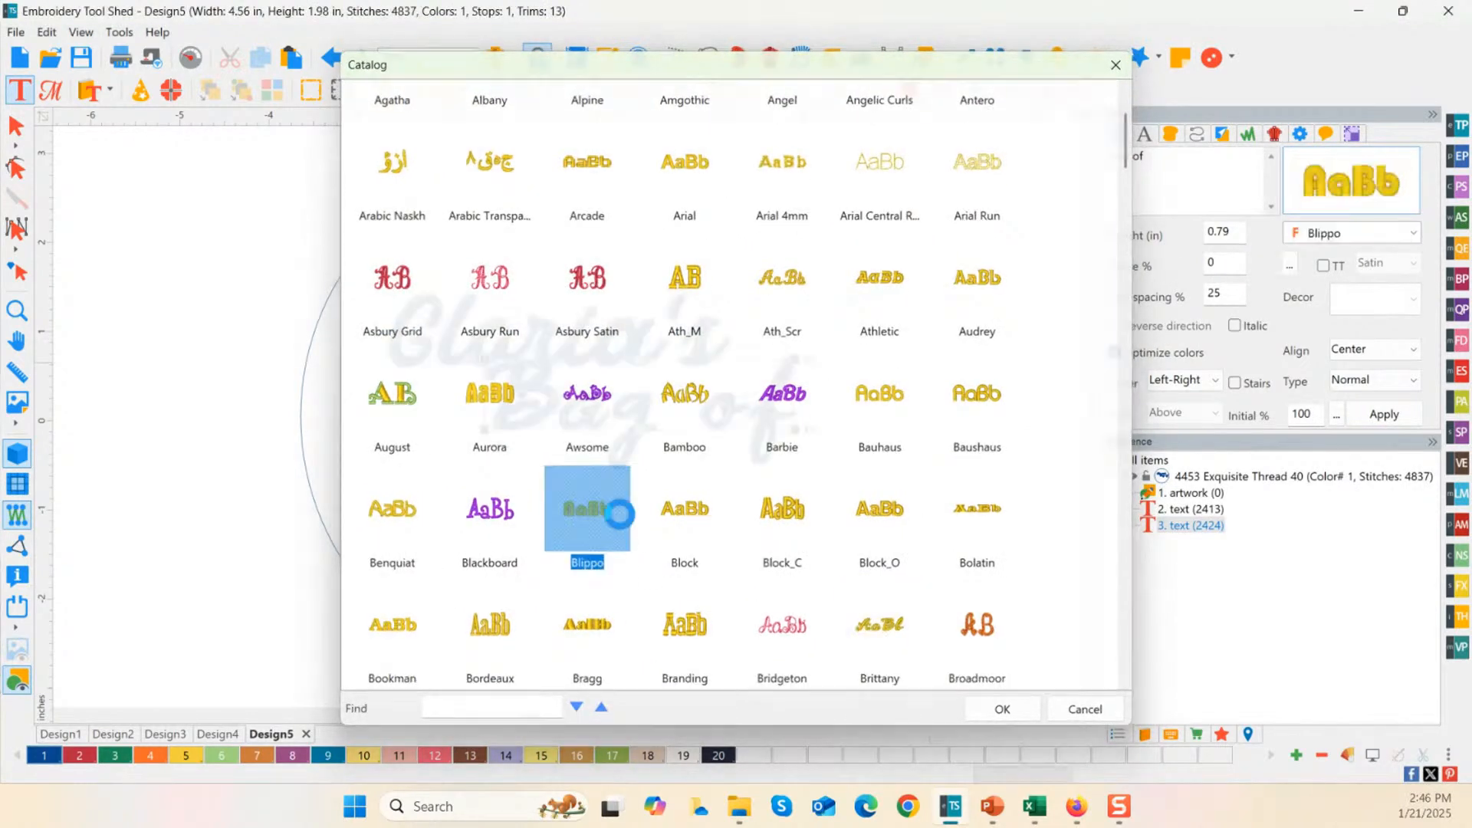
drag(665, 404, 601, 437)
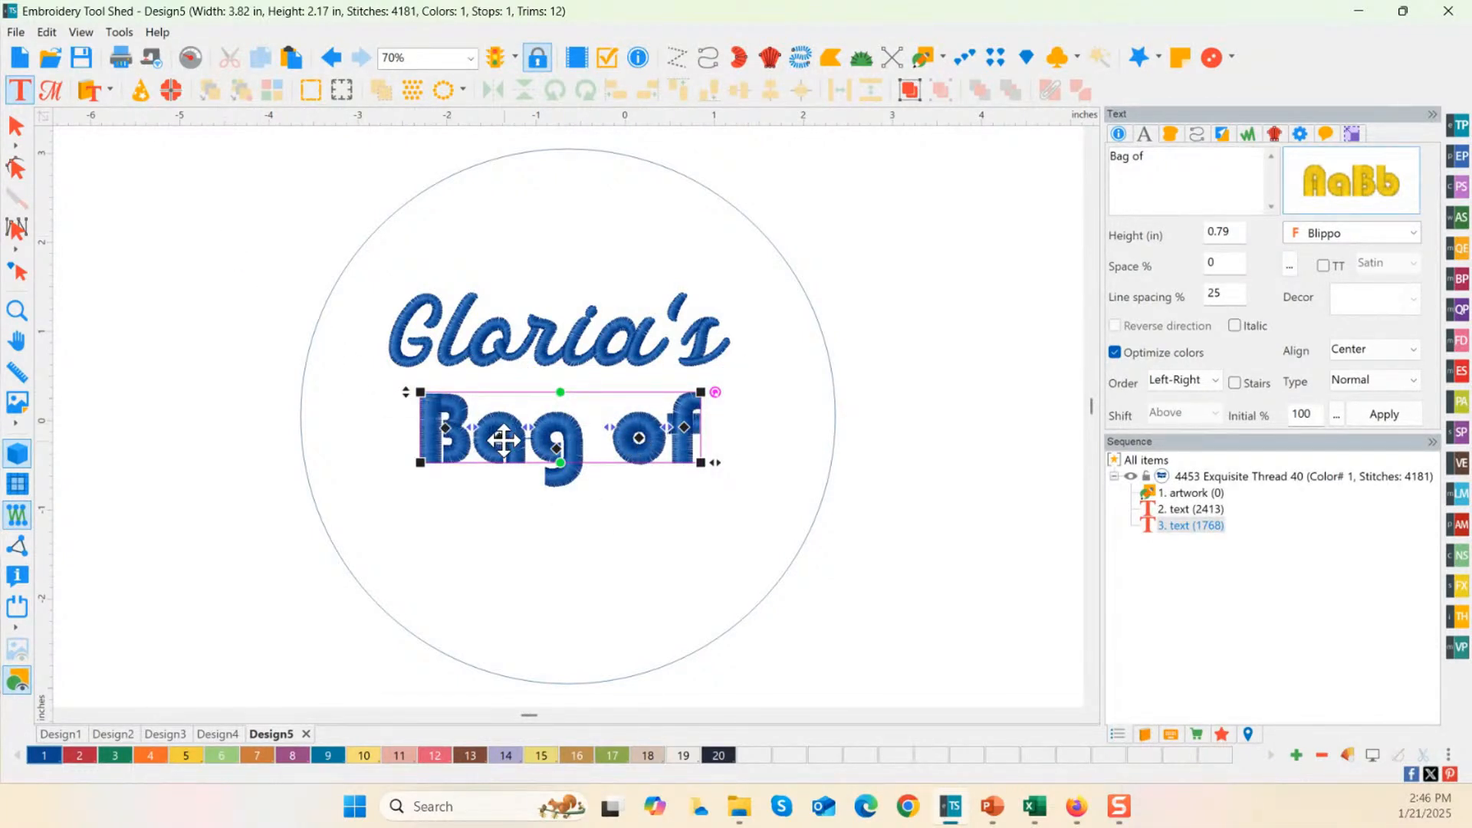
Step: Add a "TRICKS" text line and position it directly below "Bag of" in the circle
click(557, 538)
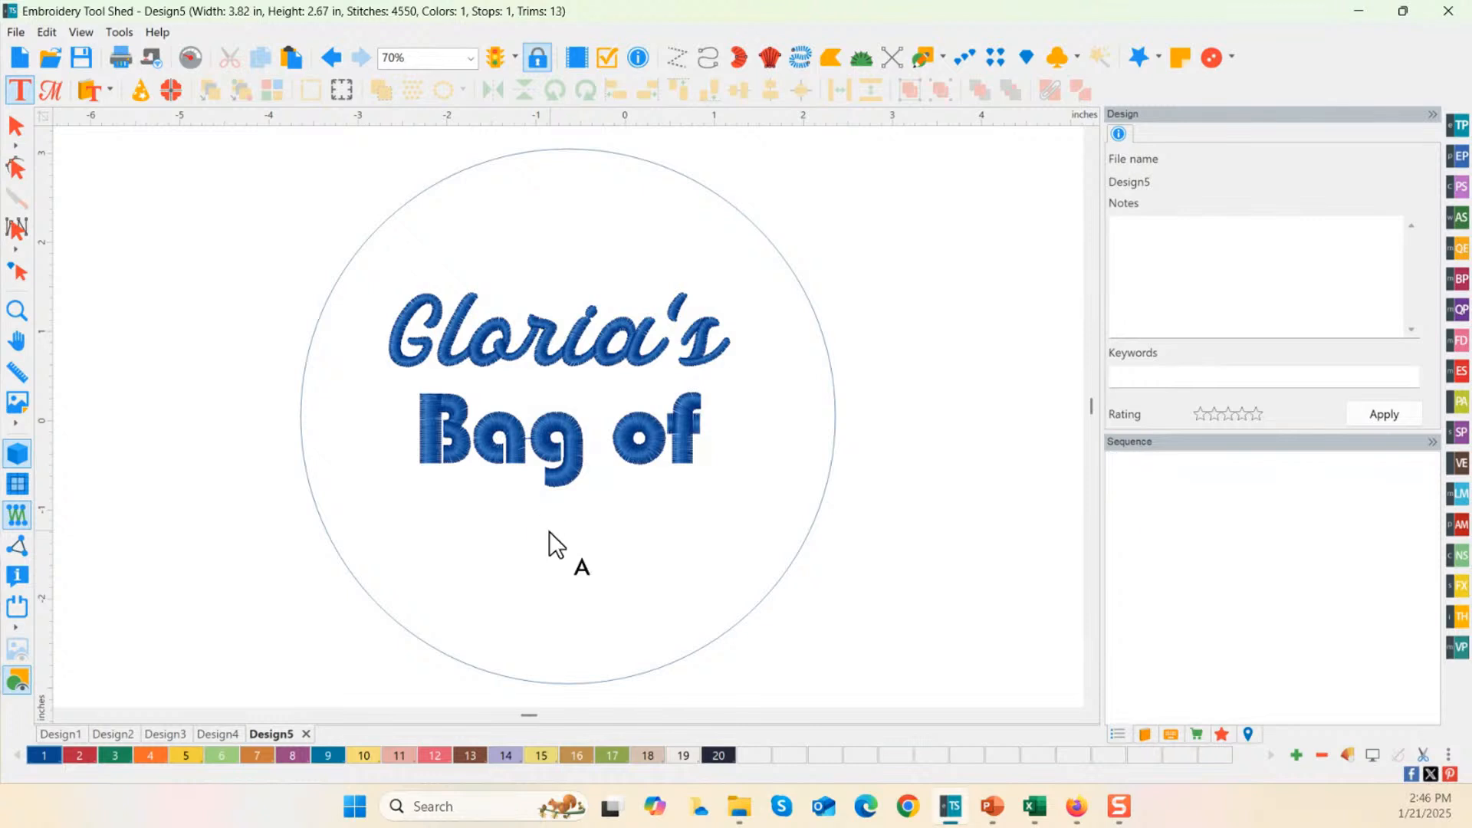
text(A)
click(1172, 137)
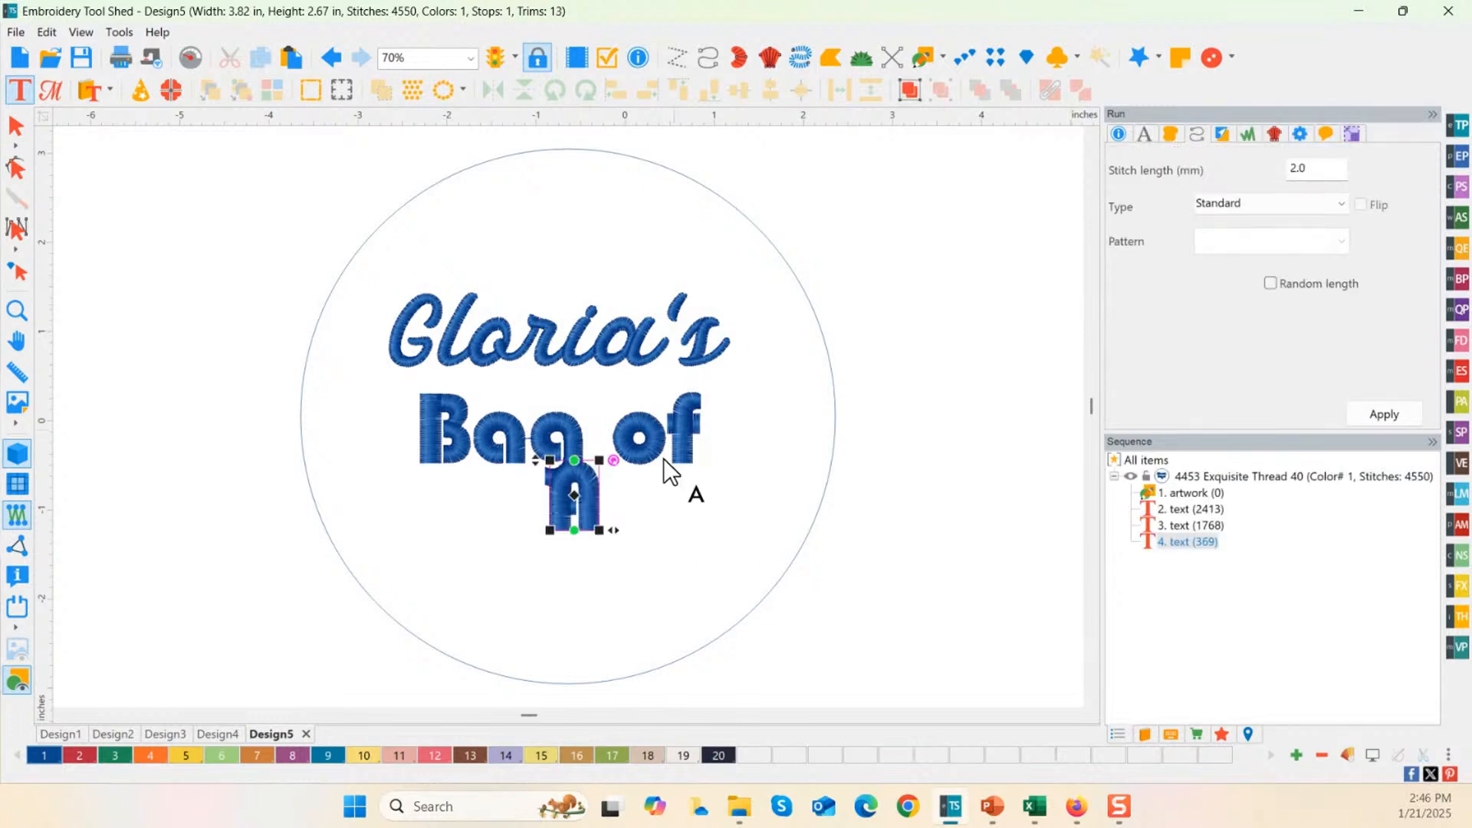
click(1168, 138)
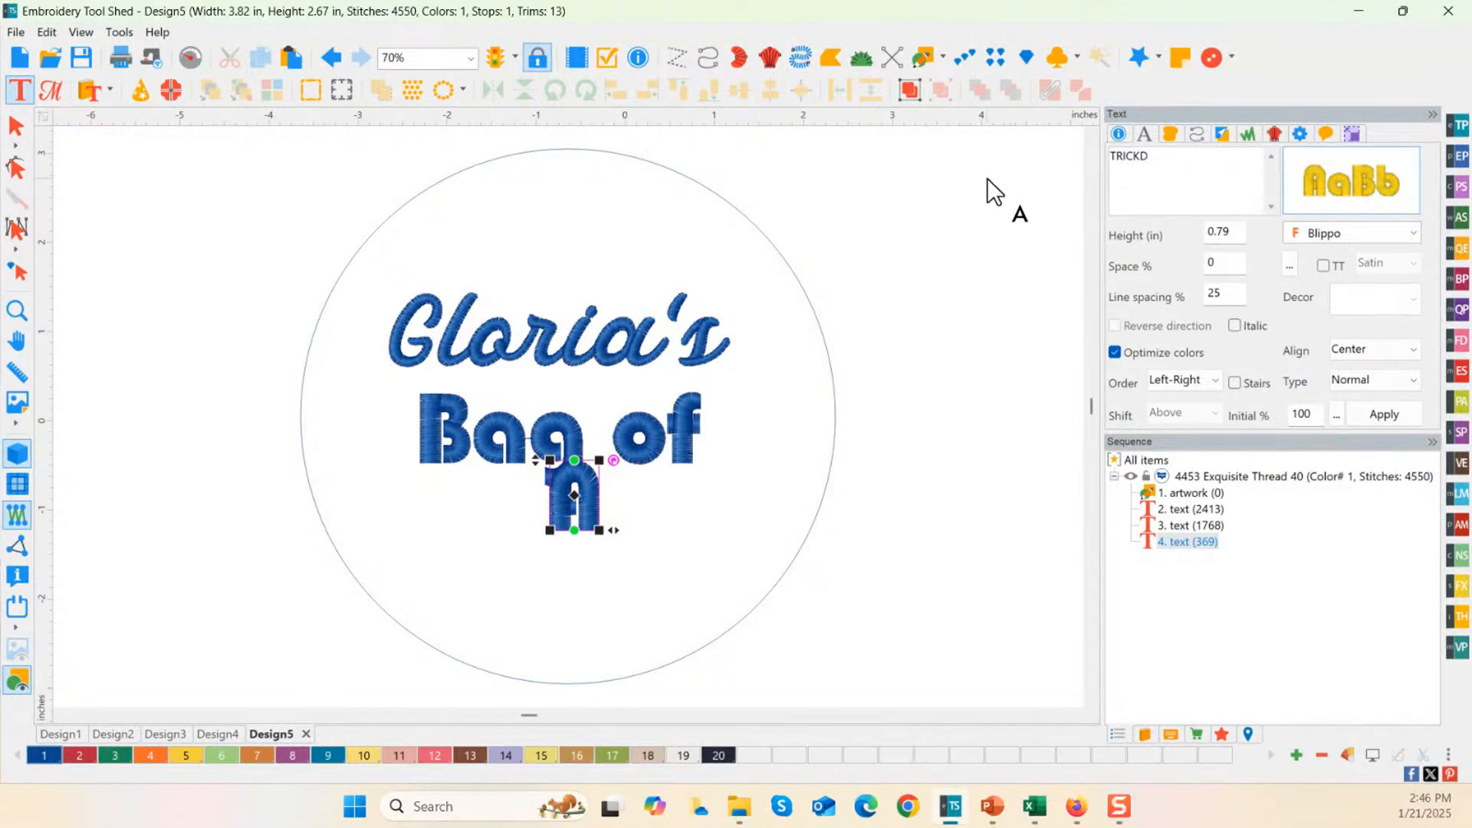
key(BackSpace)
text(S)
click(1412, 421)
drag(729, 529, 599, 558)
Step: Change "TRICKS" to the Barbie font and widen the gap between its T and R
click(1366, 181)
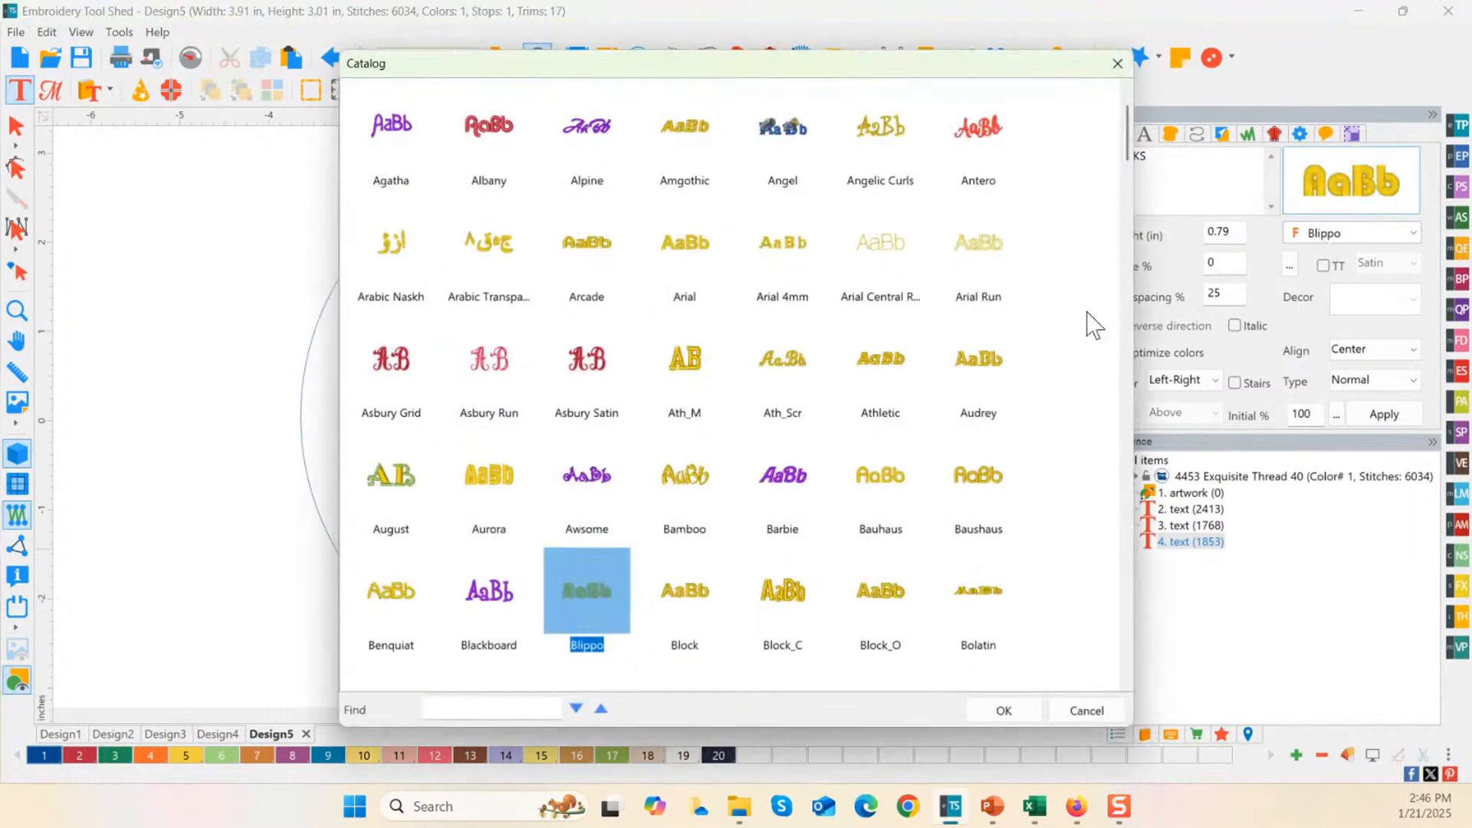
click(795, 384)
double_click(783, 475)
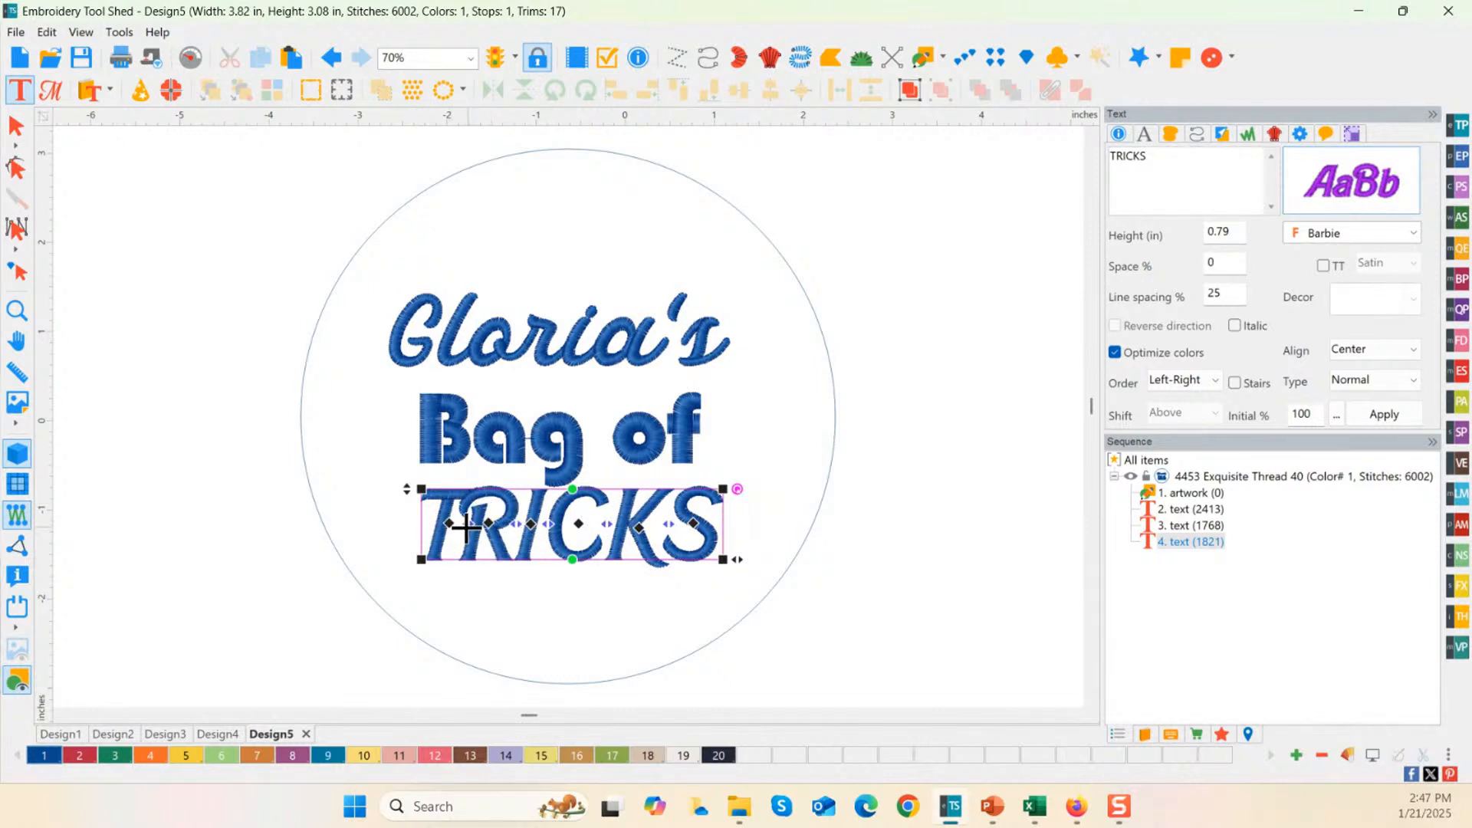
drag(465, 527, 485, 527)
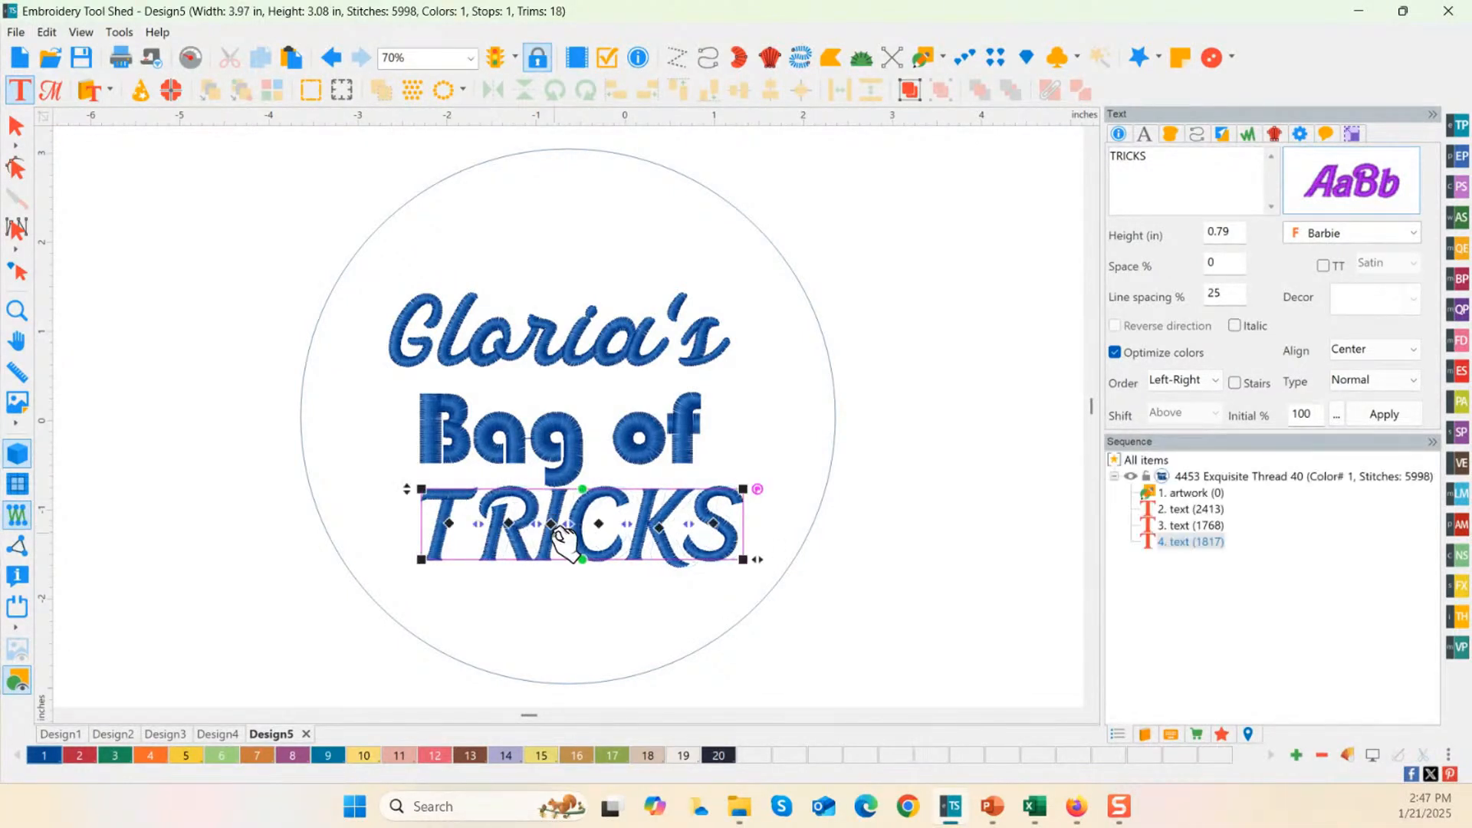
click(574, 455)
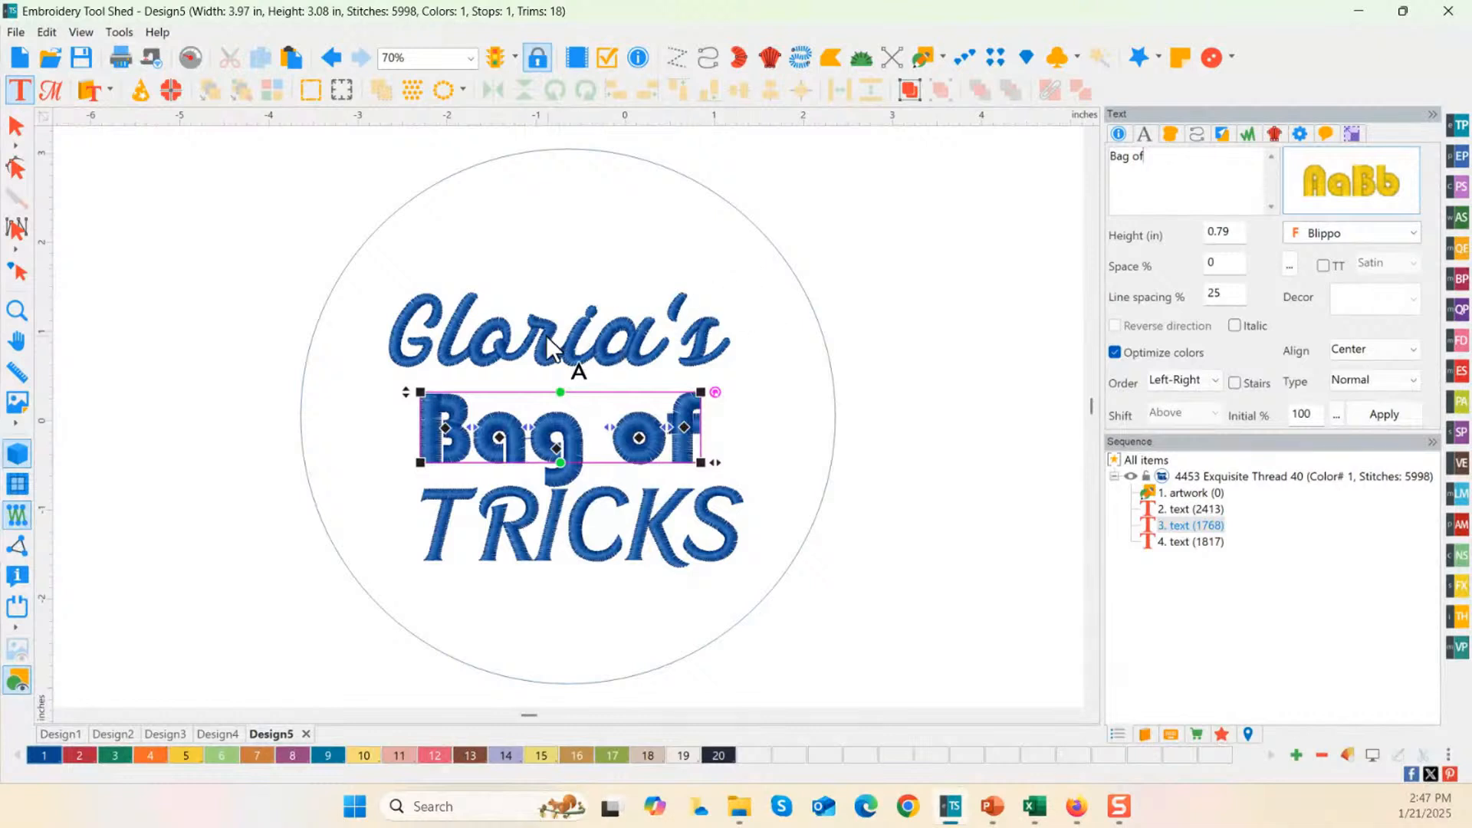
click(503, 344)
click(452, 195)
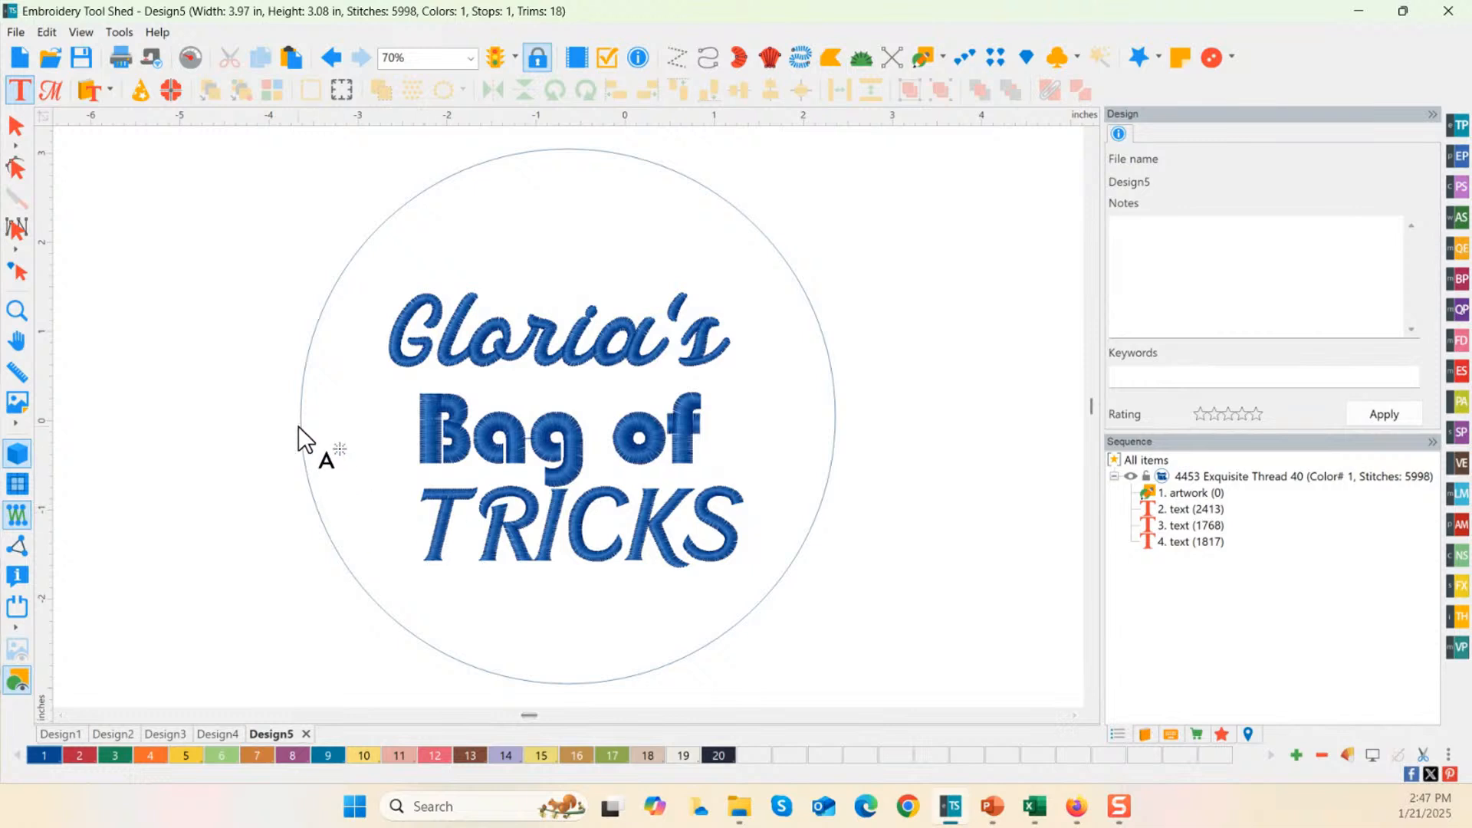
Step: Assign thread color 2 to the name line, color 11 to "TRICKS" and color 20 to "Bag of"
click(16, 126)
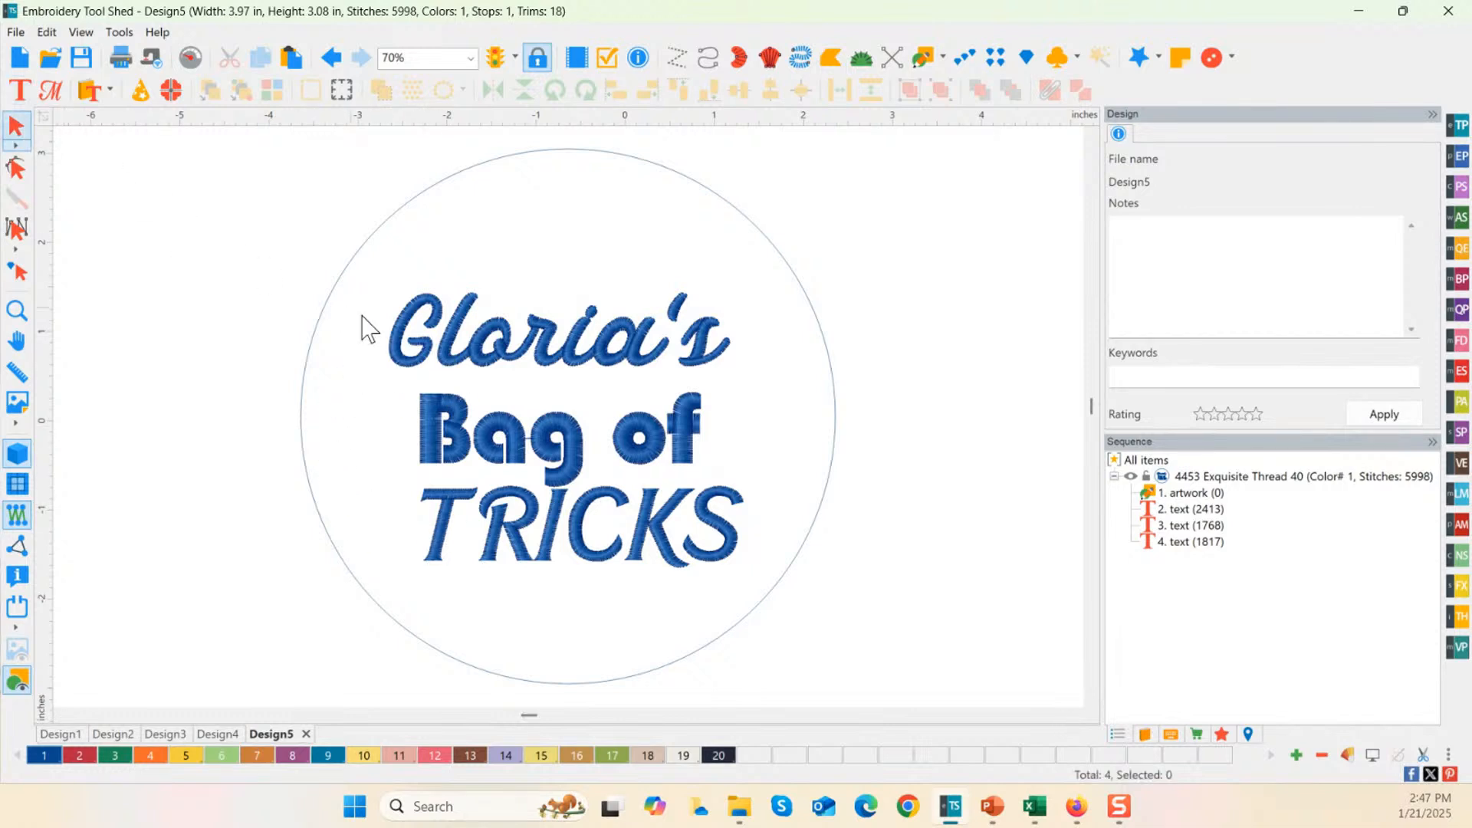
click(410, 341)
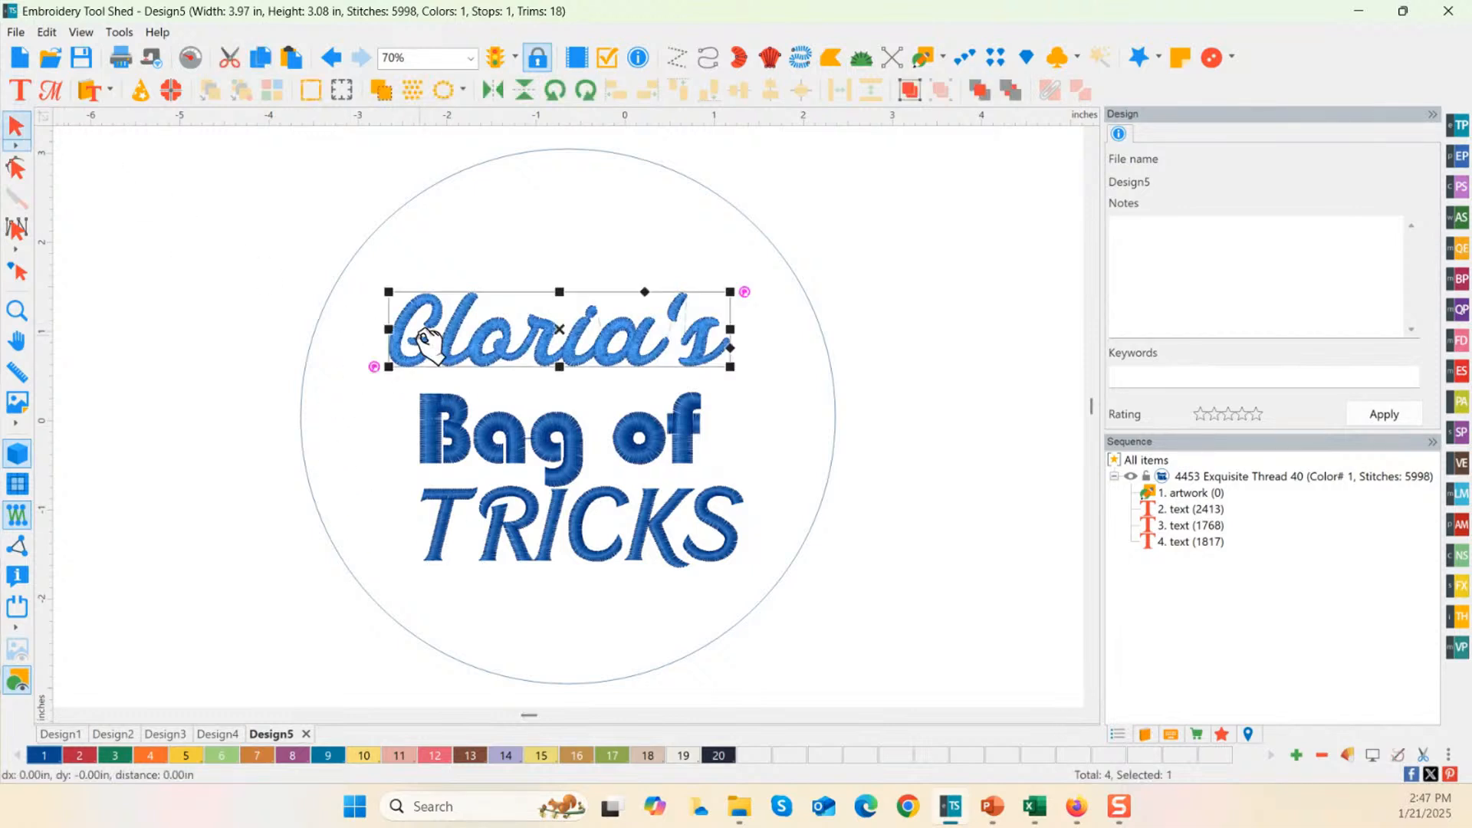
click(80, 755)
click(518, 545)
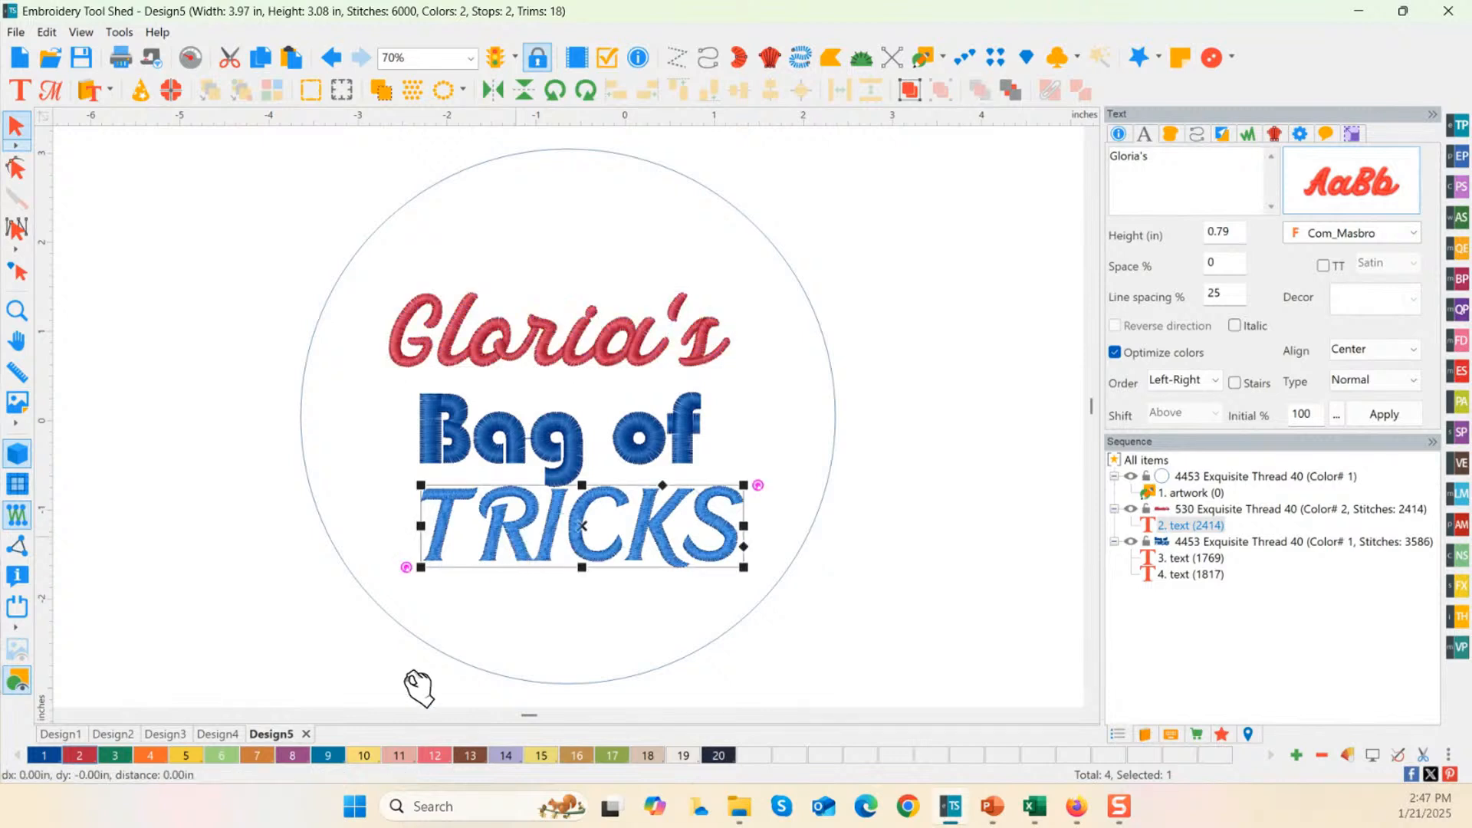
click(406, 755)
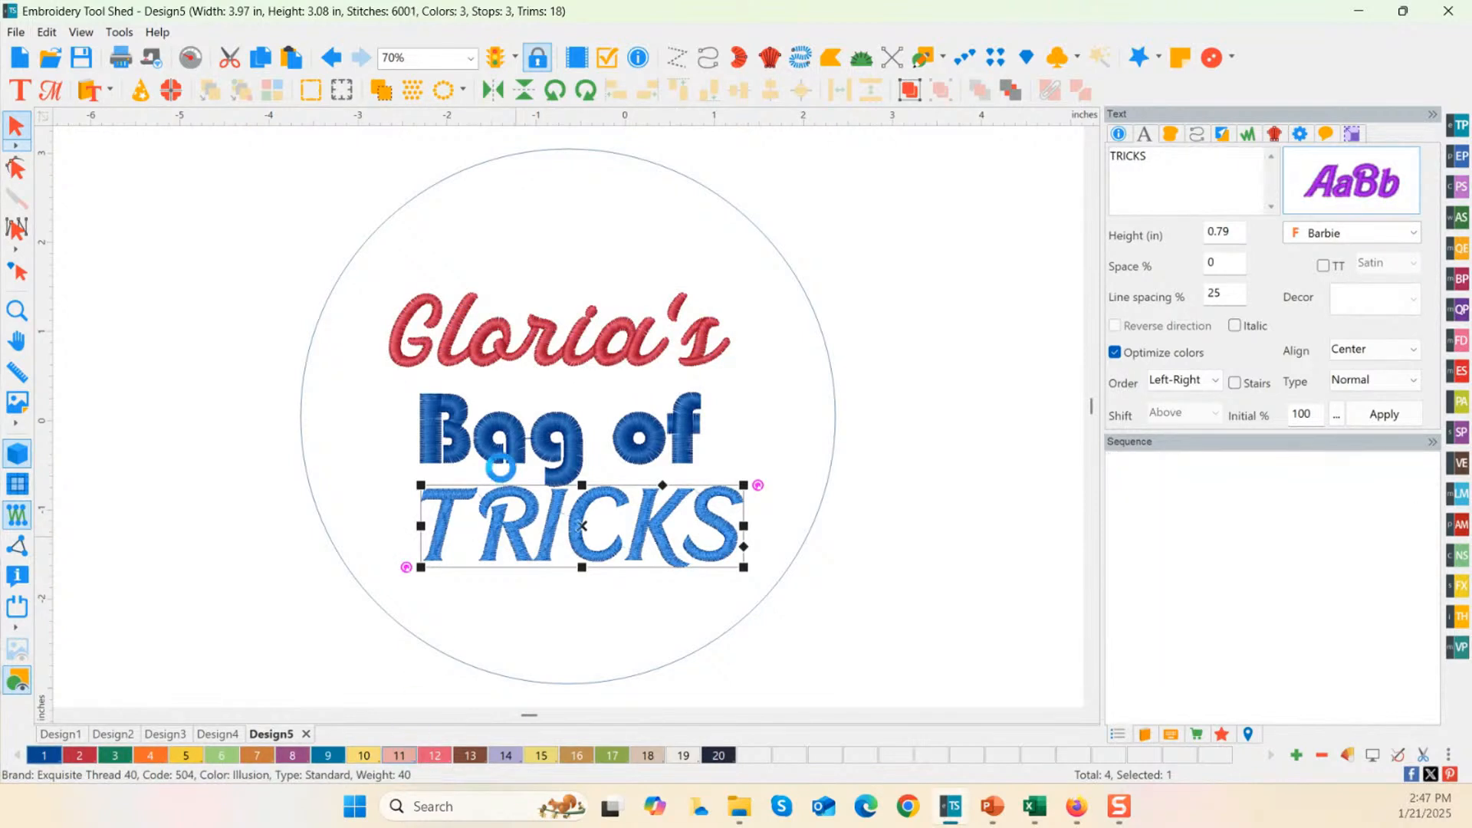
click(528, 441)
click(717, 755)
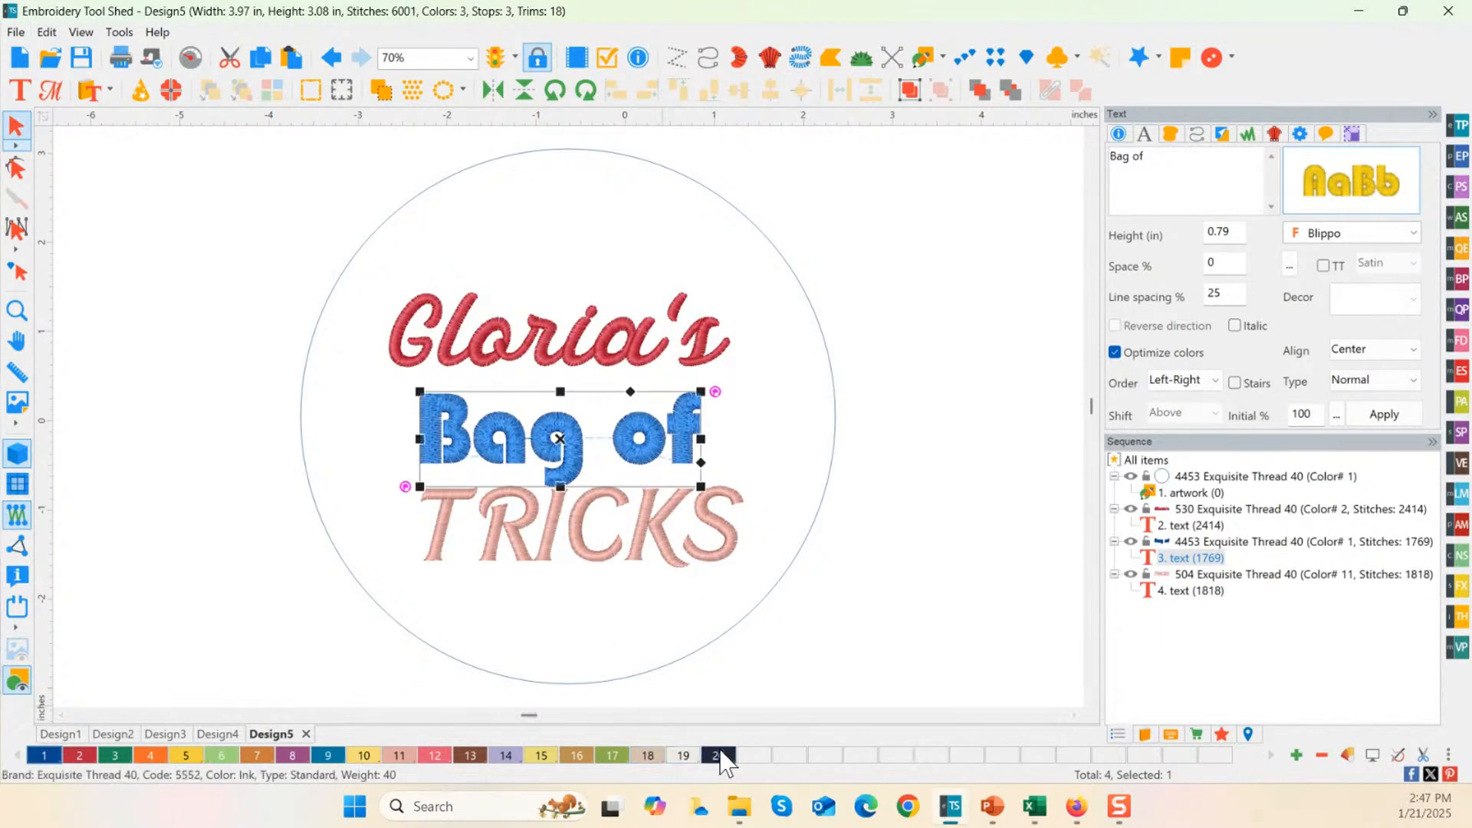
click(565, 613)
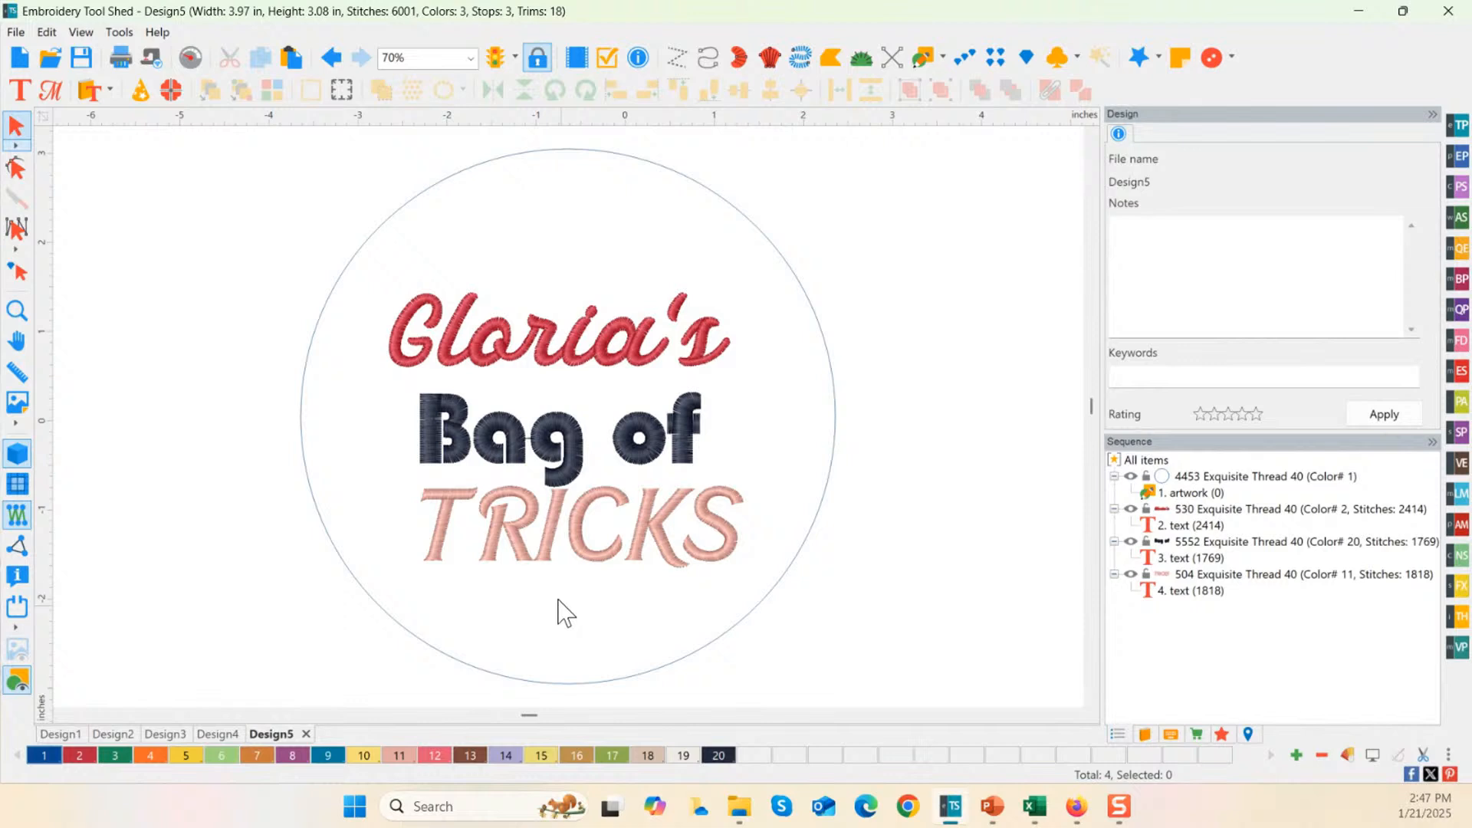
Step: Move the name line upward and slightly right, and distribute all three text lines evenly in the vertical direction
click(529, 479)
click(544, 337)
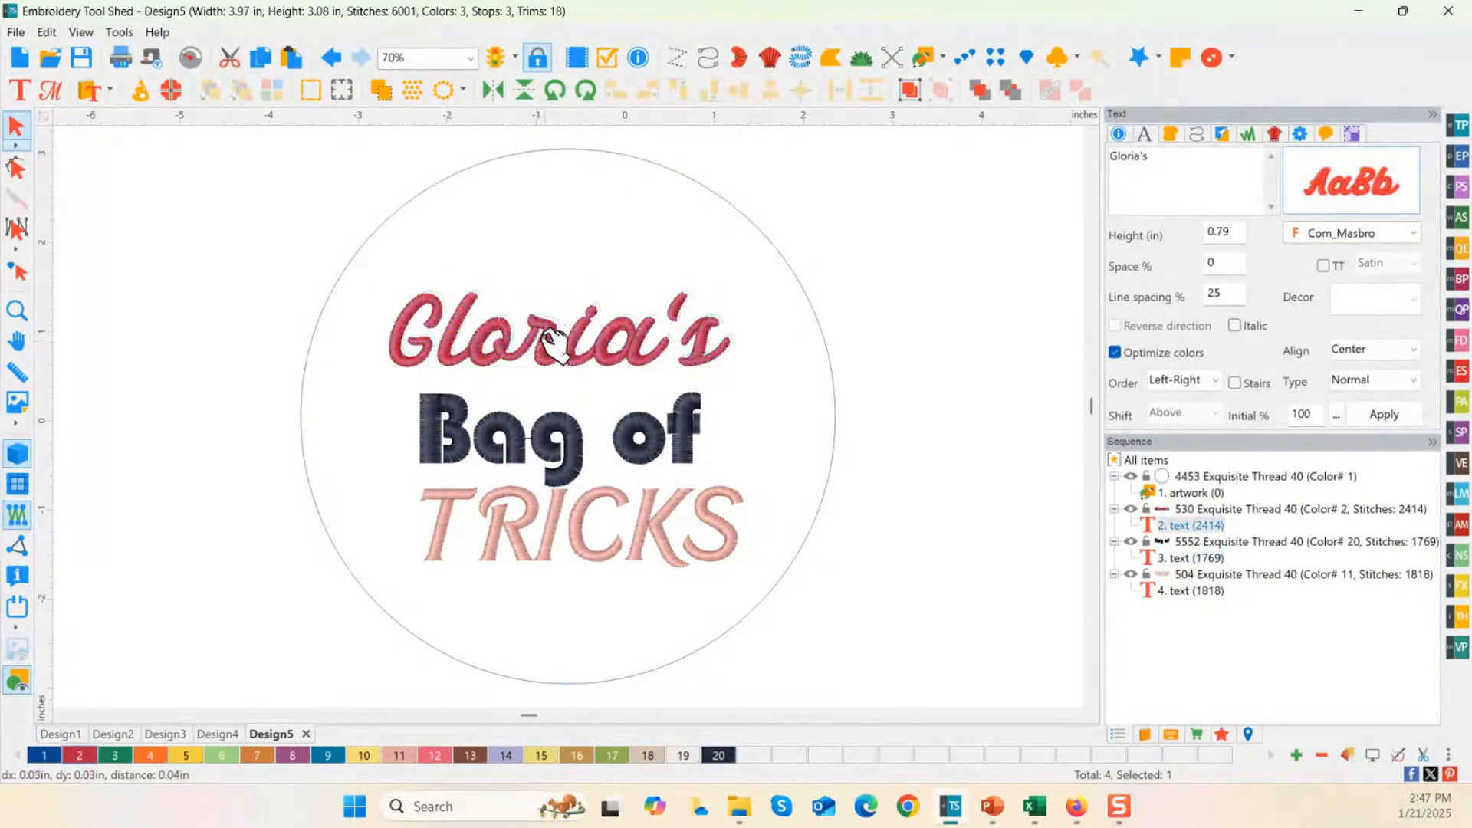
drag(551, 341, 553, 308)
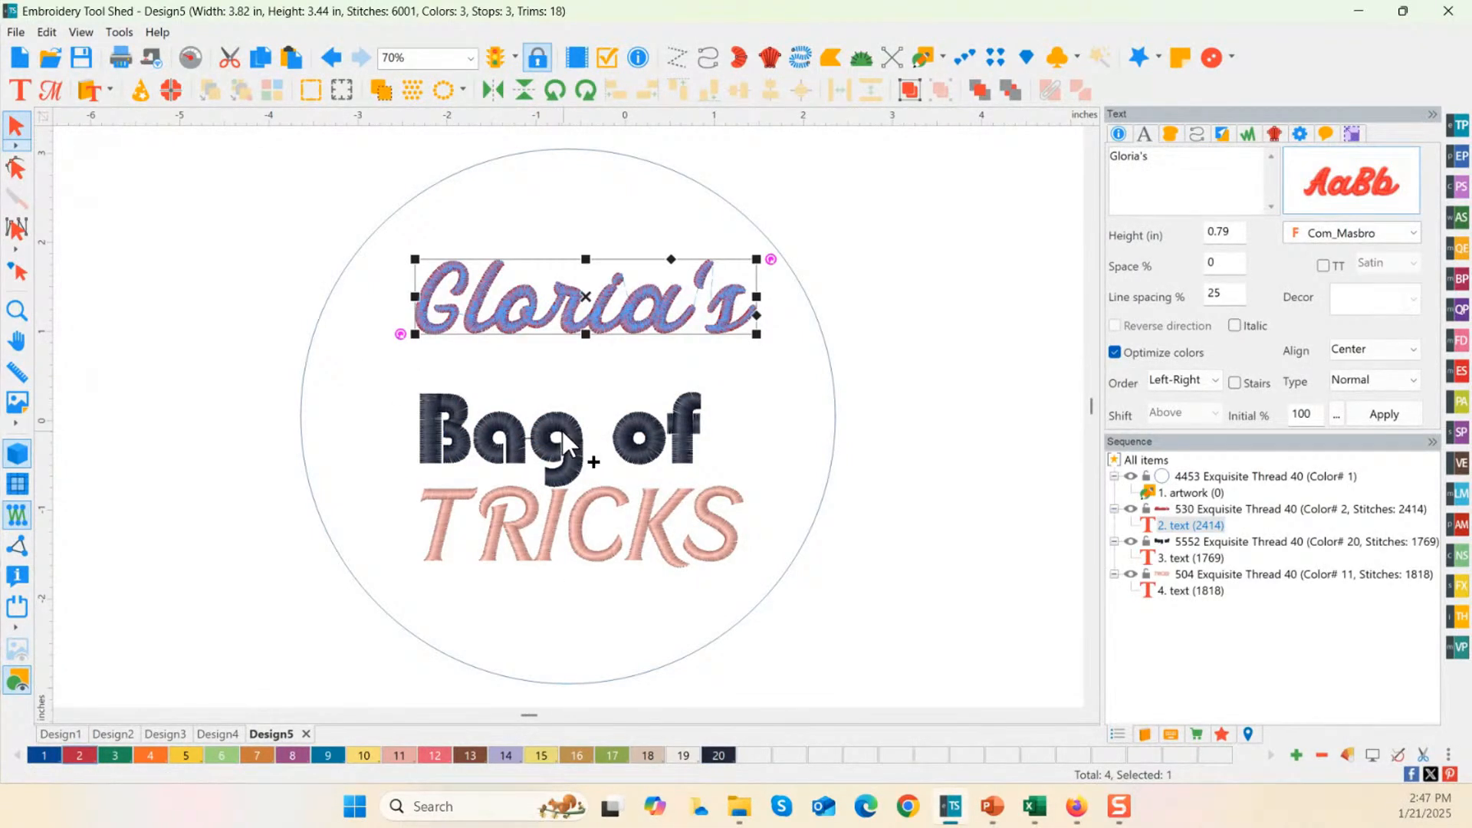
drag(287, 171, 828, 649)
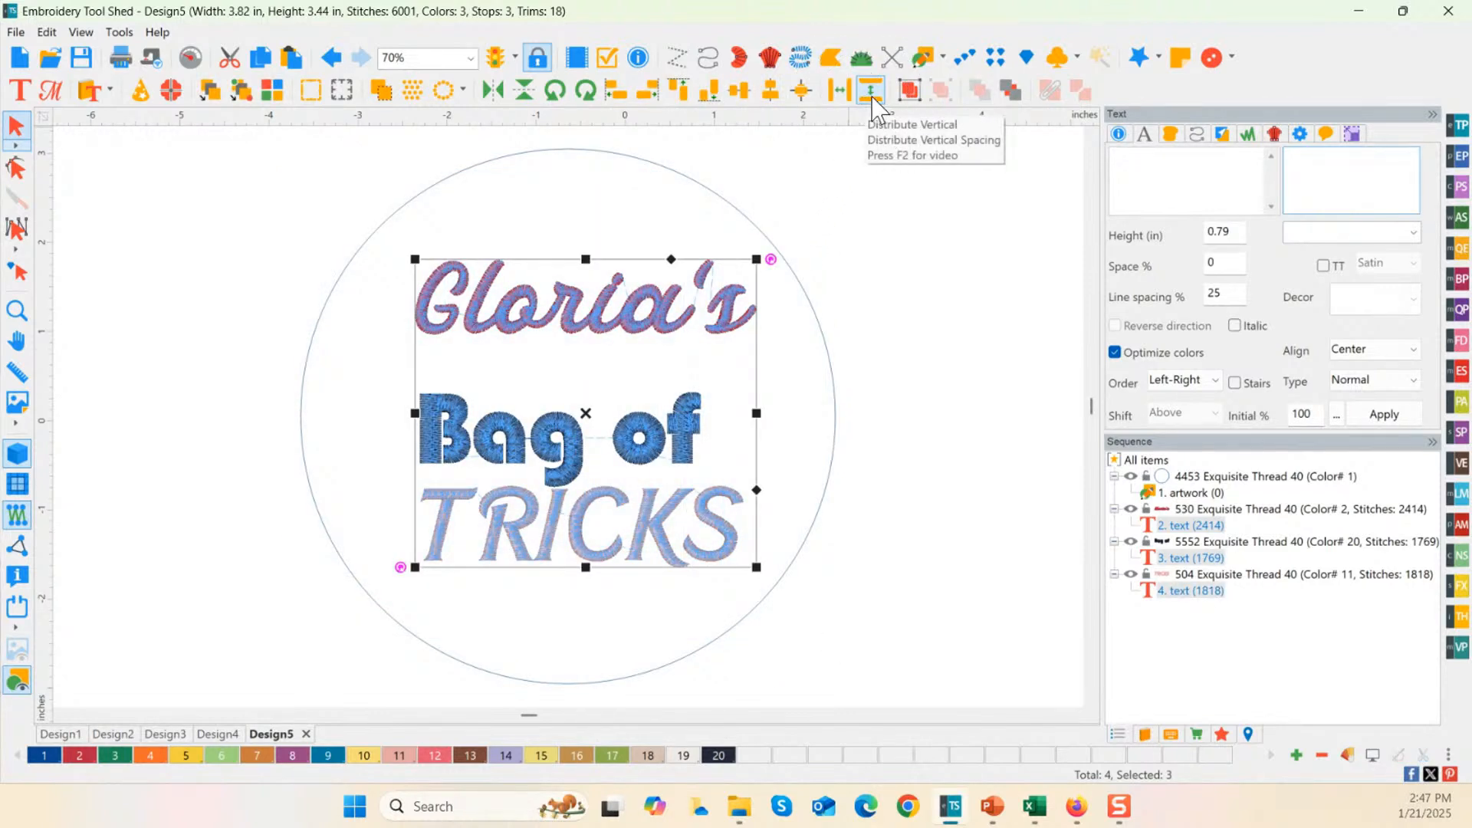
click(872, 94)
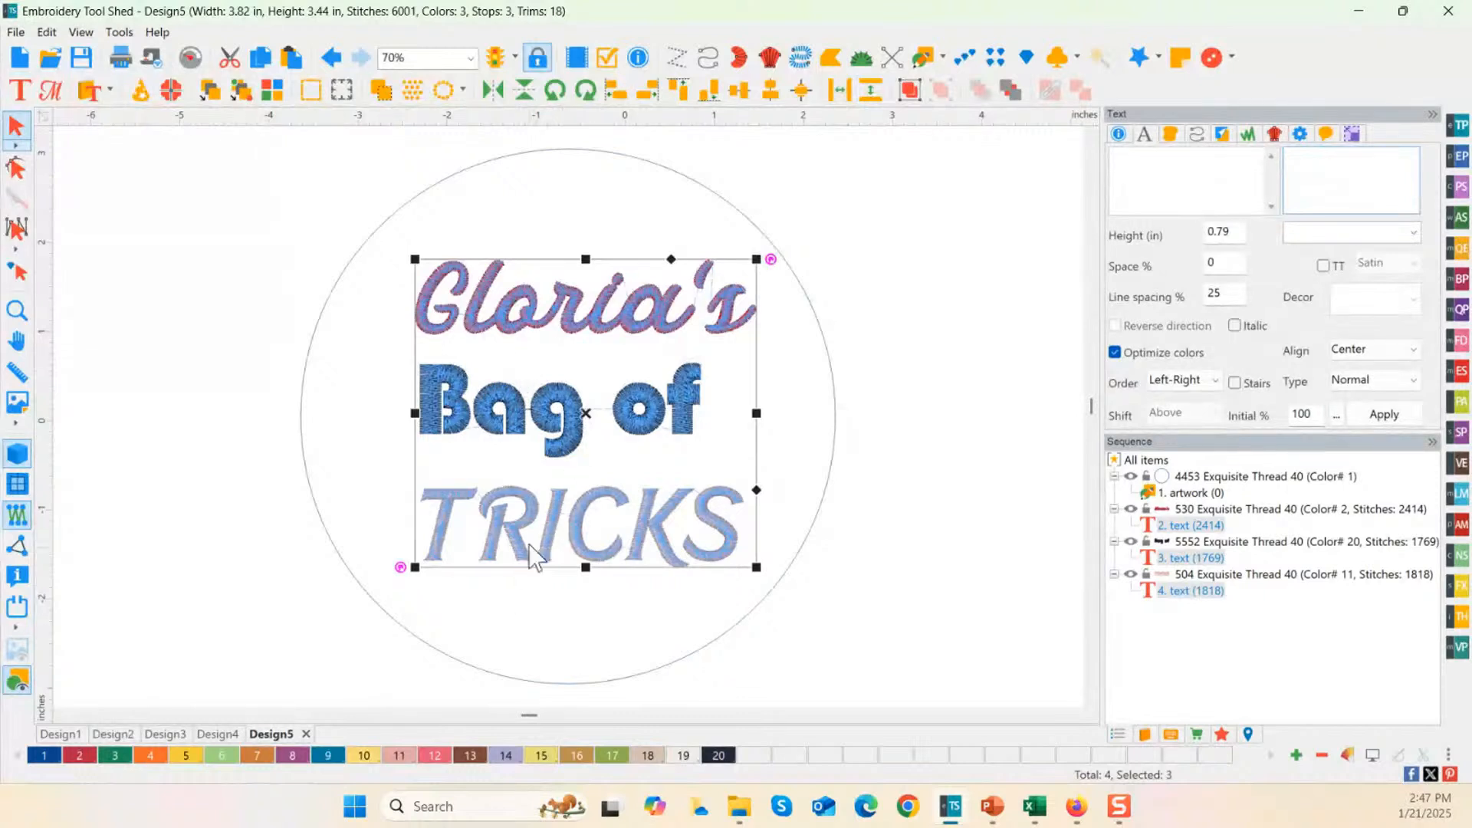
Step: Align the three text lines along their left edges
click(762, 99)
click(766, 97)
click(608, 92)
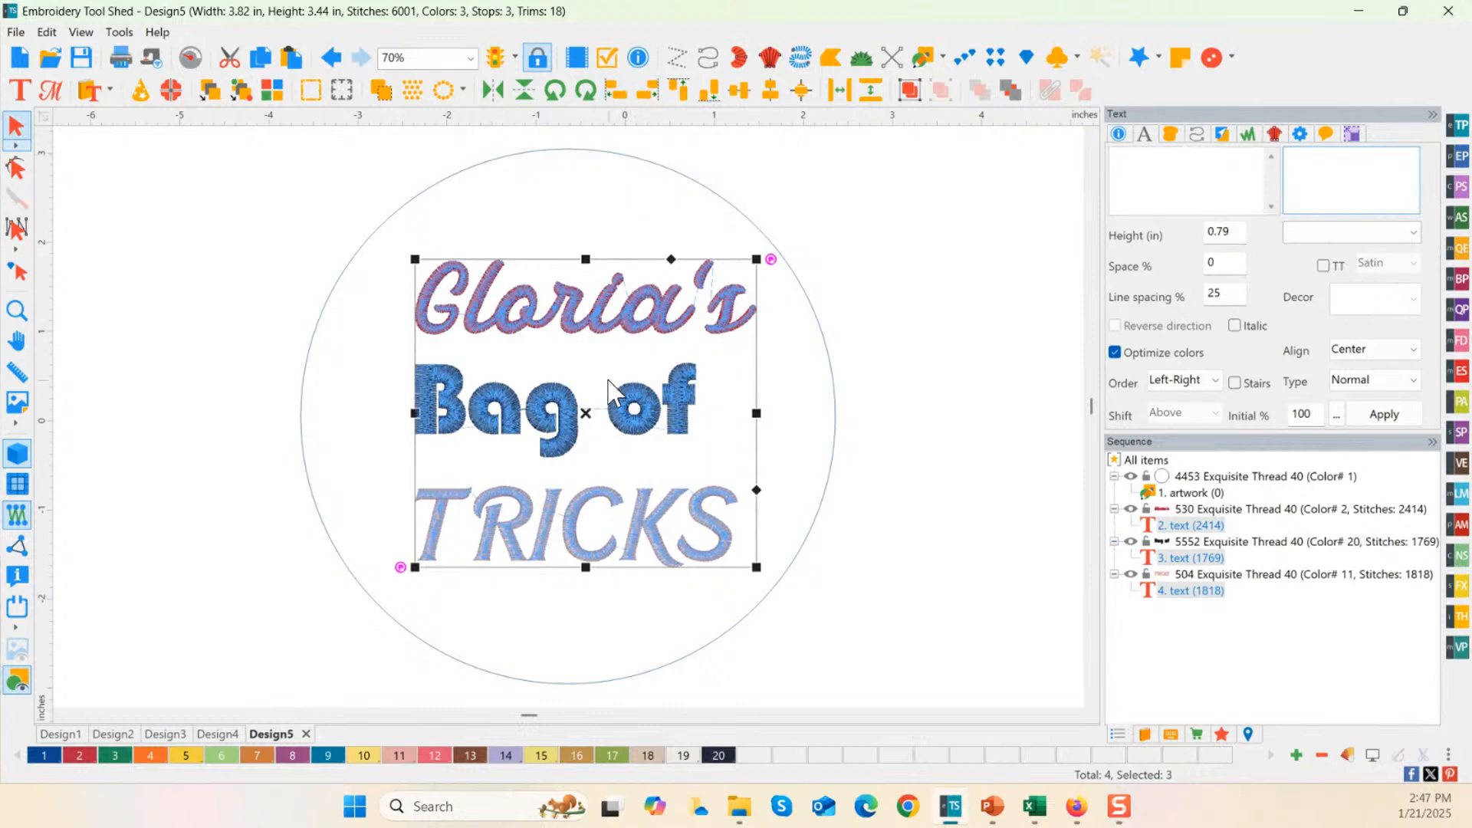
click(899, 337)
Step: Change the "Bag of" line to the Com_Mnmodbl font from the font catalog
click(598, 342)
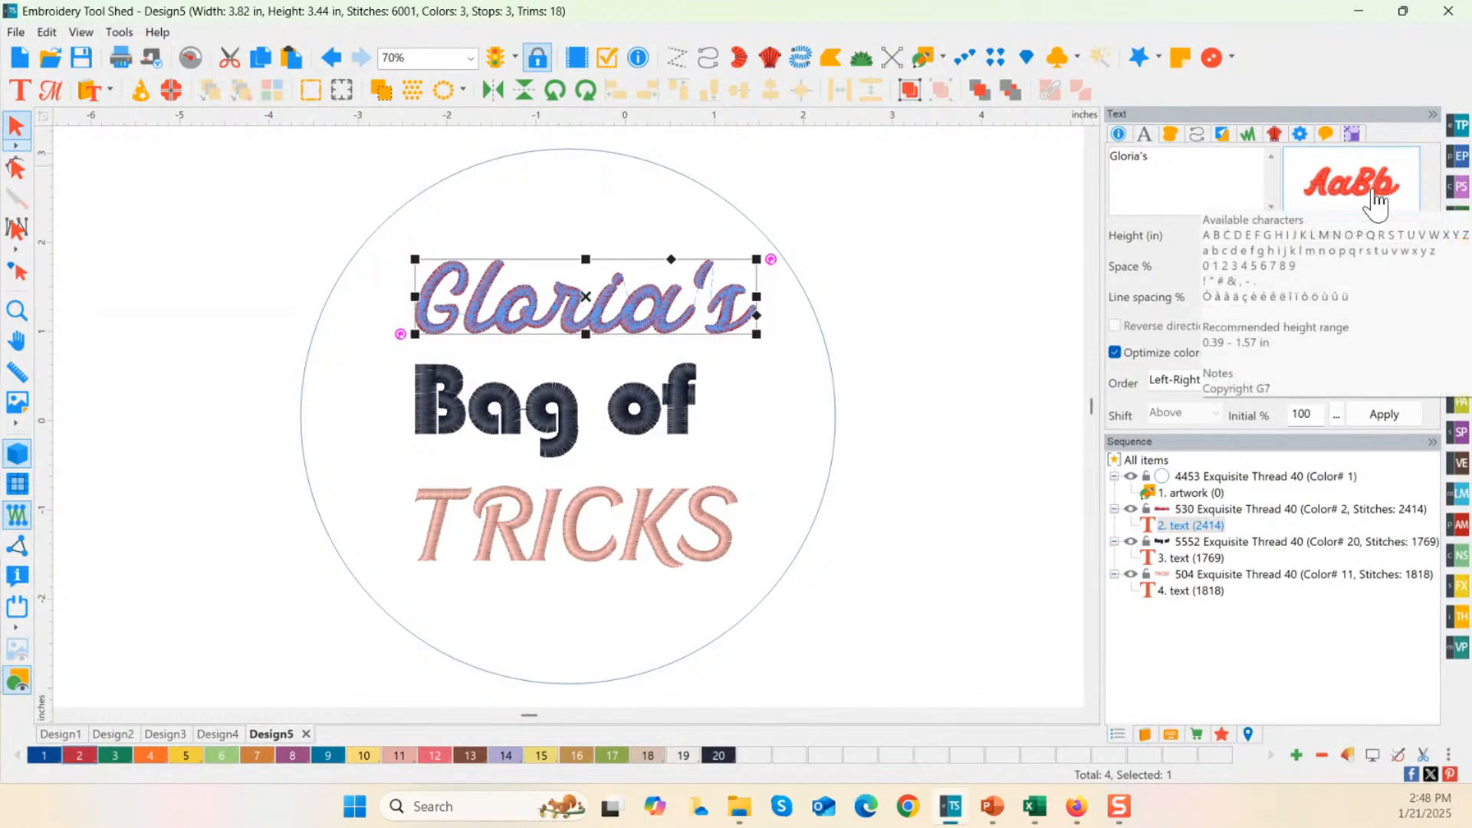
click(534, 418)
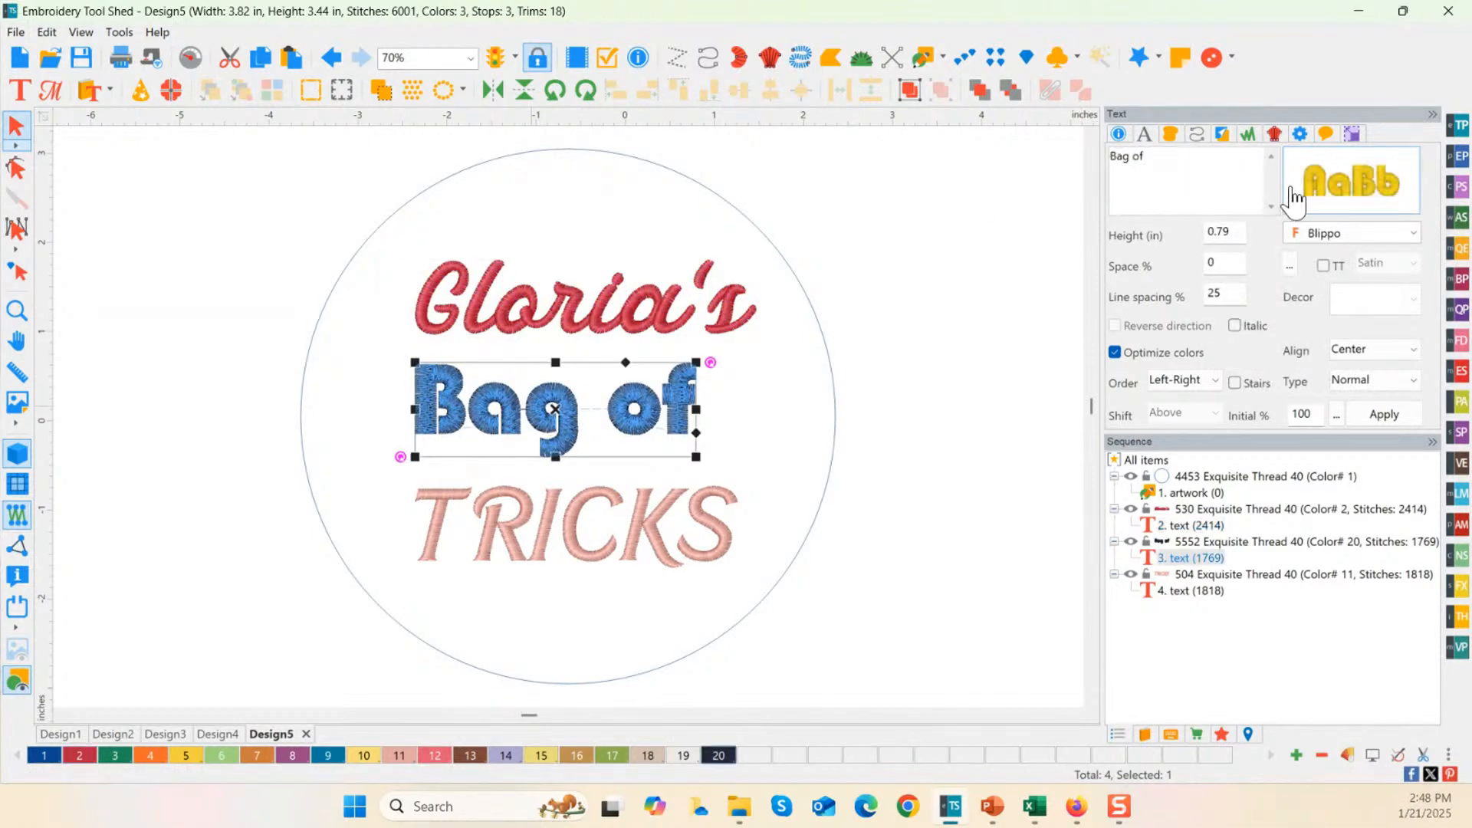
click(1349, 193)
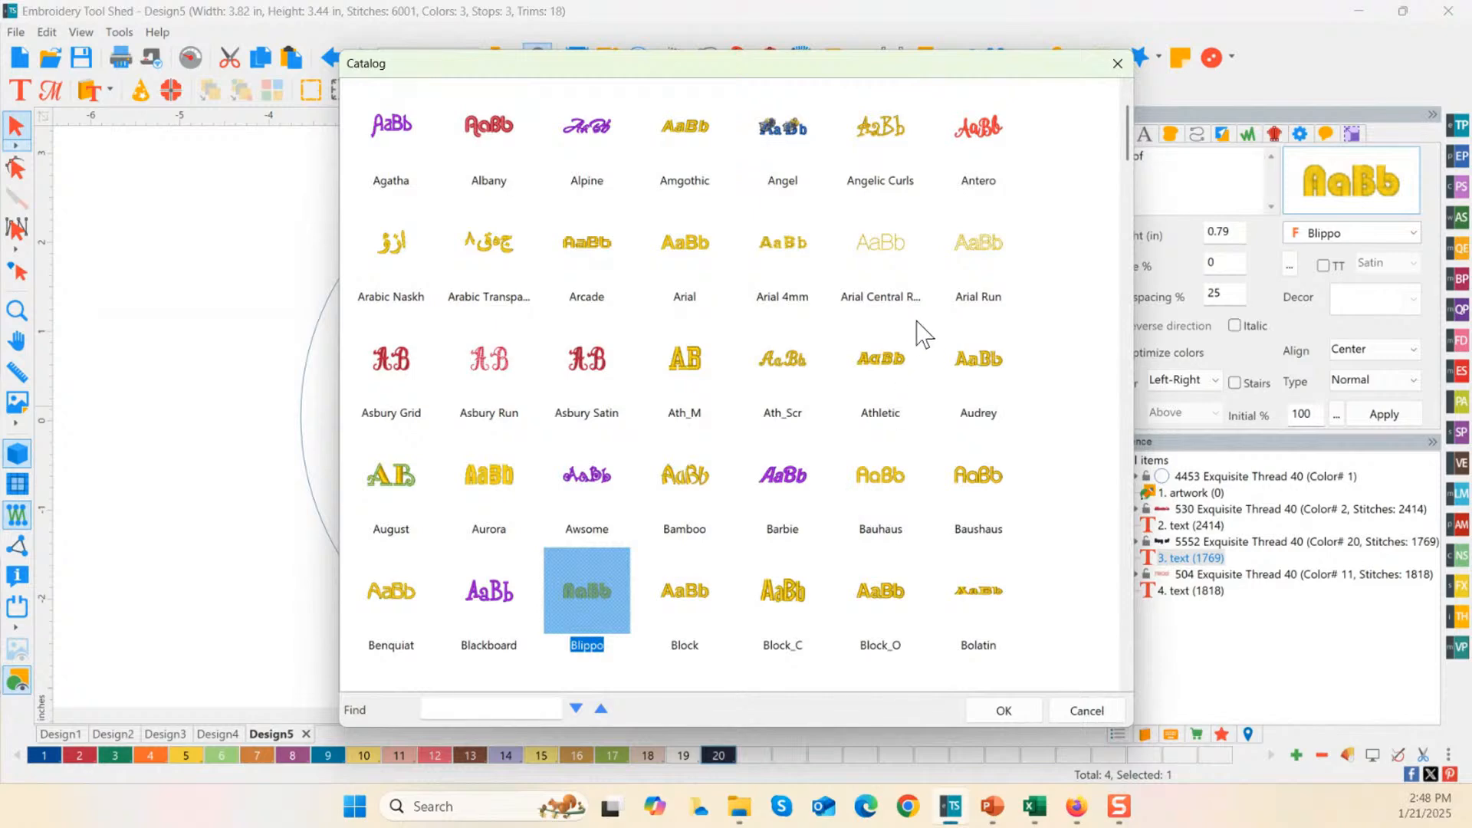
click(797, 241)
scroll(790, 567, down, 3)
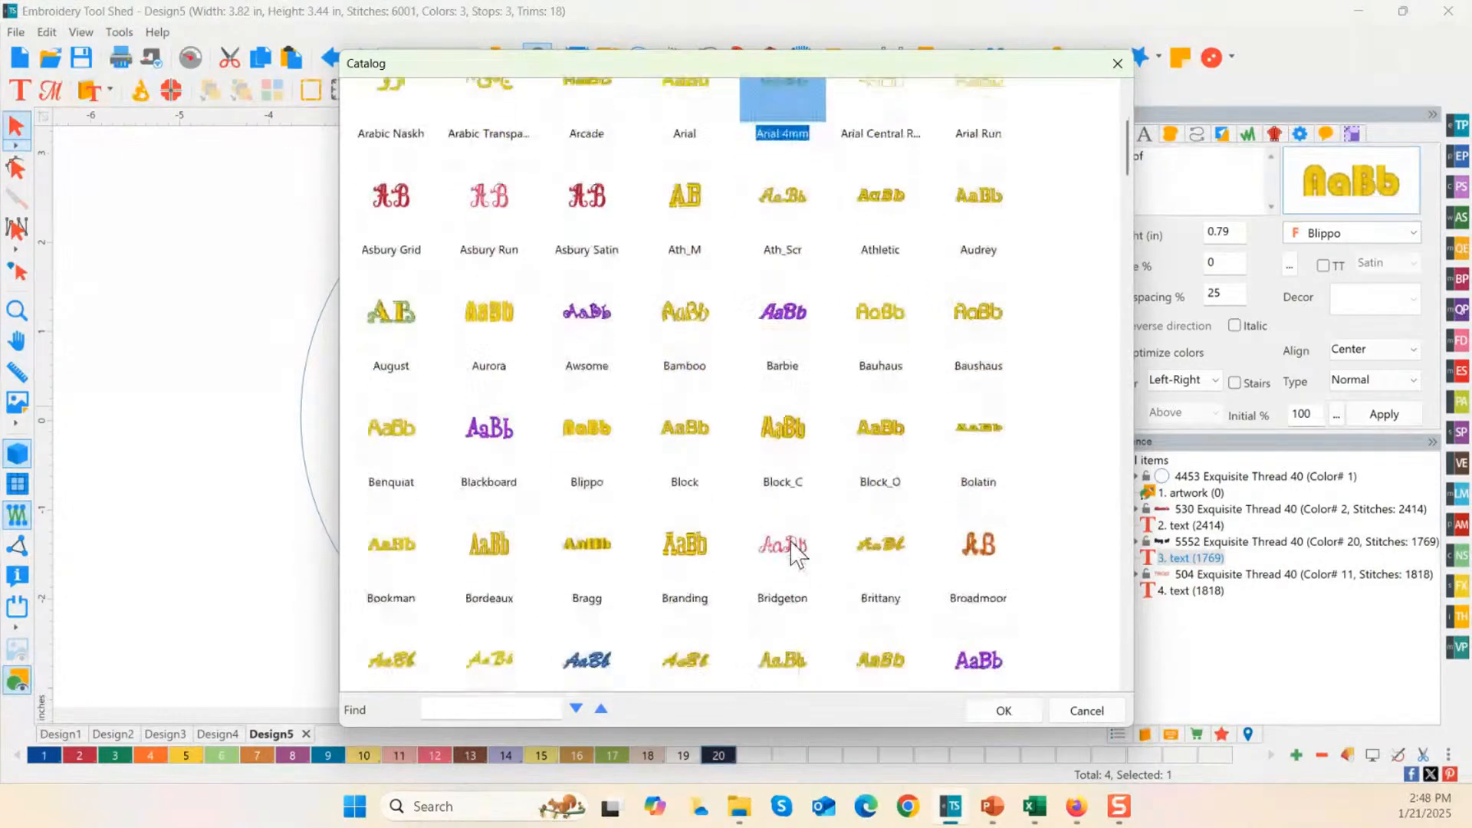
scroll(790, 550, down, 1)
click(457, 534)
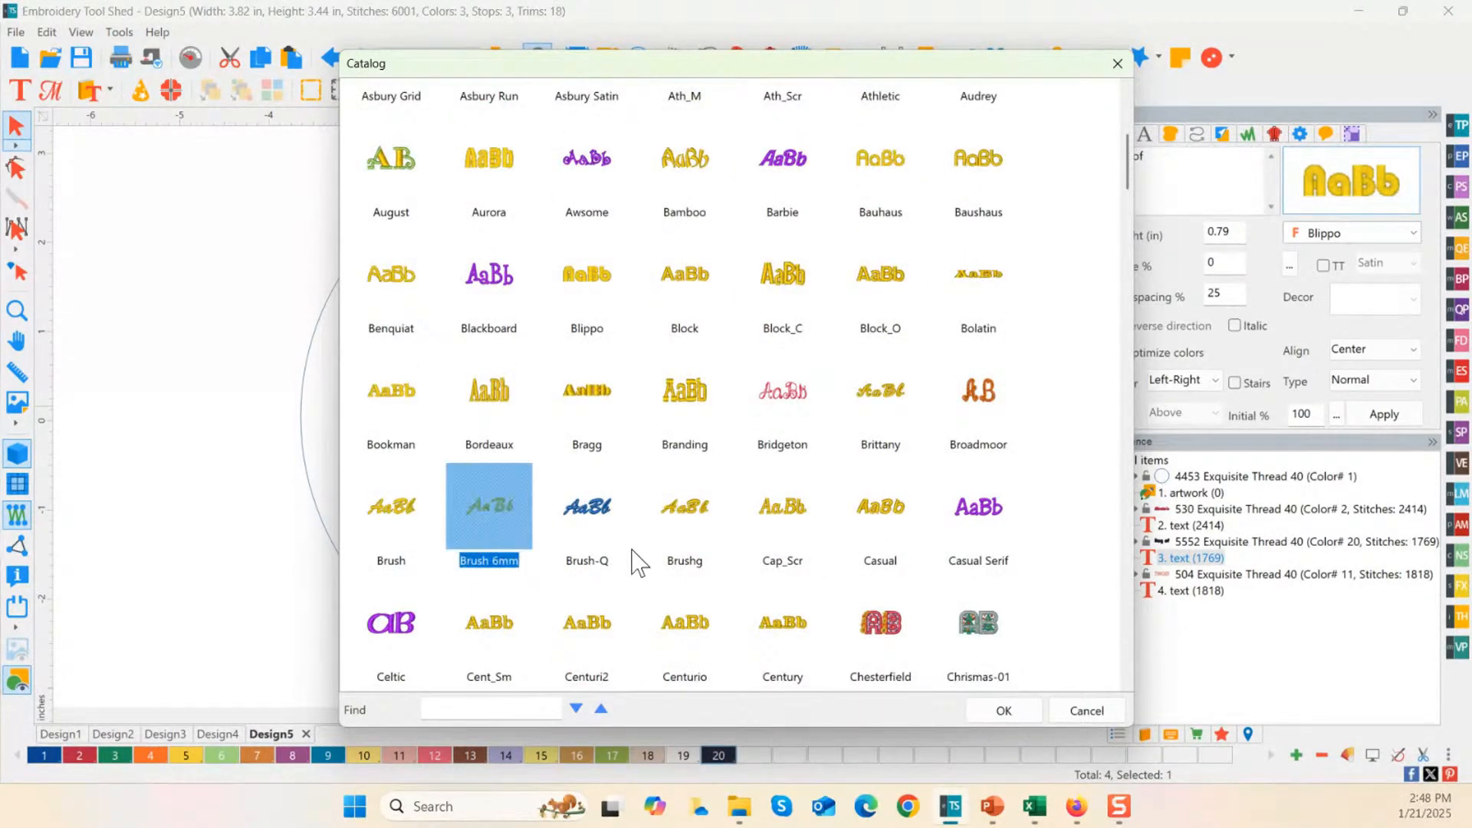
scroll(647, 542, down, 4)
scroll(687, 547, down, 4)
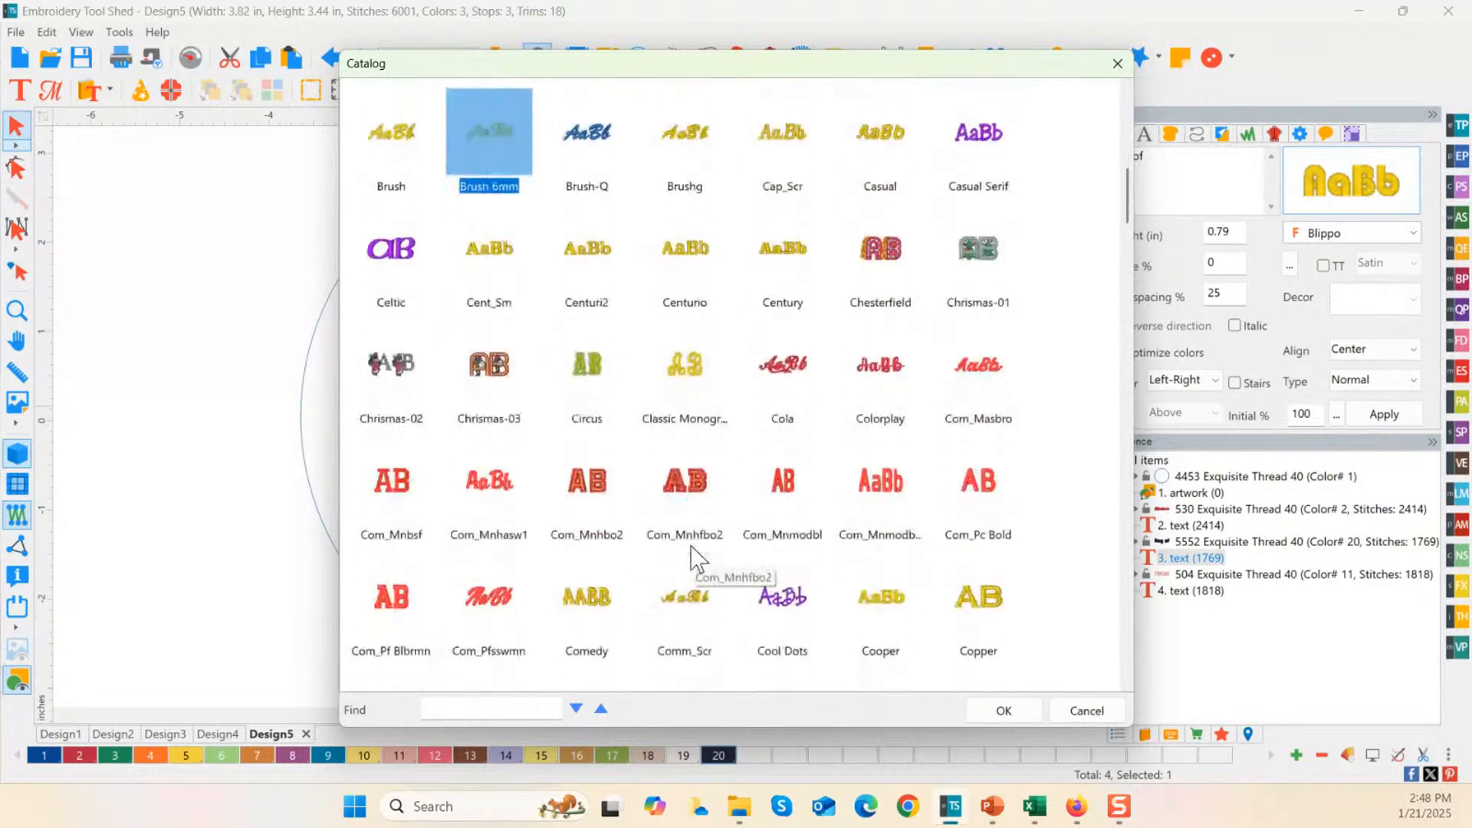
click(776, 391)
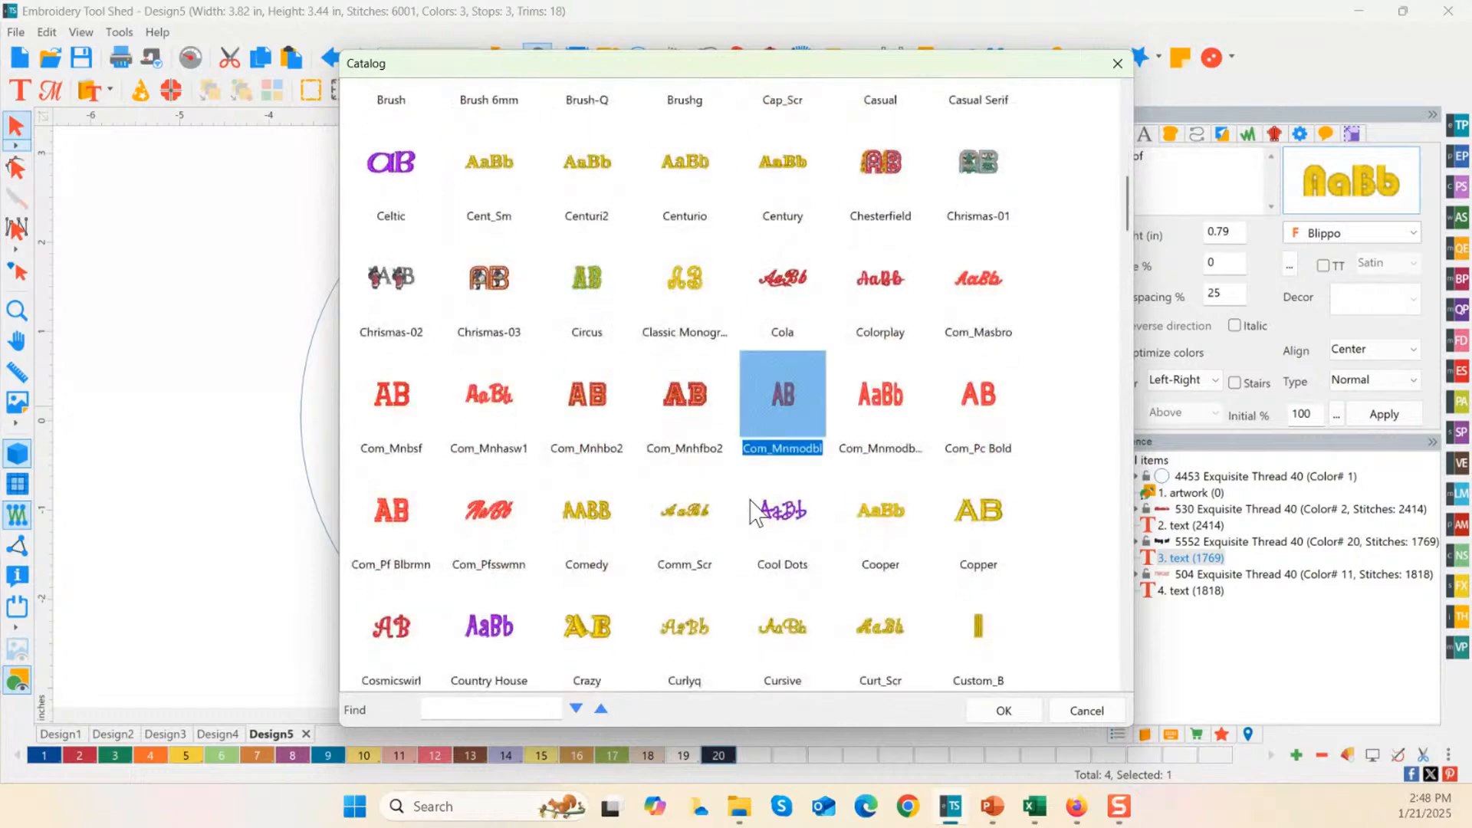
double_click(780, 415)
Step: Change the "Bag of" line to the Exotic font from the font catalog
click(1320, 198)
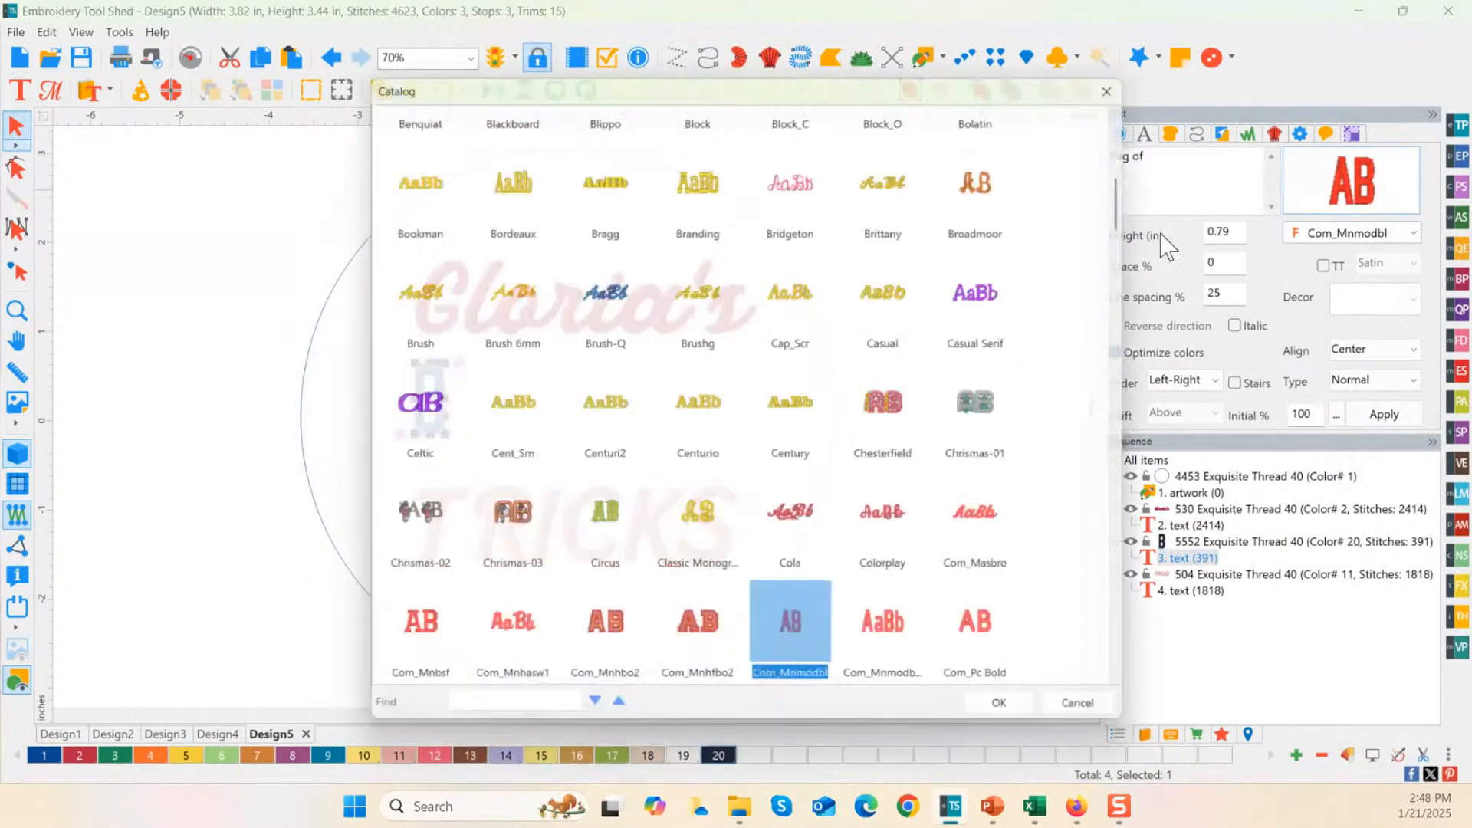
scroll(575, 544, down, 4)
scroll(544, 522, down, 2)
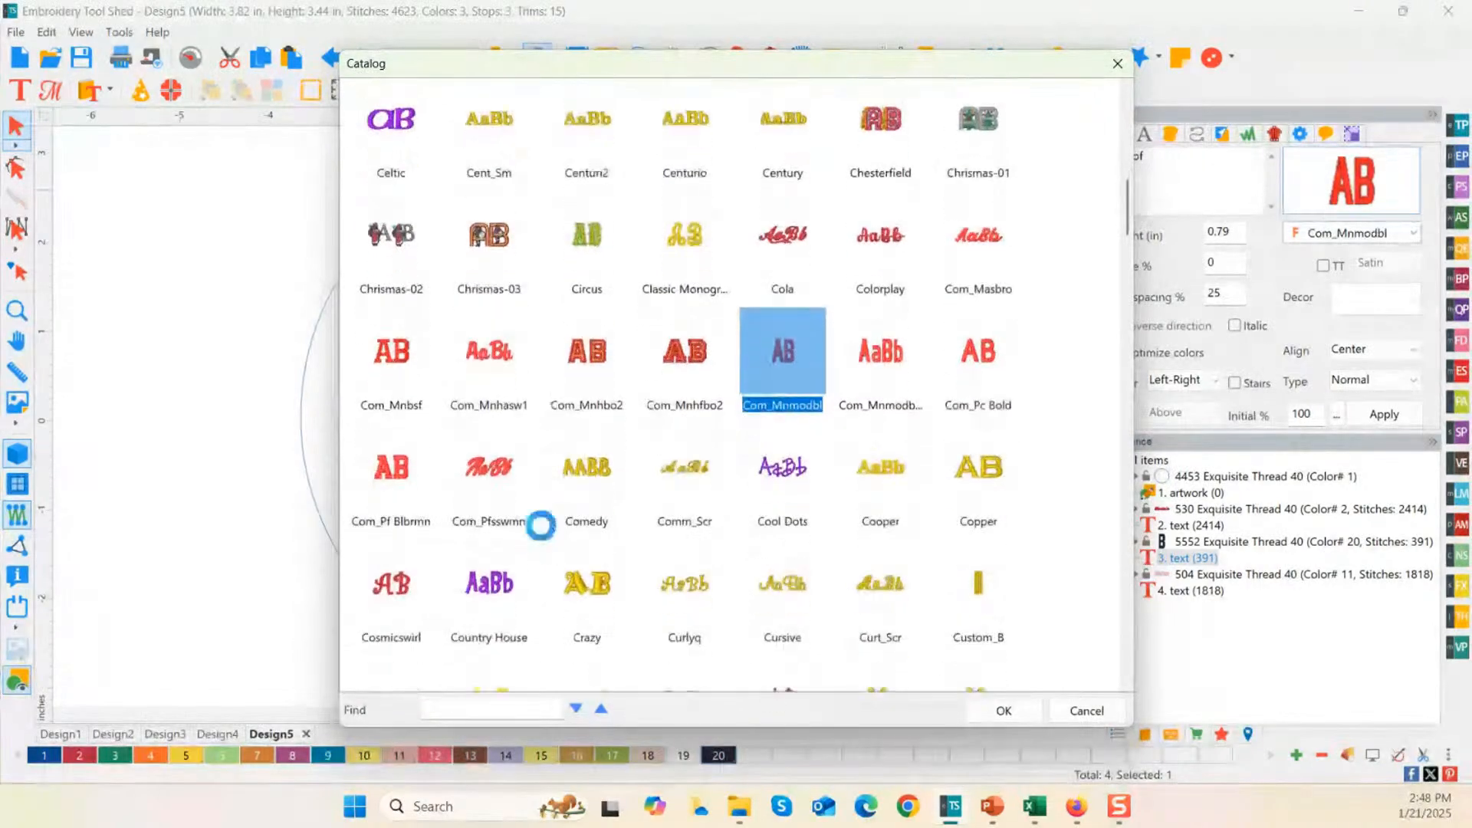
click(610, 444)
scroll(666, 536, down, 3)
scroll(694, 537, down, 2)
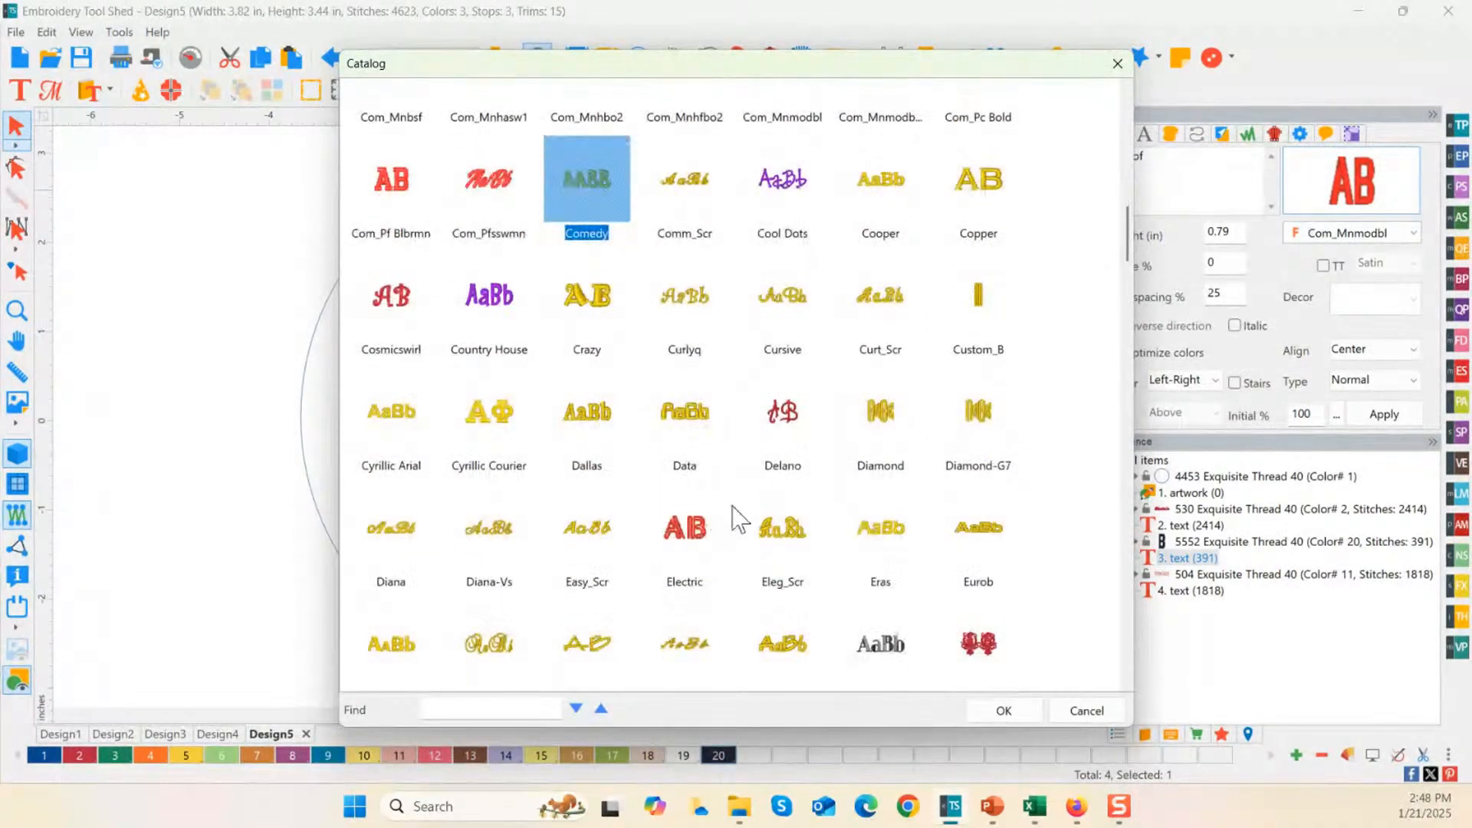
click(588, 453)
click(560, 579)
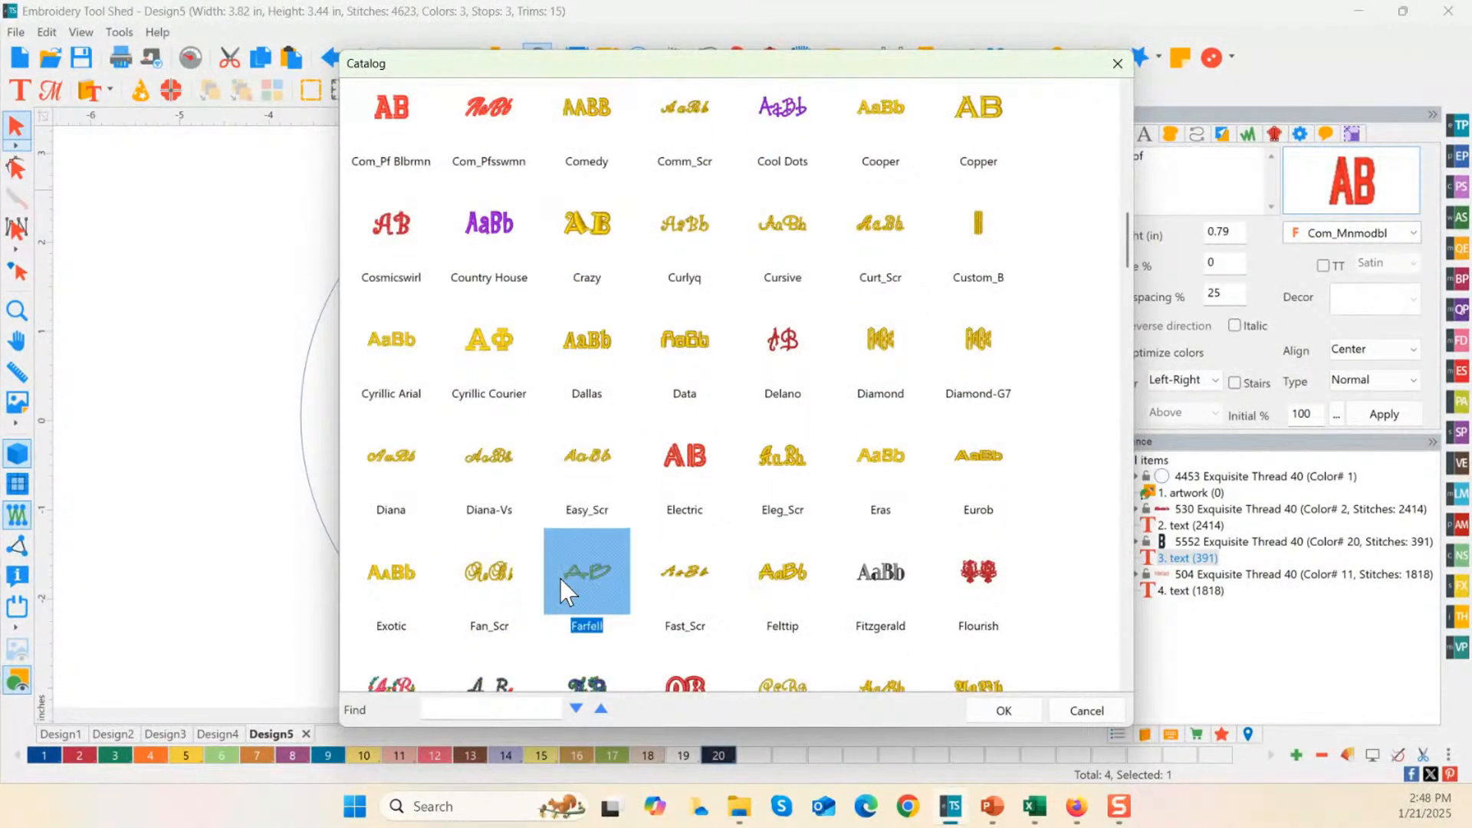
click(494, 584)
scroll(518, 579, down, 1)
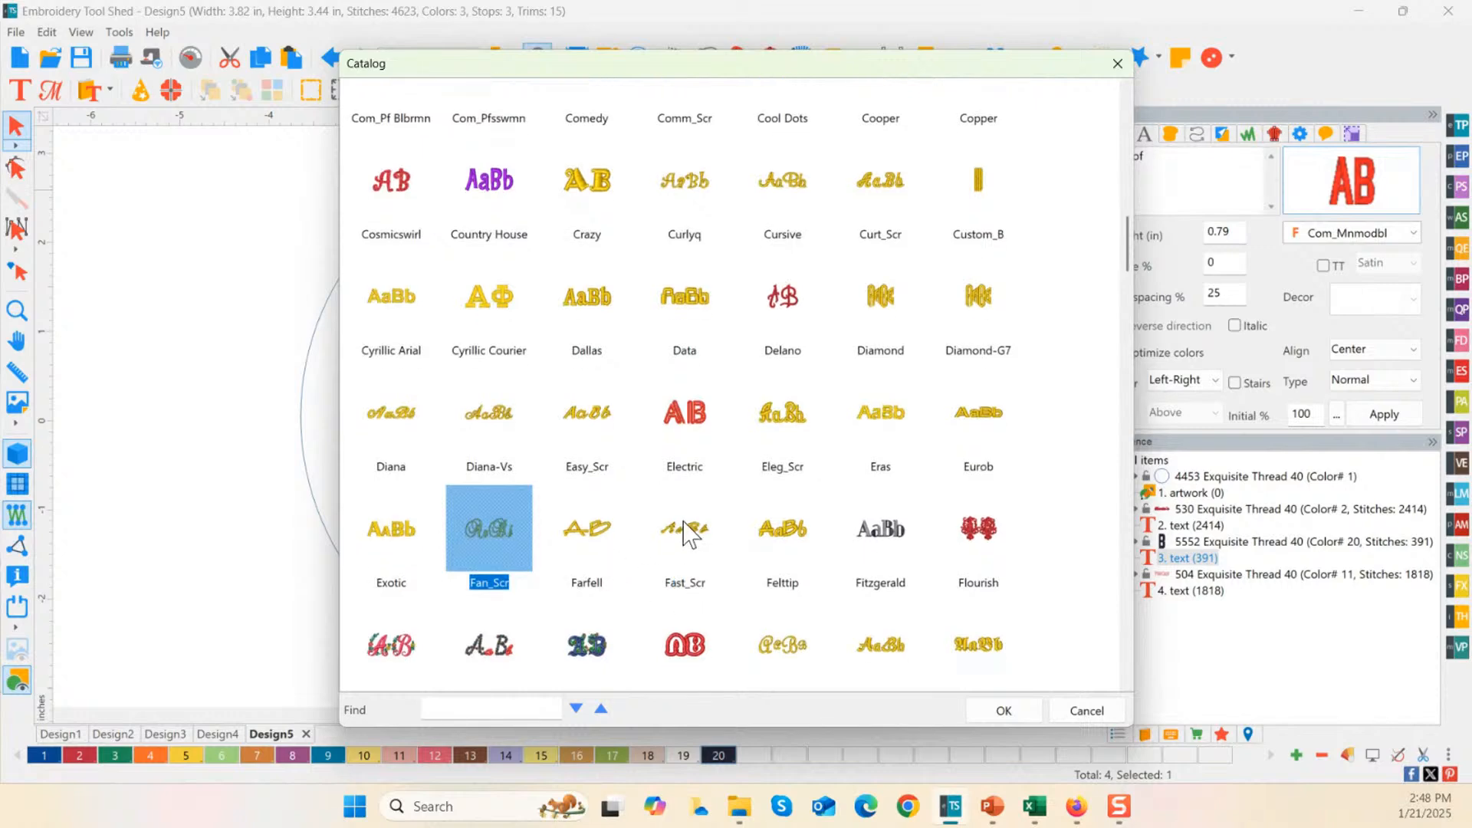
click(405, 527)
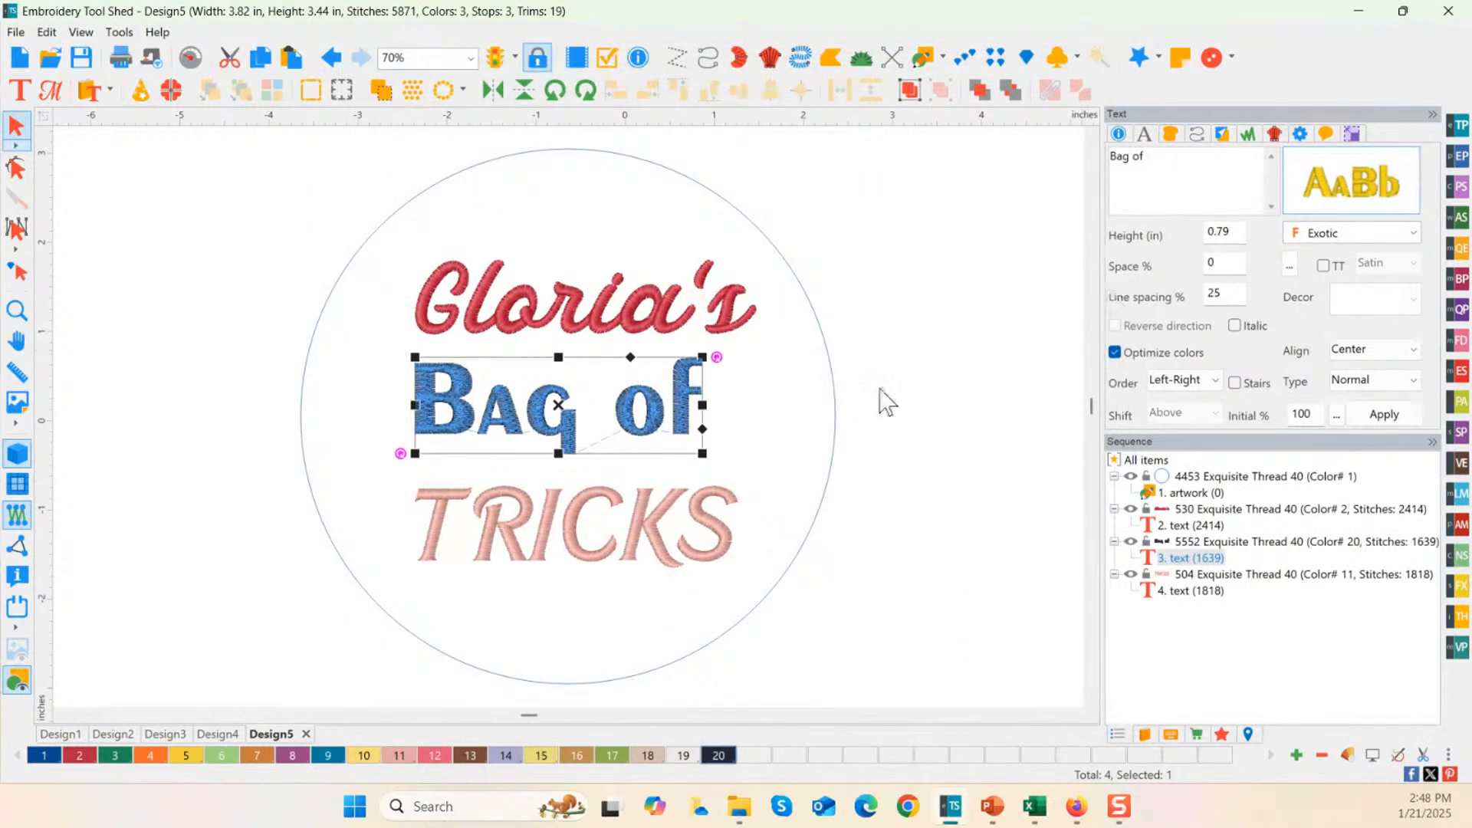
Step: Scale down the "Bag of" line, center it beneath the name line, and move "TRICKS" up closer to it
drag(702, 453, 628, 428)
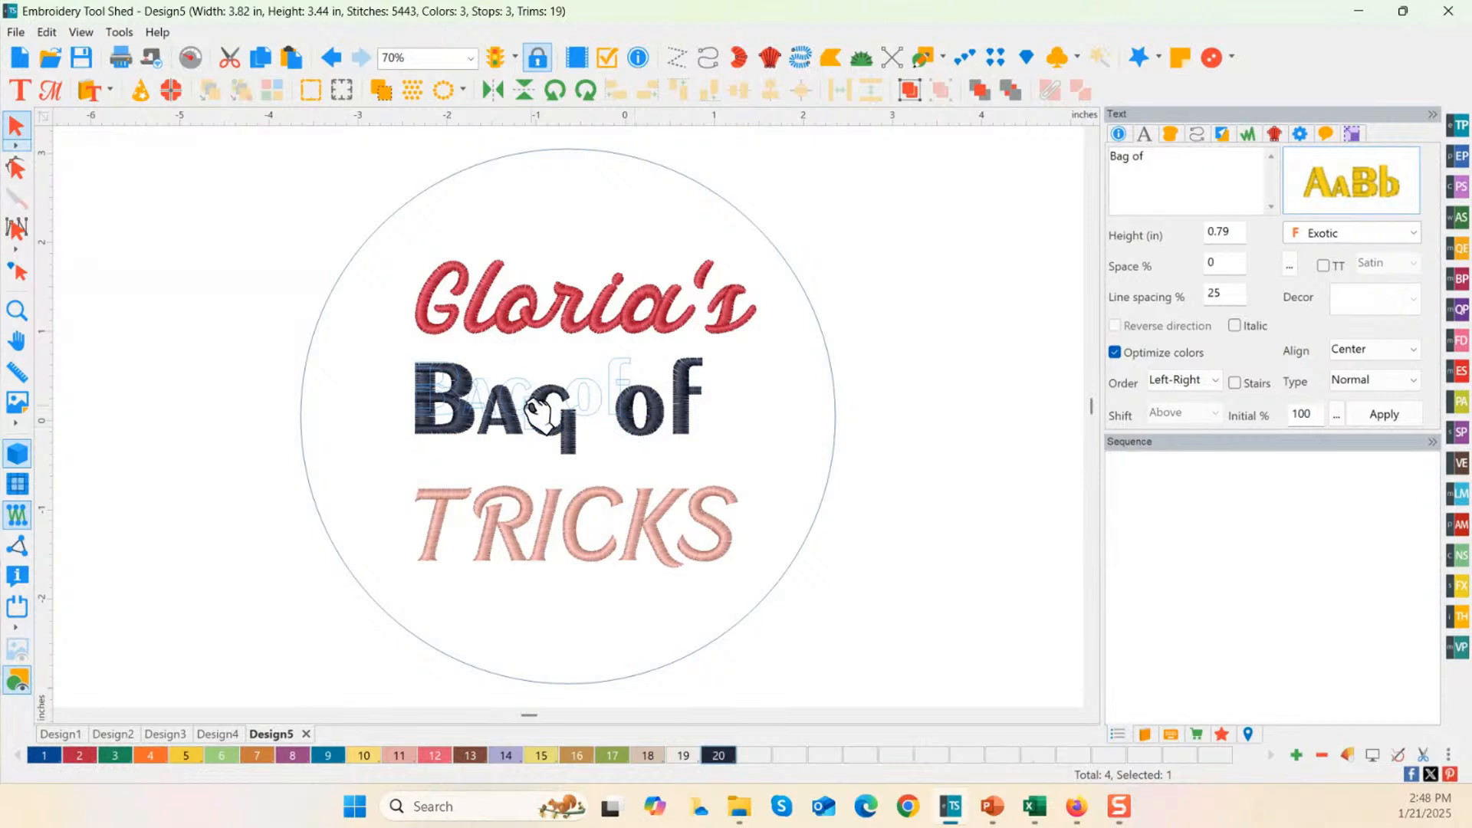
drag(524, 410, 580, 411)
click(578, 555)
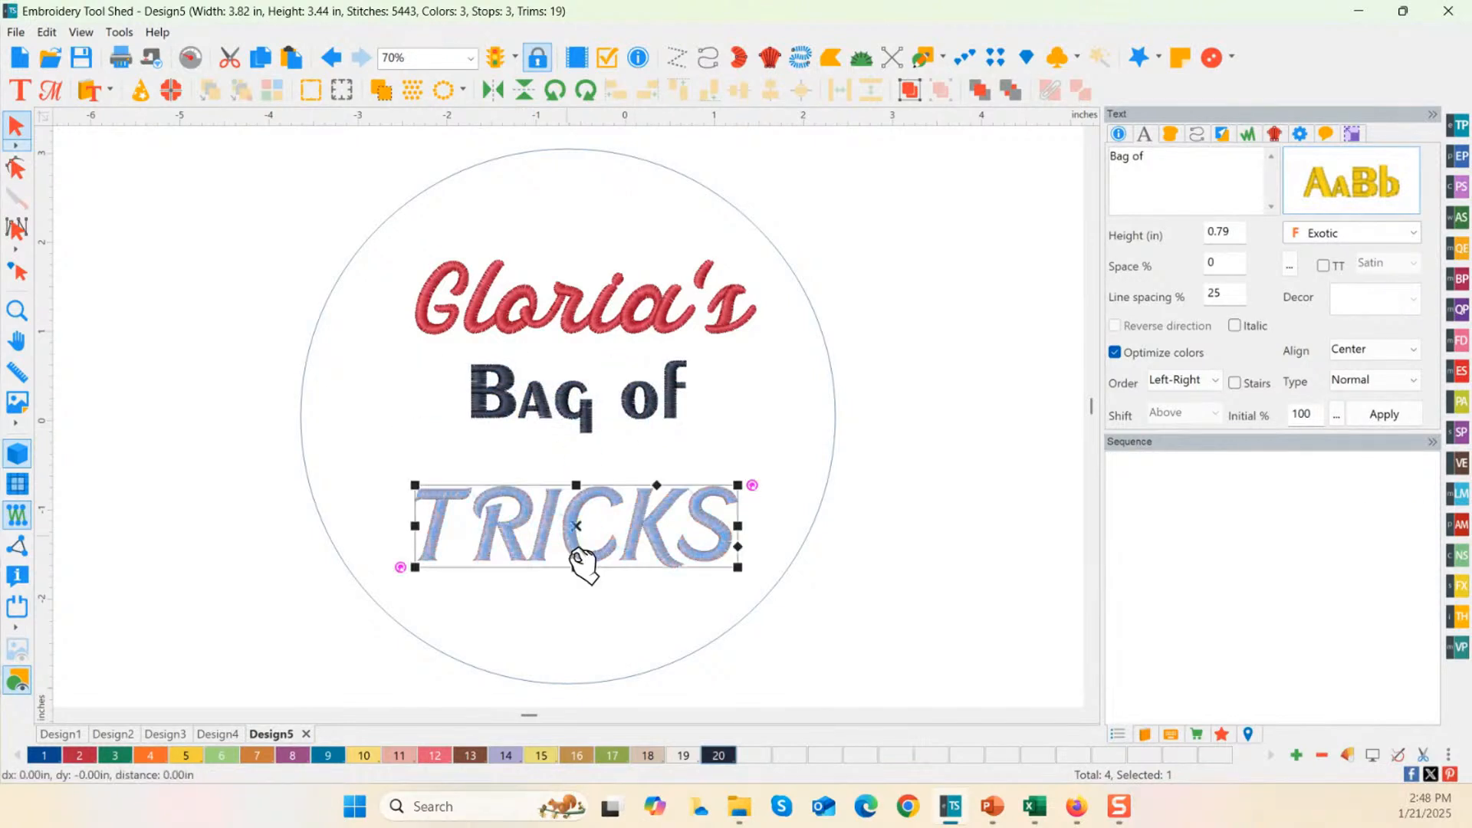
drag(581, 561, 586, 527)
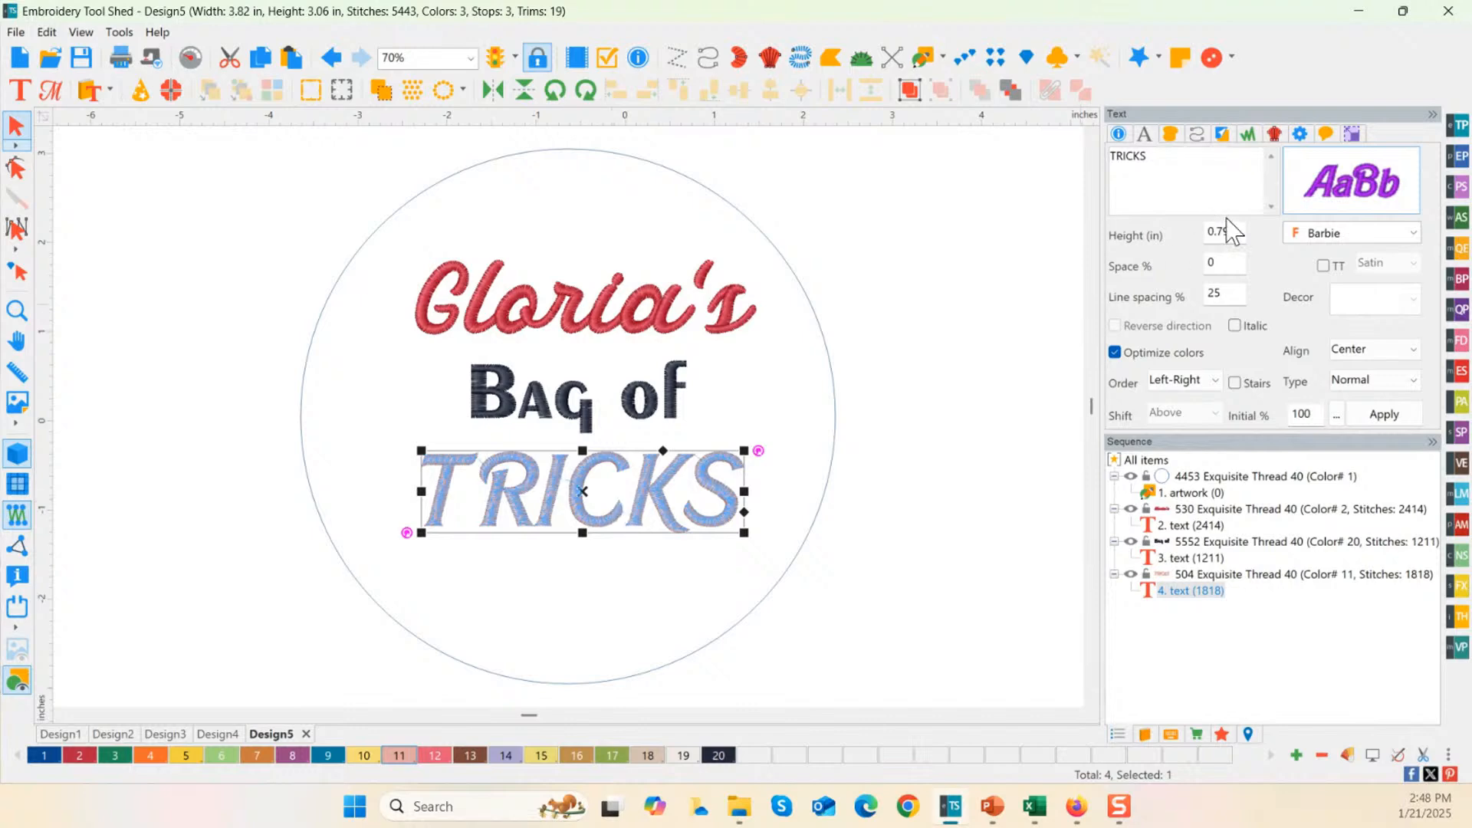
Step: Change the "TRICKS" line to the Electric font from the font catalog
click(1321, 201)
click(782, 601)
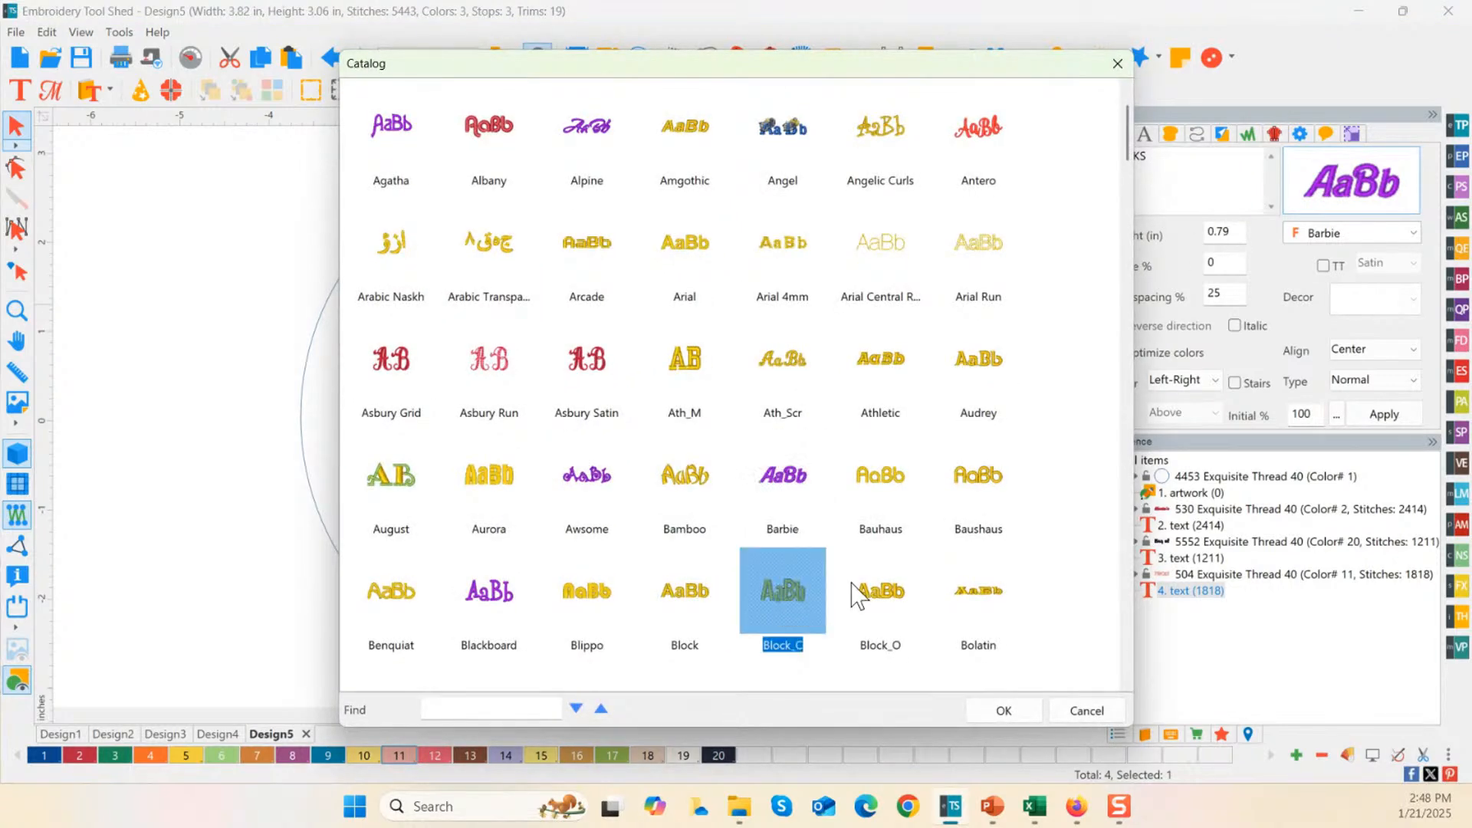
click(874, 483)
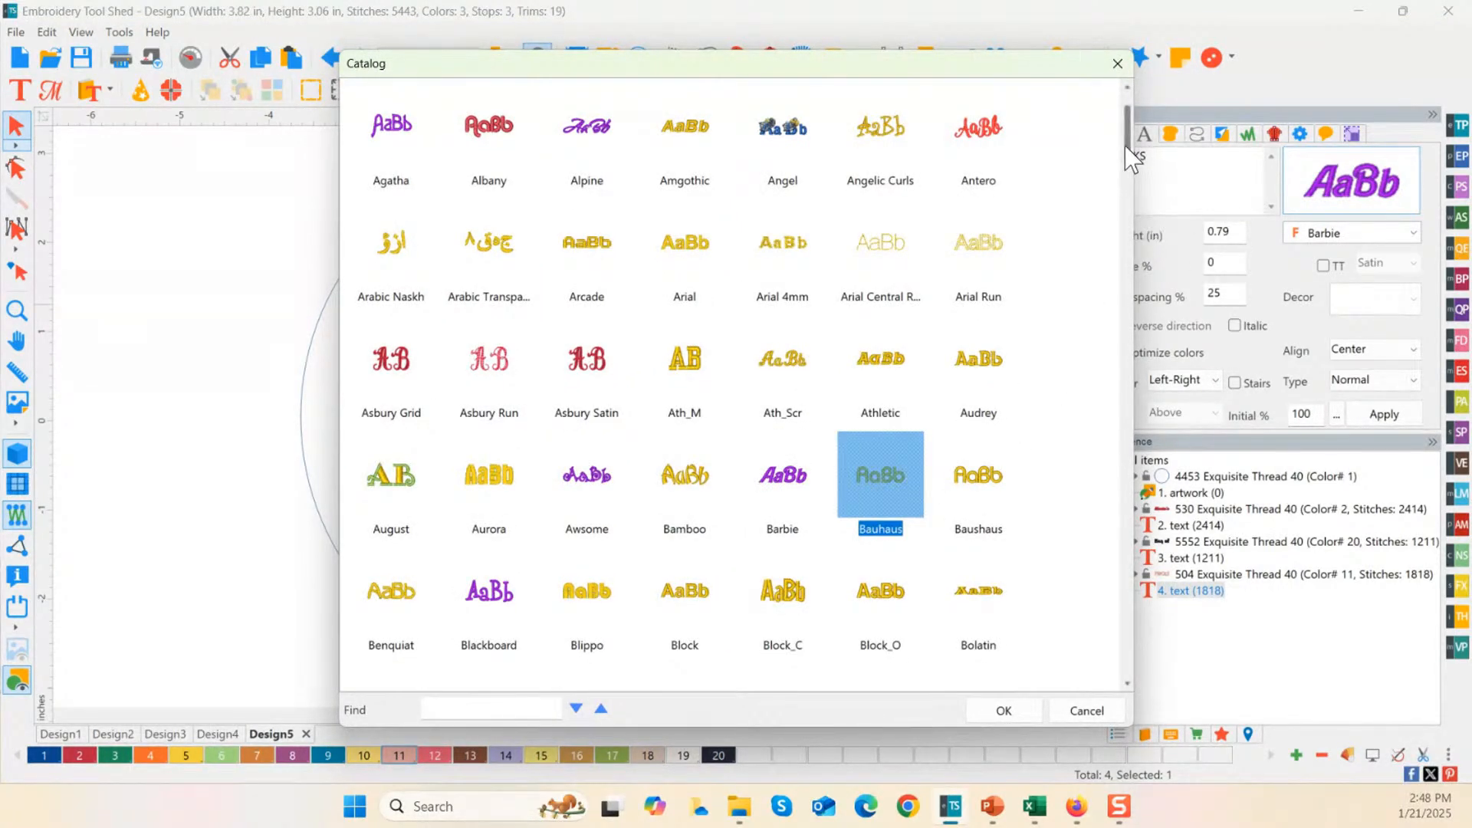
drag(1126, 149, 1124, 273)
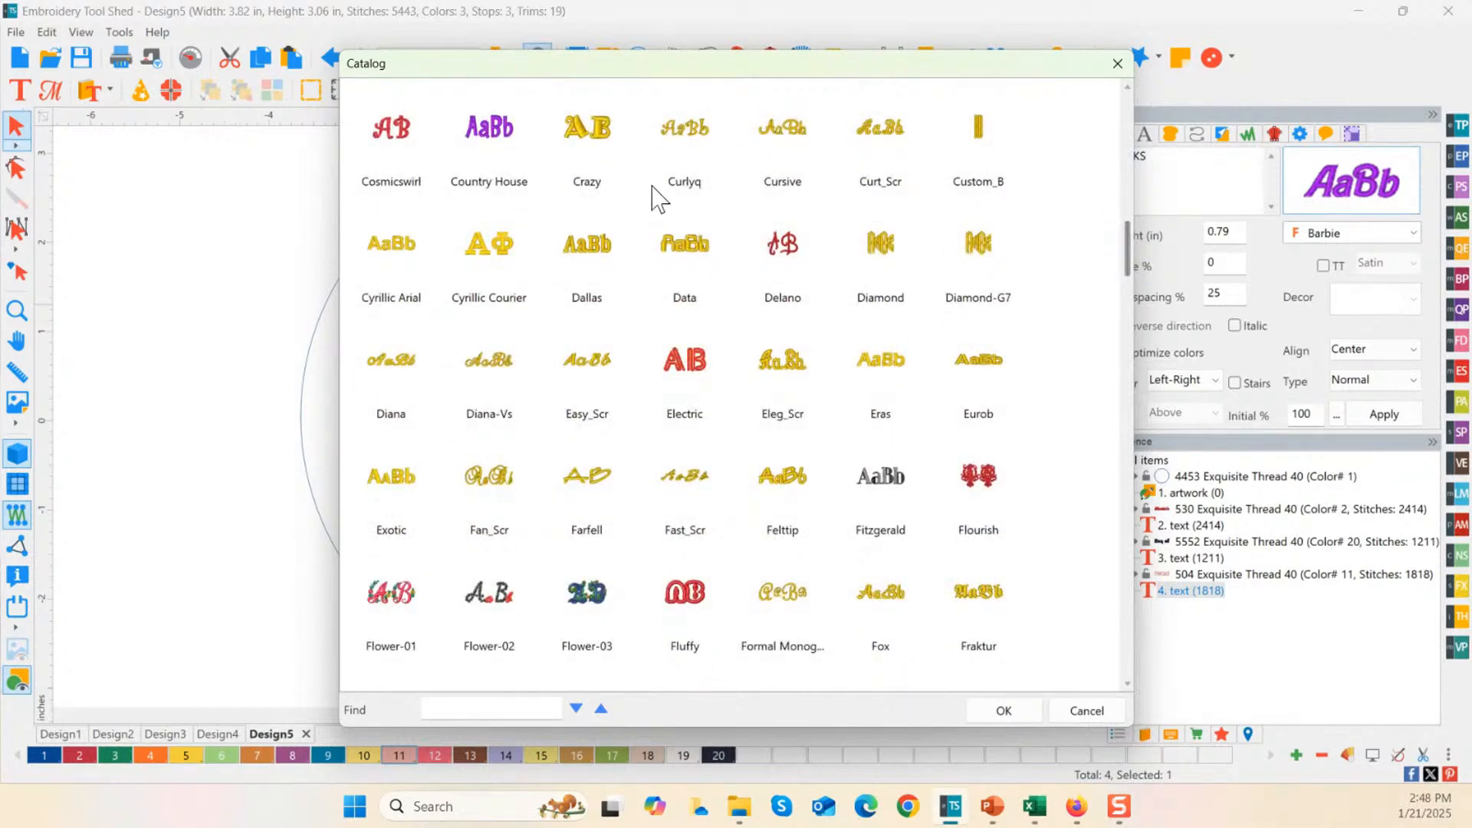
click(494, 253)
click(515, 390)
click(602, 381)
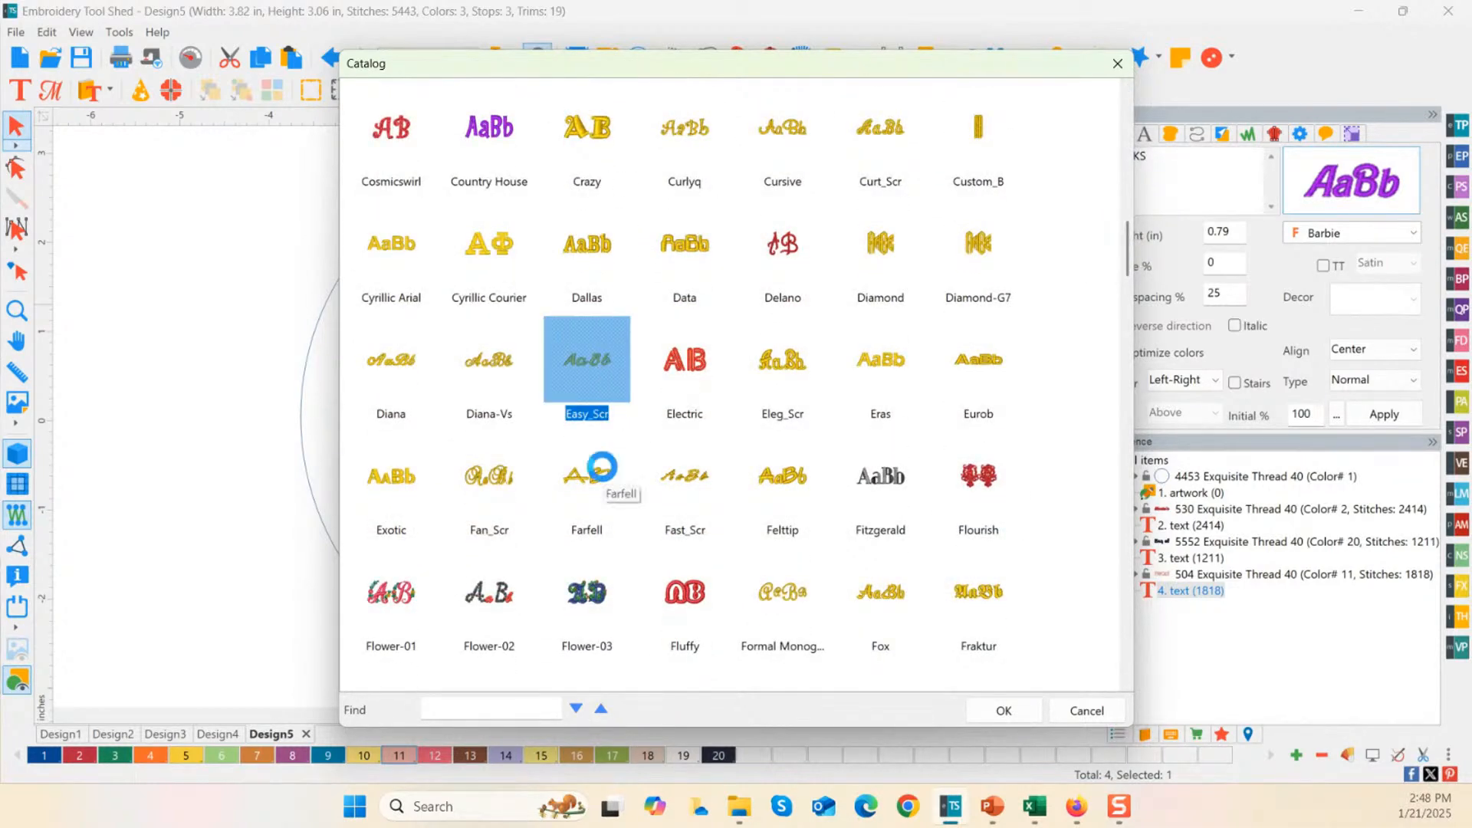
click(602, 465)
click(692, 362)
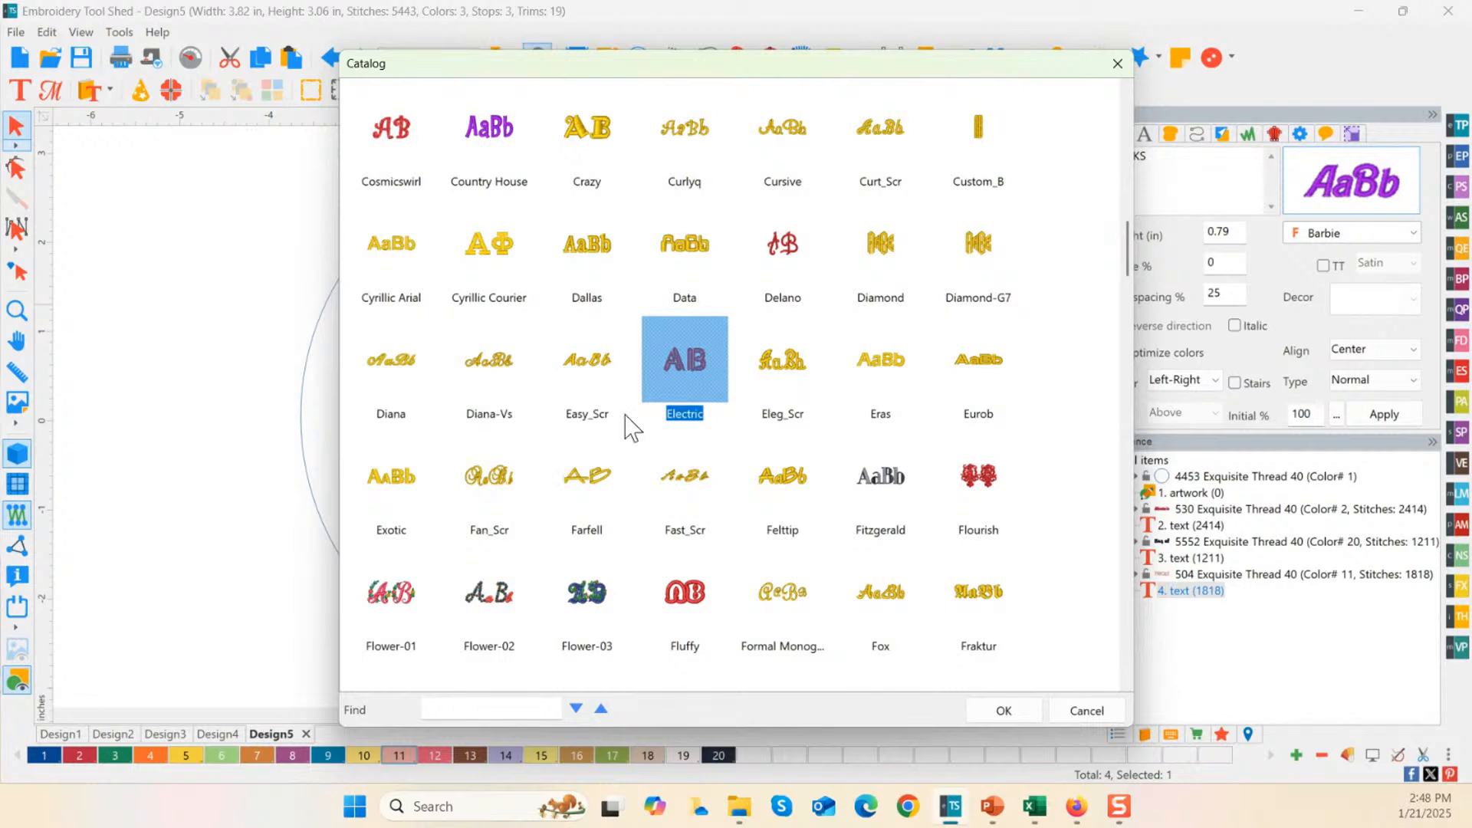
double_click(706, 358)
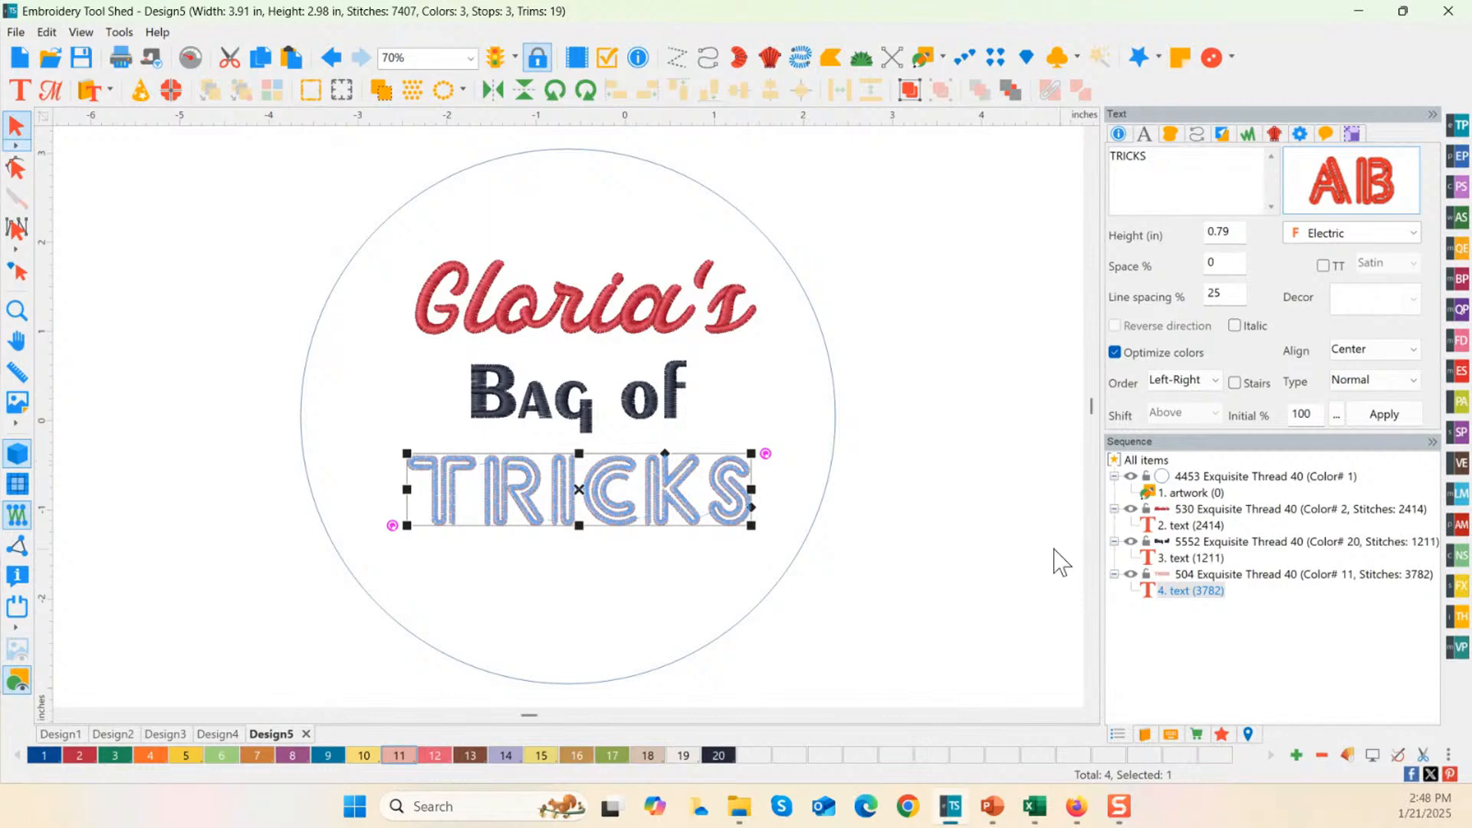
Step: Insert the Lips artwork from the Valentine category of the Craft Shapes catalog
click(1456, 555)
click(1389, 587)
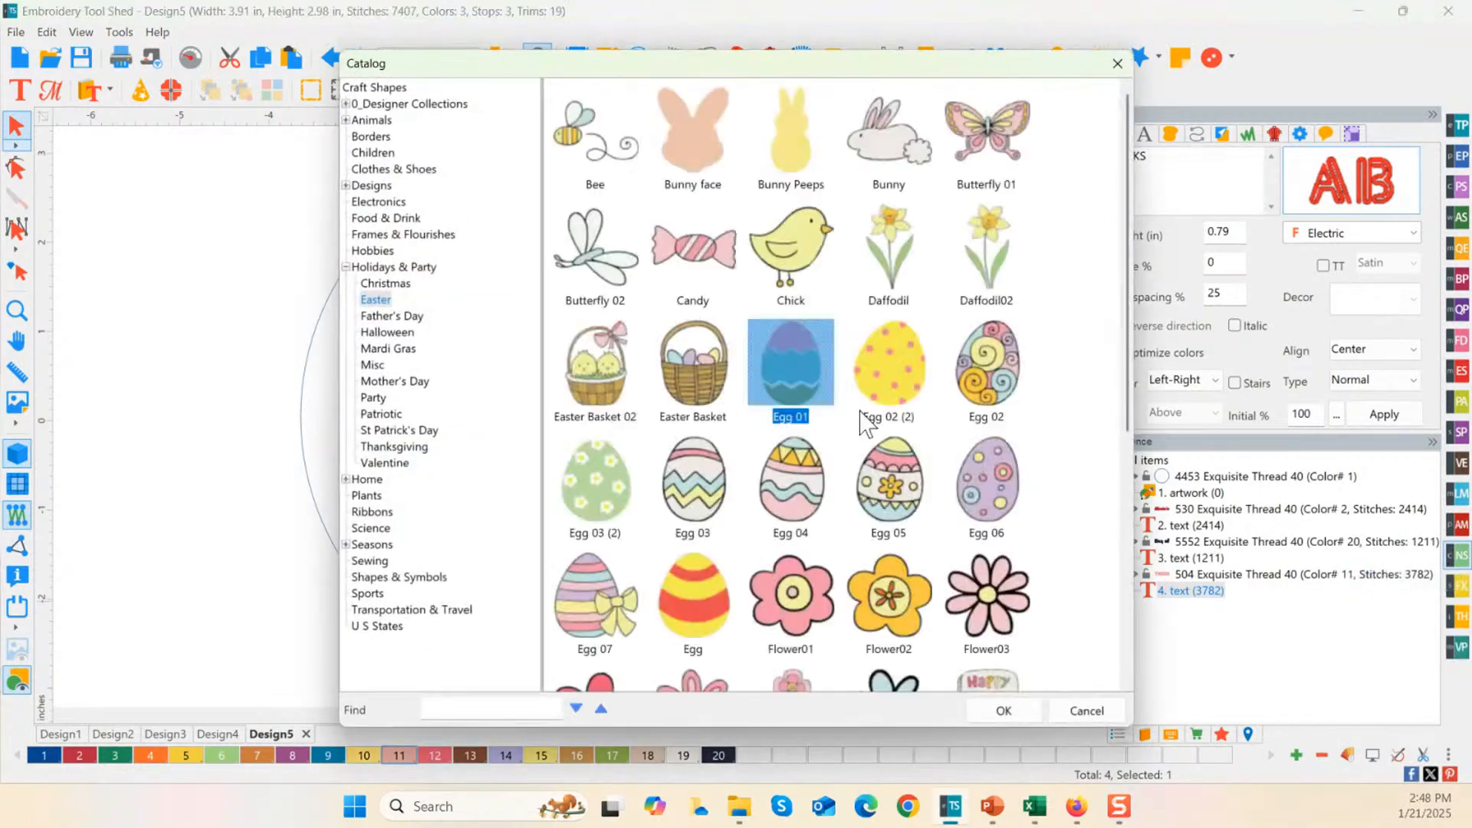
click(391, 268)
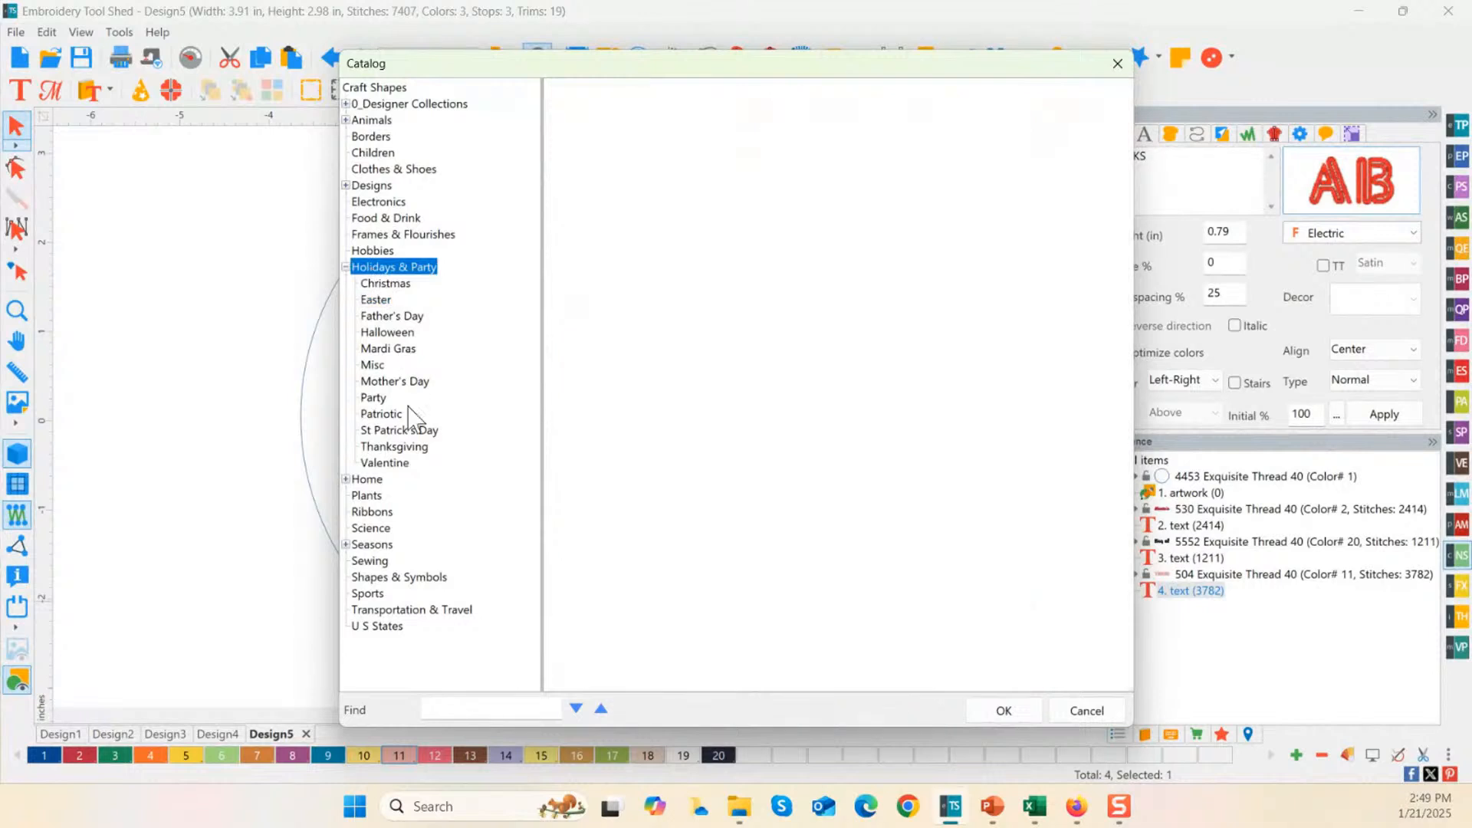
click(375, 493)
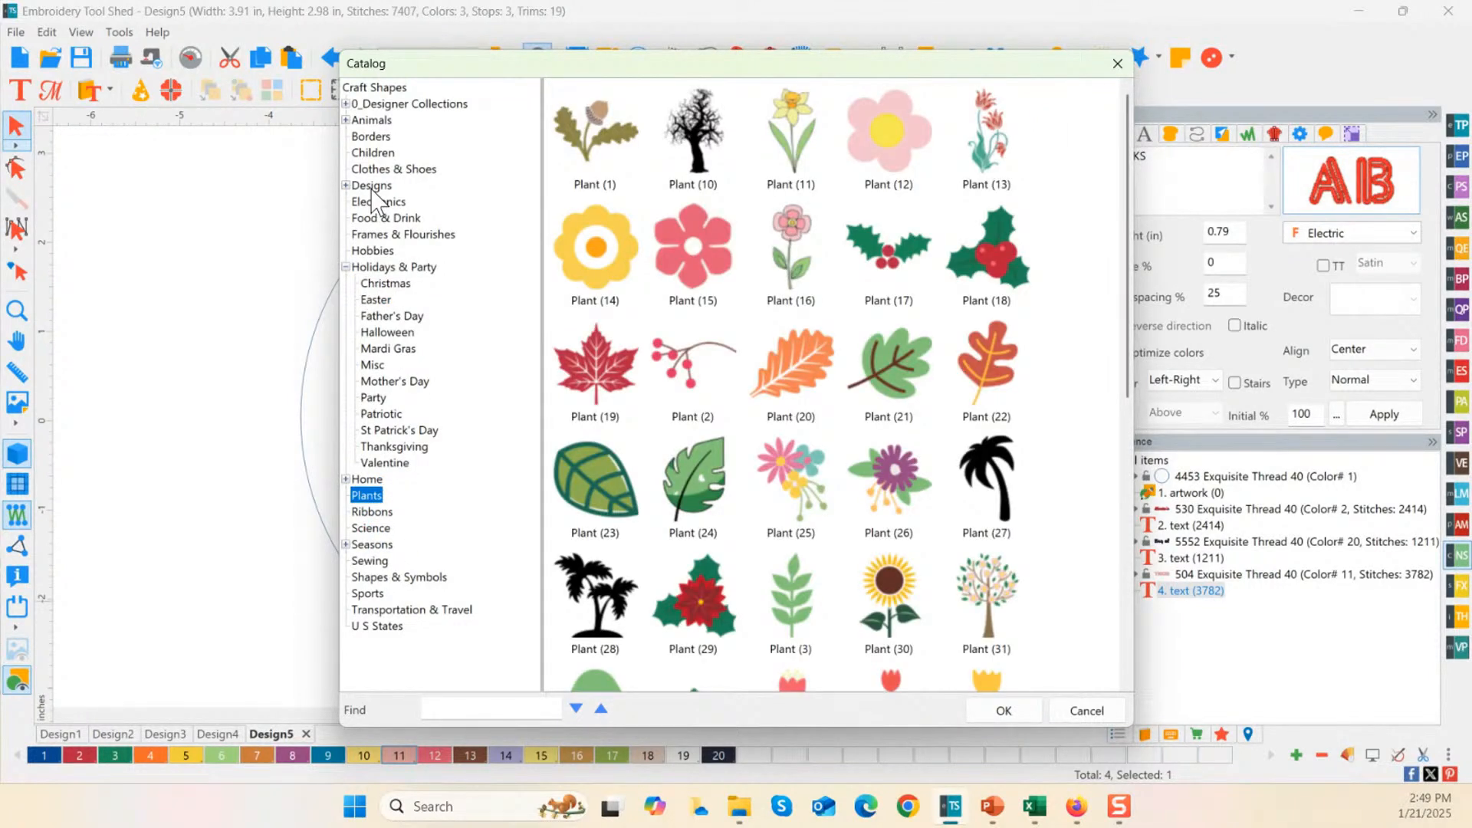
click(385, 462)
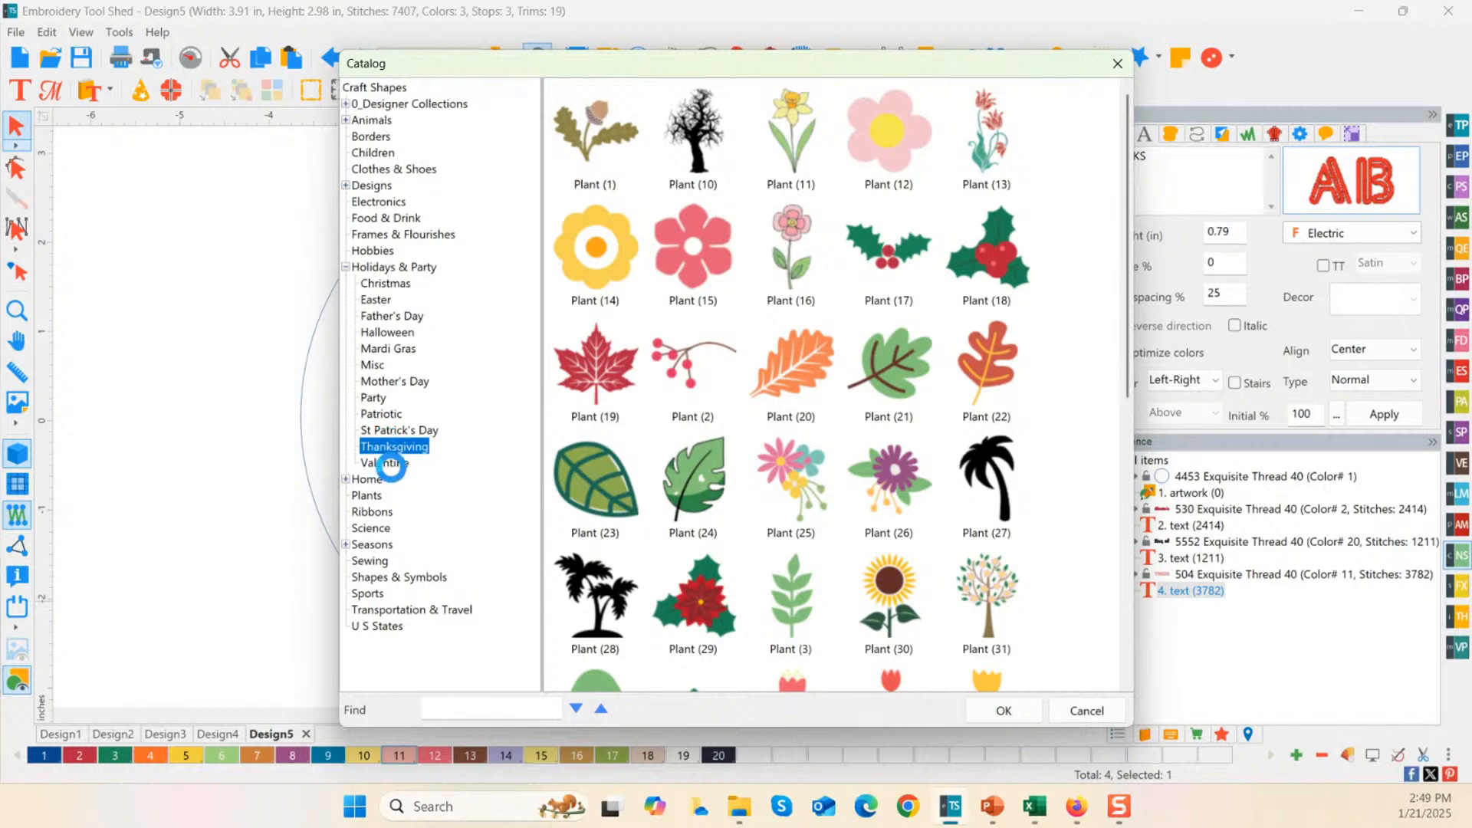
click(892, 299)
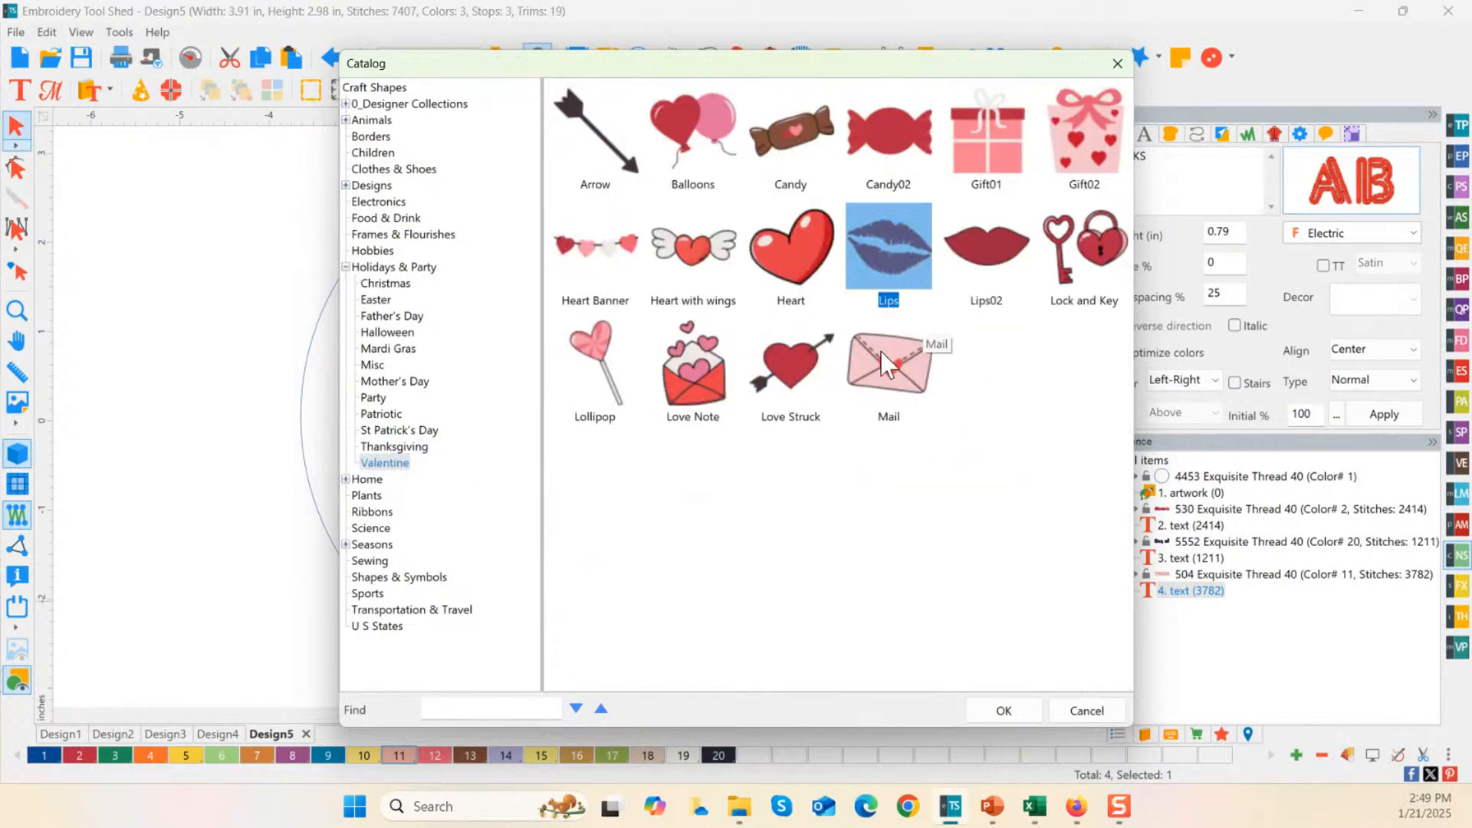
double_click(913, 229)
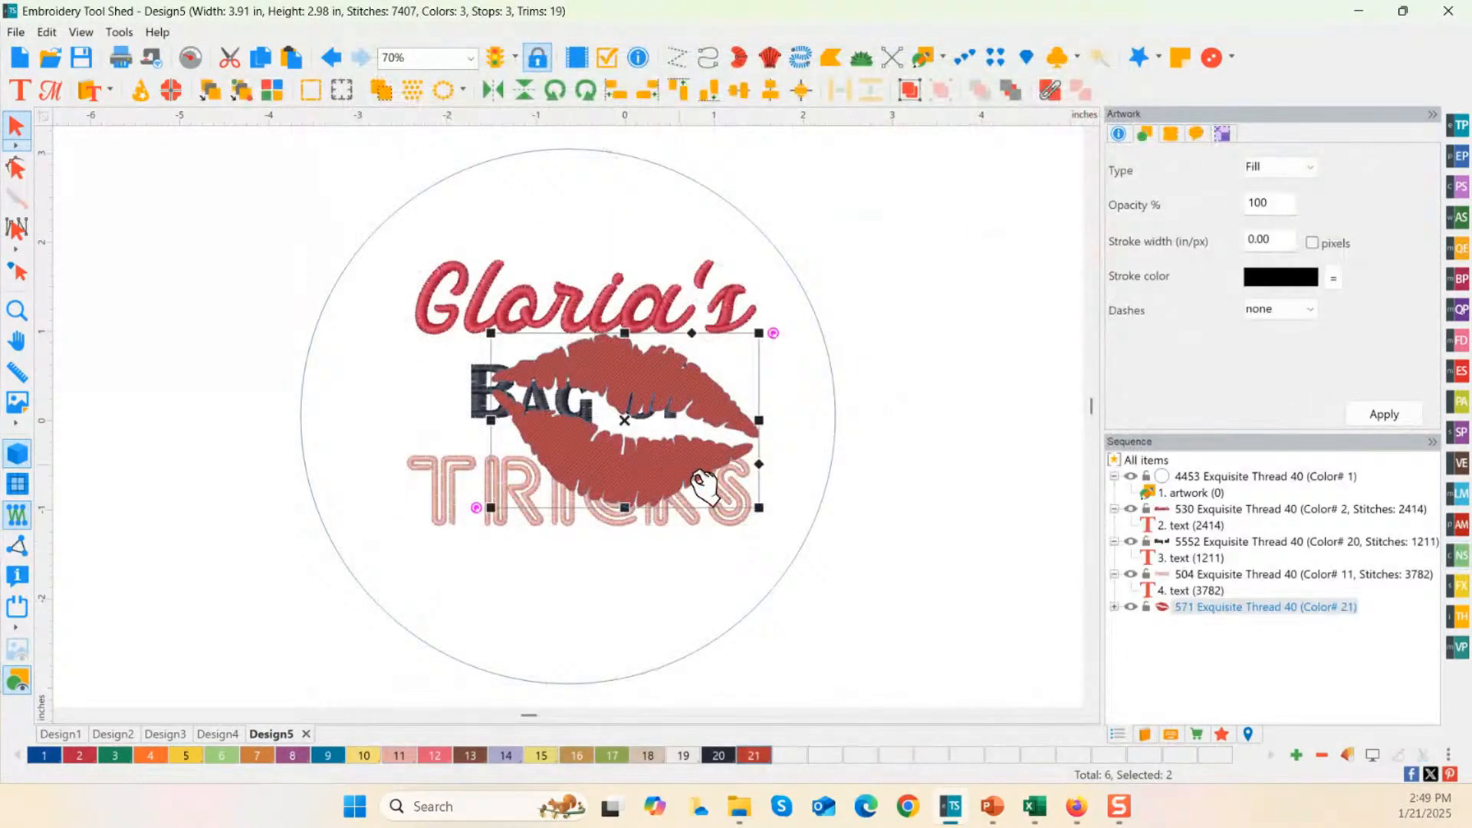
Step: Shrink the lips and place them beneath "TRICKS" inside the circle, converting the artwork to Complex Fill stitches
drag(759, 509, 576, 617)
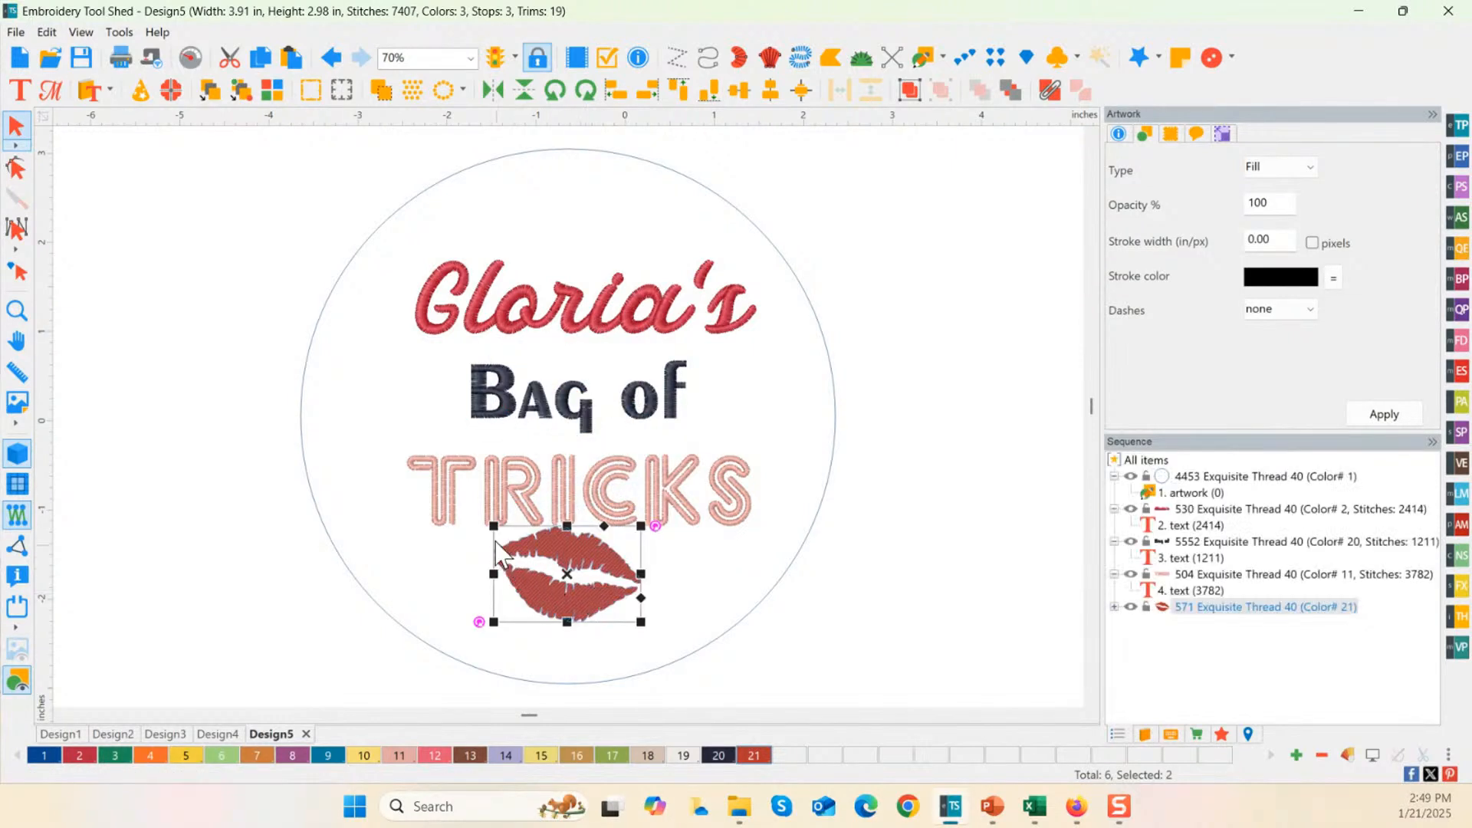
drag(486, 529, 450, 503)
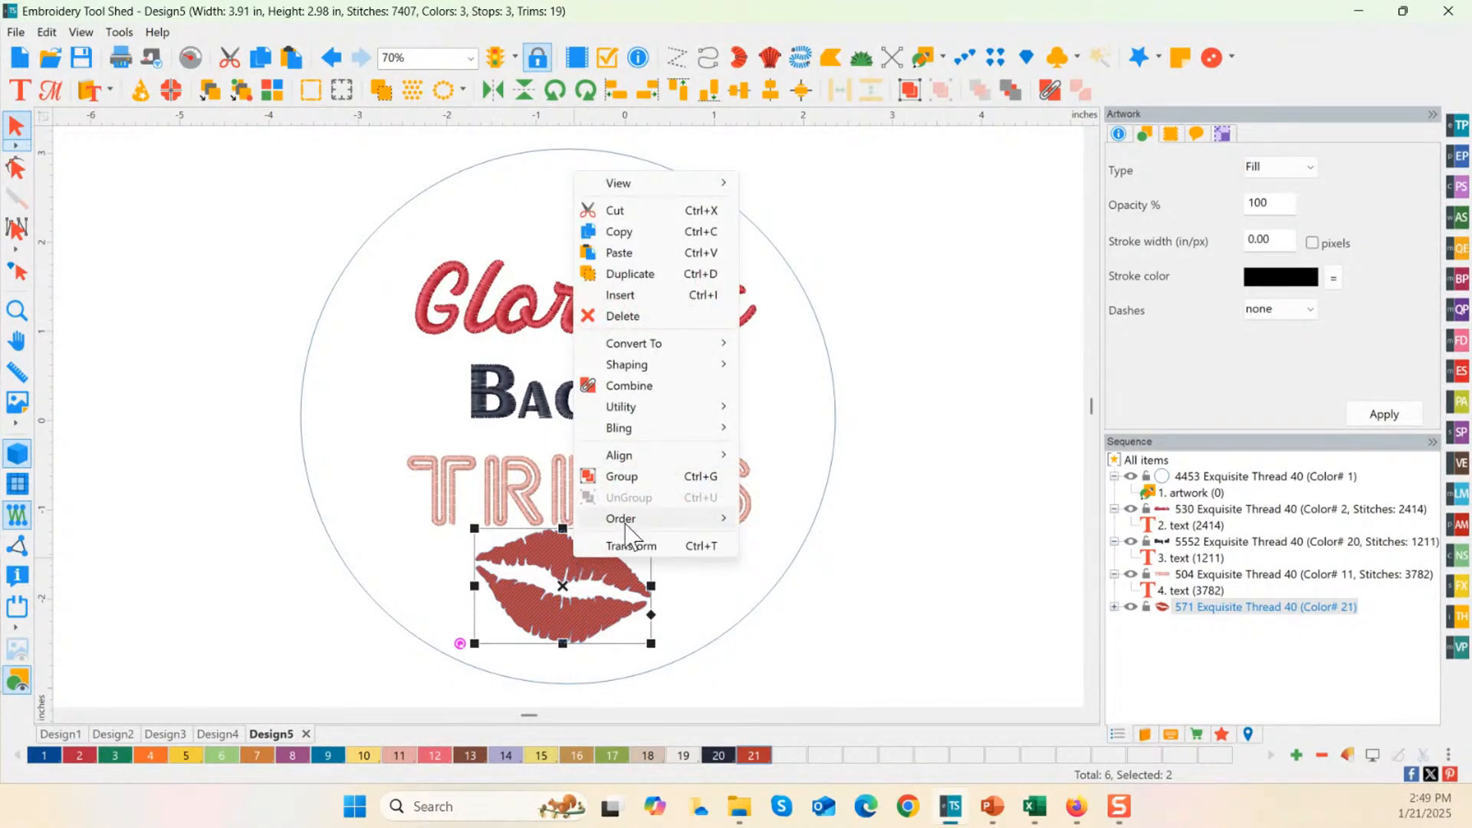
mouse_move(681, 348)
click(784, 407)
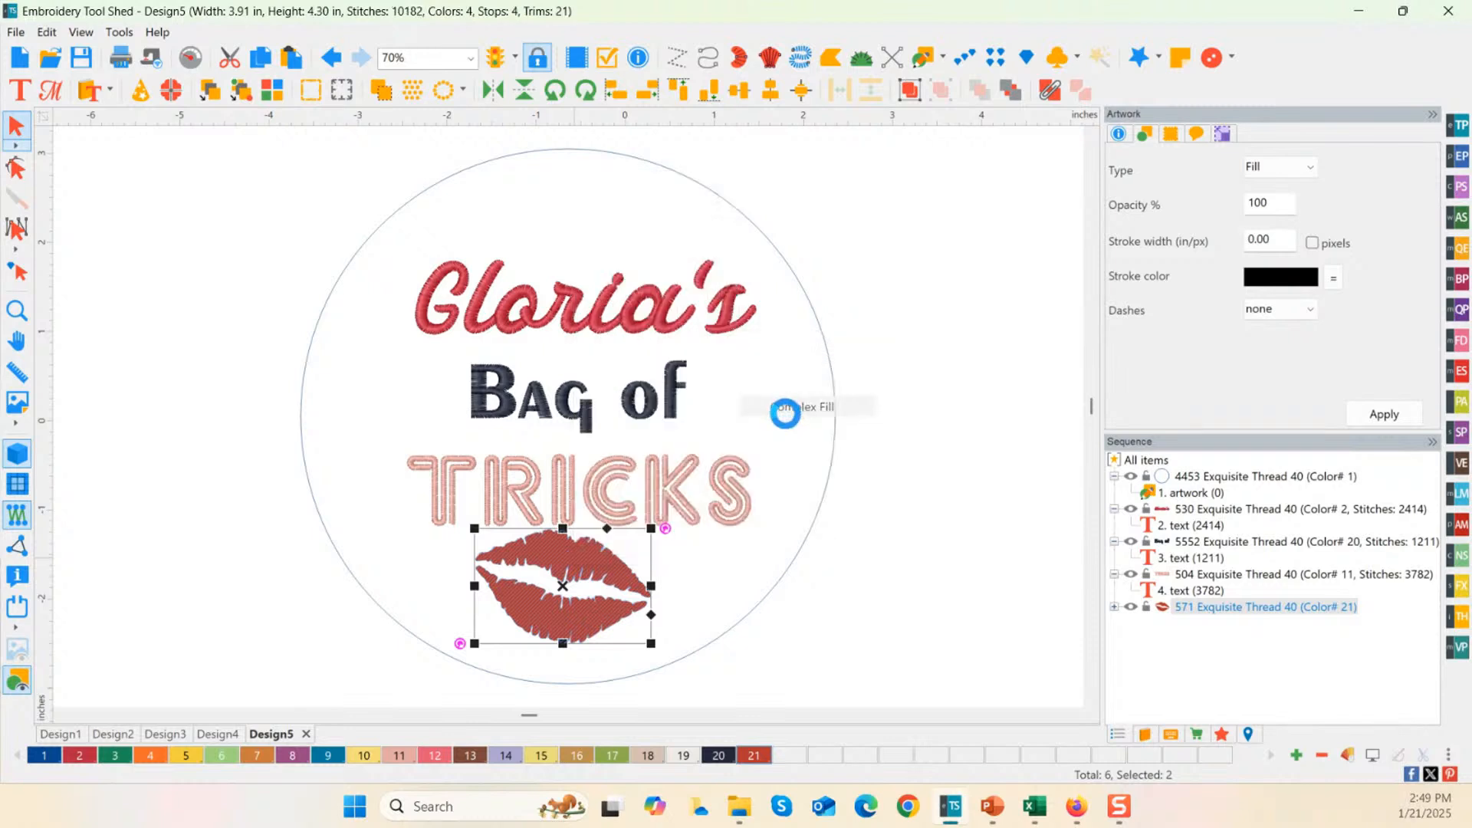
click(555, 485)
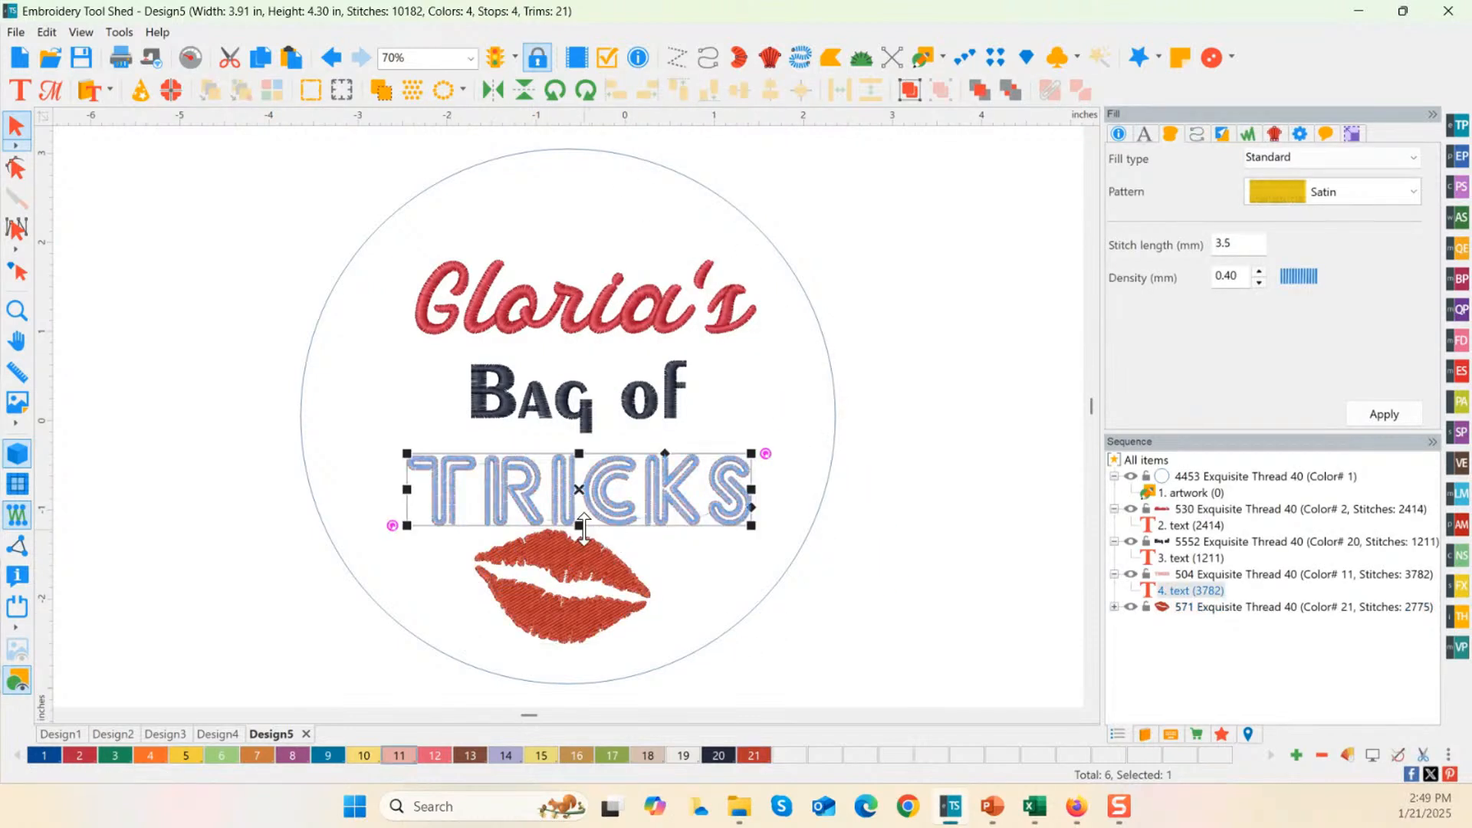
drag(583, 528, 581, 506)
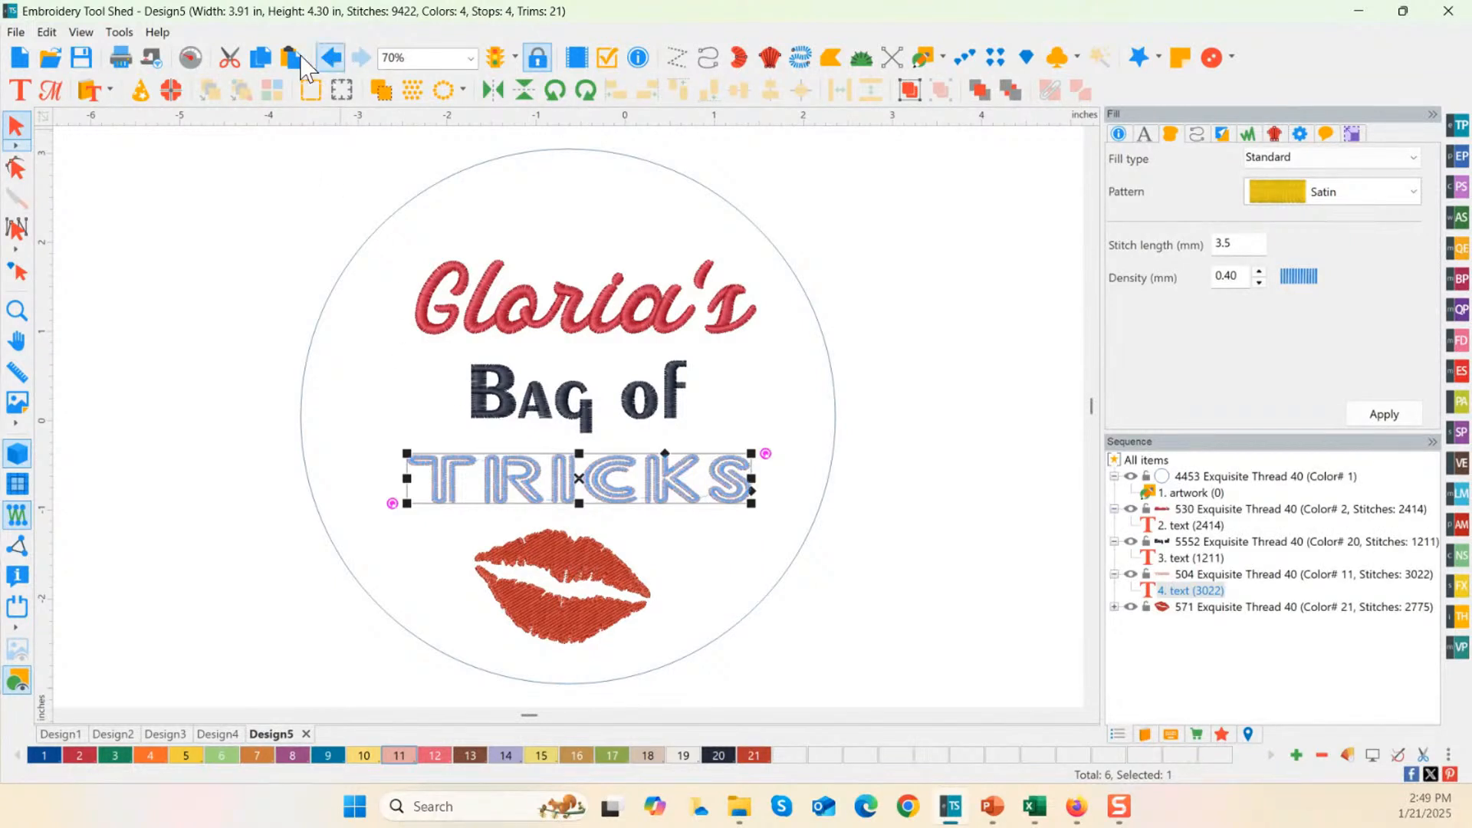
click(331, 58)
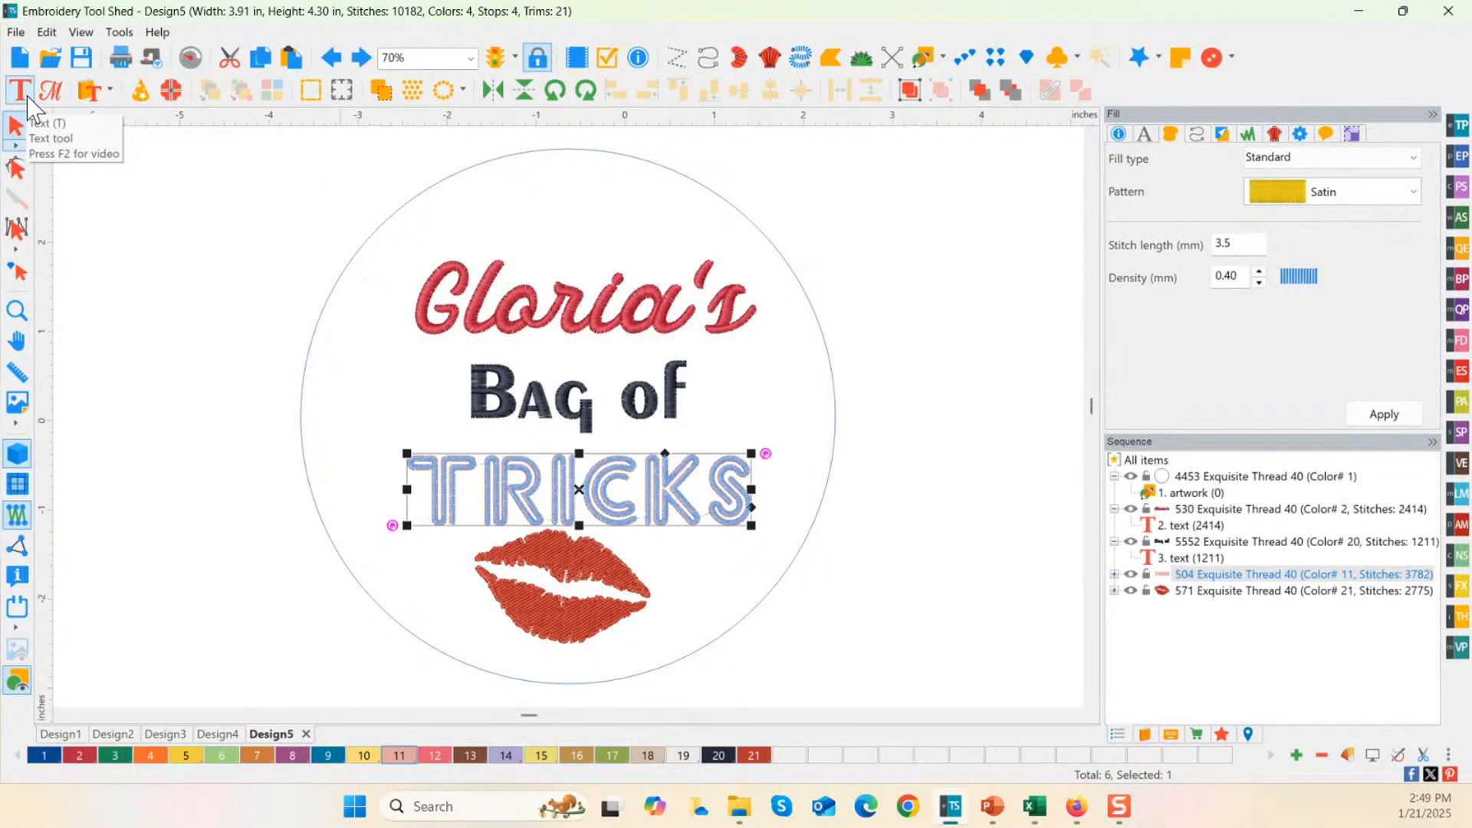
Step: Bend the lower and upper edges of "TRICKS" upward into a gentle arch and shift the line slightly left and down
click(26, 95)
click(605, 512)
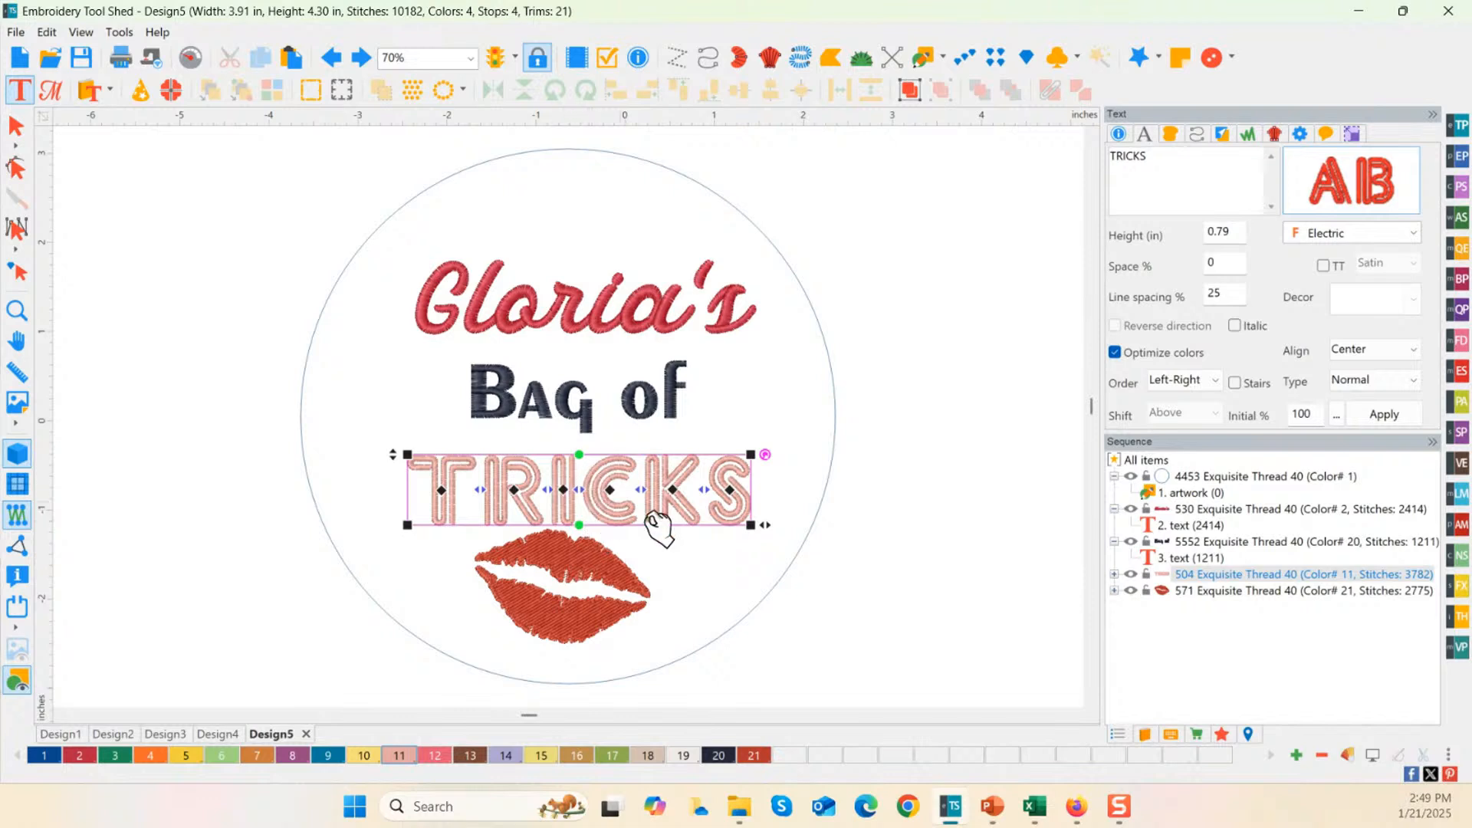
drag(580, 525, 585, 513)
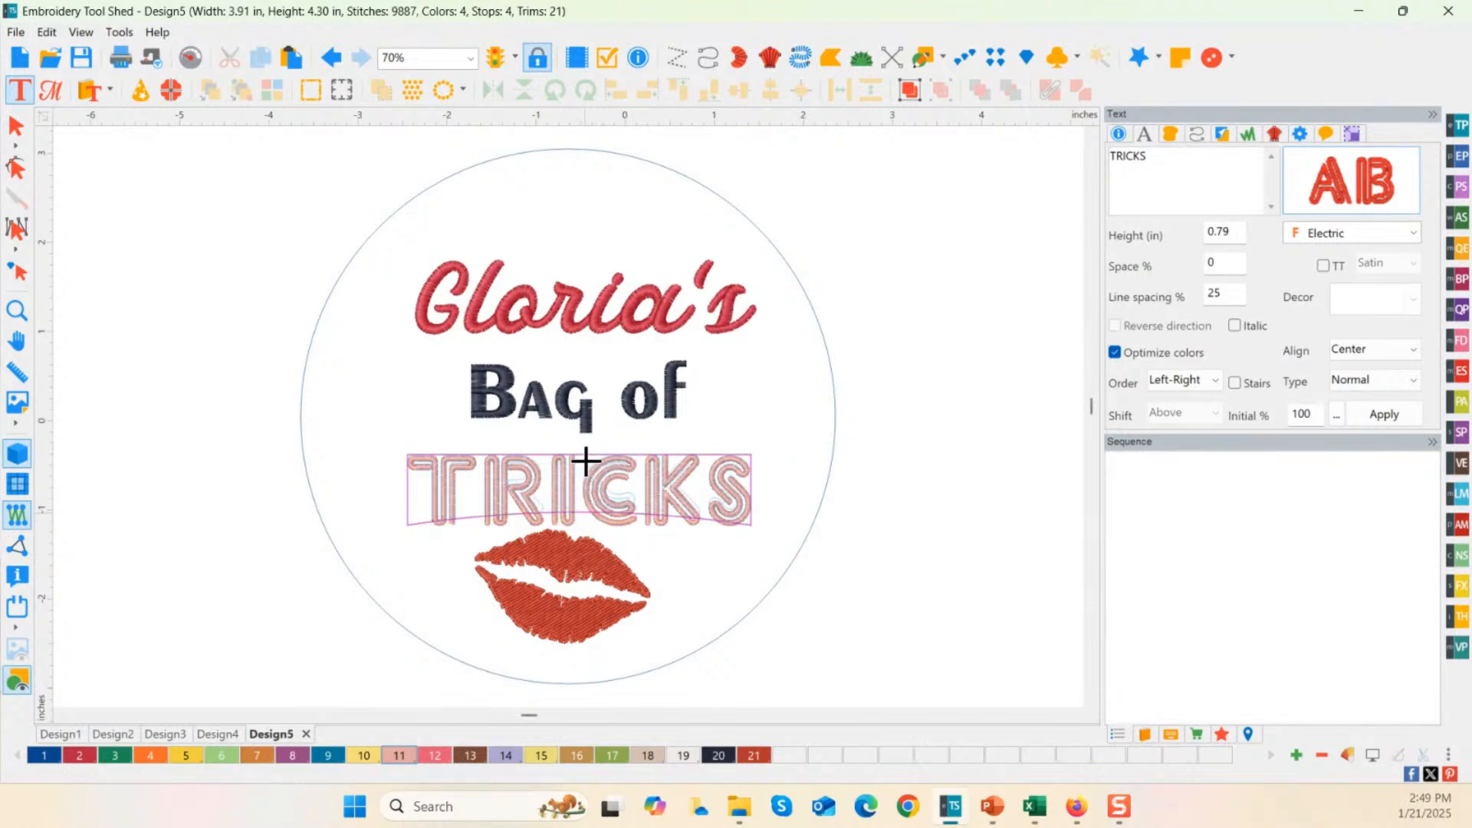
drag(582, 453, 582, 426)
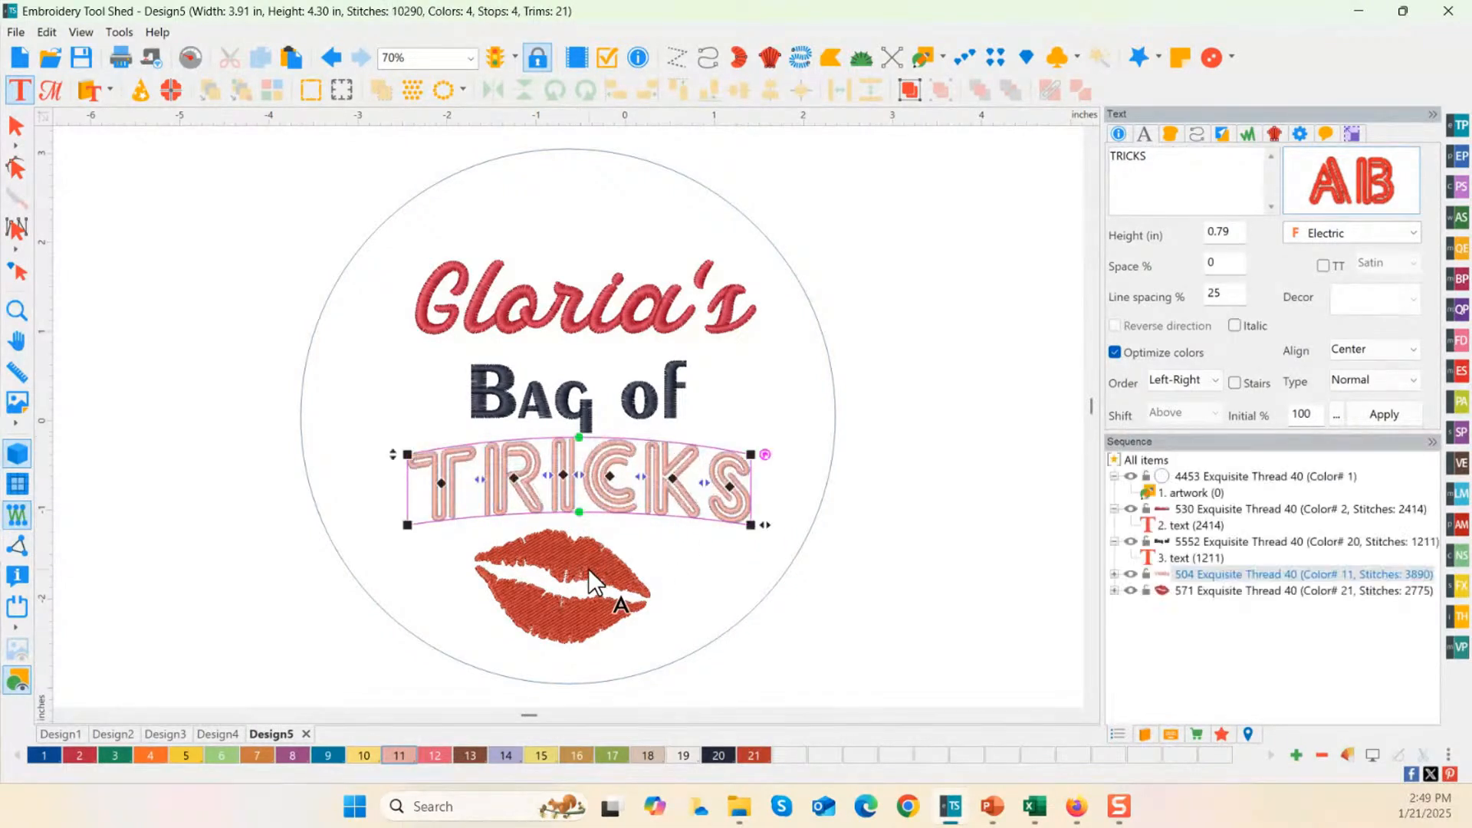
drag(613, 512, 565, 509)
key(Escape)
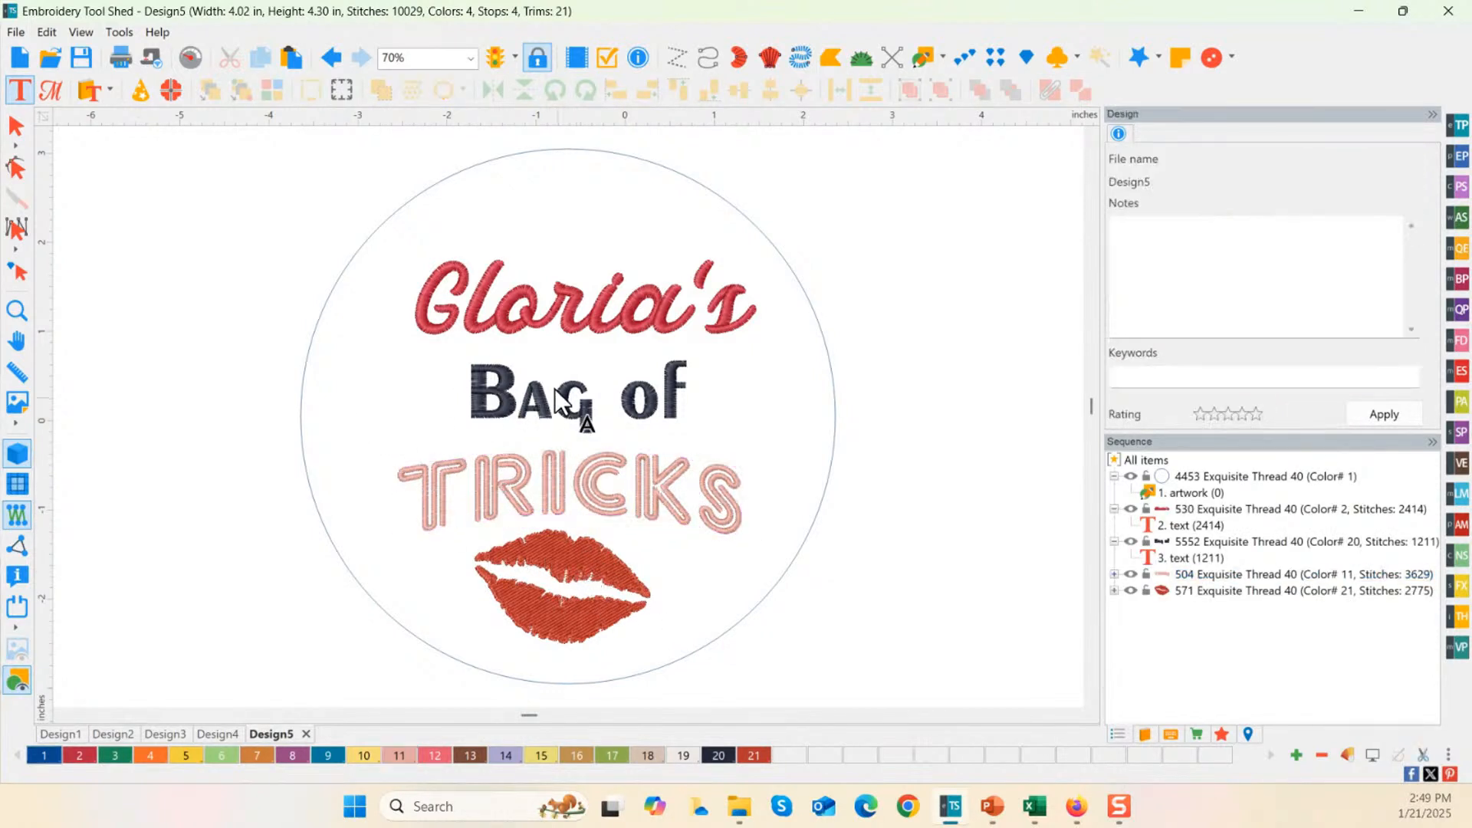
Step: Select the text lines and the circle artwork in turn to examine how each object is listed in the sequence
click(15, 126)
click(529, 314)
click(547, 403)
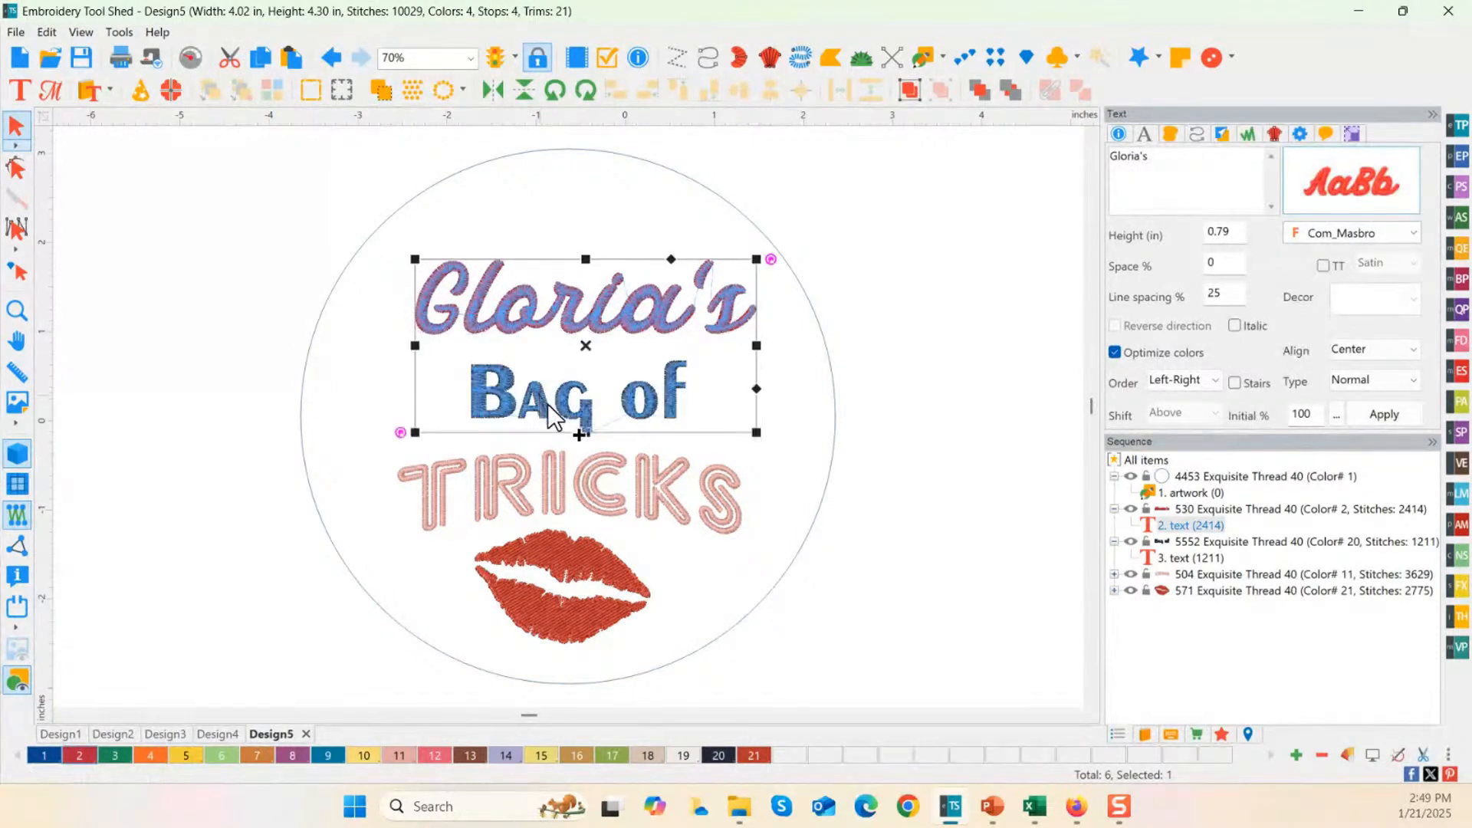
click(581, 480)
click(516, 322)
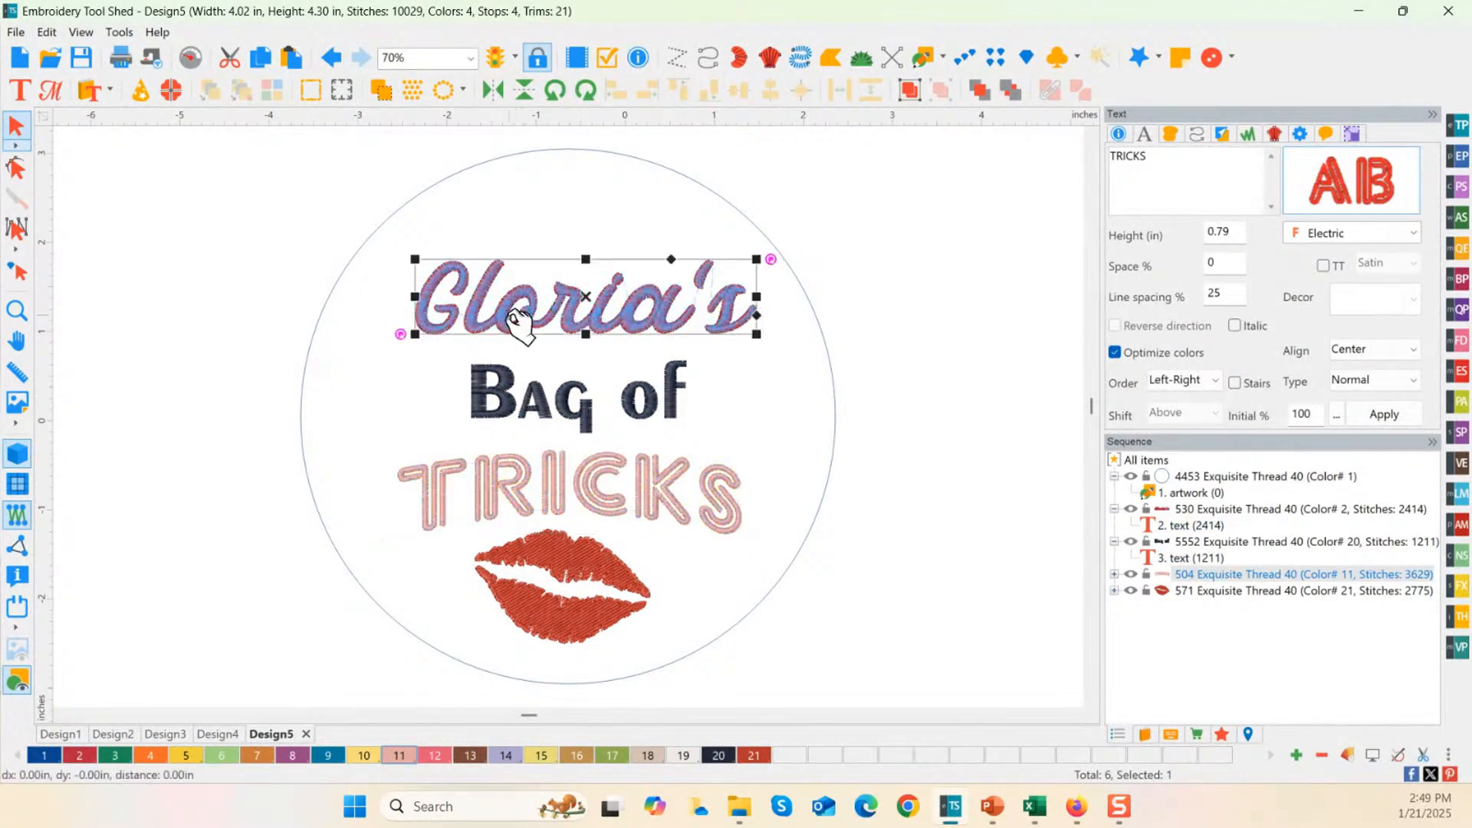
click(1225, 522)
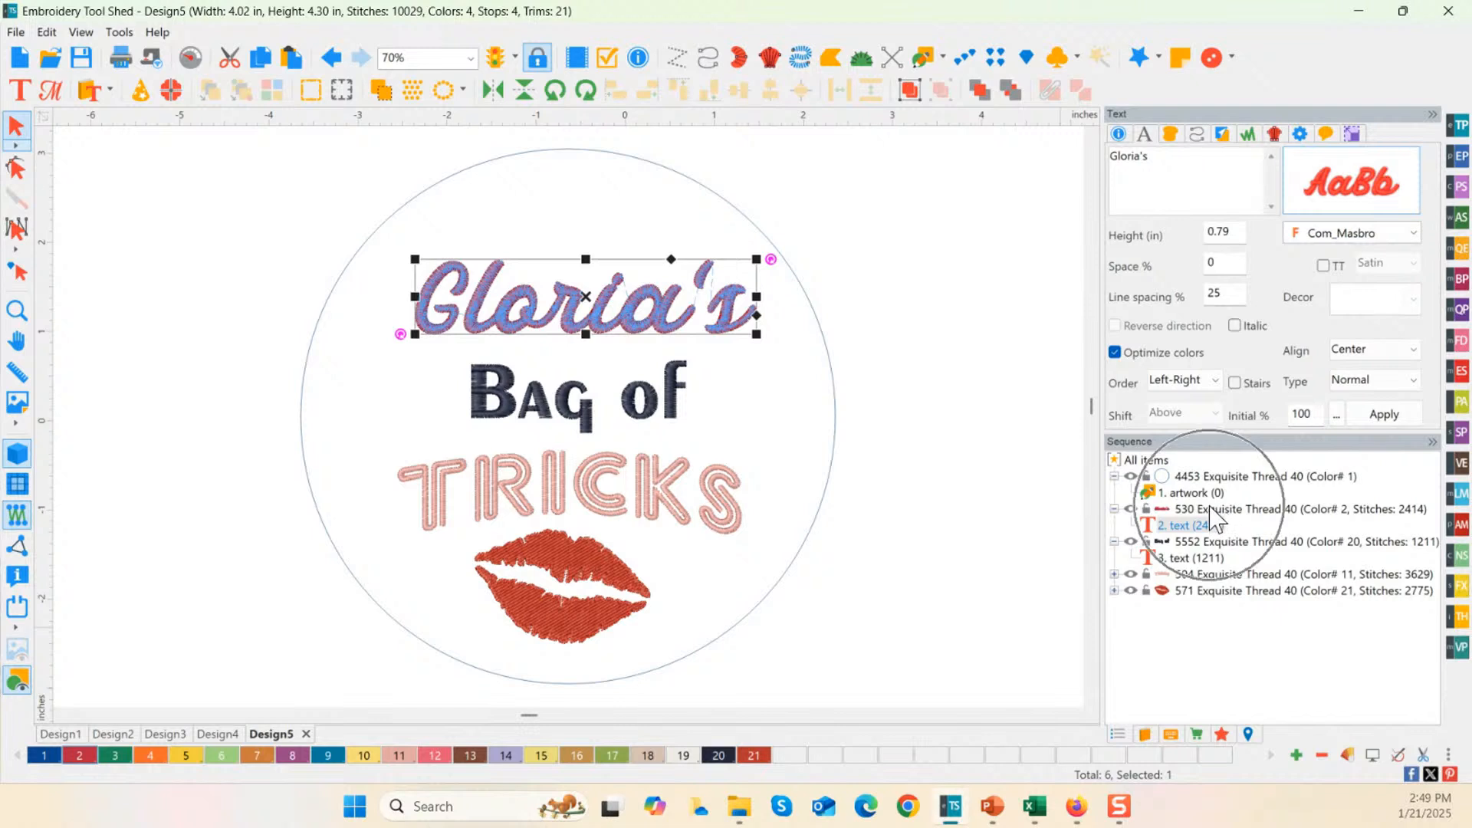
click(1115, 575)
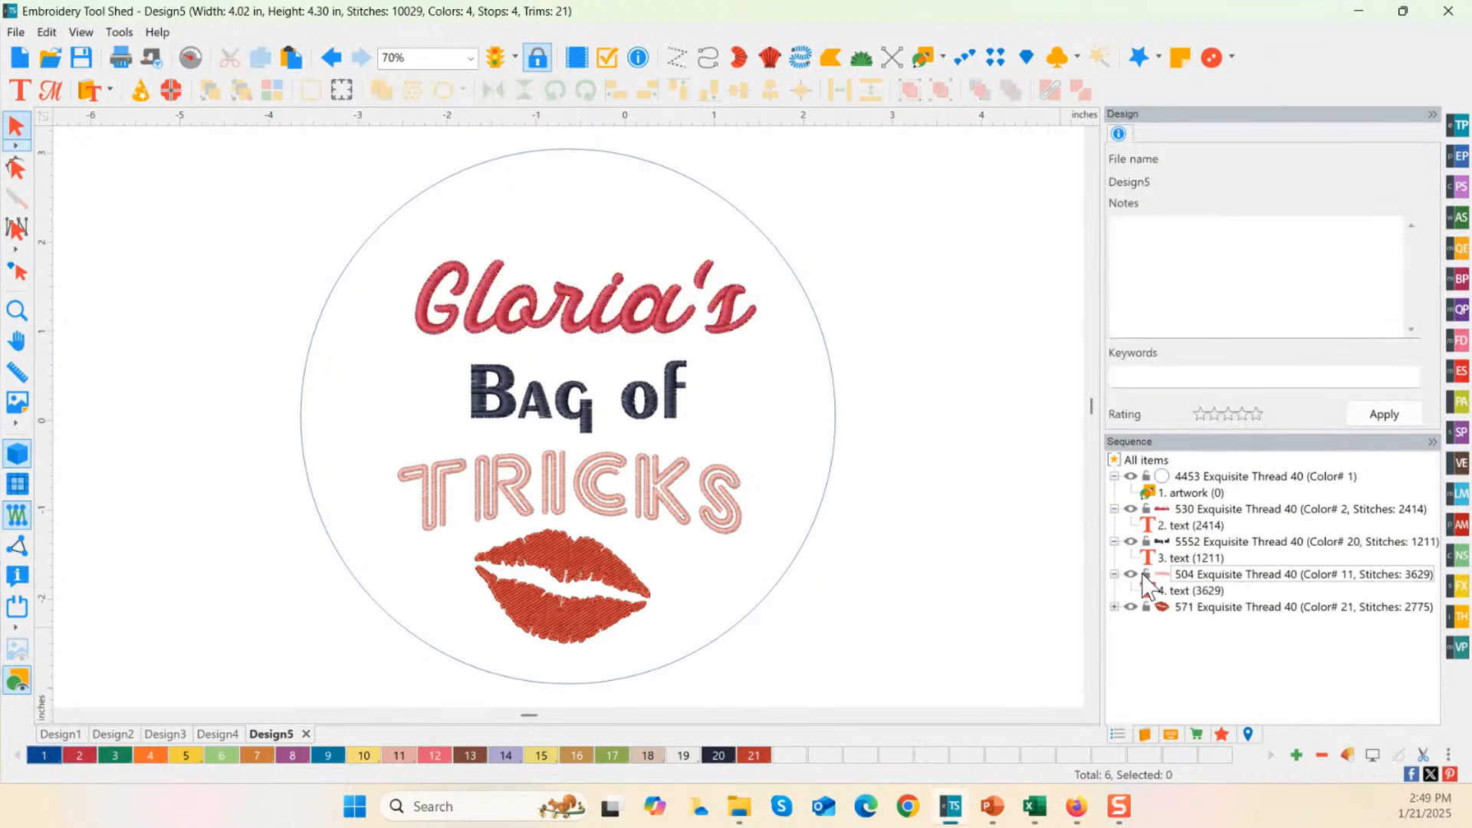
click(1180, 591)
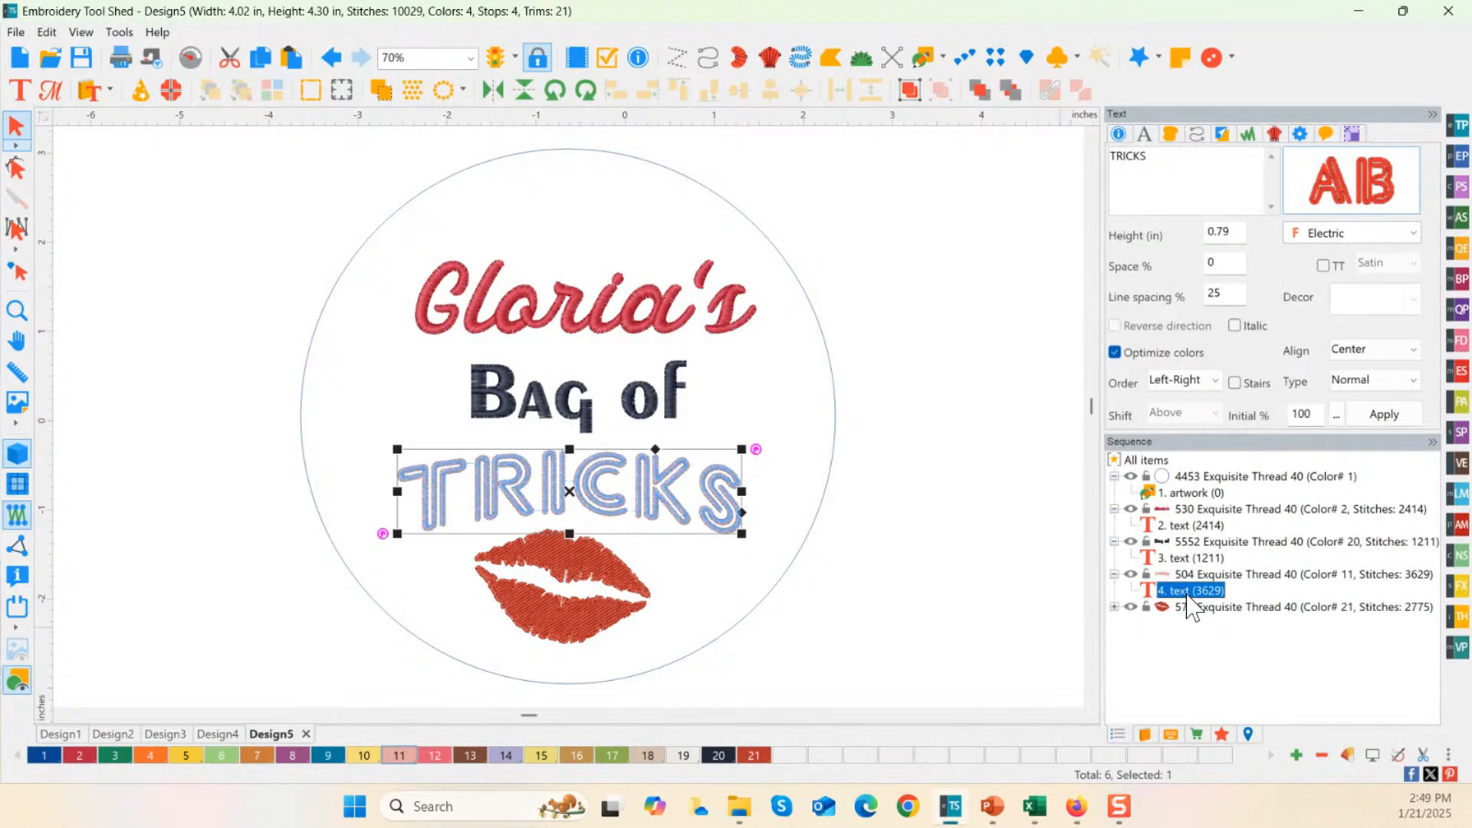
click(1187, 527)
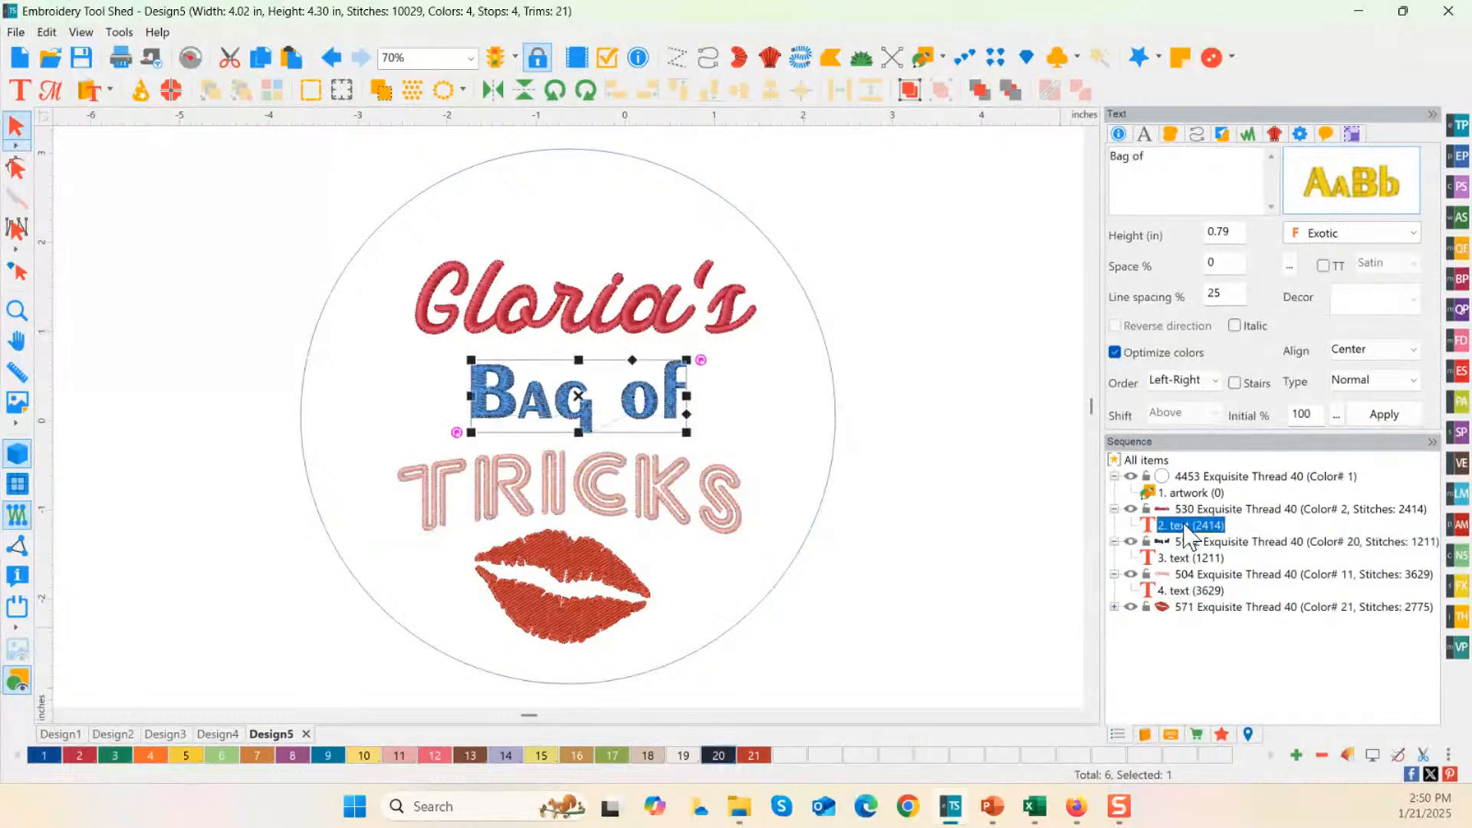
click(1188, 493)
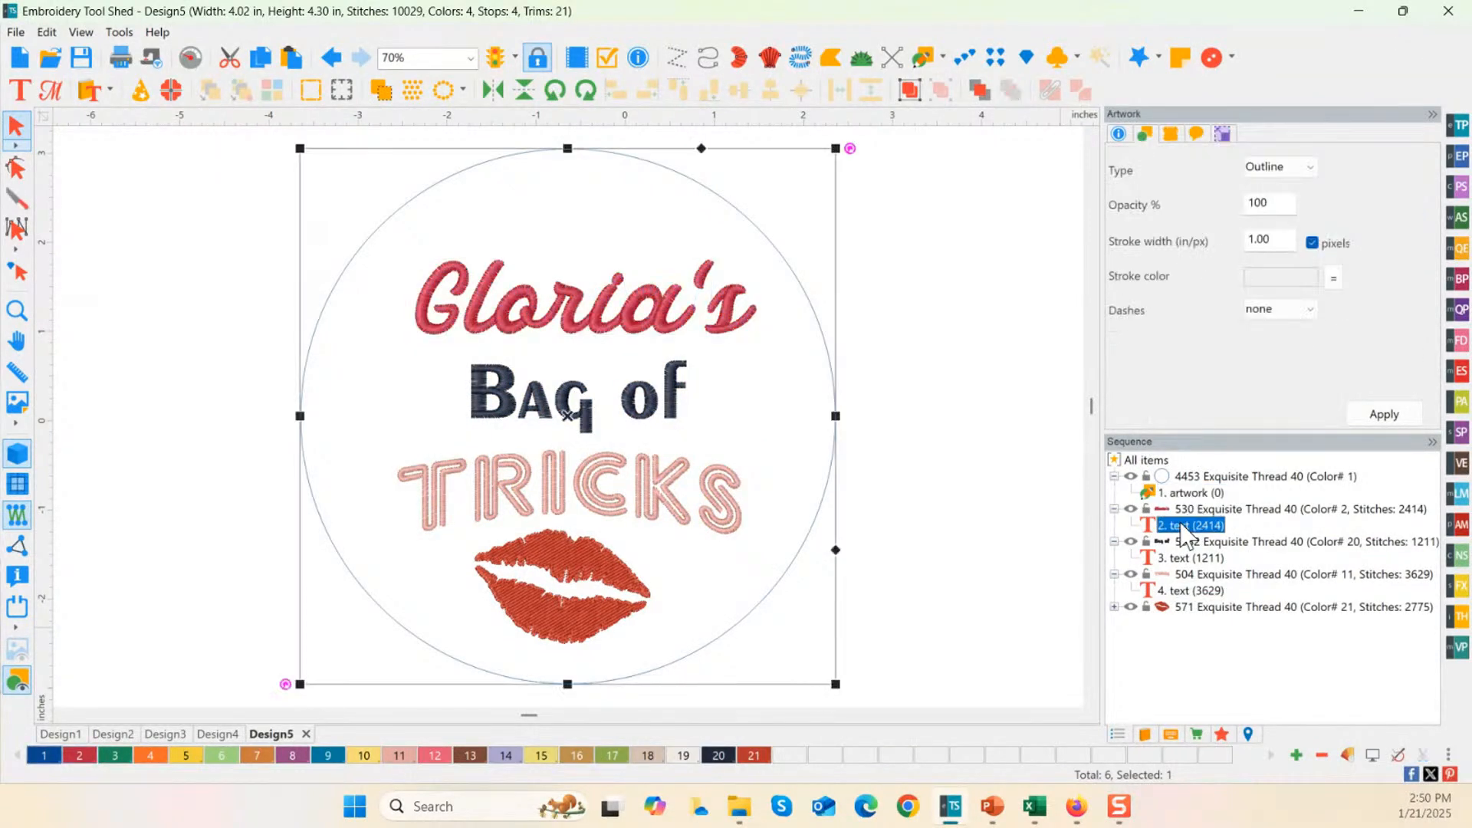
click(1185, 528)
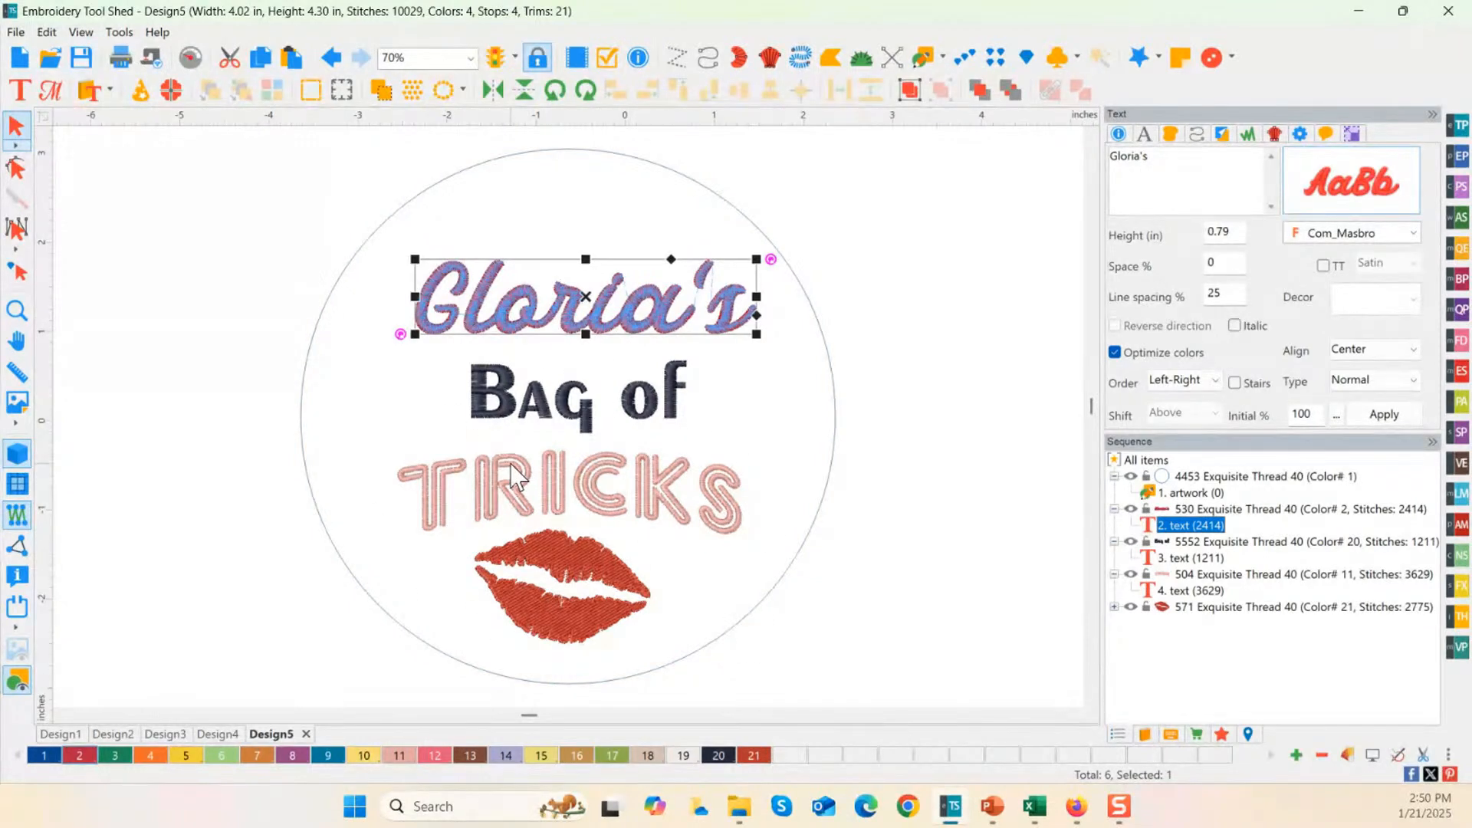
click(510, 422)
ctrl+click(521, 480)
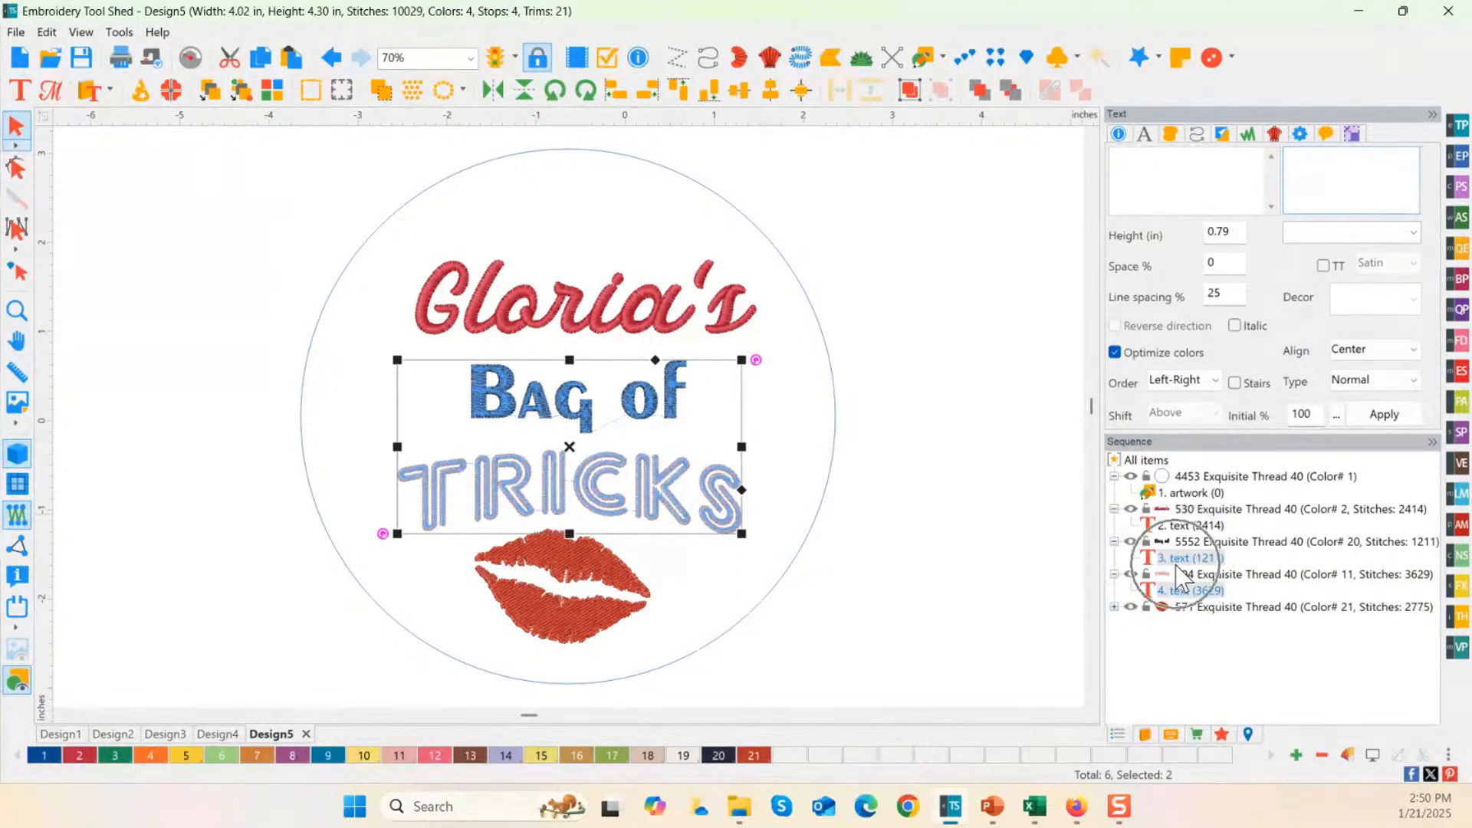
click(936, 401)
Step: Break up the "Bag of" text into individual letter groups and examine the stitch segments inside the B group
click(606, 418)
right_click(601, 418)
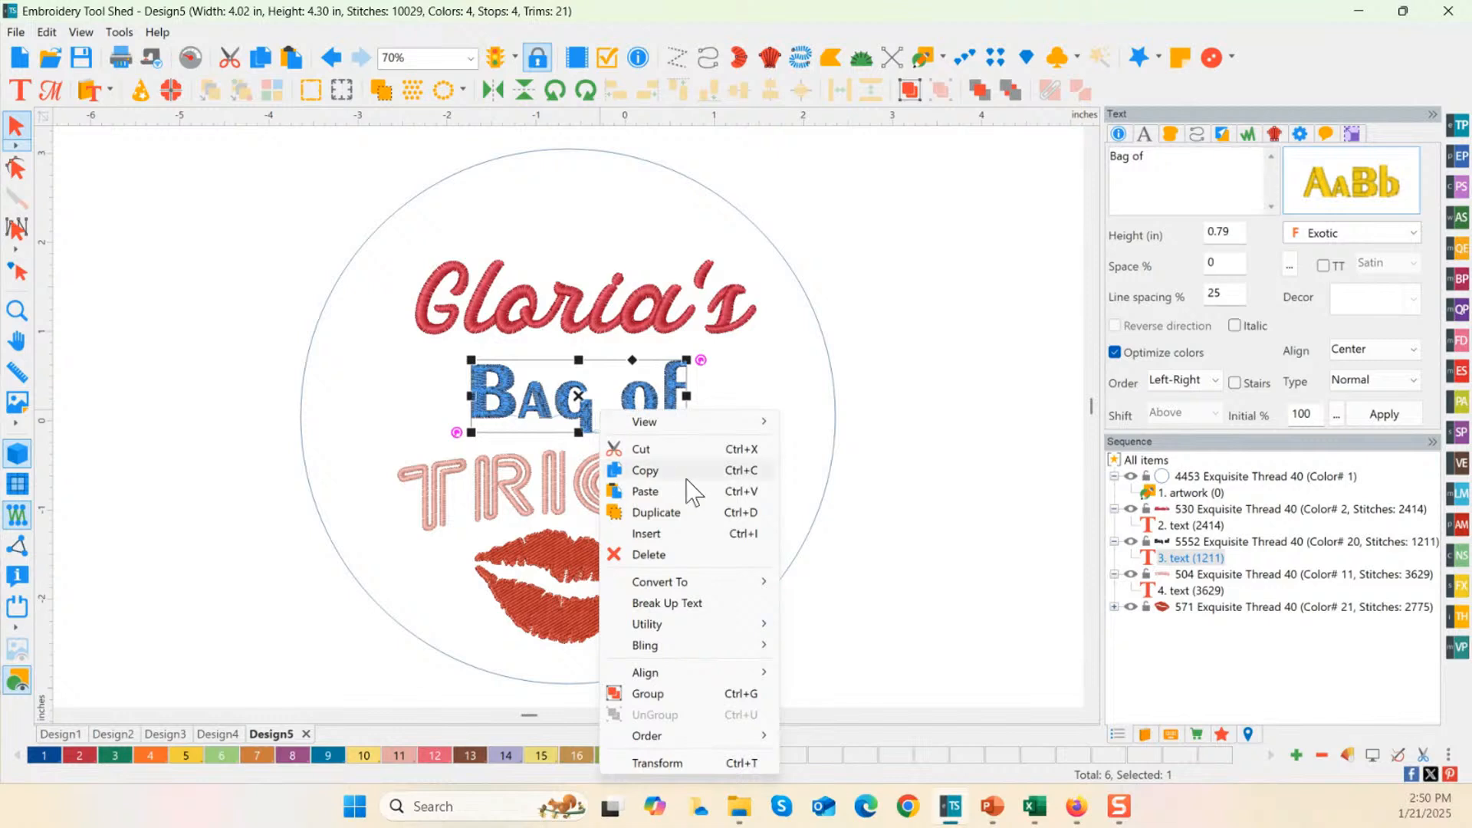
click(666, 603)
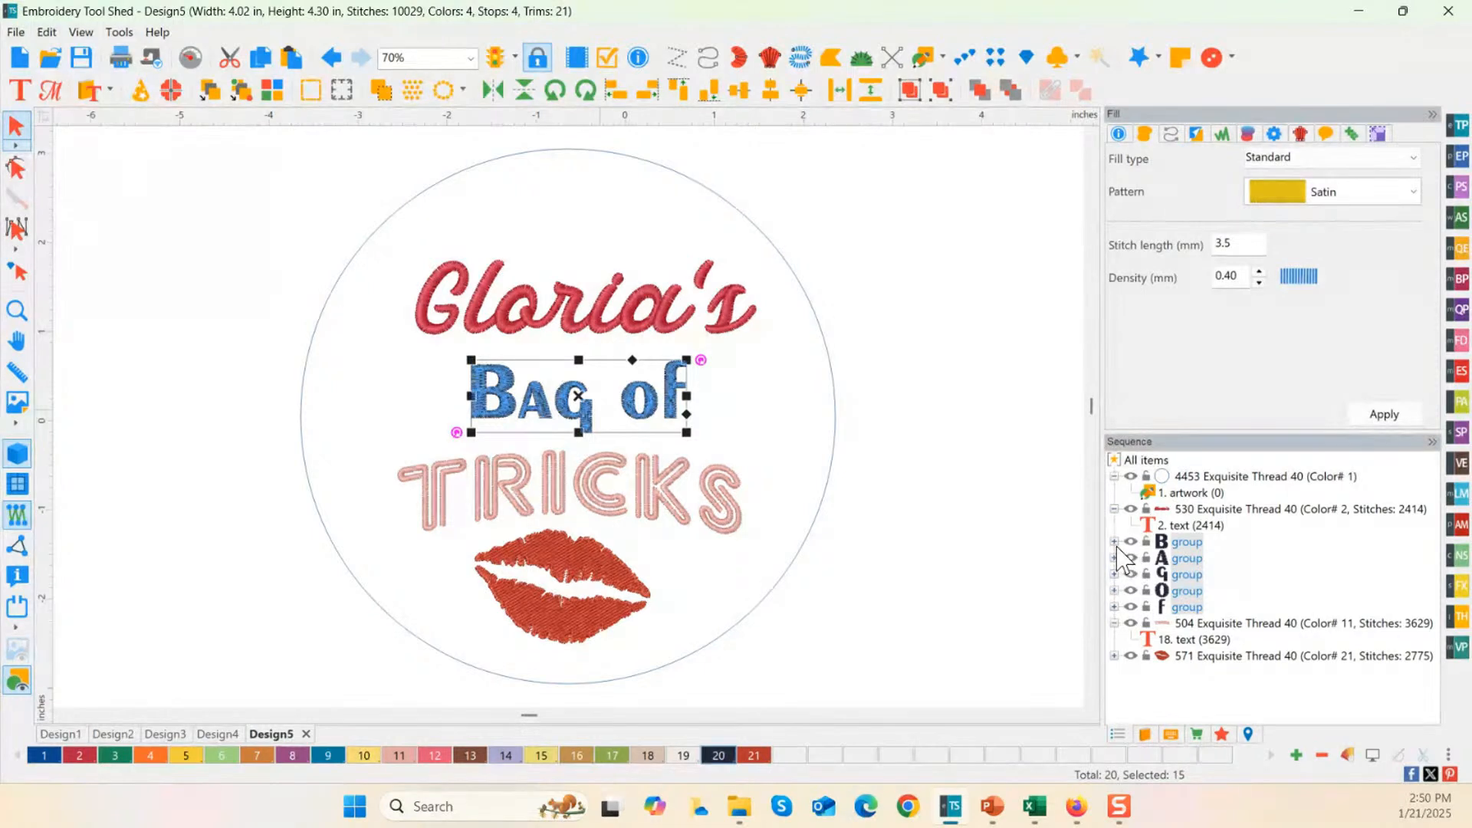
click(1114, 543)
click(1130, 558)
click(1201, 578)
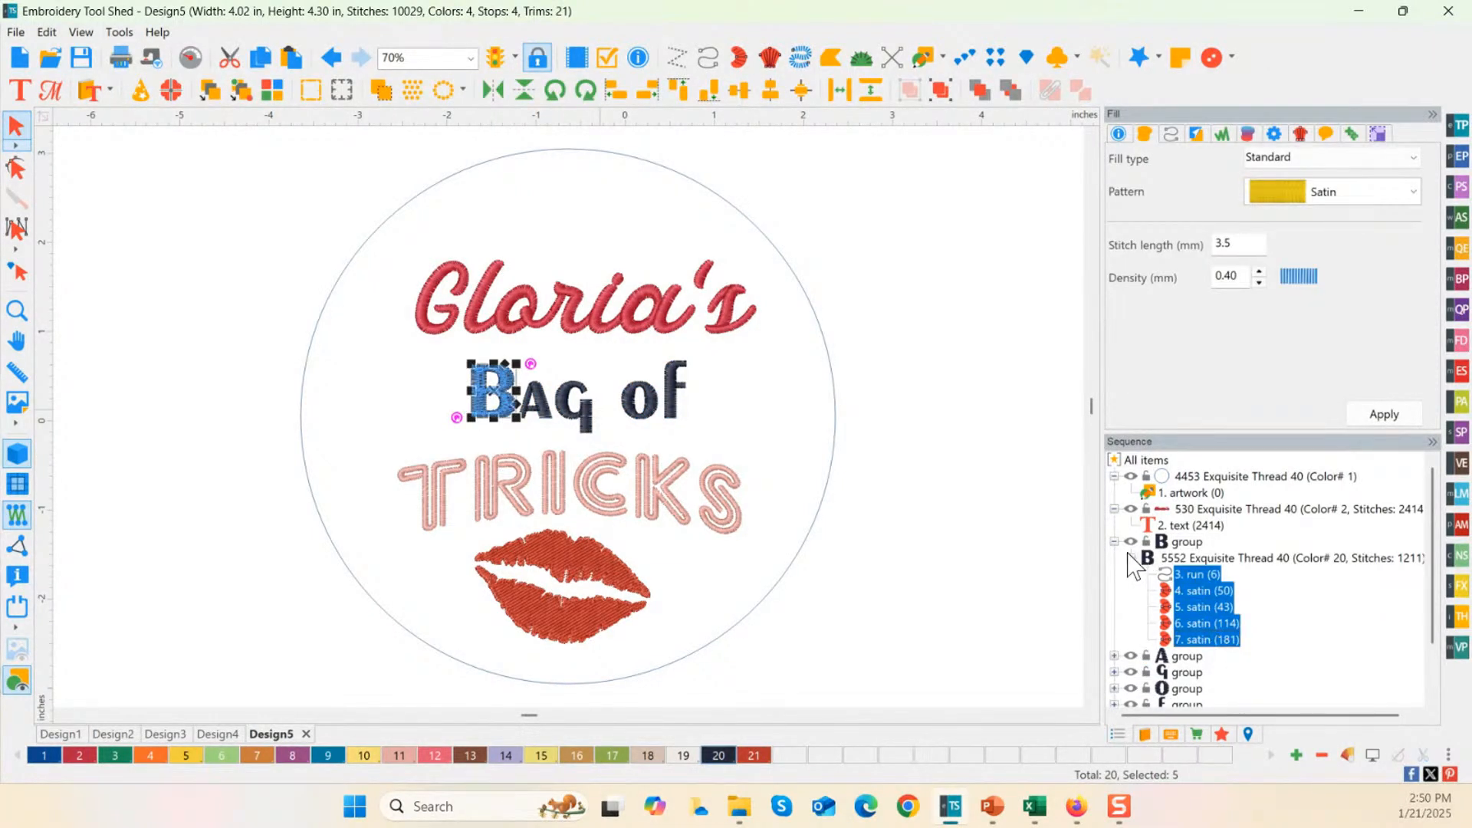
Step: Combine the five separate letter groups of "Bag of" into one group
click(1113, 543)
click(1181, 541)
shift+click(1194, 616)
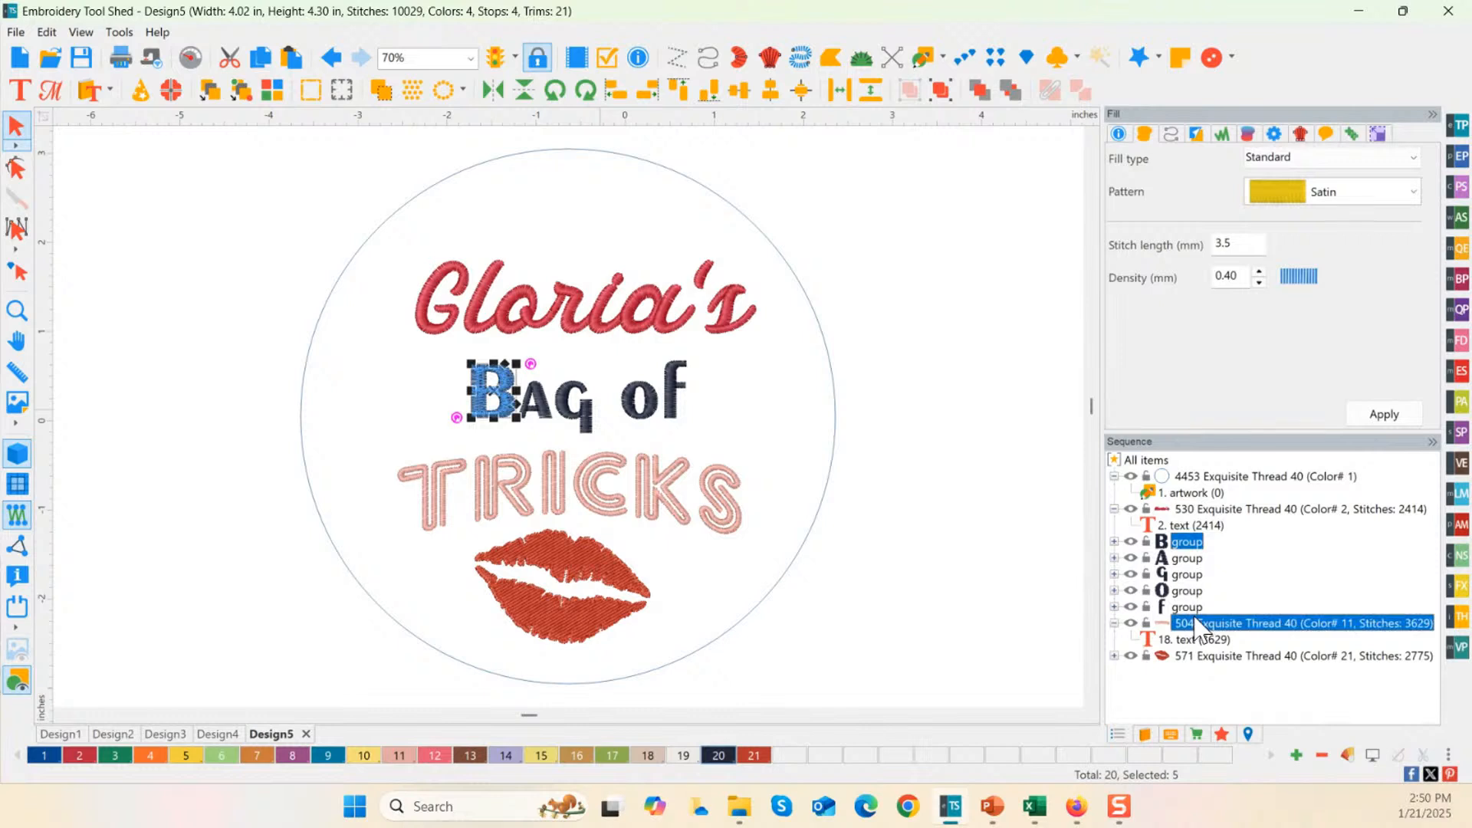
ctrl+click(1199, 621)
shift+click(1196, 607)
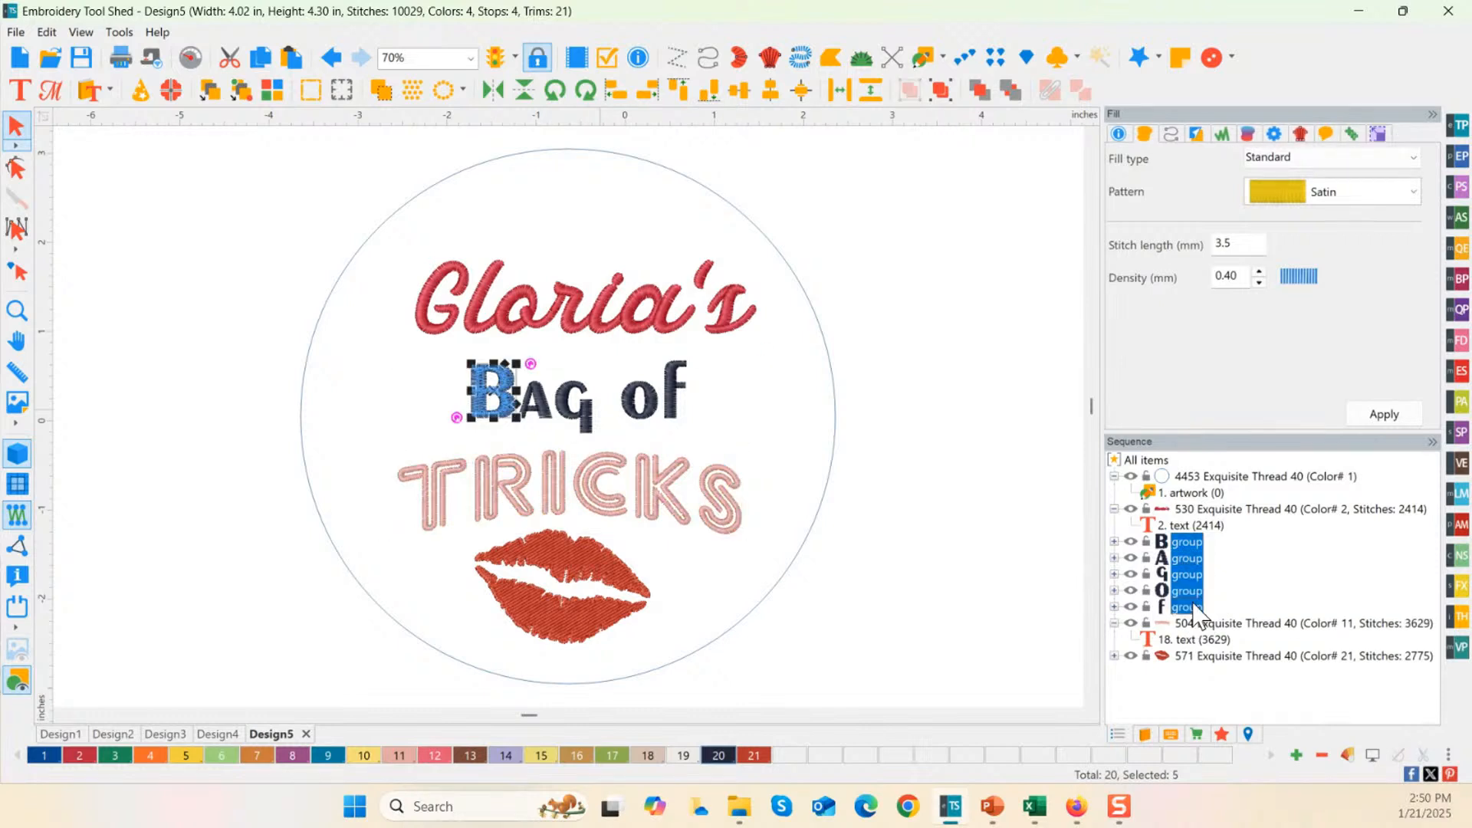
right_click(1196, 598)
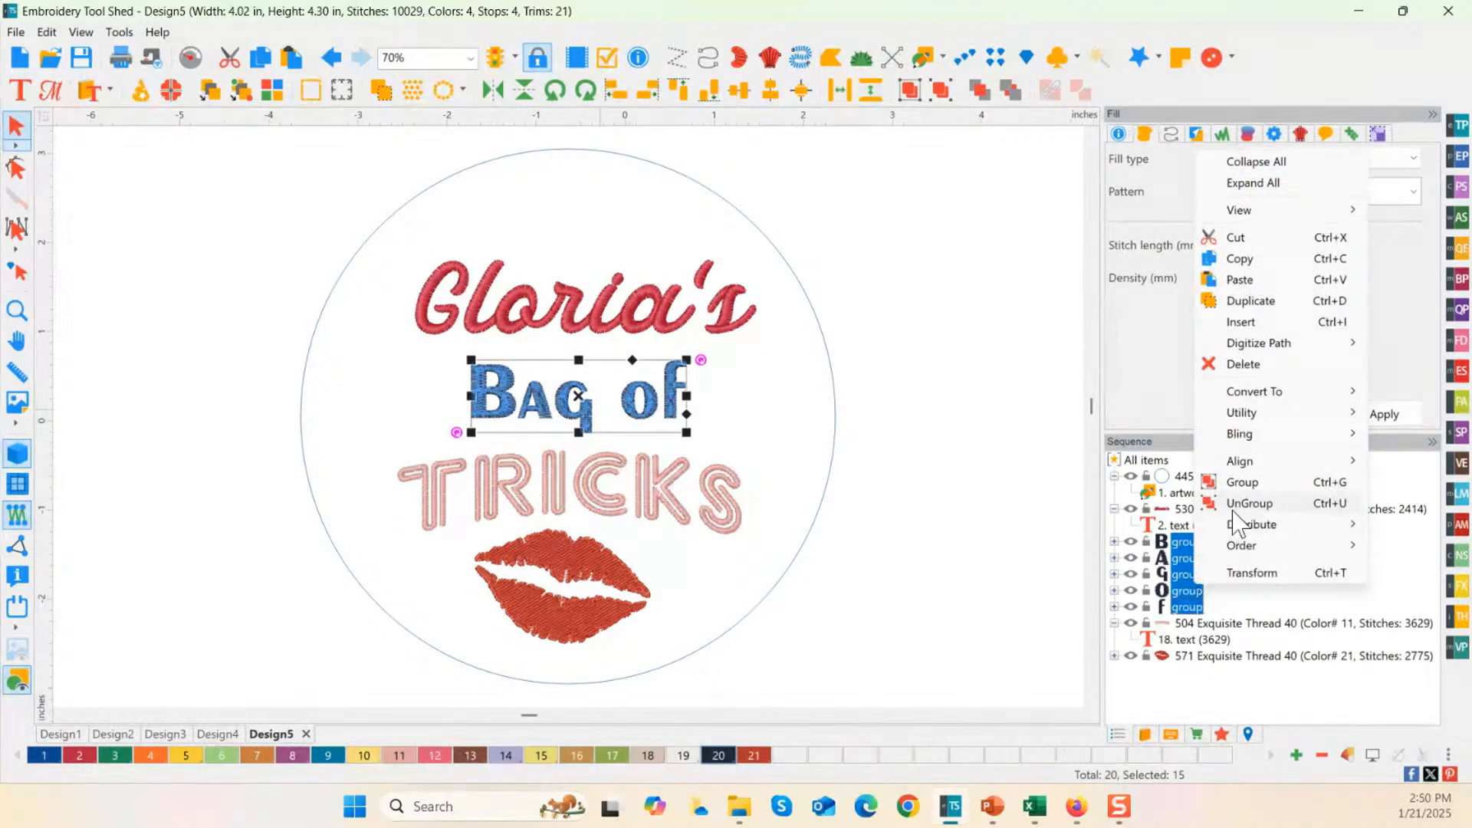
click(1238, 483)
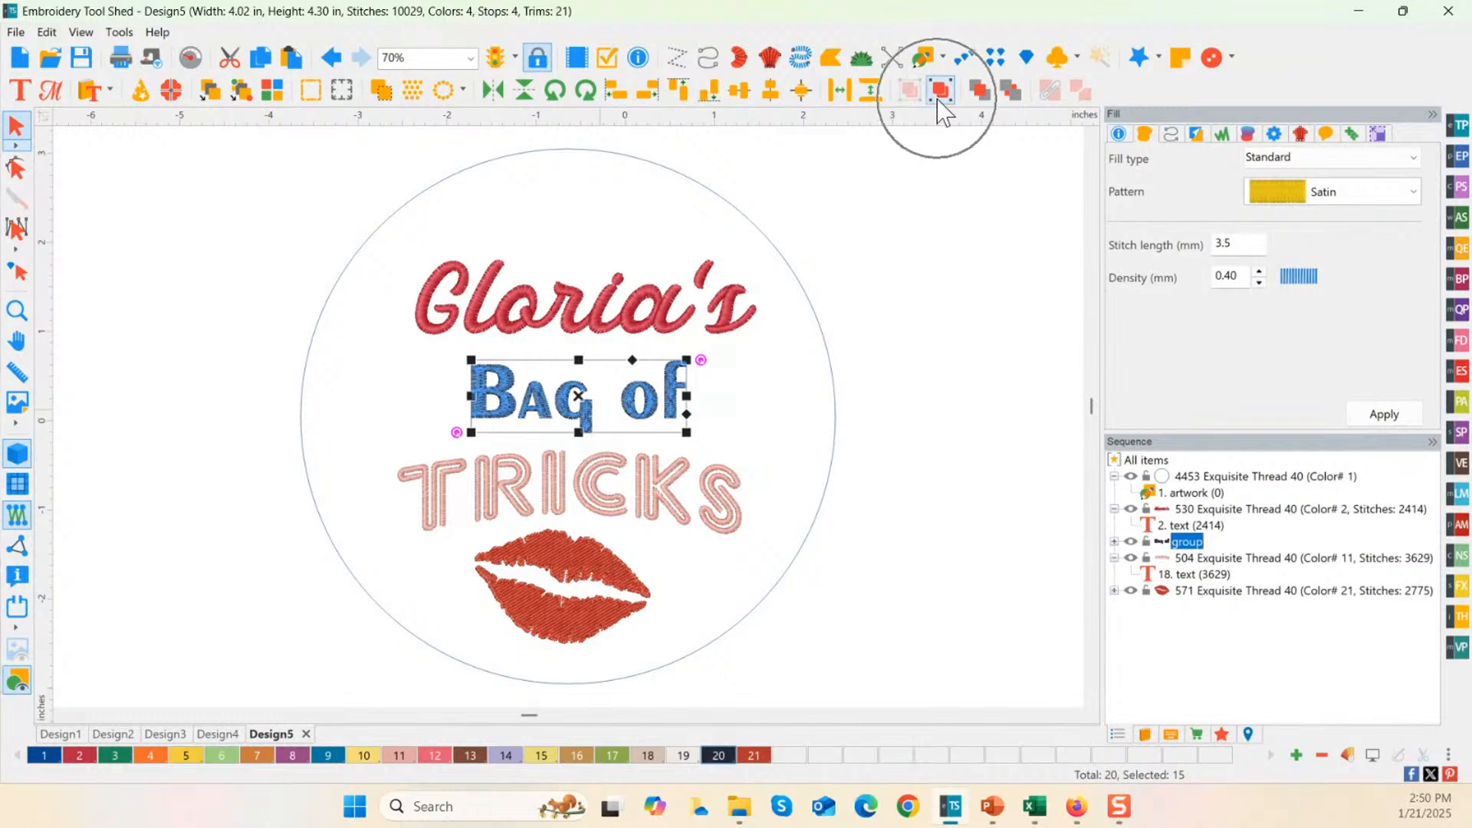
Step: Break up the "TRICKS" text into letters and combine those letters into one group
click(1188, 575)
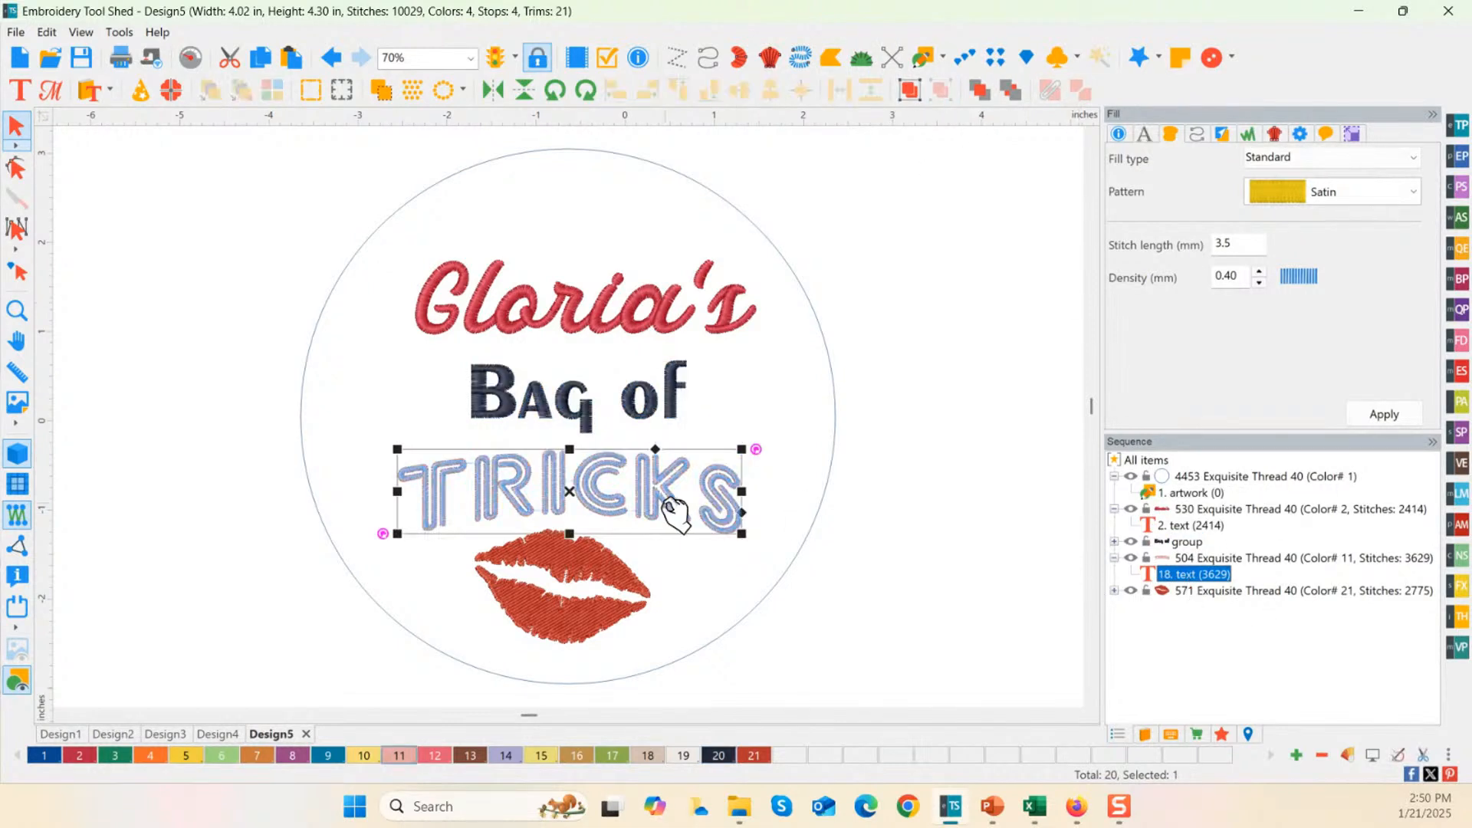
right_click(1188, 583)
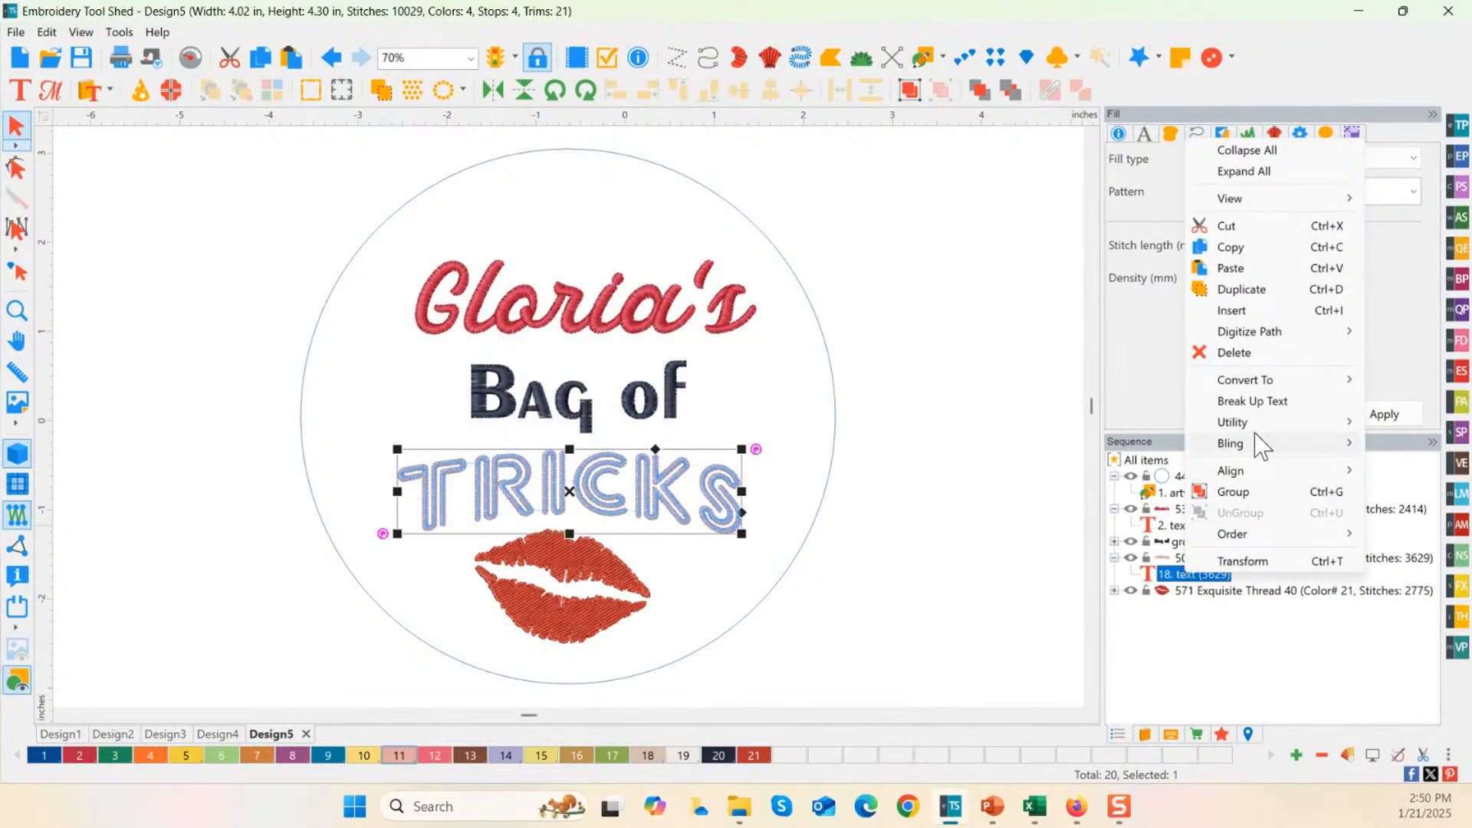
click(1257, 401)
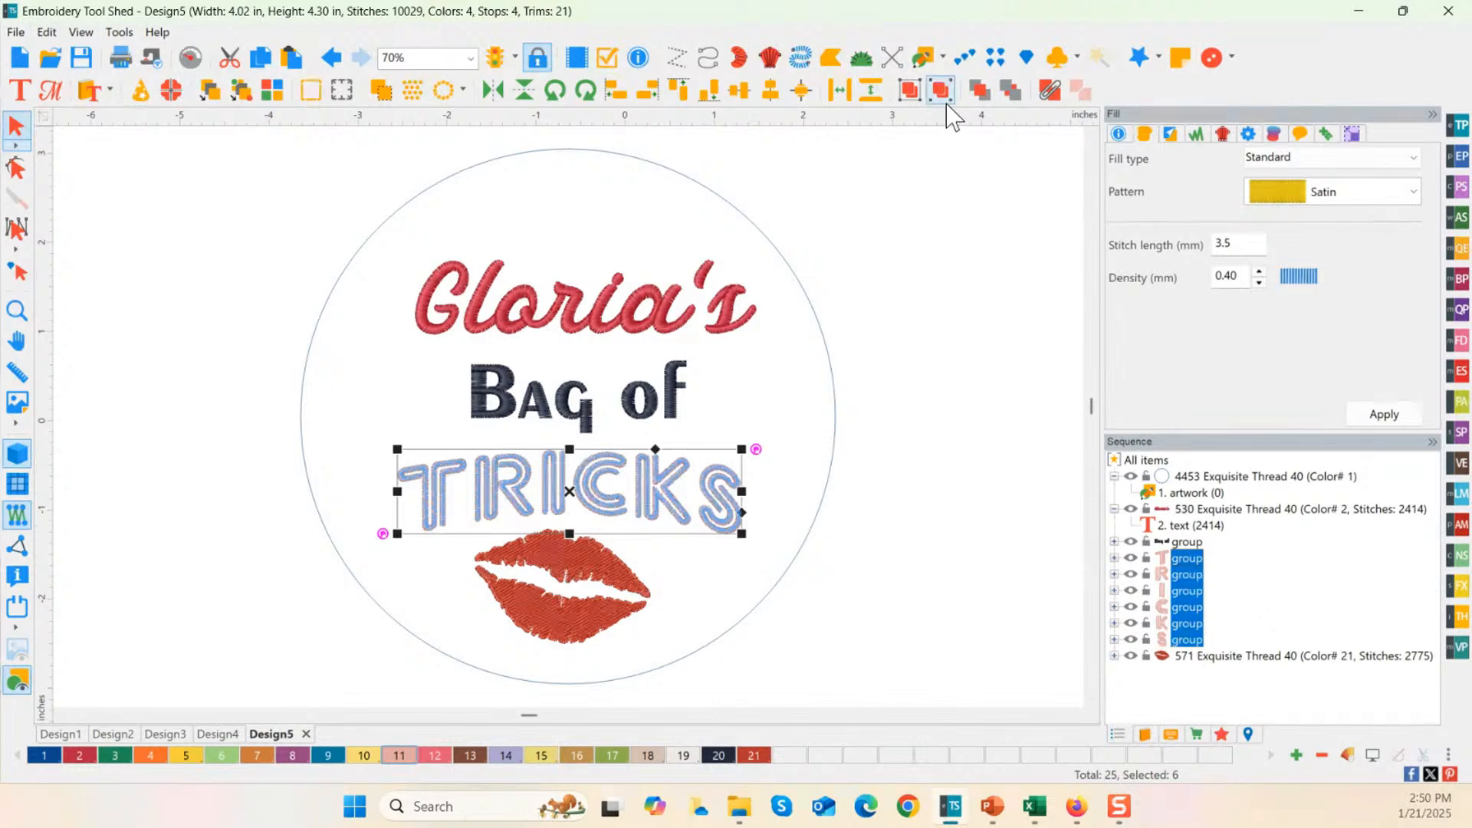
click(909, 90)
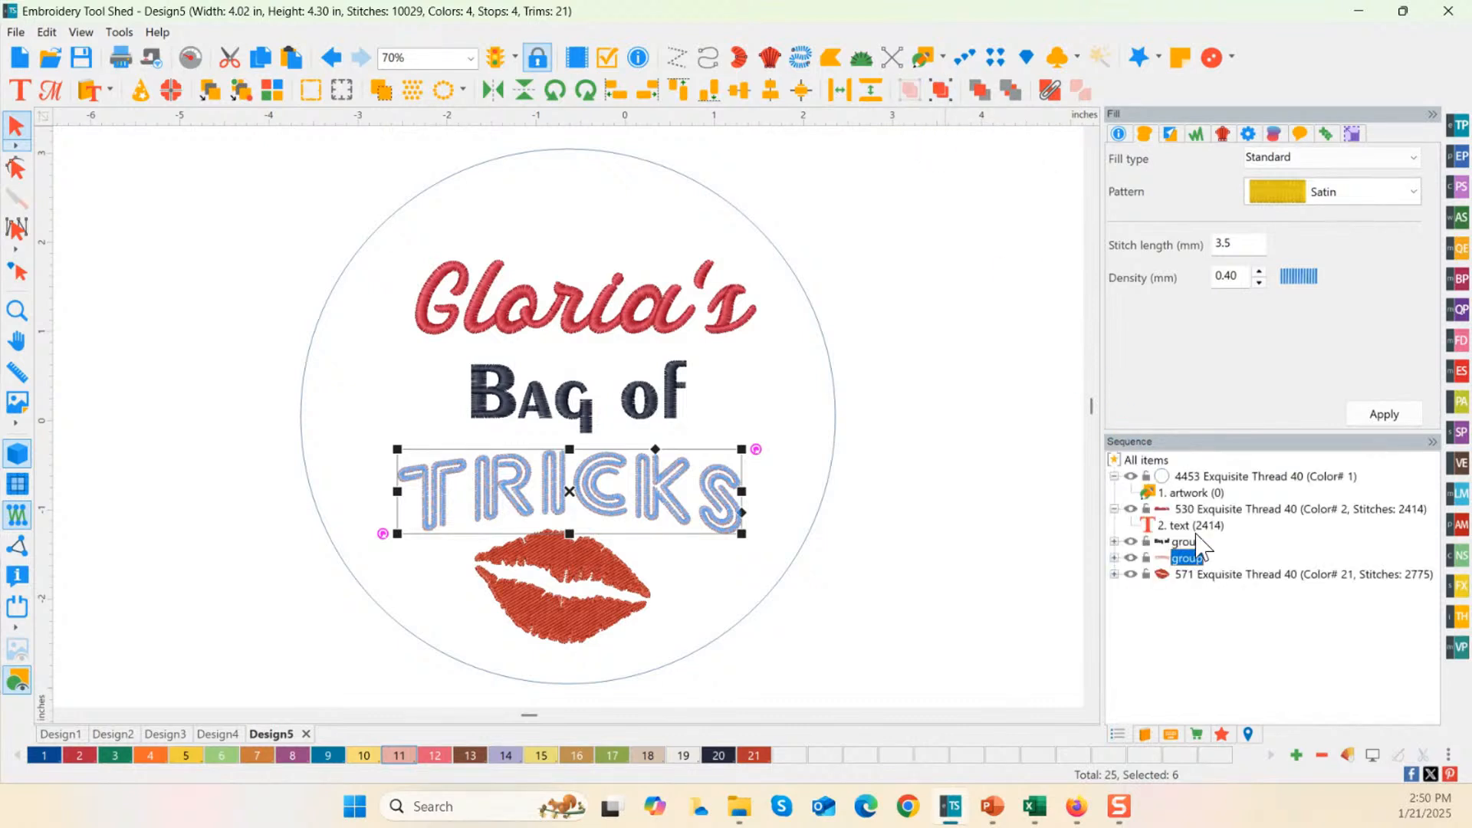
click(954, 556)
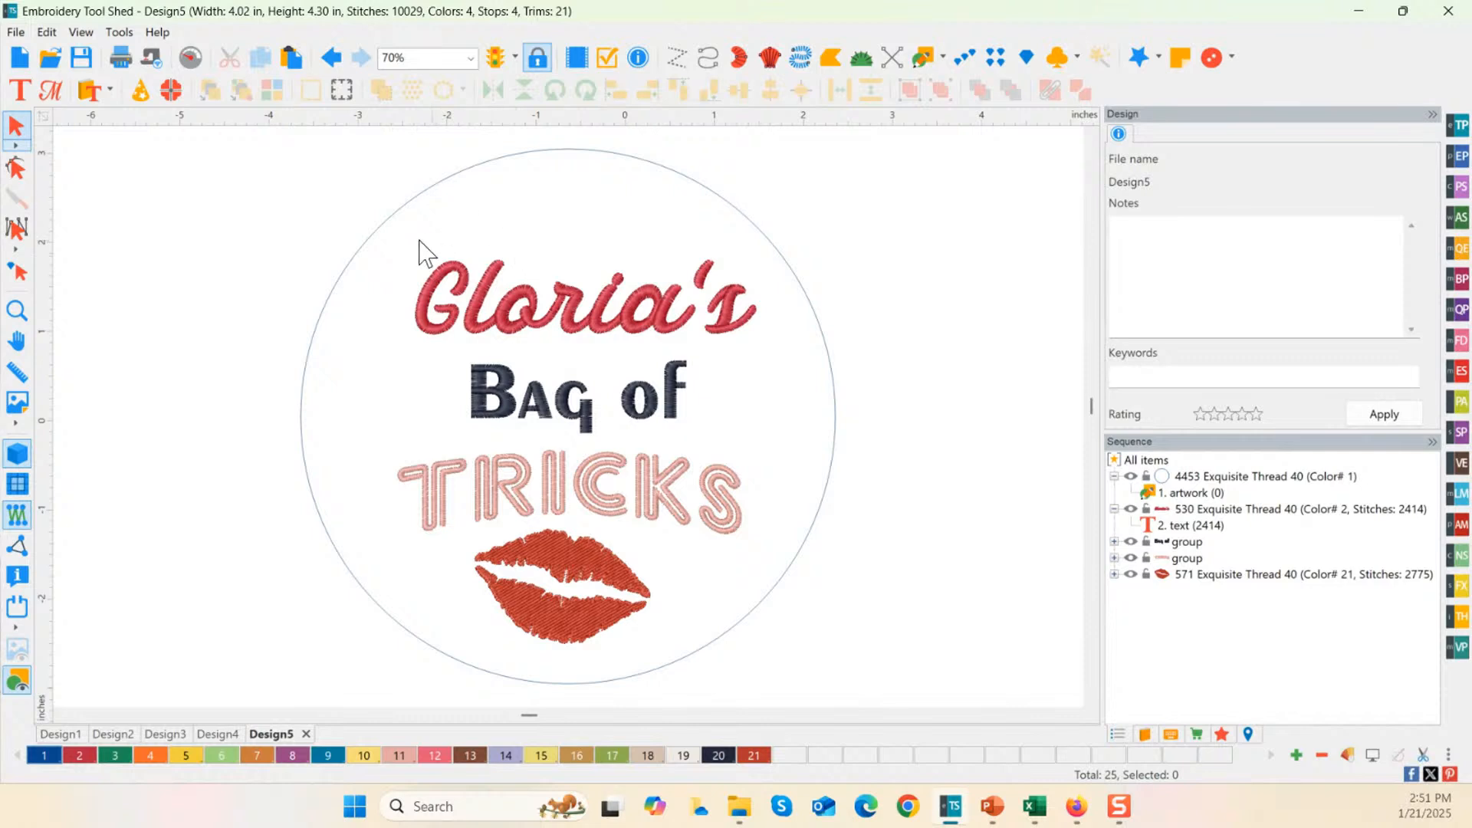
Step: Select all the lettering and the lips without the surrounding circle and open Name Drops
drag(340, 201, 862, 682)
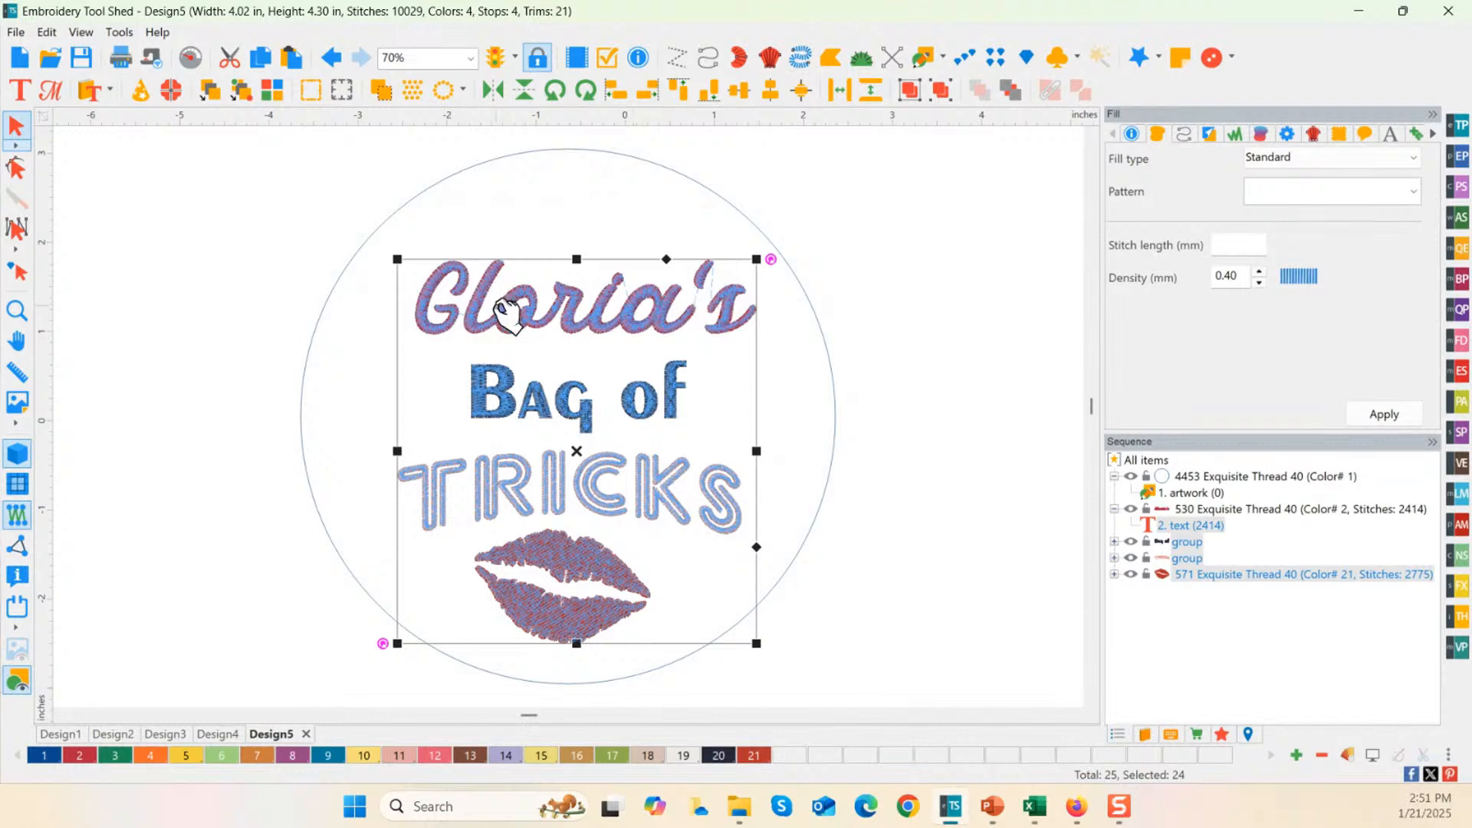
click(119, 32)
click(164, 164)
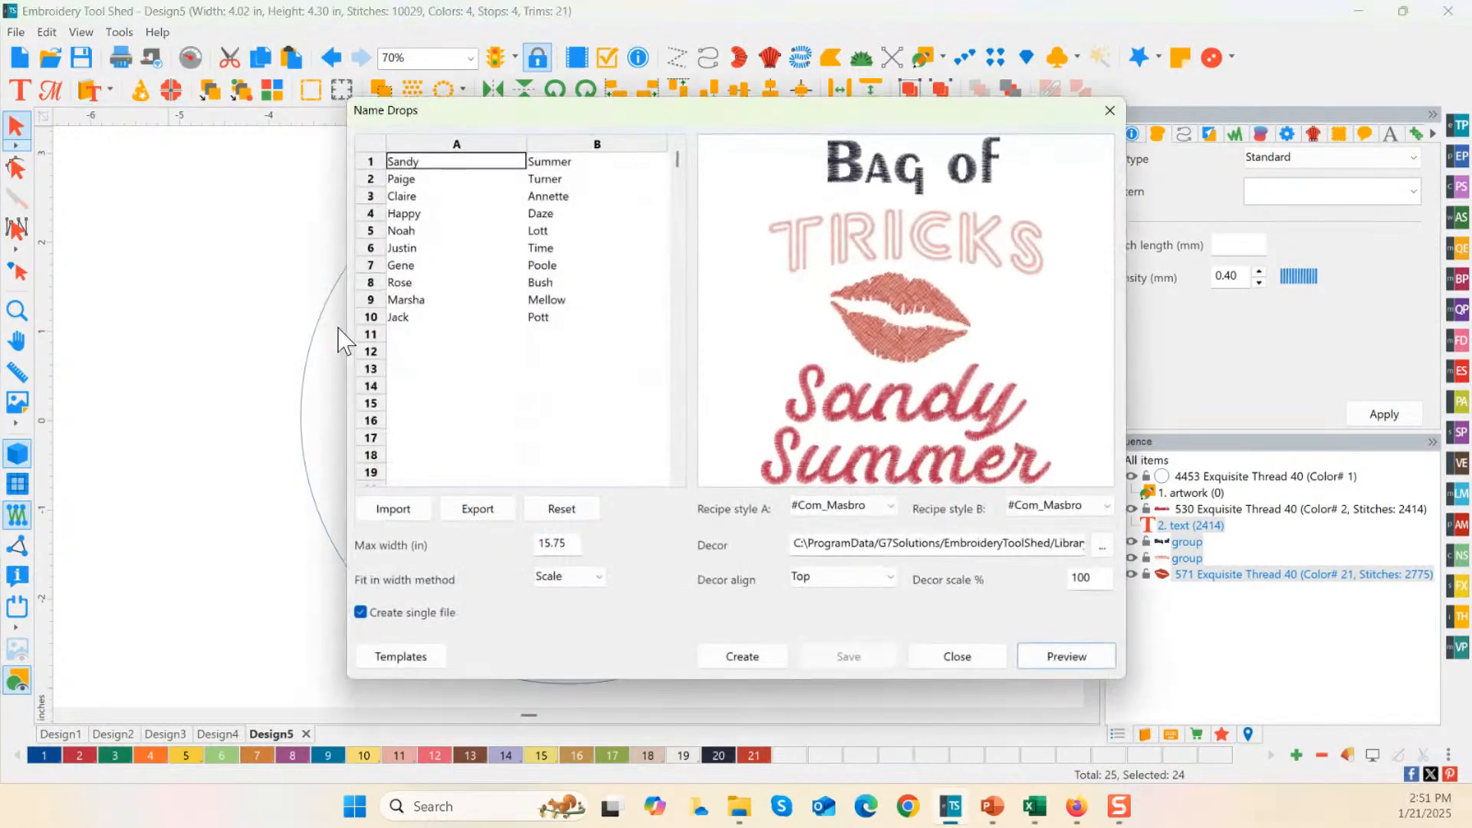
Step: Clear all ten surnames from column B of the Name Drops list
click(567, 162)
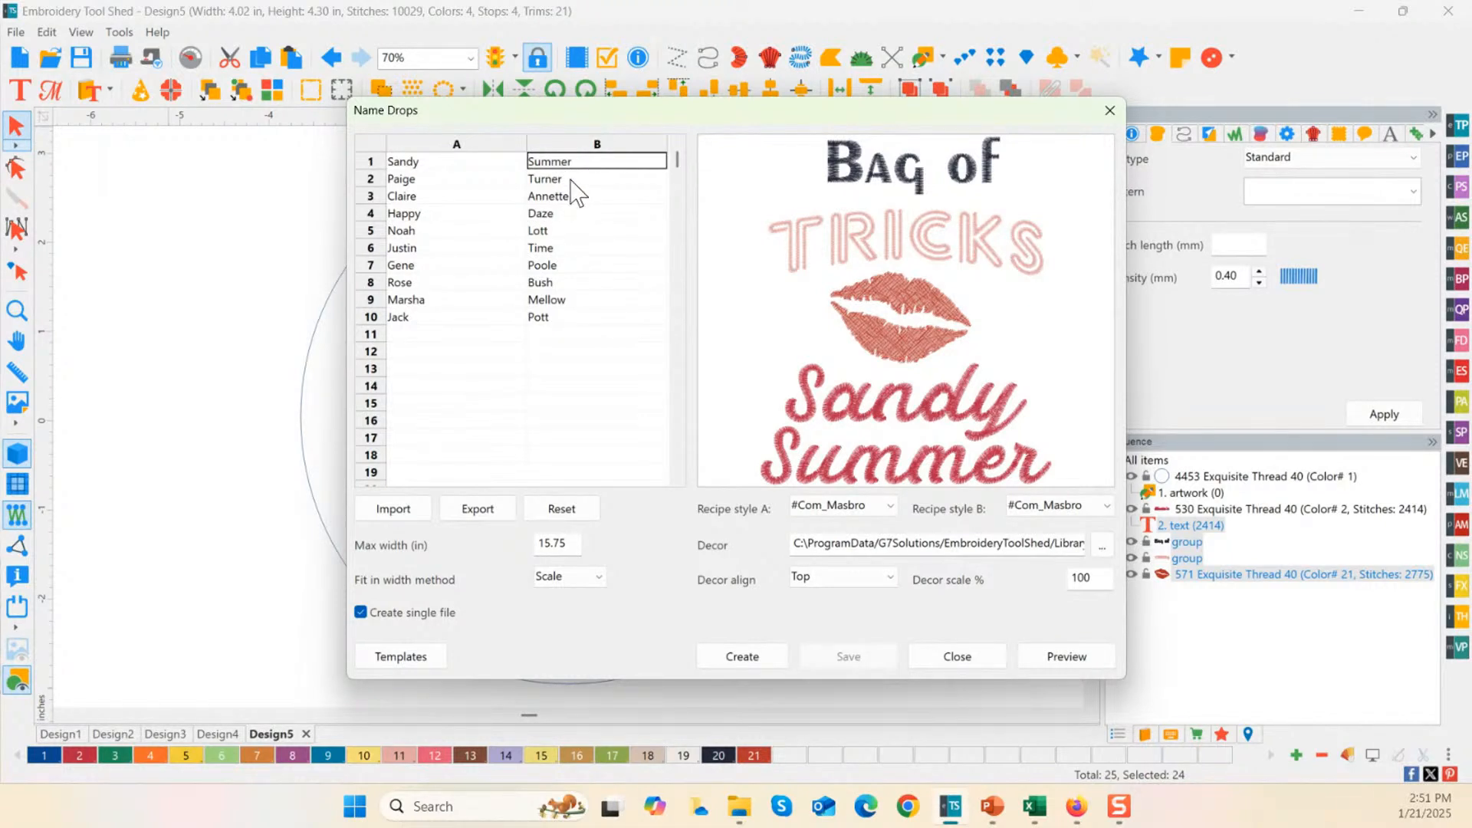
click(570, 181)
key(Delete)
click(574, 167)
key(Delete)
click(567, 196)
key(Delete)
click(558, 211)
key(Delete)
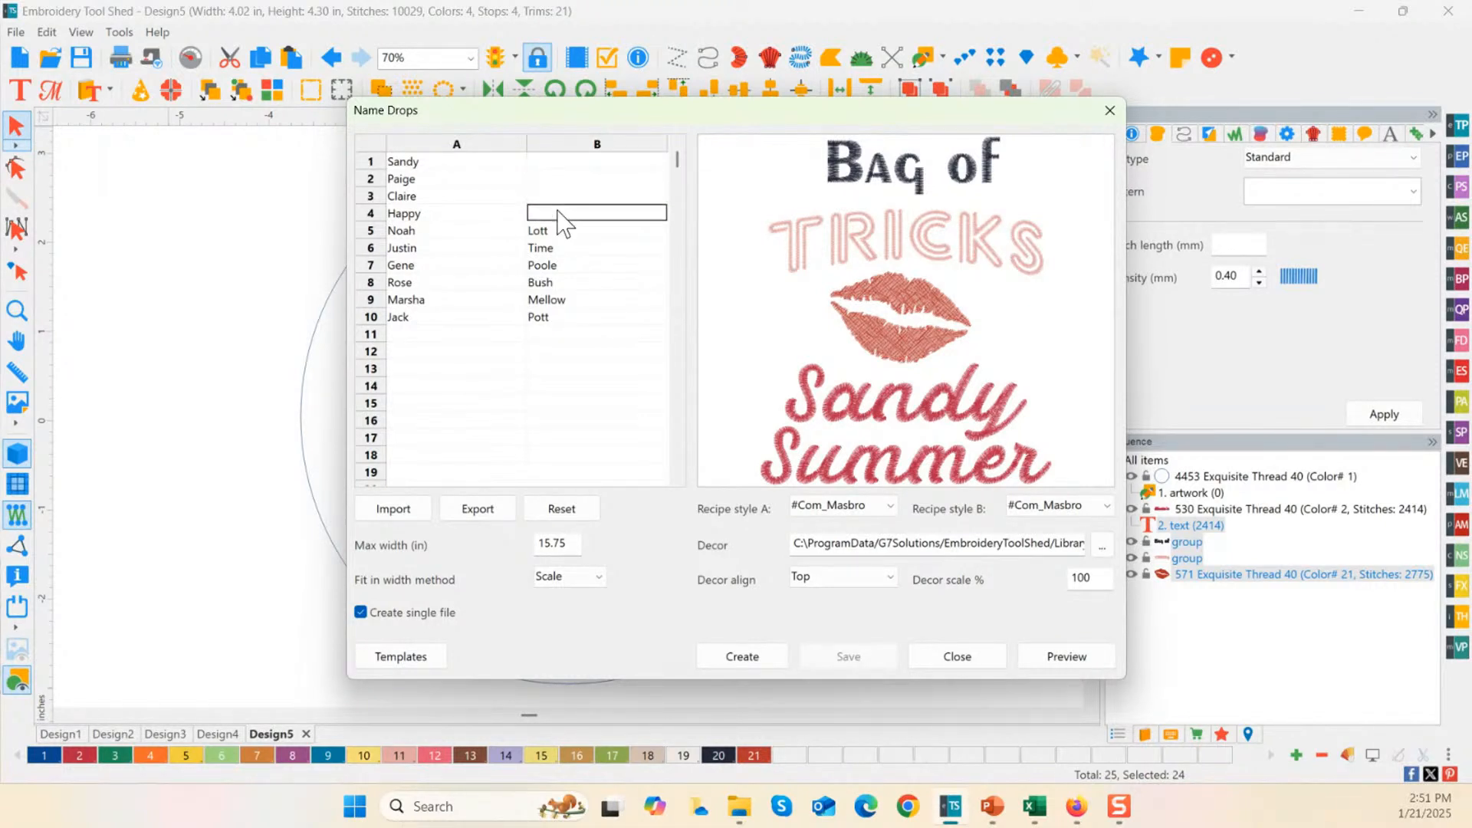
click(560, 230)
key(Delete)
click(558, 248)
key(Delete)
click(556, 264)
key(Delete)
click(553, 298)
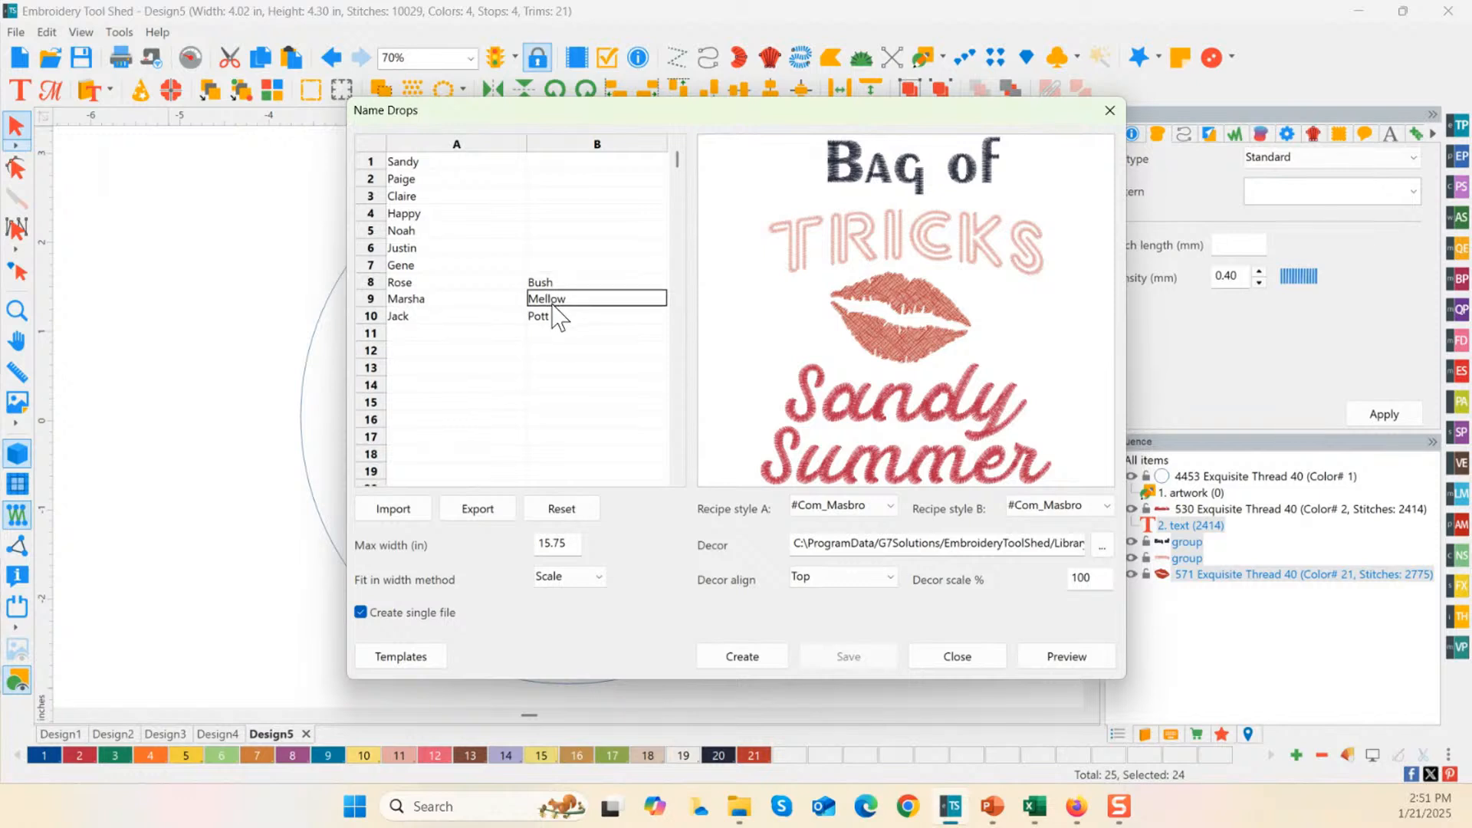
key(Delete)
click(553, 282)
key(Delete)
click(545, 315)
key(Delete)
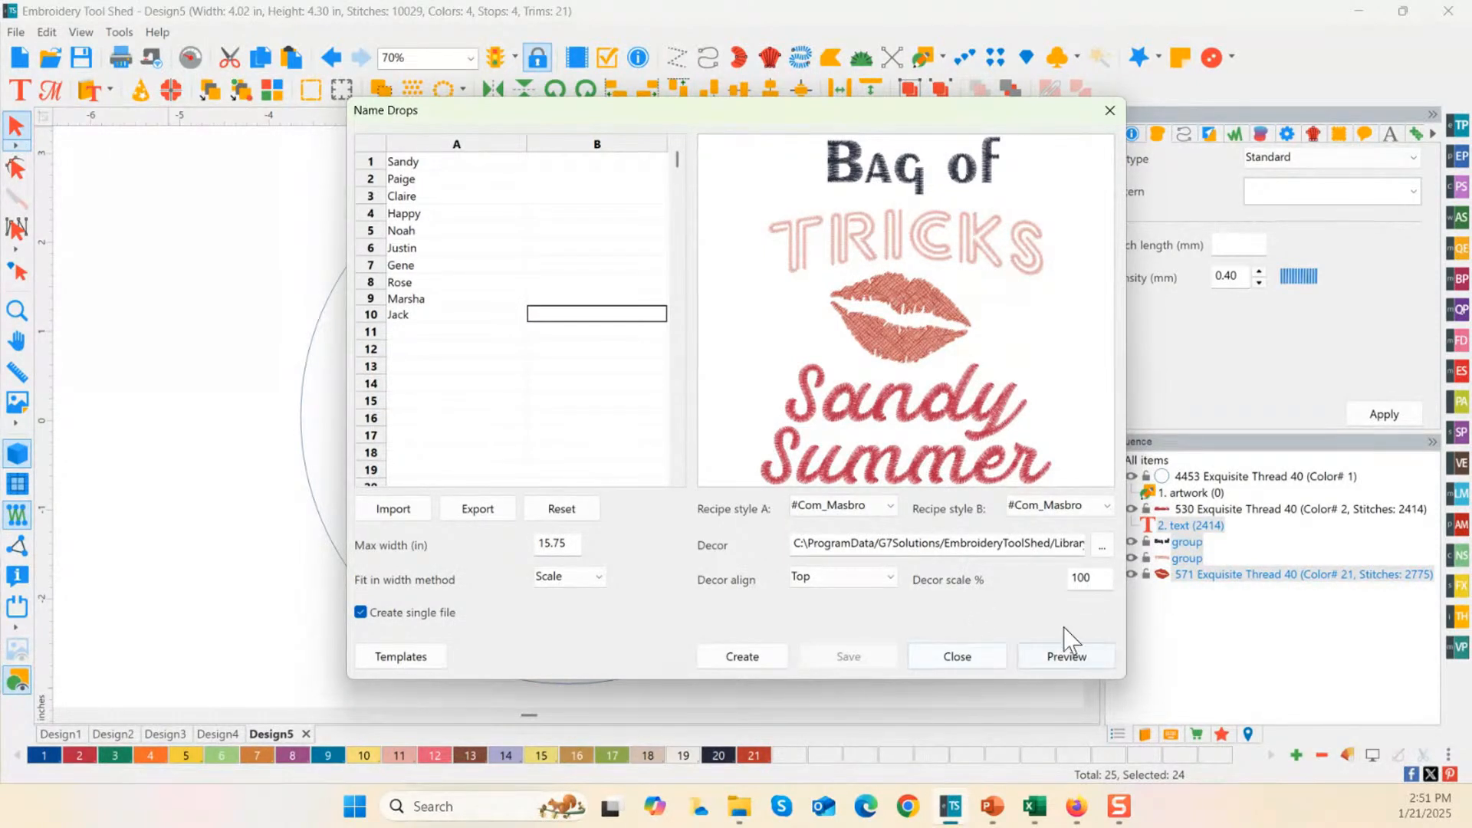
Step: Preview the first name alone, make the first two names in column A possessive with 's, and preview the second
click(402, 162)
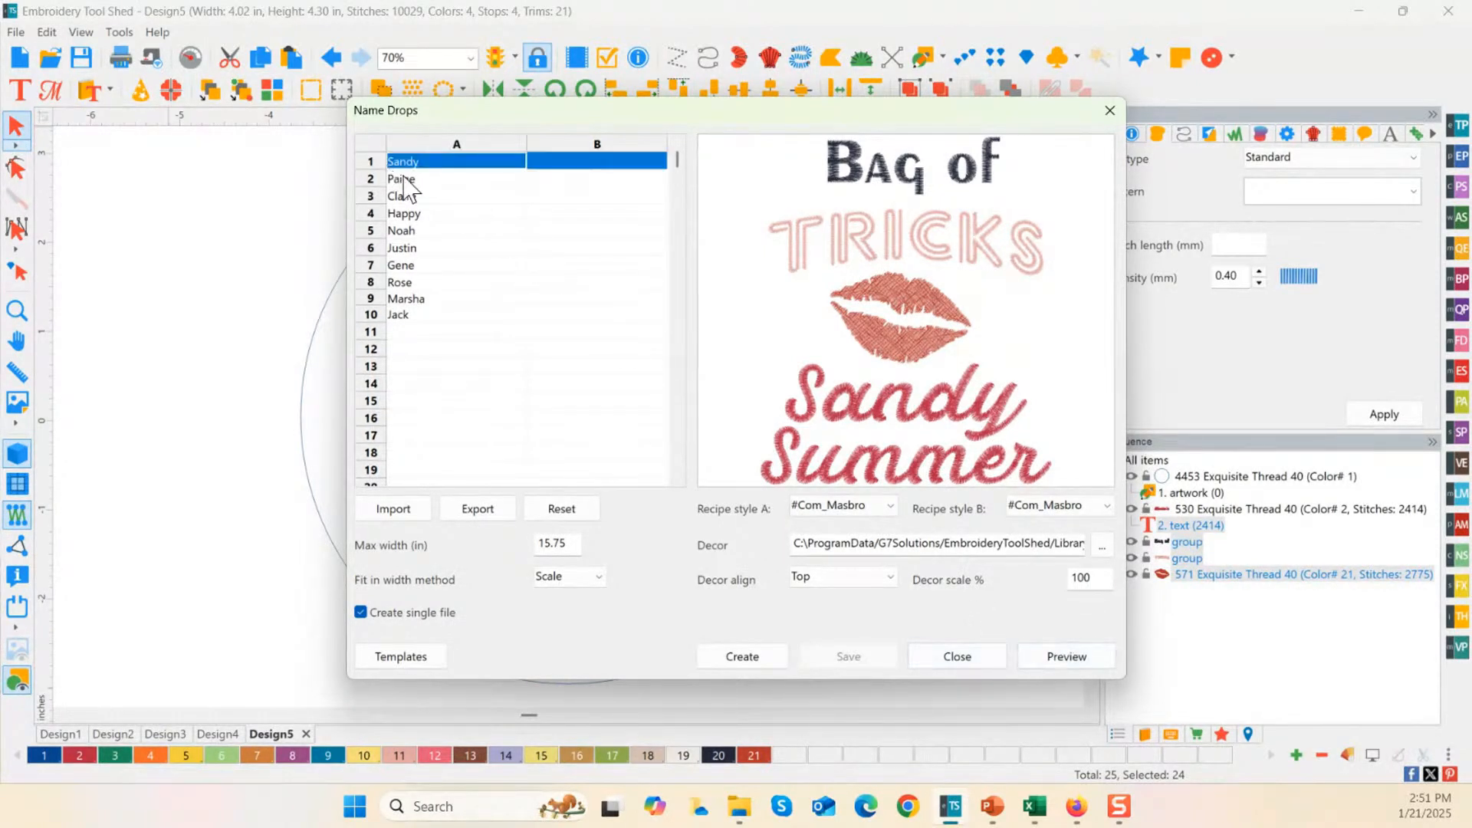
click(1072, 658)
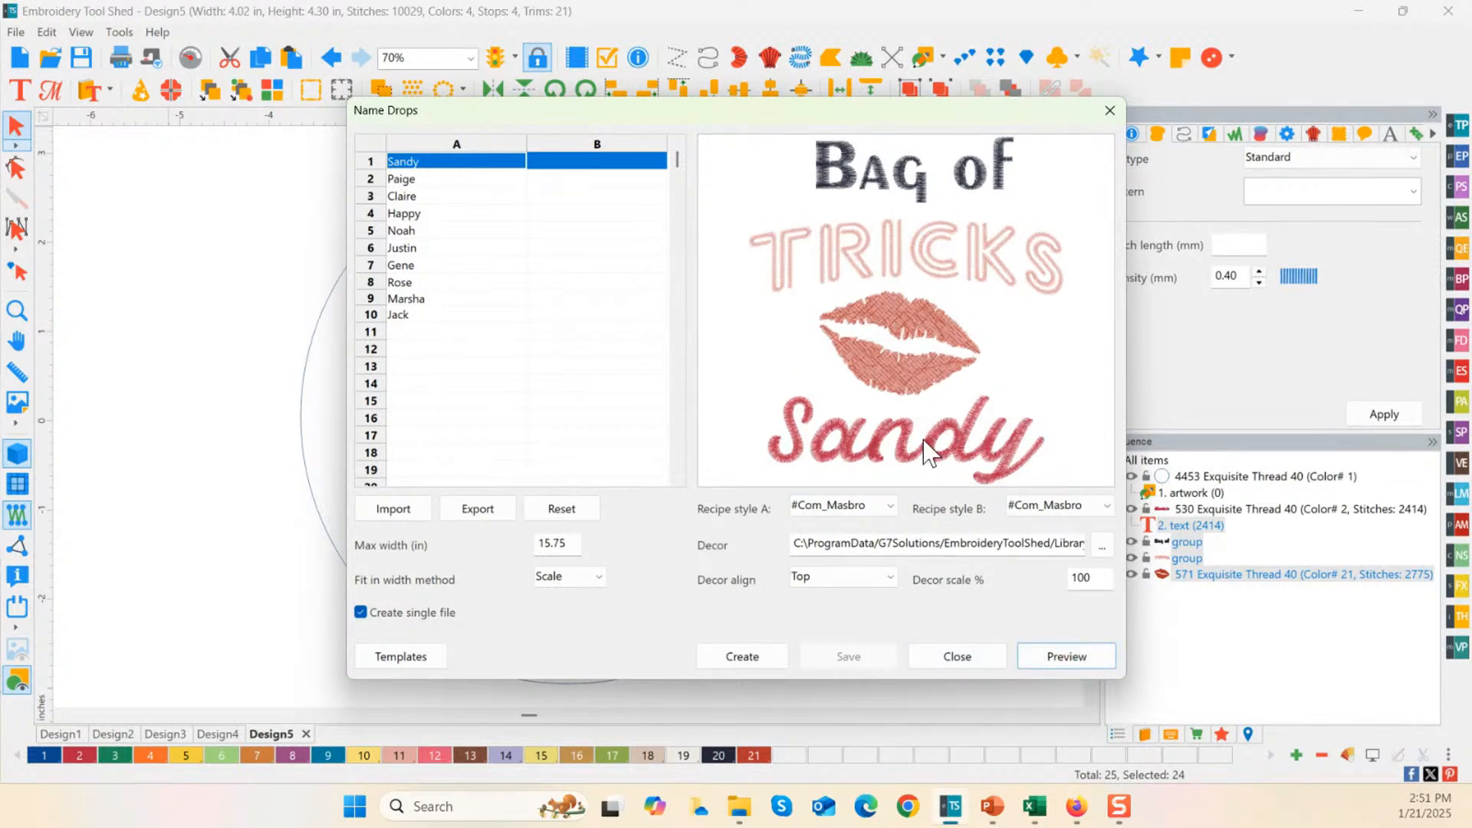
double_click(437, 164)
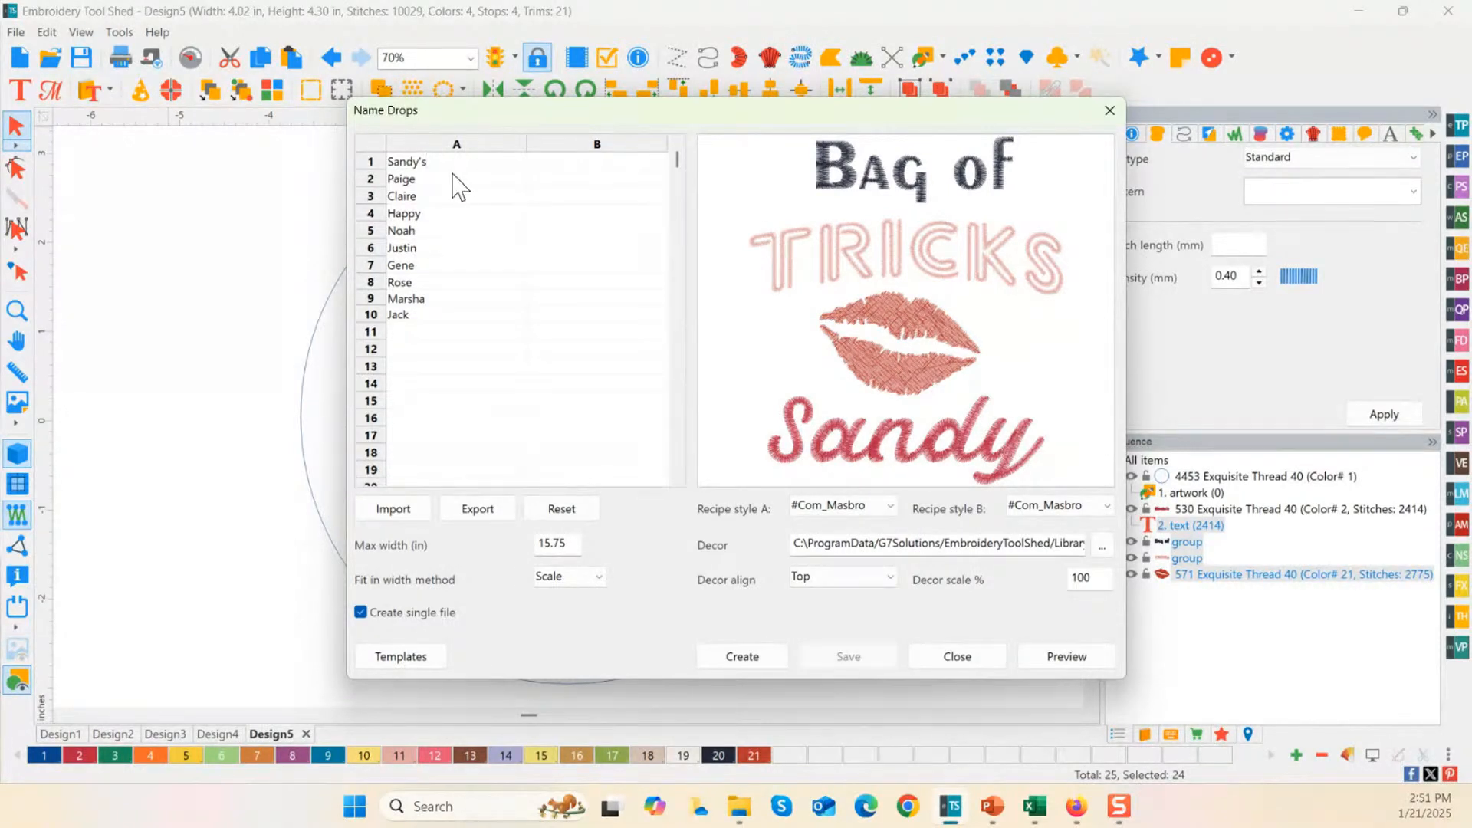
click(445, 180)
double_click(446, 179)
click(1055, 663)
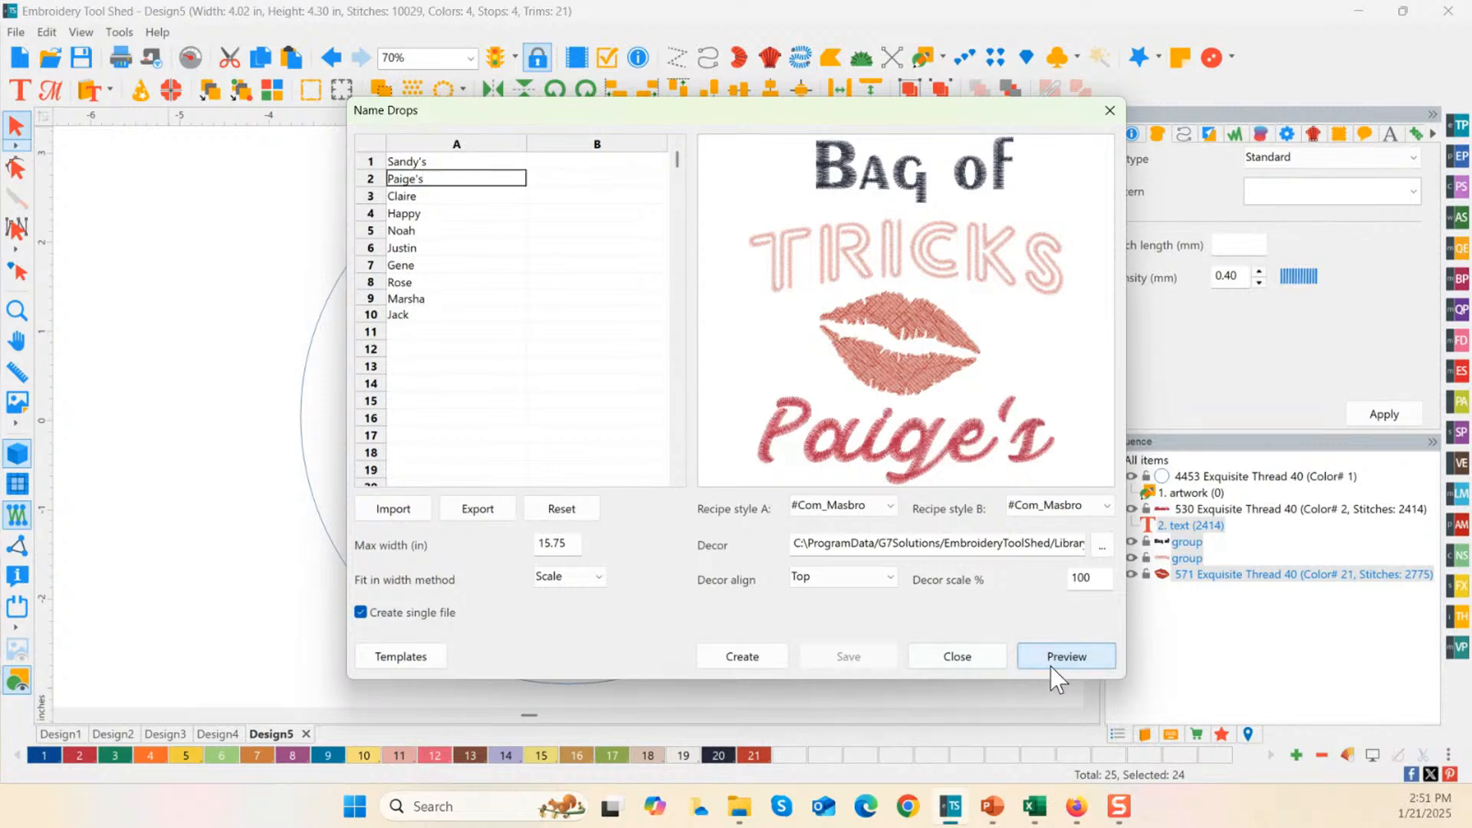
Step: Set the decor alignment to Bottom so the name sits above the decor, and preview the layout
click(828, 577)
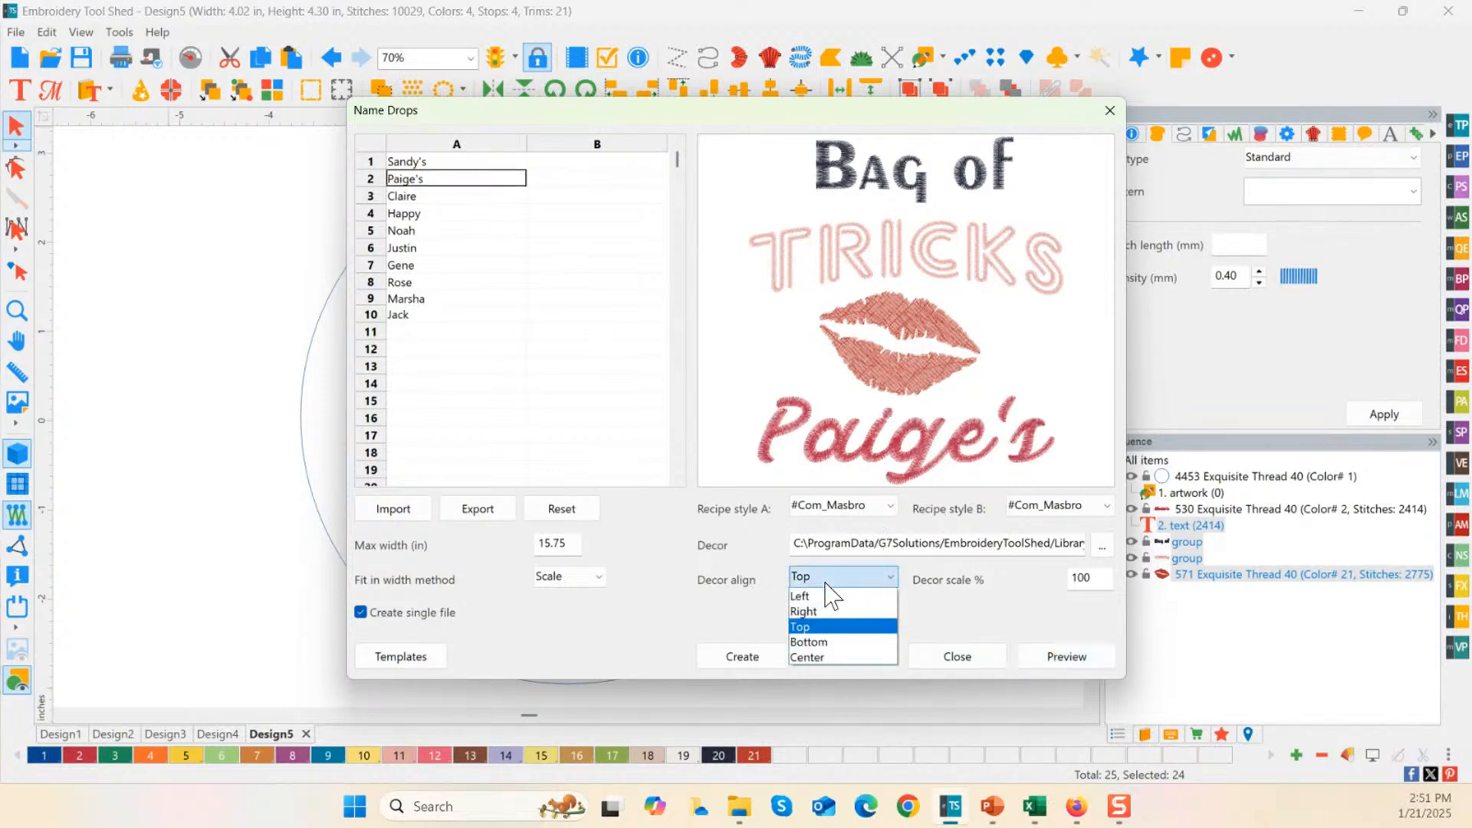
click(814, 644)
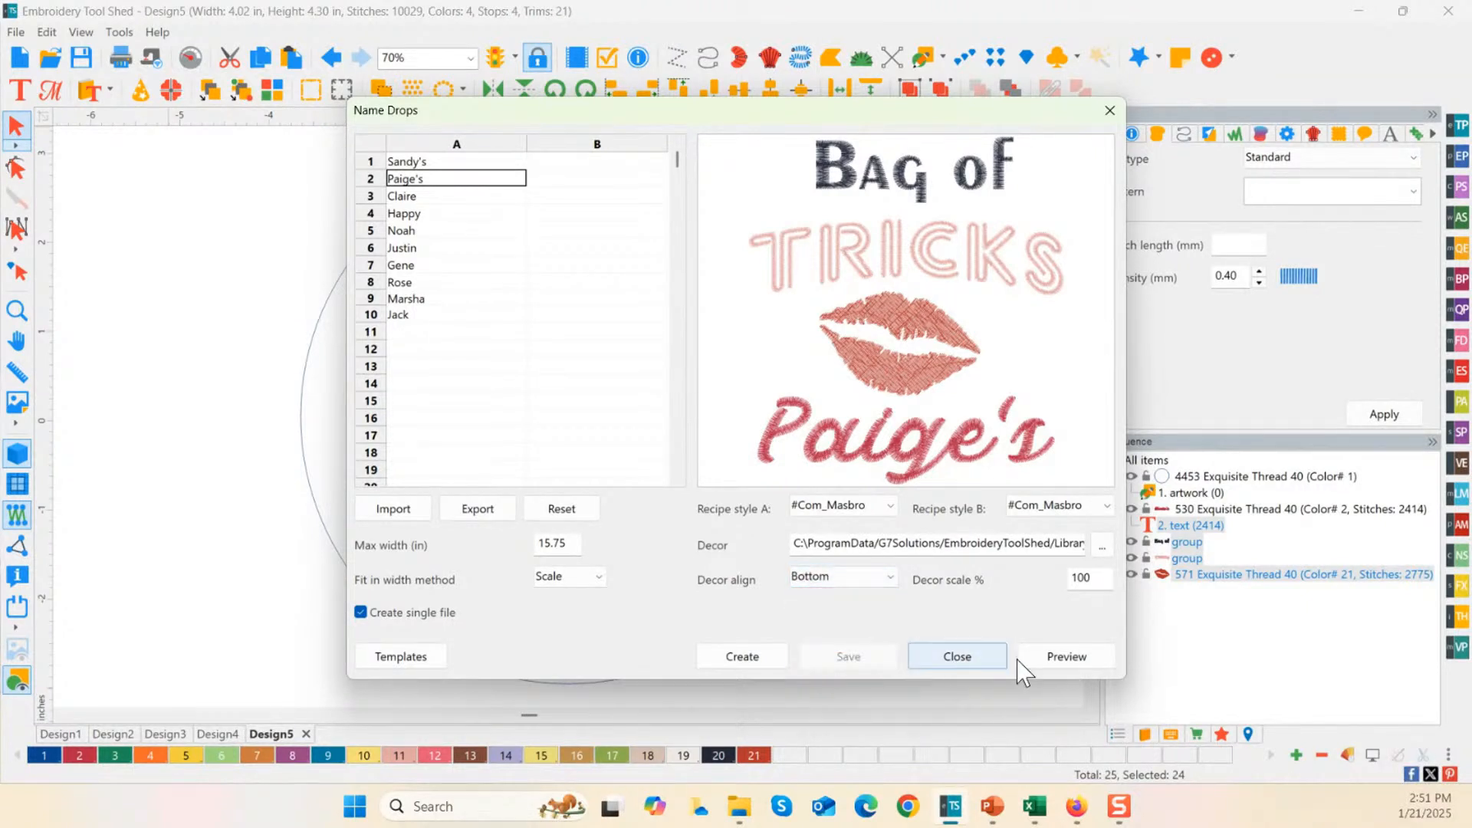
click(1059, 659)
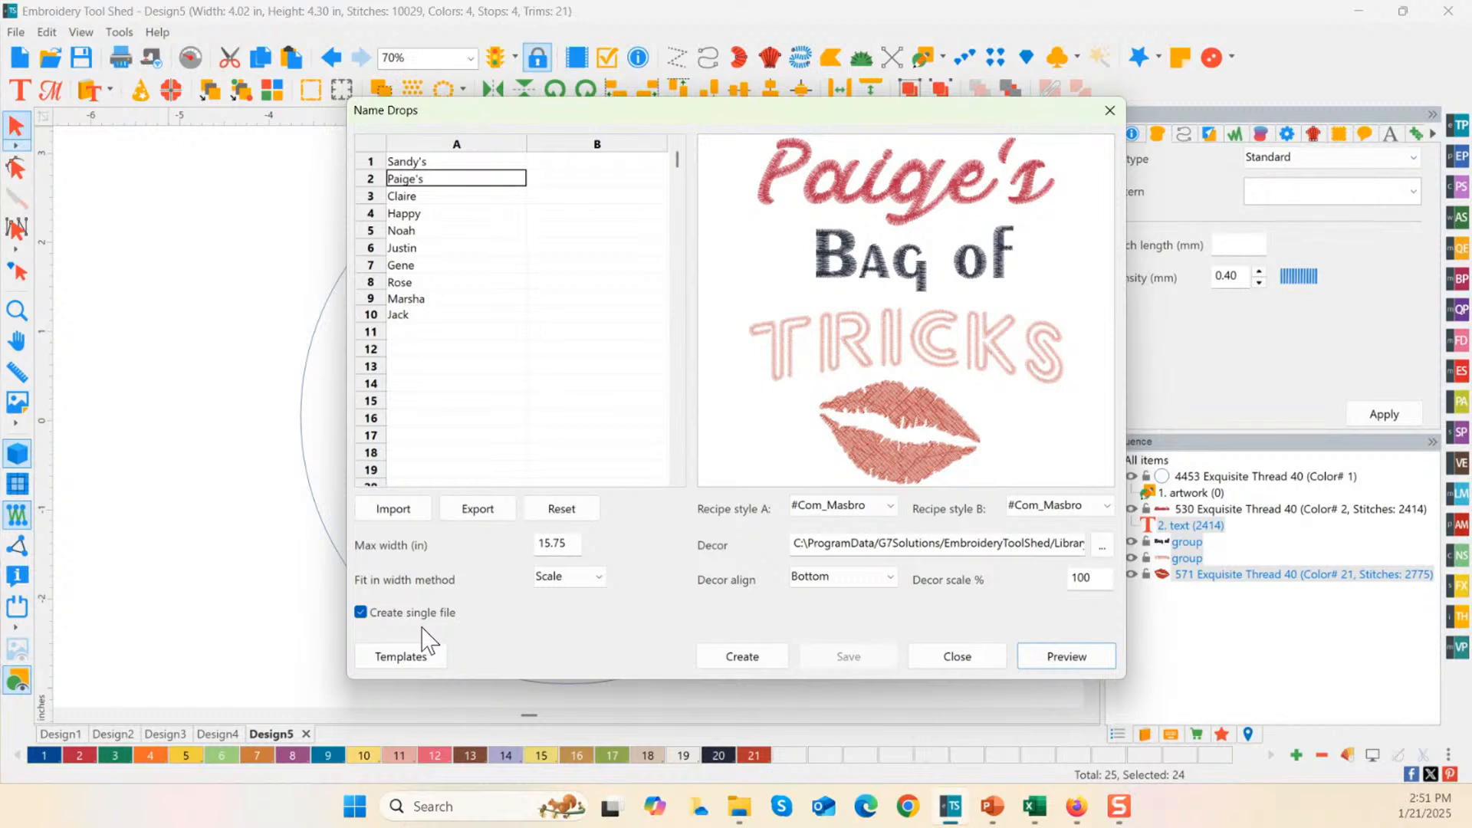
Step: Clear the names in rows 5 to 10 of column A, leaving only the first four names in the list
click(419, 316)
key(Delete)
click(421, 284)
click(421, 296)
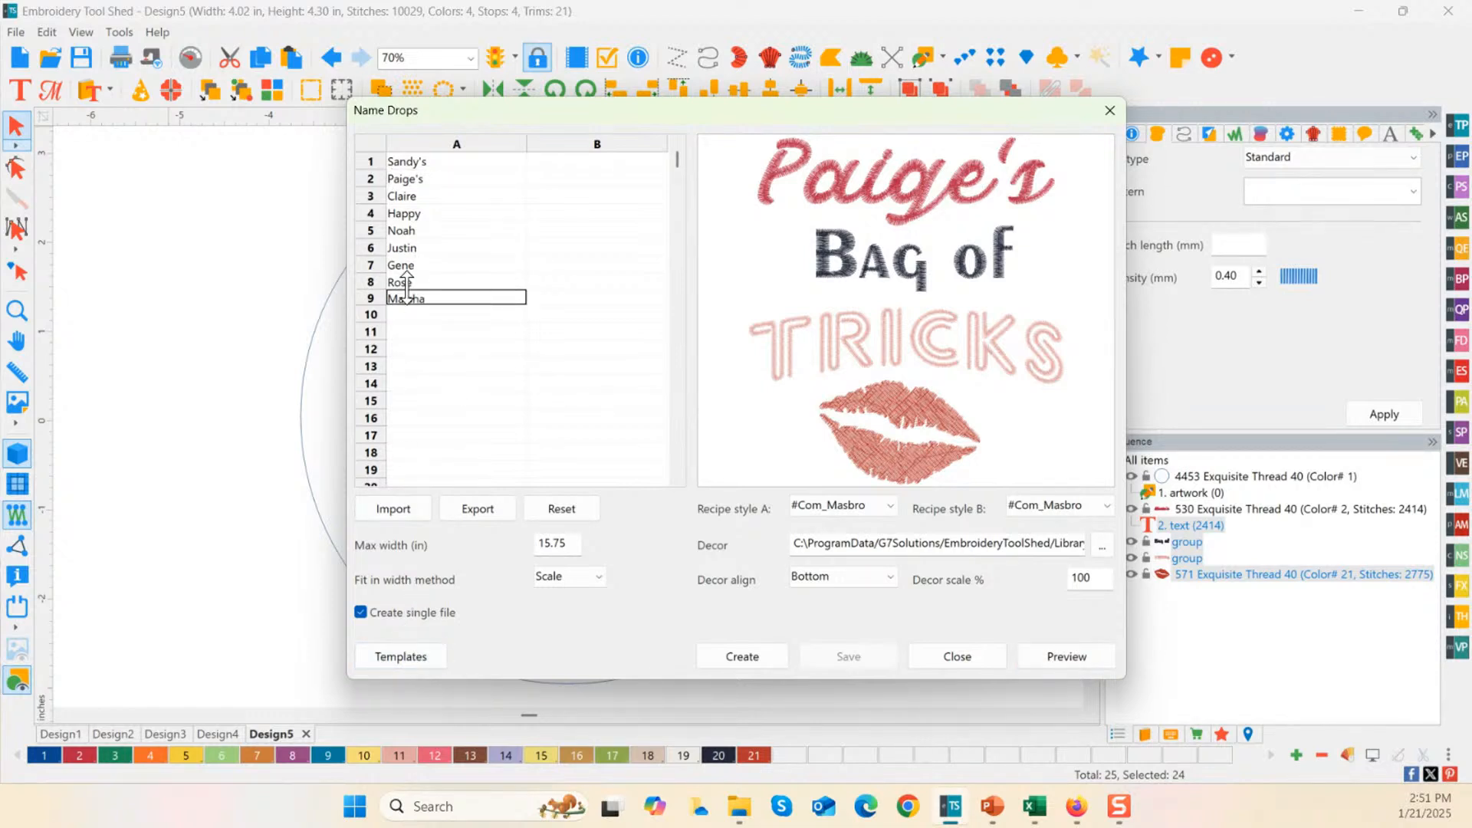
click(408, 282)
key(Delete)
click(418, 266)
key(Delete)
click(417, 249)
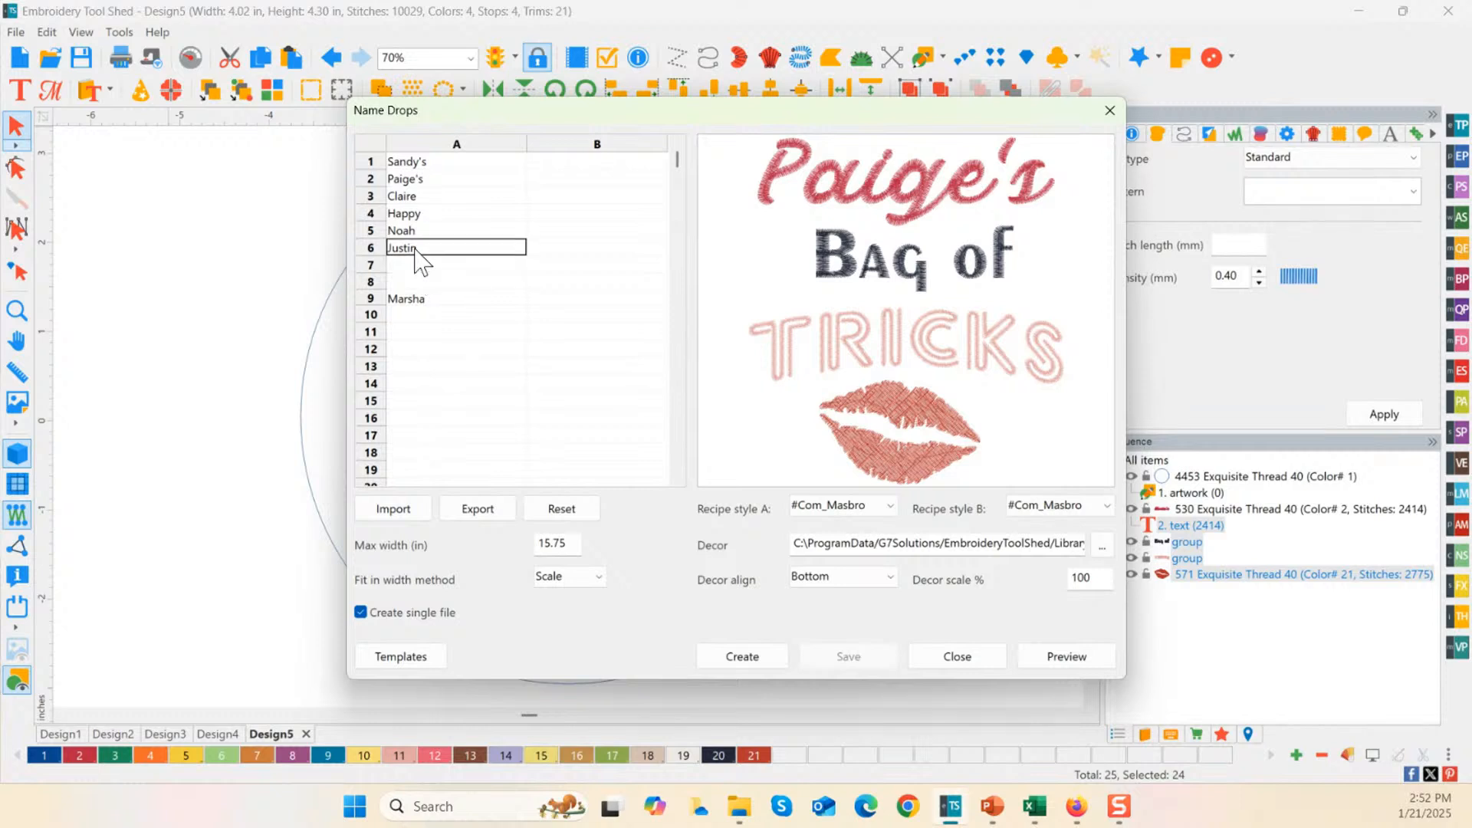
key(Delete)
click(421, 230)
click(422, 300)
key(Delete)
click(421, 231)
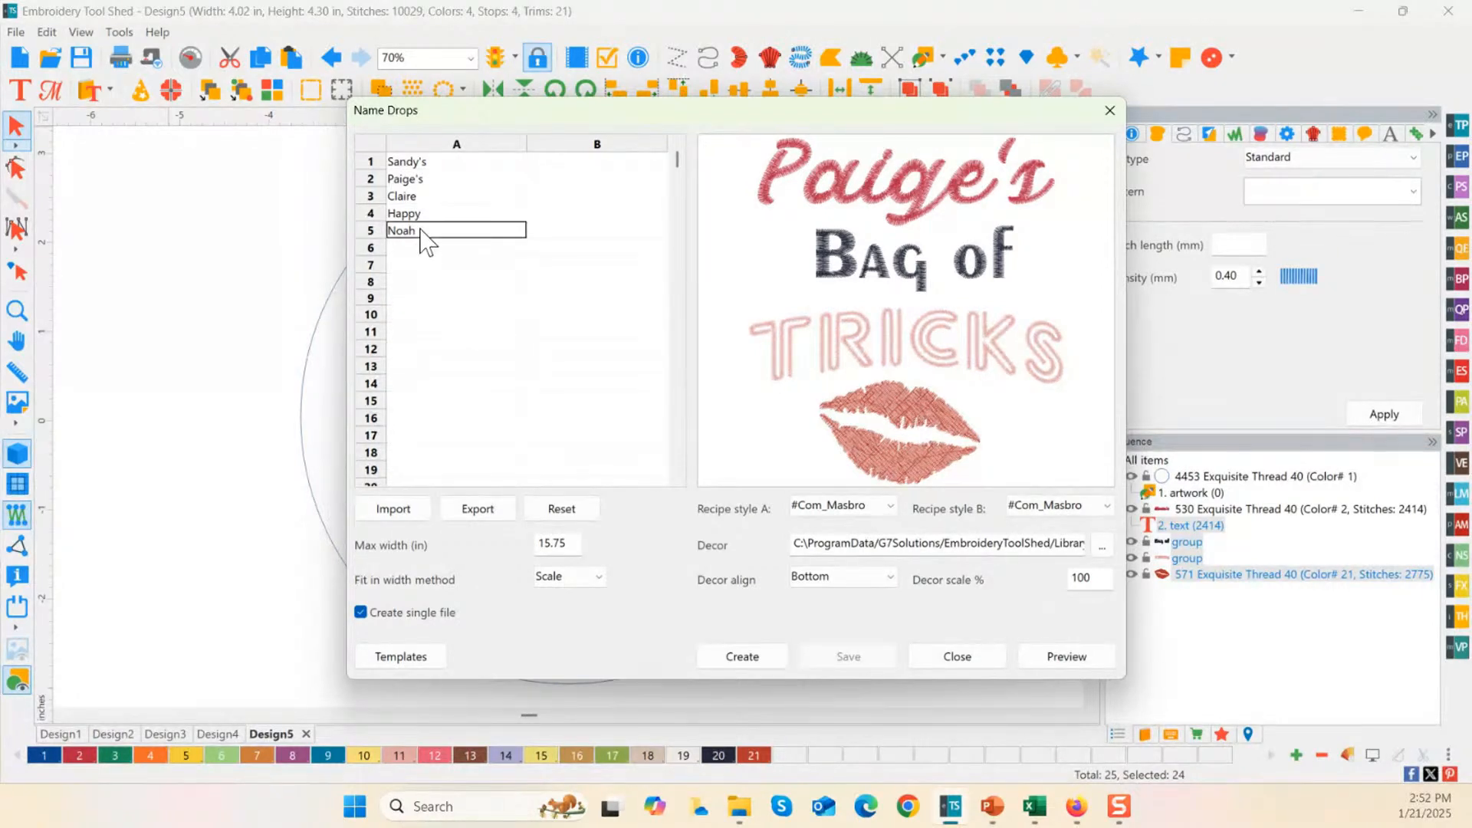
key(Delete)
Step: Make the third and fourth names possessive with 's and create all the name designs in a single file
click(420, 196)
click(425, 197)
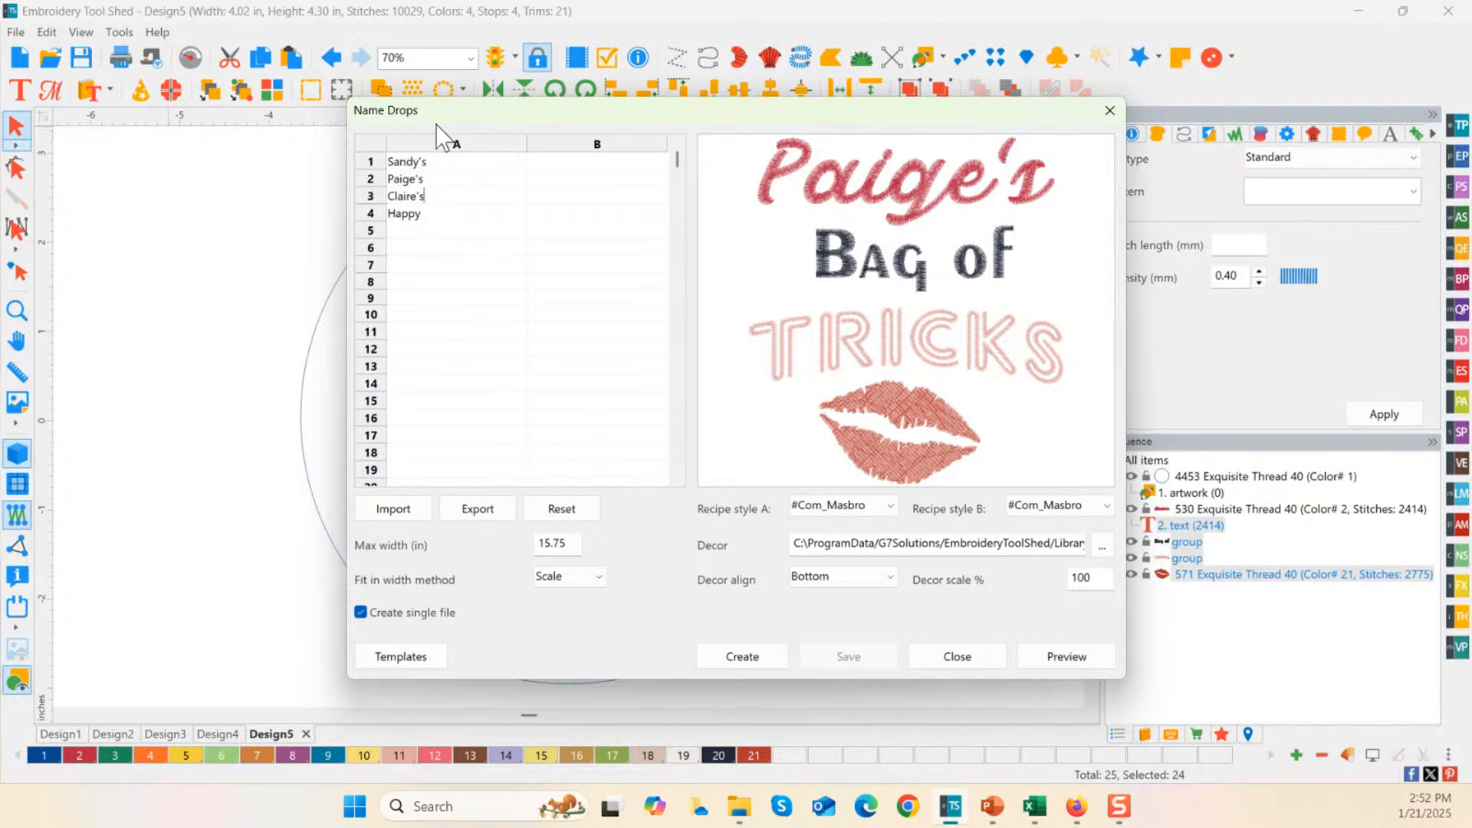
text('s)
click(428, 216)
click(725, 659)
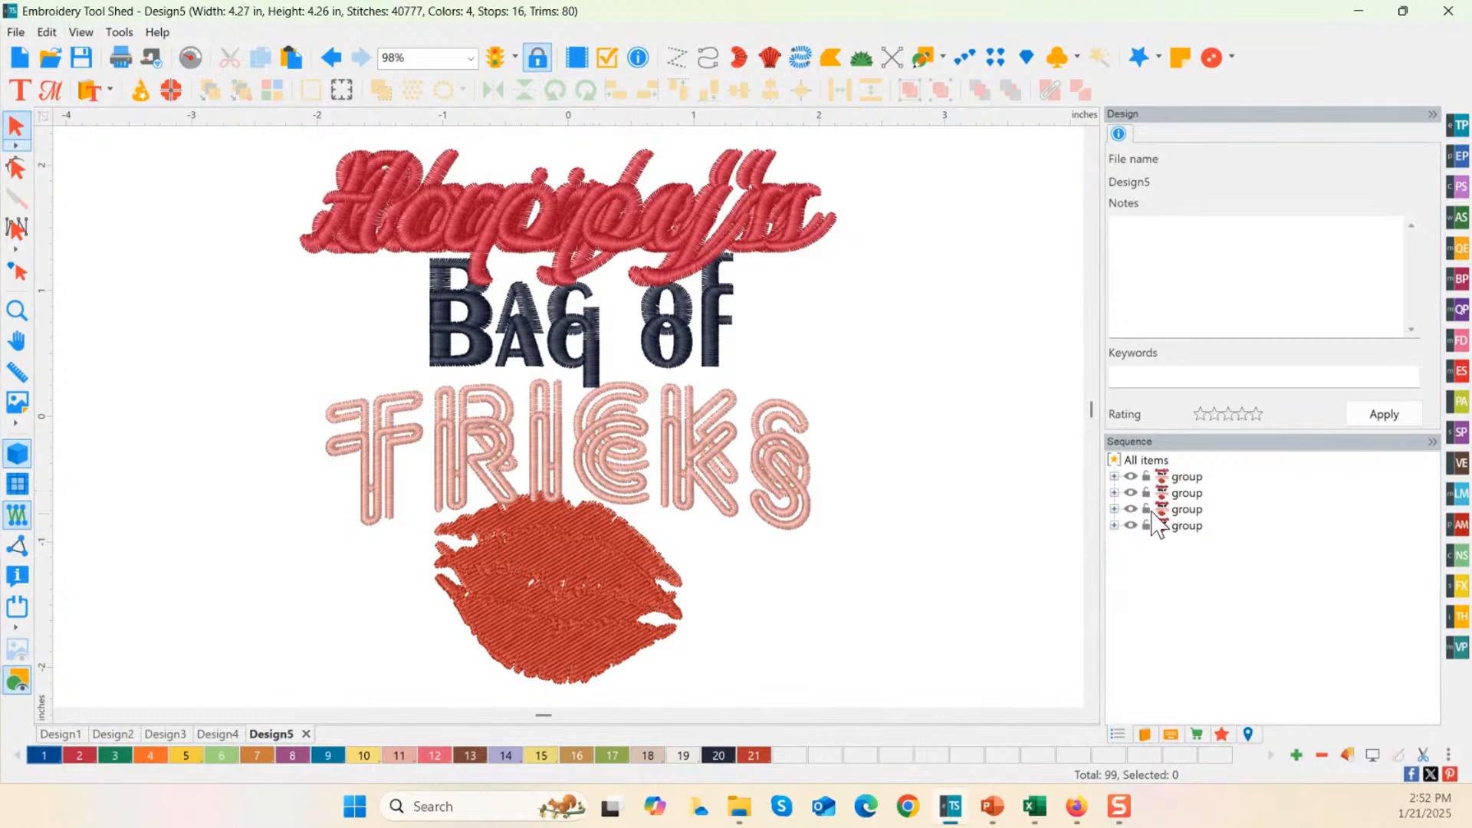
Step: Pull the stacked name designs apart, moving the first beside the stack, the third below it and the fourth diagonally below
click(1187, 476)
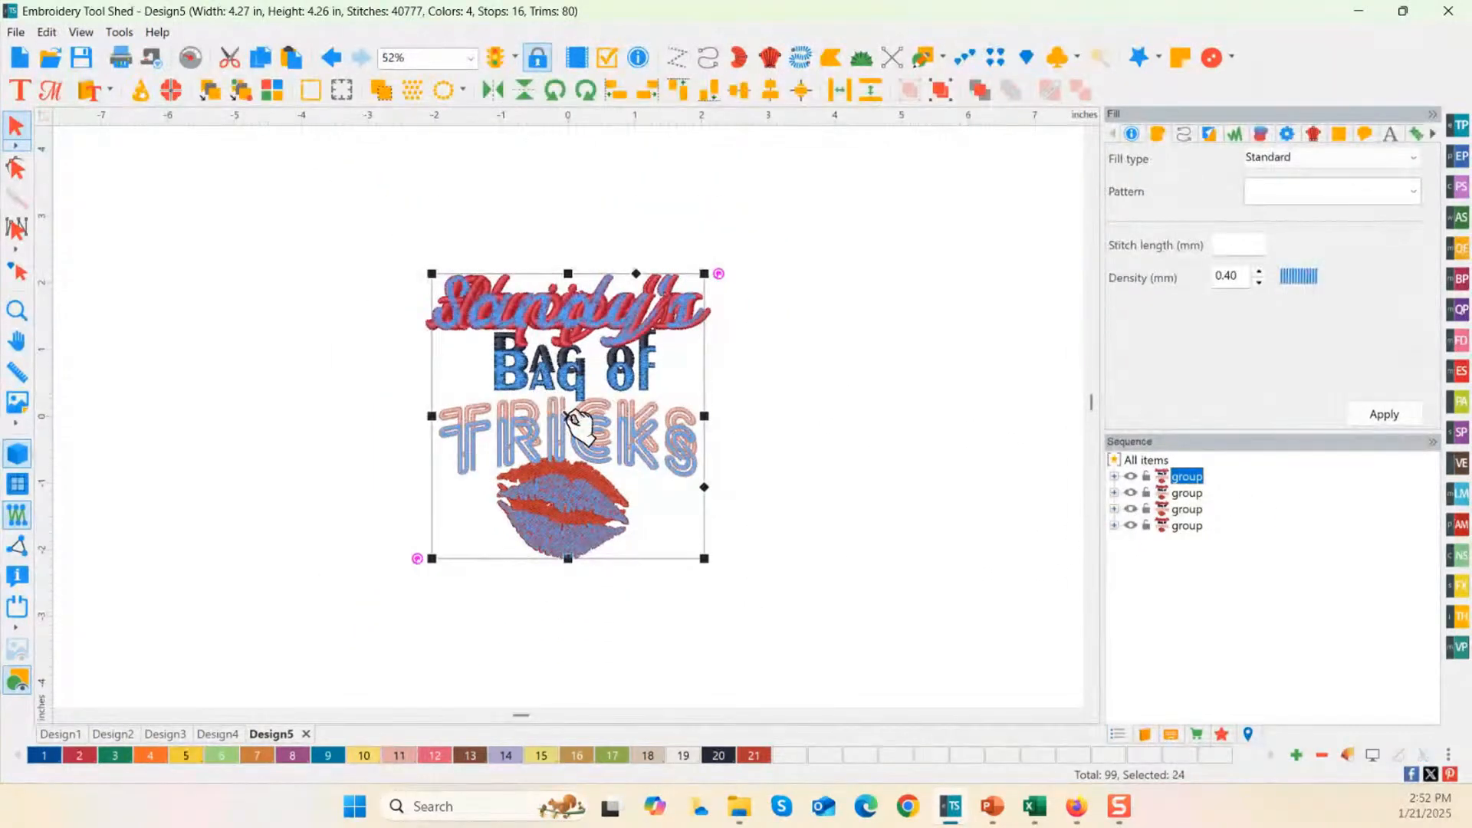
drag(578, 418, 888, 404)
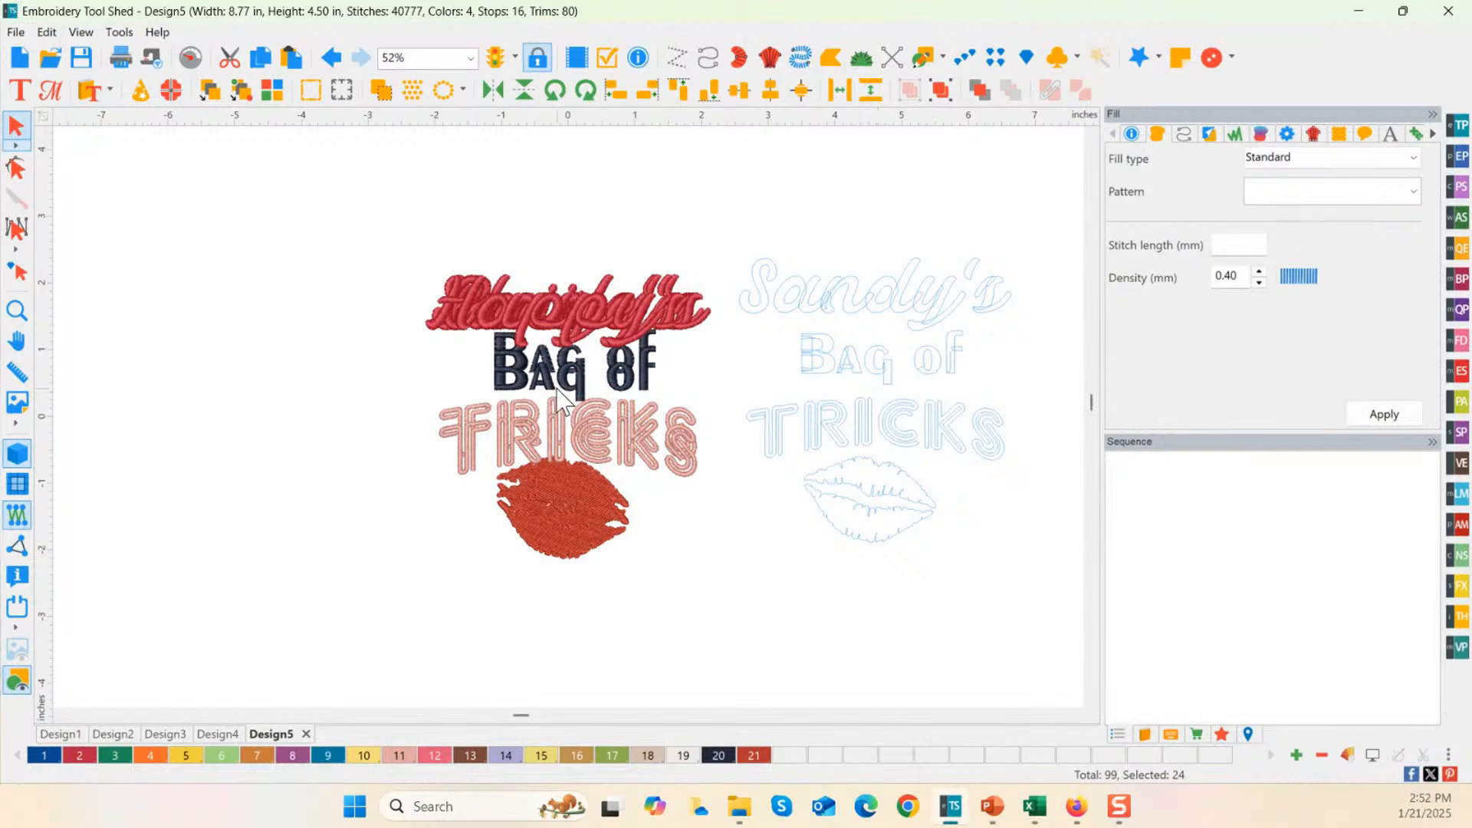
drag(571, 407, 574, 741)
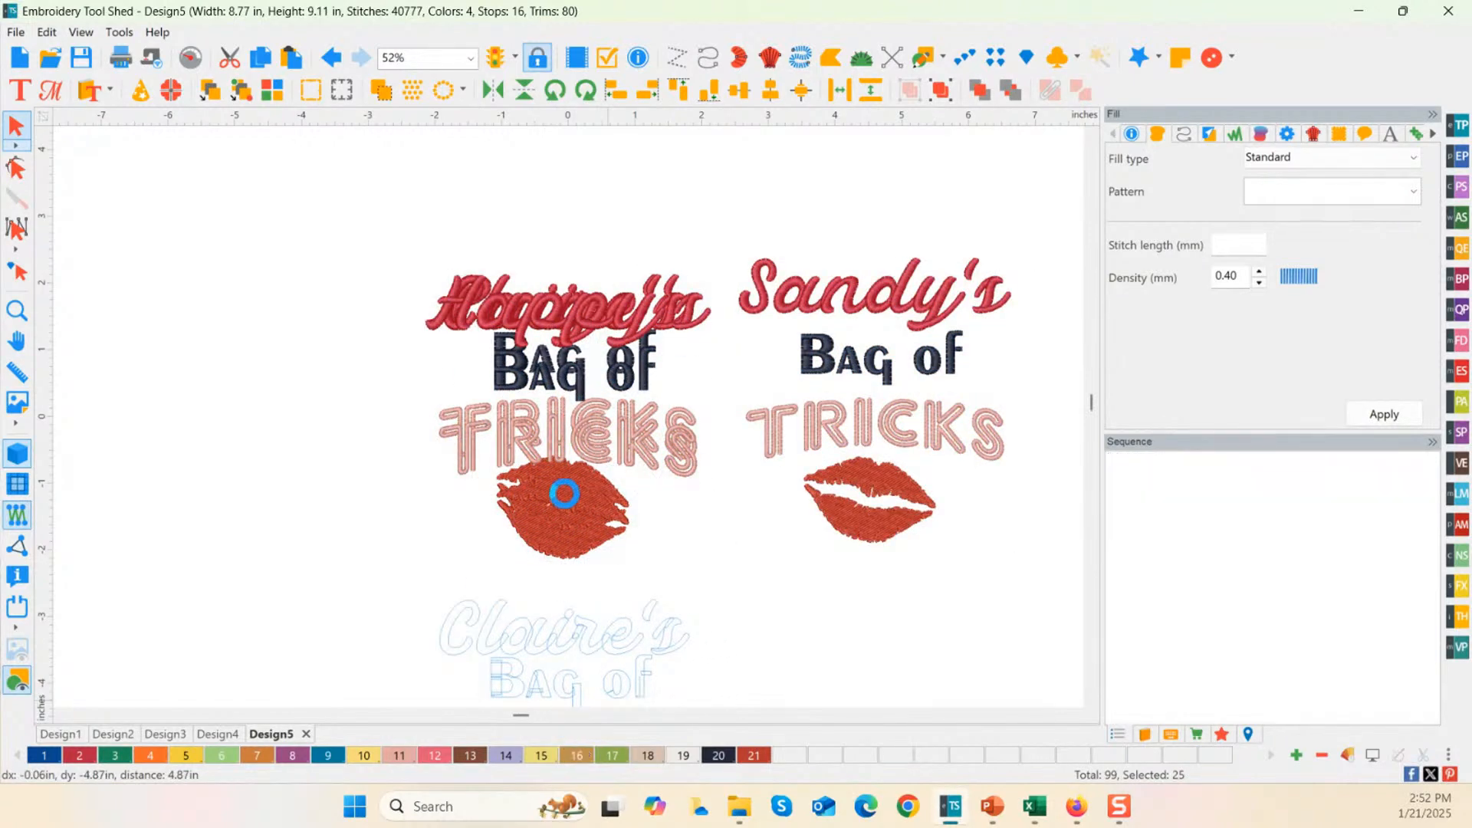
click(569, 391)
drag(571, 397, 926, 675)
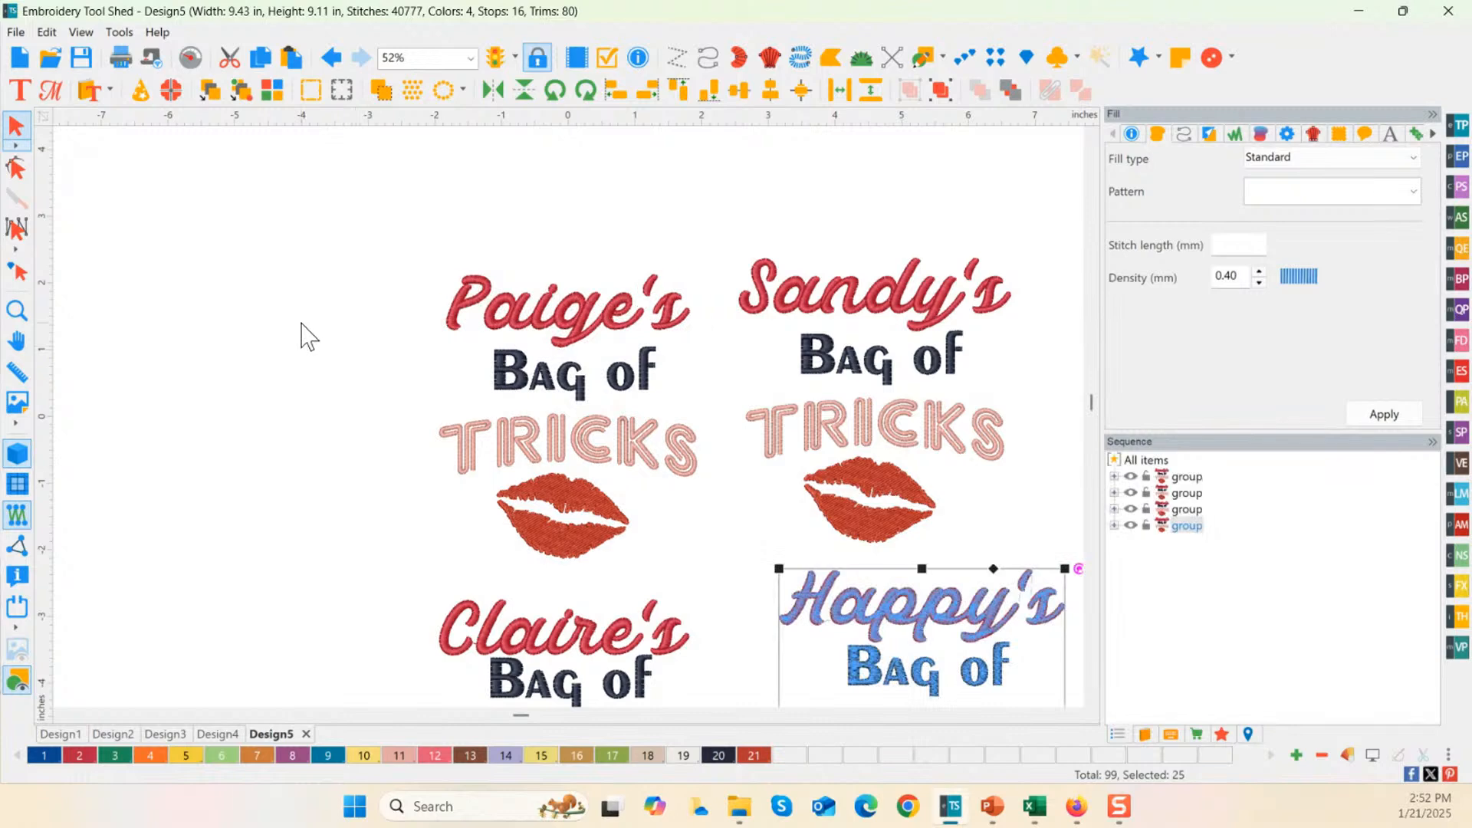
Step: Arrange the four name designs into two evenly spaced rows of two, with clear gaps between them
click(17, 310)
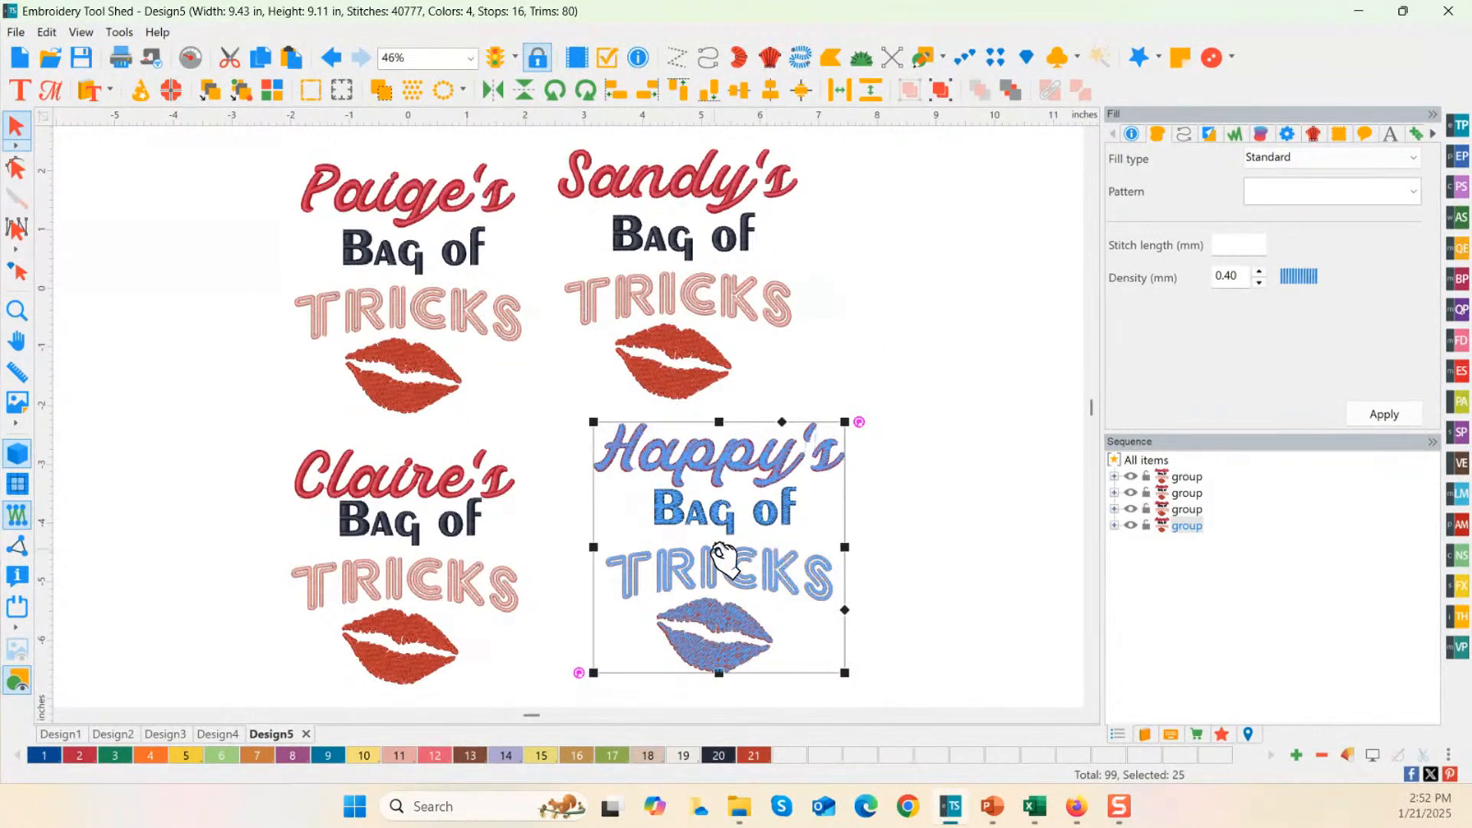
drag(720, 555, 683, 580)
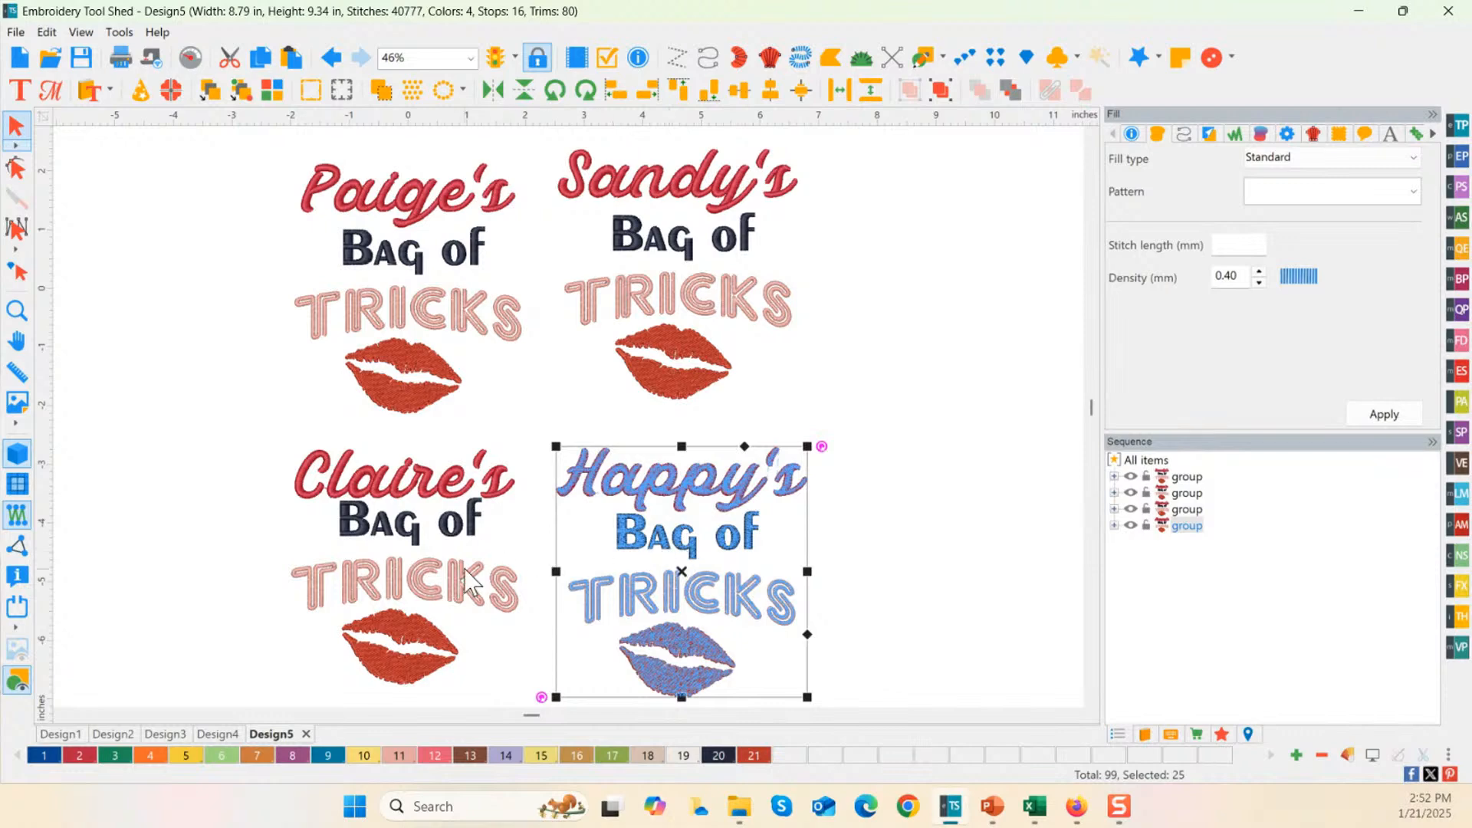
click(464, 521)
click(440, 325)
click(604, 310)
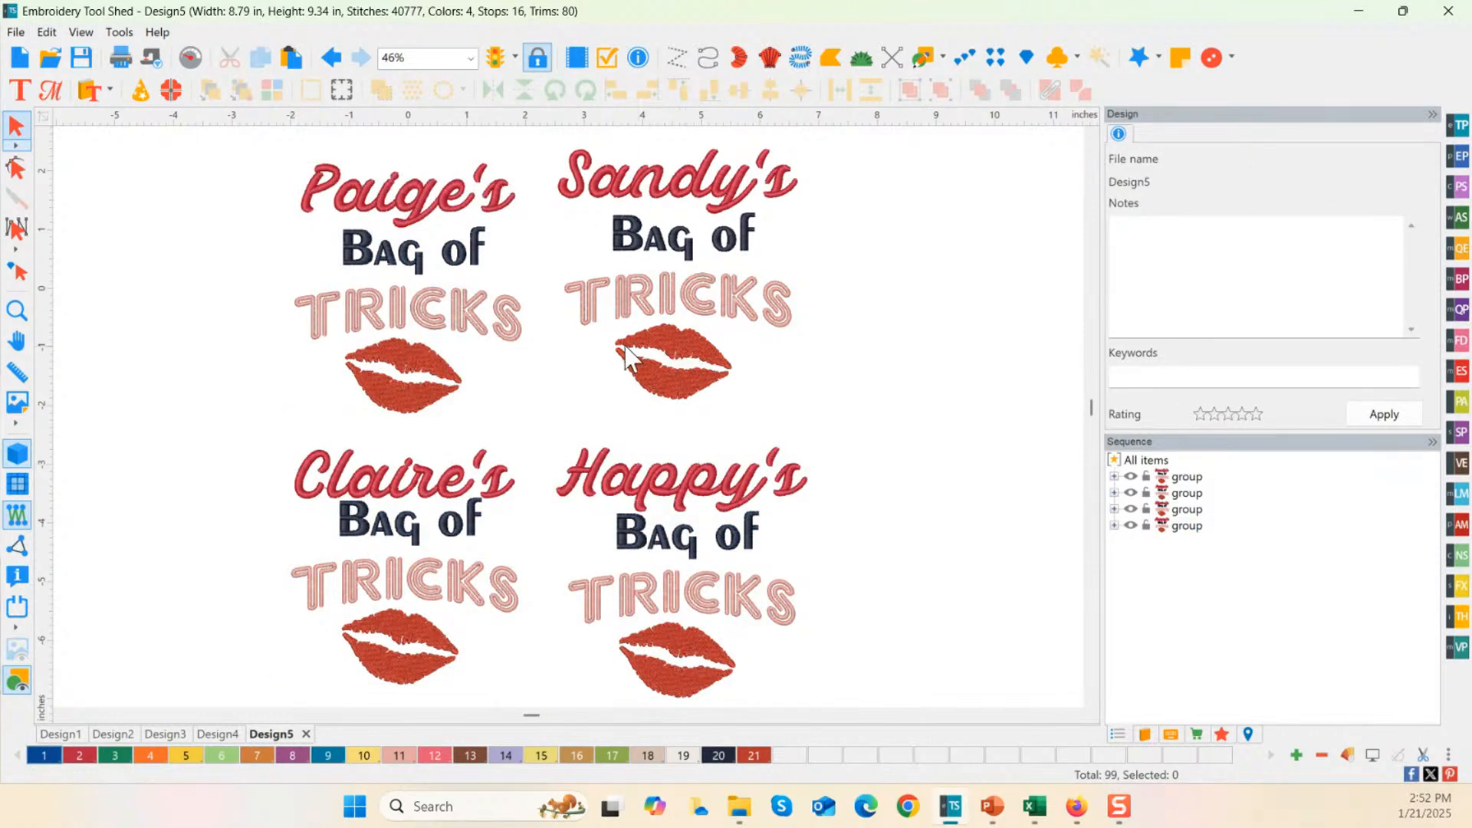
click(476, 326)
drag(476, 325, 454, 282)
drag(663, 292, 672, 289)
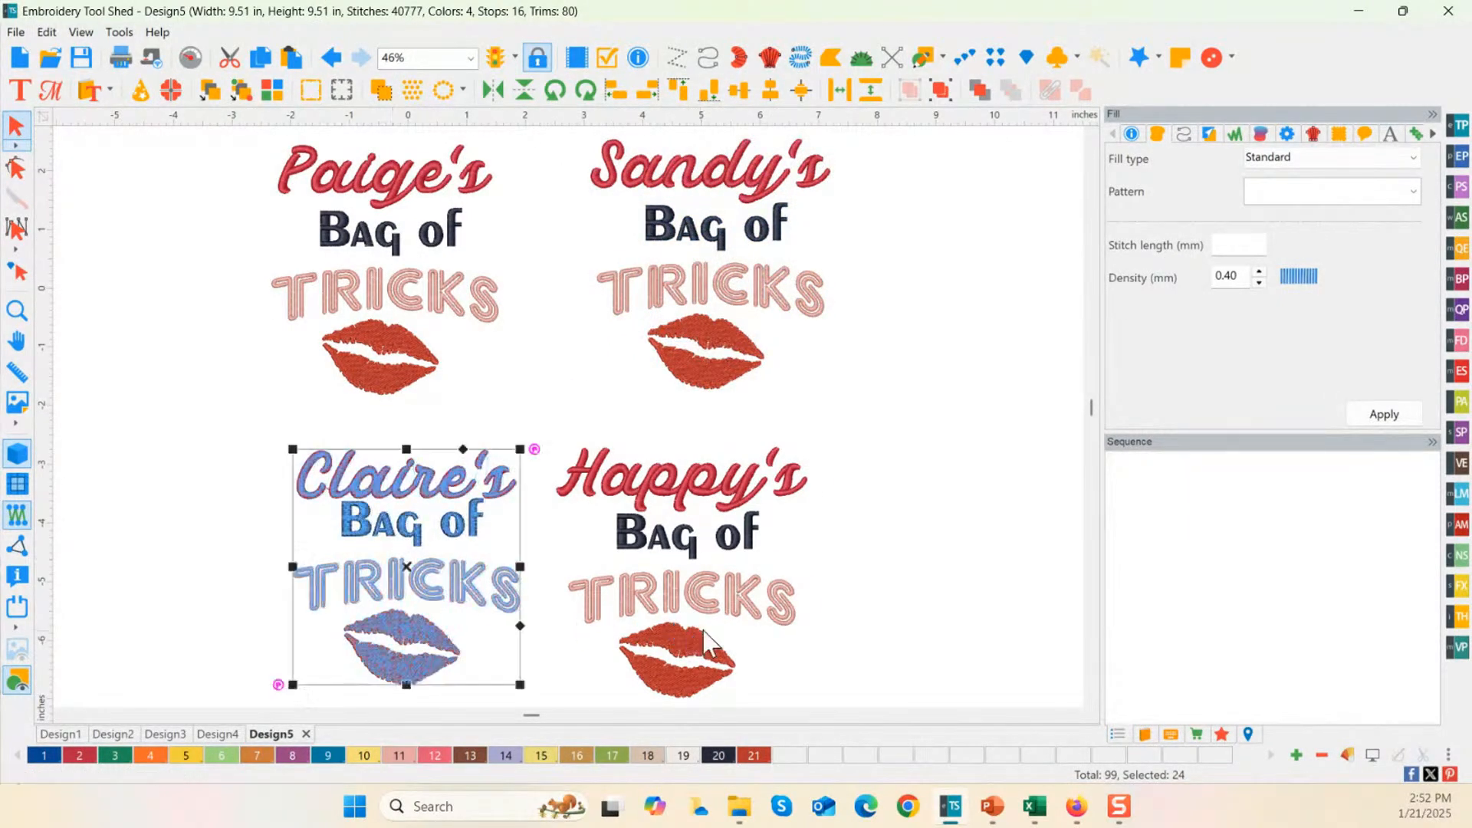
drag(684, 631, 712, 627)
click(904, 484)
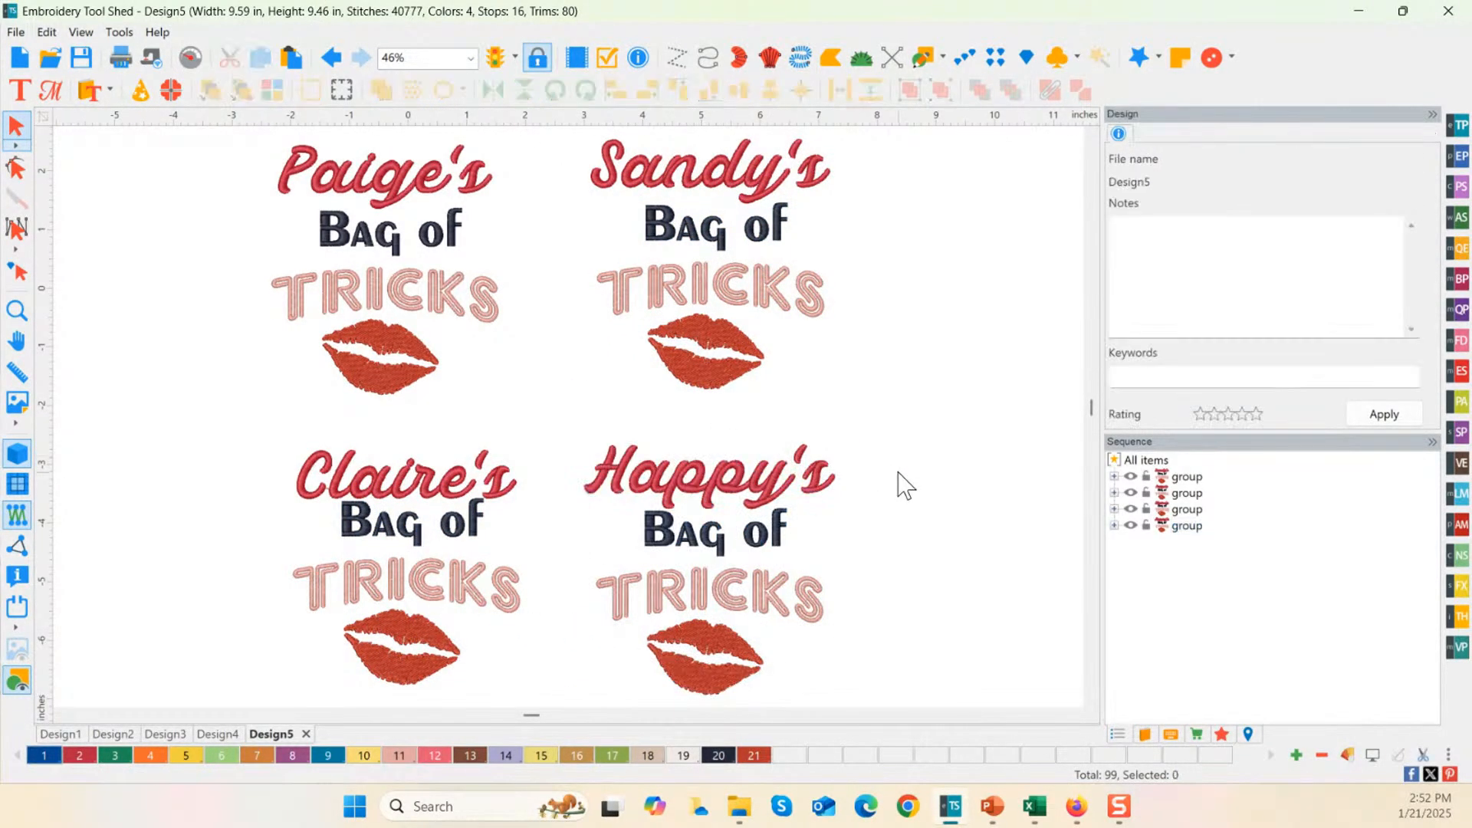
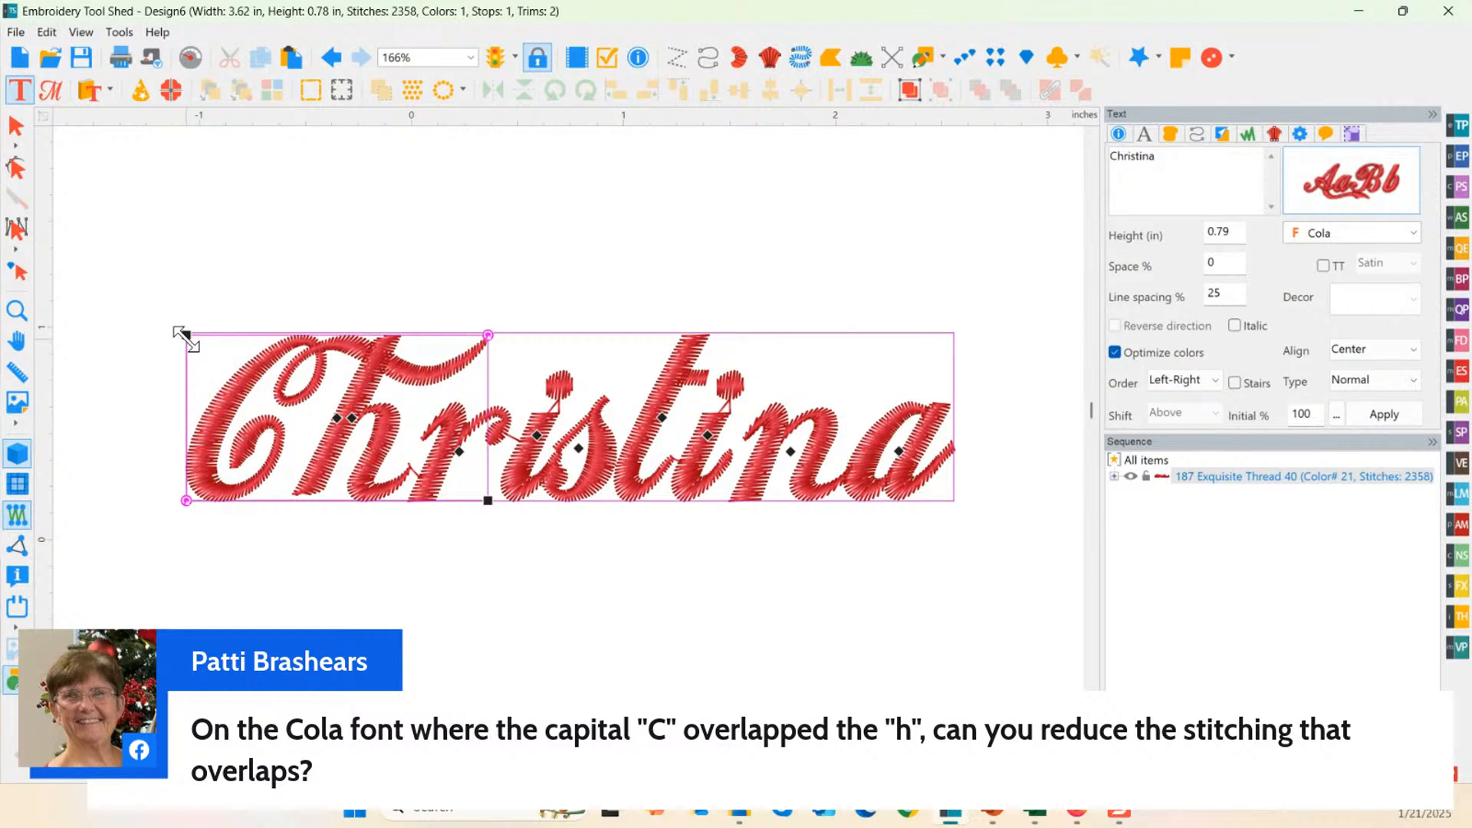
Step: Try enlarging the capital C of the Cola lettering and moving it up and over so its swash clears the h
drag(182, 335, 125, 274)
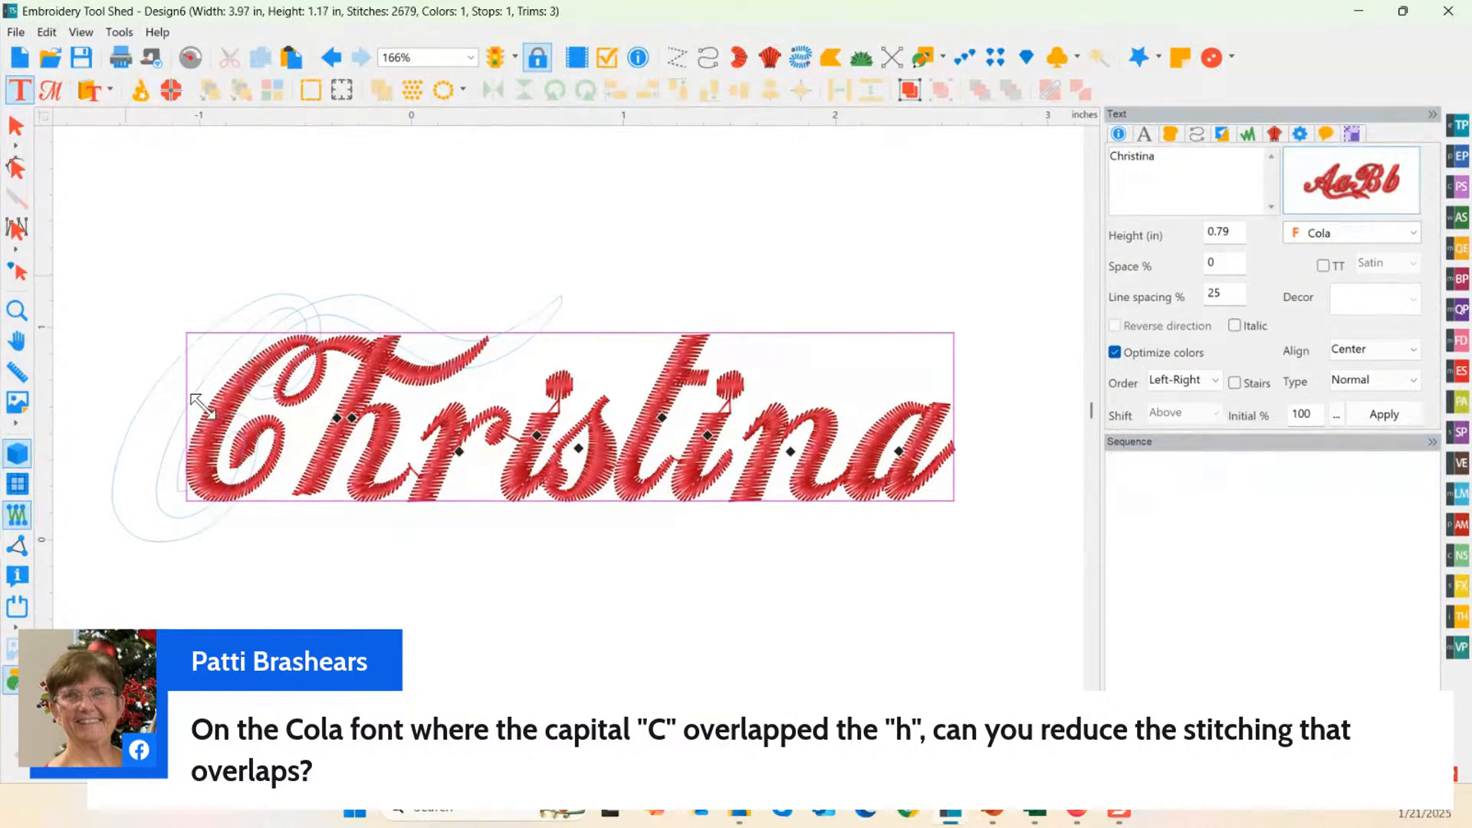
click(209, 445)
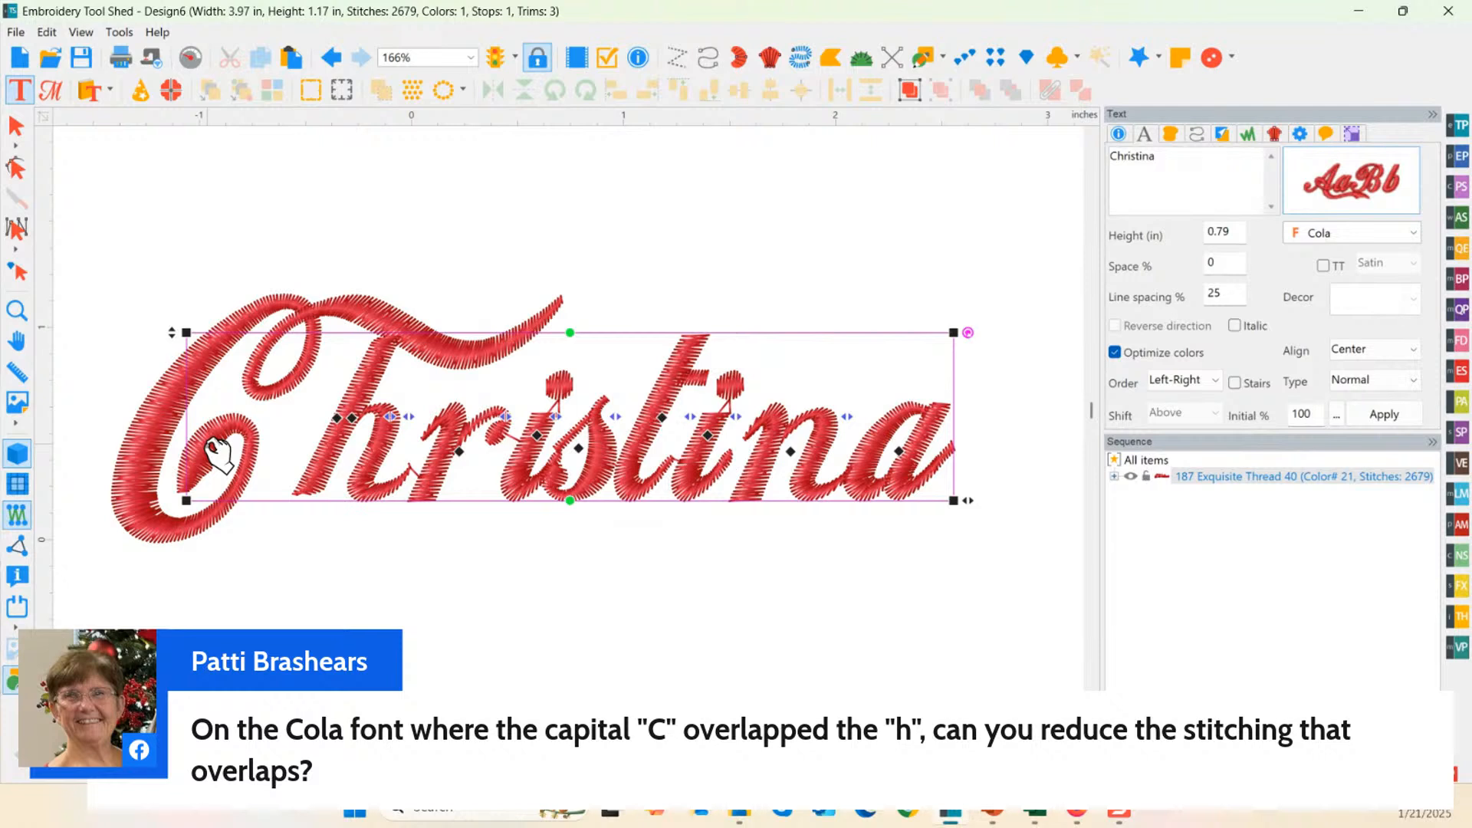
mouse_move(217, 452)
mouse_down()
mouse_move(237, 427)
mouse_move(213, 461)
mouse_up()
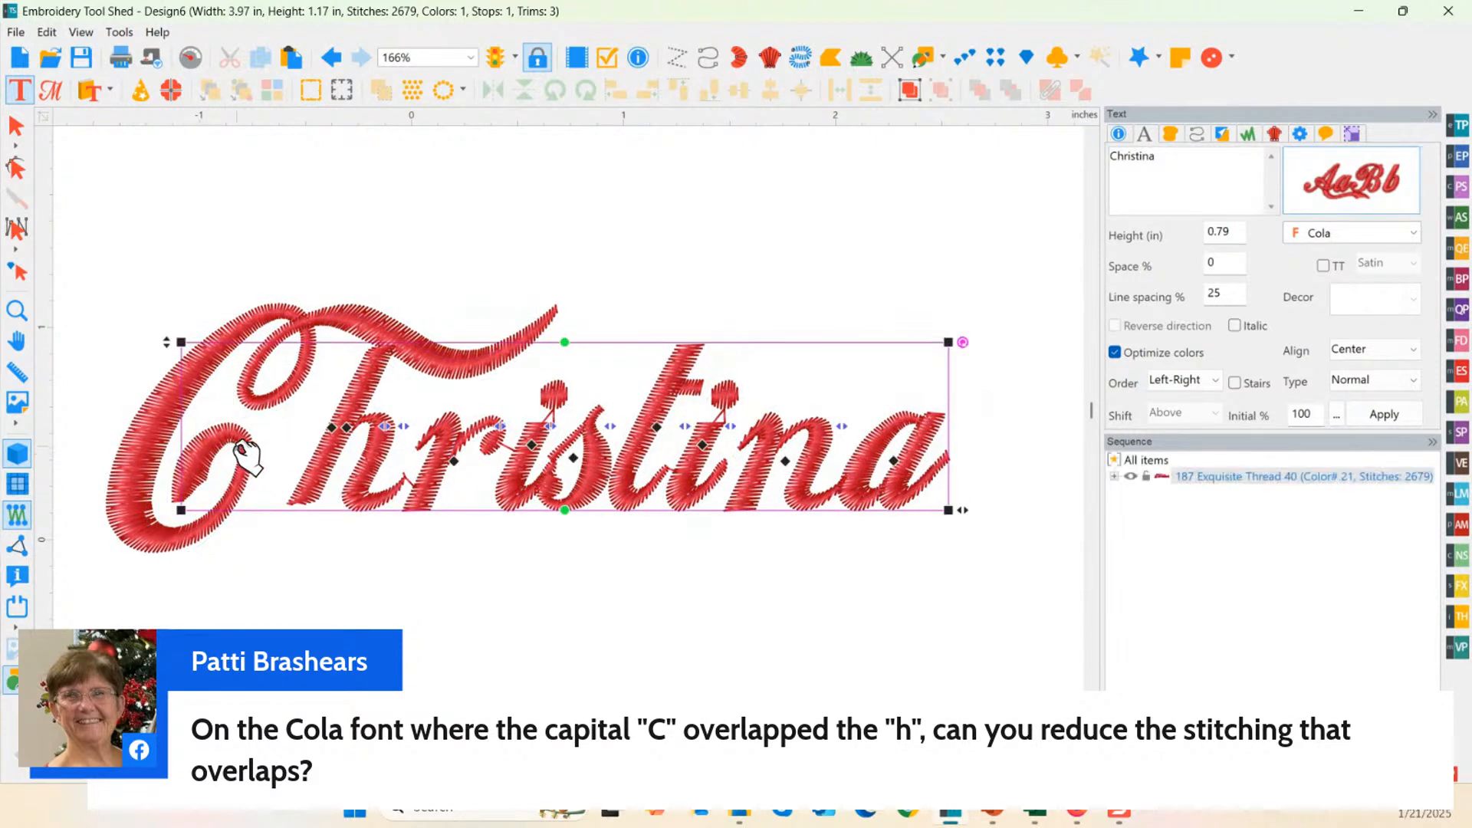
click(335, 431)
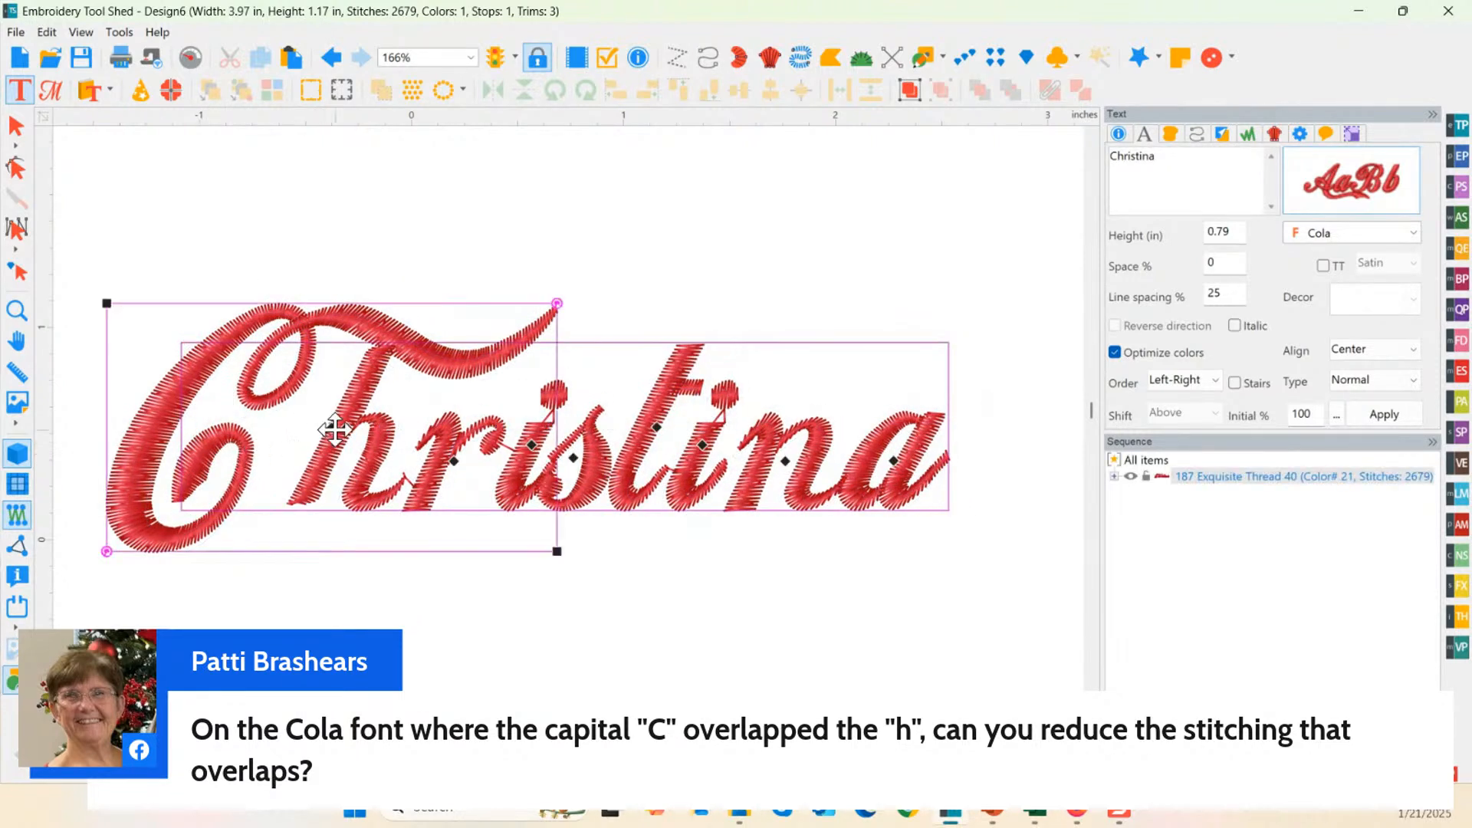
click(230, 450)
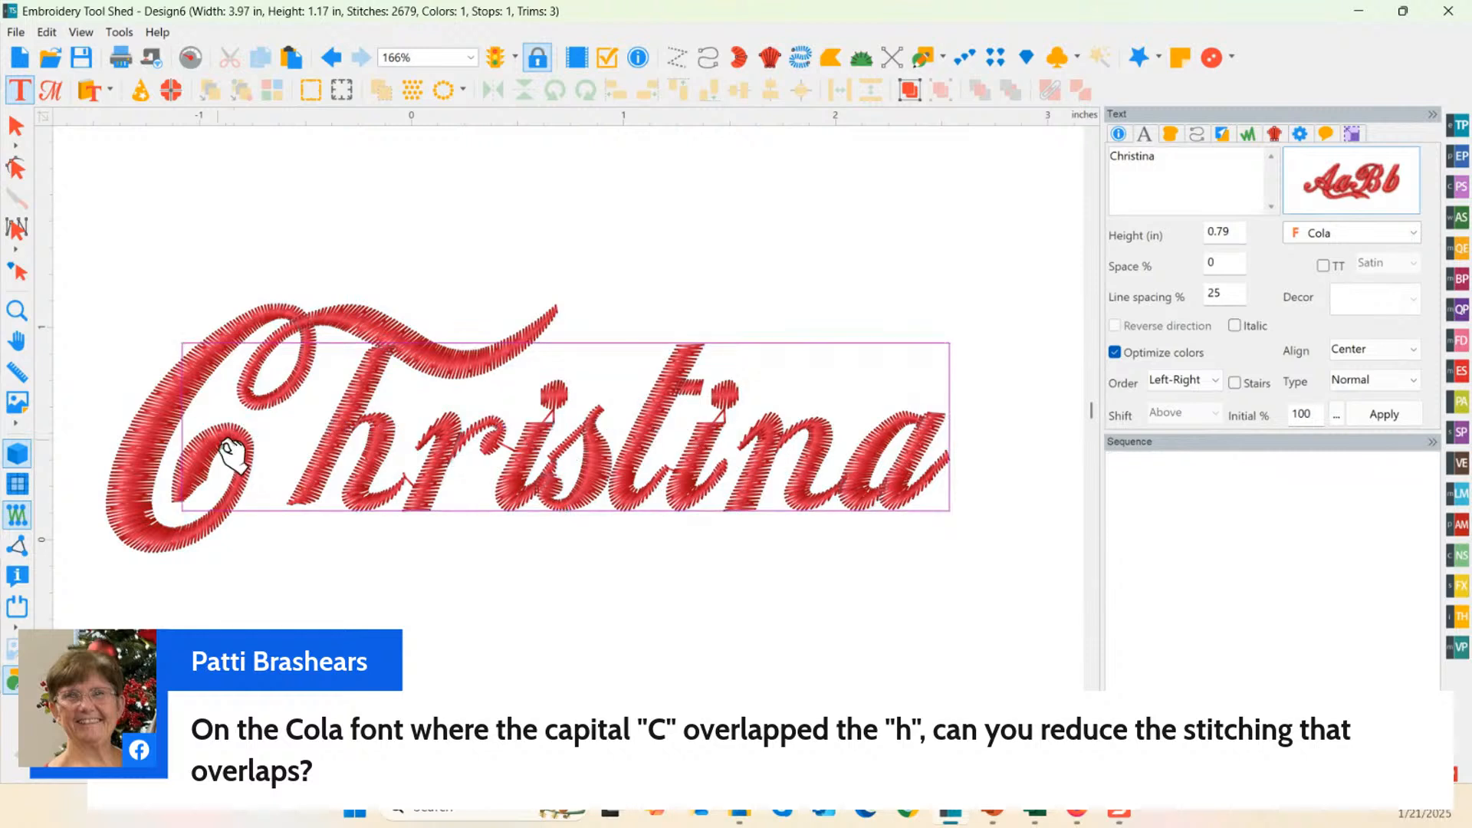
click(330, 430)
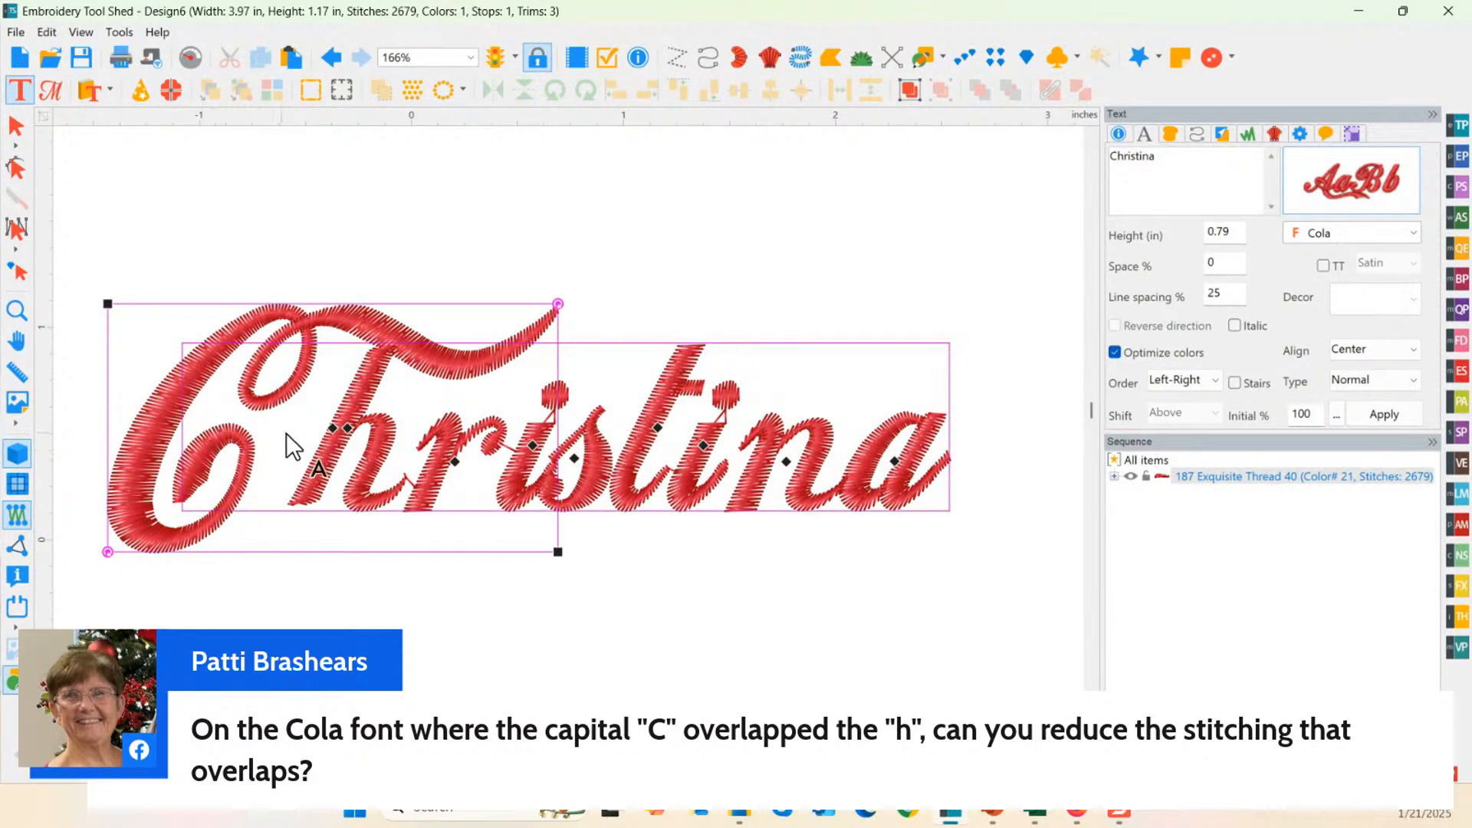
drag(331, 423, 389, 376)
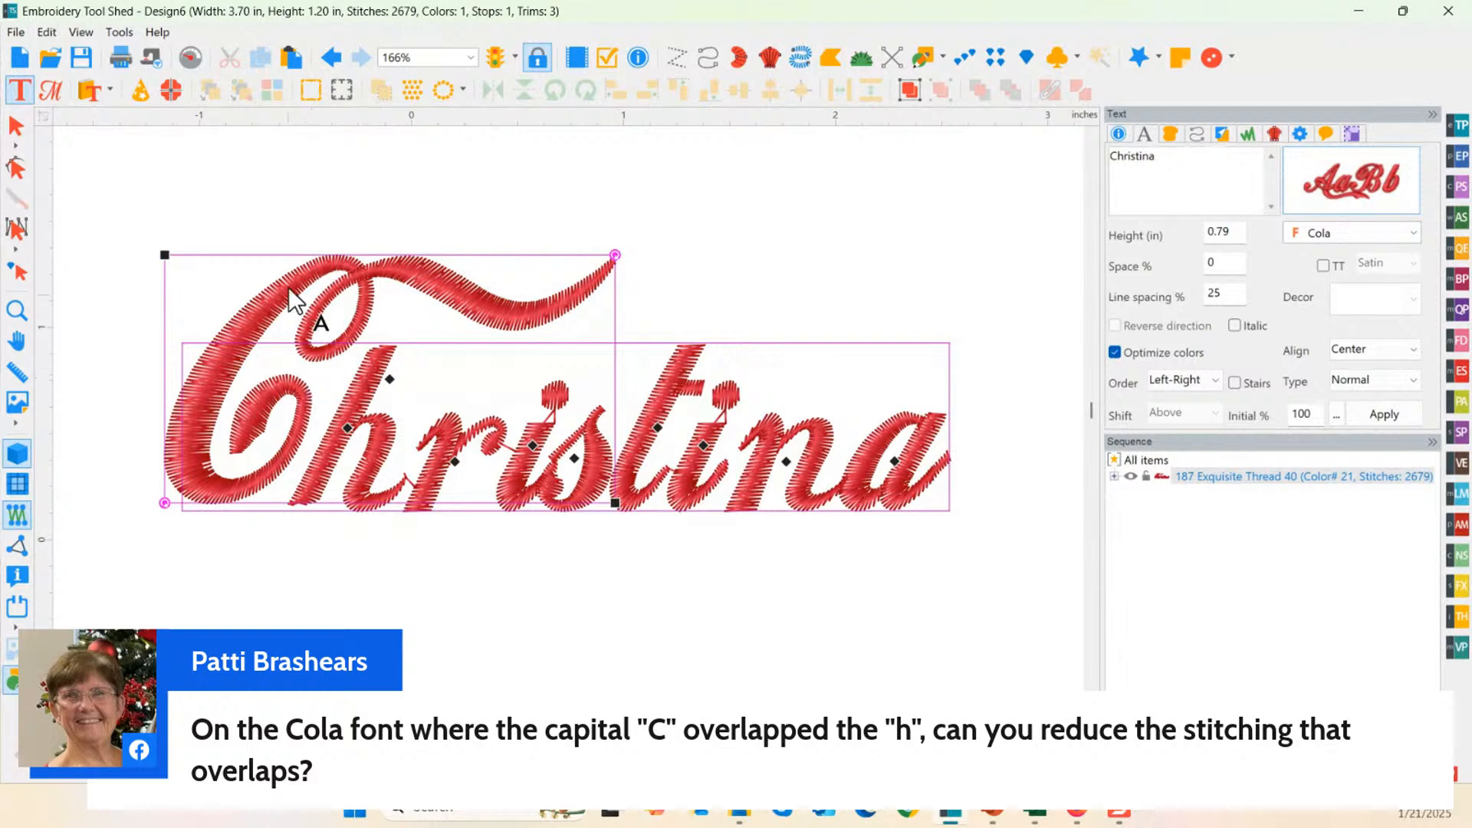
Step: Reset the Cola text to undo the resizing and repositioning of its capital C
click(313, 337)
right_click(322, 319)
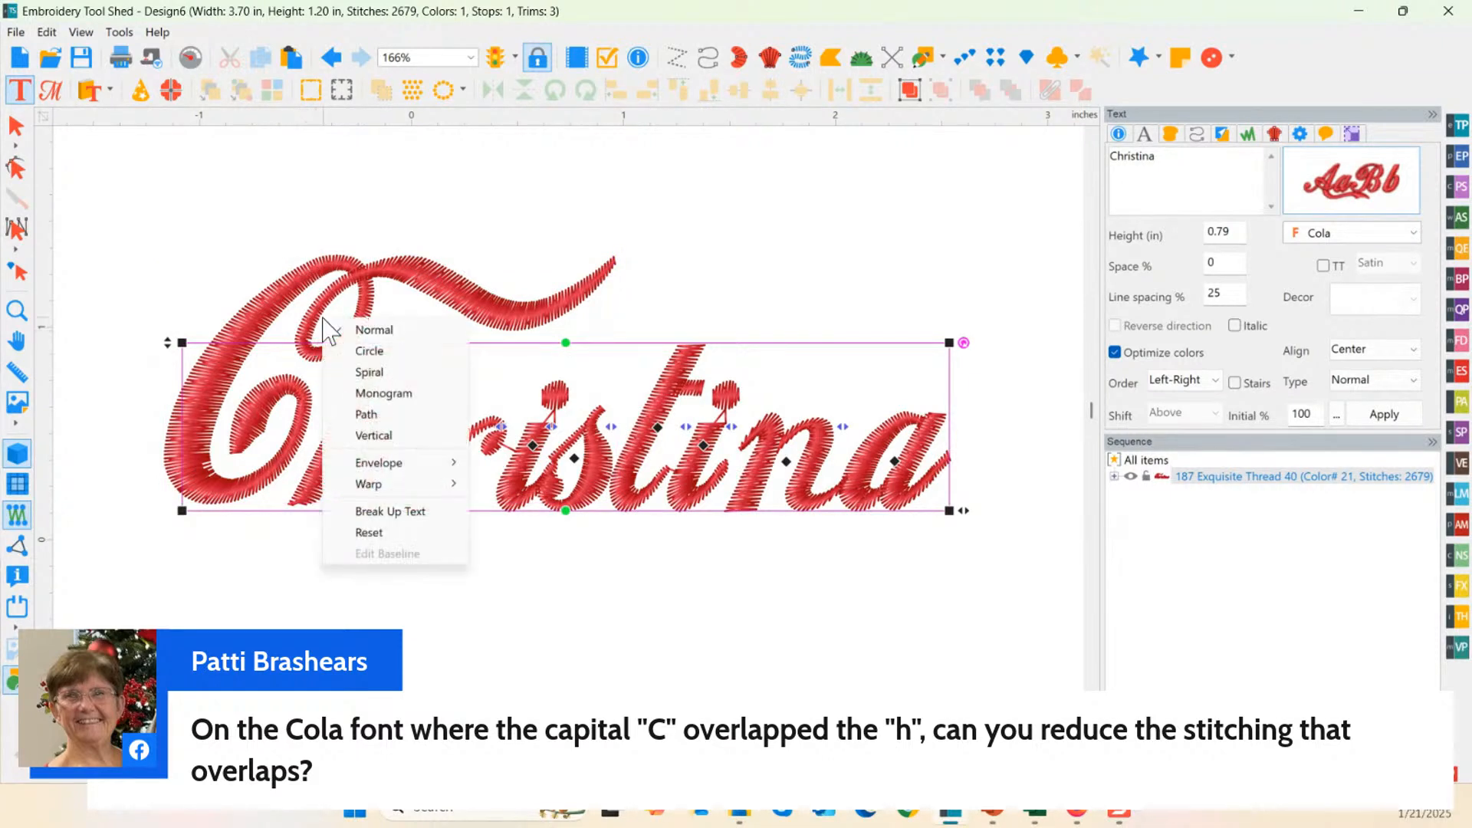
mouse_move(399, 486)
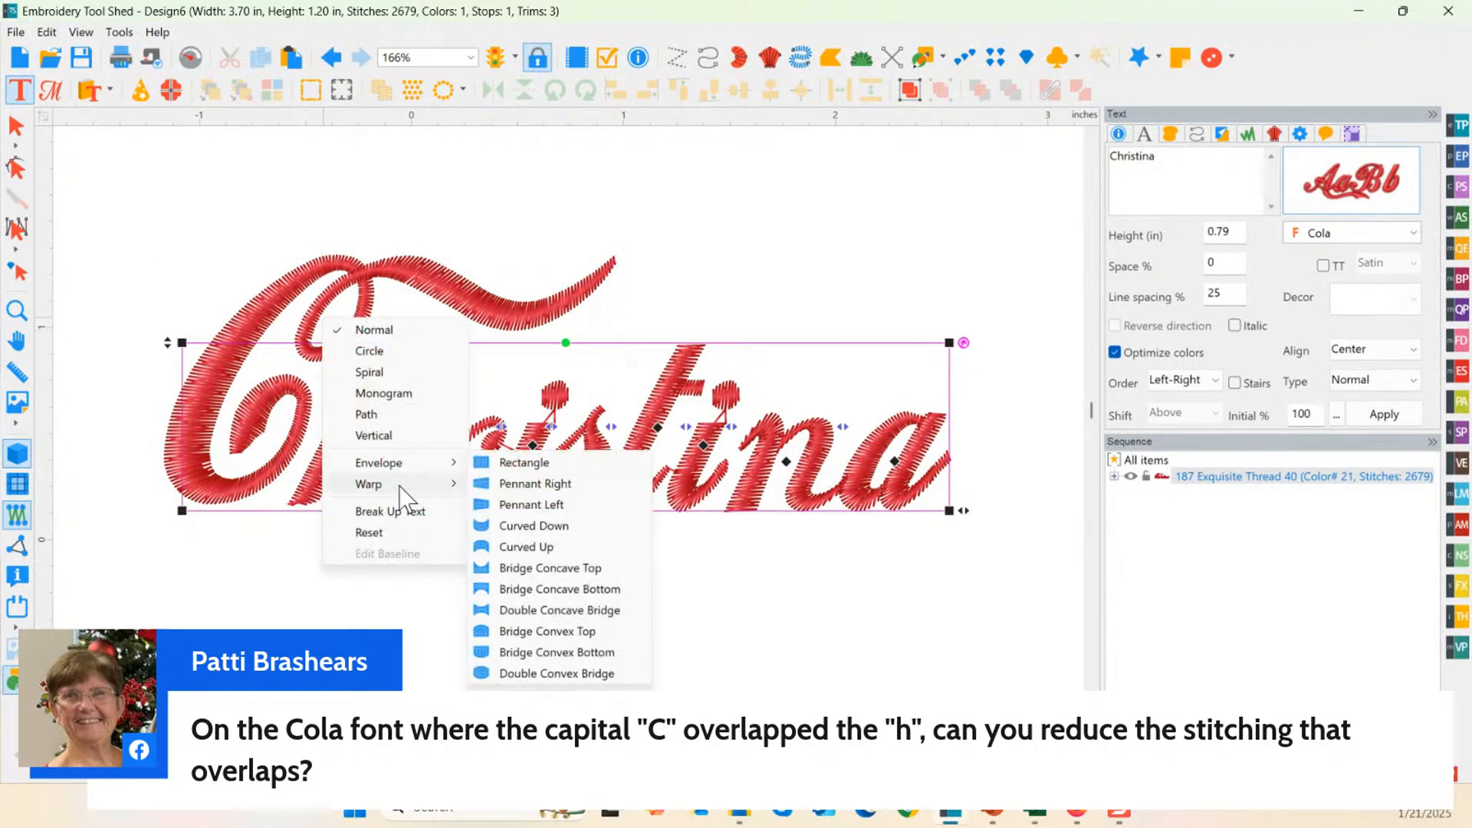
click(386, 532)
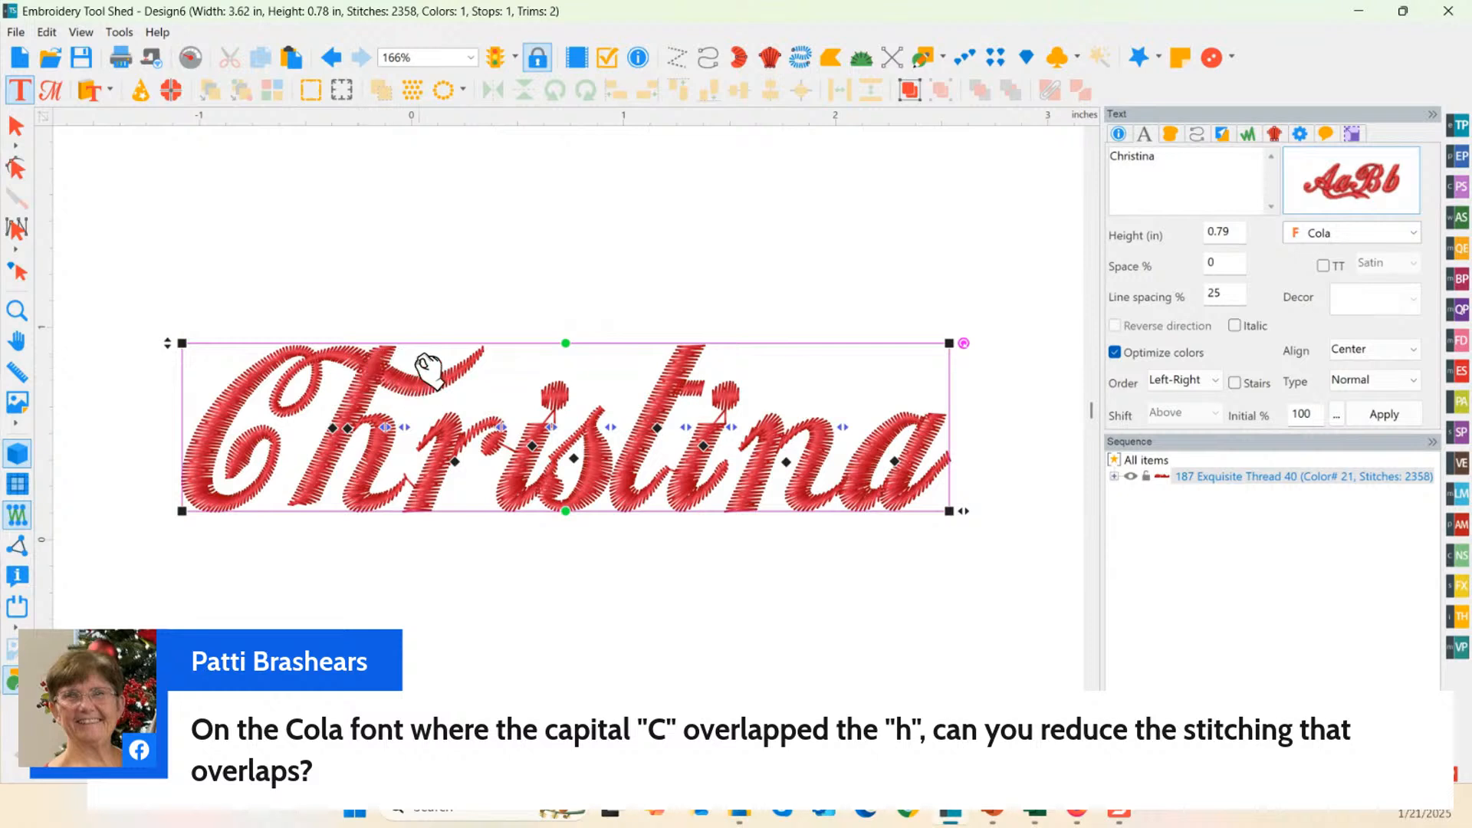
Step: Break up the Cola text into separate letters and select the capital C where it overlaps the h
right_click(381, 381)
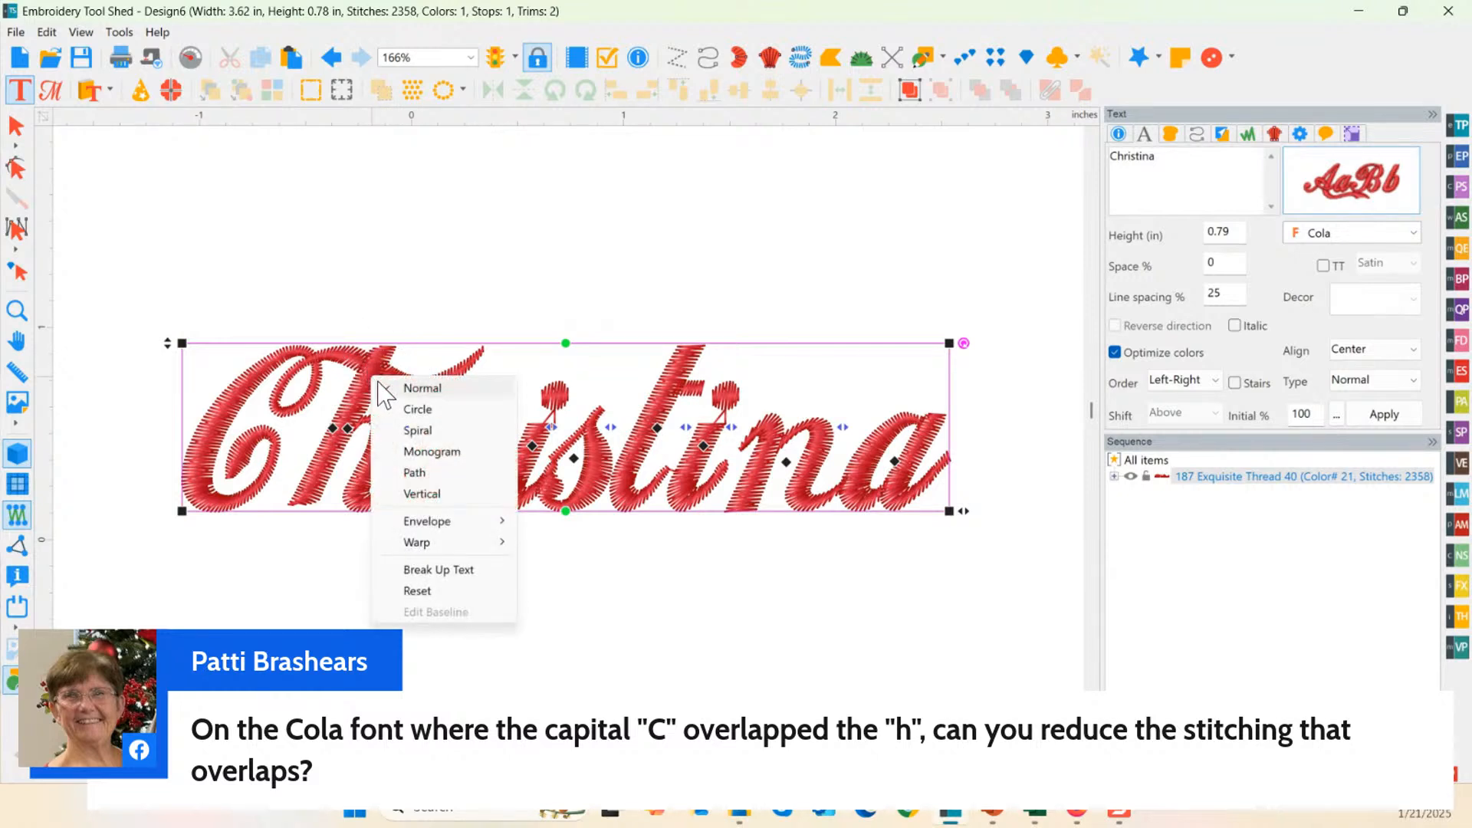
click(445, 570)
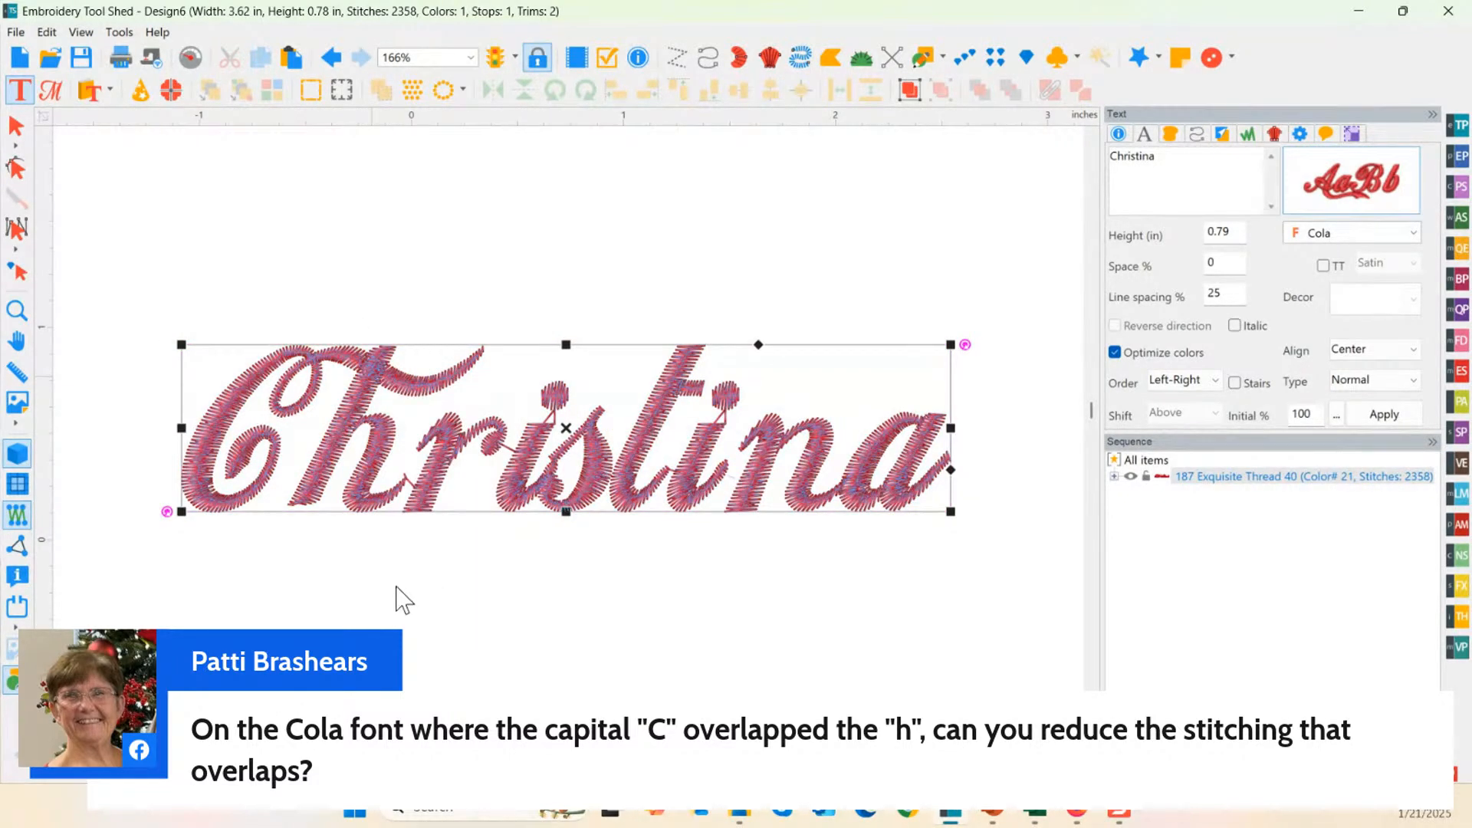
click(379, 372)
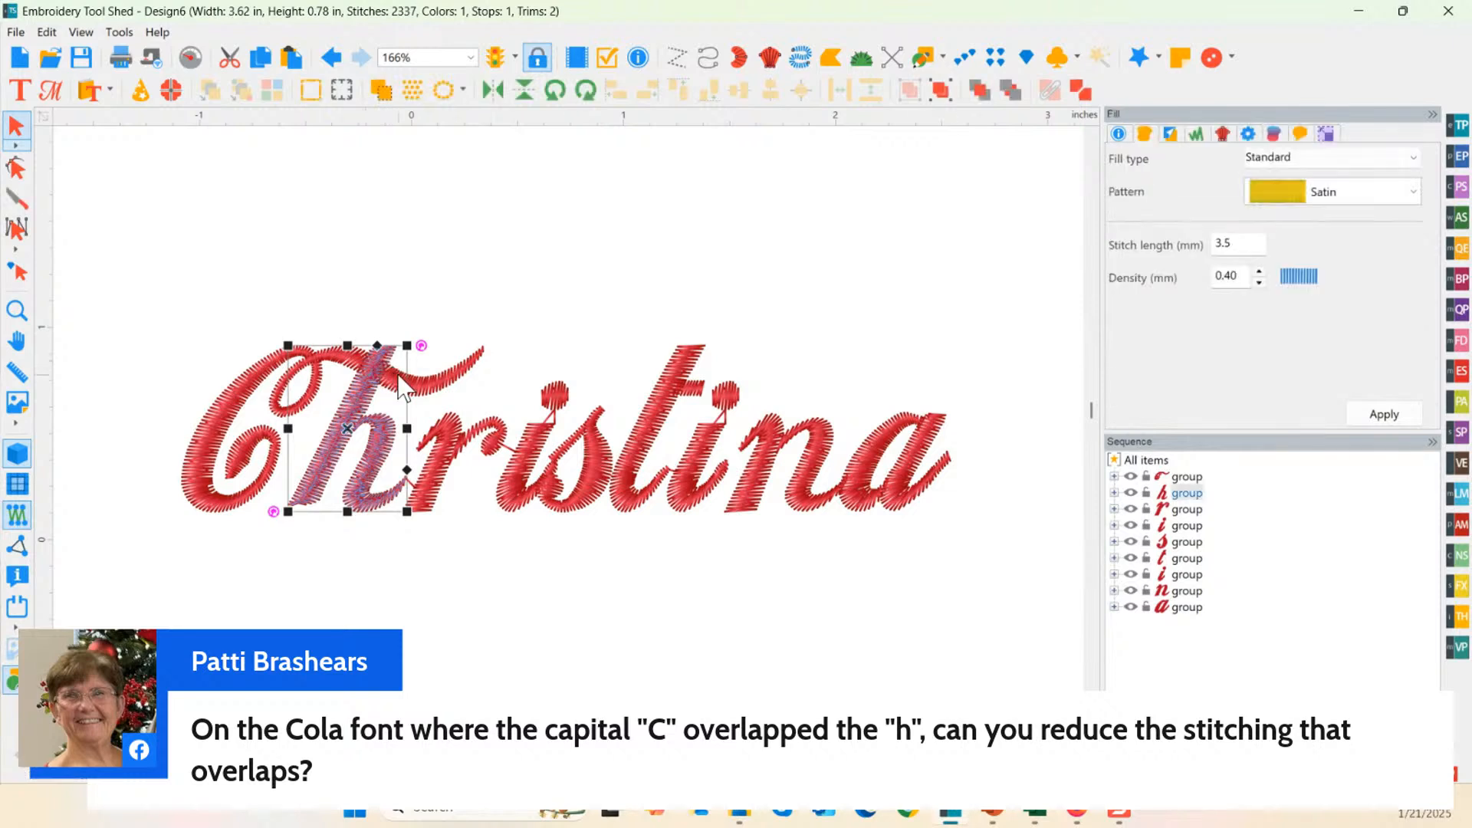
click(390, 376)
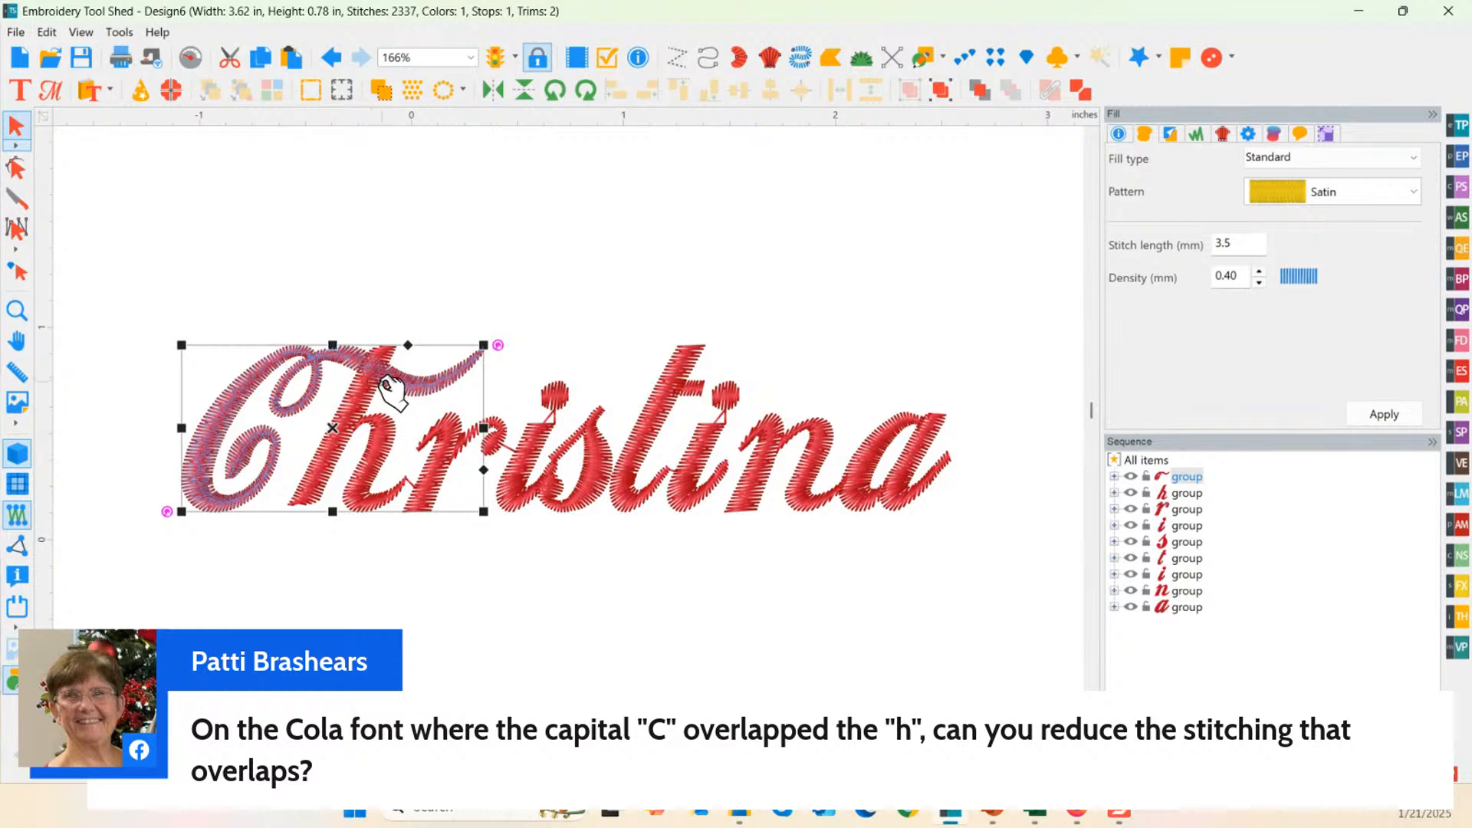
Step: Examine the capital C's outline nodes where its swash crosses the h
click(364, 336)
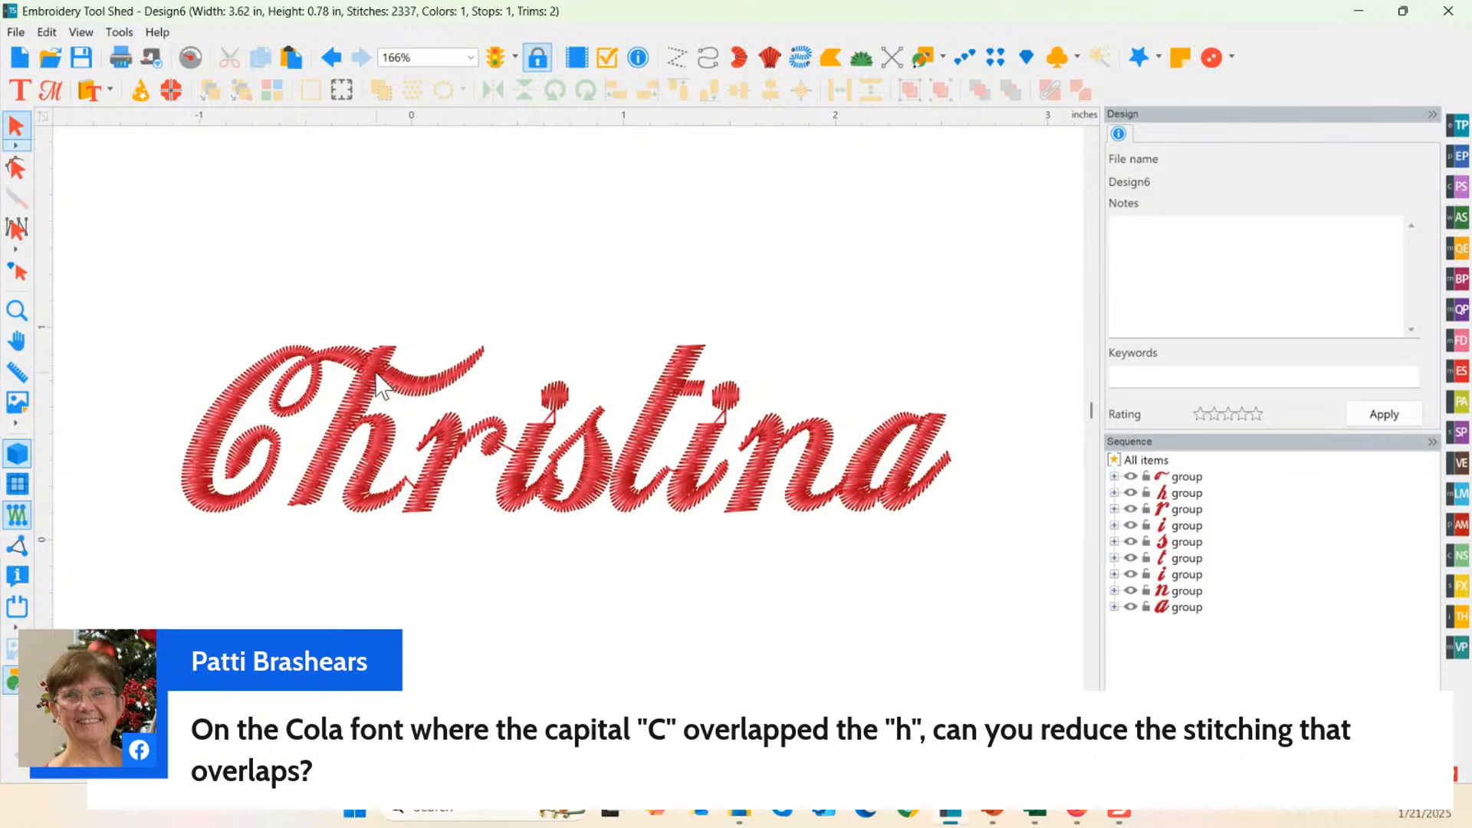
click(381, 378)
click(379, 372)
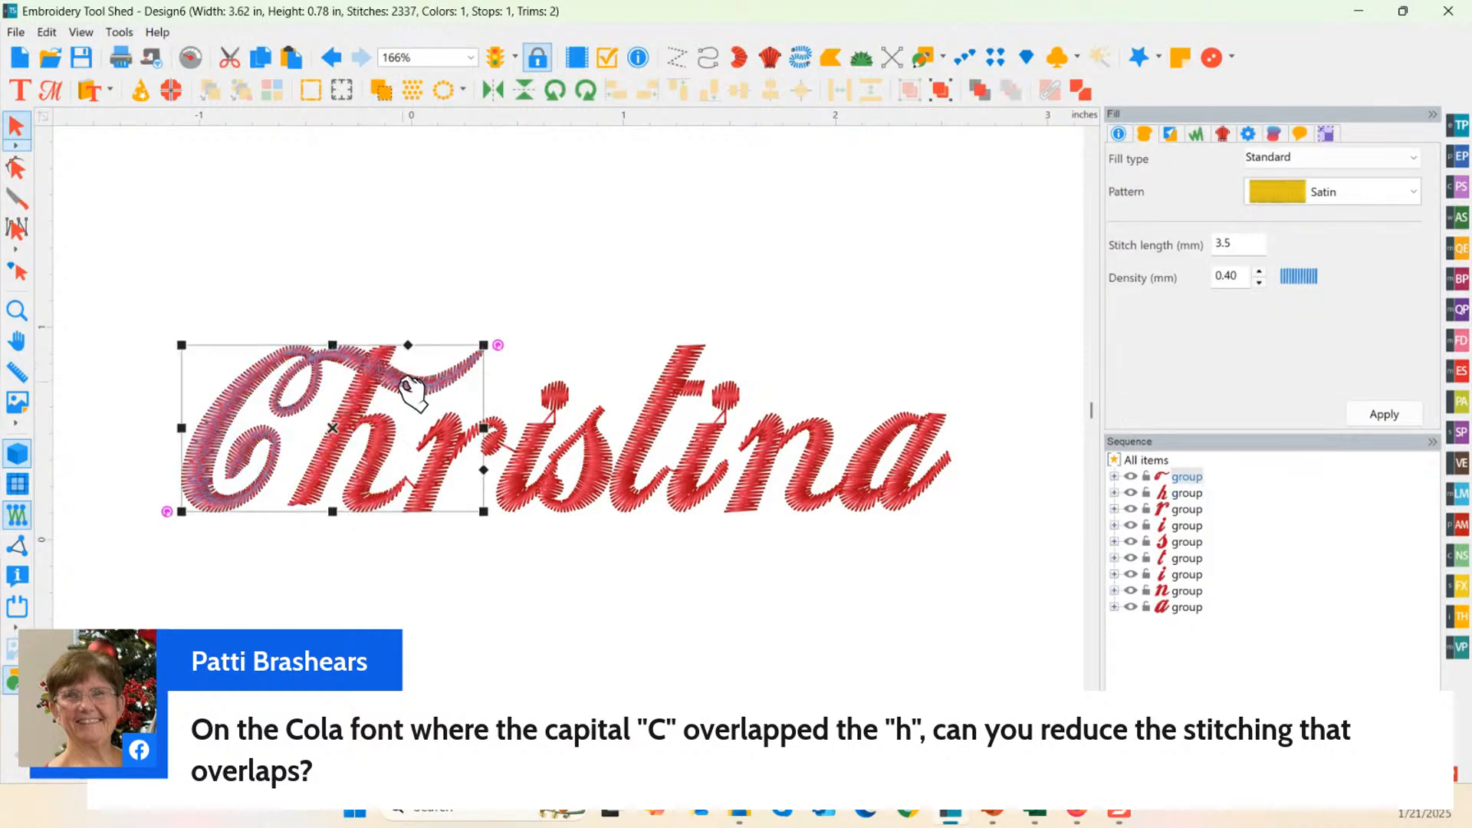
click(17, 171)
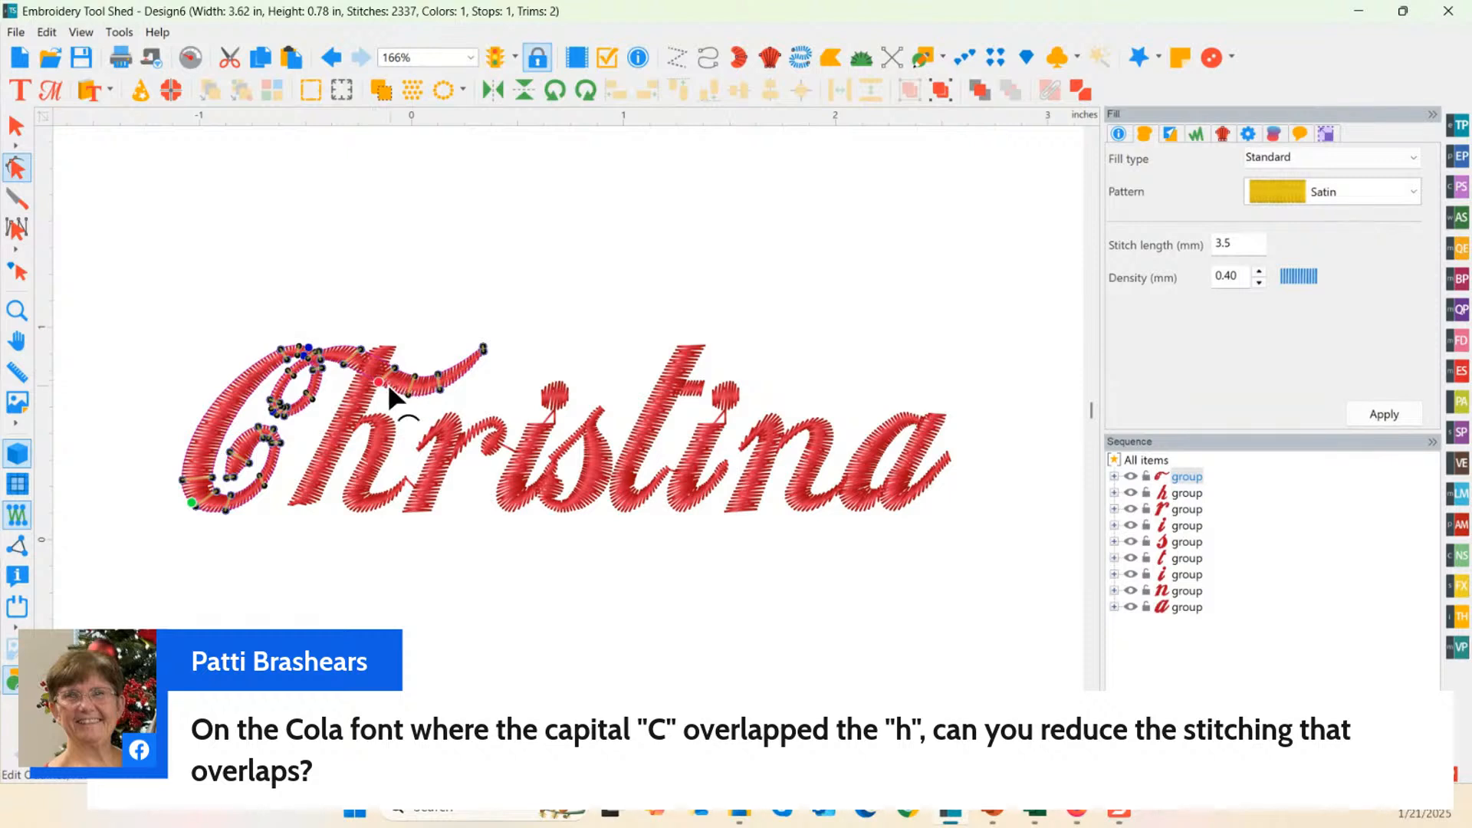
click(14, 127)
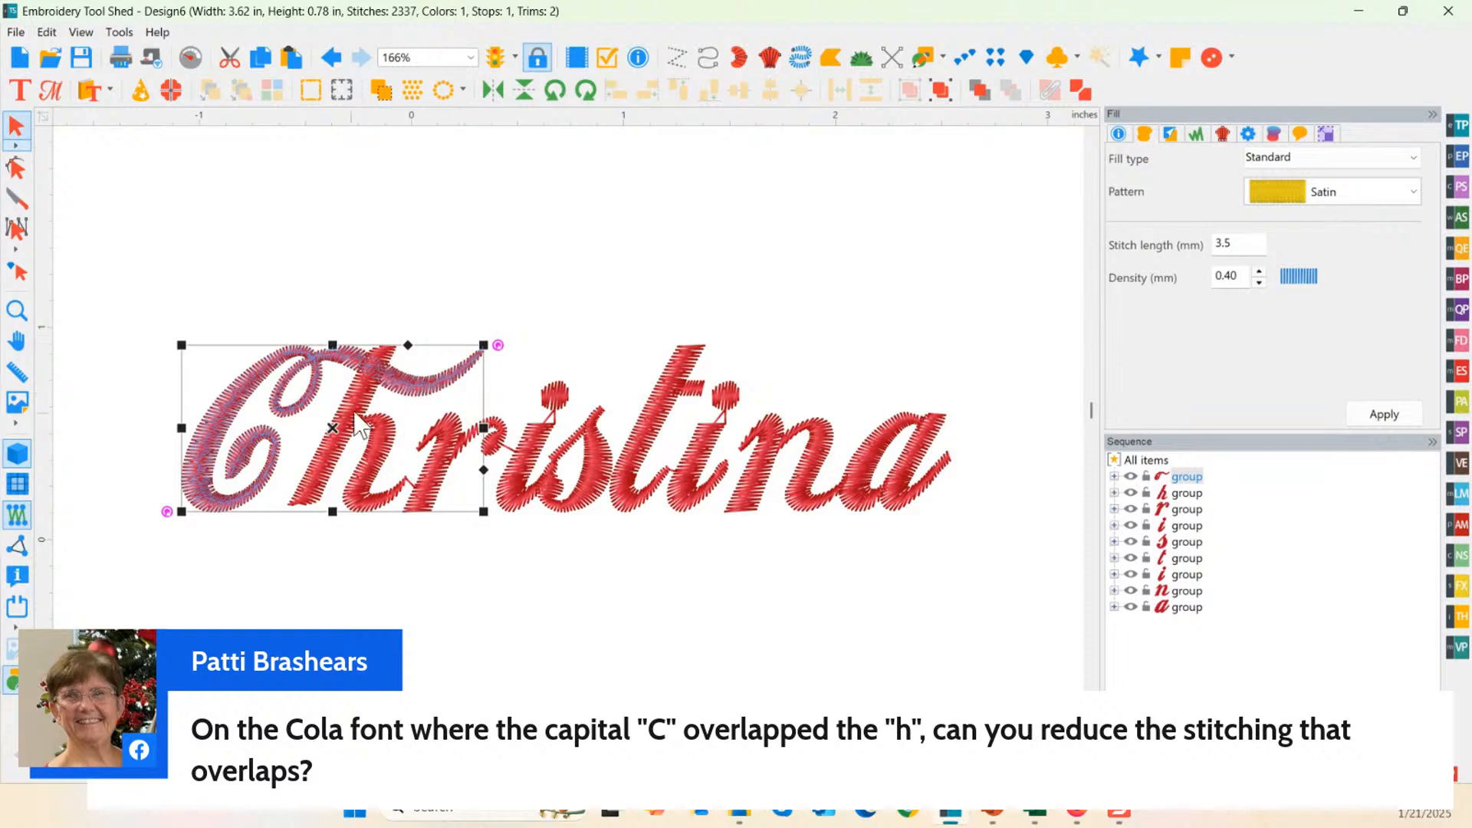
Step: Move the capital C up about 0.2 in so its swash clears the h, and stretch its lower edge down to the baseline
drag(264, 458, 256, 416)
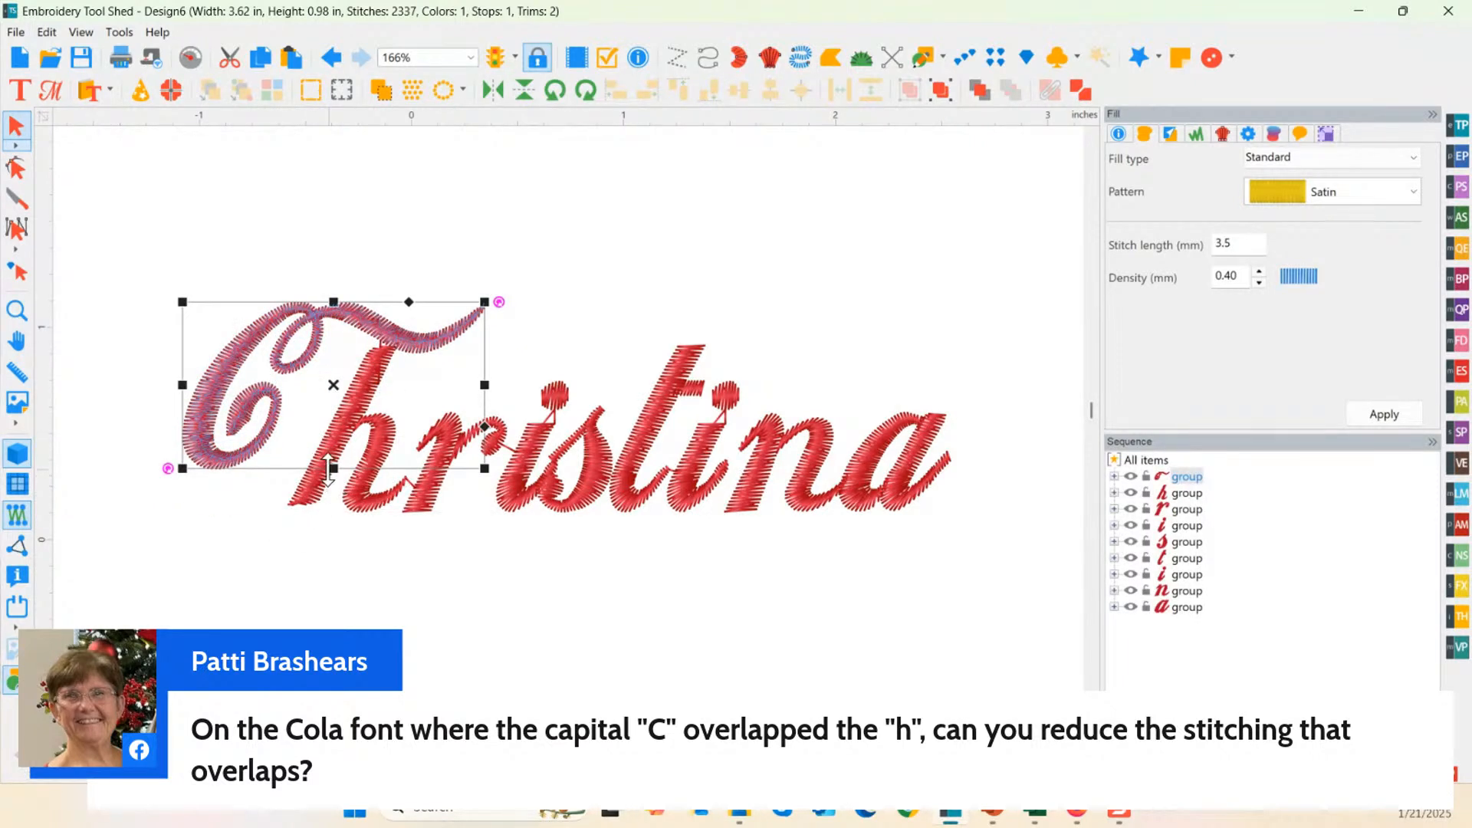
drag(333, 468, 317, 520)
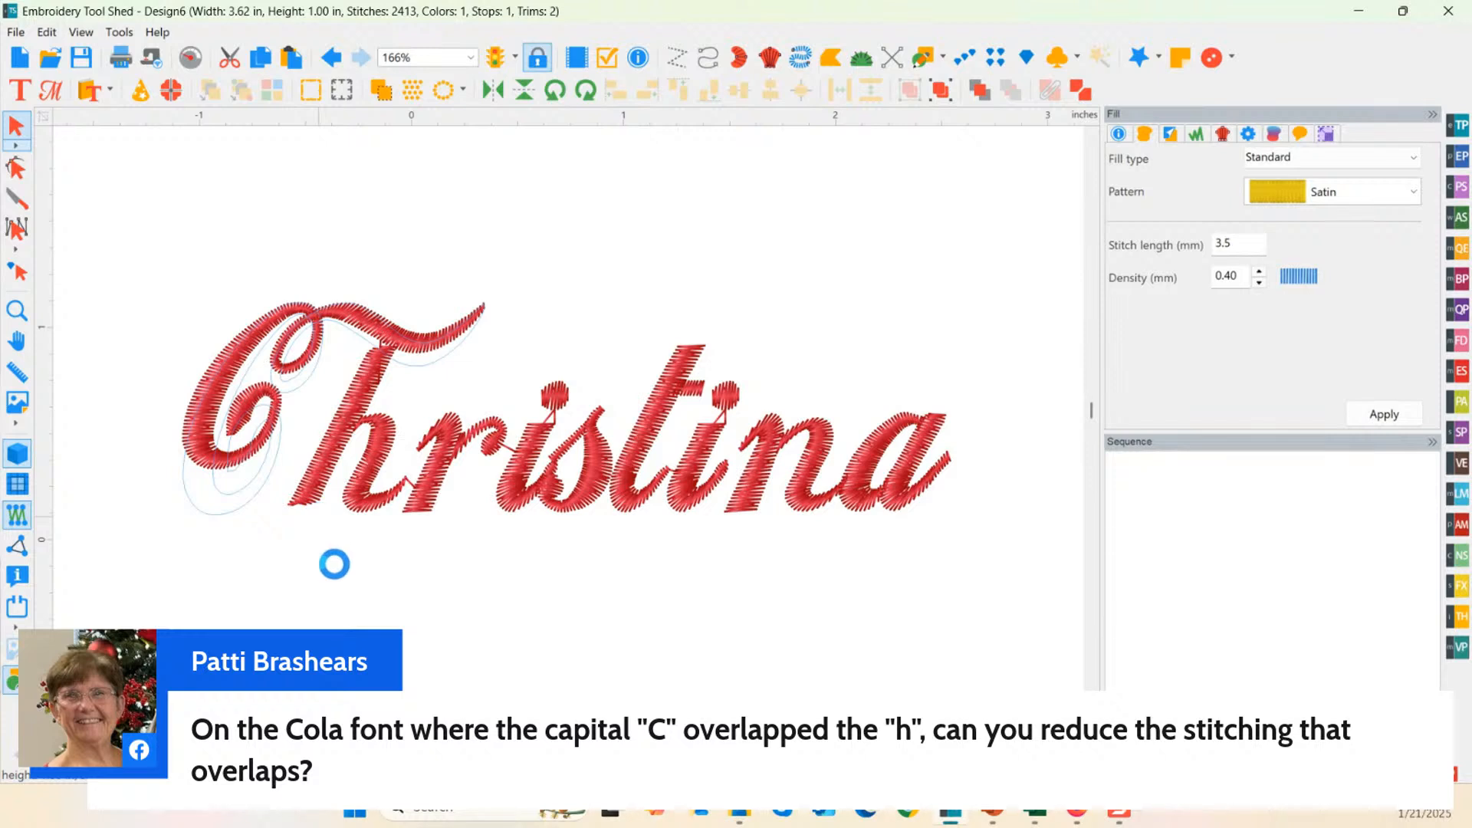
Step: Create a new design and add a sample first and last name as single-line text in the Cola font
click(238, 552)
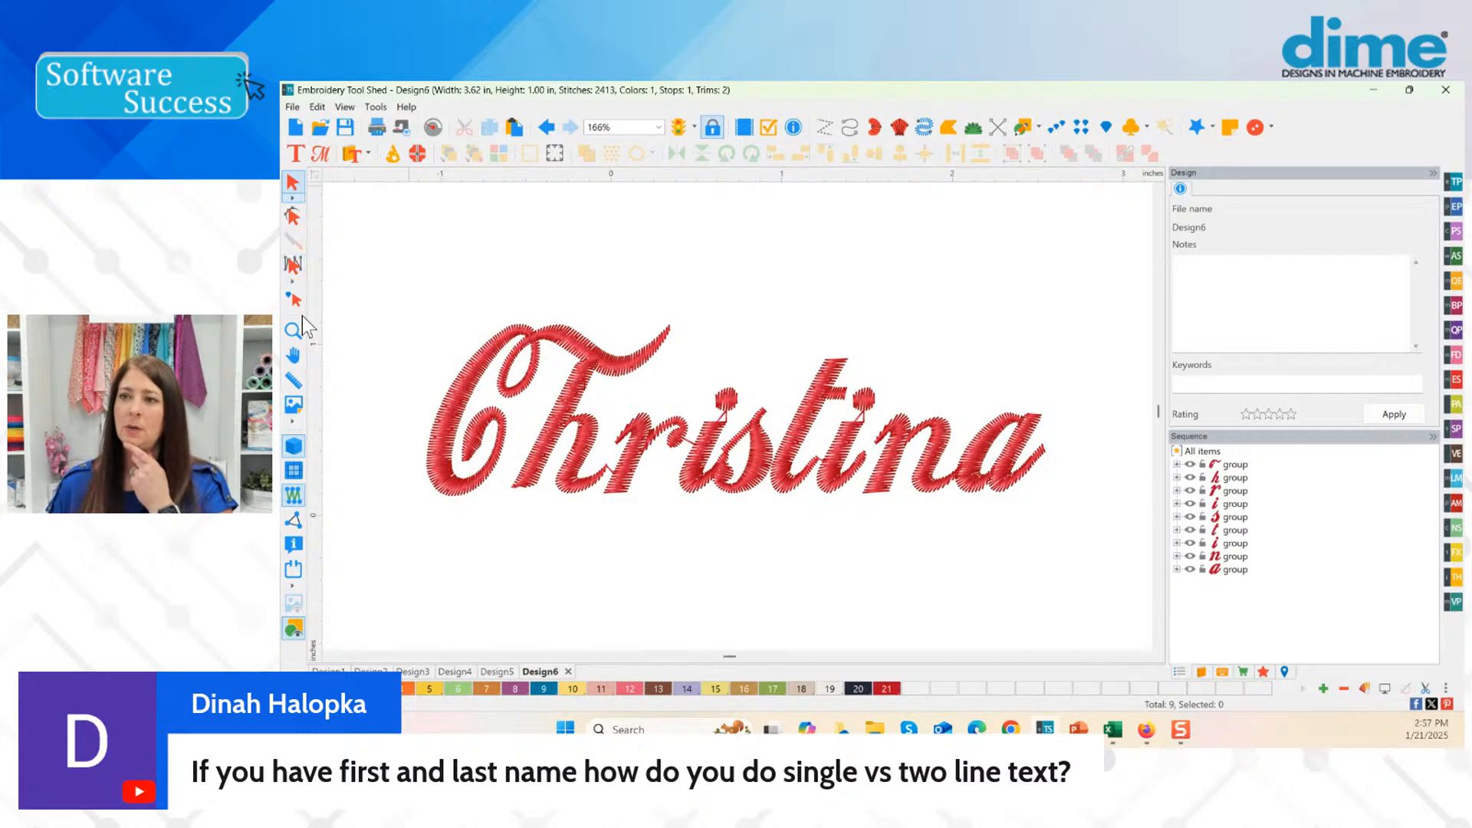
click(298, 126)
click(295, 153)
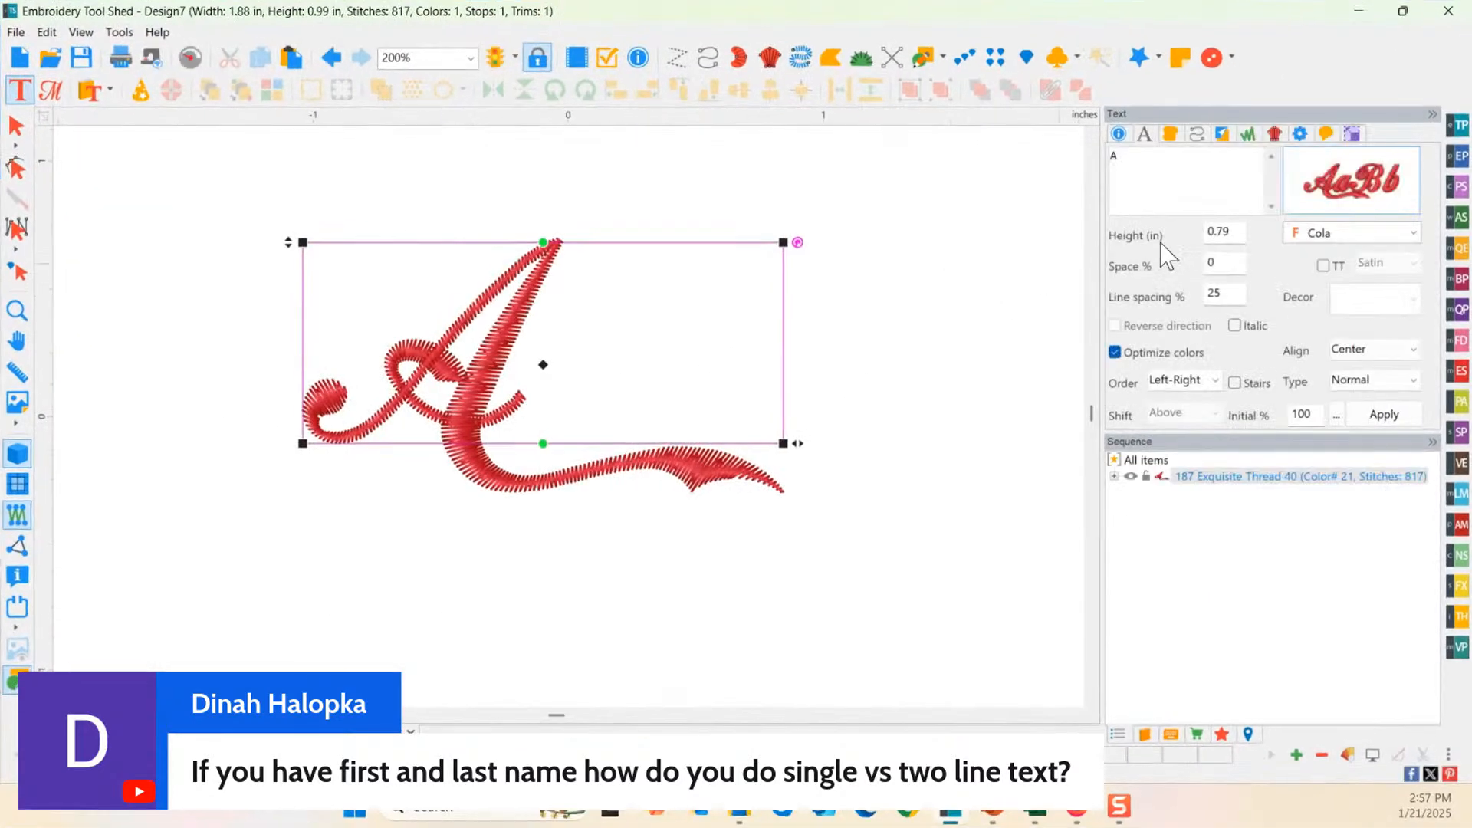
text(Noah Lott)
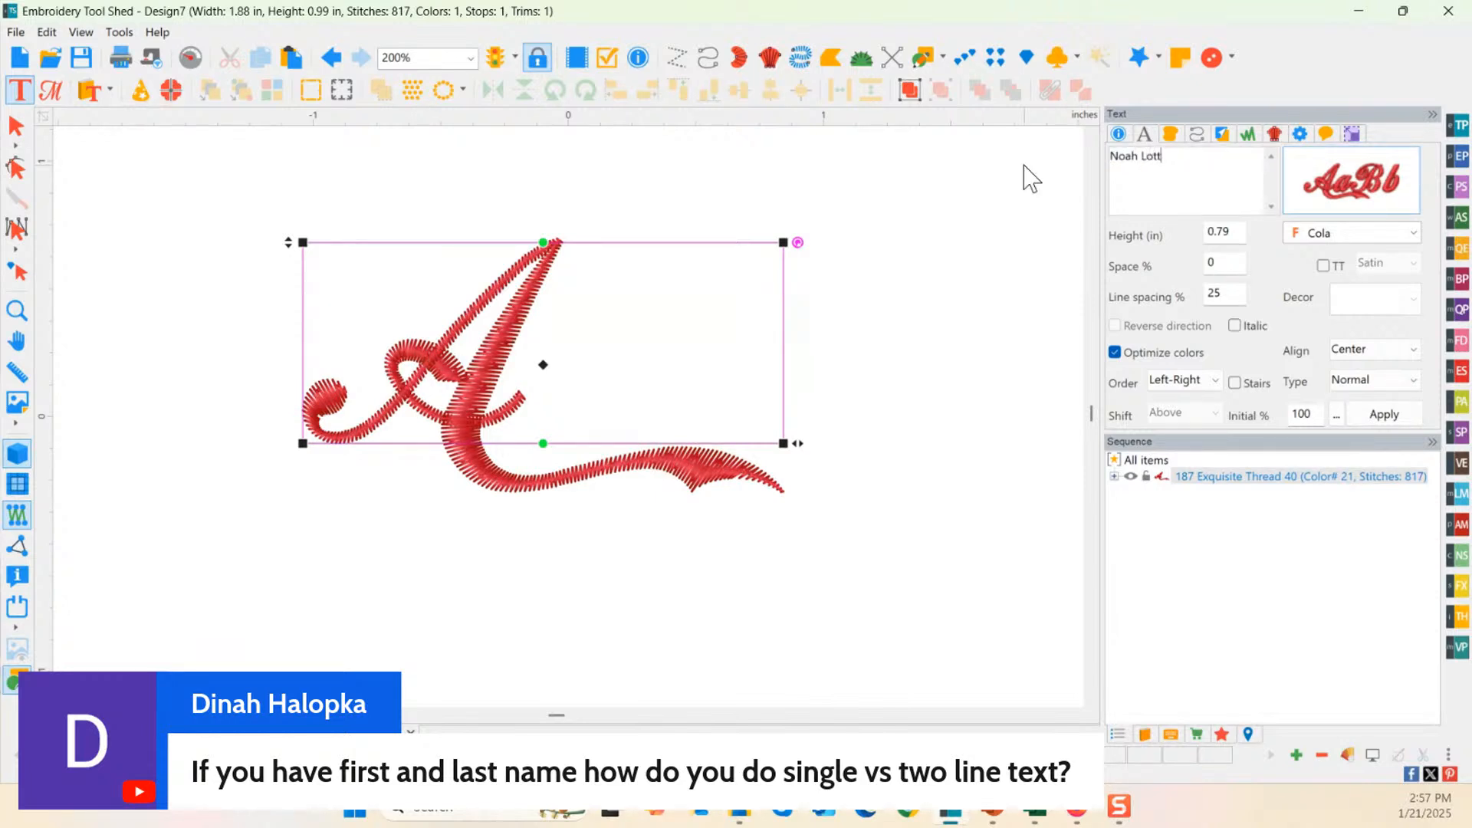
click(1384, 414)
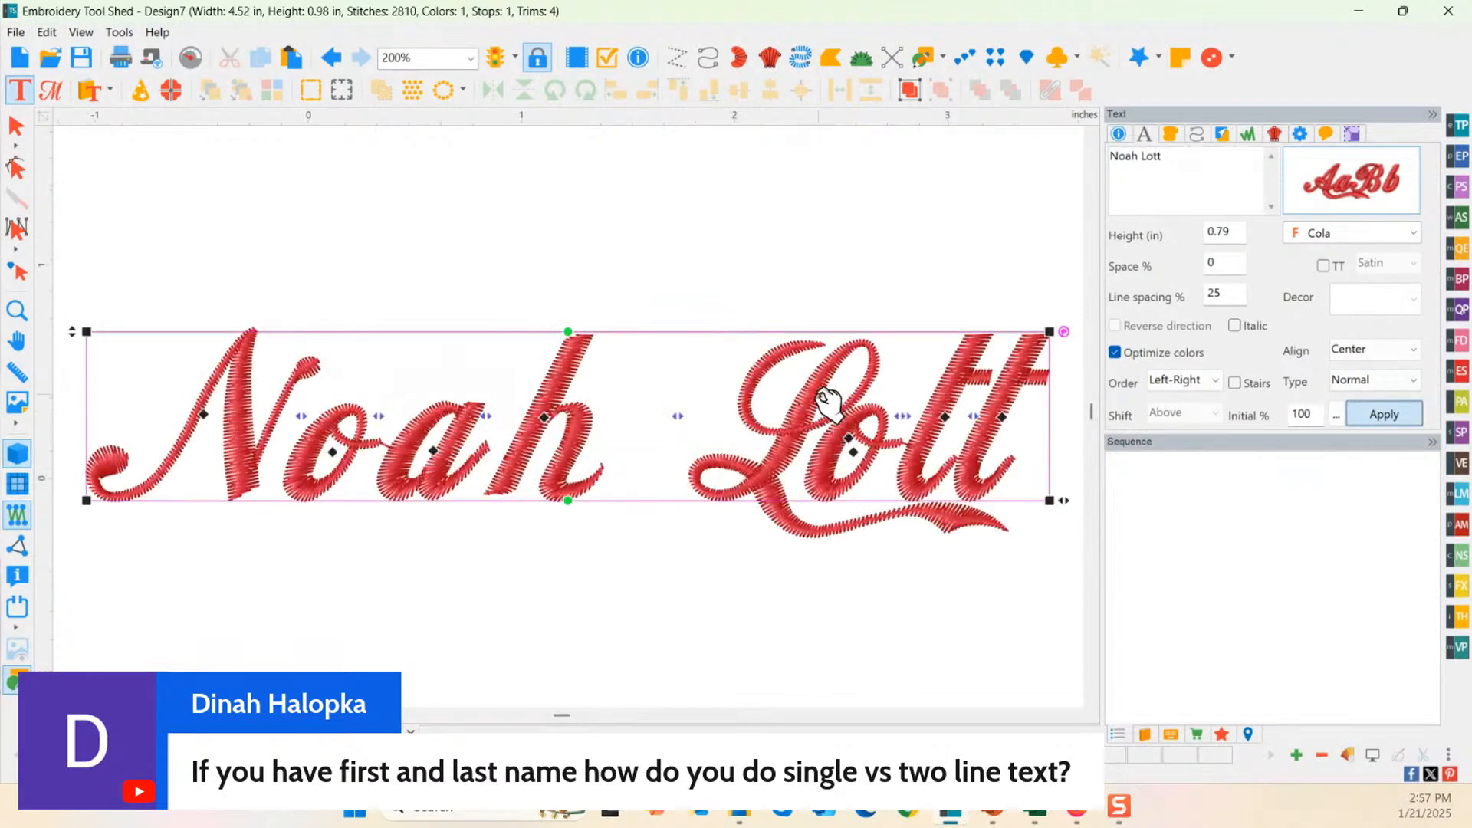
Step: Change the full-name text's font to Arial and move the text up and to the right in the workspace
click(1351, 180)
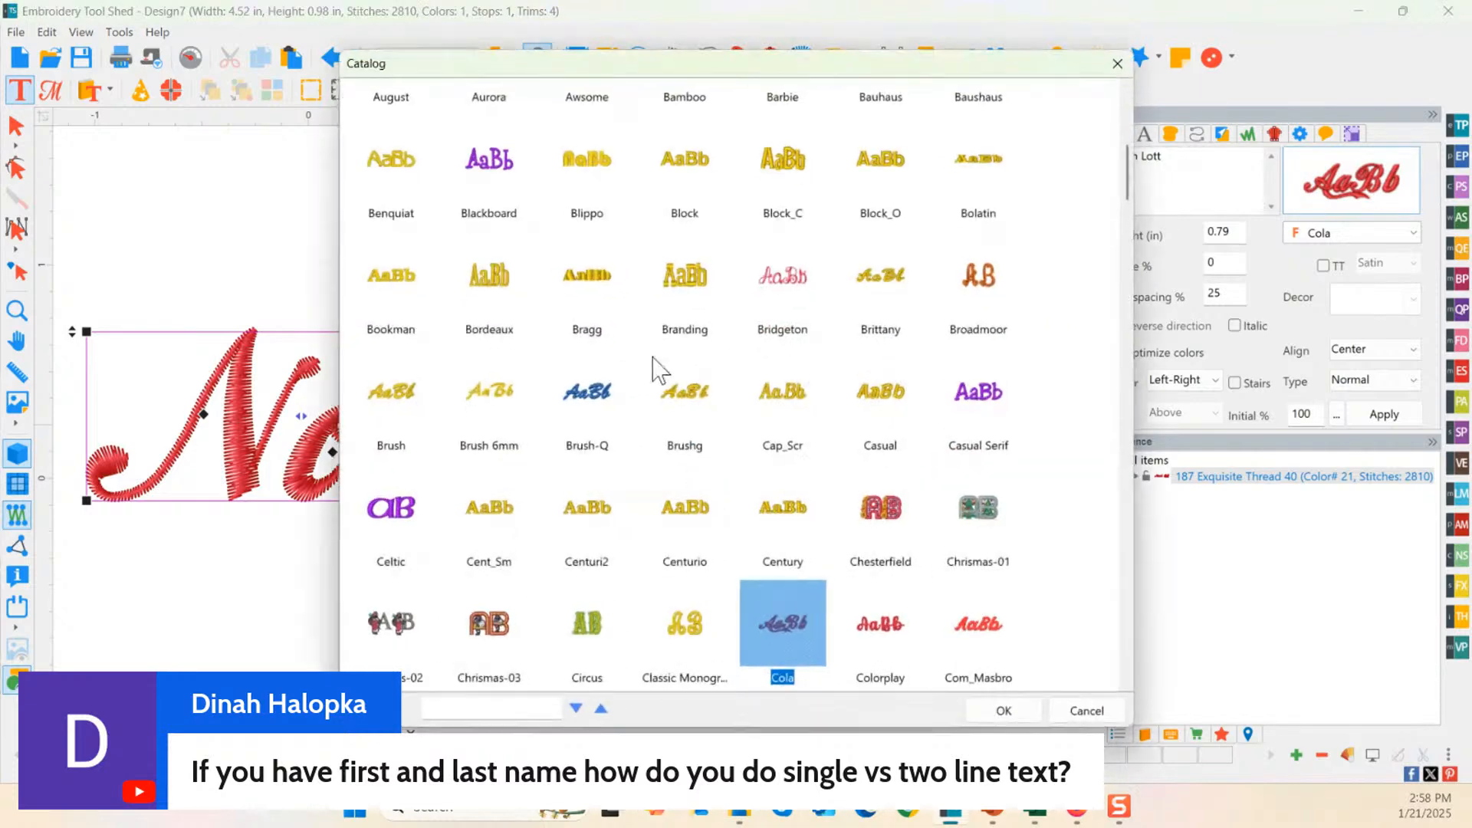
double_click(581, 277)
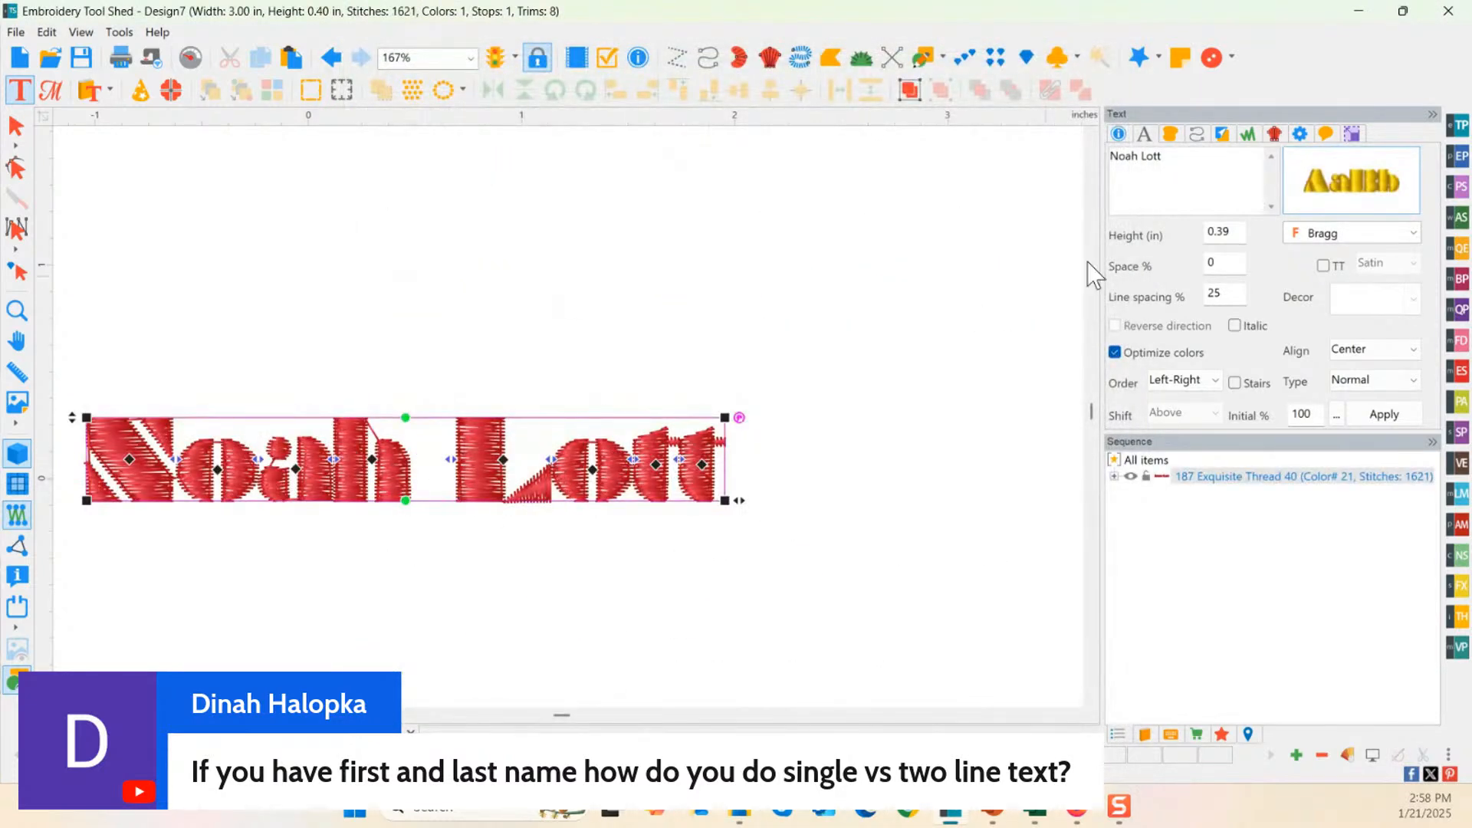
click(1295, 193)
click(587, 161)
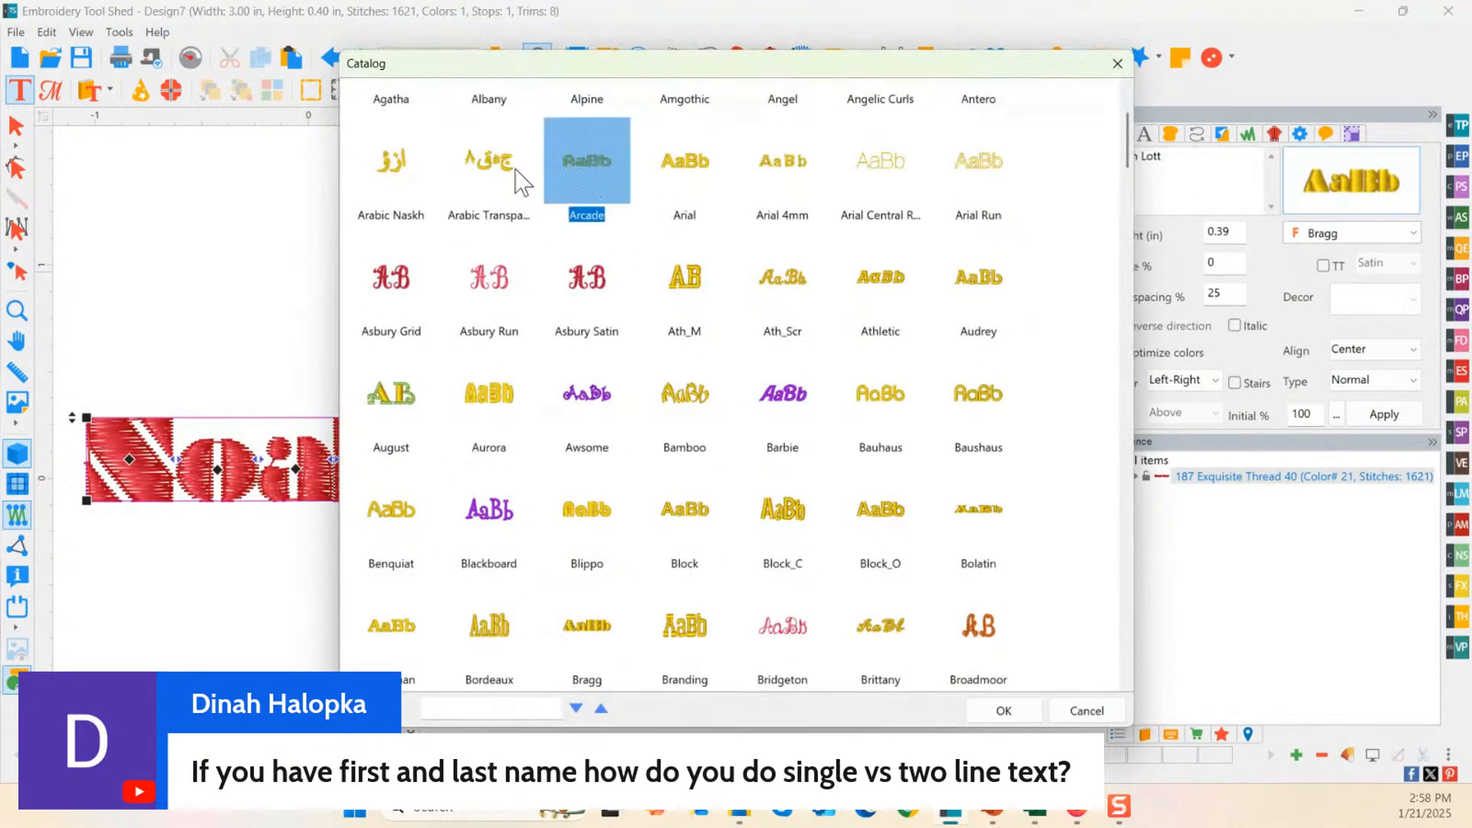
double_click(689, 165)
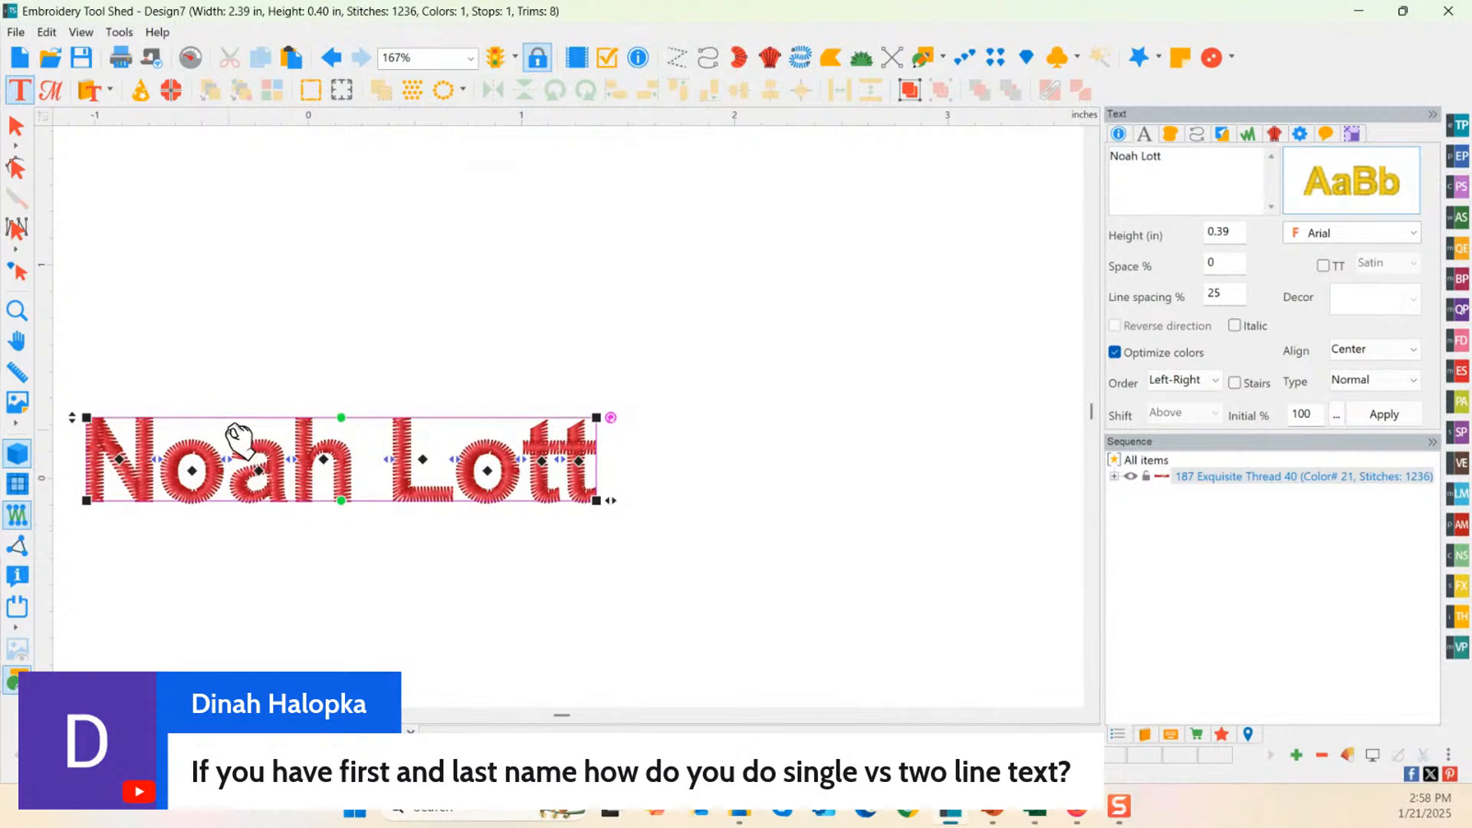
drag(227, 437, 483, 322)
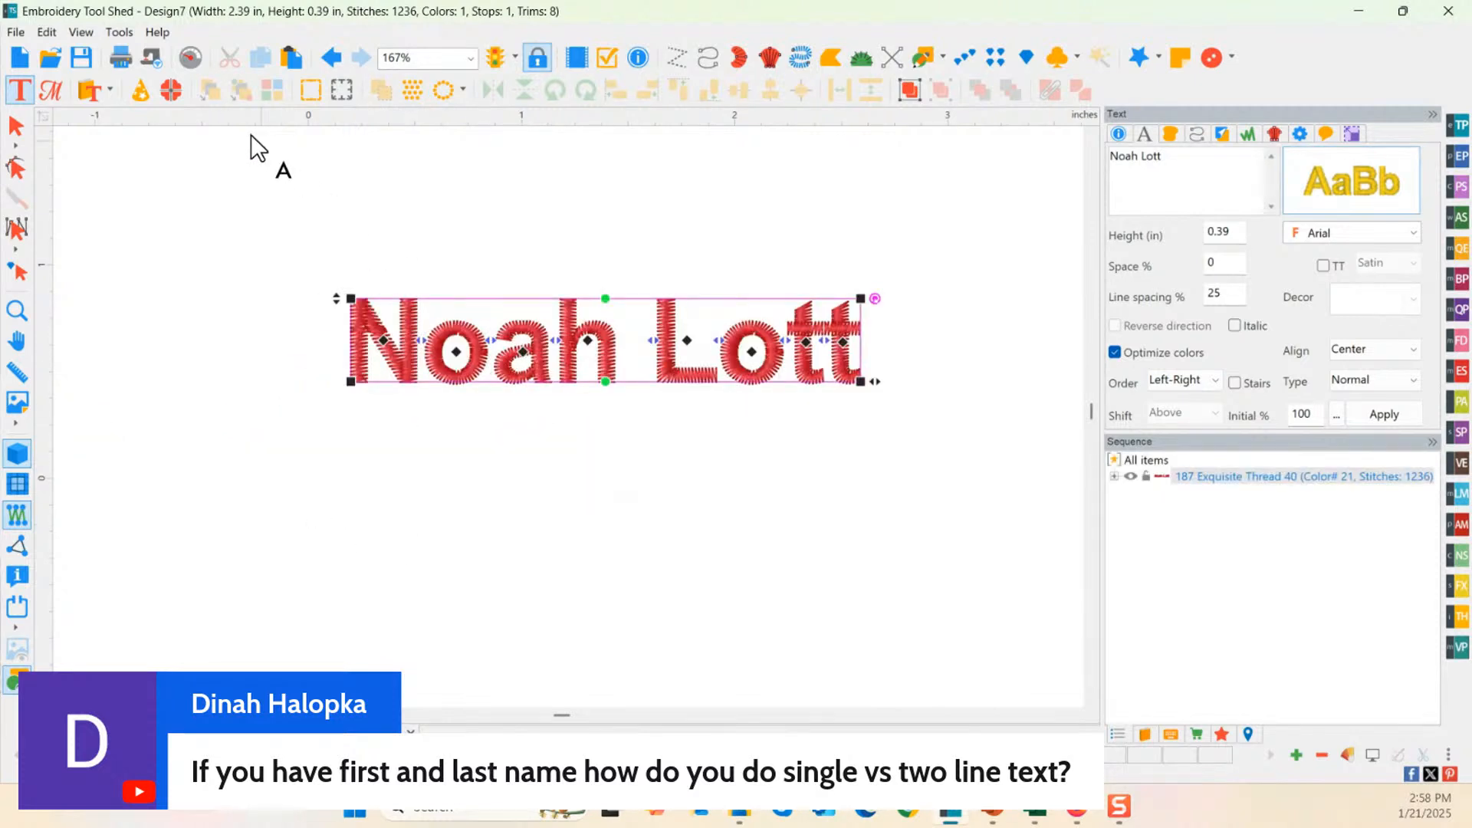
Step: Enter the first name in column A and the last name in column B of Name Drops row 1, and preview the two-line layout
click(118, 32)
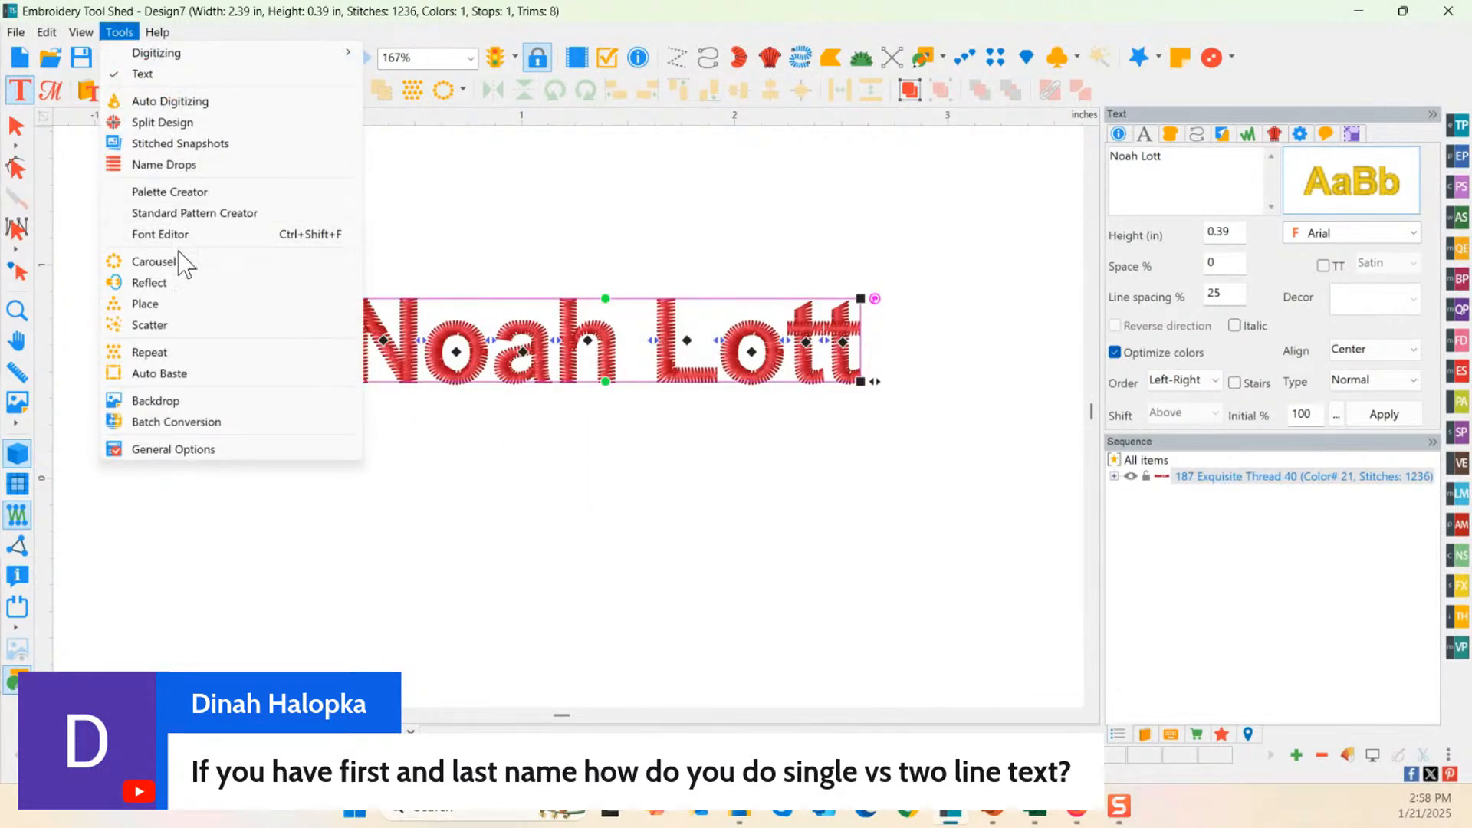
click(181, 164)
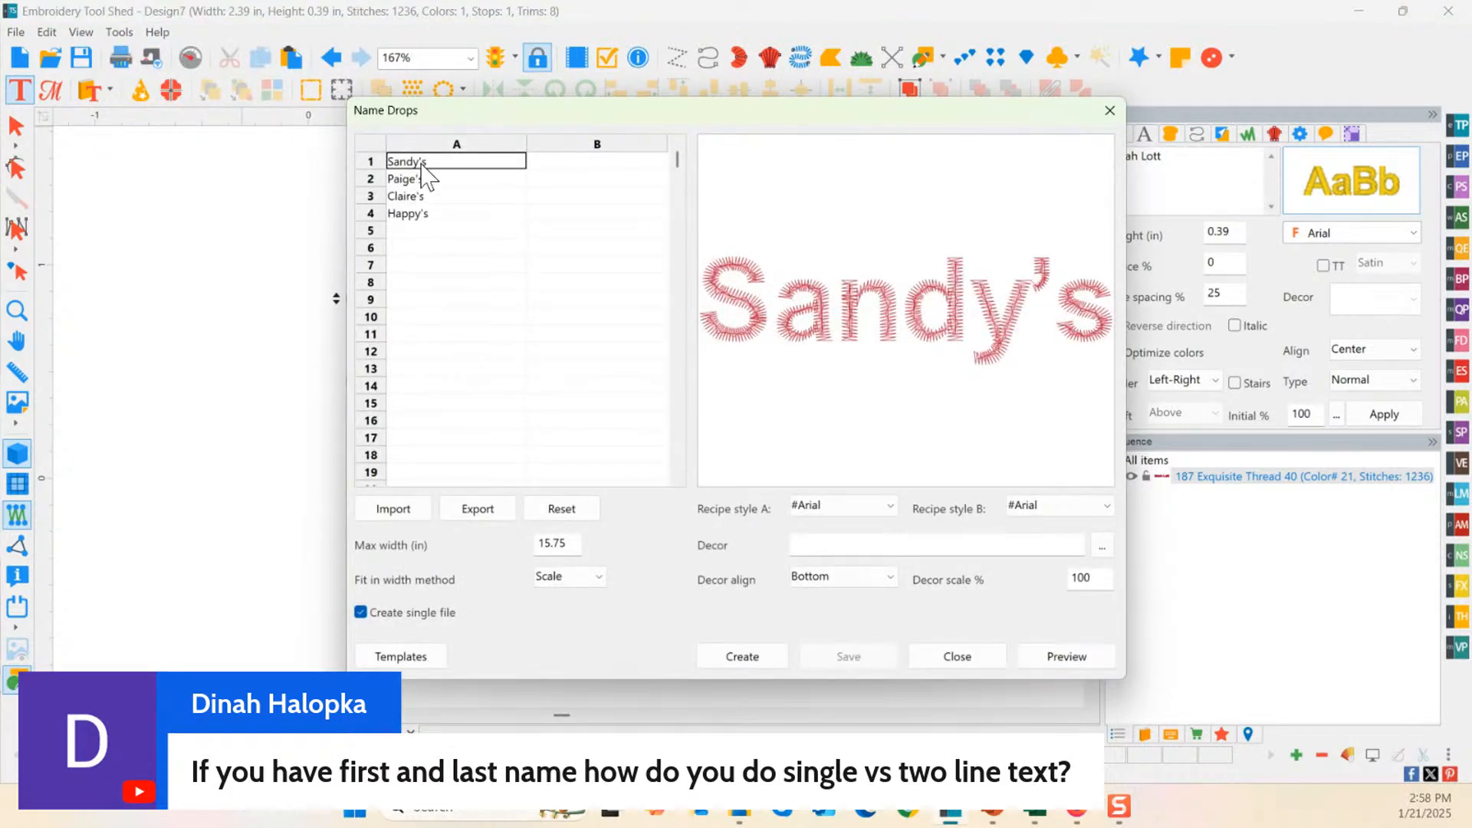
double_click(437, 163)
text(Noah)
click(571, 163)
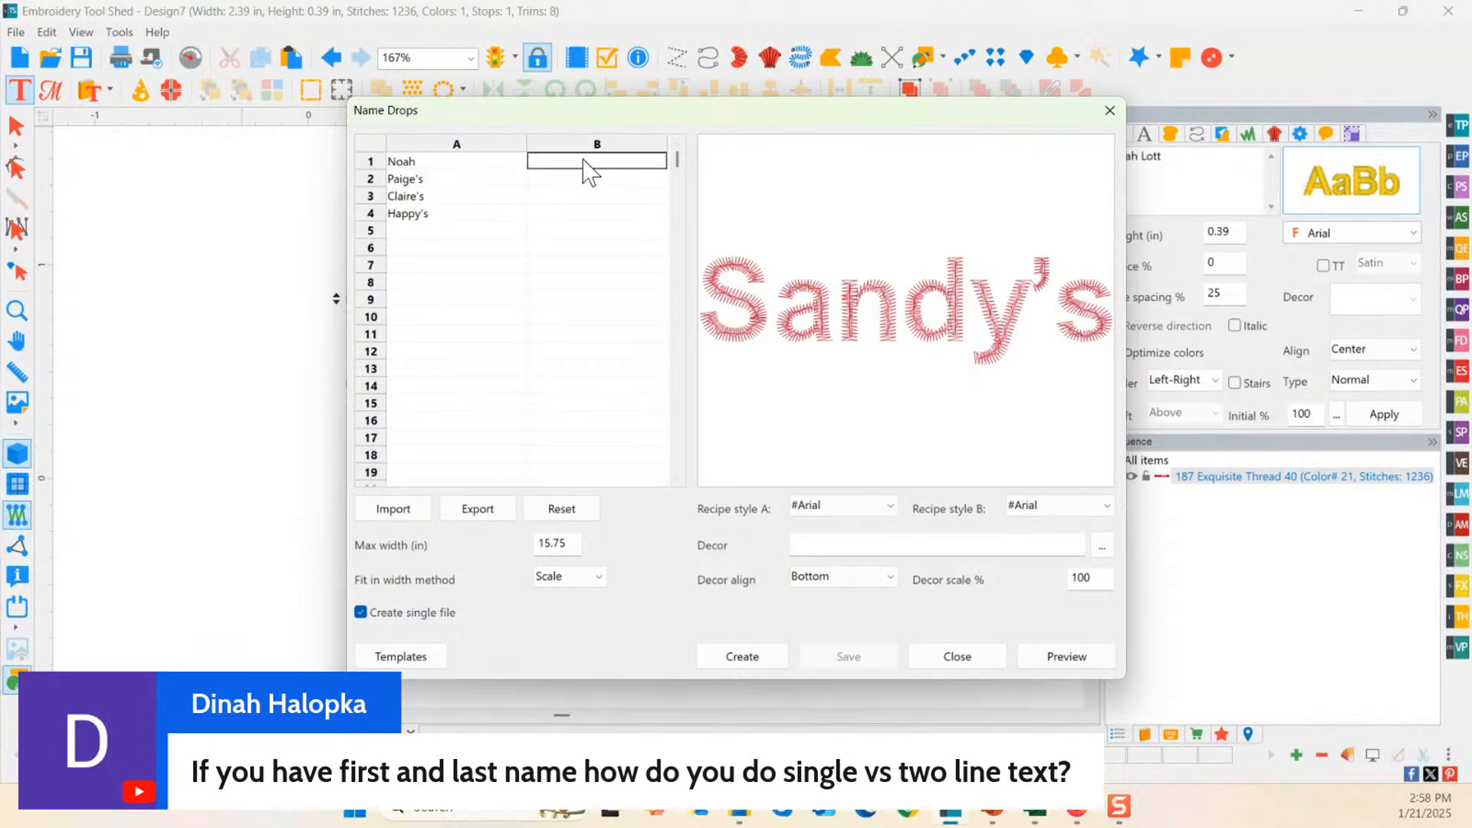
text(Lott)
click(432, 163)
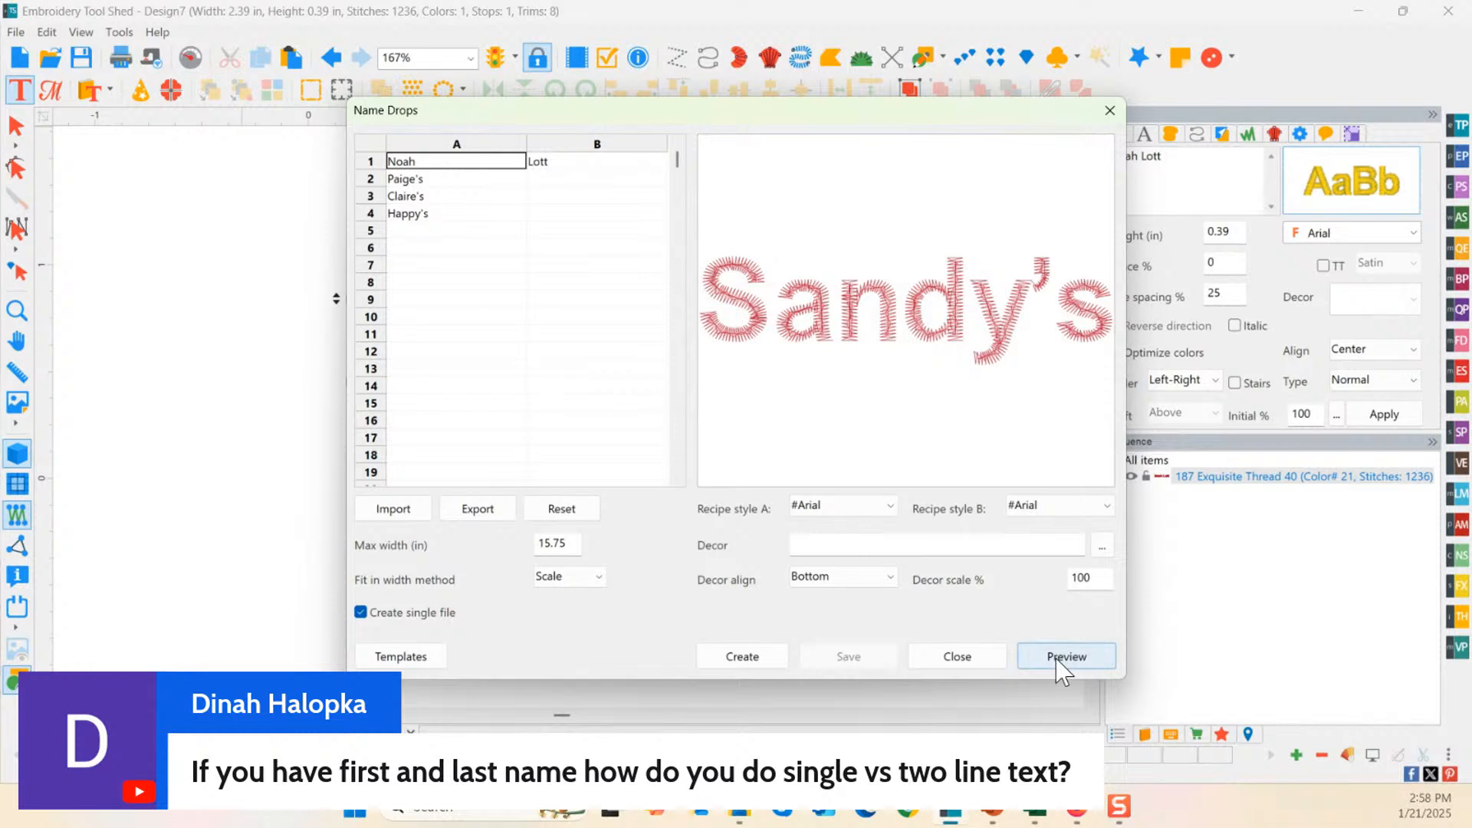
click(1062, 659)
Step: Put the full name in column A of row 1, clear the last name from column B, and preview the single-line layout
click(435, 163)
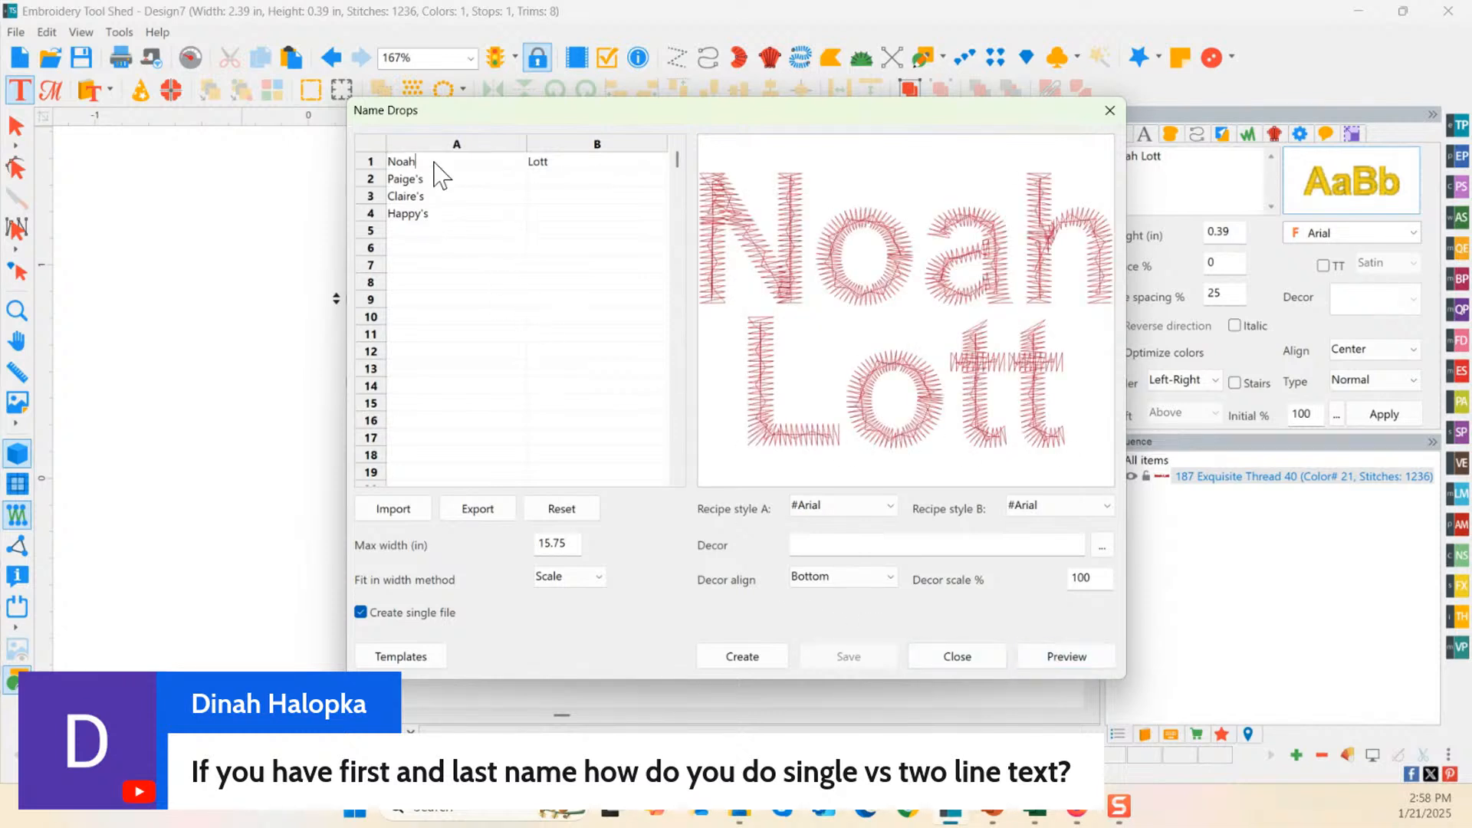
text(Lott)
click(1054, 658)
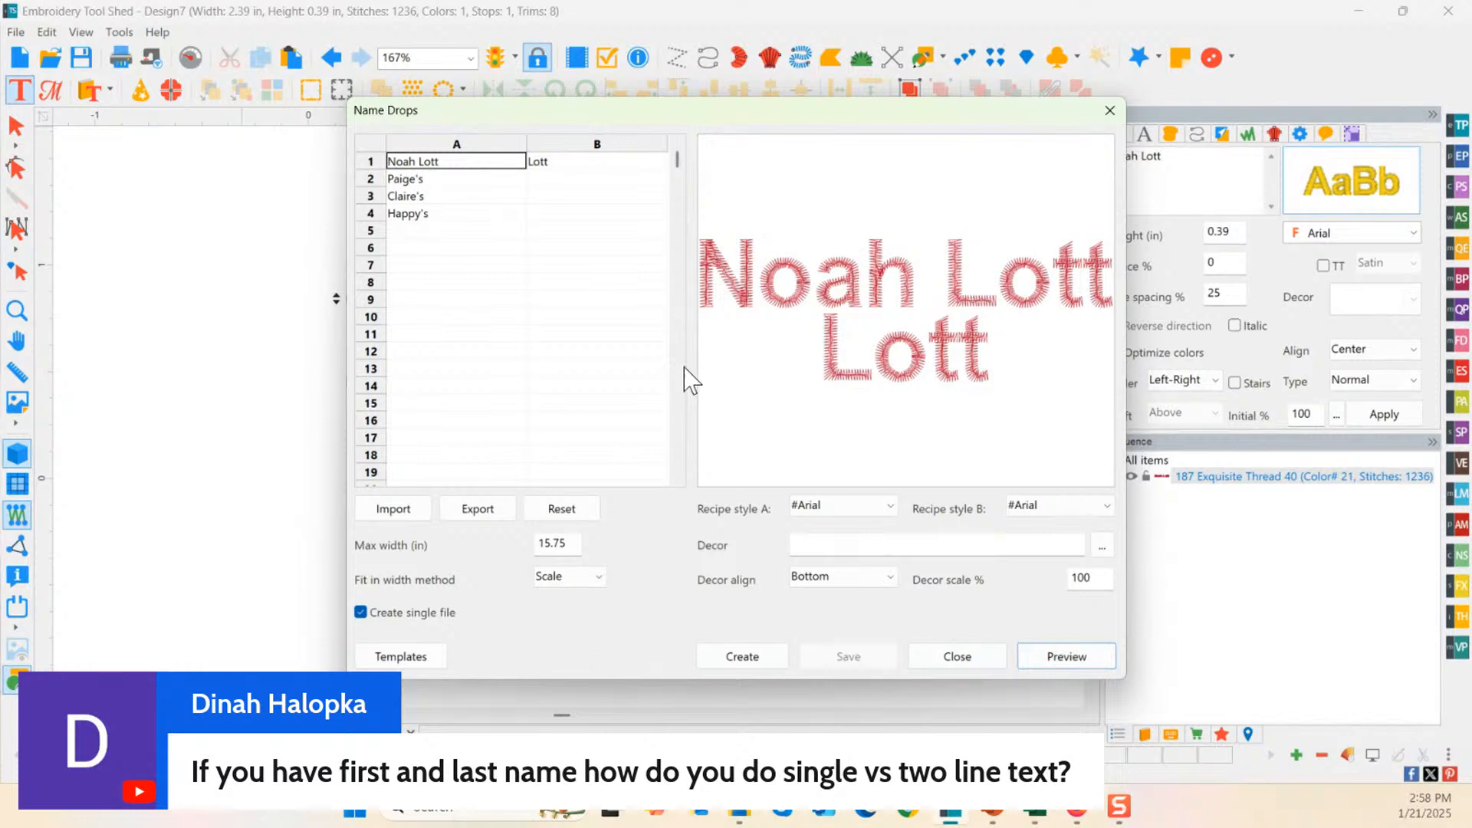
click(558, 160)
key(Delete)
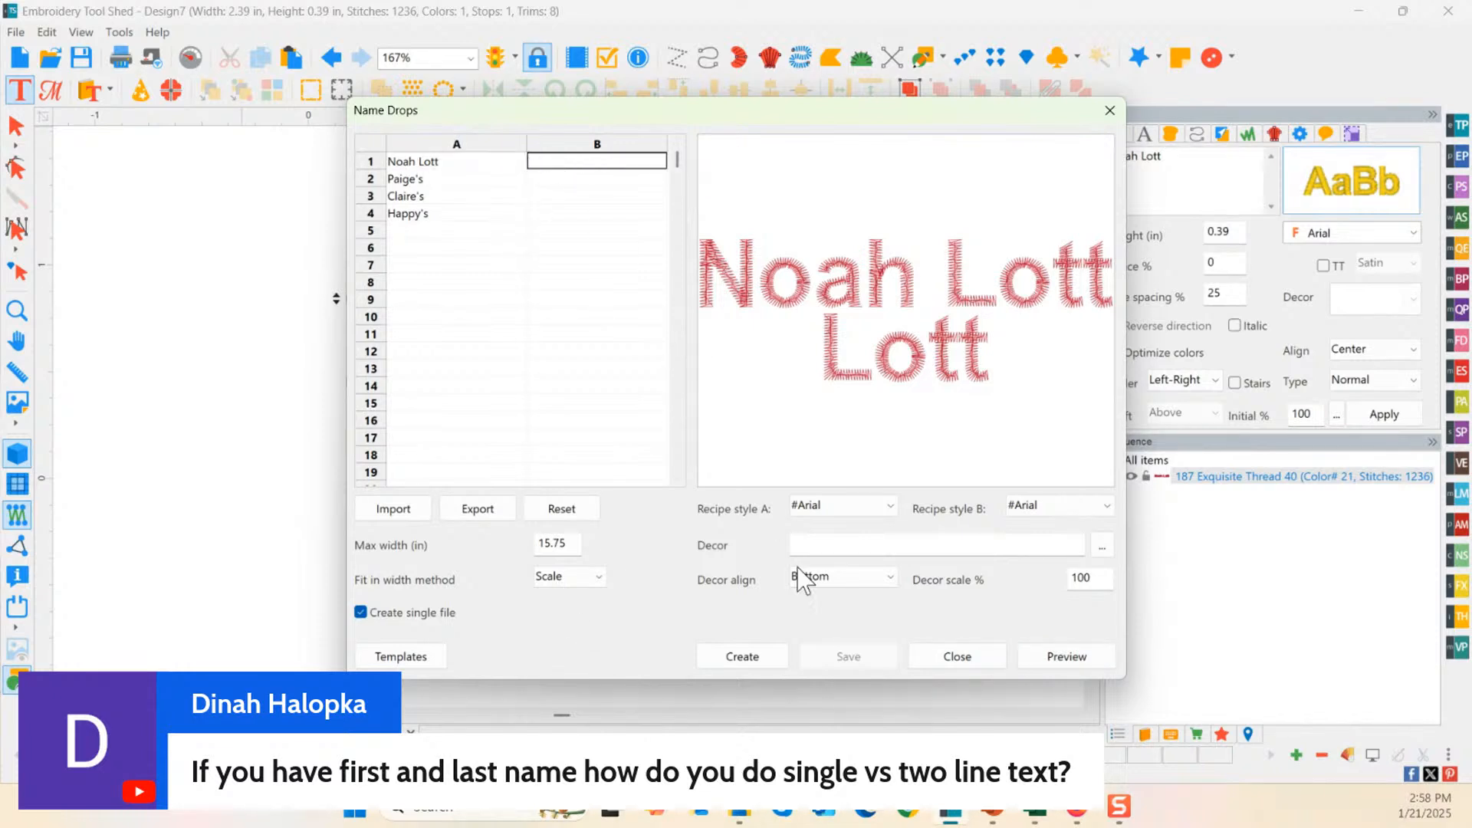
click(1051, 663)
Step: Clear the remaining names from rows 2 to 4 of the Name Drops list
click(429, 183)
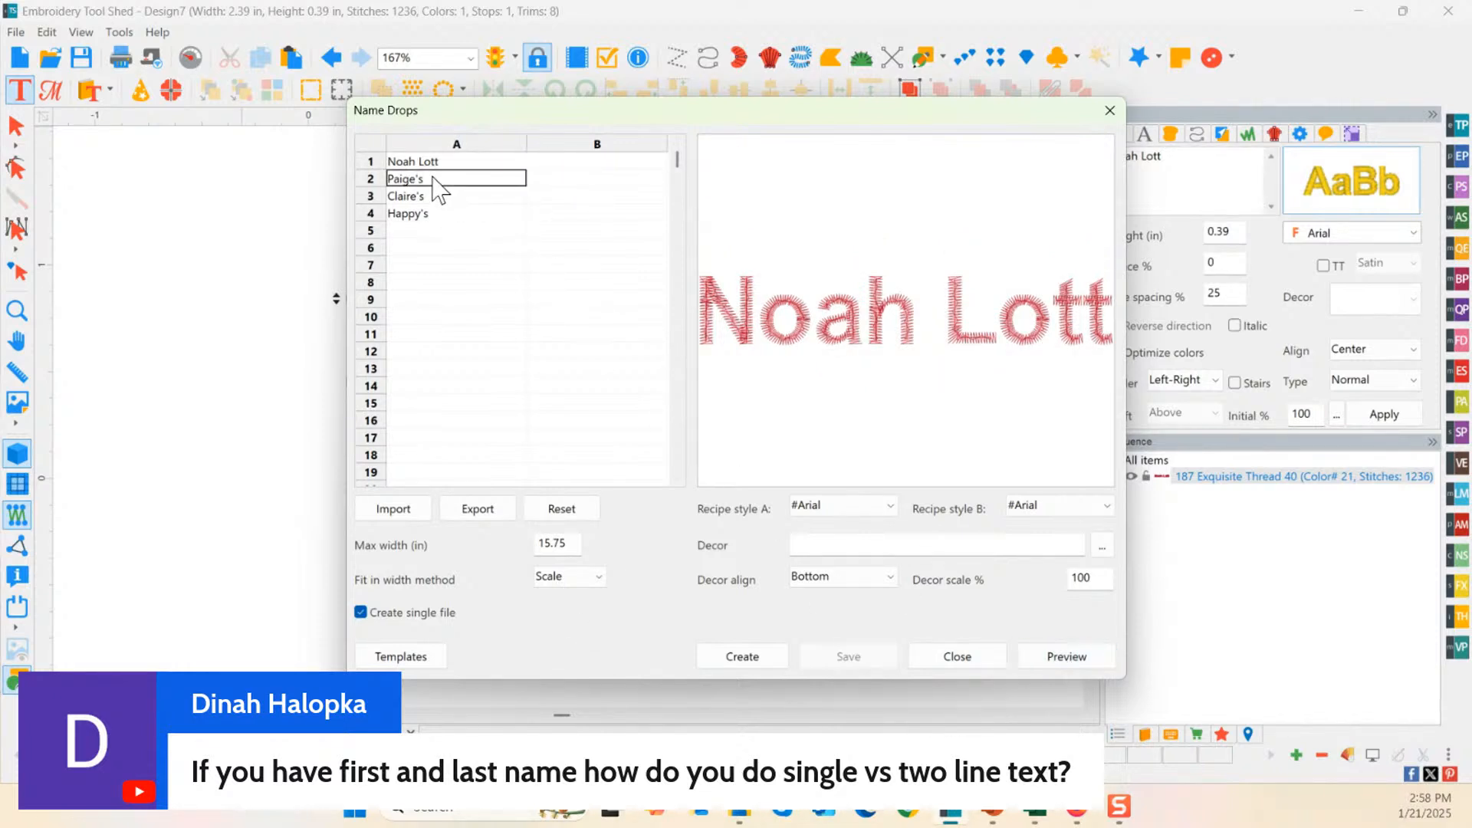
click(428, 181)
key(Delete)
click(423, 196)
key(Delete)
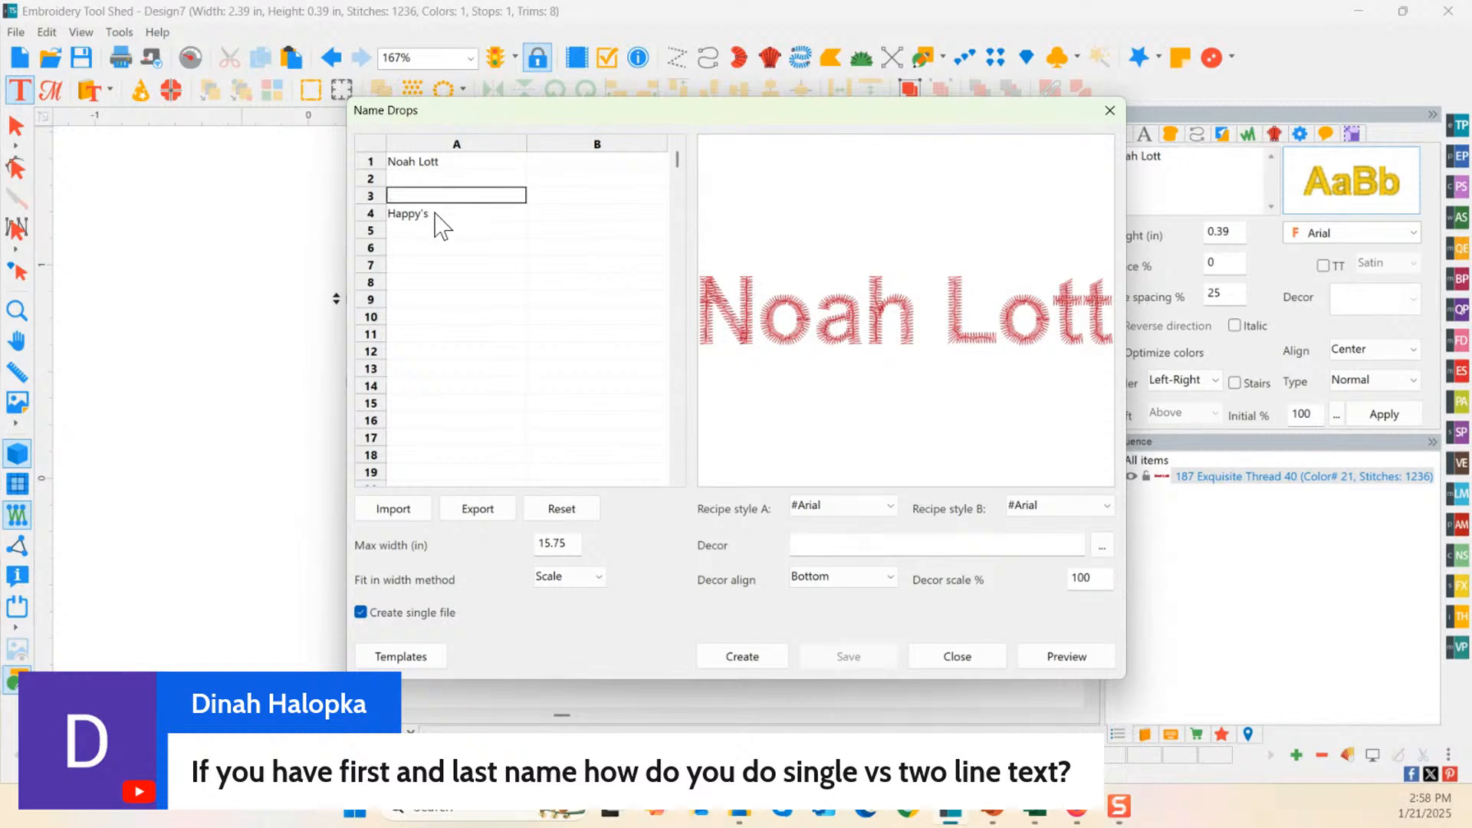
click(433, 212)
key(Delete)
click(434, 179)
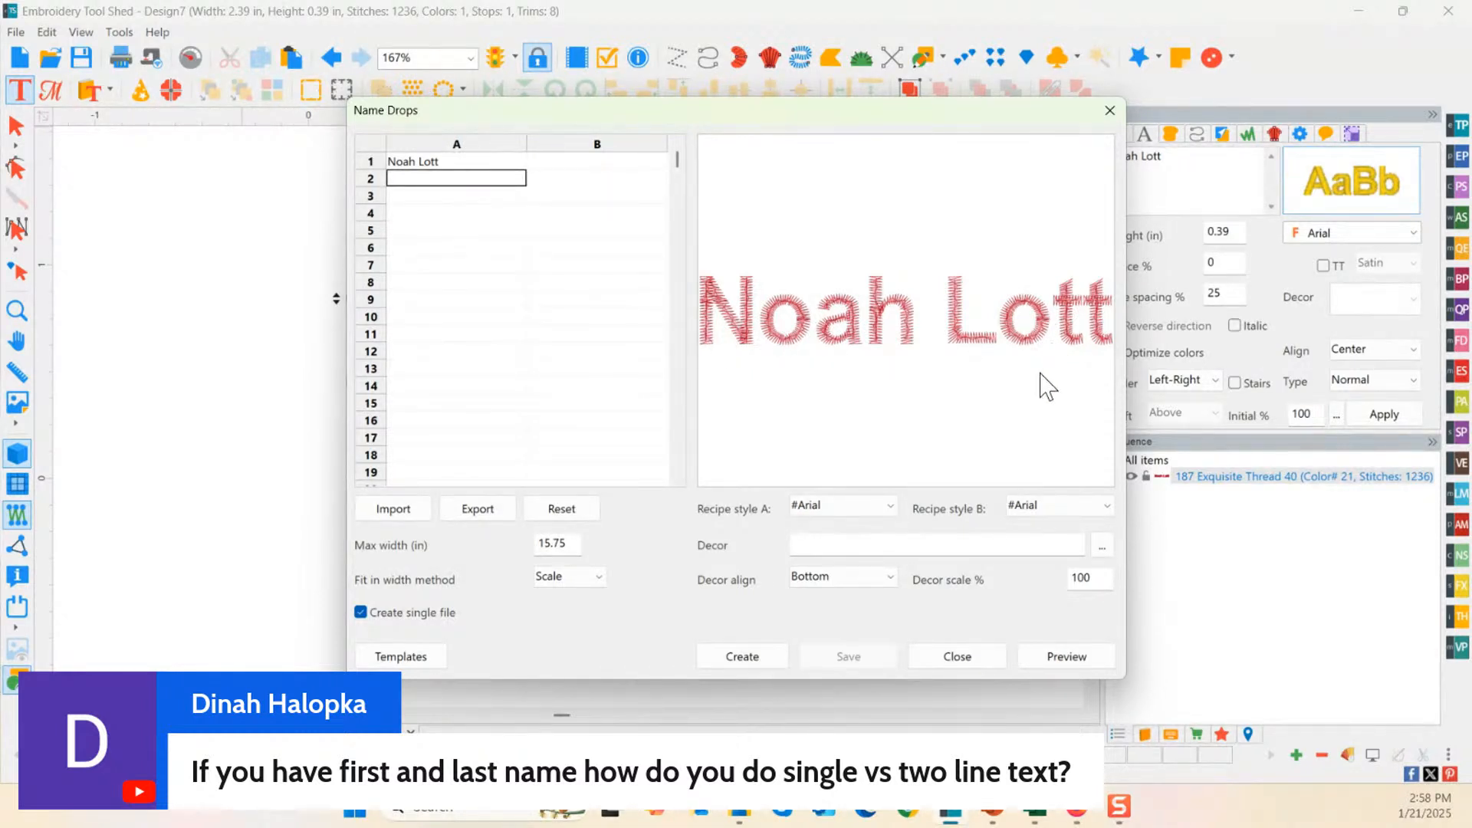
Step: Split row 1 again with the first name in column A and the last name in column B, and preview it
click(563, 164)
click(448, 163)
click(471, 163)
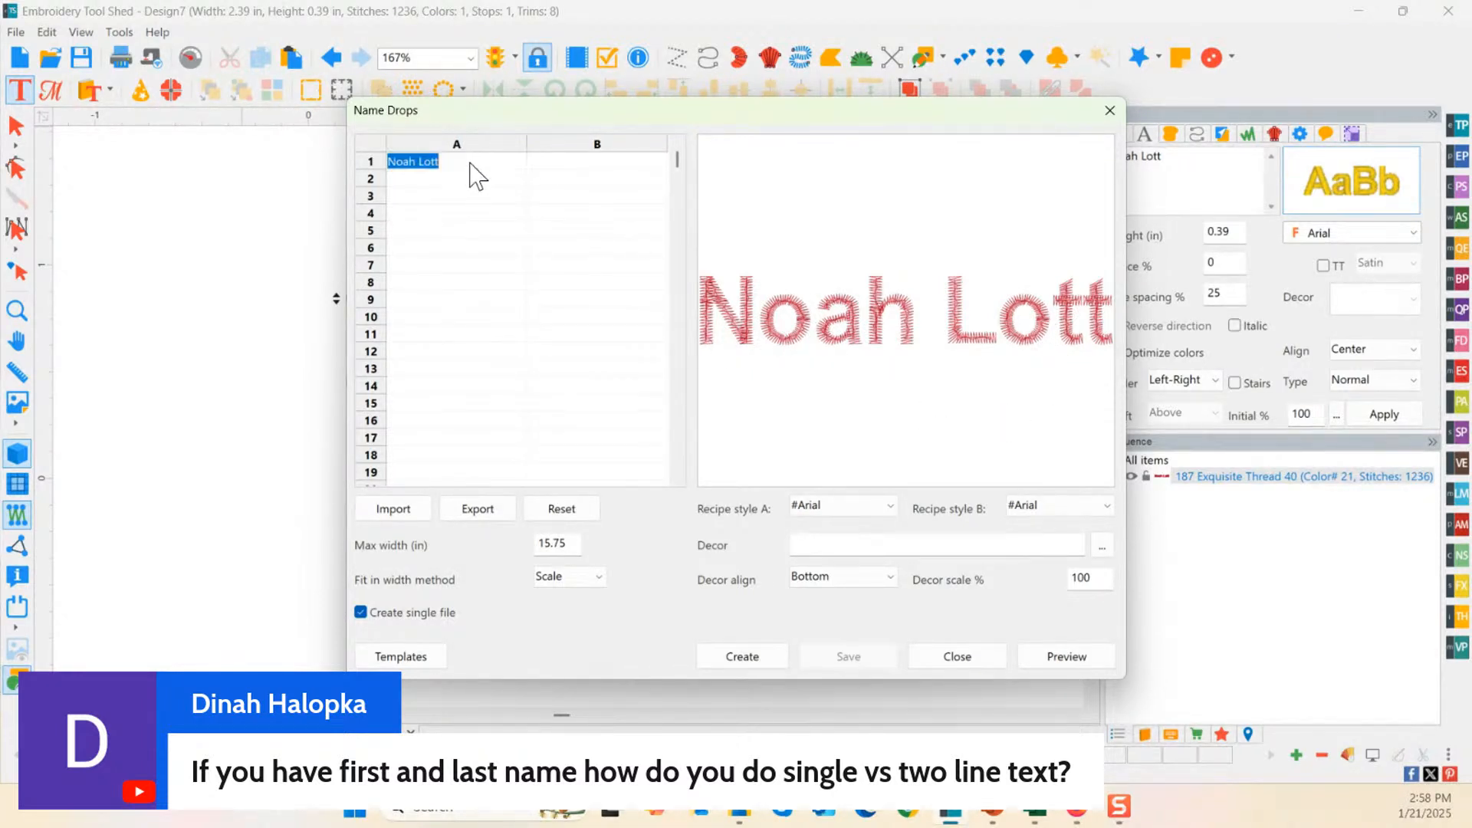
click(492, 162)
click(561, 163)
text(Lott)
click(463, 165)
click(462, 166)
click(1069, 656)
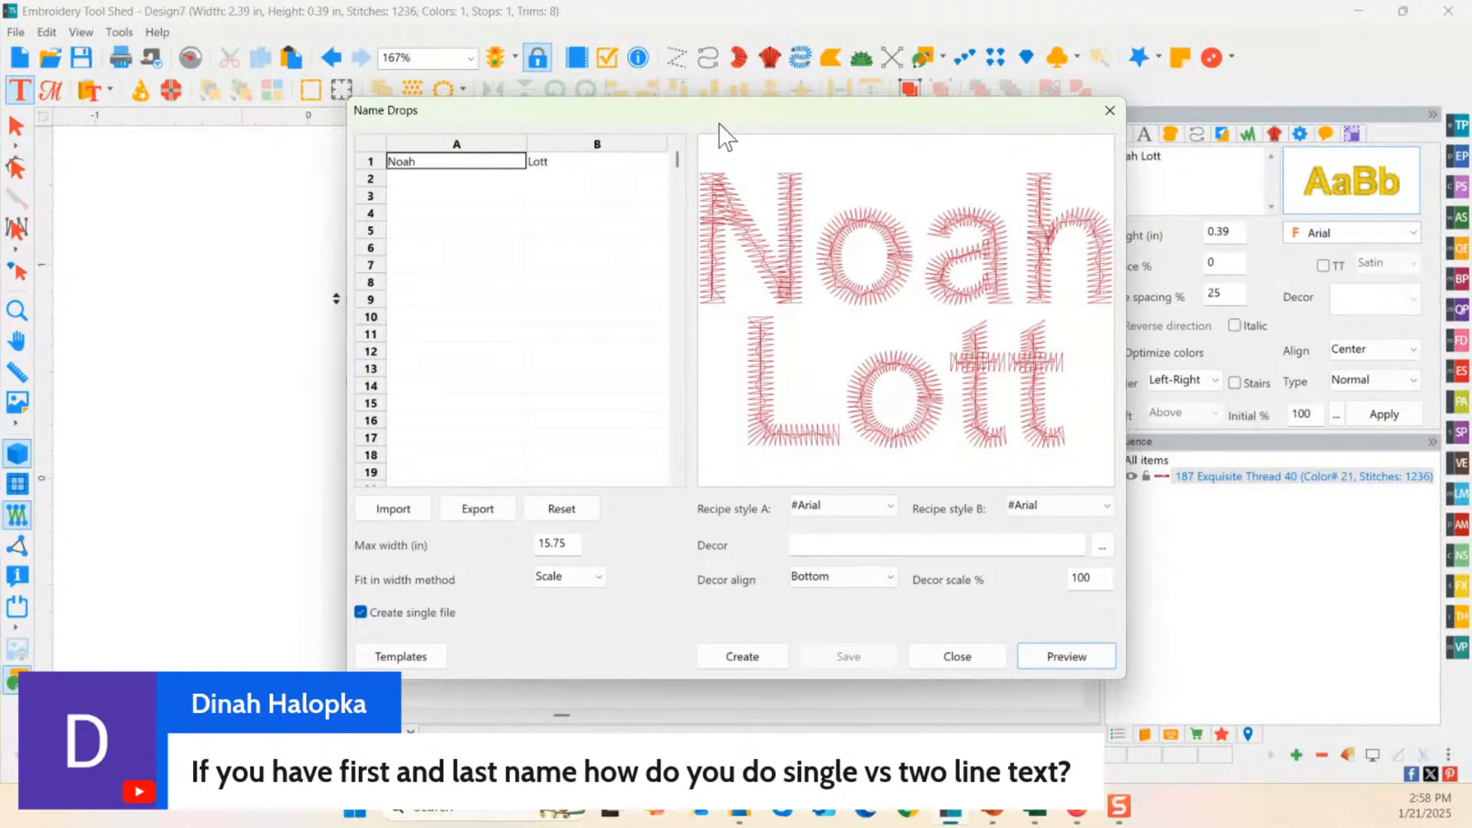
Step: Set the Name Drops fit in width method to None, and close the dialog without creating any designs
drag(719, 114, 526, 96)
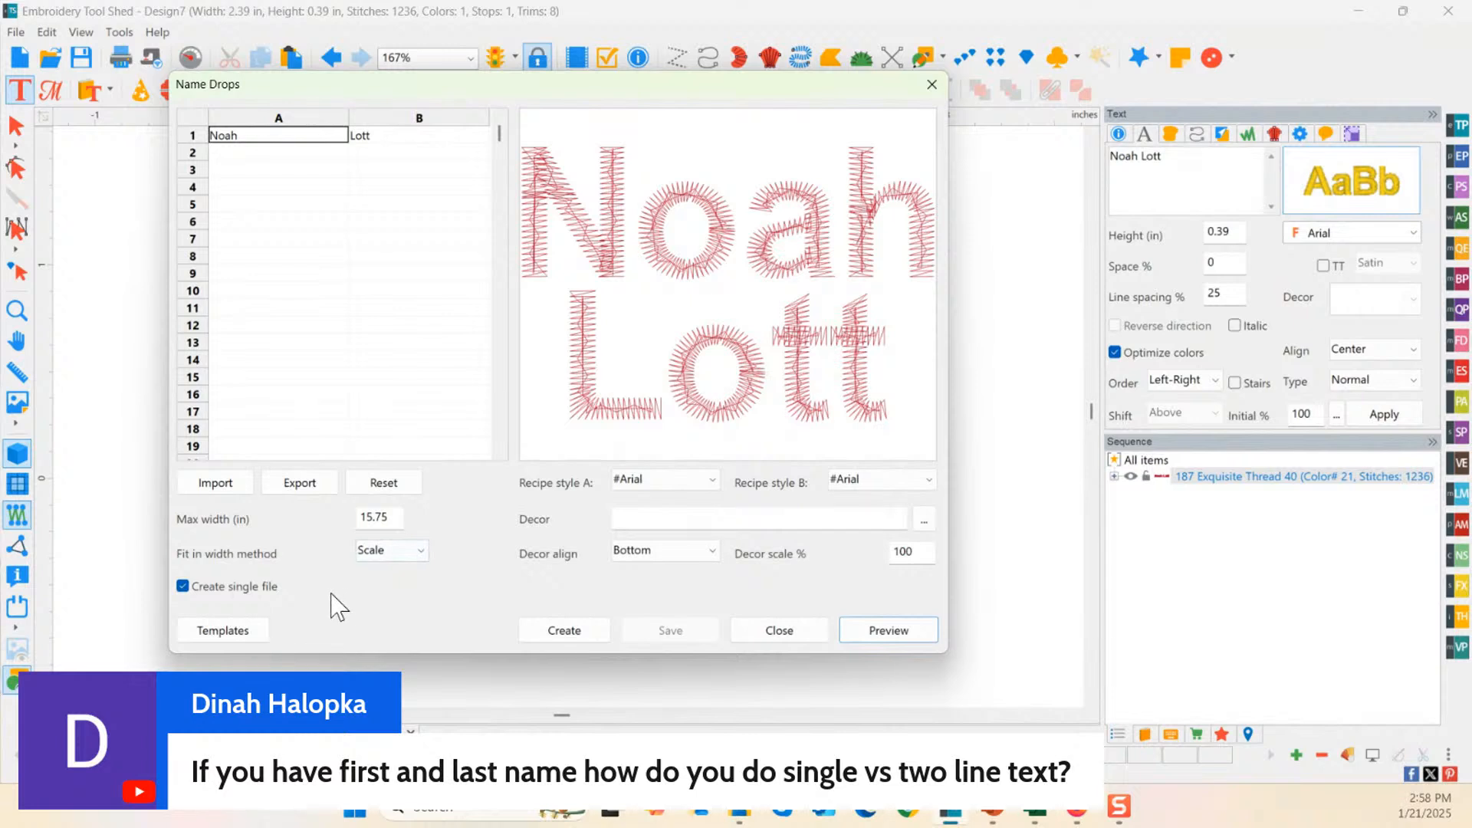
click(387, 550)
click(376, 568)
click(310, 134)
click(308, 135)
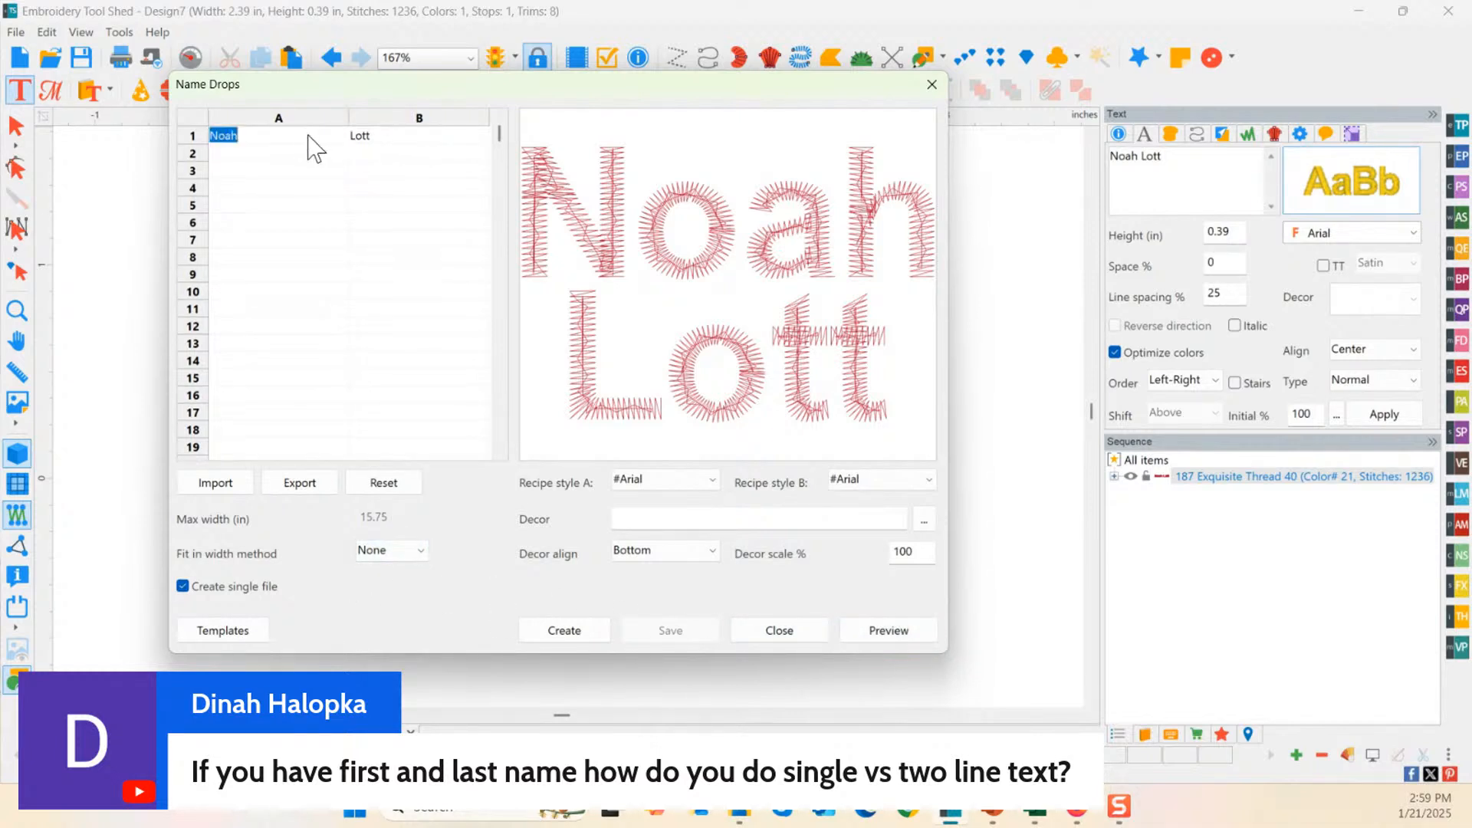
double_click(304, 138)
click(300, 140)
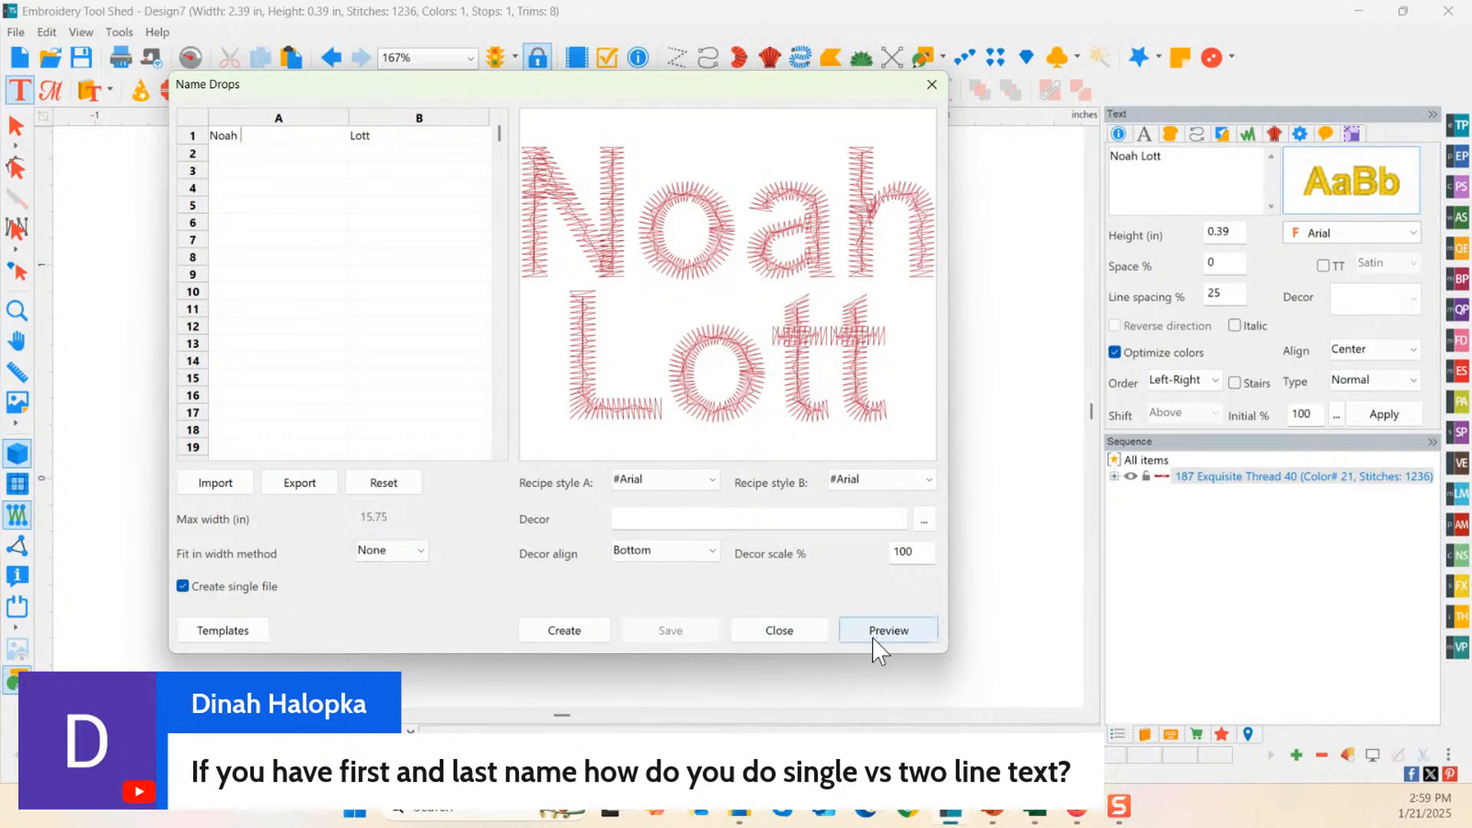
click(798, 637)
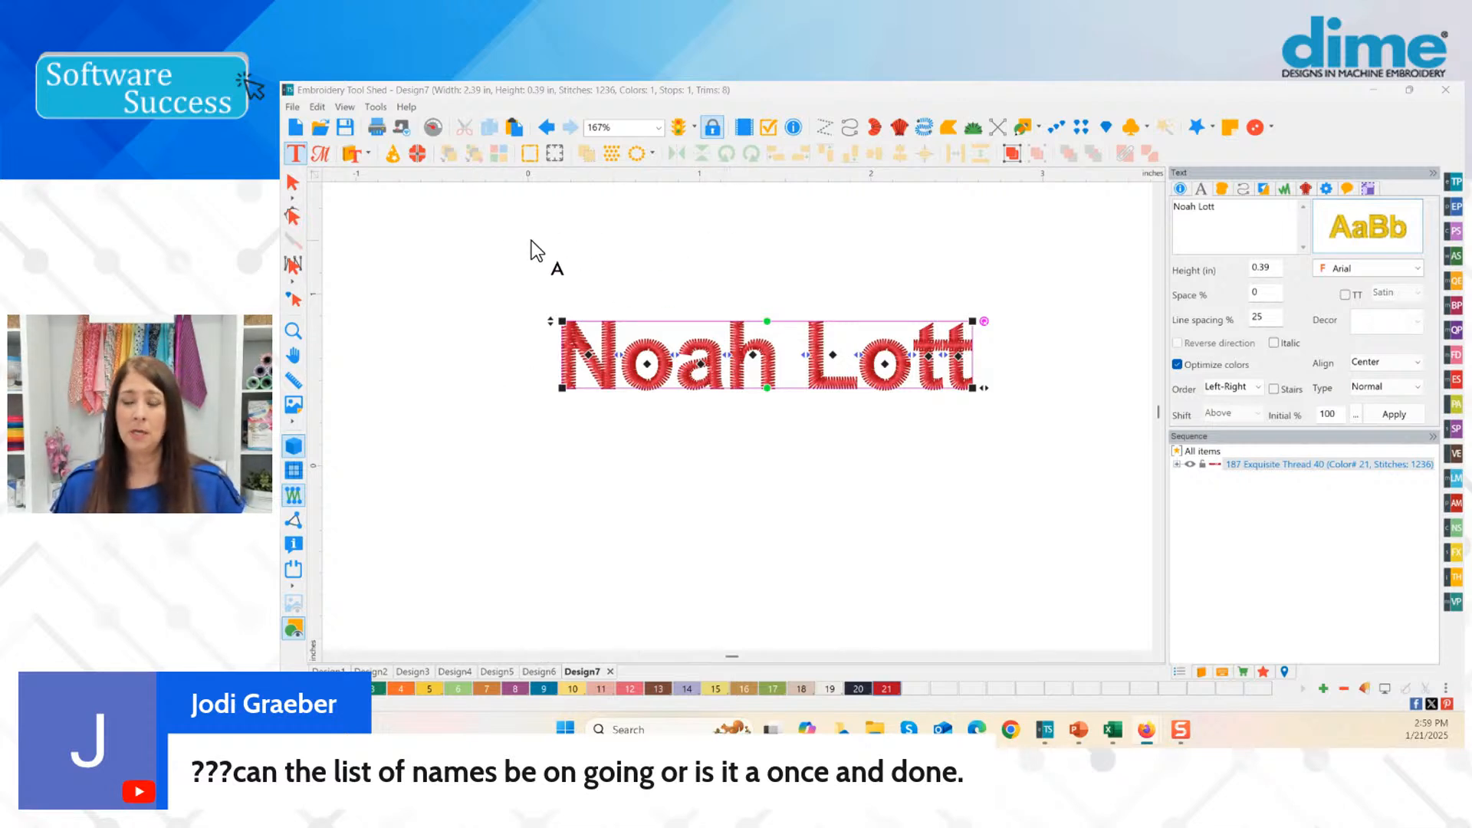
Step: Reopen Name Drops to check its name list, and close it without creating anything
click(378, 107)
click(416, 213)
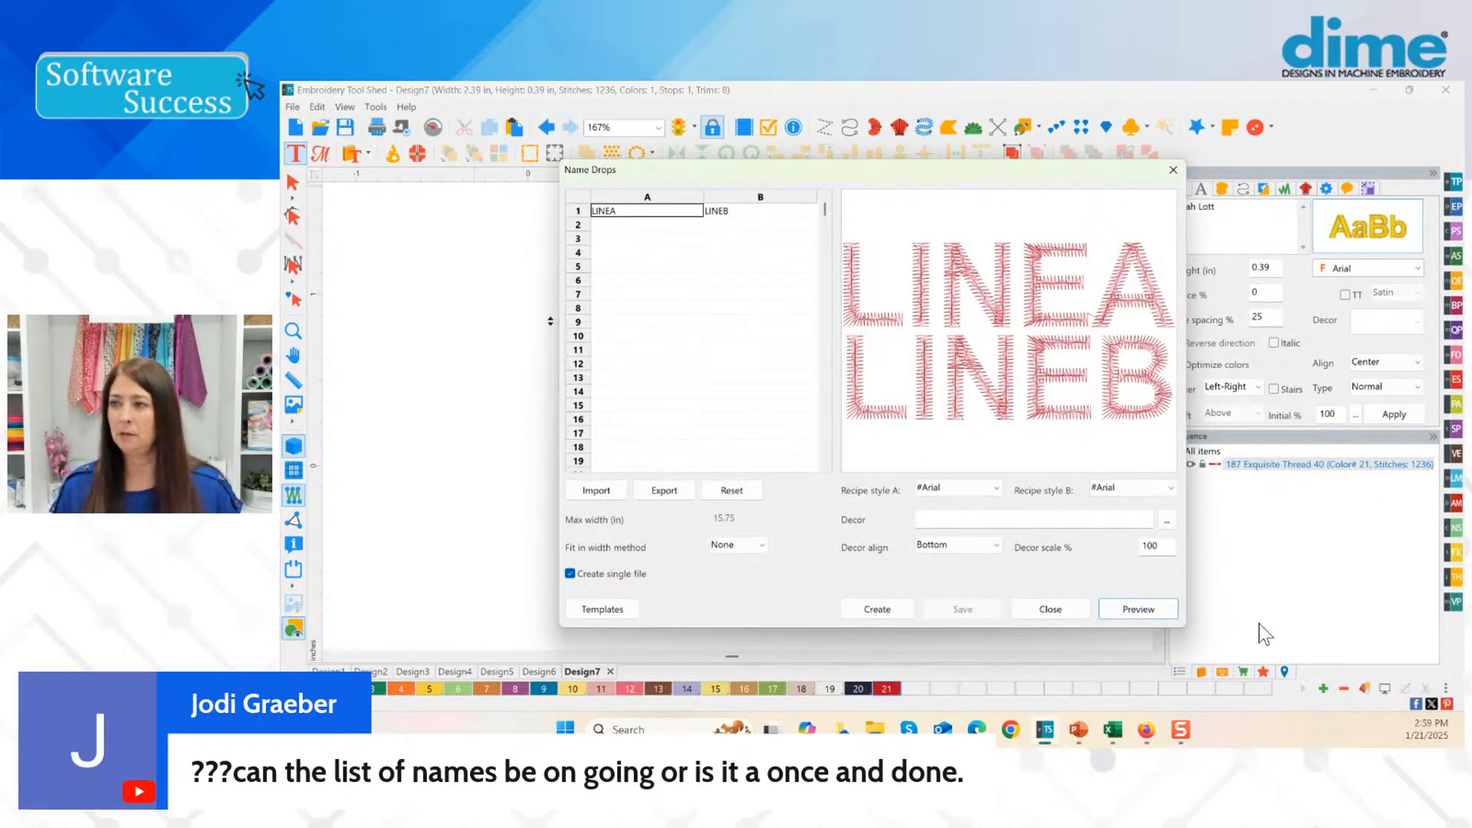
click(1067, 613)
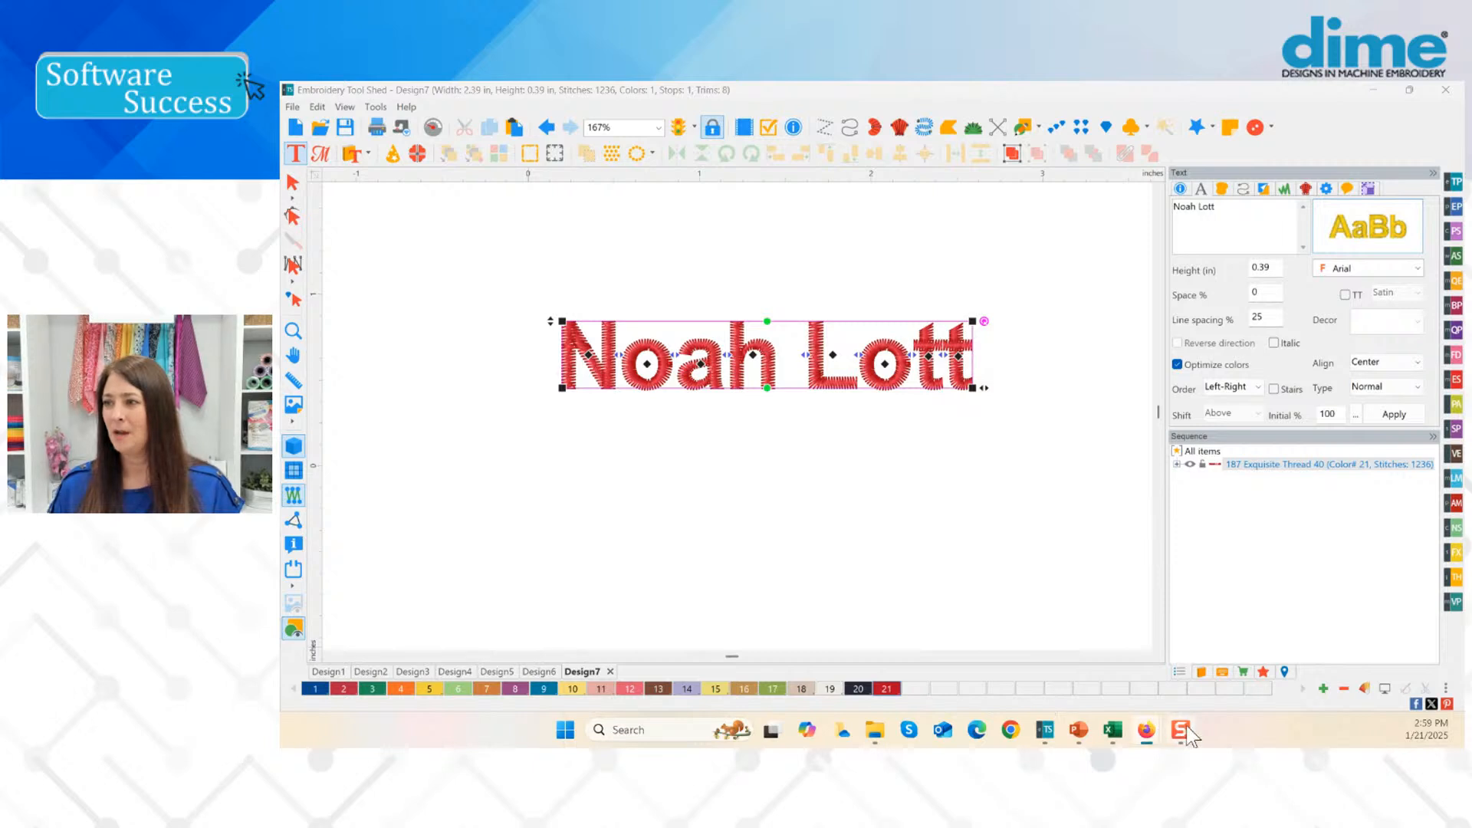
Step: Switch to the PowerPoint slide show, advance to the "DIME Software Tools/Features Used" slide, and end the show for editing
mouse_move(1142, 734)
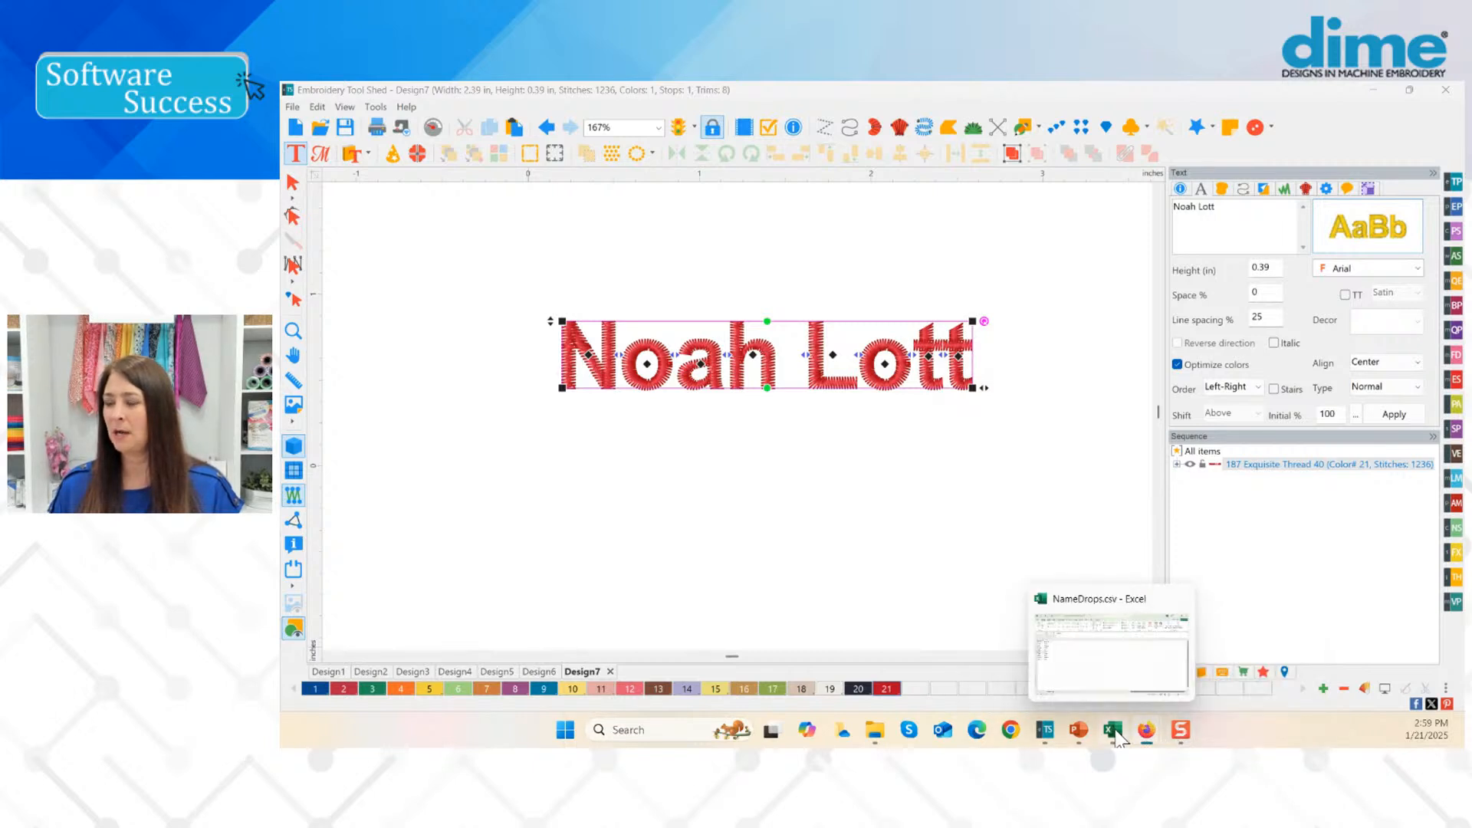
mouse_move(1056, 737)
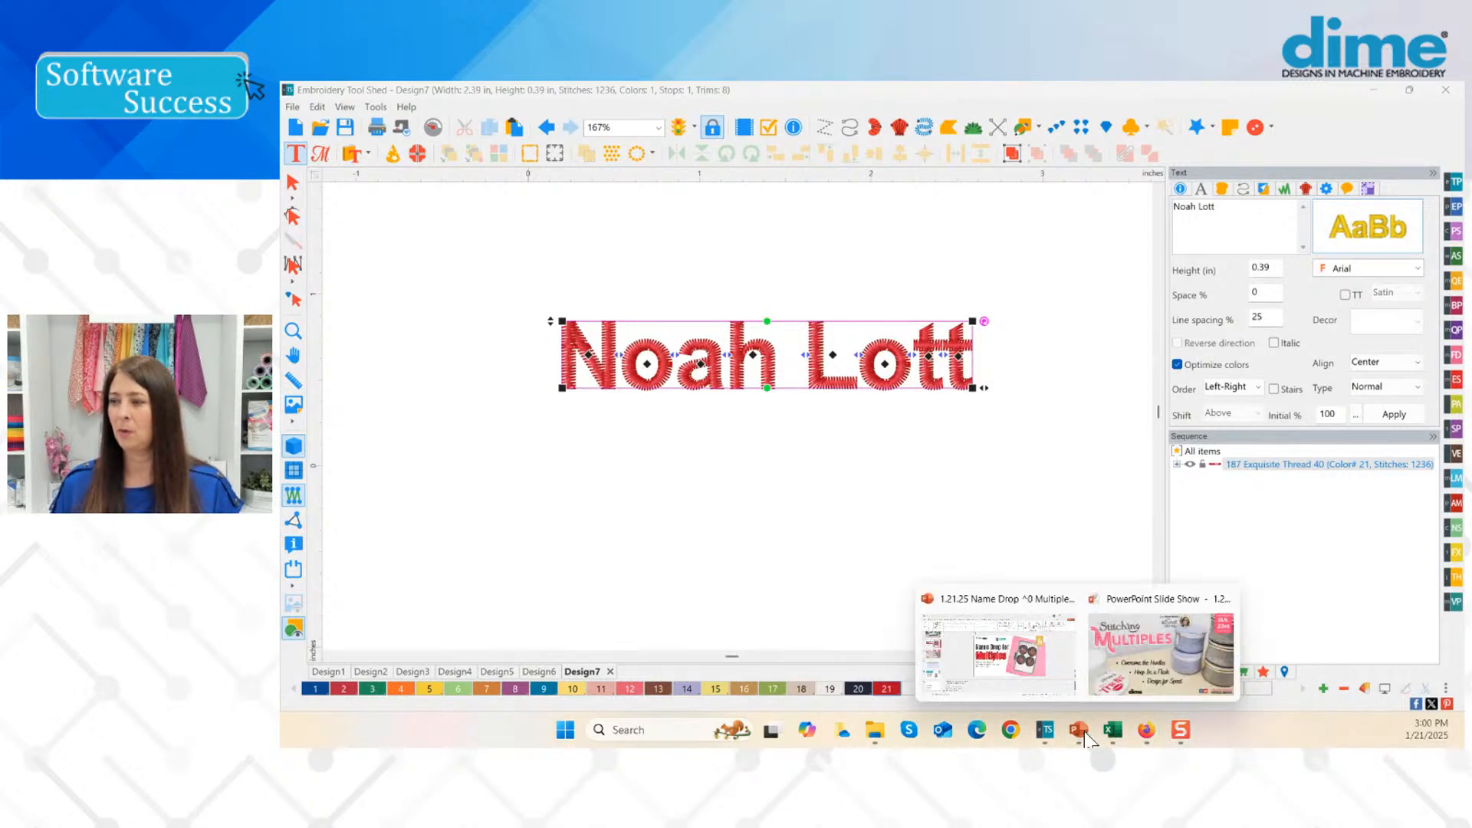
click(1145, 645)
click(1141, 650)
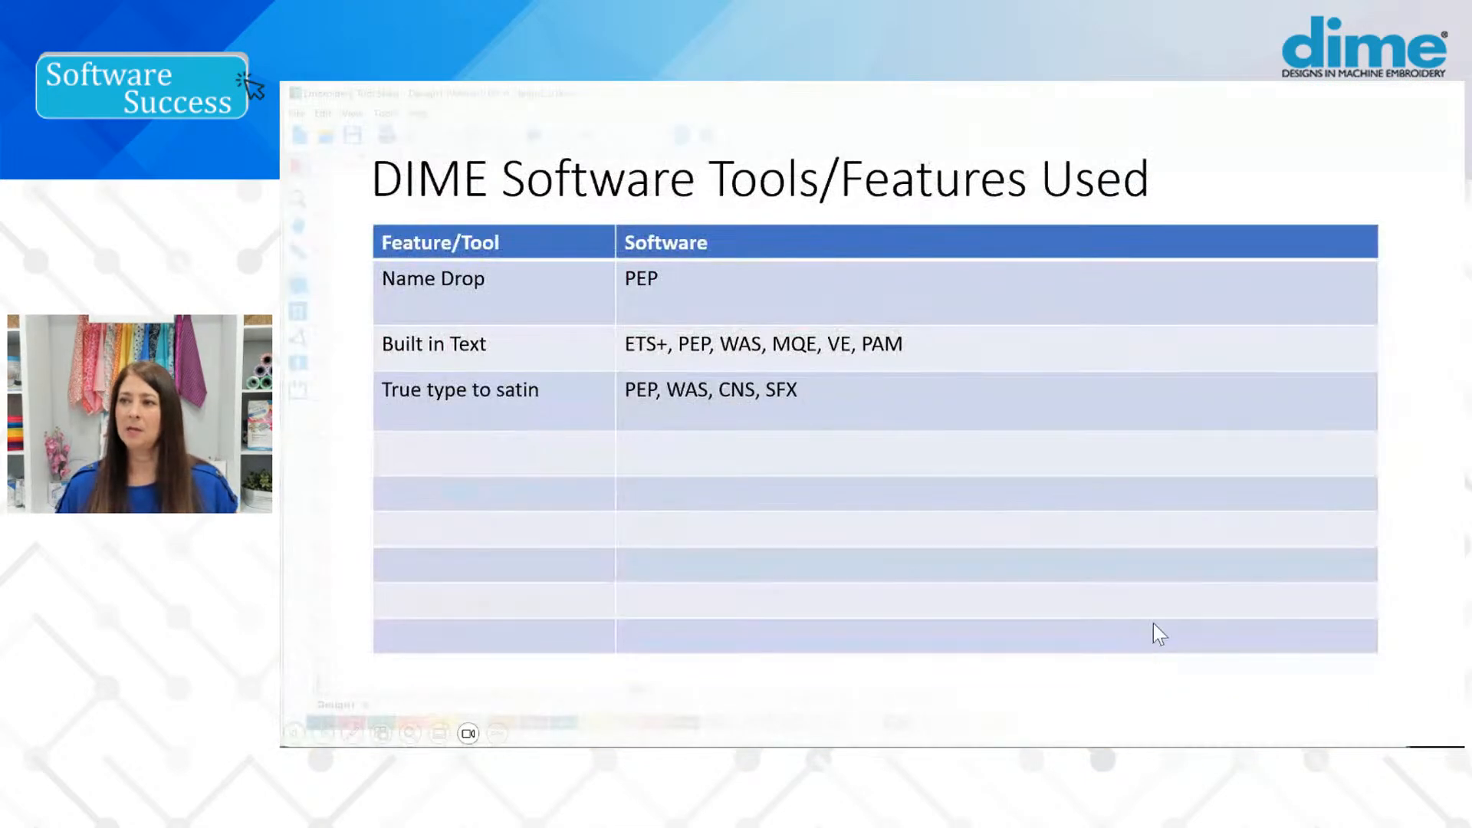
key(Escape)
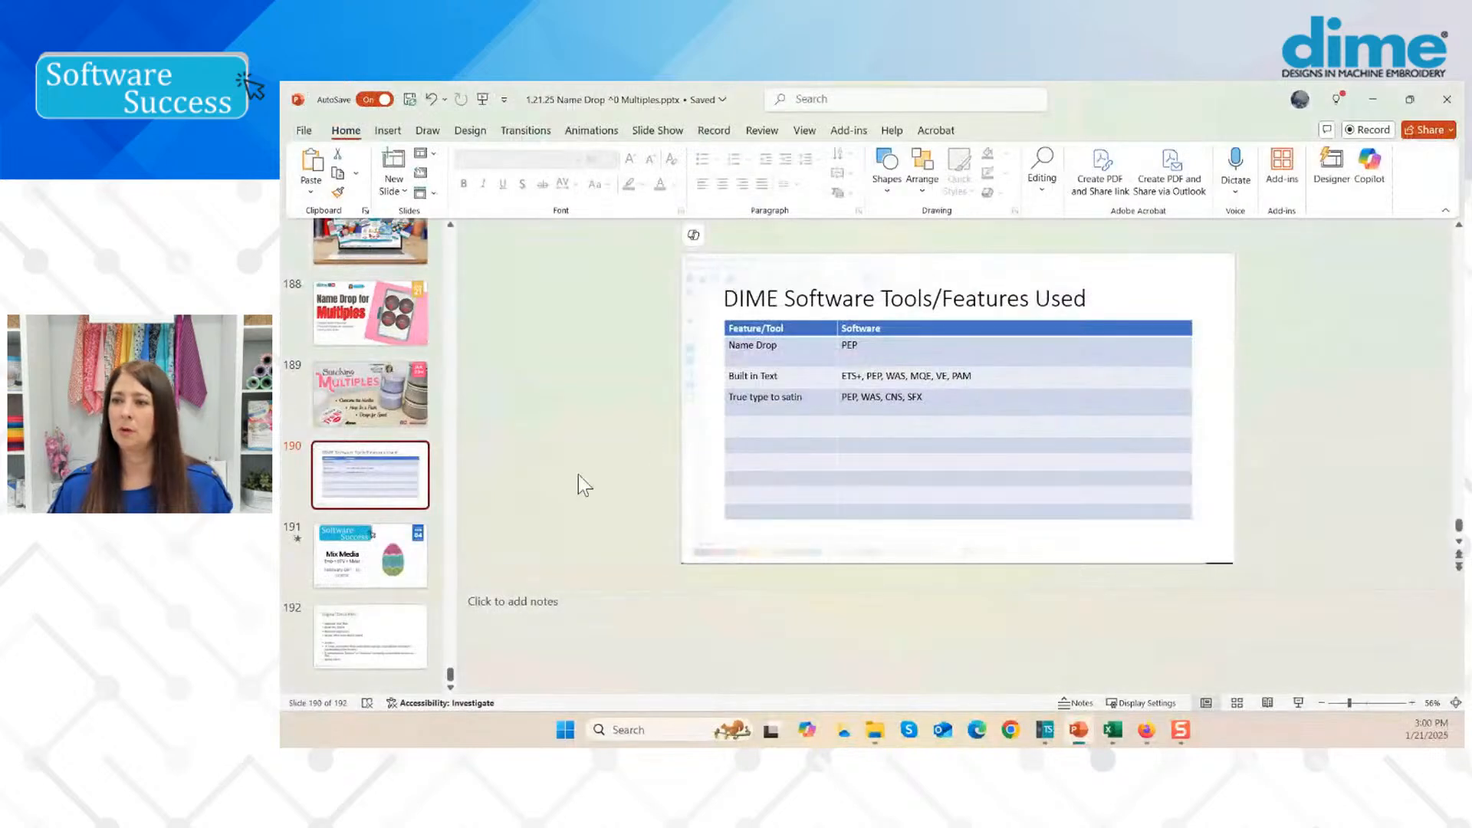
Step: Add "WAS" after "PEP" in the Name Drop row's Software cell and save the presentation
click(834, 387)
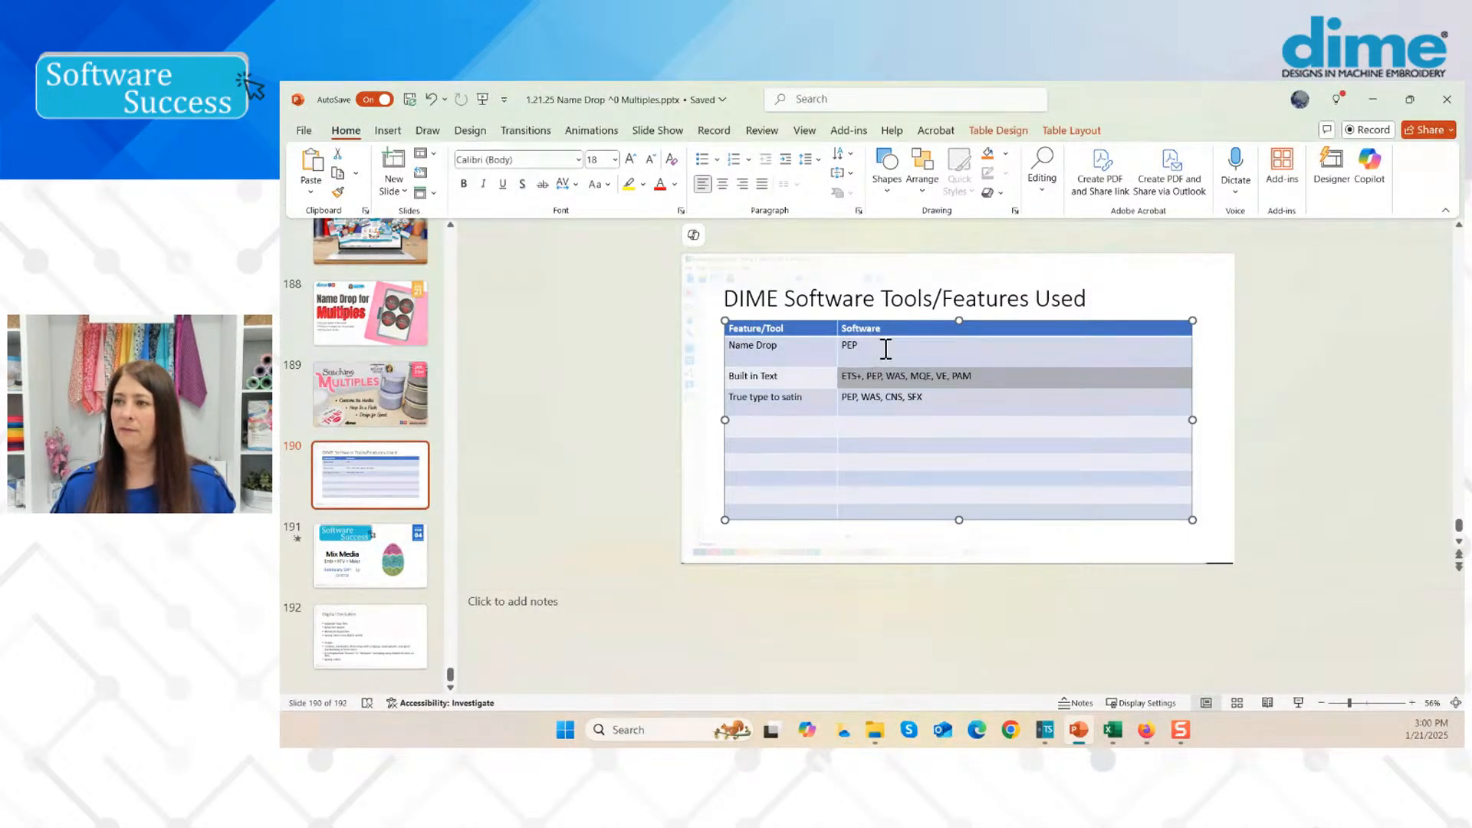
click(887, 350)
text(, WAS)
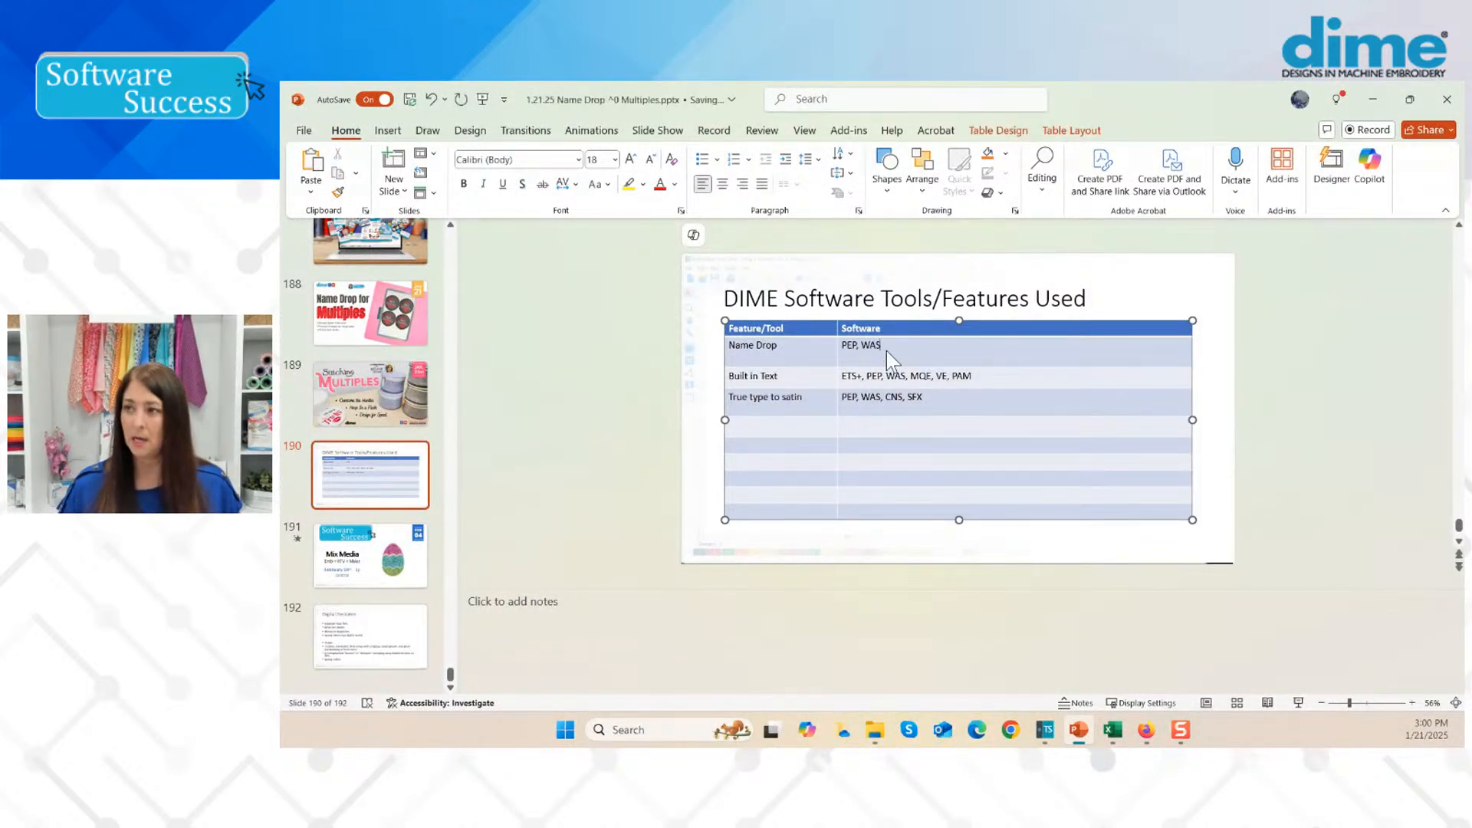
click(415, 101)
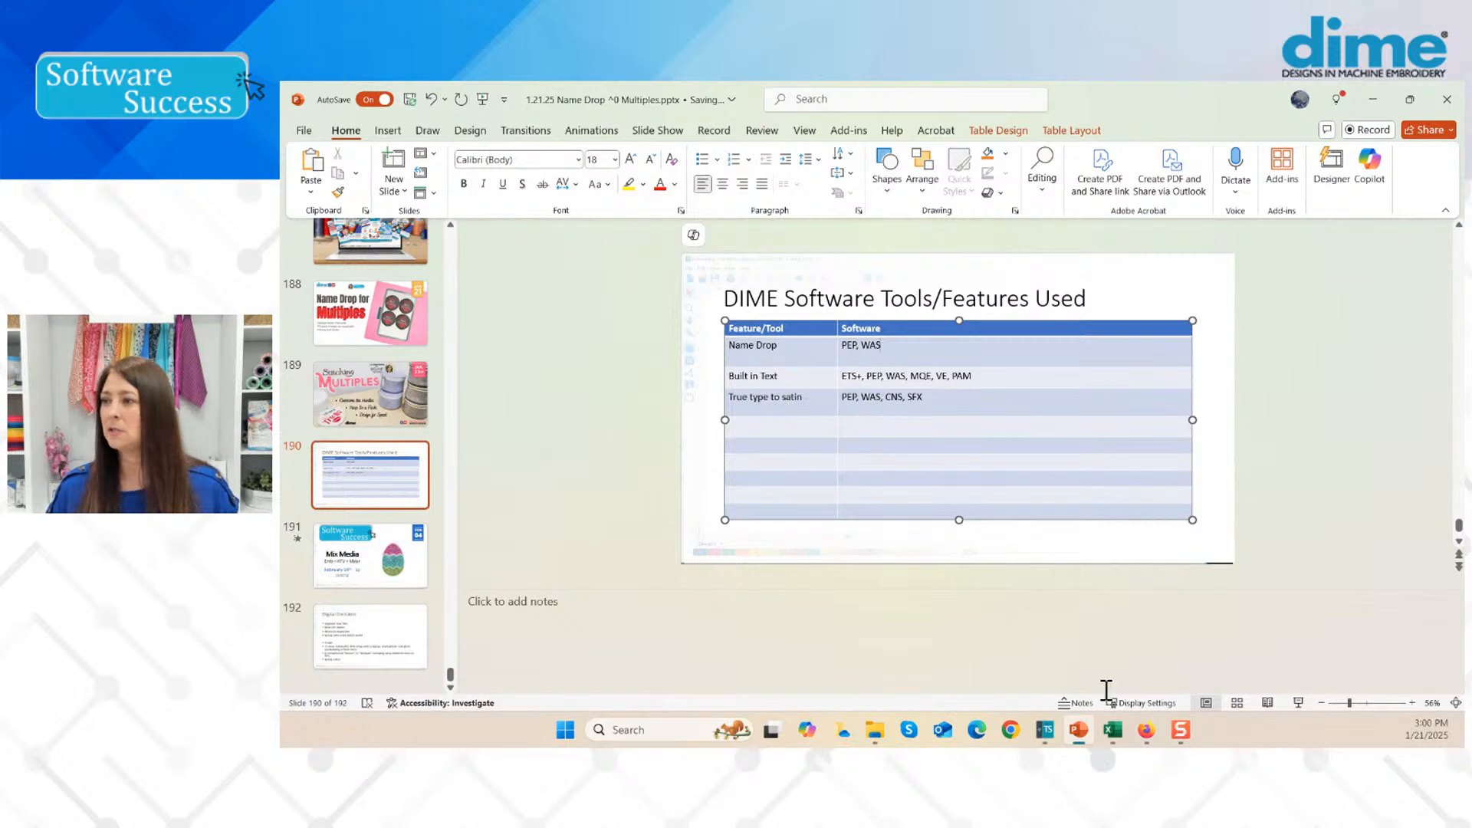
Step: Resume the slide show, view the Mix Media slide, and return to the "DIME Software Tools/Features Used" slide
click(1267, 703)
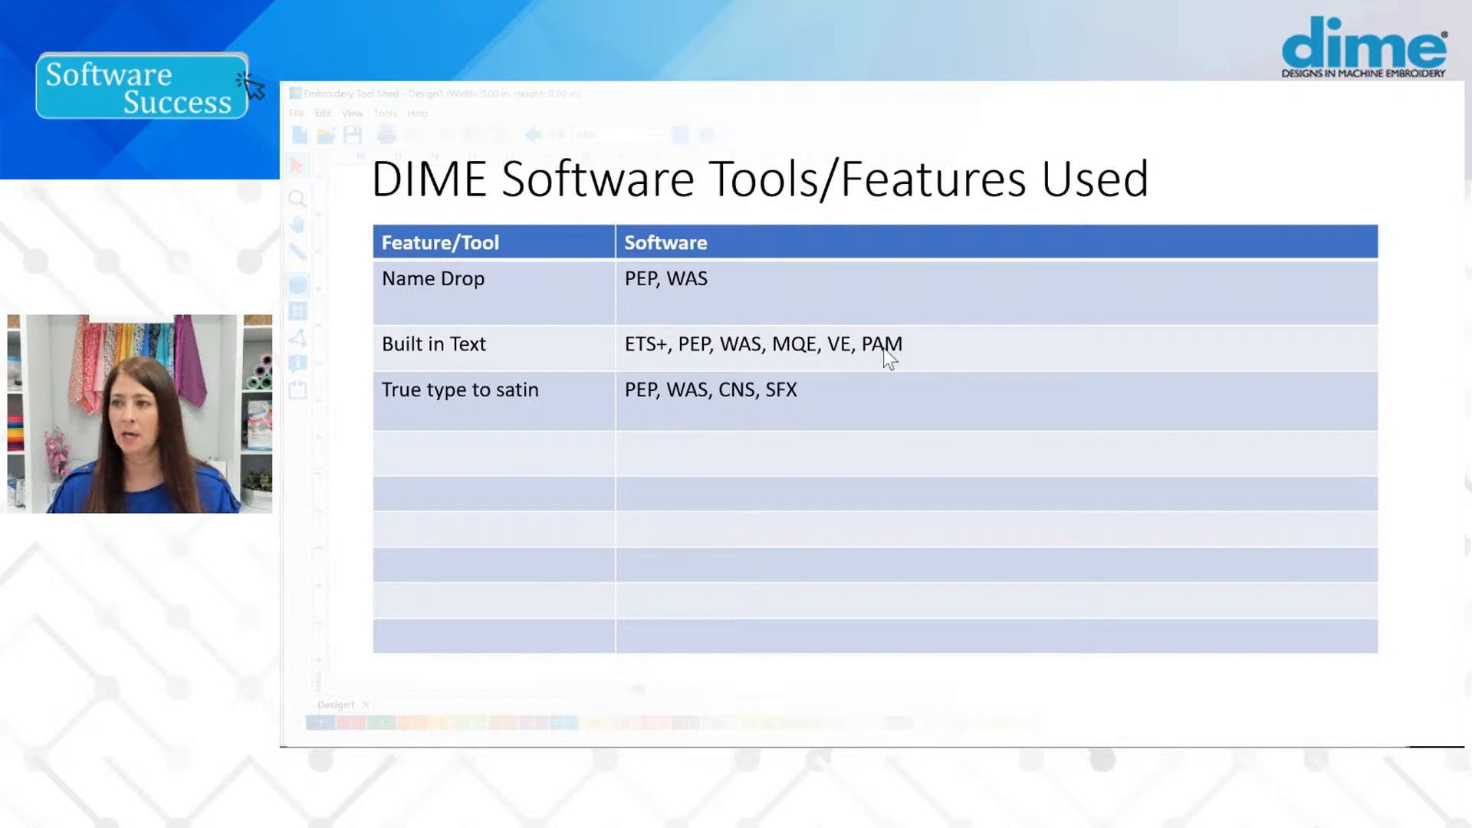
click(495, 408)
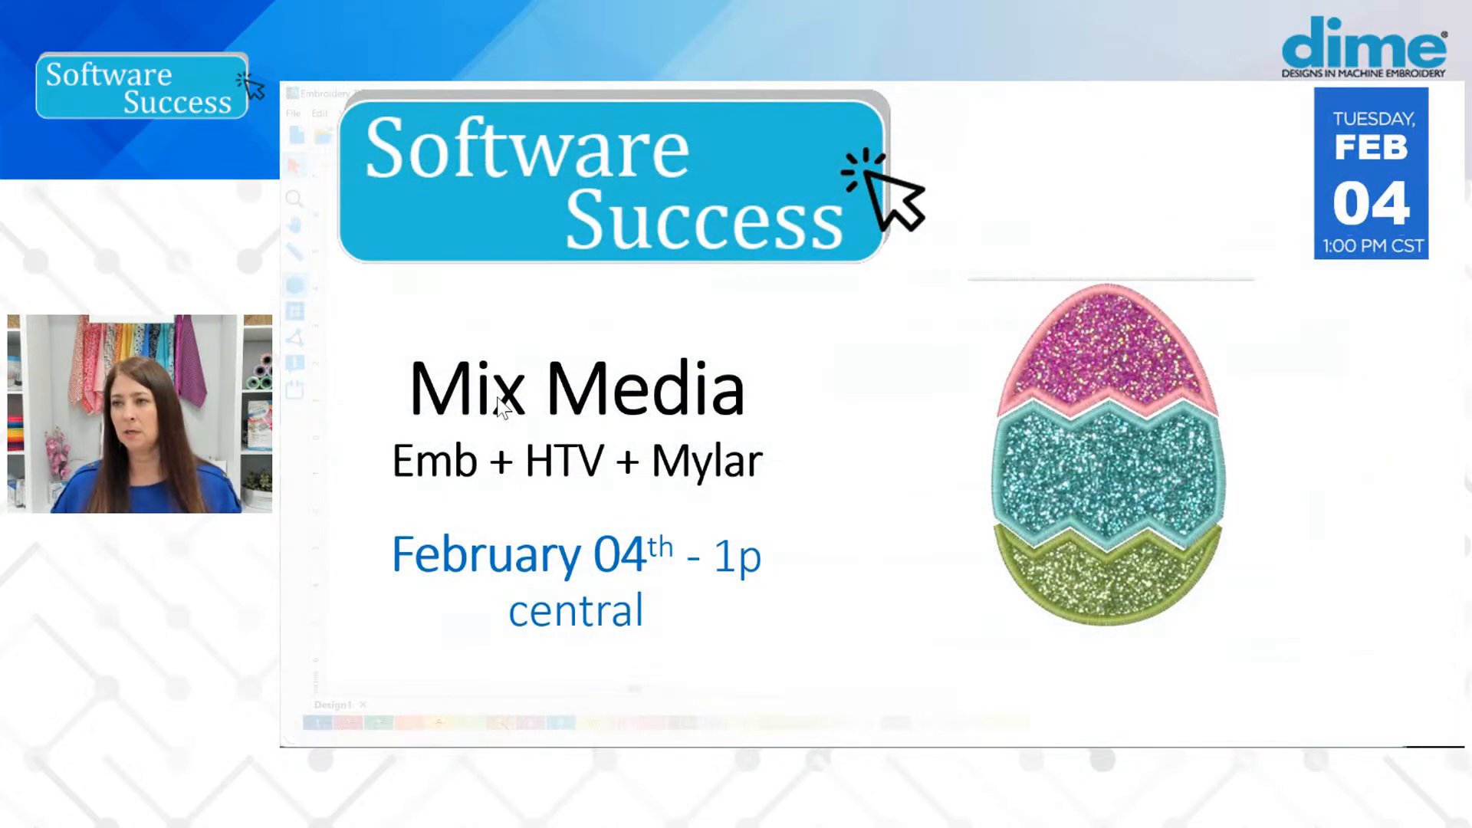
key(Left)
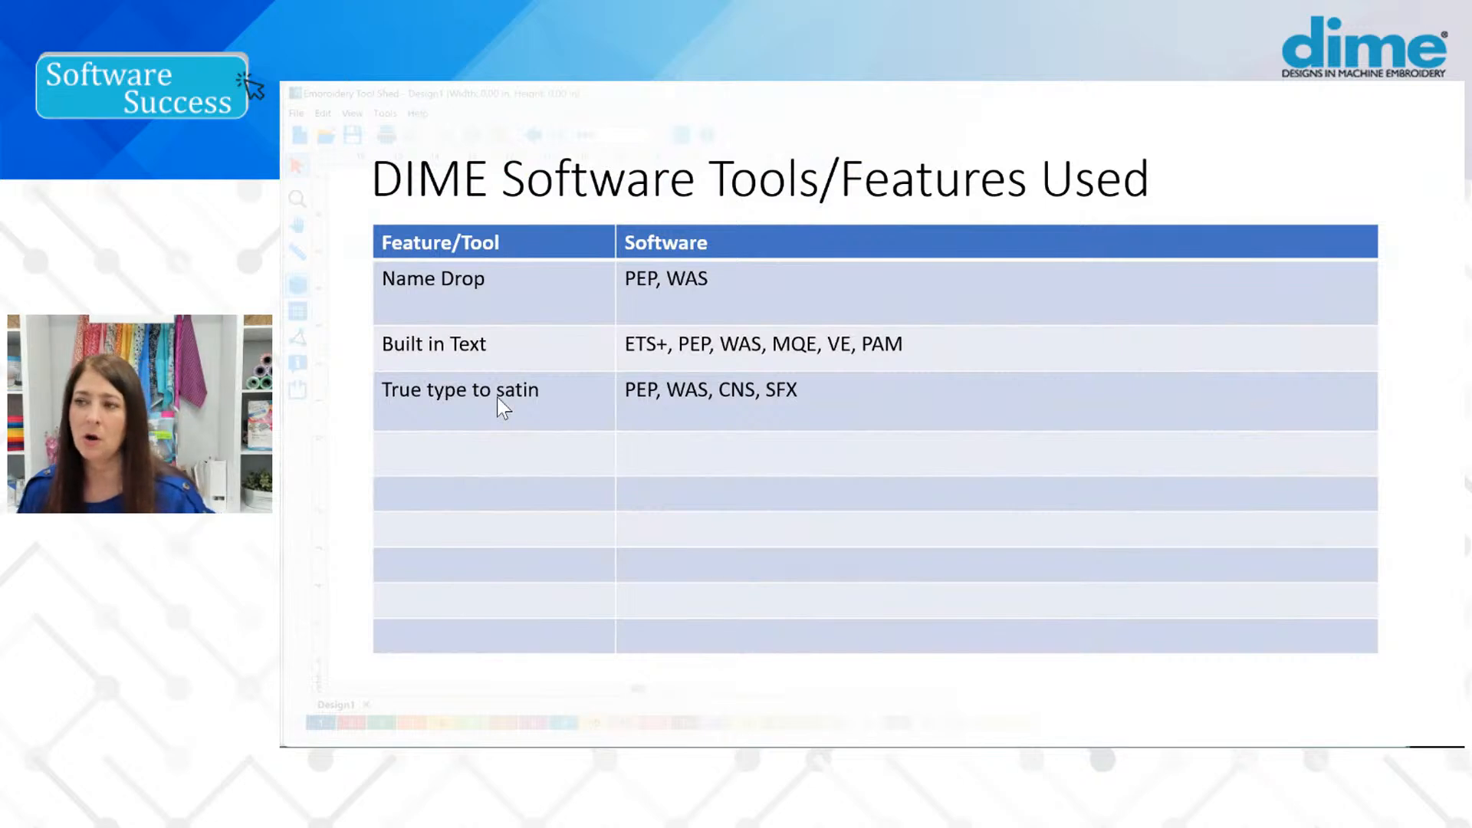